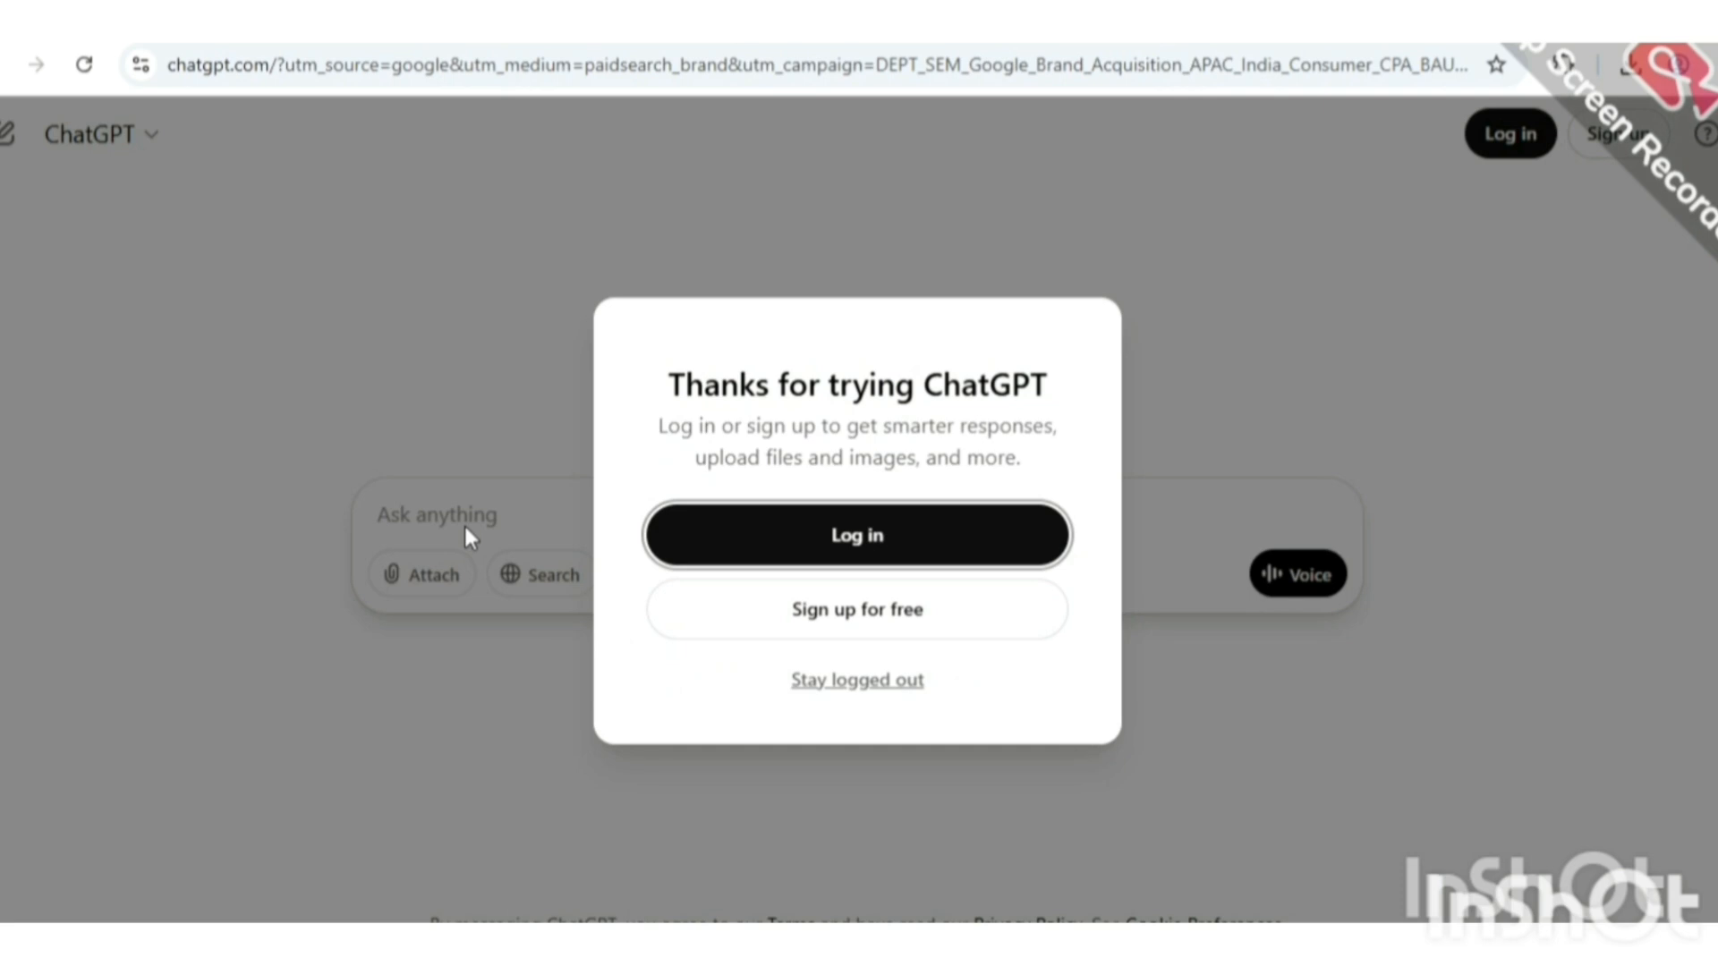
# Stay logged out of ChatGPT and submit the prompt "CREATE A 5 LINE KIDS STORY".
pyautogui.click(859, 684)
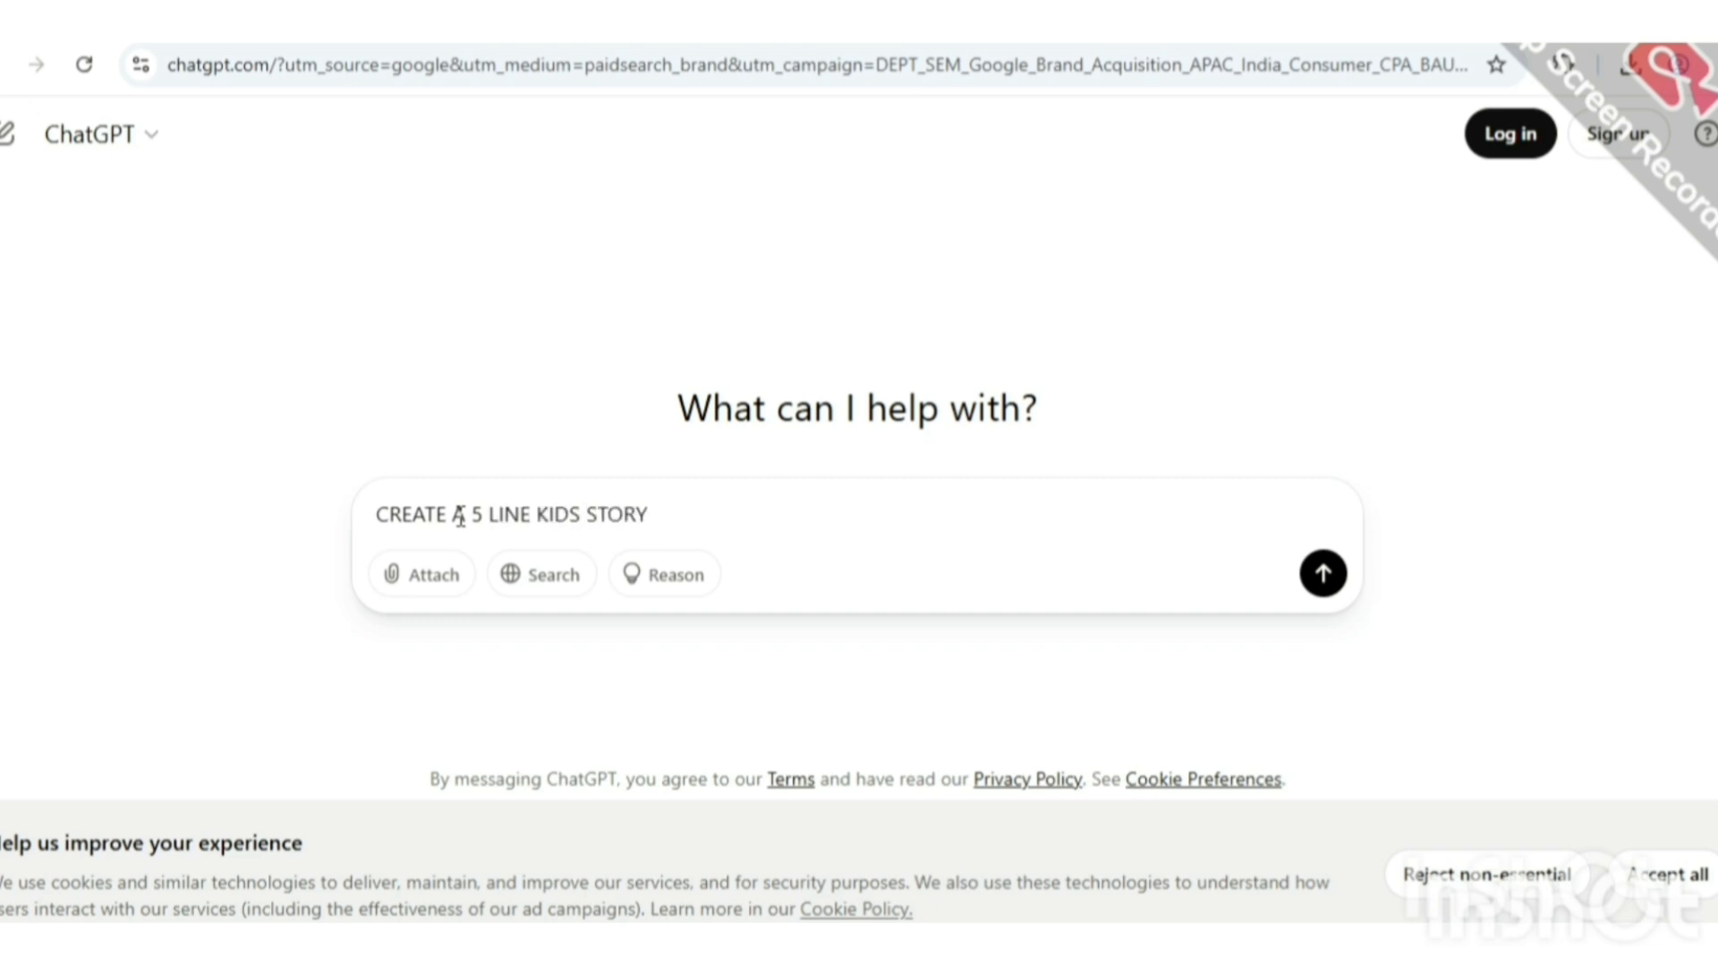
pyautogui.press('Return')
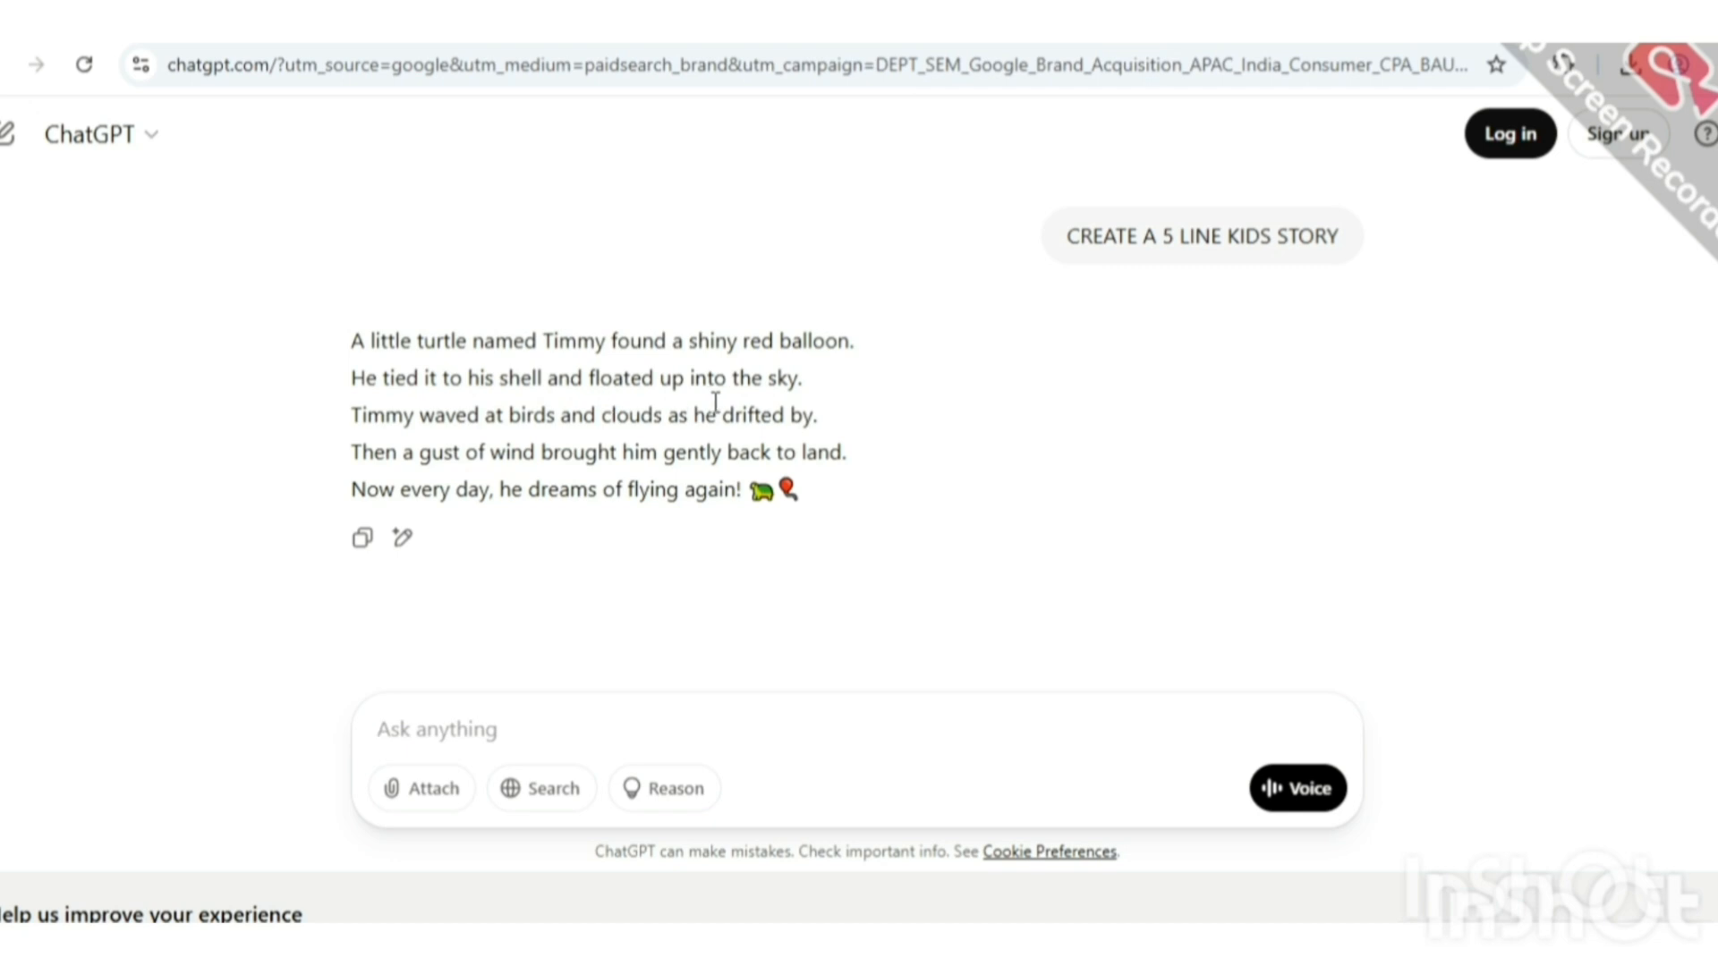
# Copy all five lines of the generated story, switch to the Canva video design and paste them onto the blank page.
pyautogui.moveTo(345, 338); pyautogui.dragTo(879, 534)
pyautogui.hotkey('ctrl', 'c')
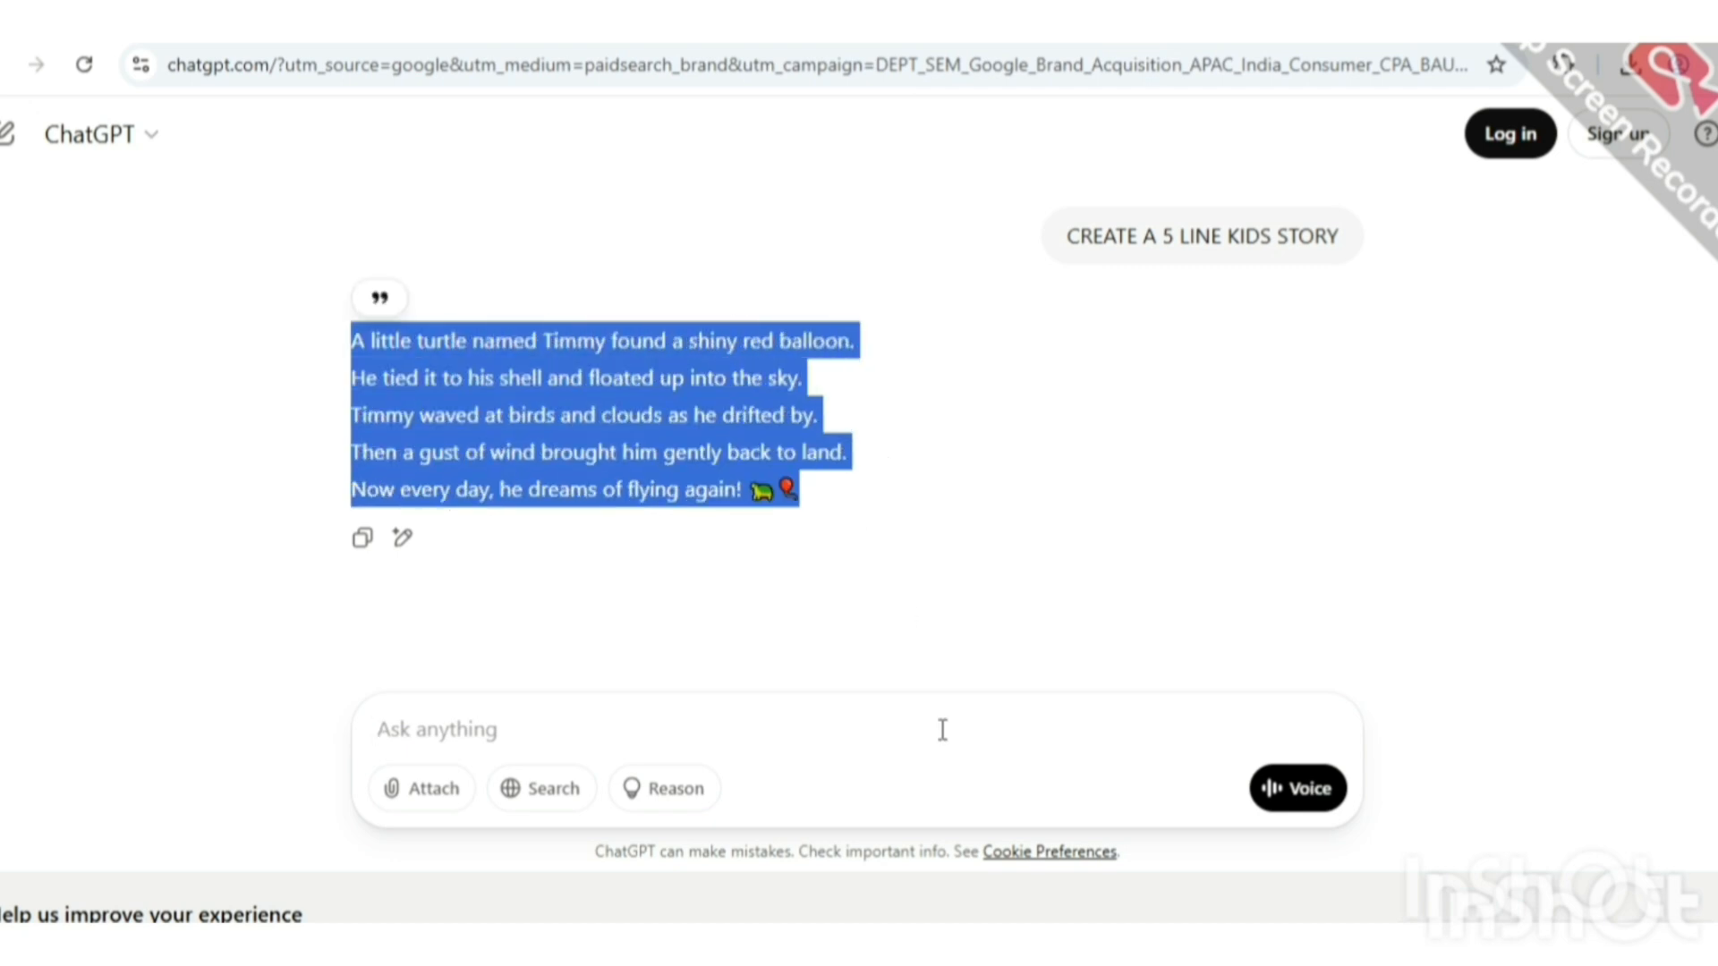
pyautogui.moveTo(942, 943)
pyautogui.click(749, 858)
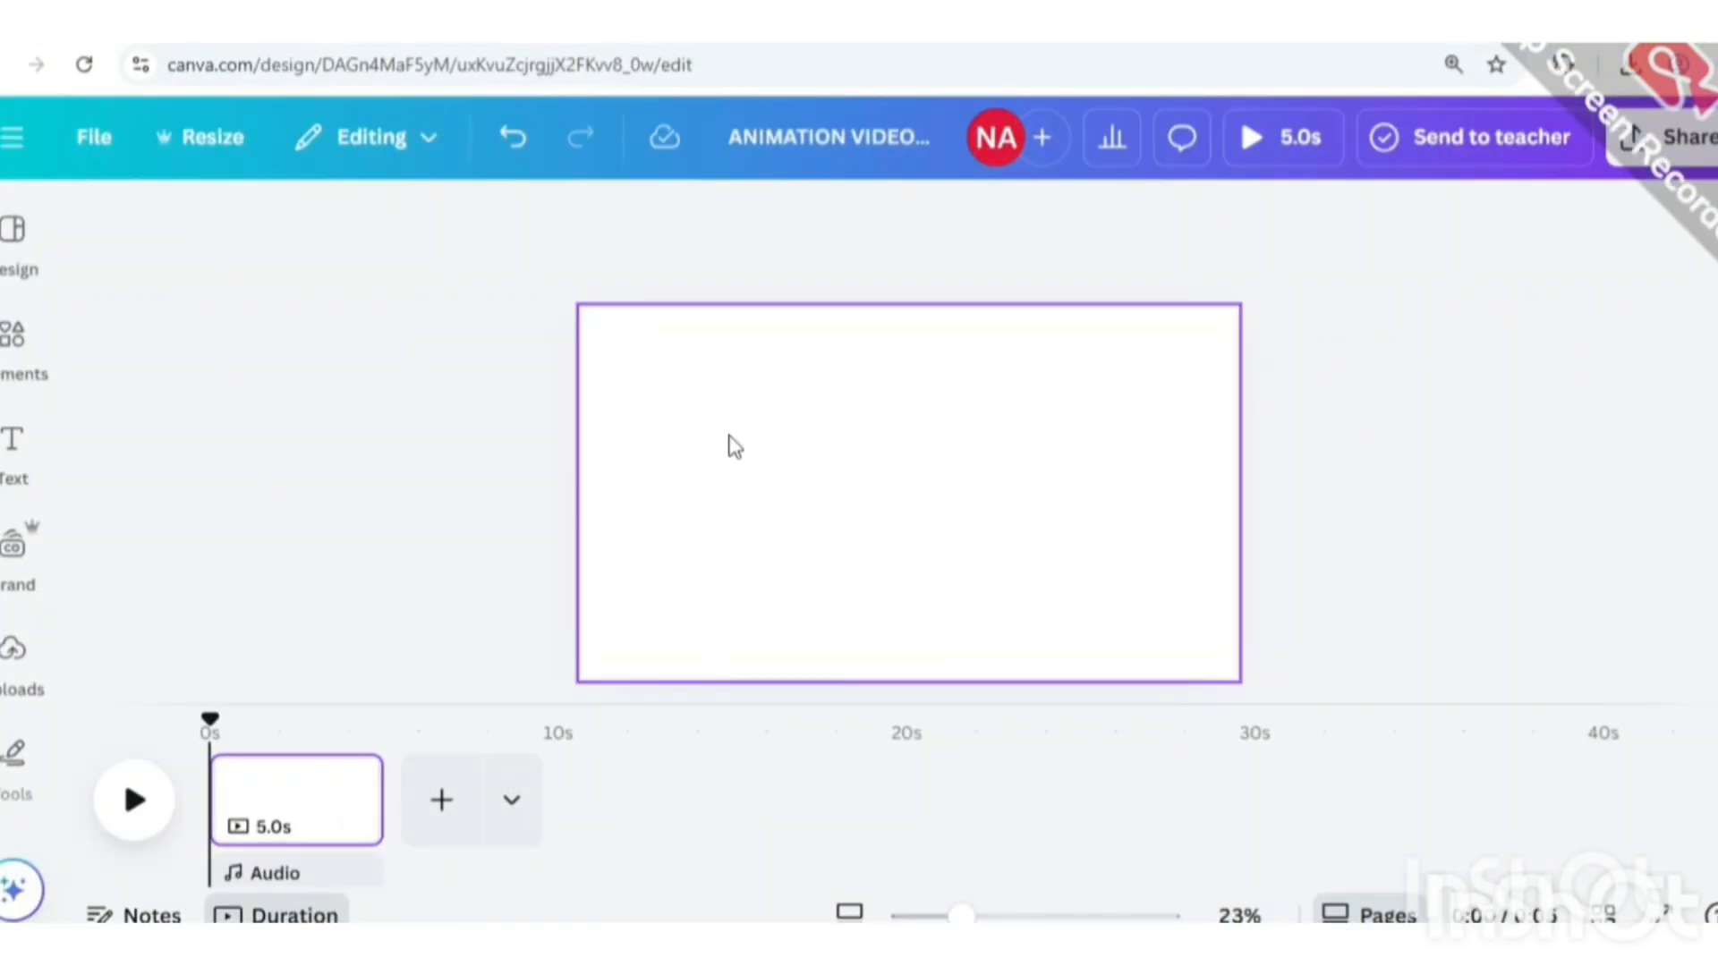
pyautogui.click(733, 443)
pyautogui.hotkey('ctrl', 'v')
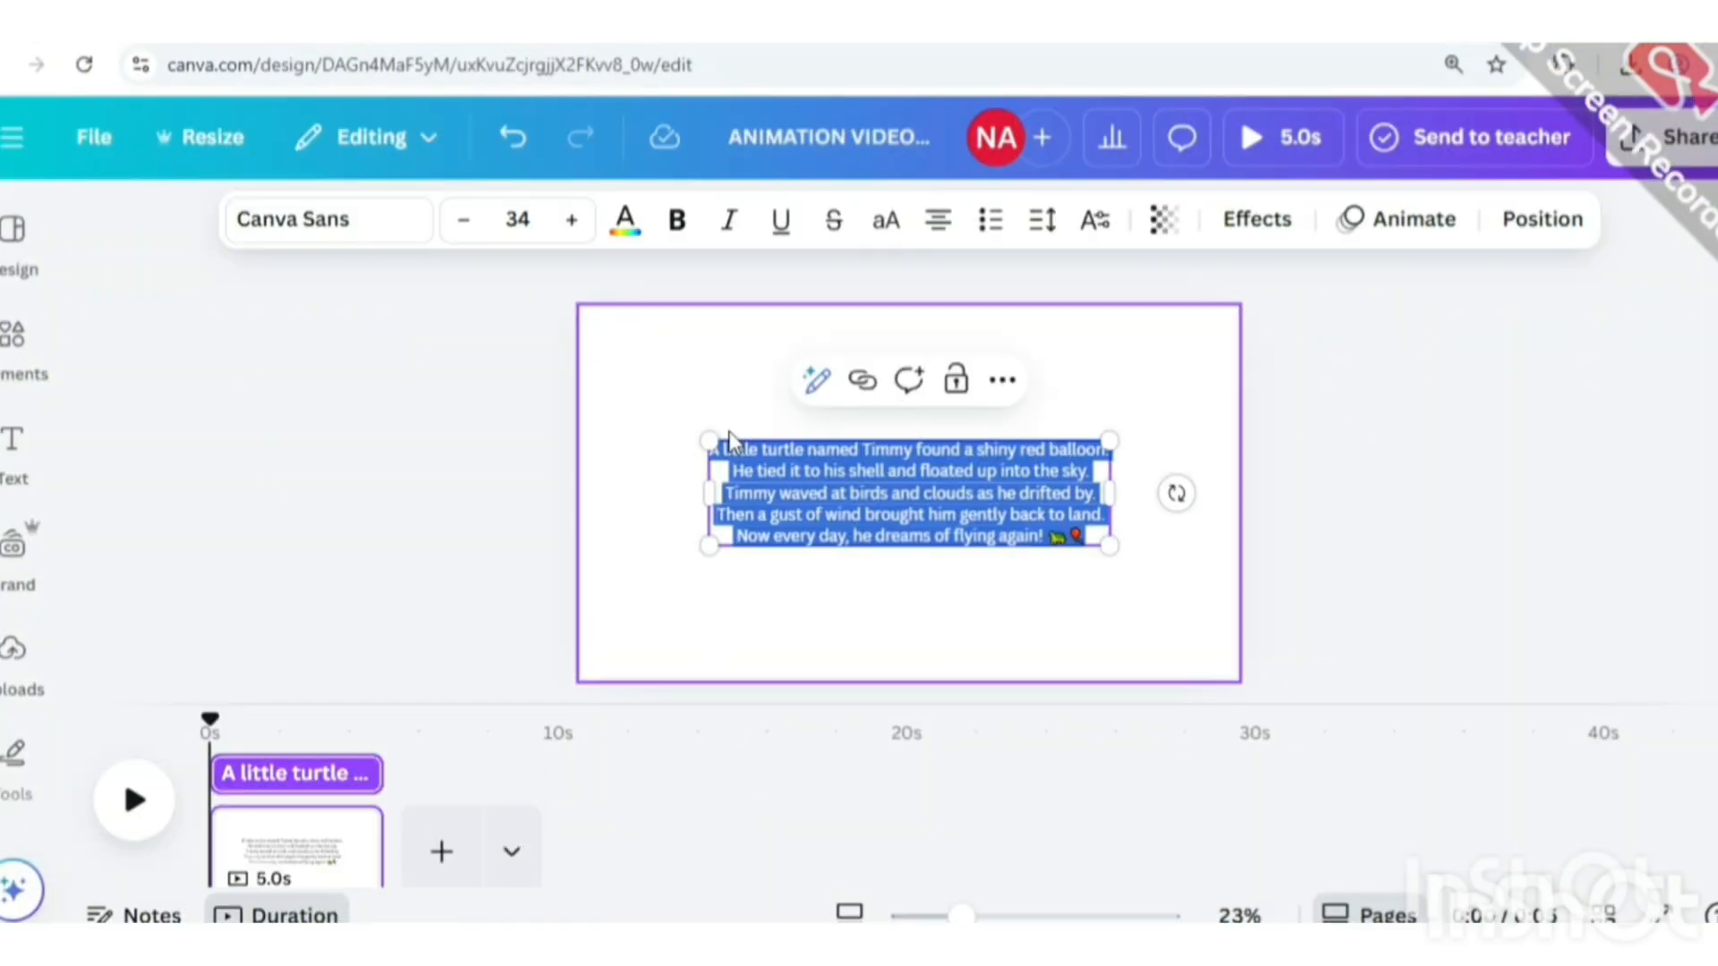
pyautogui.click(1199, 407)
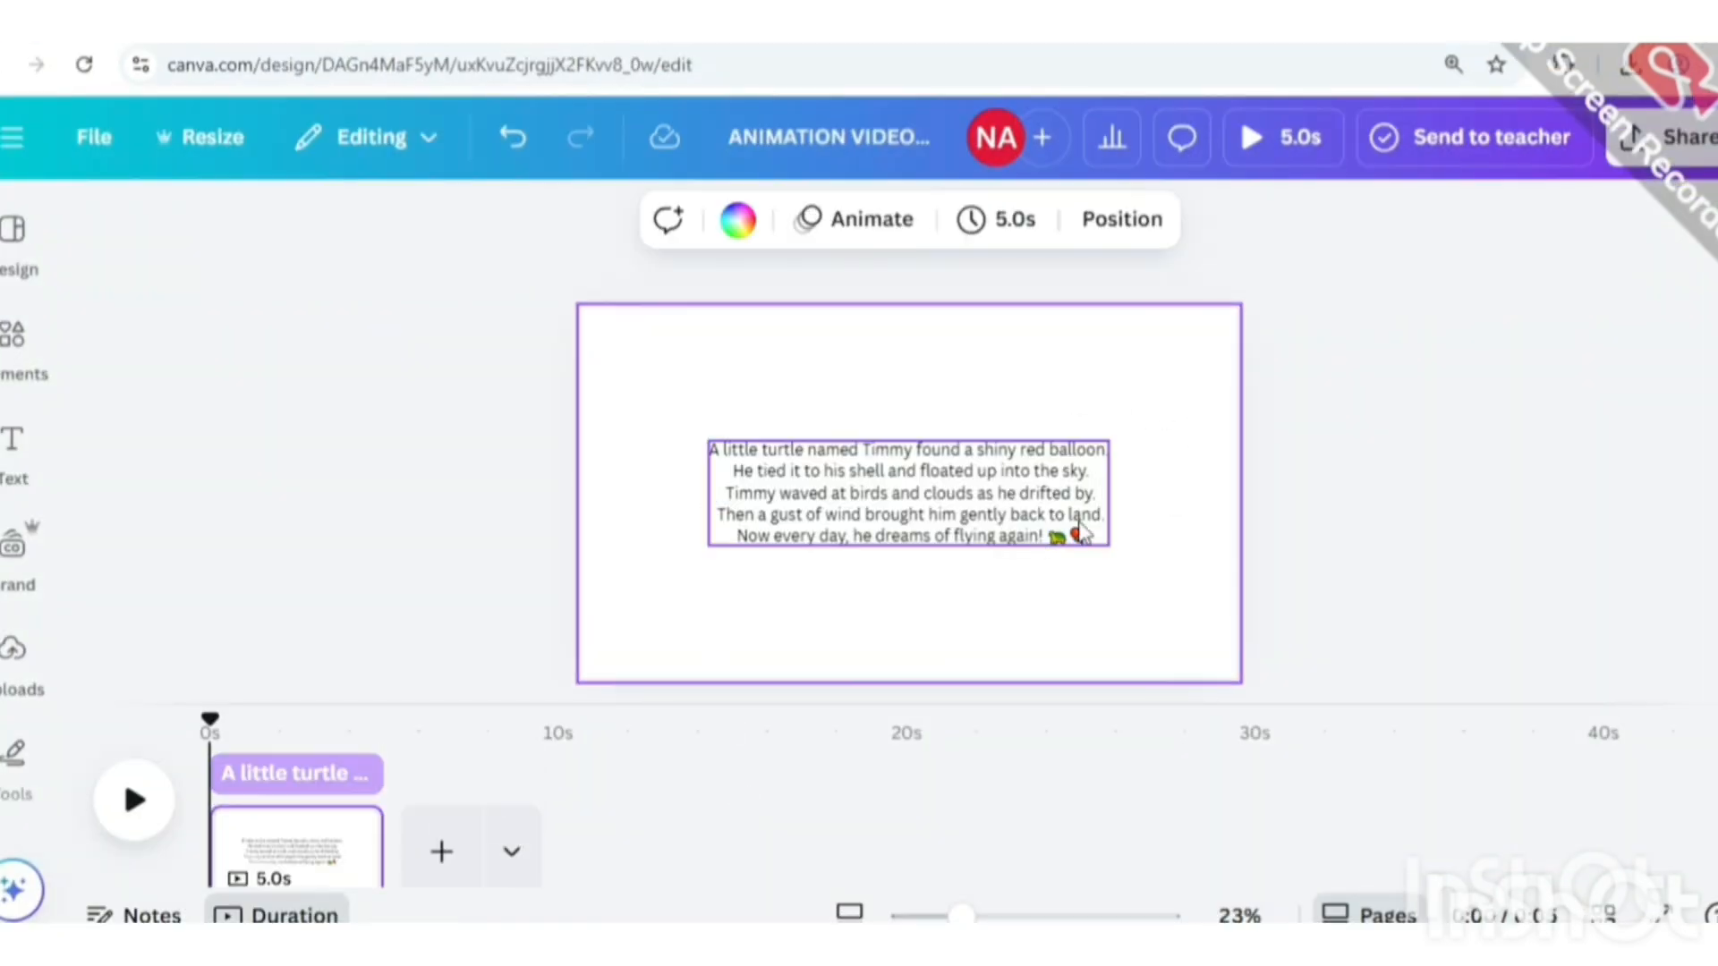
# Add five blank pages after the story page and delete page 2 so that the timeline has five pages.
pyautogui.click(425, 861)
pyautogui.click(614, 799)
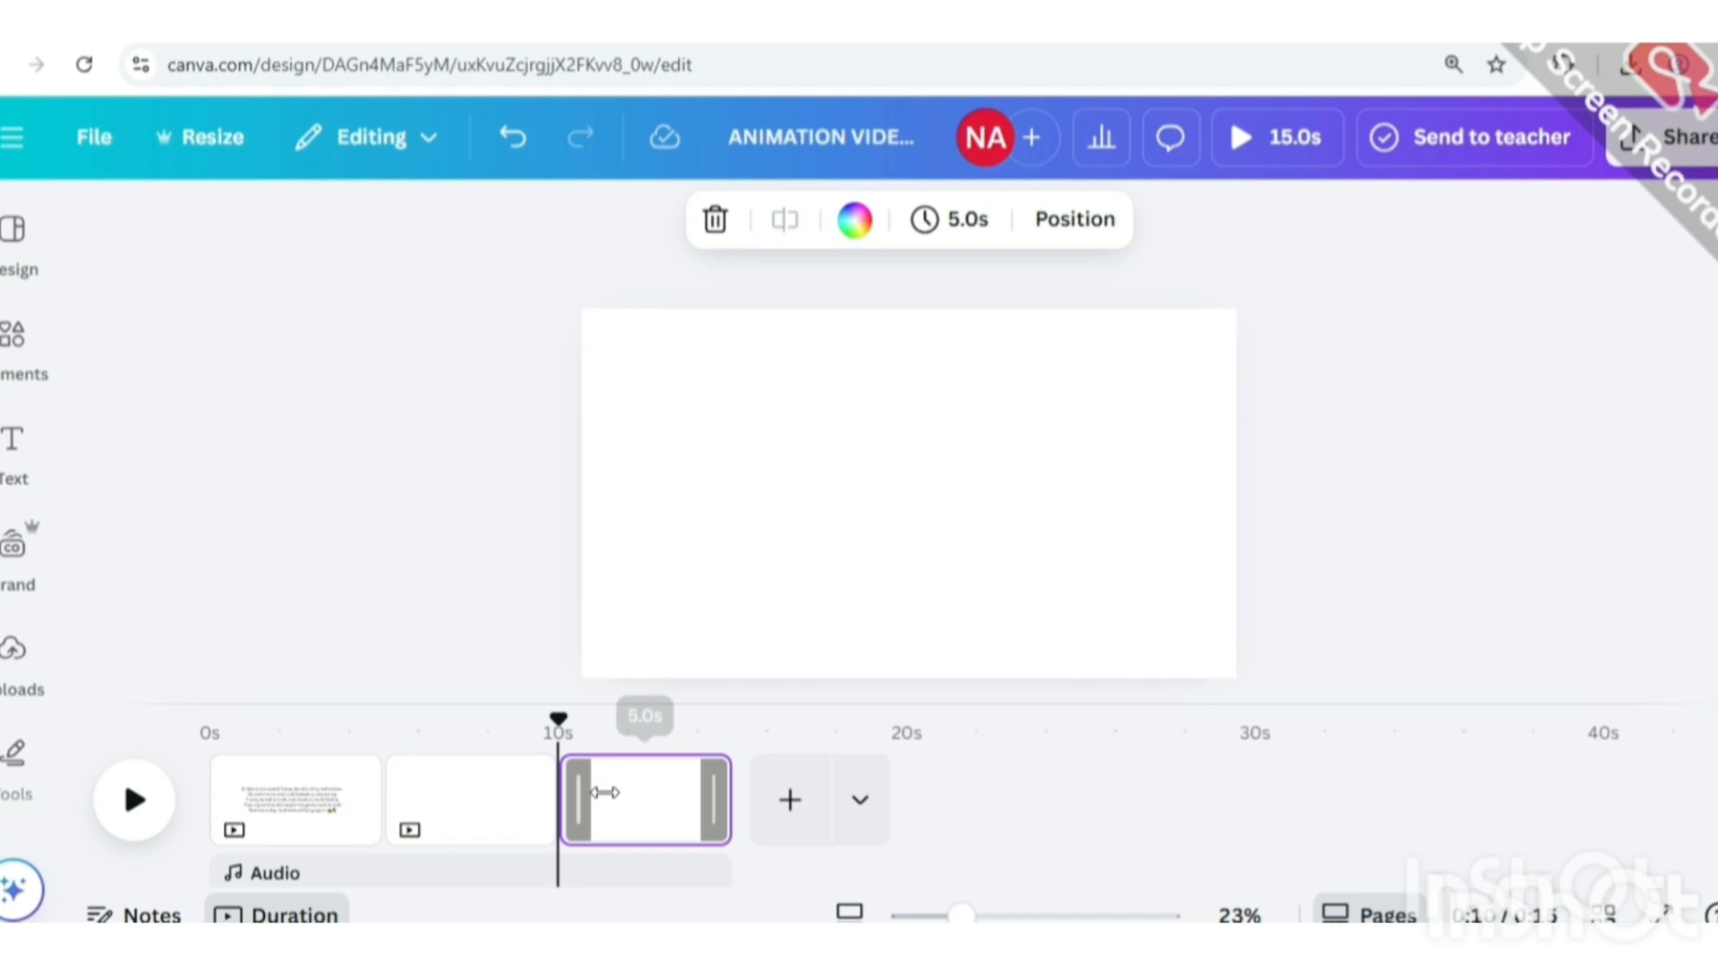
pyautogui.click(788, 800)
pyautogui.click(963, 801)
pyautogui.click(379, 780)
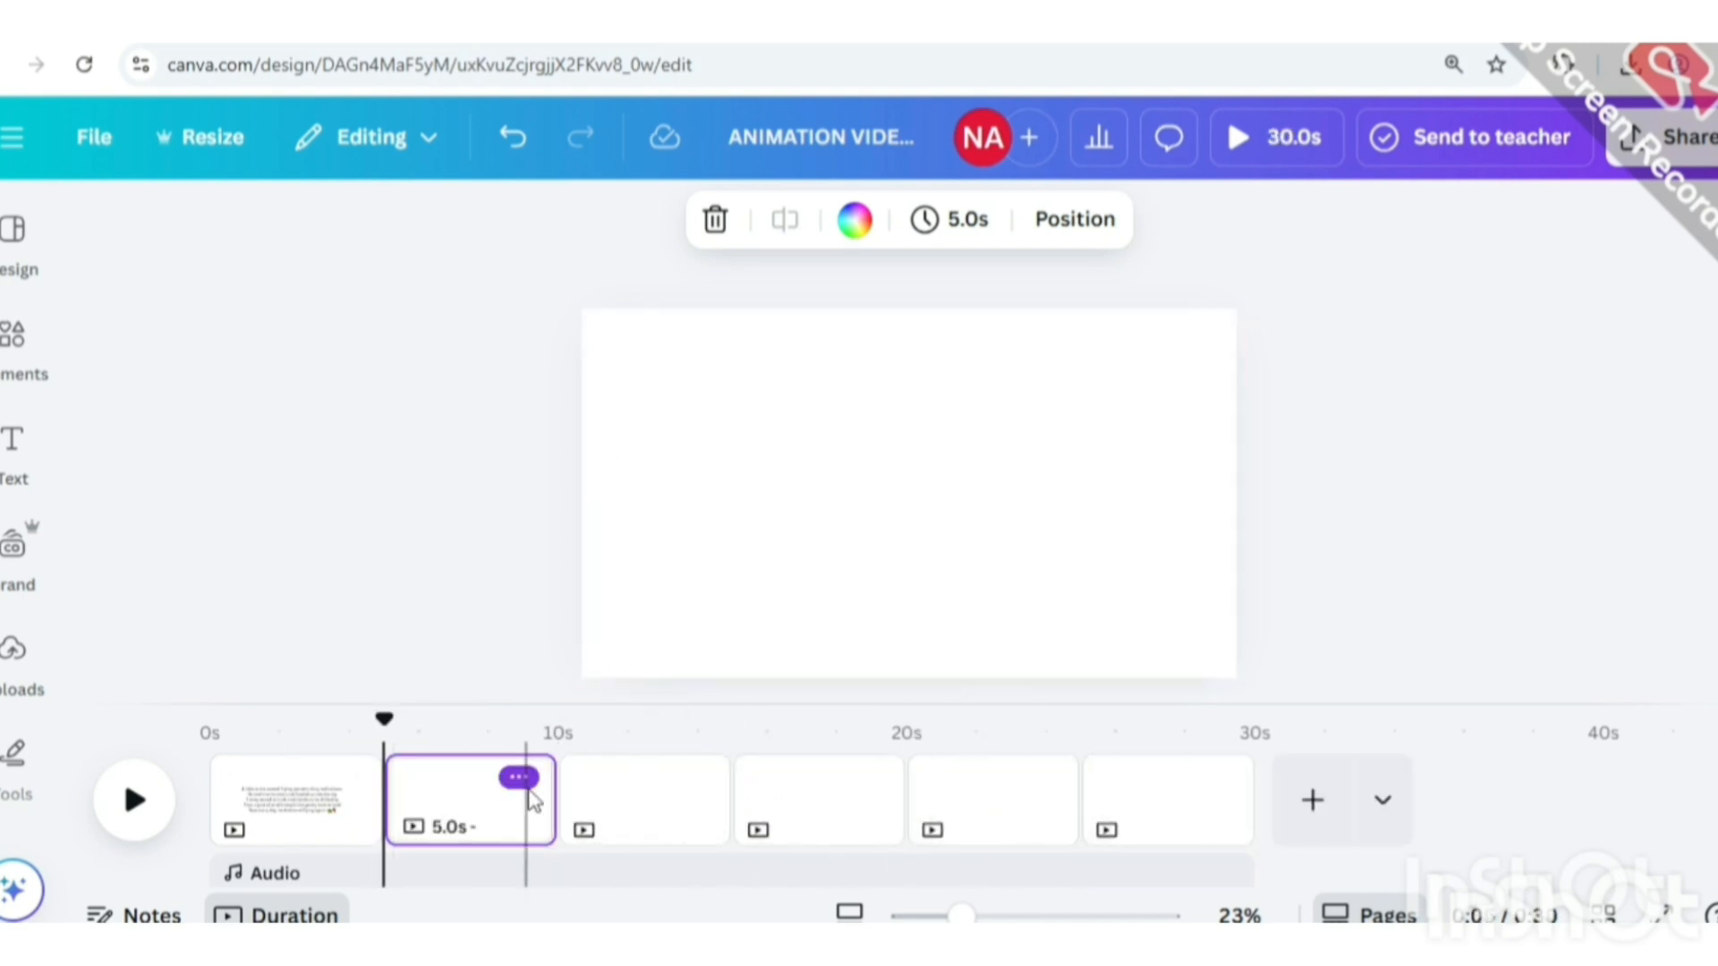
pyautogui.click(518, 777)
pyautogui.click(567, 573)
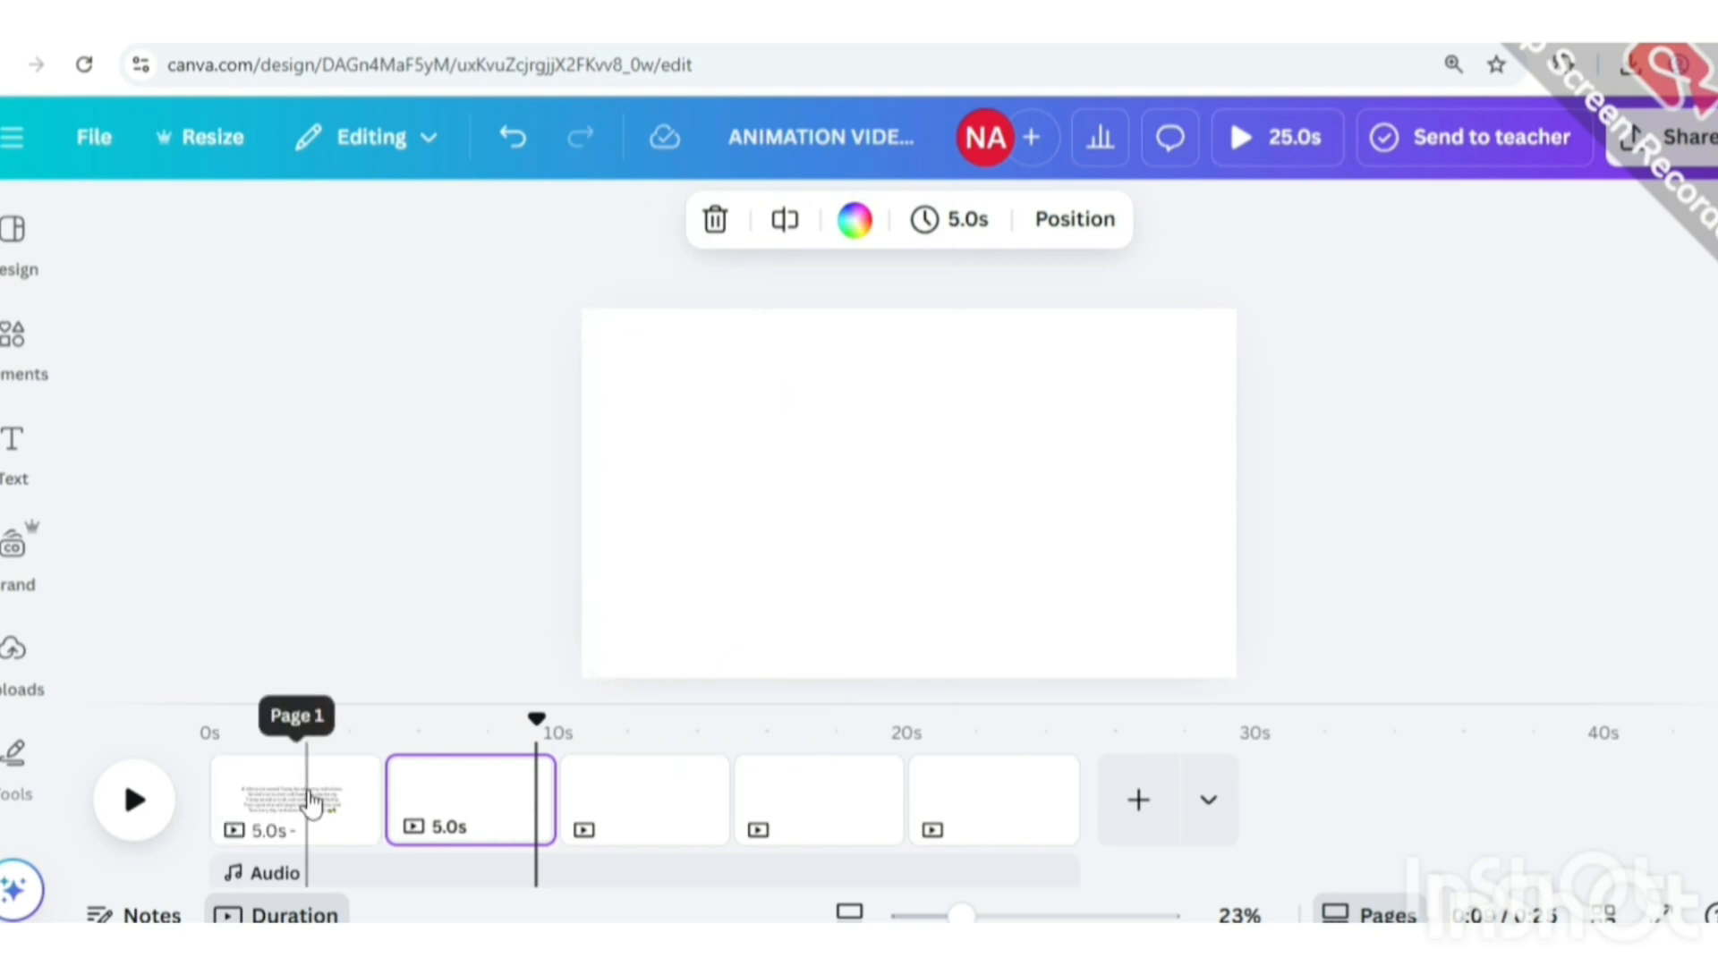
# Enlarge the story text on page 1 to about size 40.7, shift it lower and widen its text box beyond the page width.
pyautogui.click(309, 796)
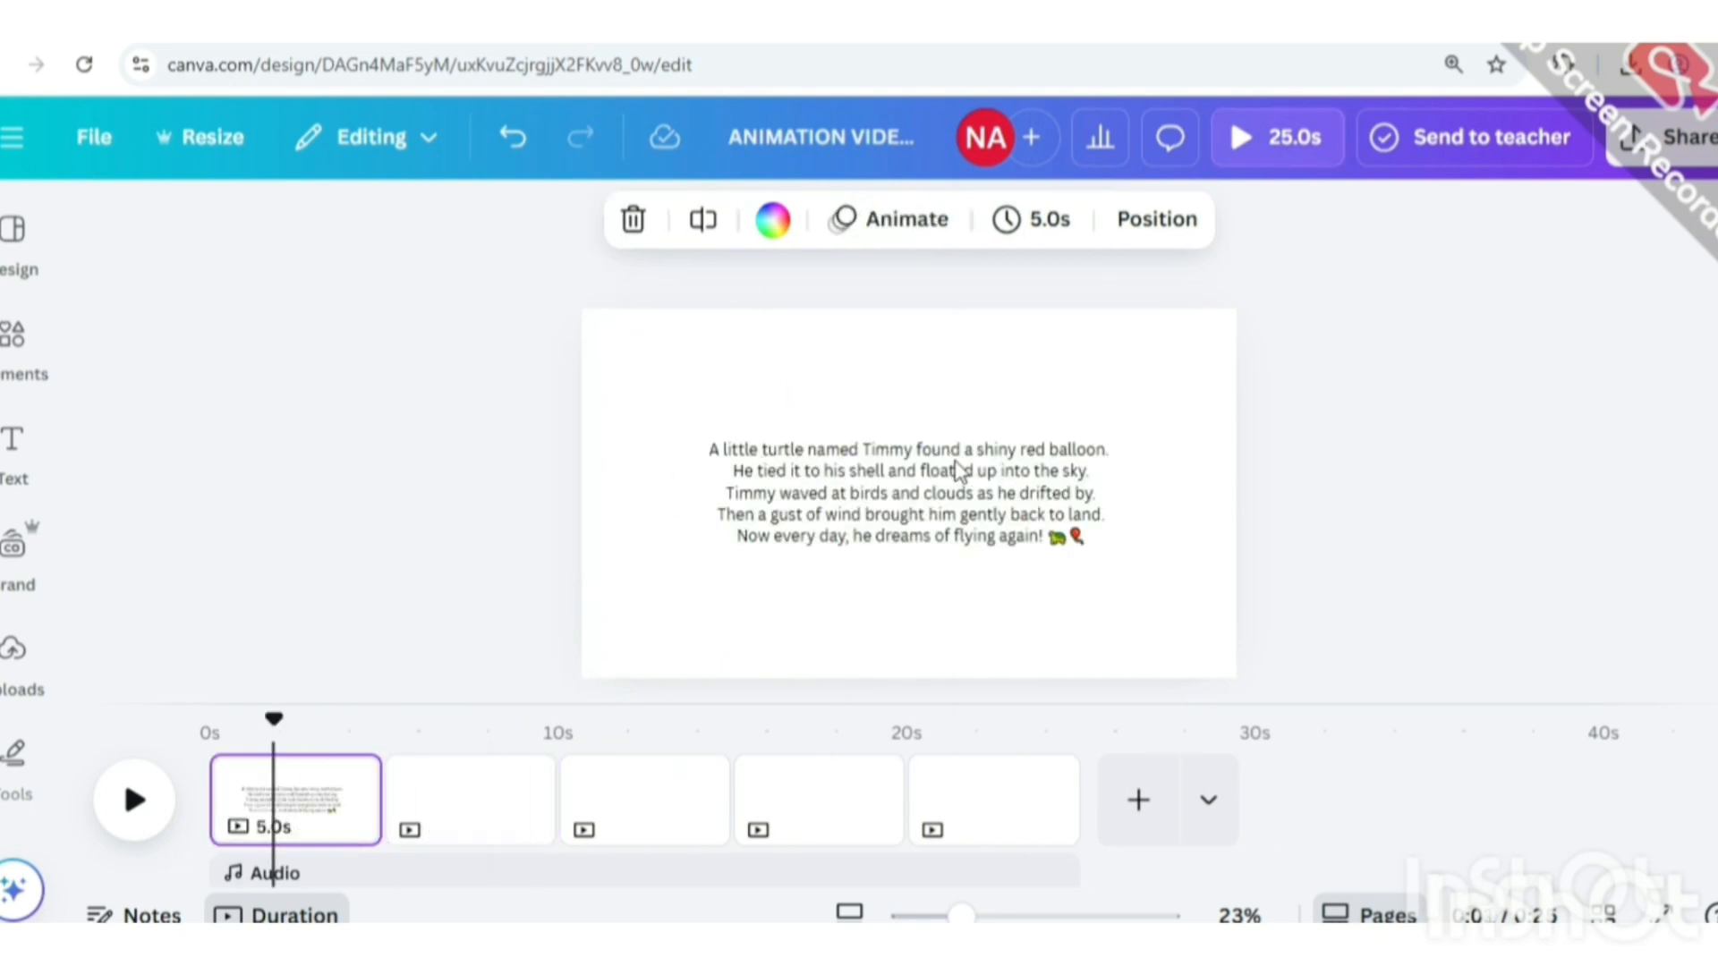
pyautogui.click(713, 464)
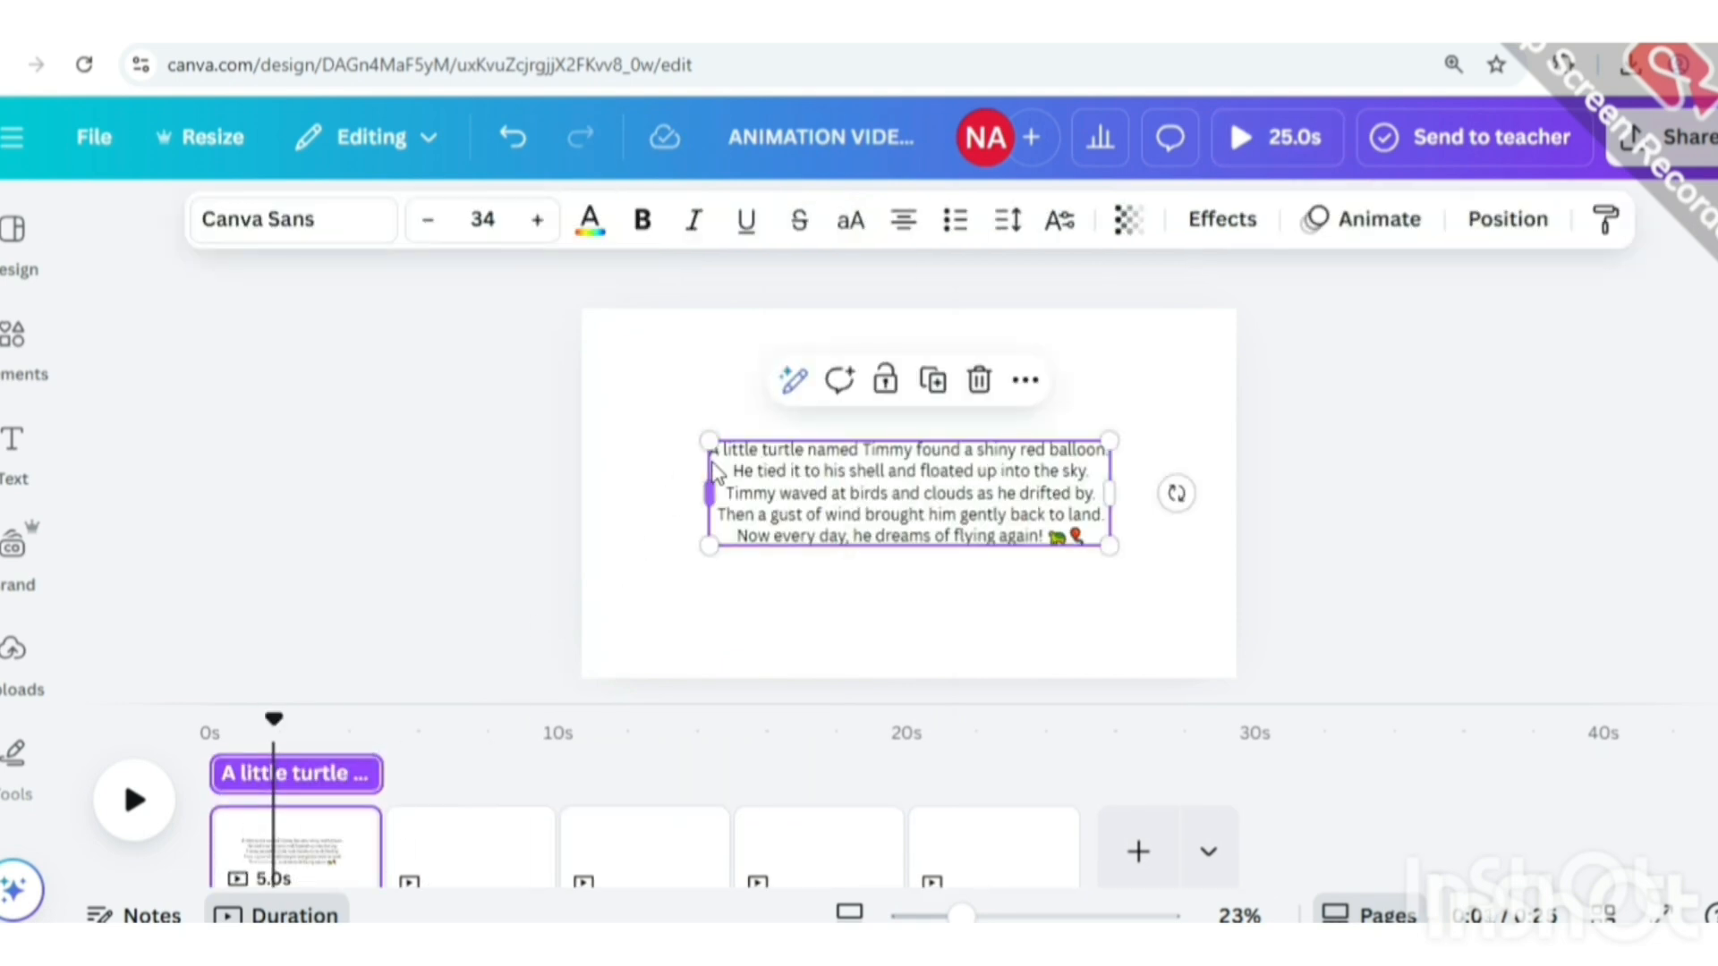
pyautogui.moveTo(708, 440); pyautogui.dragTo(632, 421)
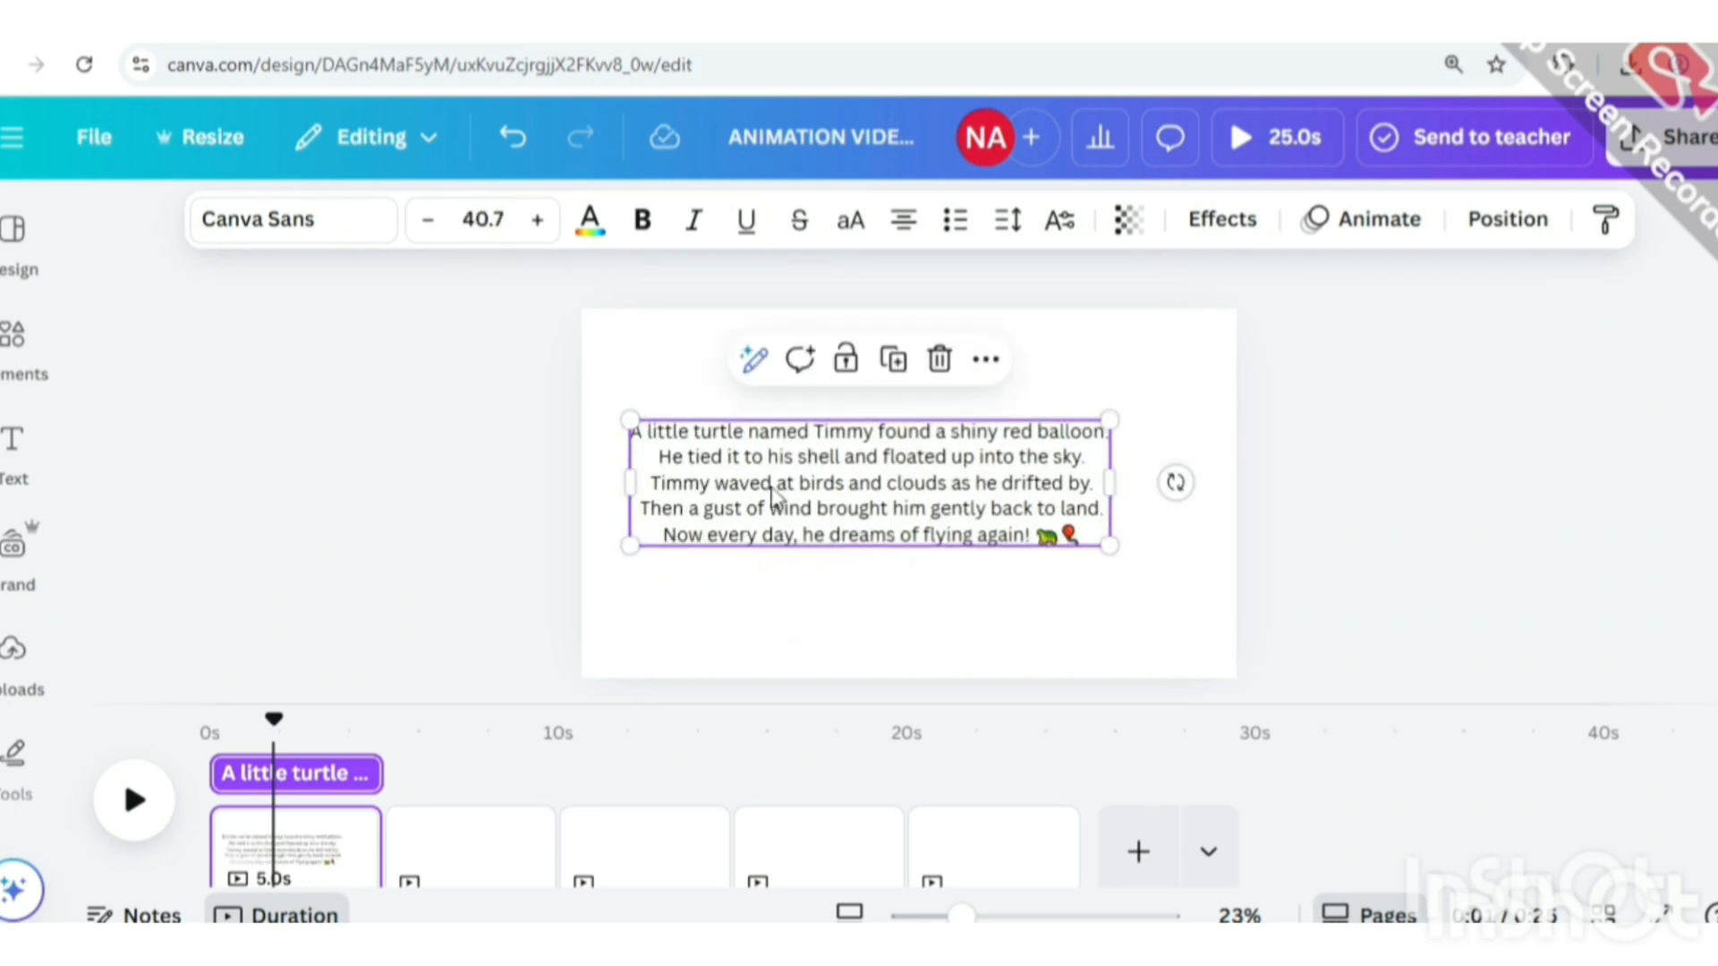
pyautogui.moveTo(775, 497); pyautogui.dragTo(815, 548)
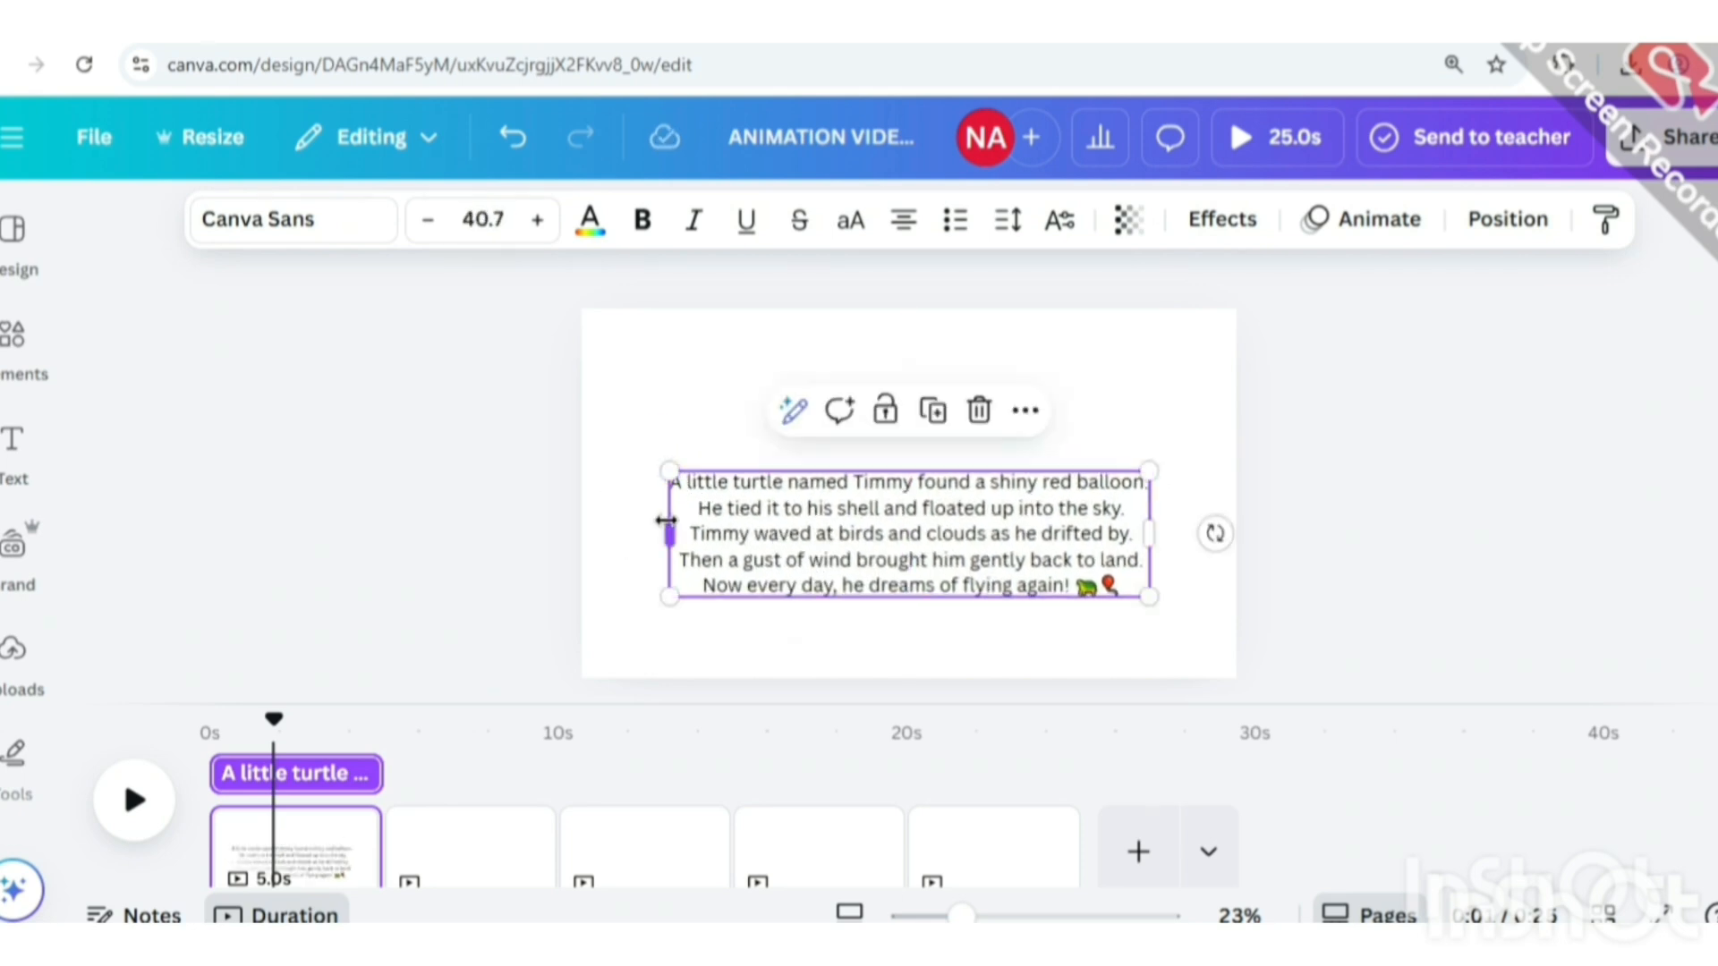
pyautogui.moveTo(665, 521); pyautogui.dragTo(582, 528)
pyautogui.moveTo(1155, 525); pyautogui.dragTo(1277, 528)
# Copy the story's first line and paste it as a separate text box above the full story on page 1.
pyautogui.doubleClick(678, 482)
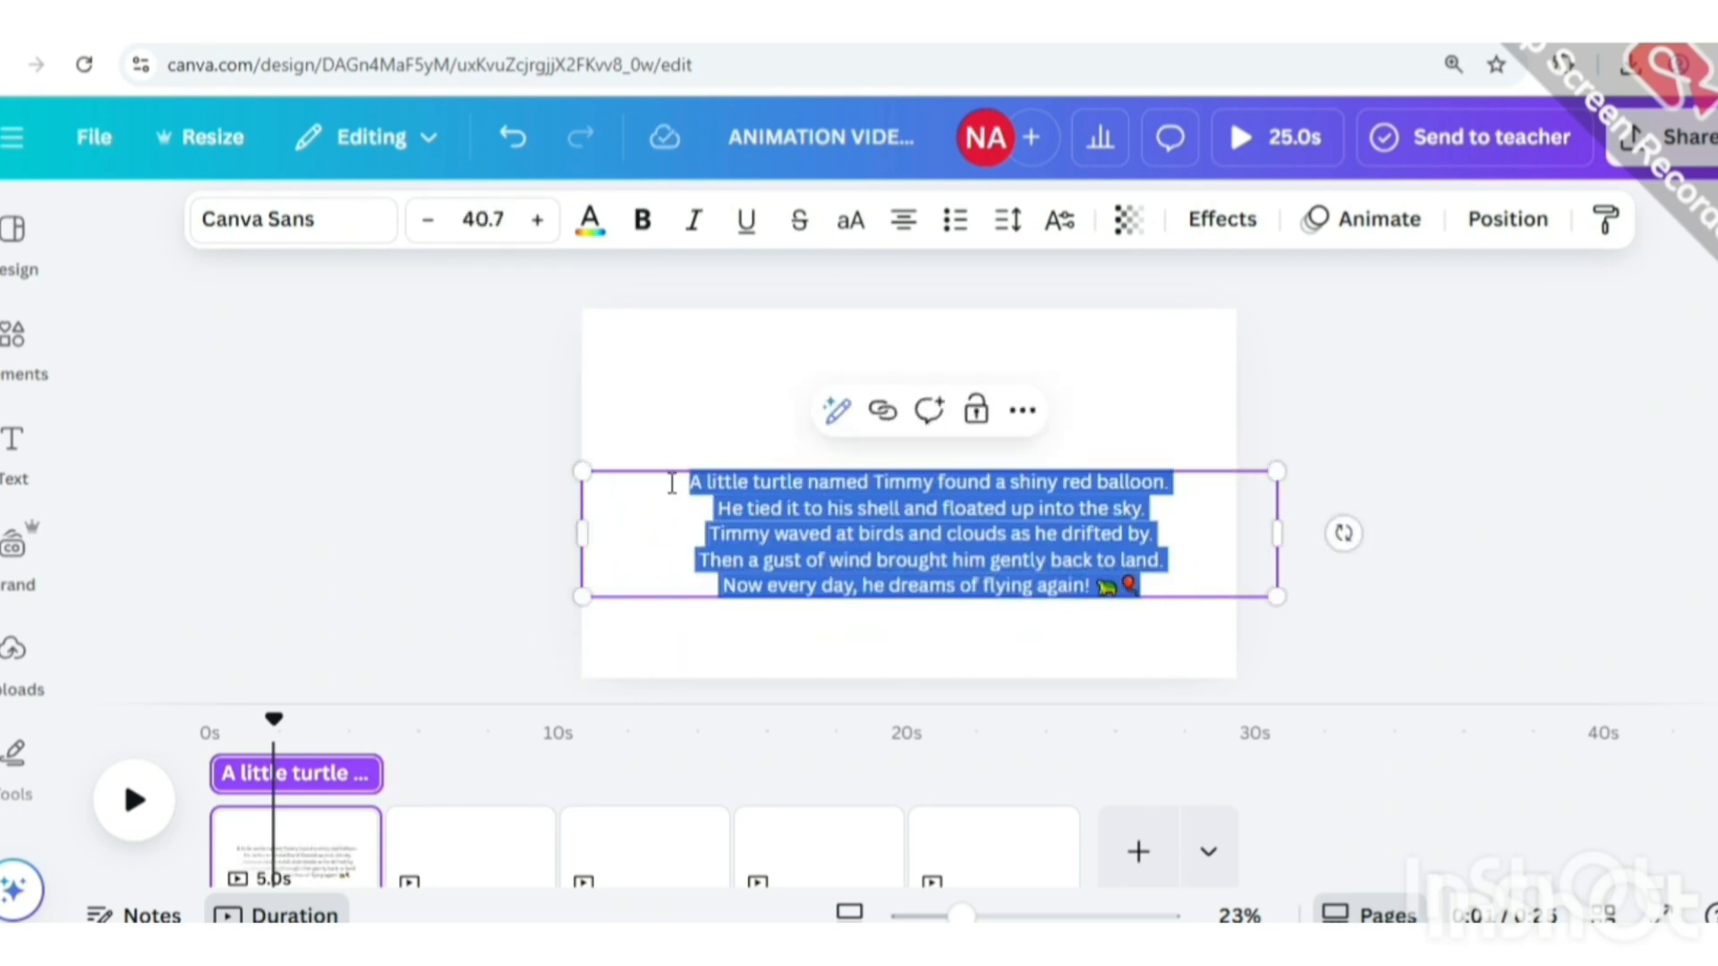
pyautogui.moveTo(677, 481); pyautogui.dragTo(1178, 475)
pyautogui.hotkey('ctrl', 'c')
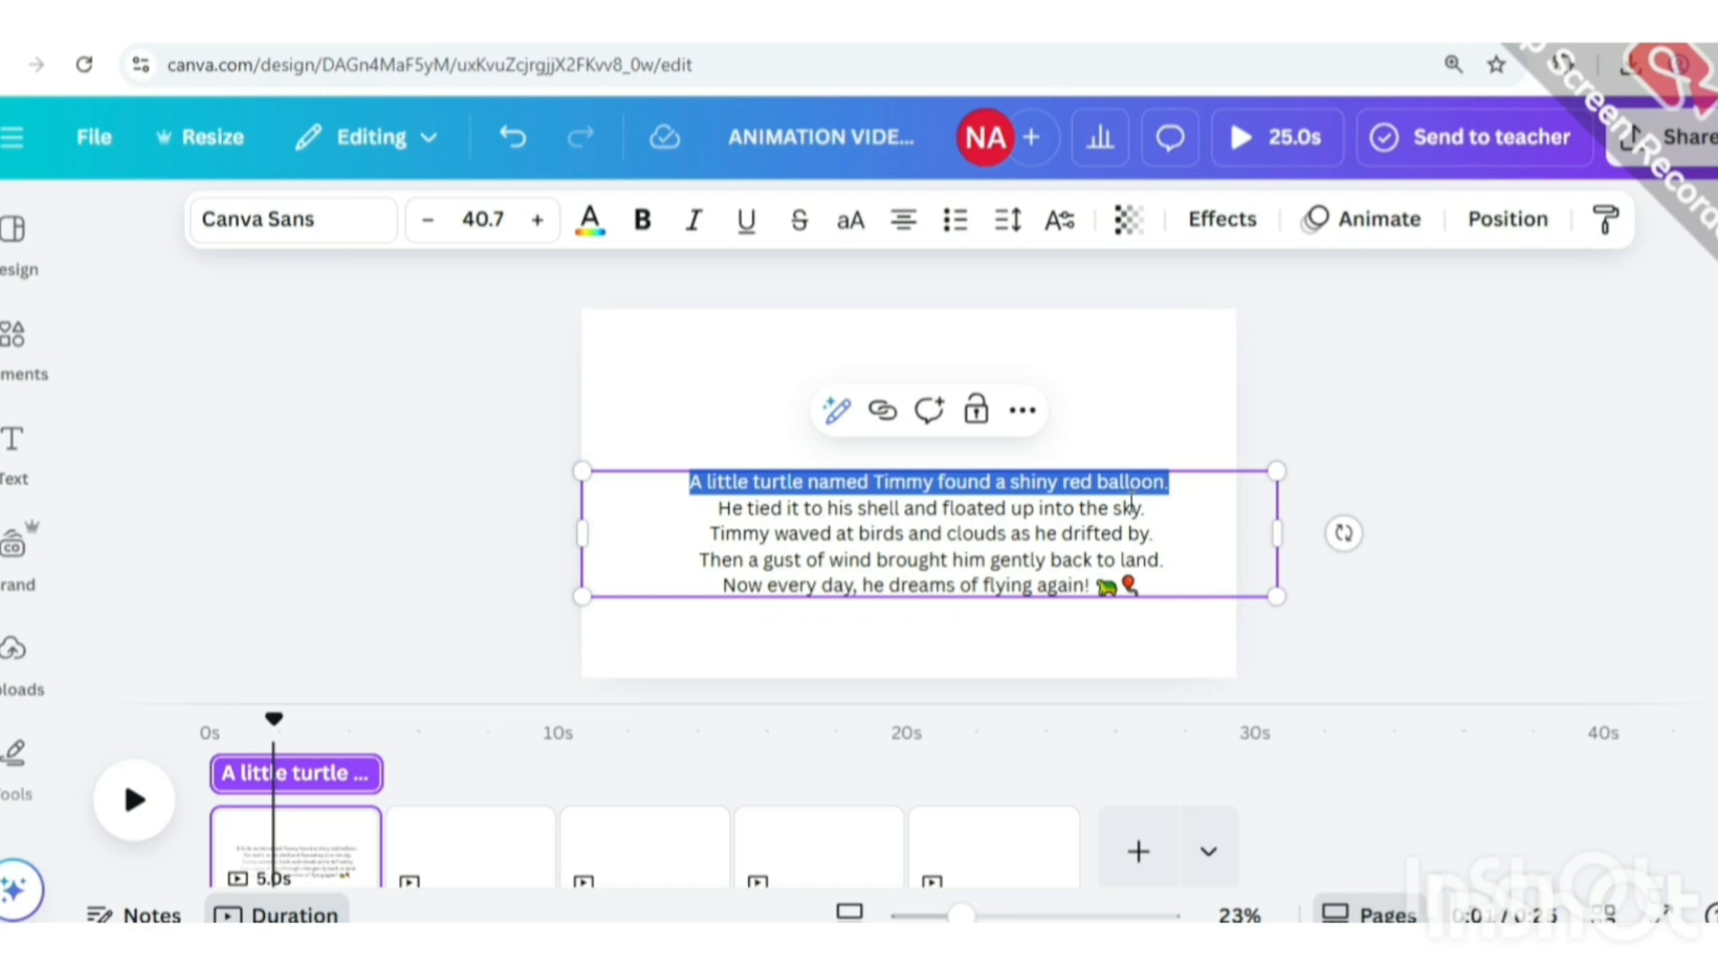
pyautogui.click(699, 403)
pyautogui.hotkey('ctrl', 'v')
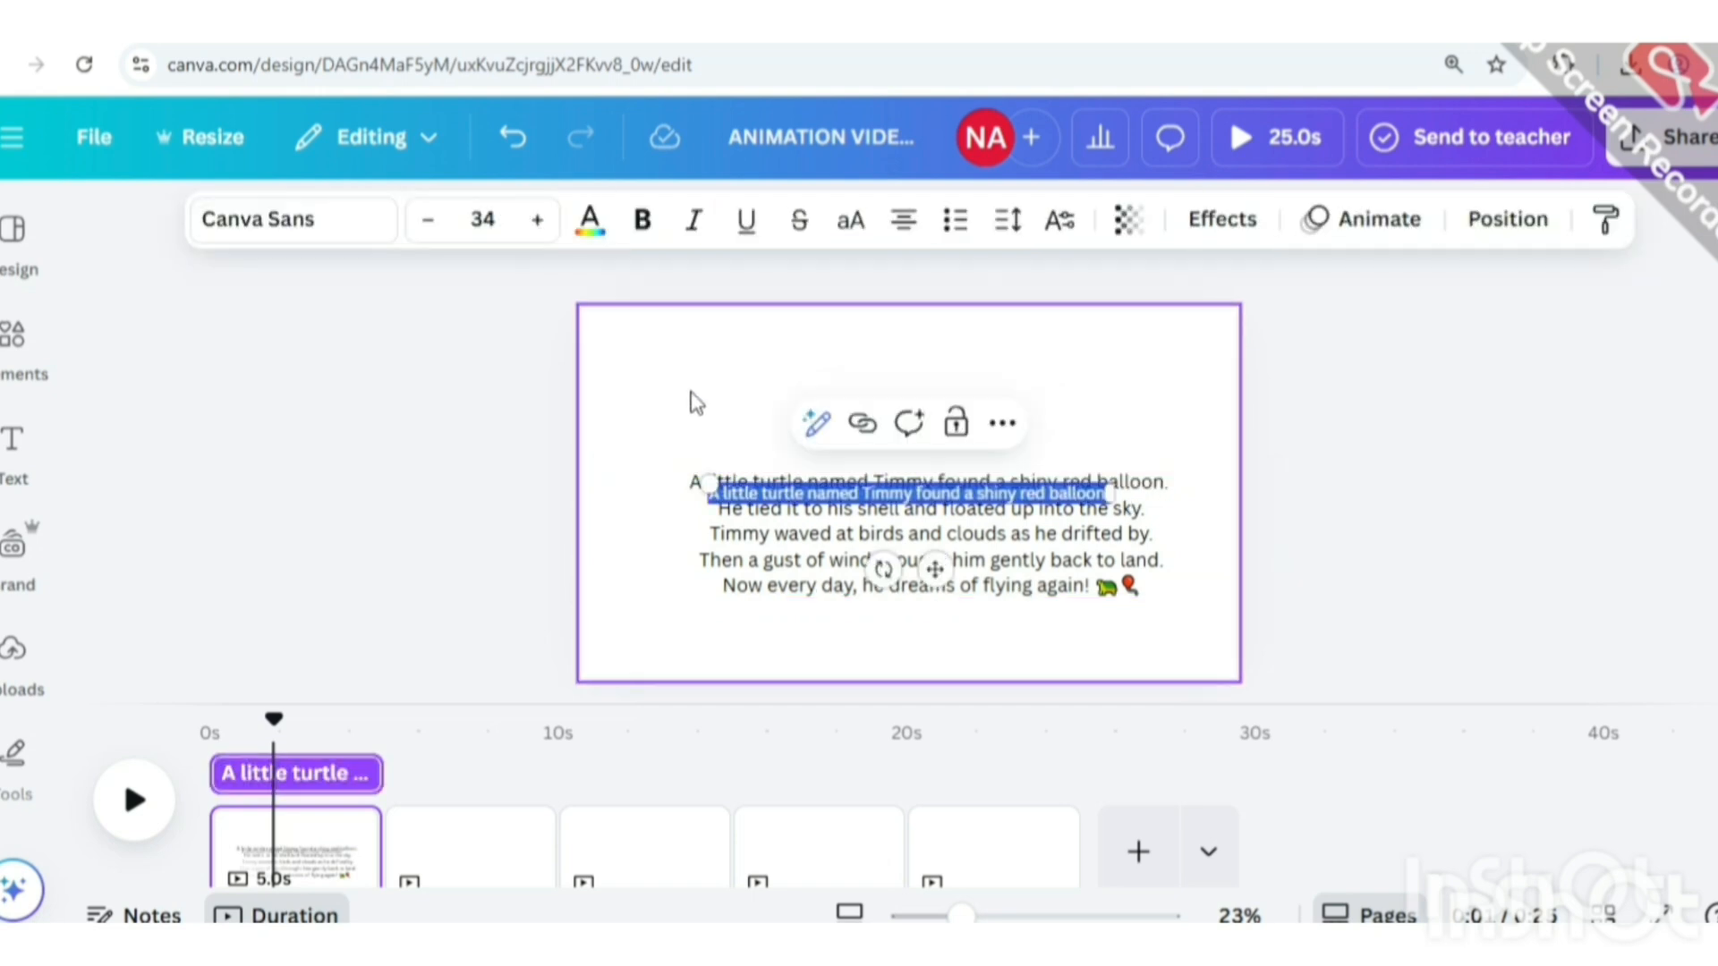
pyautogui.moveTo(933, 569); pyautogui.dragTo(890, 486)
# Move the full story text from page 1 to page 2 and return to page 1.
pyautogui.moveTo(851, 563); pyautogui.dragTo(467, 851)
pyautogui.click(645, 800)
pyautogui.click(309, 816)
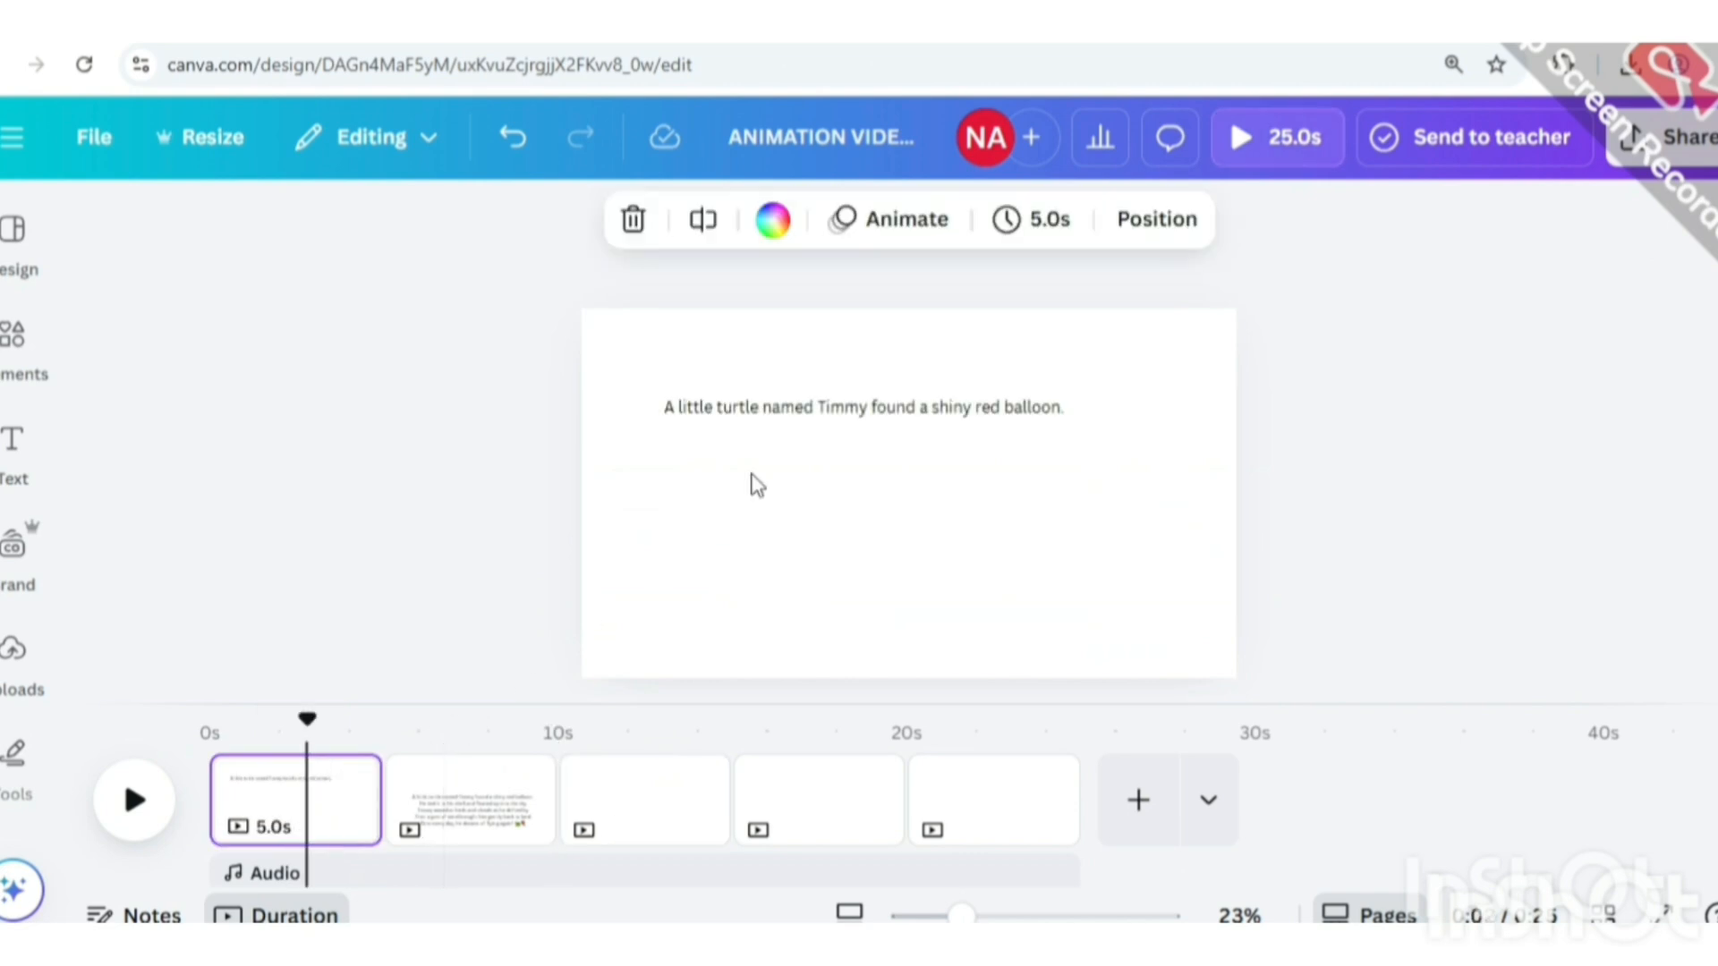
# Enlarge the first story line to about size 40.4 and place it centred along the bottom of page 1.
pyautogui.click(790, 414)
pyautogui.moveTo(790, 414); pyautogui.dragTo(826, 629)
pyautogui.moveTo(711, 638); pyautogui.dragTo(634, 642)
pyautogui.doubleClick(964, 624)
pyautogui.click(545, 639)
pyautogui.click(953, 617)
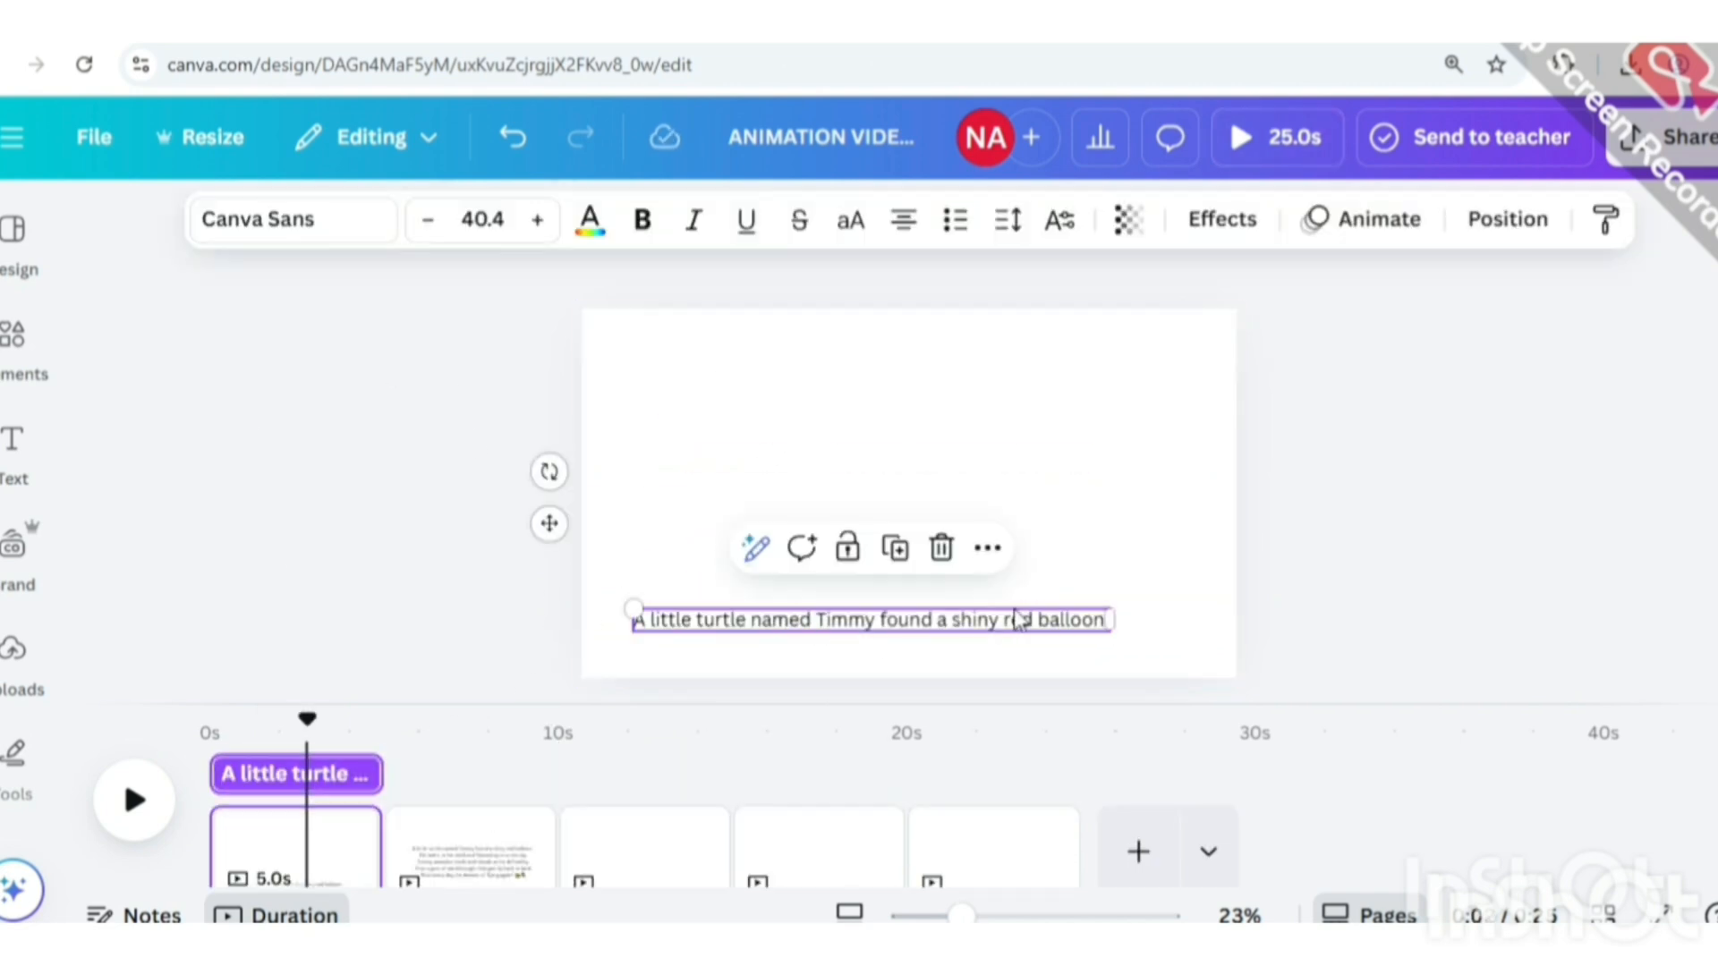
pyautogui.moveTo(971, 622); pyautogui.dragTo(1020, 631)
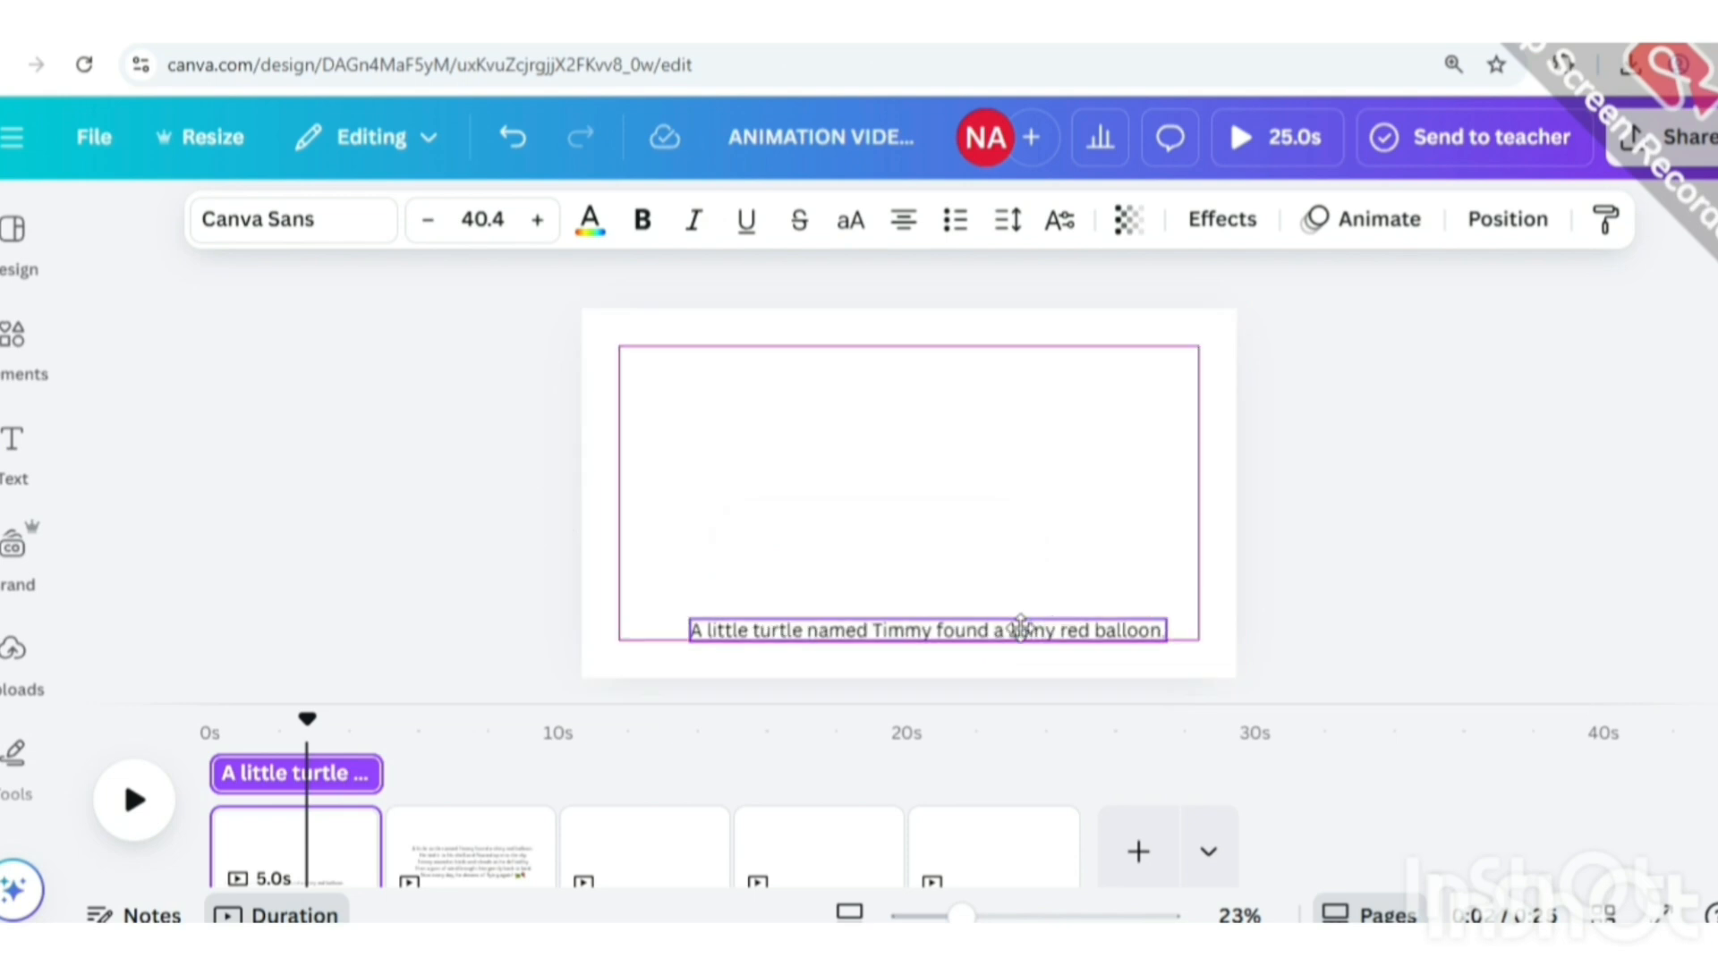
# Search the fonts for "kids" and apply Coming Soon to the story line on page 1.
pyautogui.click(353, 222)
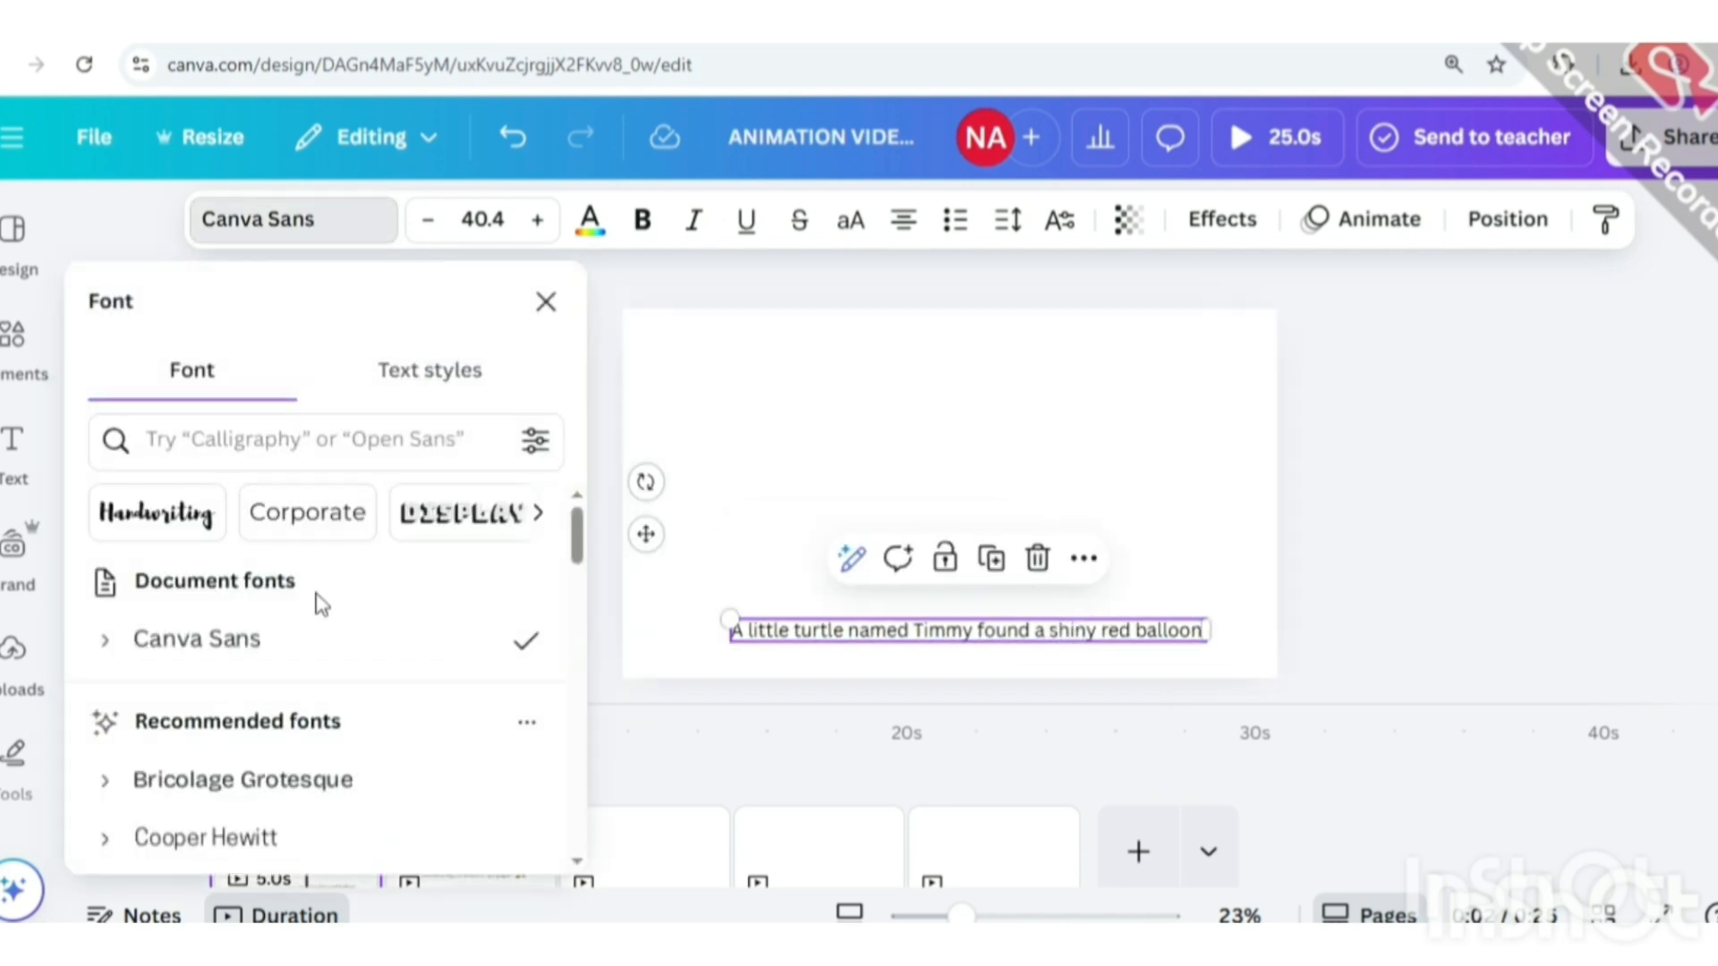
pyautogui.click(269, 440)
pyautogui.write('Kl')
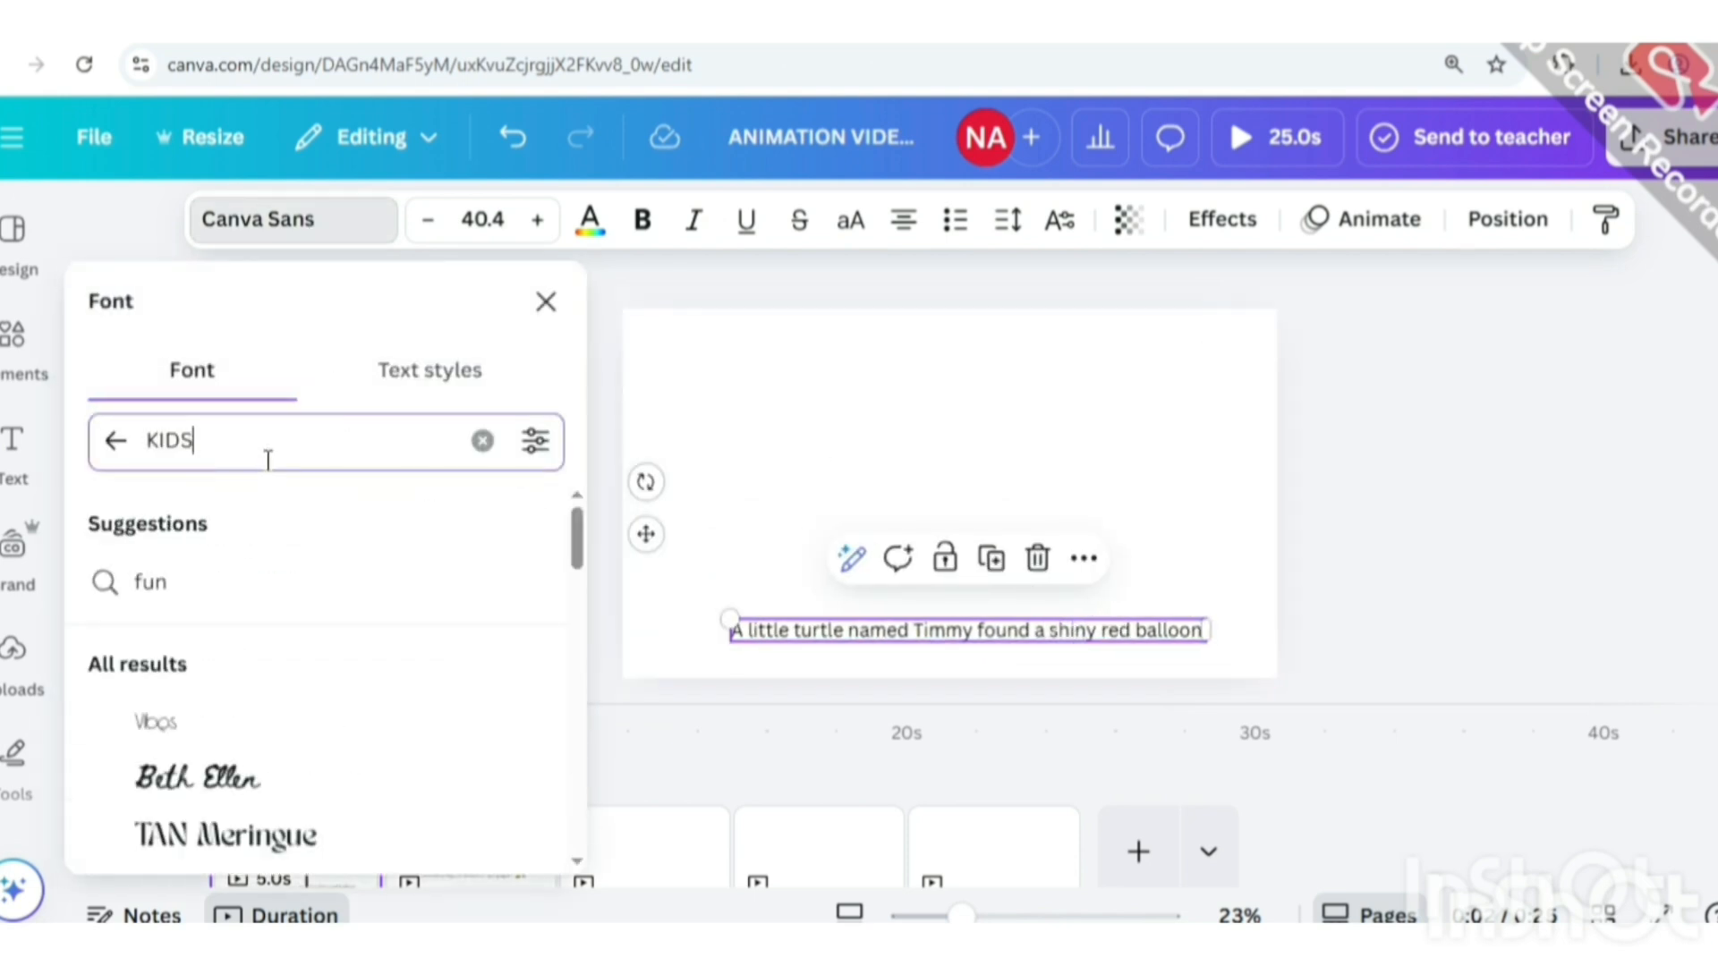
pyautogui.write('DS STORY')
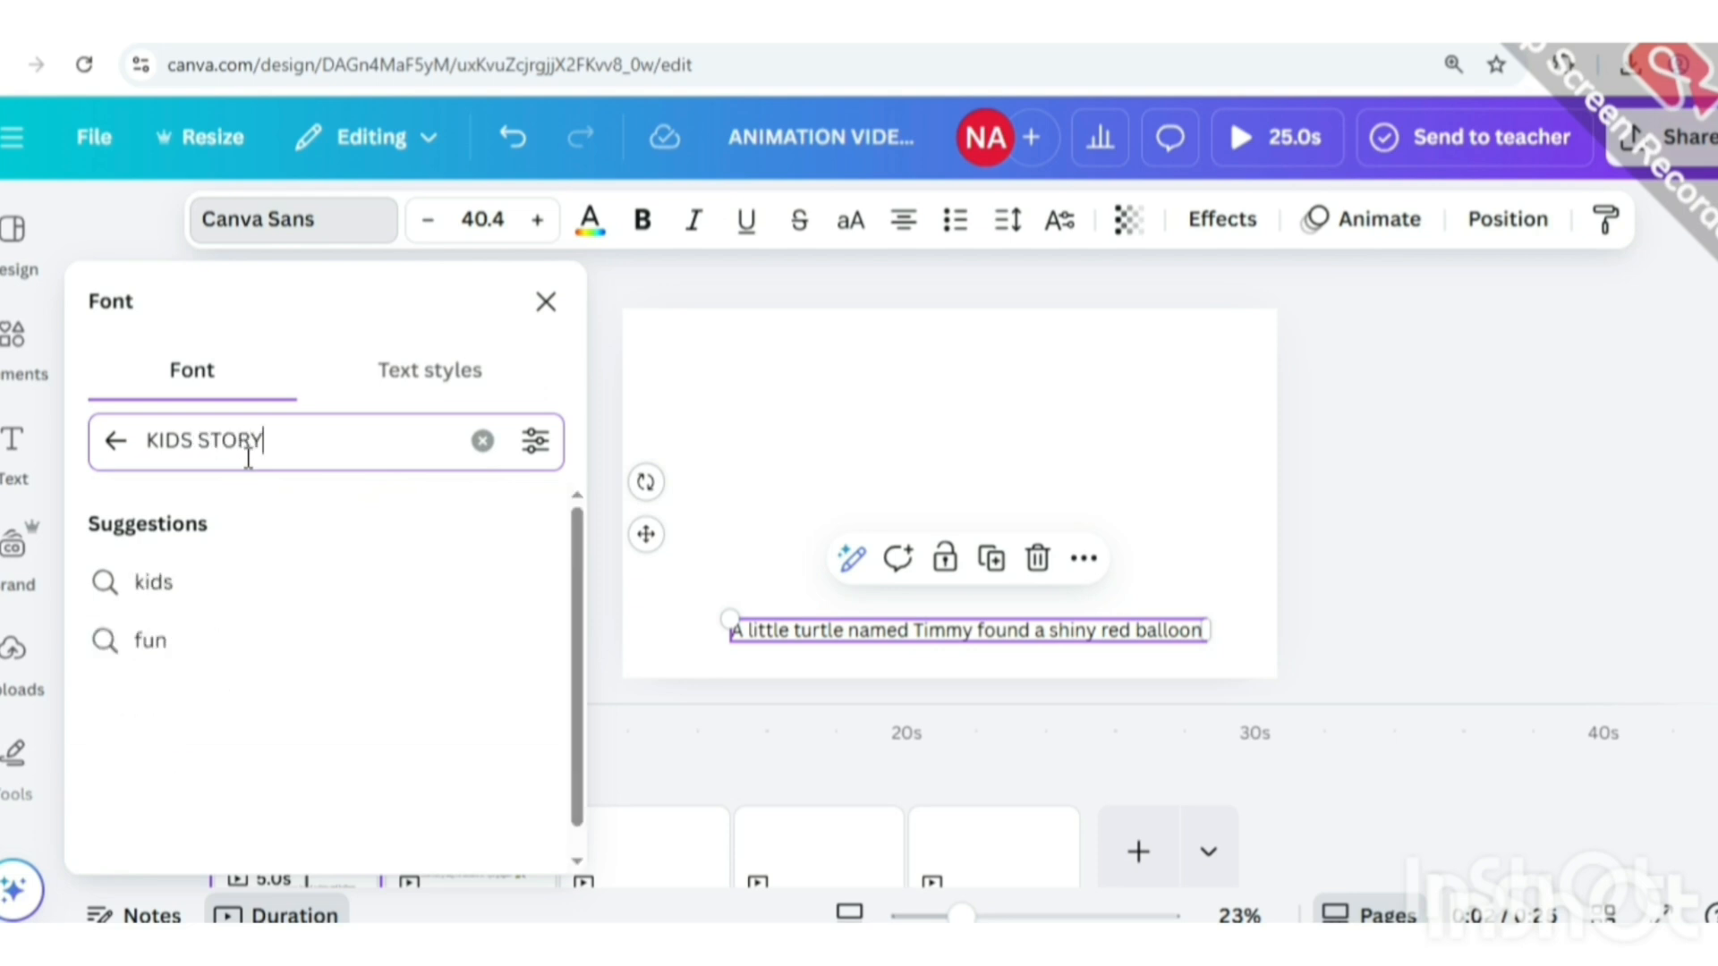
pyautogui.click(187, 598)
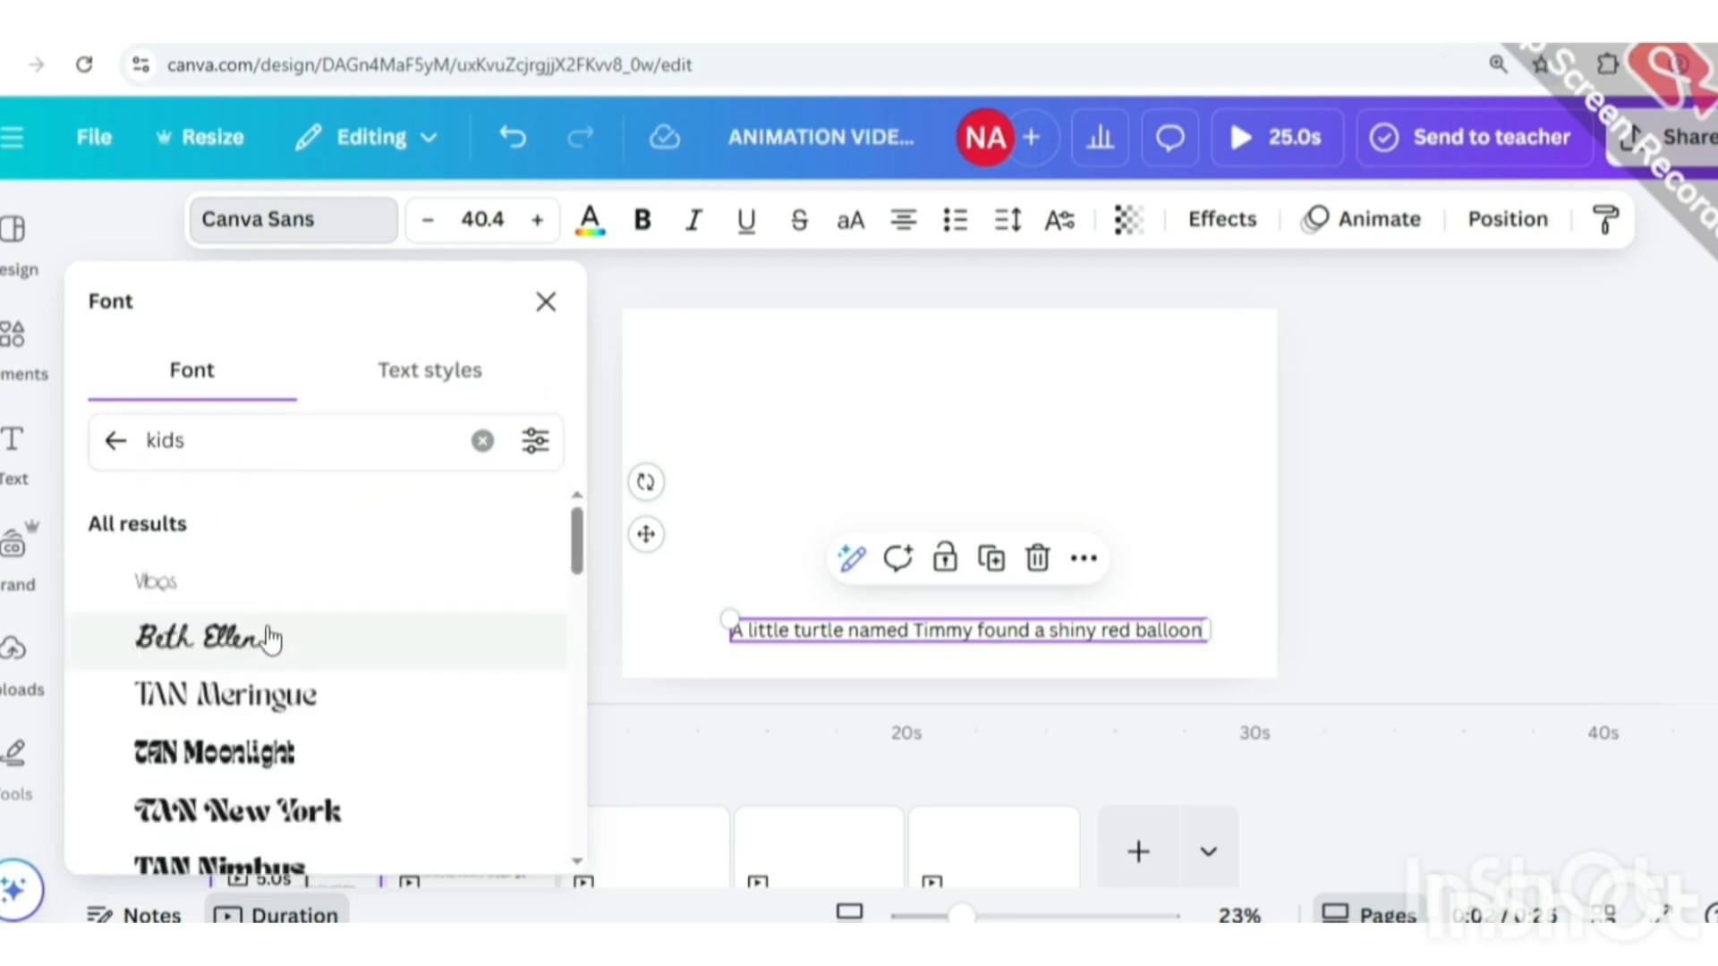
pyautogui.scroll(-5, 271, 639)
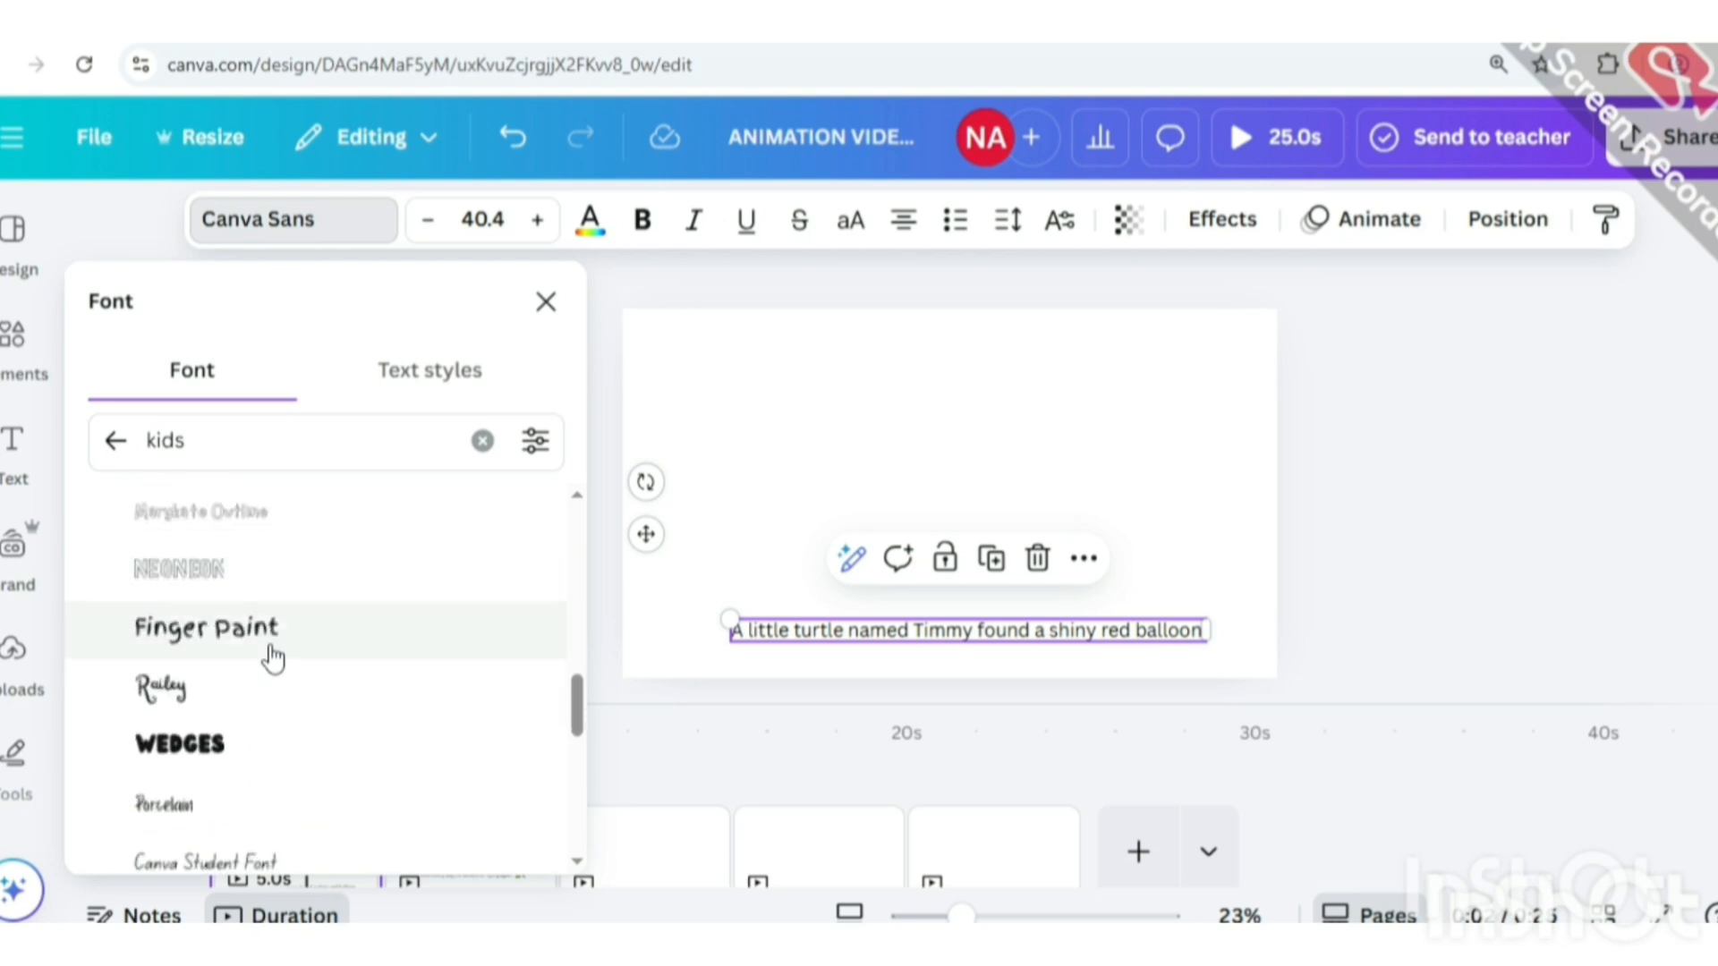
pyautogui.scroll(-8, 273, 658)
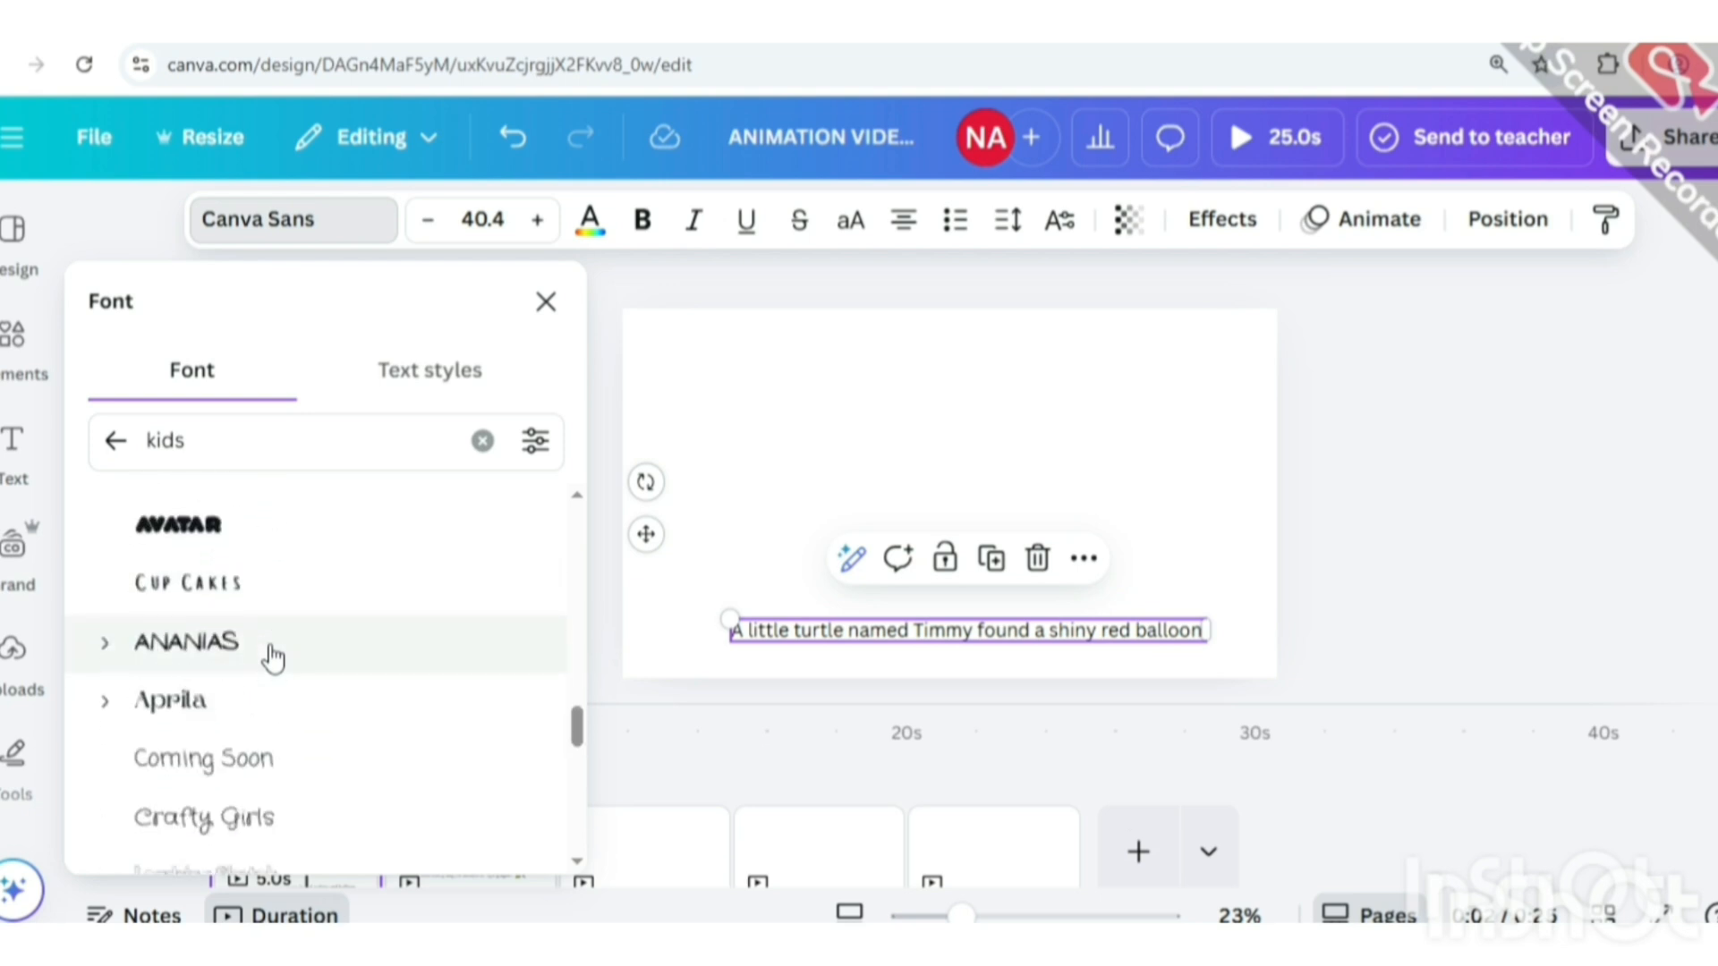
pyautogui.scroll(-4, 271, 658)
pyautogui.click(249, 506)
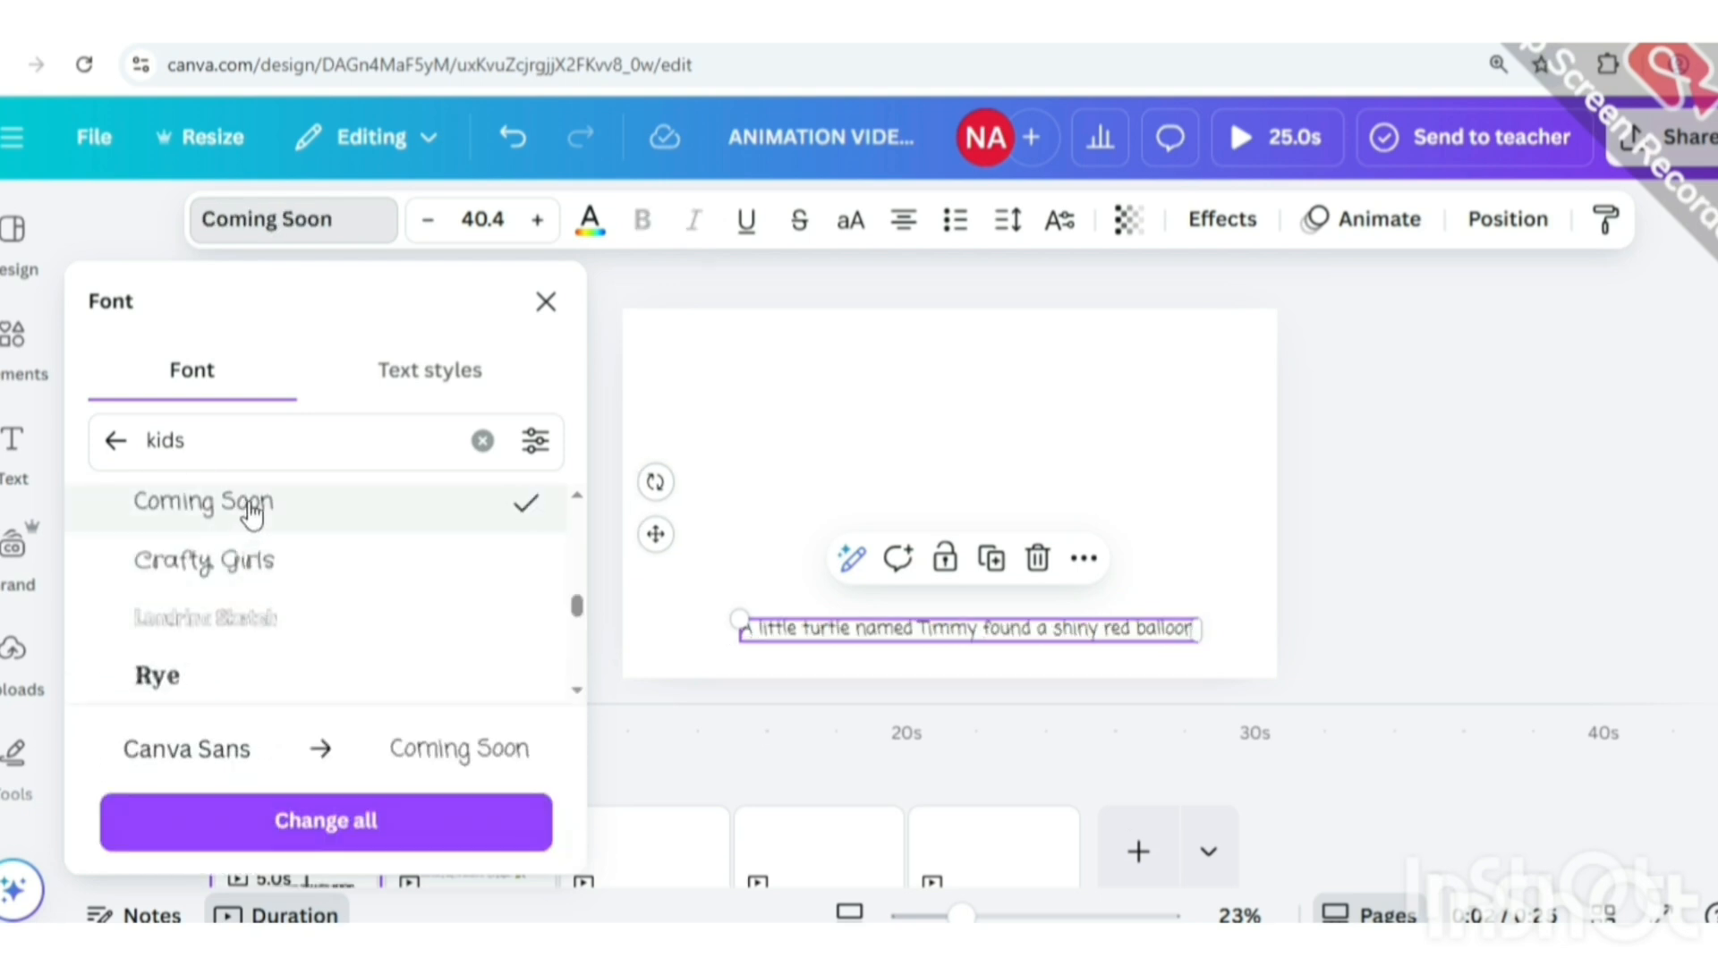
# Look through more of the kids fonts and search the fonts for "SUGAR".
pyautogui.scroll(-10, 269, 644)
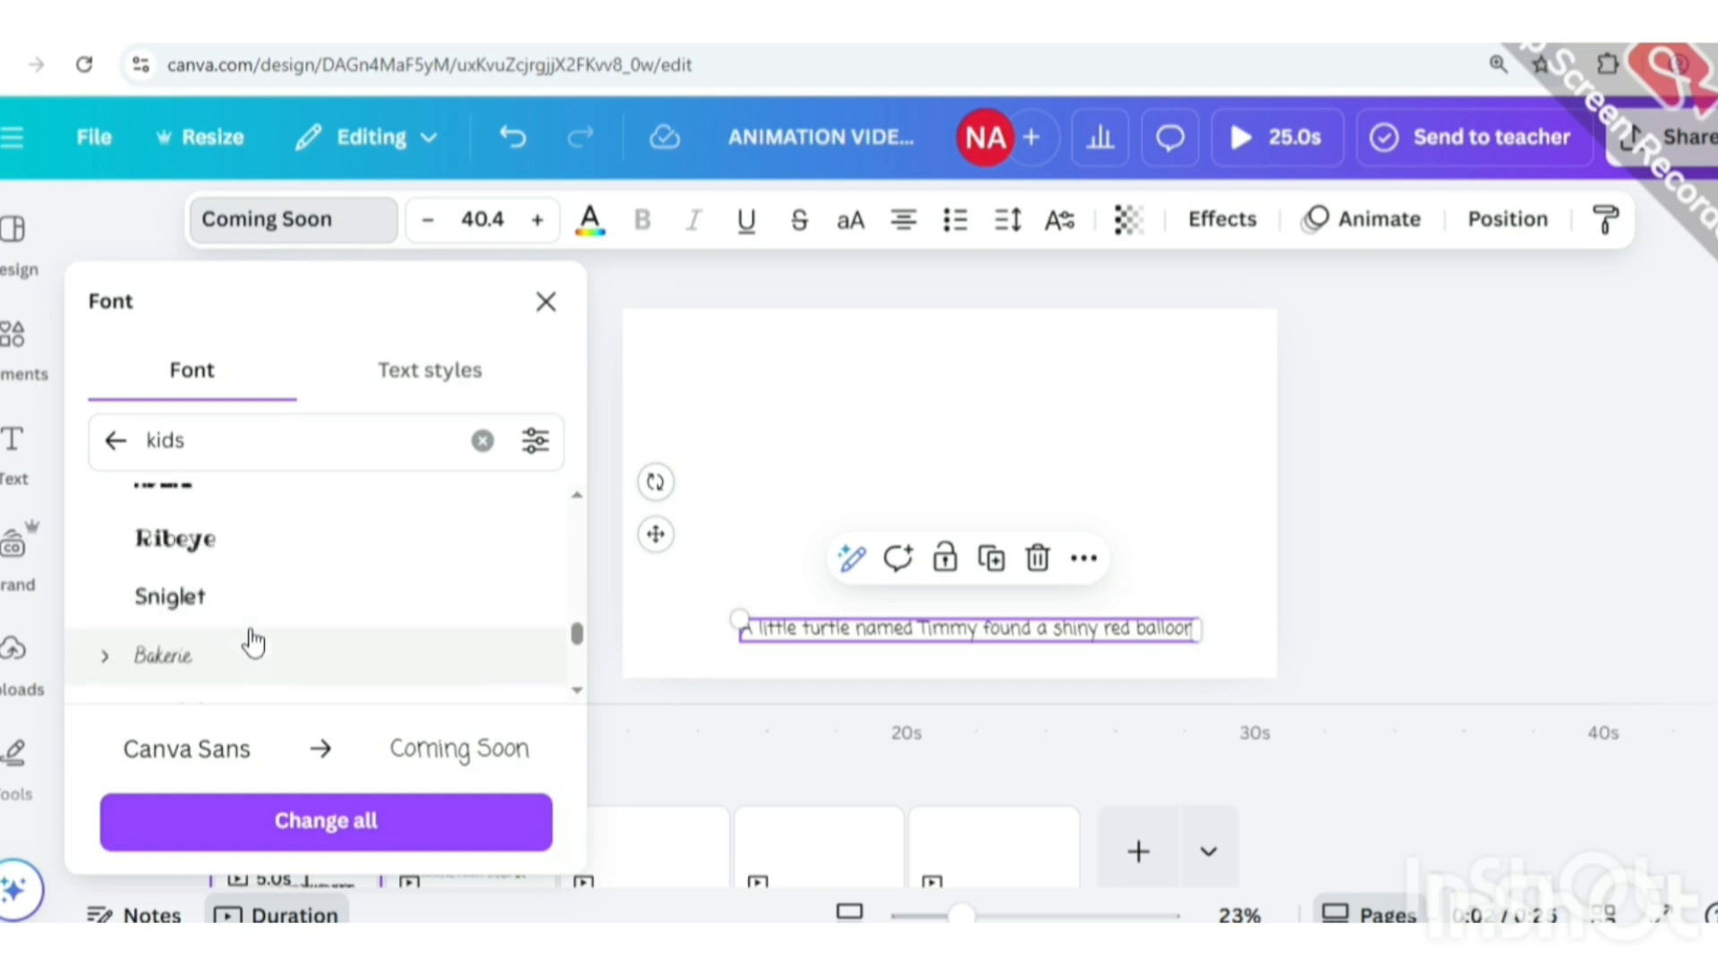
pyautogui.scroll(-3, 253, 643)
pyautogui.click(215, 437)
pyautogui.press('BackSpace')
pyautogui.press('BackSpace')
pyautogui.press('BackSpace')
pyautogui.press('BackSpace')
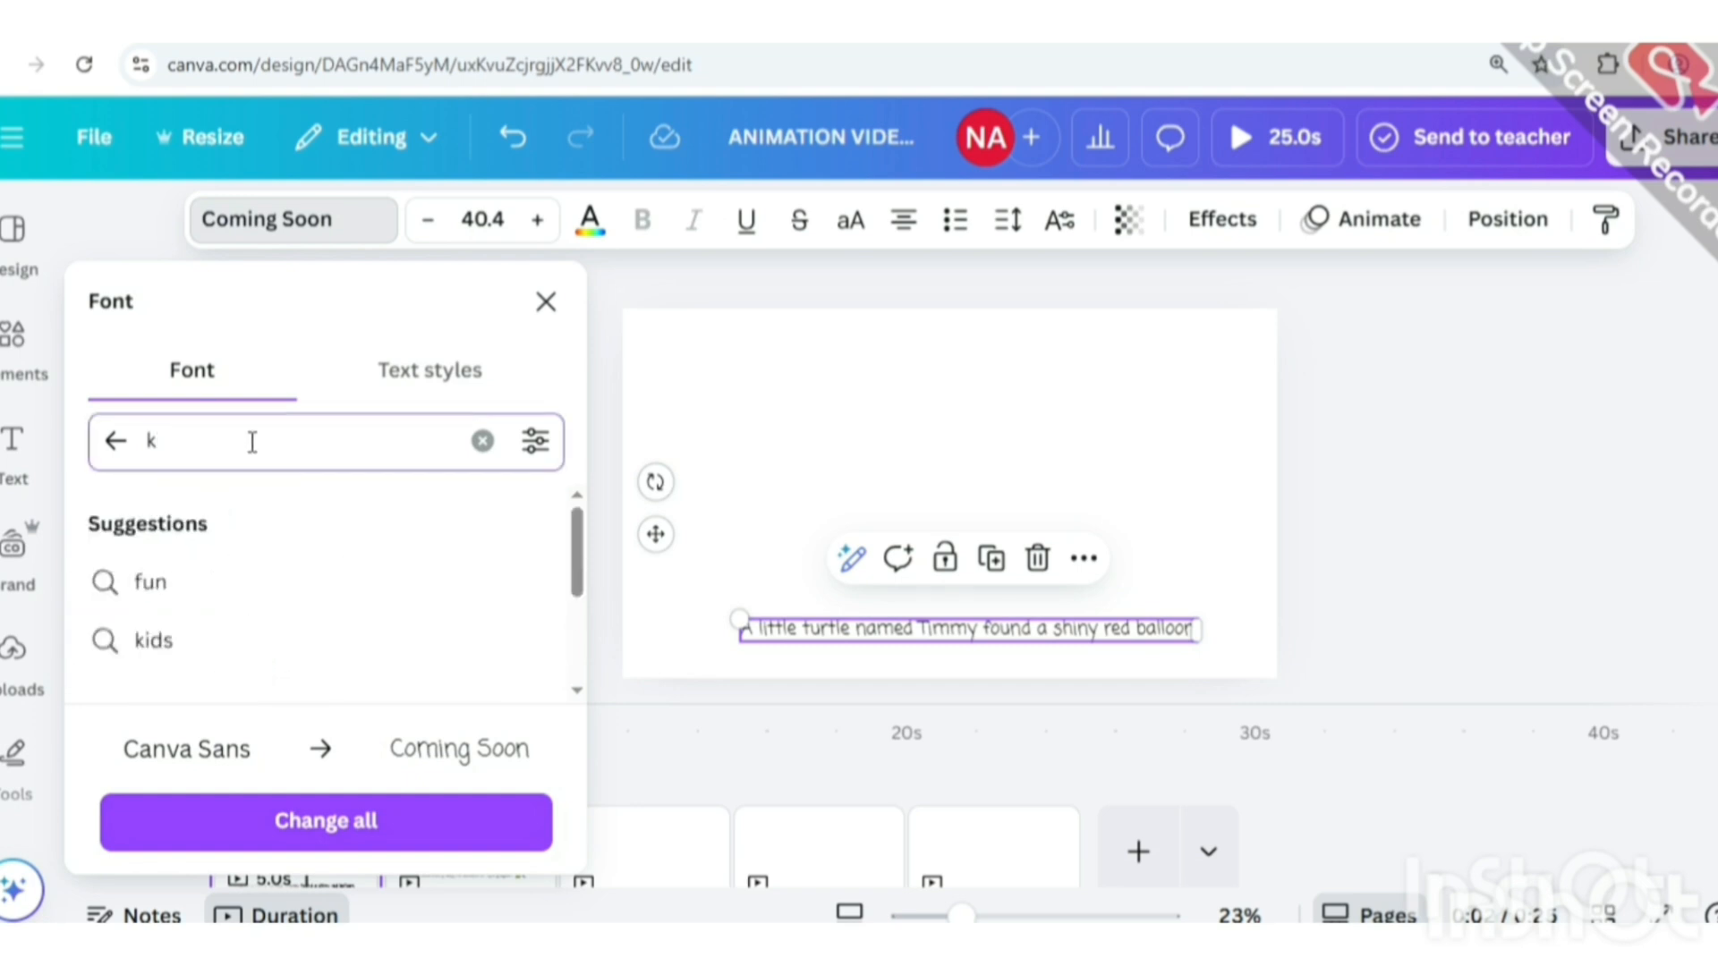
pyautogui.write('s')
pyautogui.press('Return')
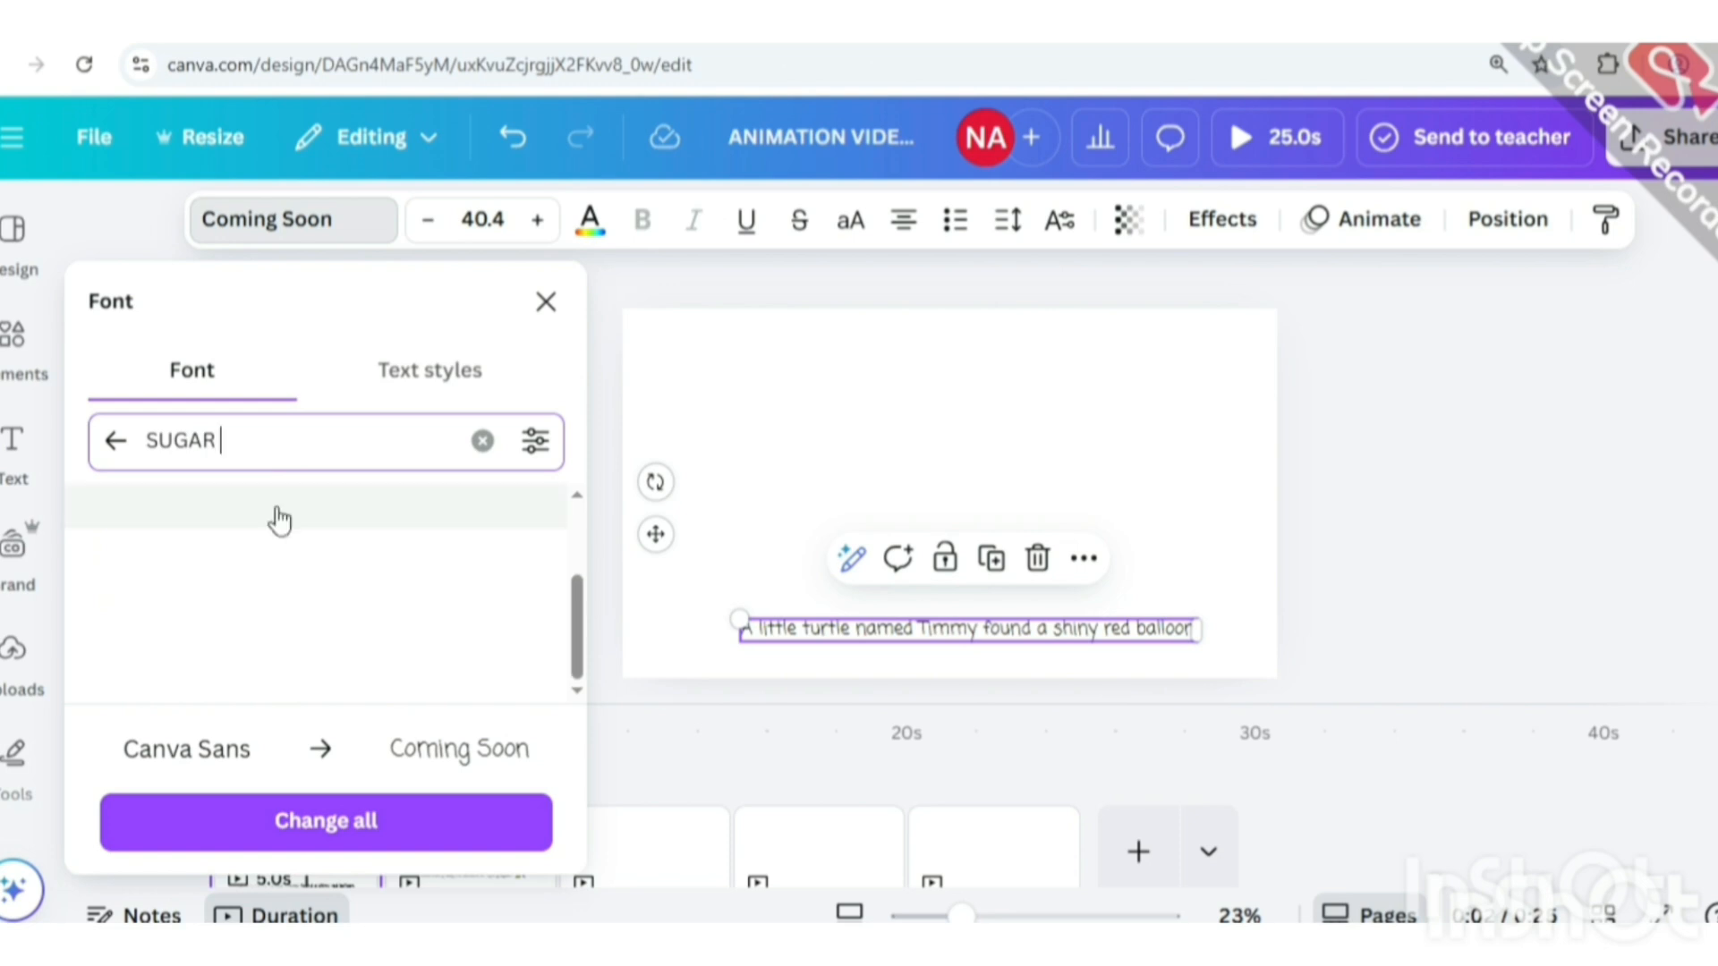
# Search the fonts for "FUN" and apply More Sugar to the story line on page 1.
pyautogui.press('BackSpace')
pyautogui.write('F')
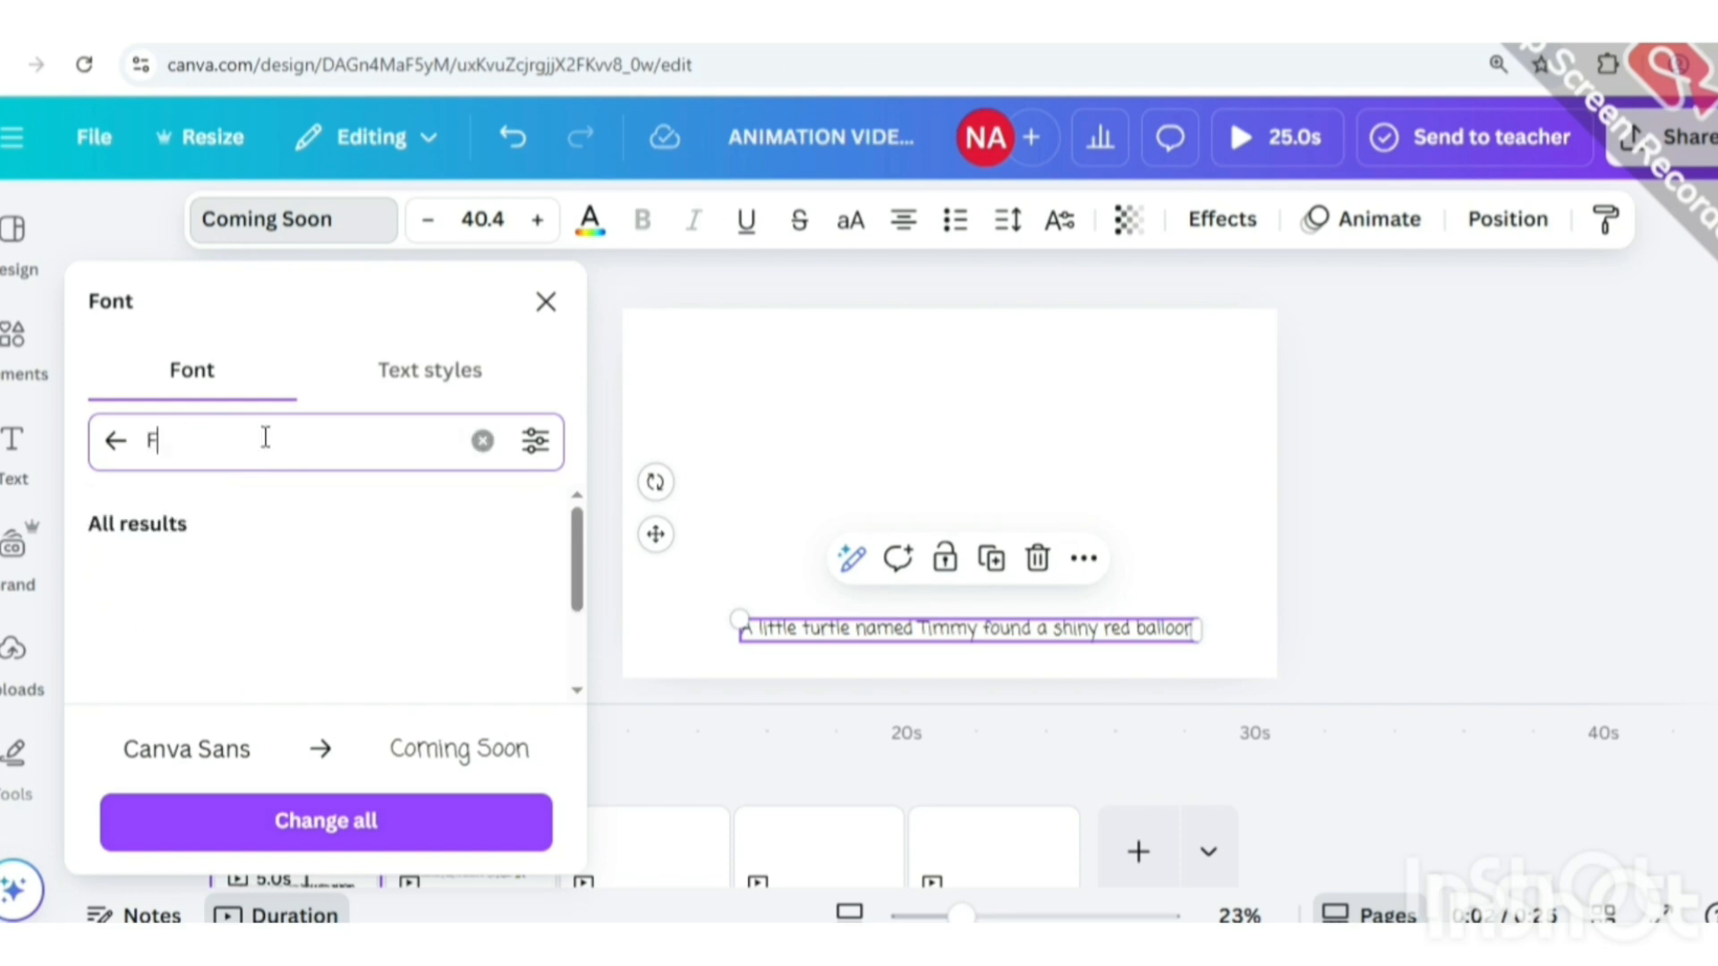
pyautogui.write('UN')
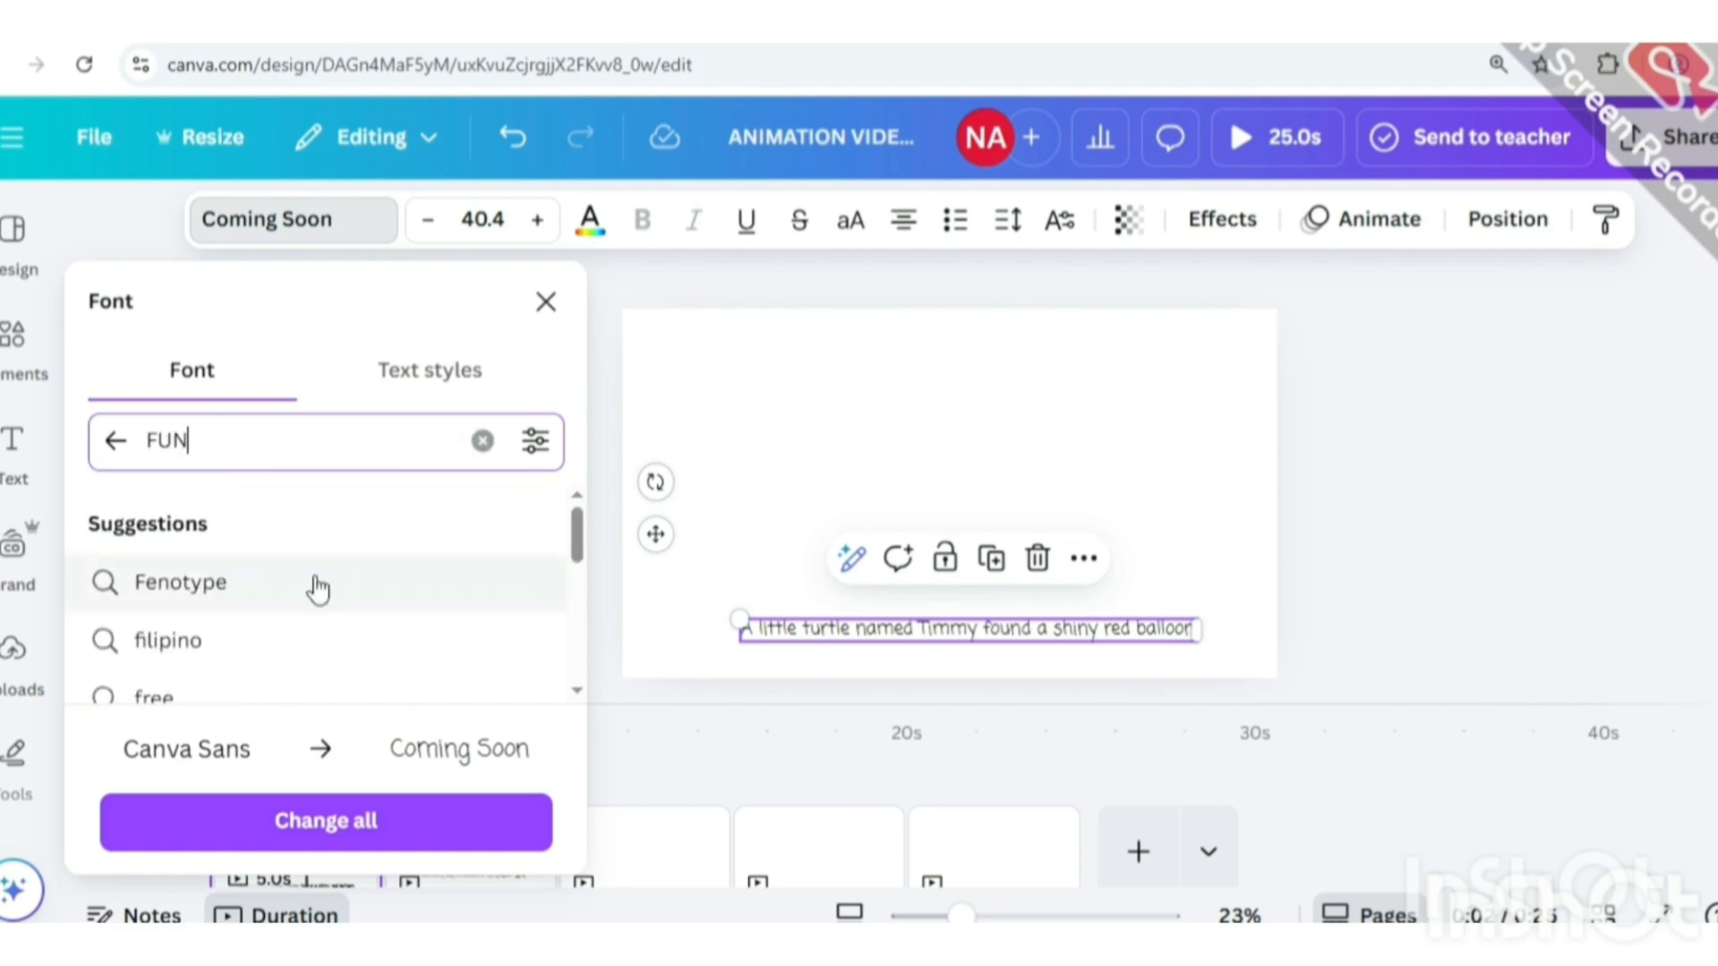
pyautogui.press('Return')
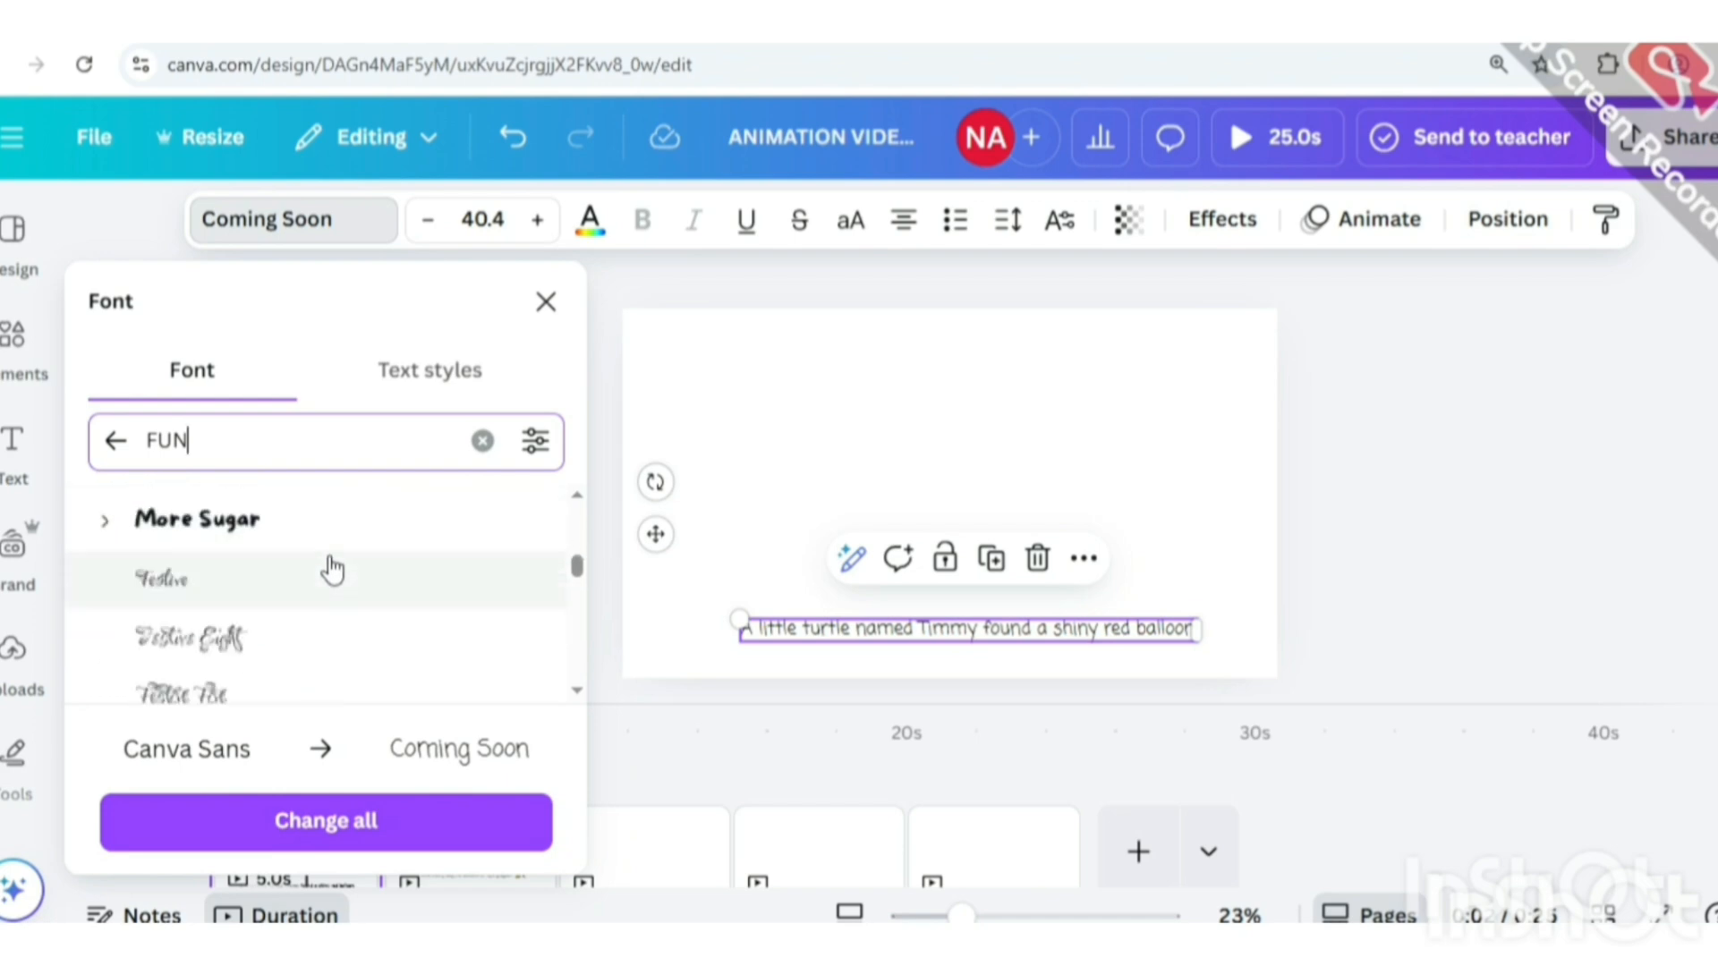
pyautogui.click(268, 529)
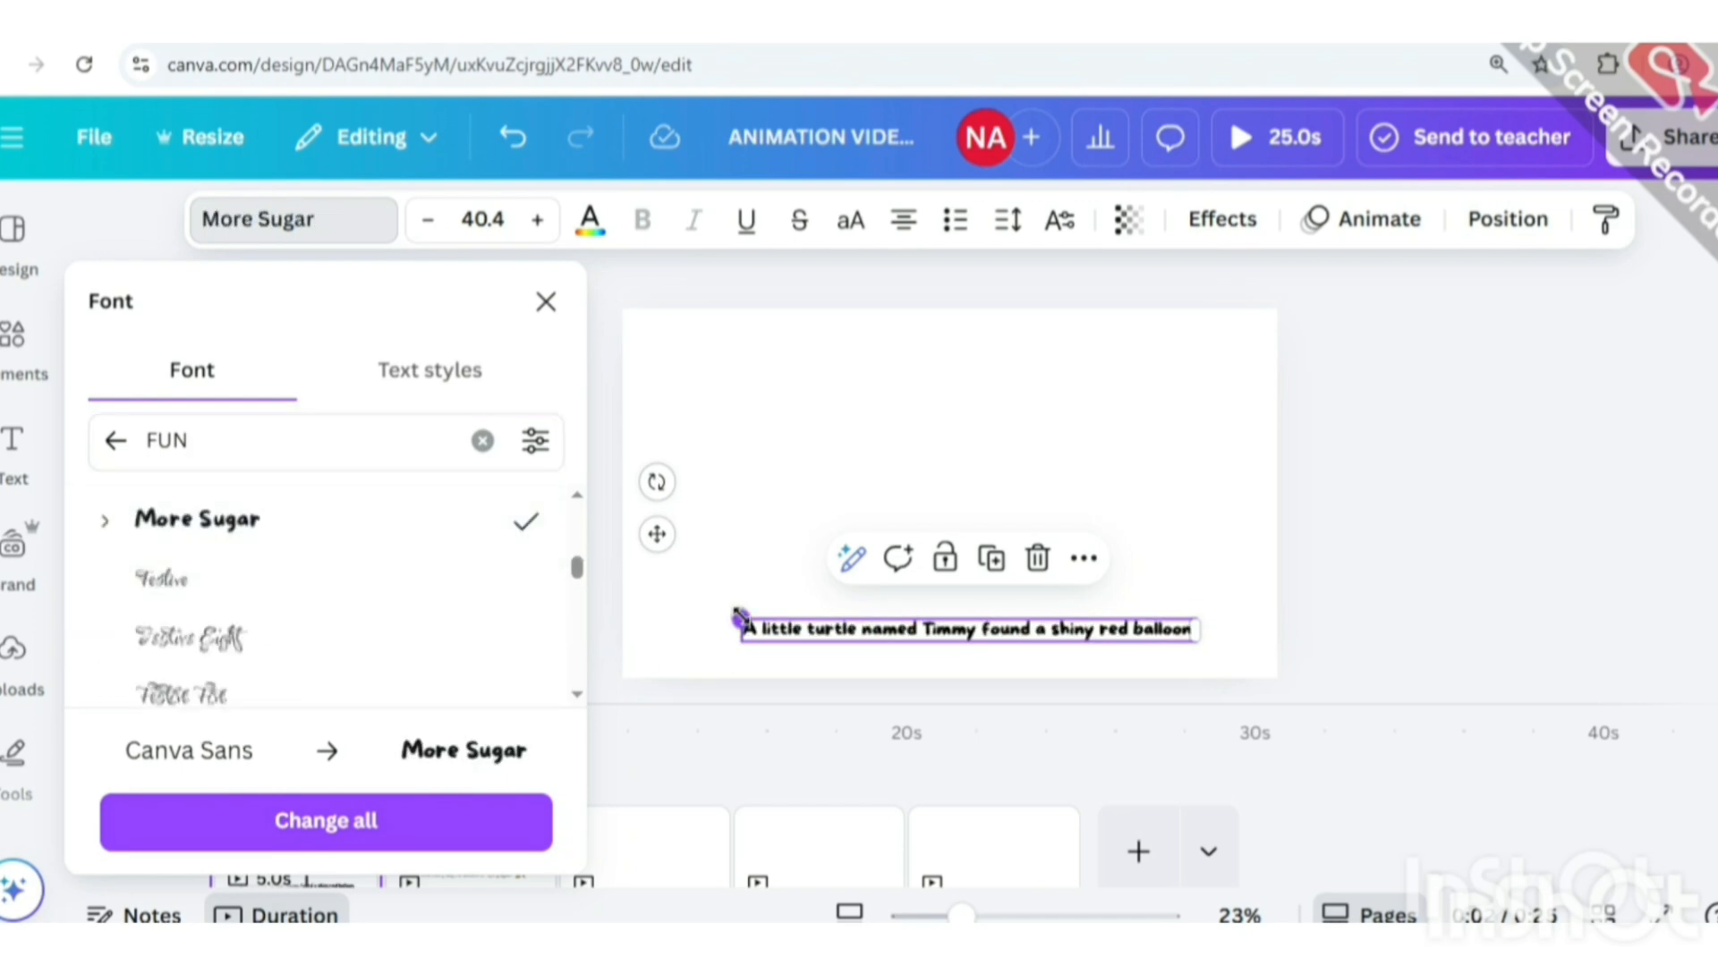
# Close the font list and enlarge the story line to about size 53.7, stretching it to the page's left edge.
pyautogui.moveTo(739, 618); pyautogui.dragTo(673, 615)
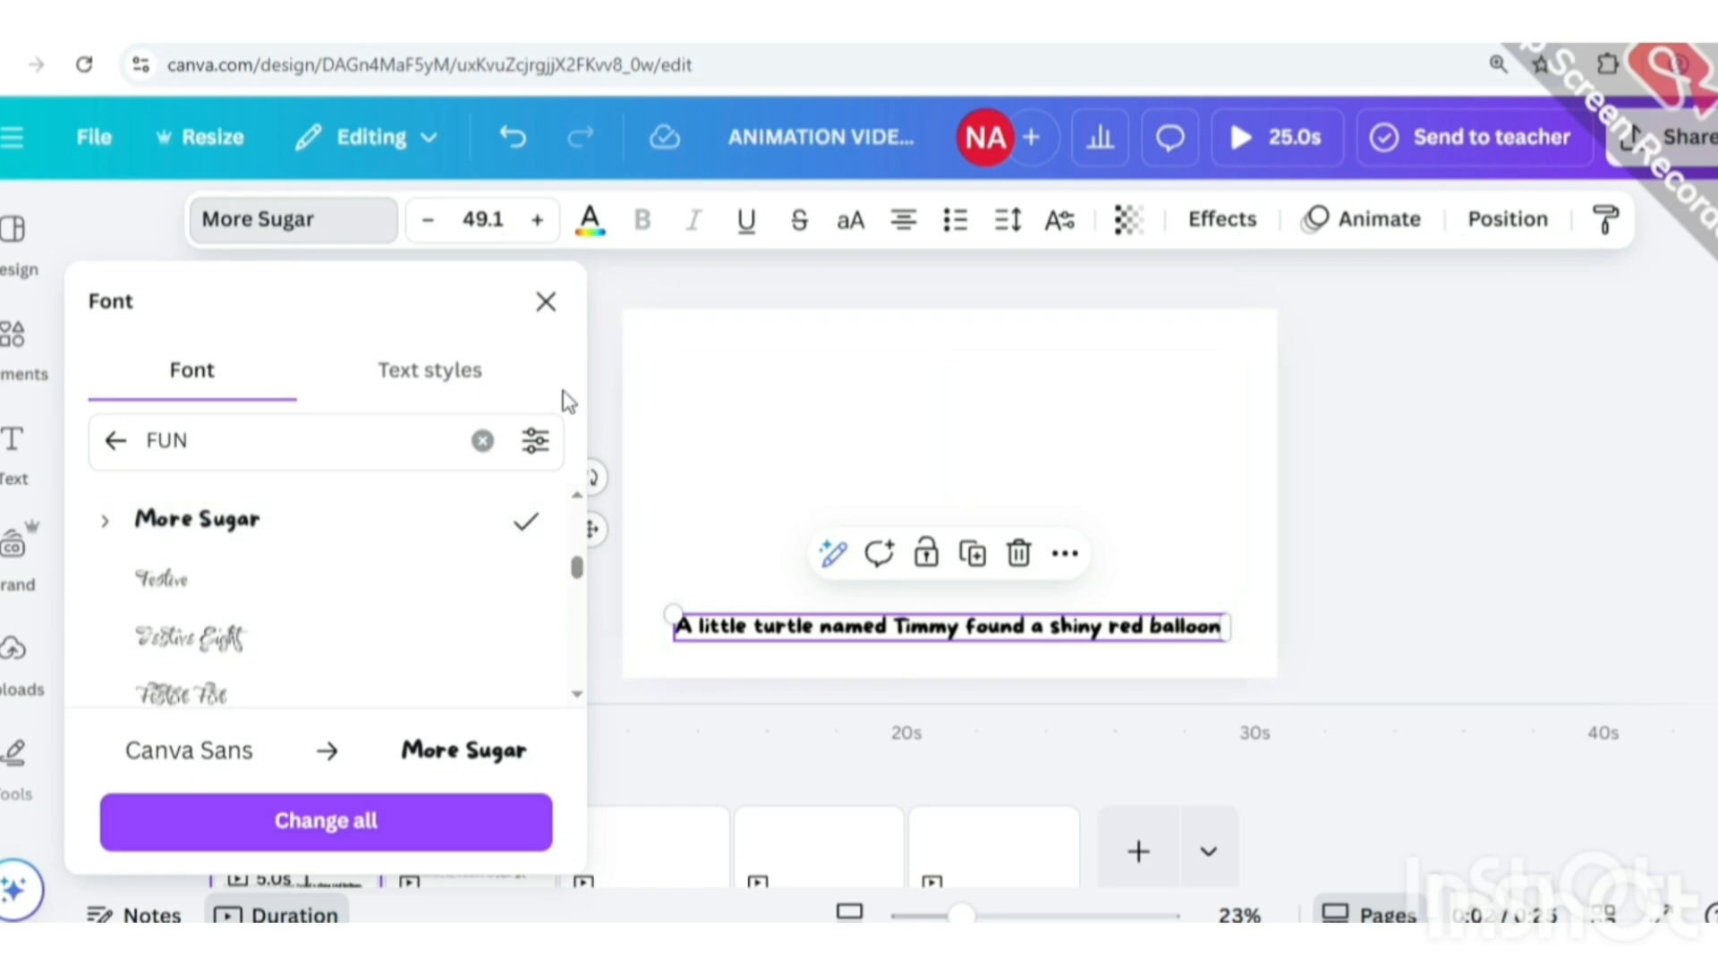
pyautogui.click(546, 301)
pyautogui.click(1260, 526)
pyautogui.click(975, 631)
pyautogui.moveTo(631, 614); pyautogui.dragTo(588, 606)
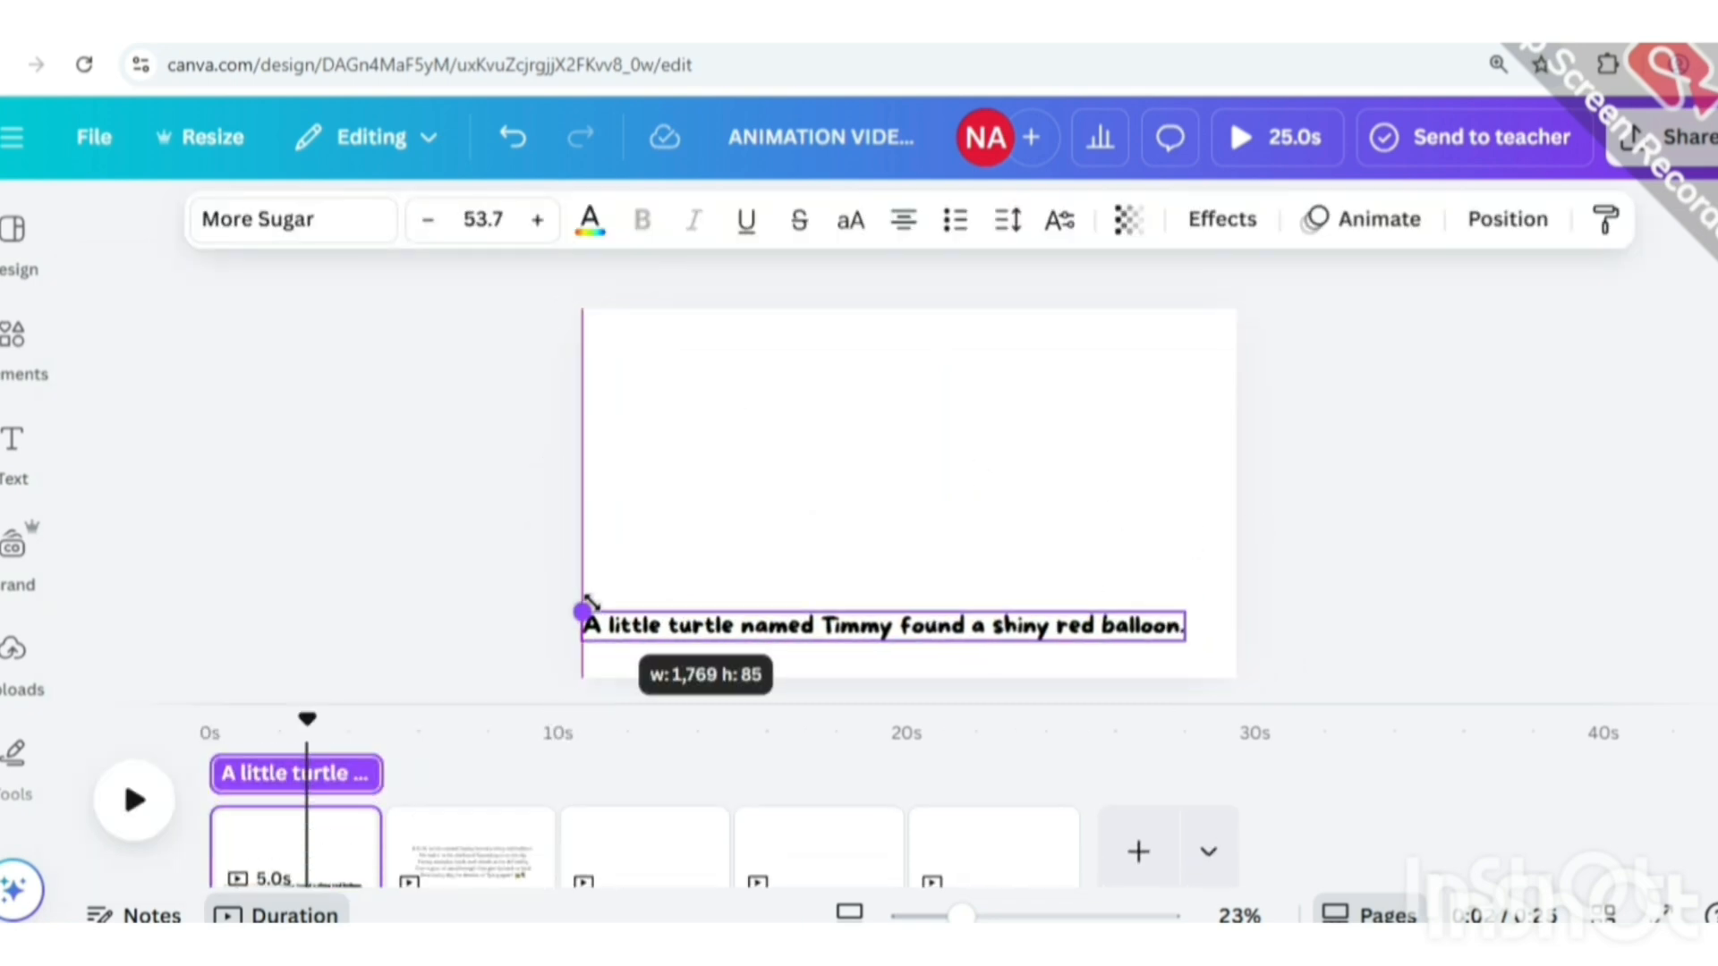
# Centre the story line horizontally on page 1 and search the graphic elements for "landscape".
pyautogui.moveTo(700, 652); pyautogui.dragTo(726, 654)
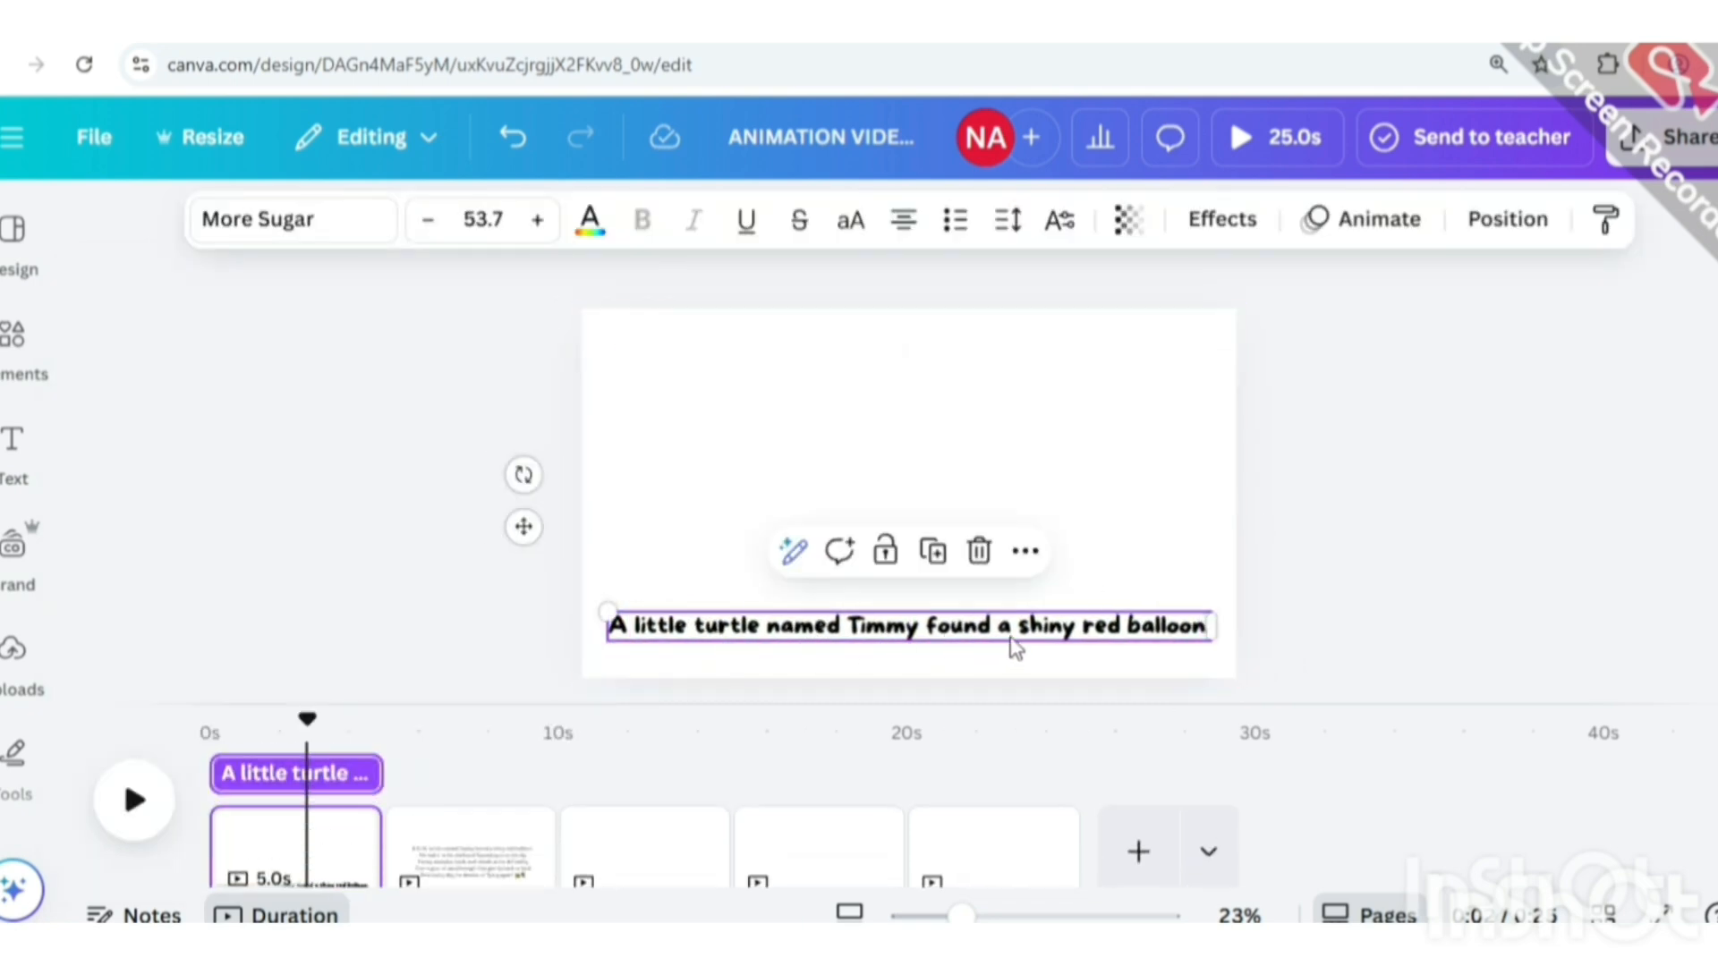
pyautogui.click(12, 336)
pyautogui.click(219, 253)
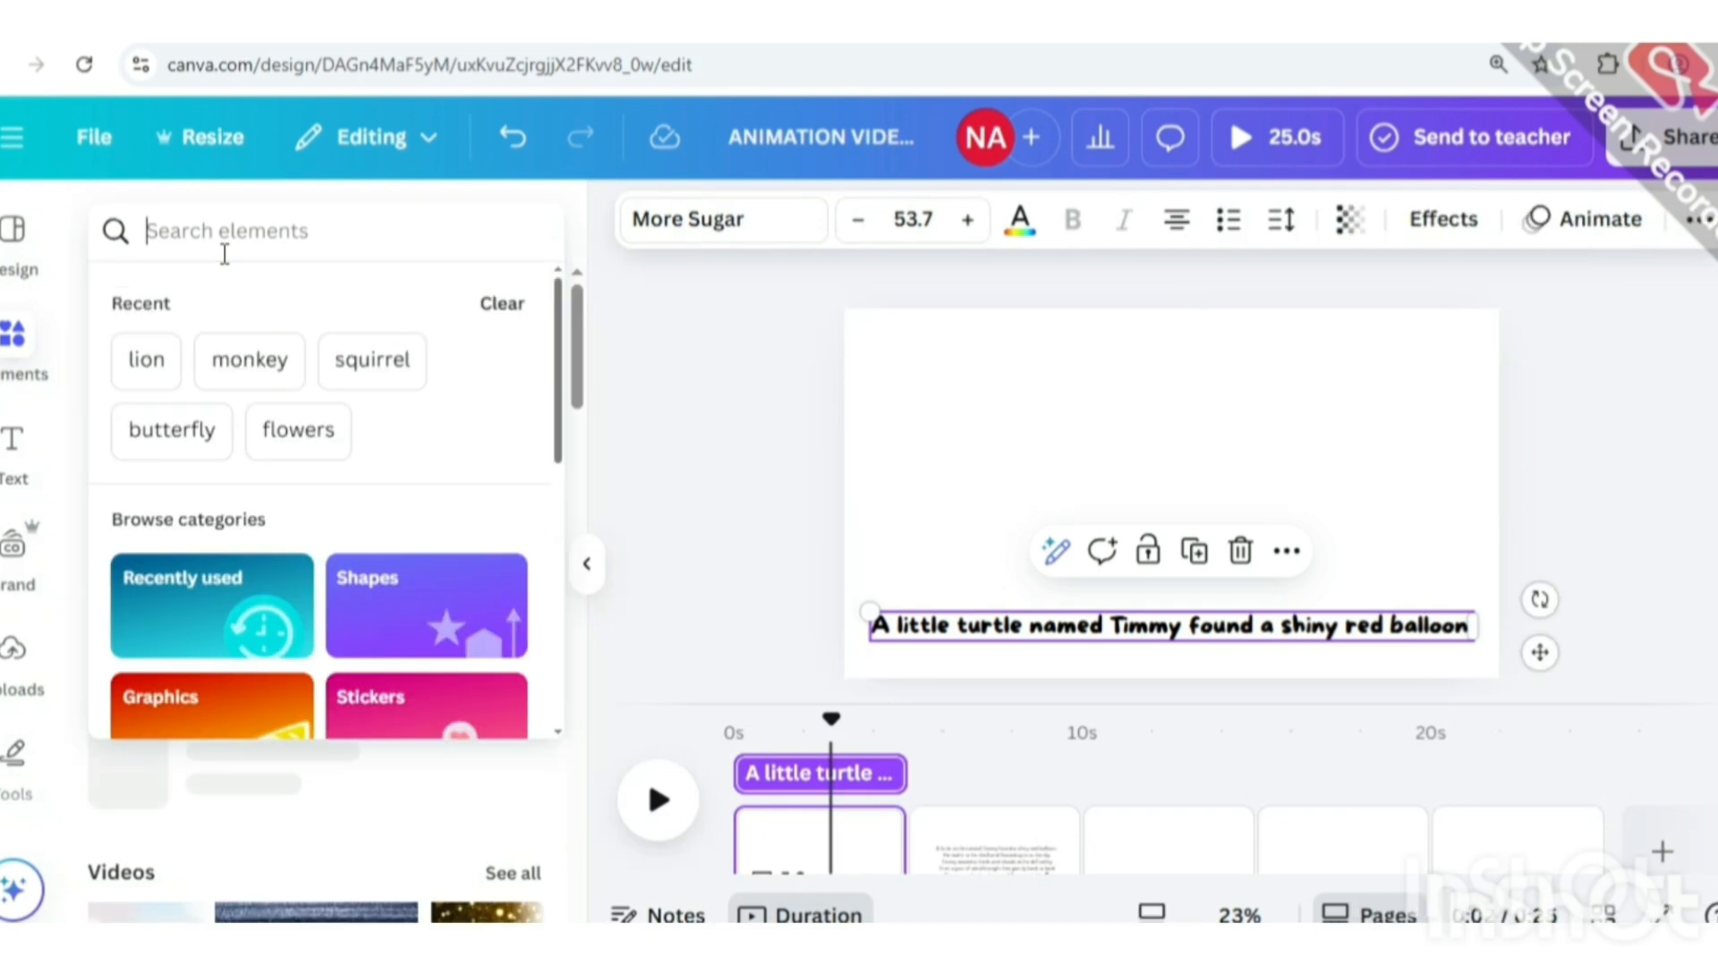
pyautogui.write('LANDSC')
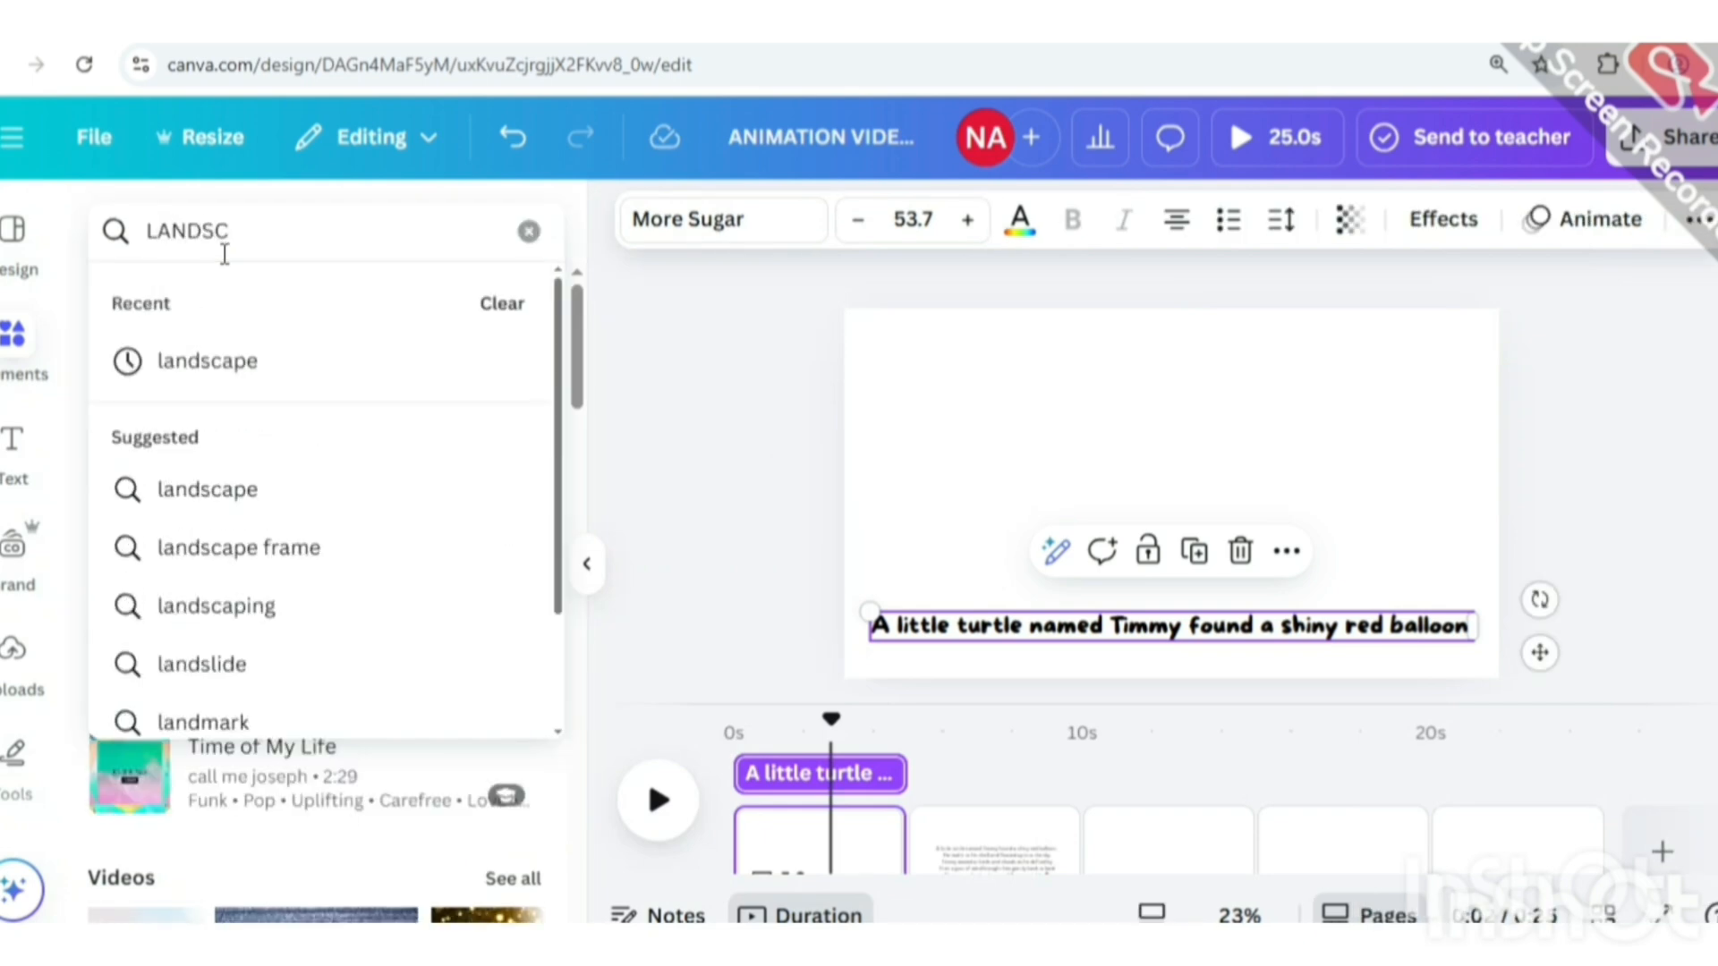
pyautogui.click(223, 363)
pyautogui.click(184, 313)
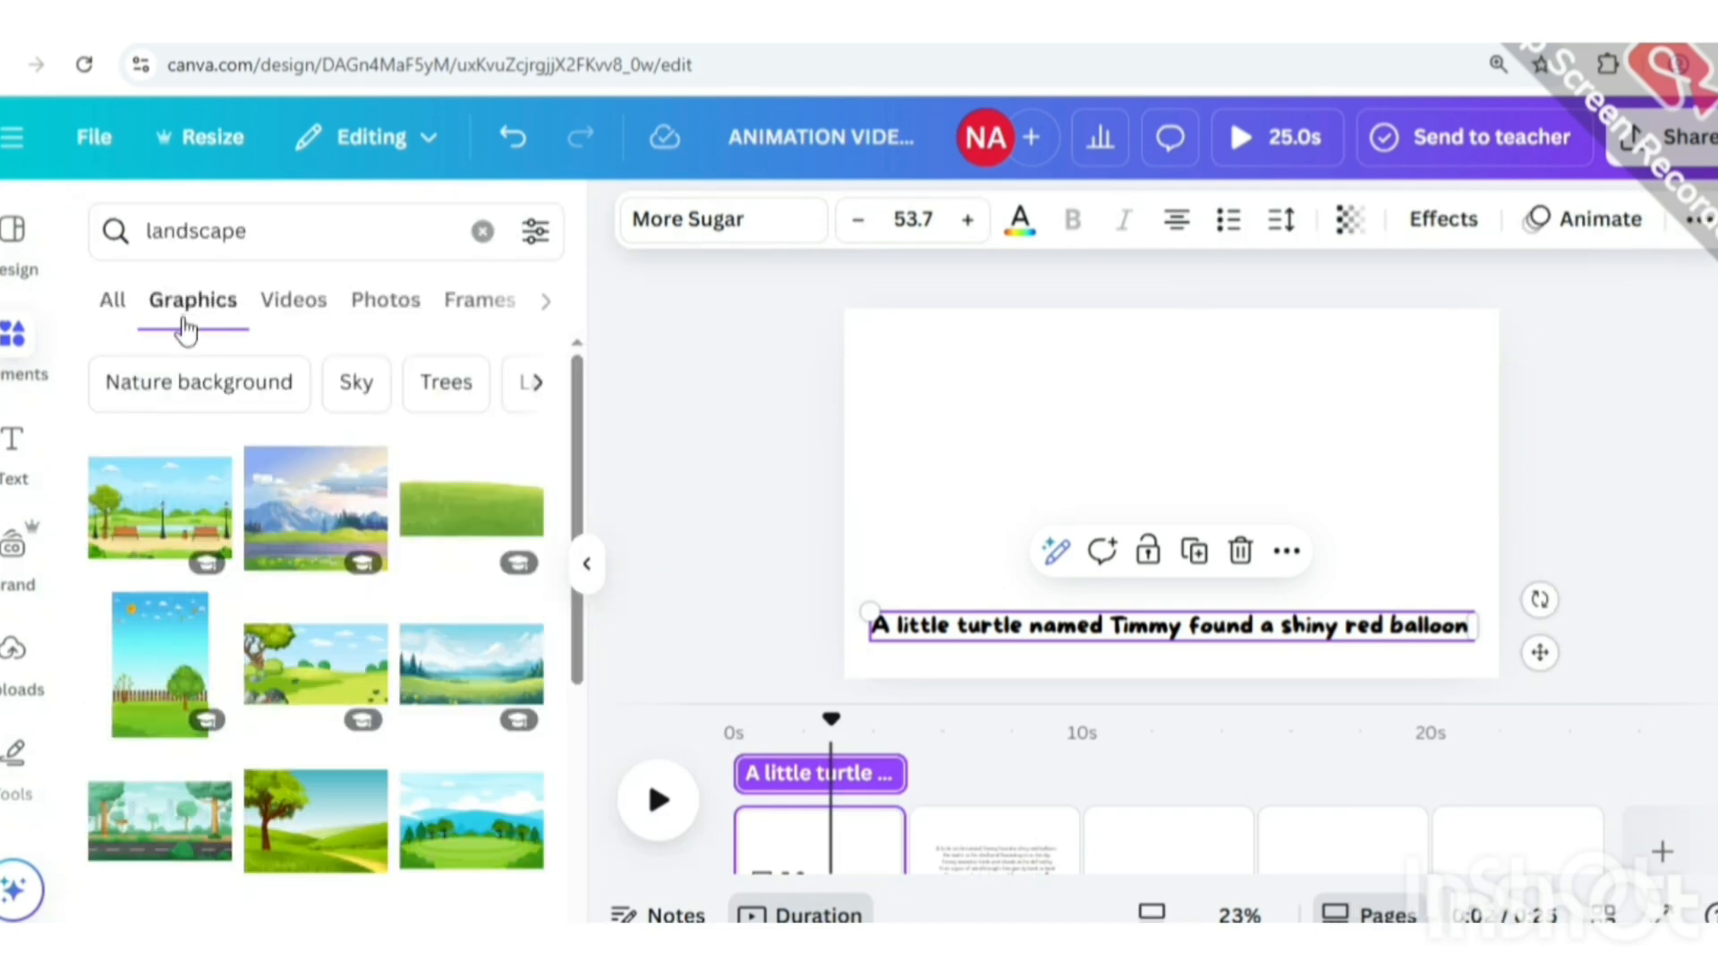
# Try the landscape graphic with the lake, mountains and flower meadow on page 1 and delete it.
pyautogui.scroll(-3, 378, 710)
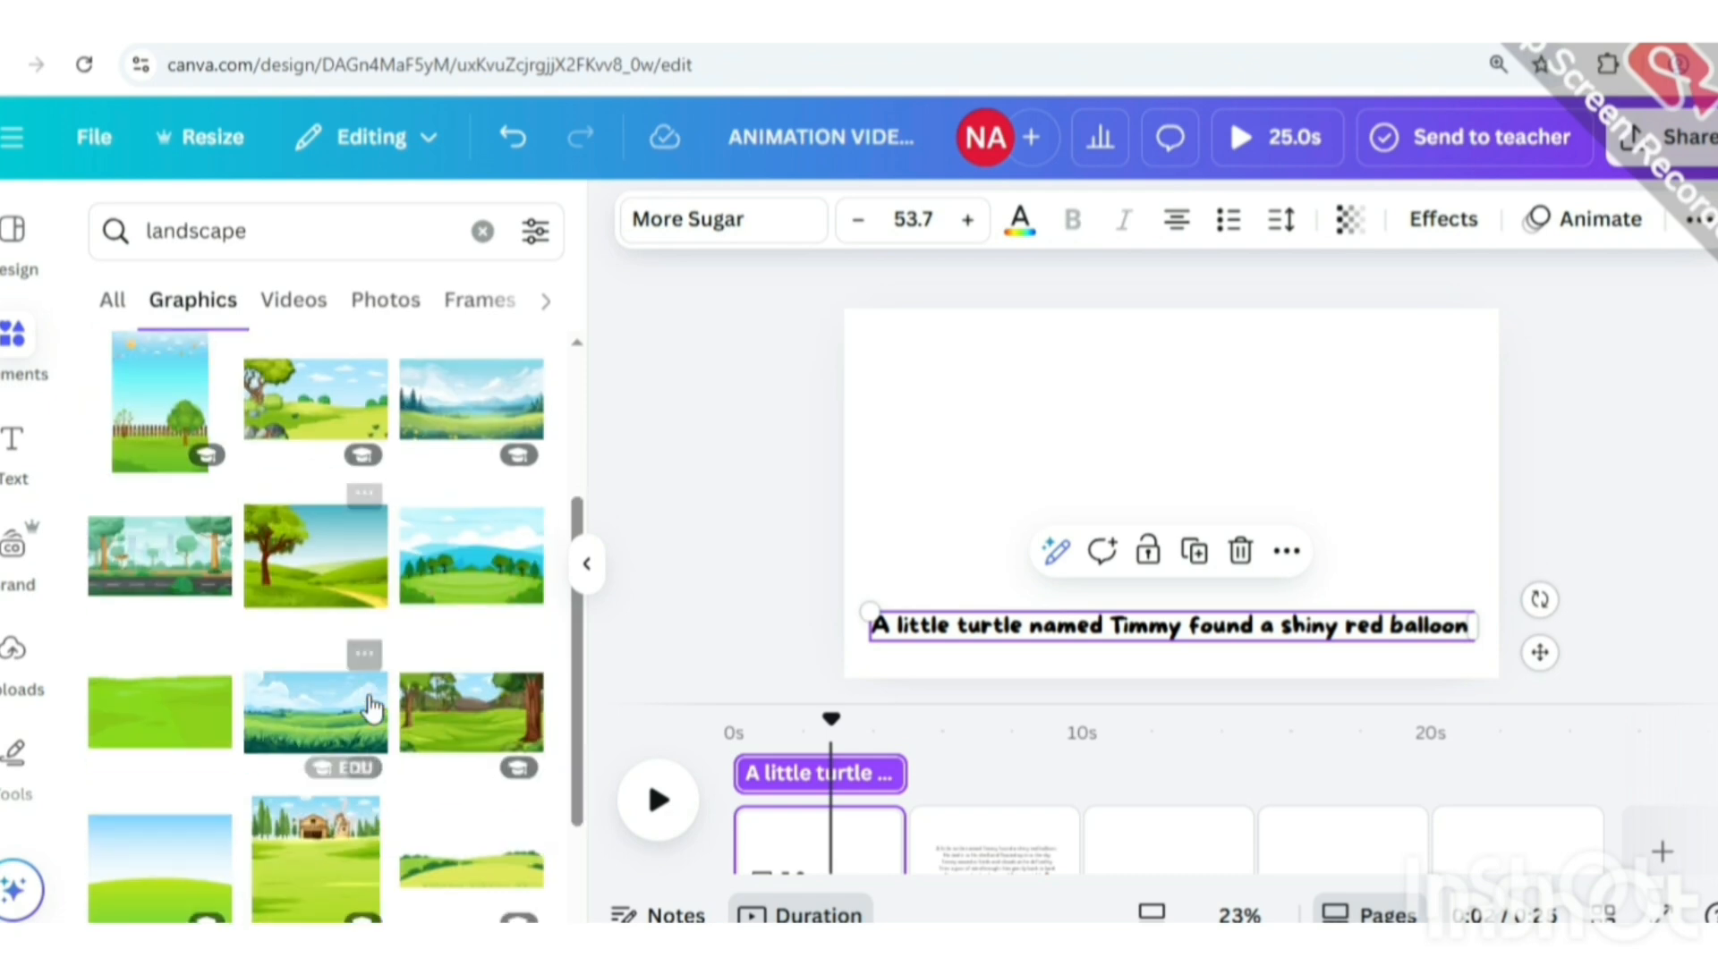
pyautogui.scroll(-5, 367, 775)
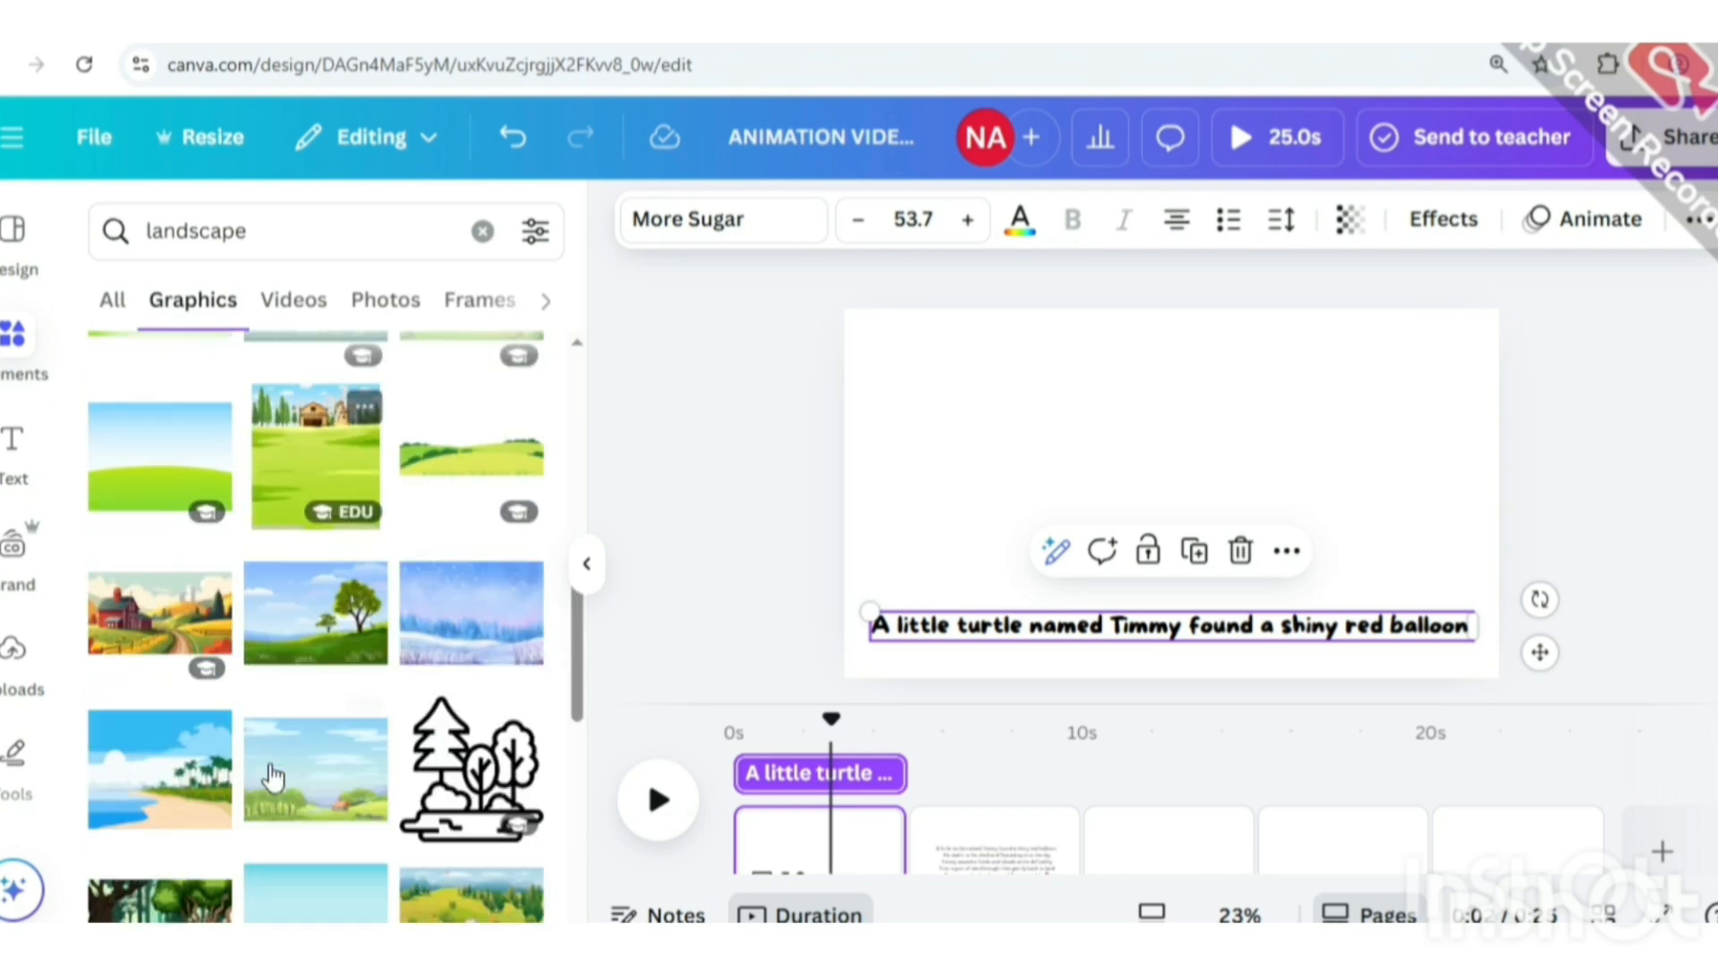
pyautogui.scroll(6, 272, 776)
pyautogui.scroll(3, 362, 582)
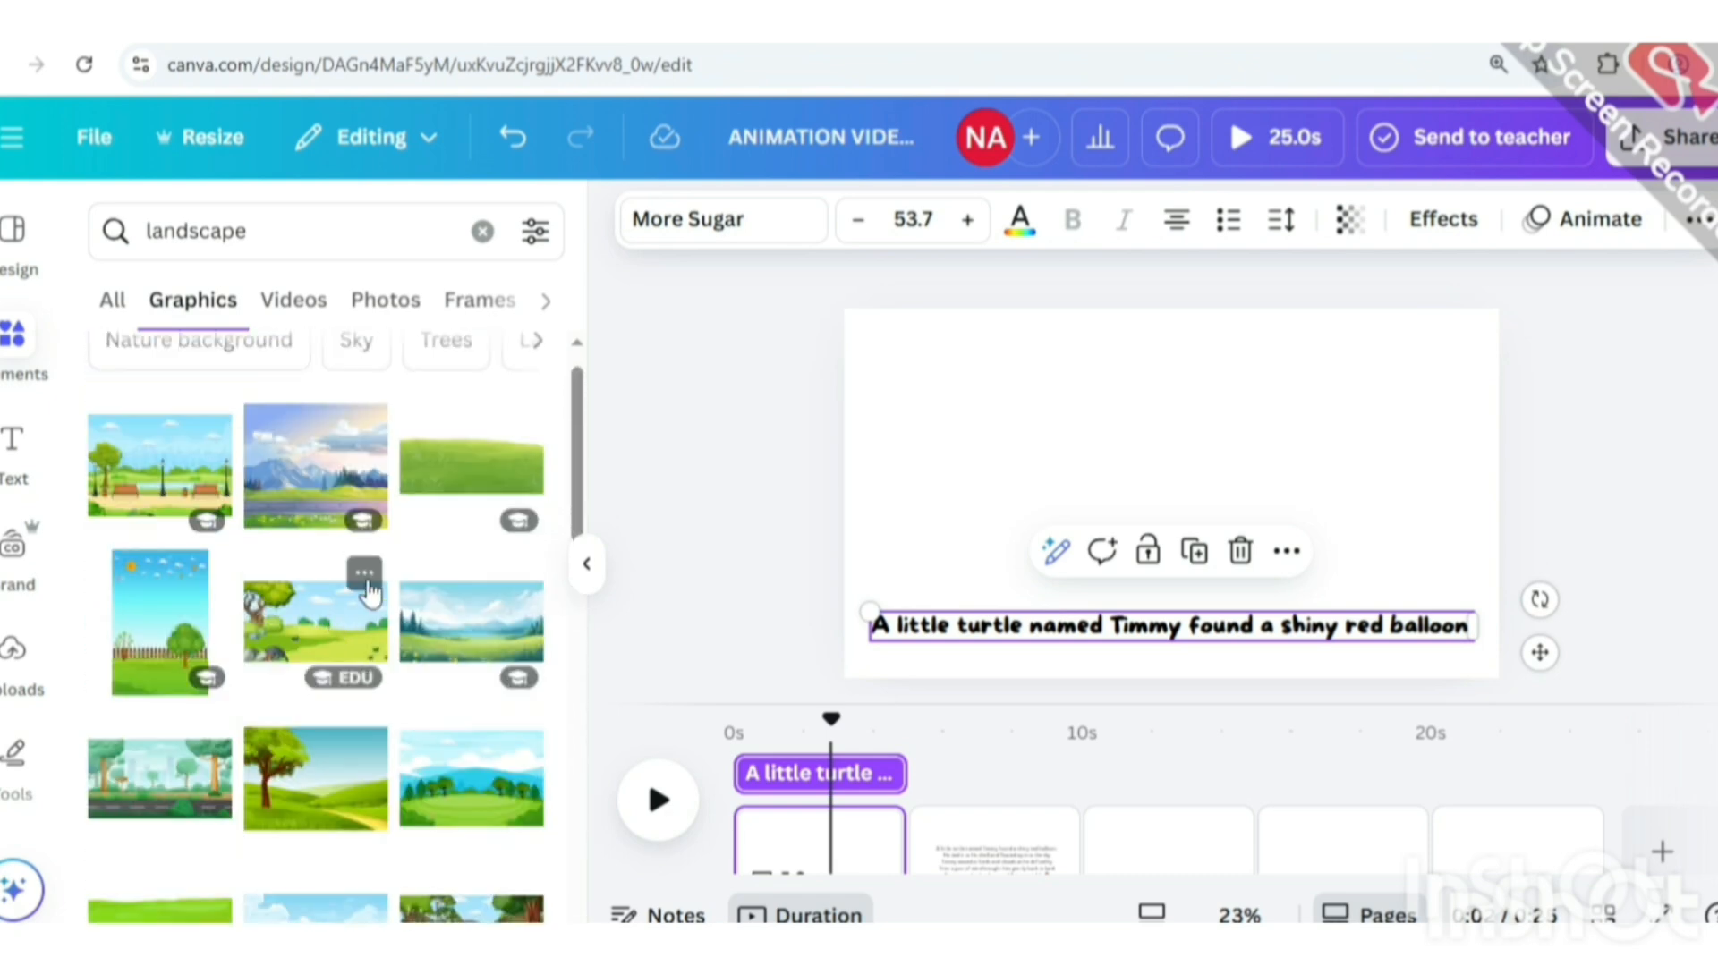
pyautogui.scroll(-5, 340, 617)
pyautogui.click(342, 619)
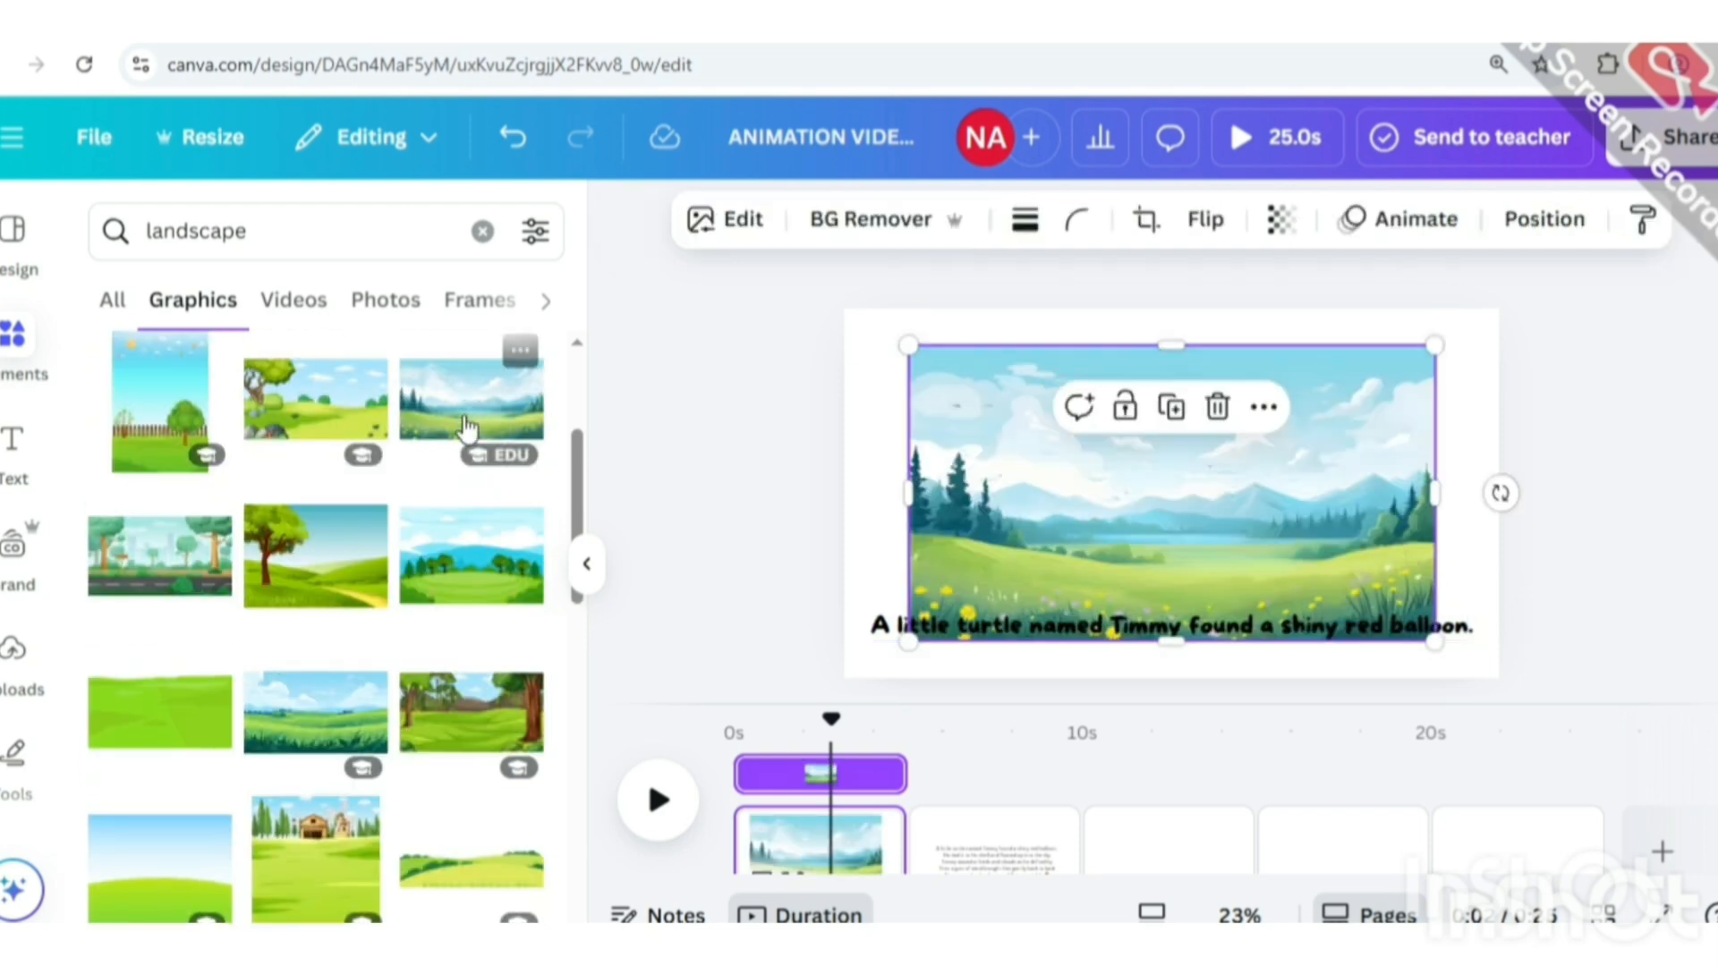
pyautogui.click(1218, 408)
# Add the landscape with the round green clearing, trees and blue hills, and enlarge it to cover the whole of page 1.
pyautogui.scroll(-2, 399, 621)
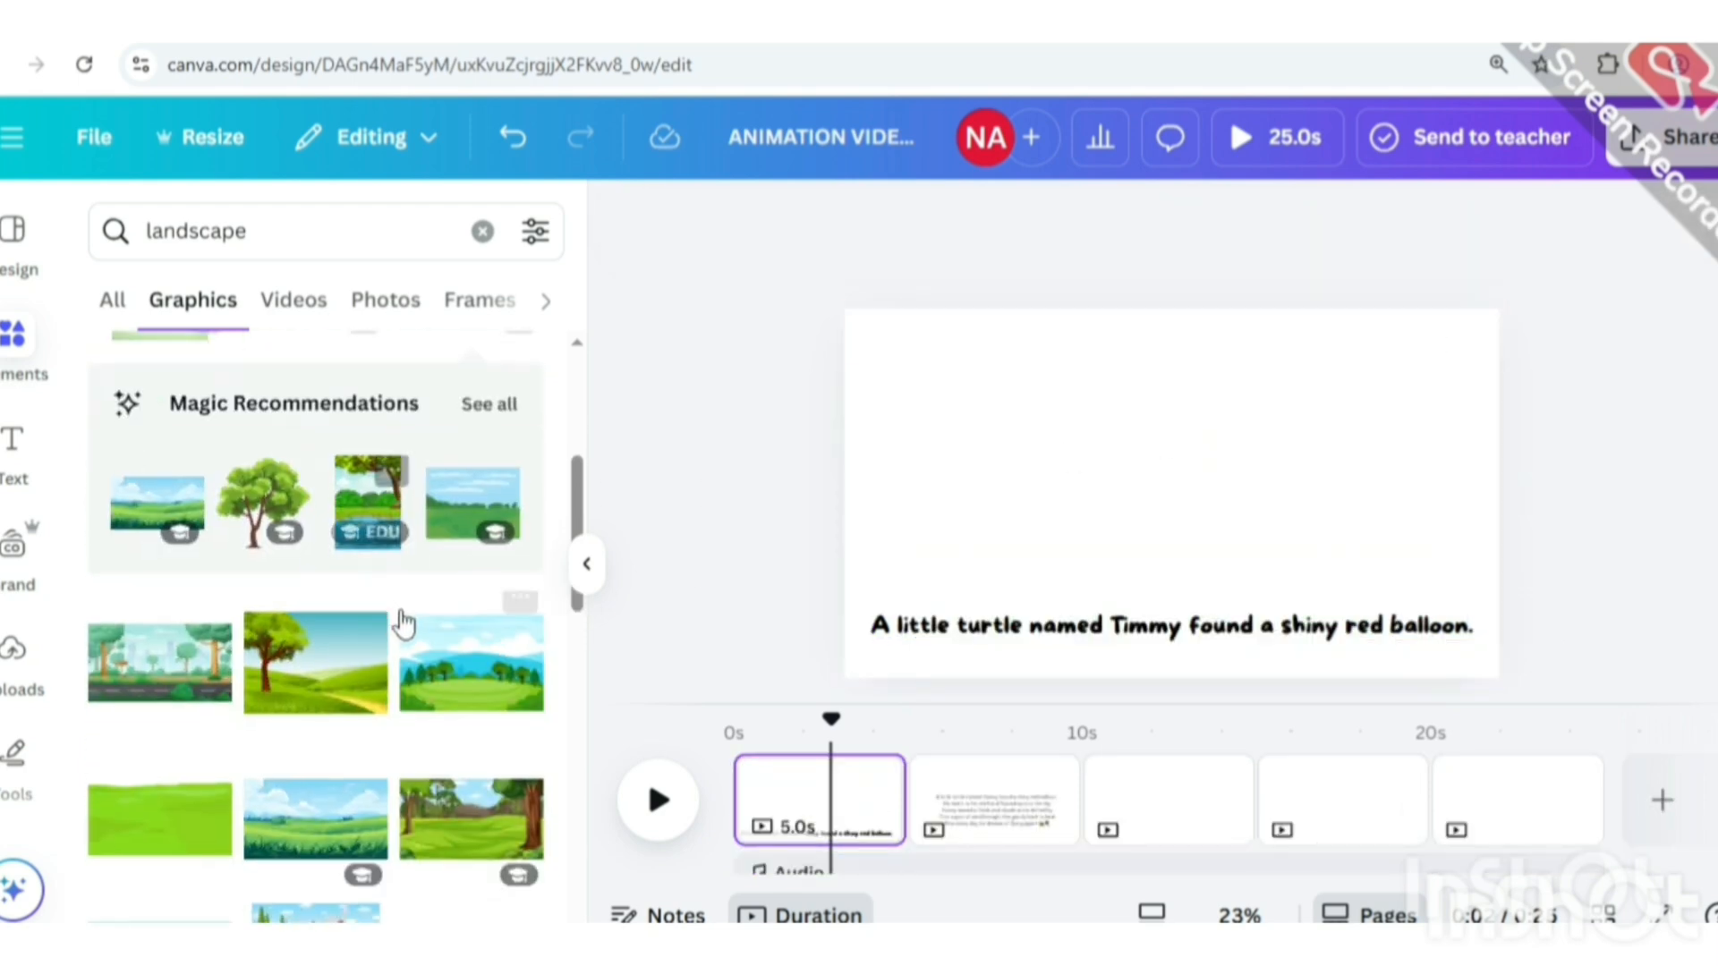
pyautogui.click(405, 624)
pyautogui.moveTo(1047, 521); pyautogui.dragTo(940, 484)
pyautogui.moveTo(1287, 602); pyautogui.dragTo(1627, 718)
pyautogui.moveTo(1311, 556); pyautogui.dragTo(1269, 452)
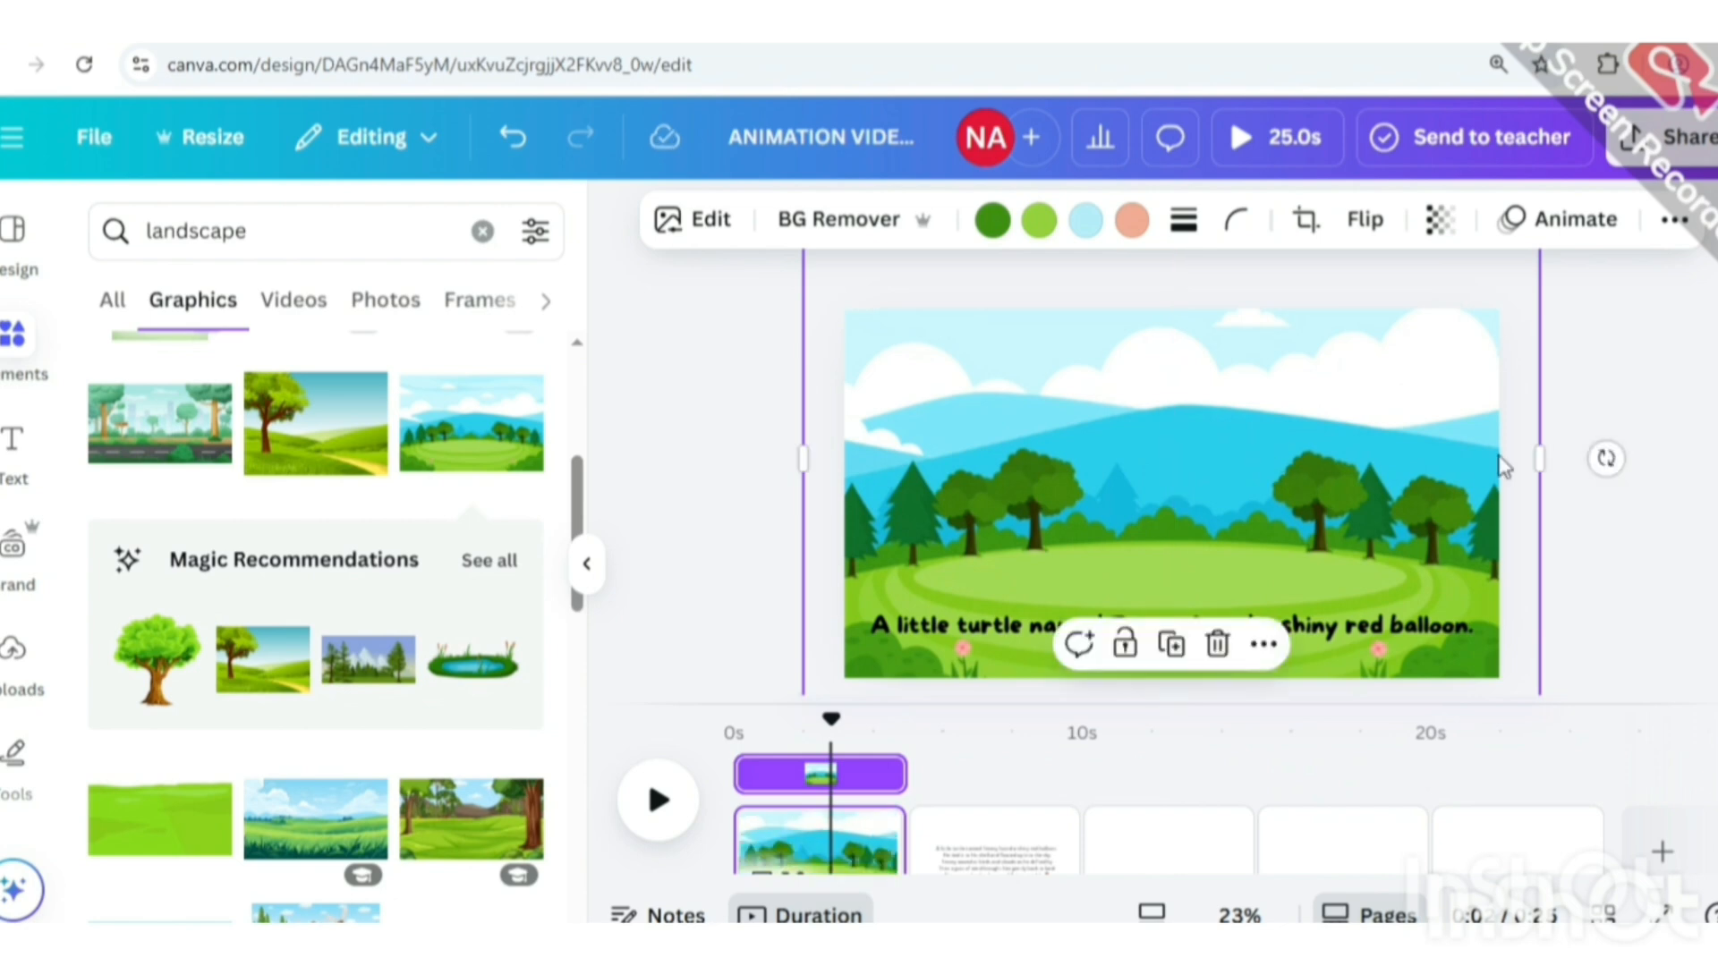
pyautogui.click(1587, 525)
# Replace the element search with "TURTLE" and run it for graphics.
pyautogui.click(280, 230)
pyautogui.hotkey('ctrl', 'a')
pyautogui.press('BackSpace')
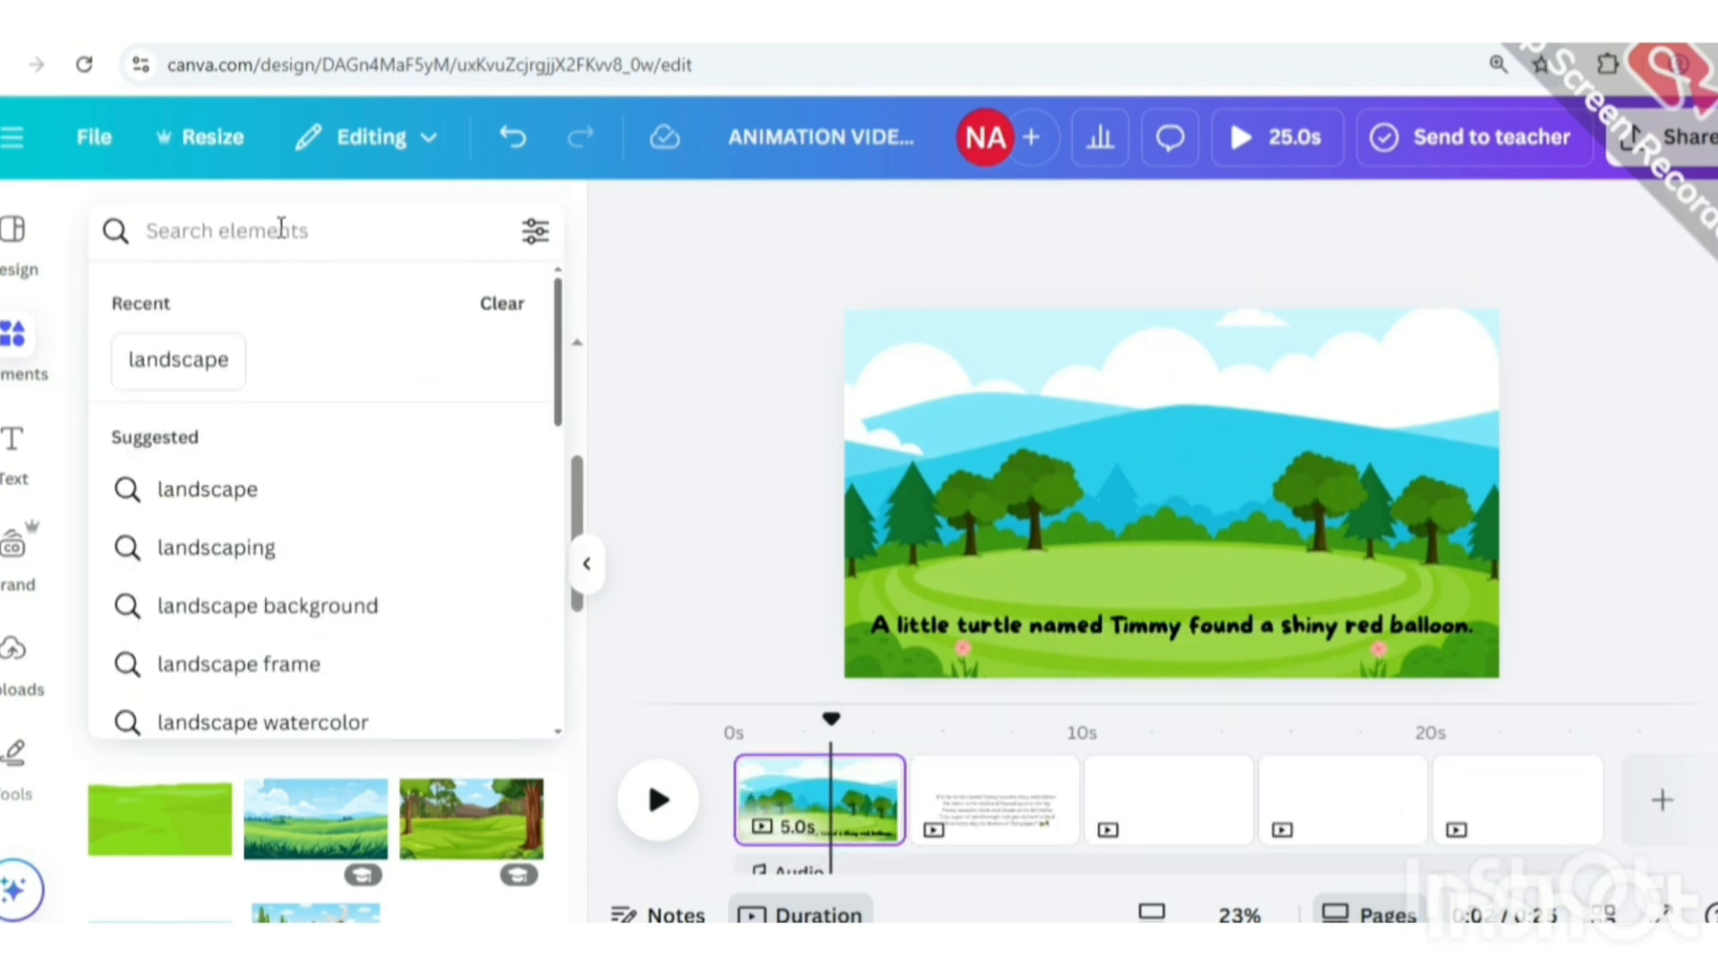
pyautogui.write('TURT')
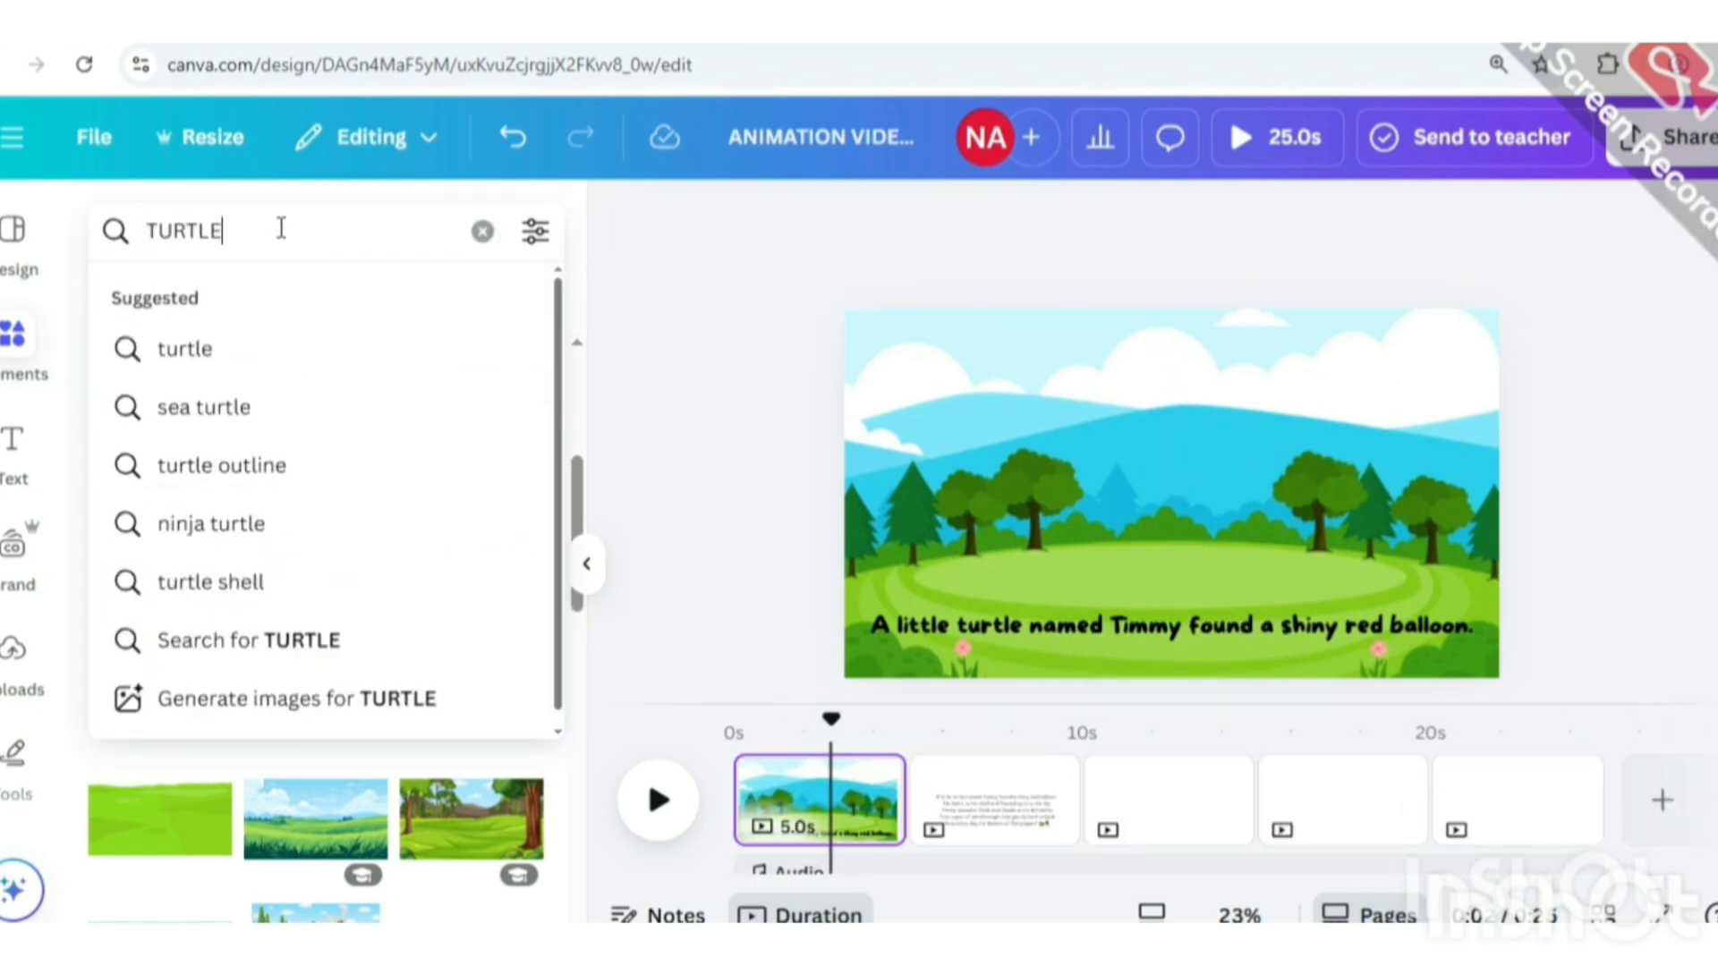
pyautogui.write('LE')
pyautogui.press('Return')
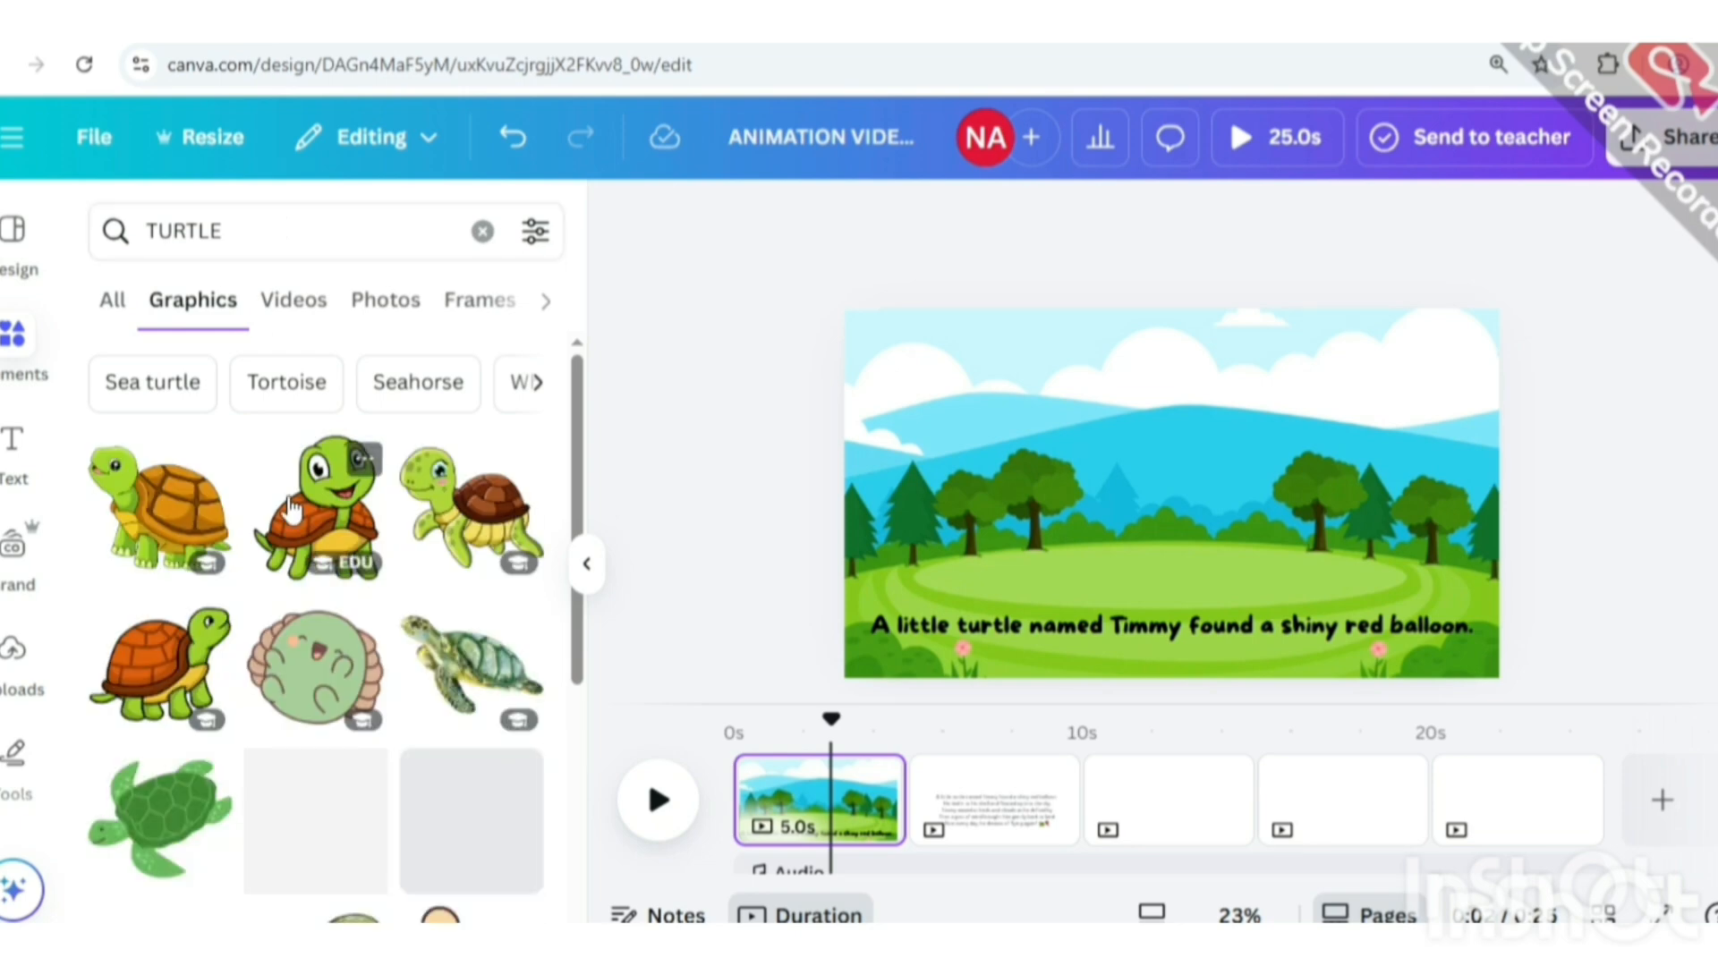
# Try the spotted turtle with the dark shell on page 1 and replace it with the smiling, front-facing turtle.
pyautogui.scroll(-3, 374, 607)
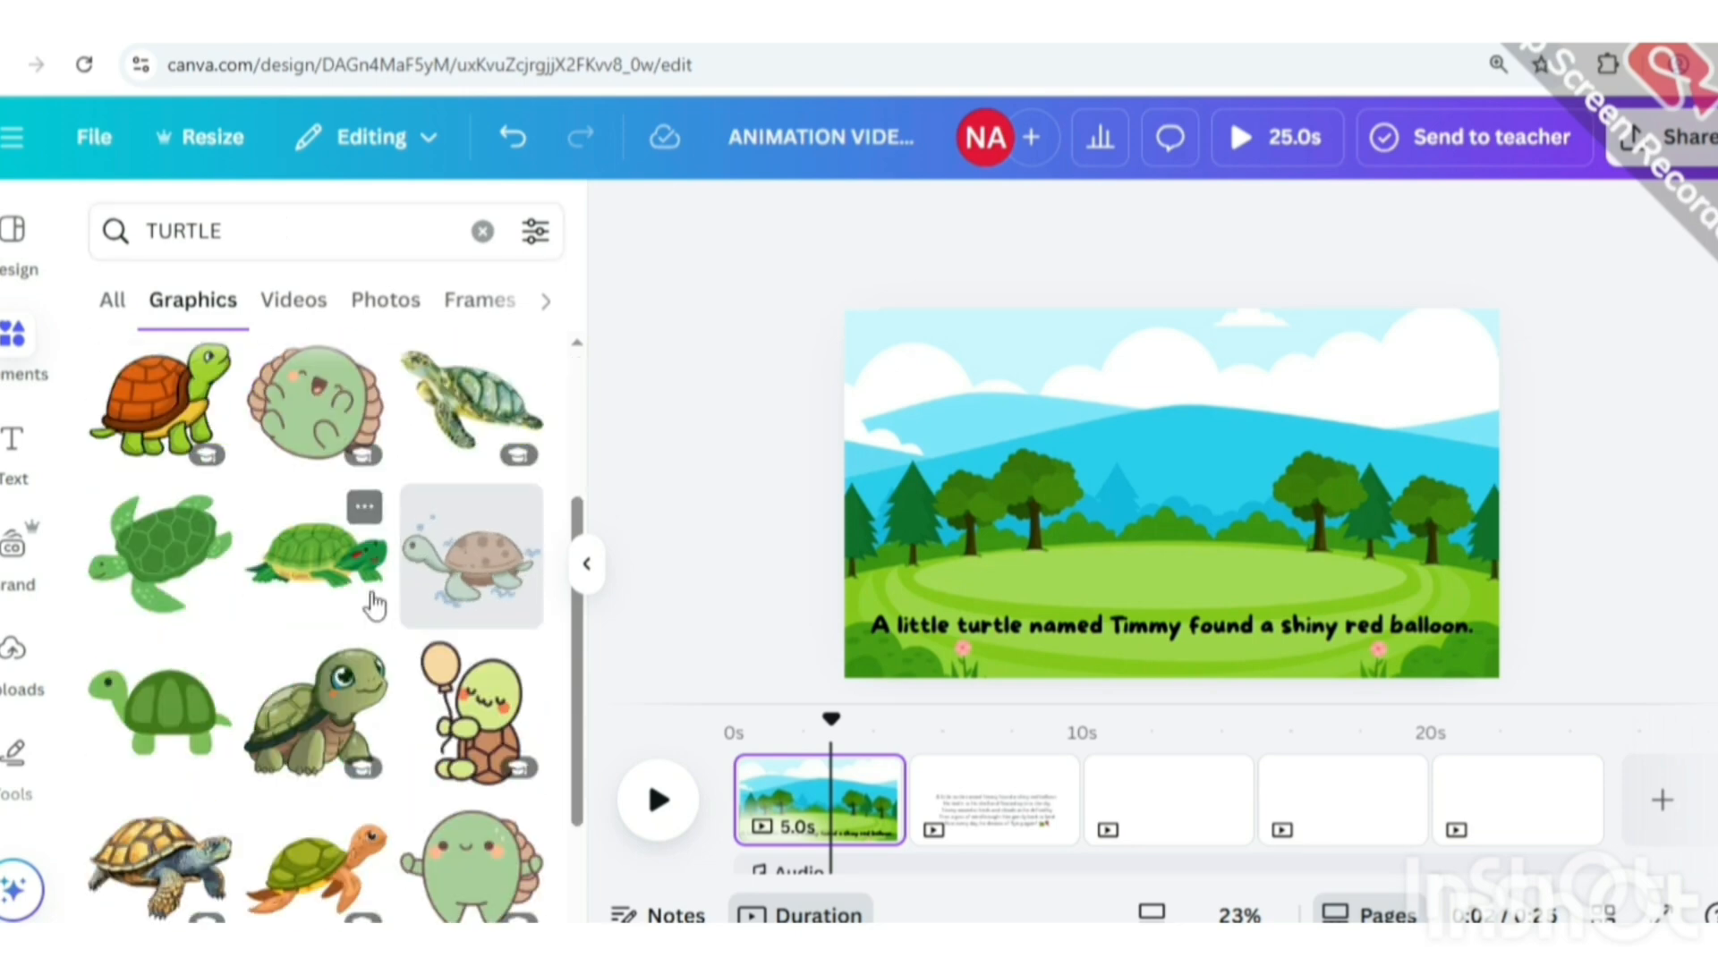
pyautogui.scroll(-10, 374, 607)
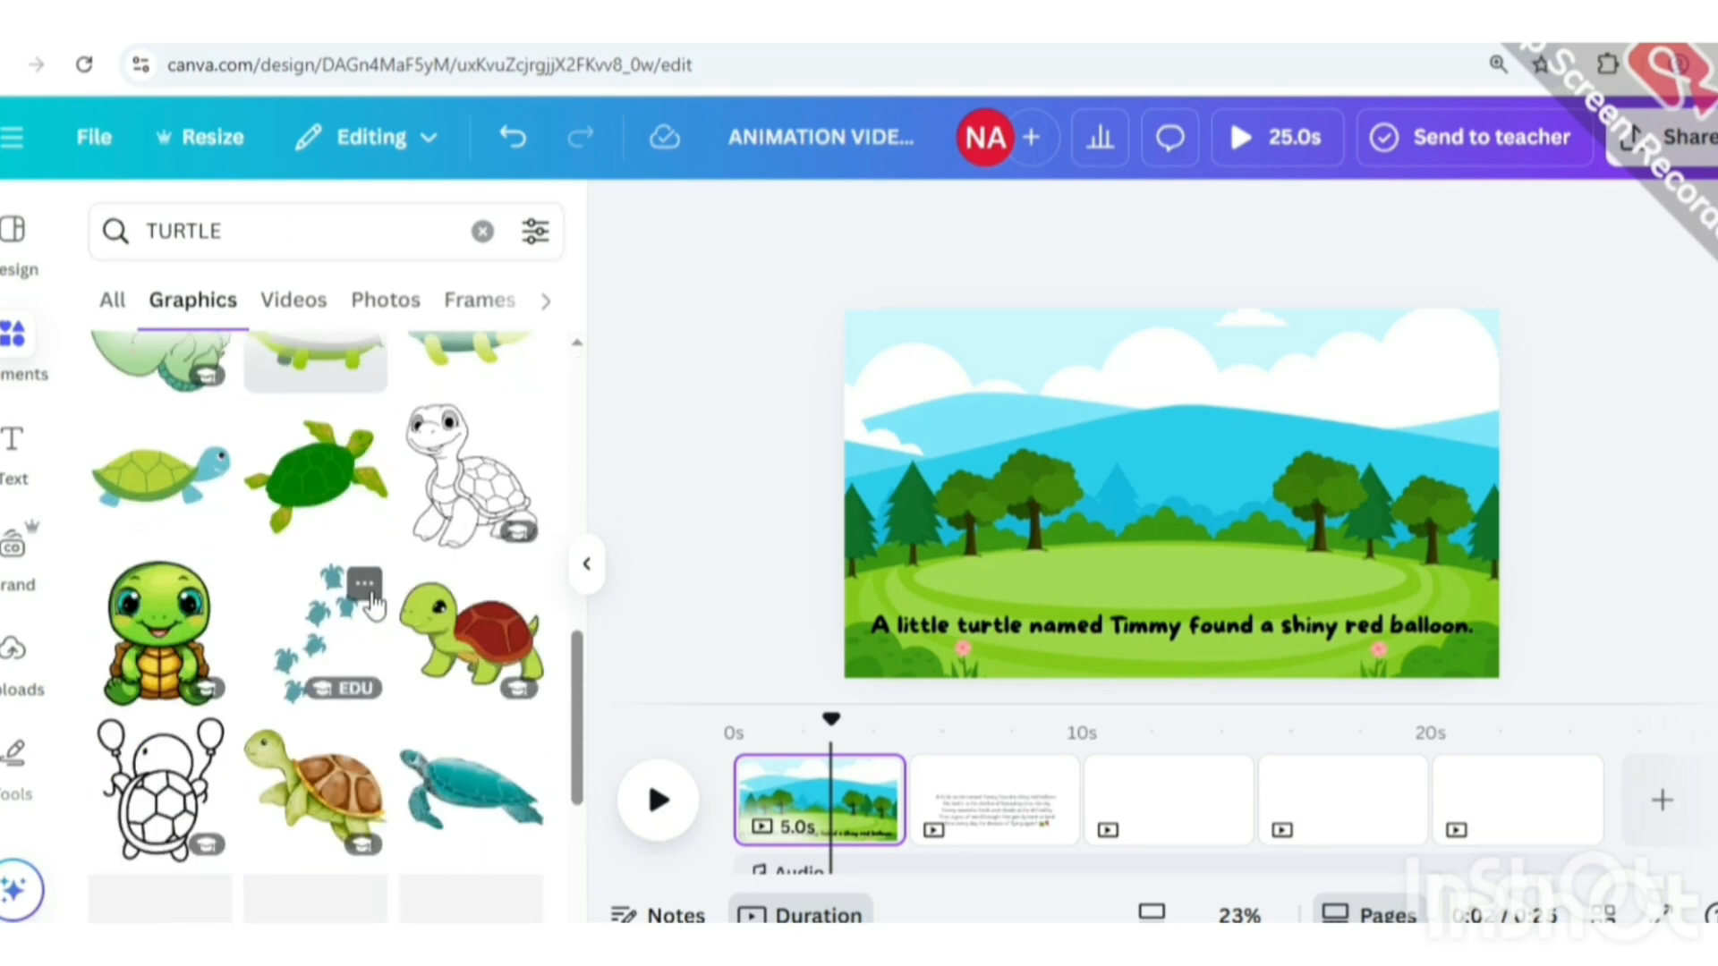
pyautogui.scroll(-2, 307, 664)
pyautogui.scroll(-6, 317, 666)
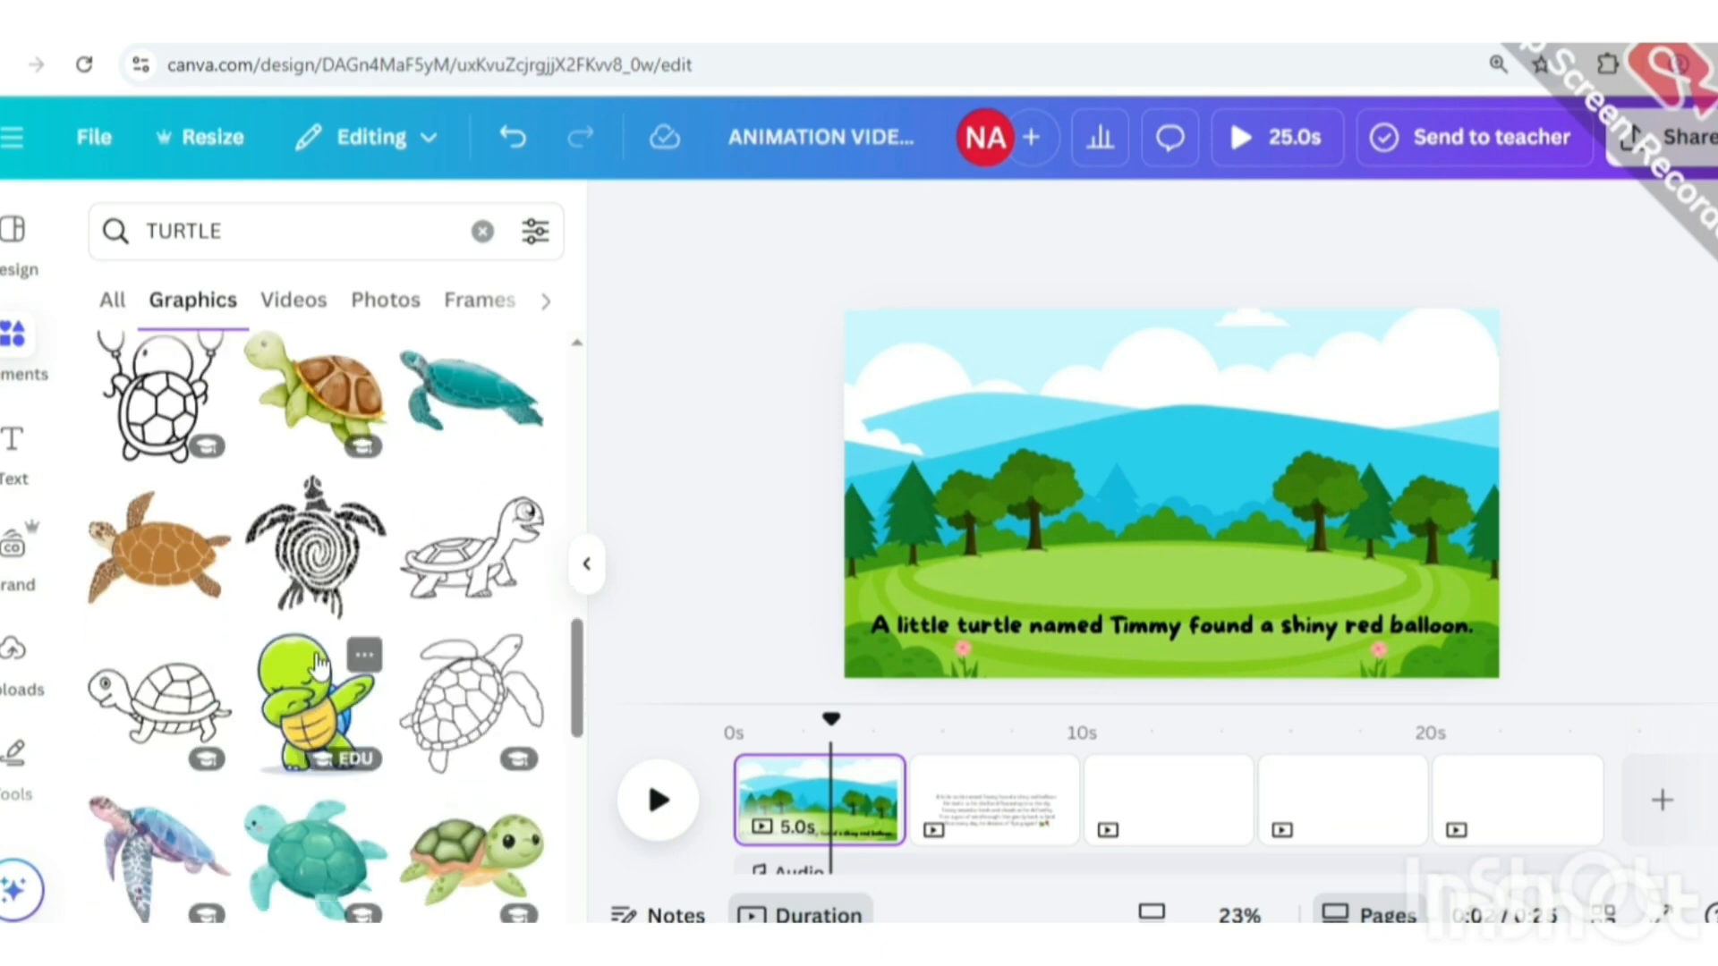
pyautogui.scroll(2, 317, 664)
pyautogui.scroll(8, 318, 664)
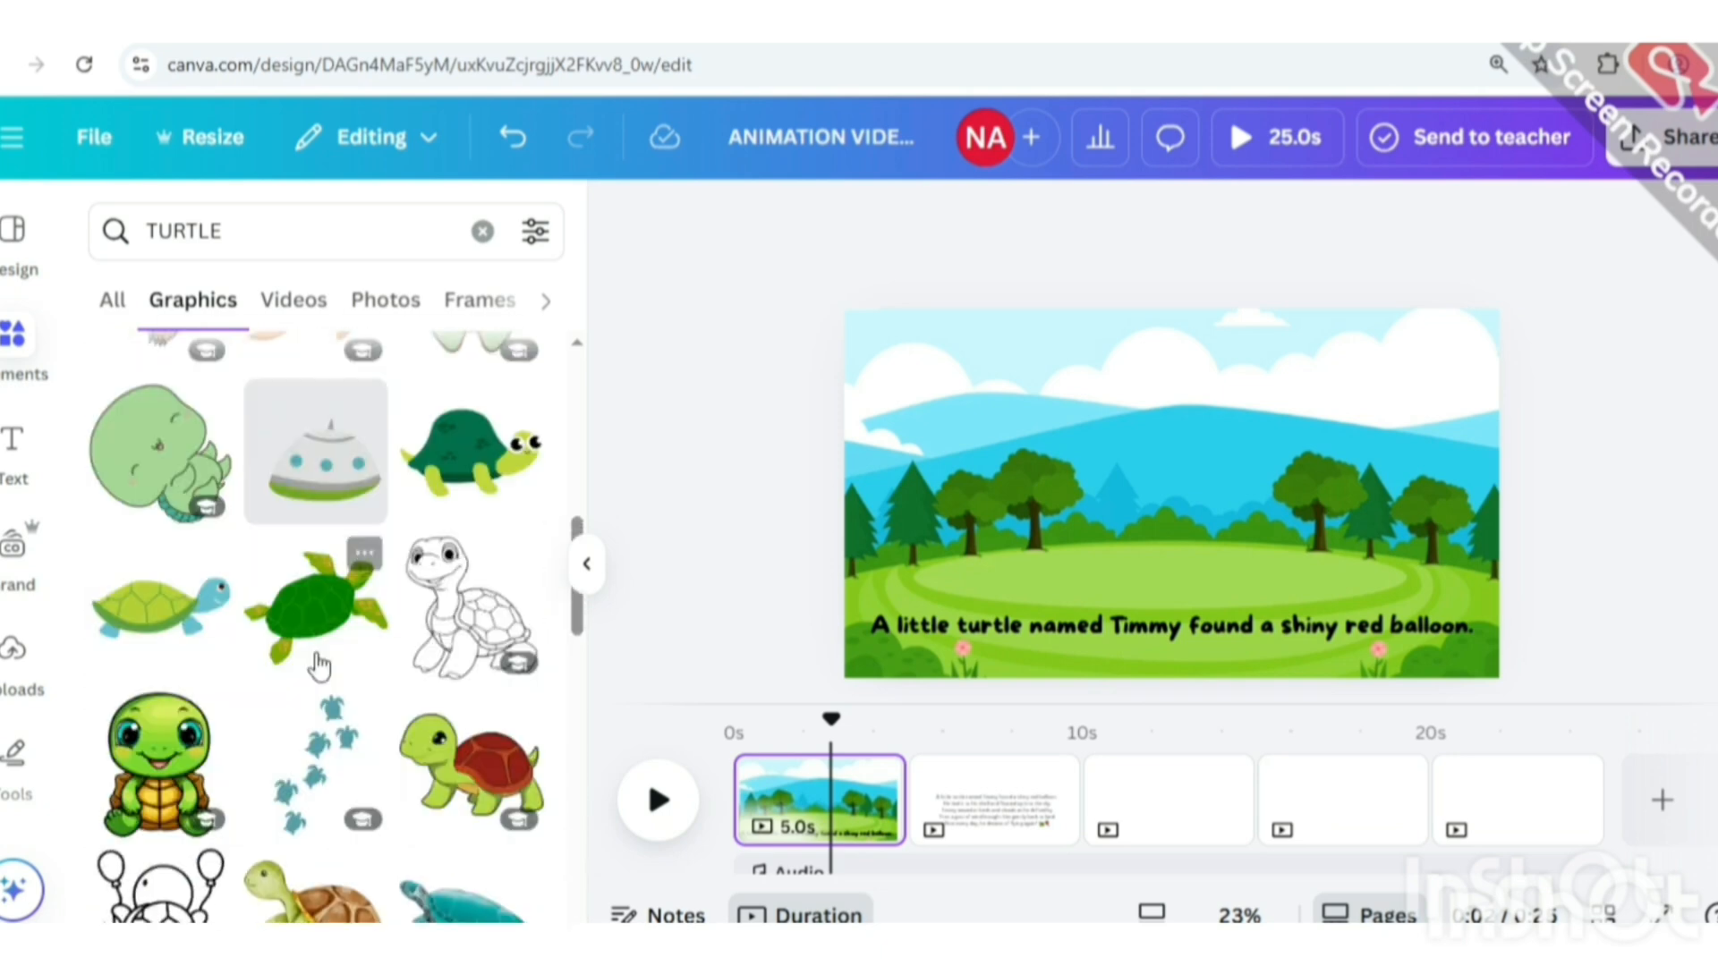
pyautogui.scroll(4, 304, 671)
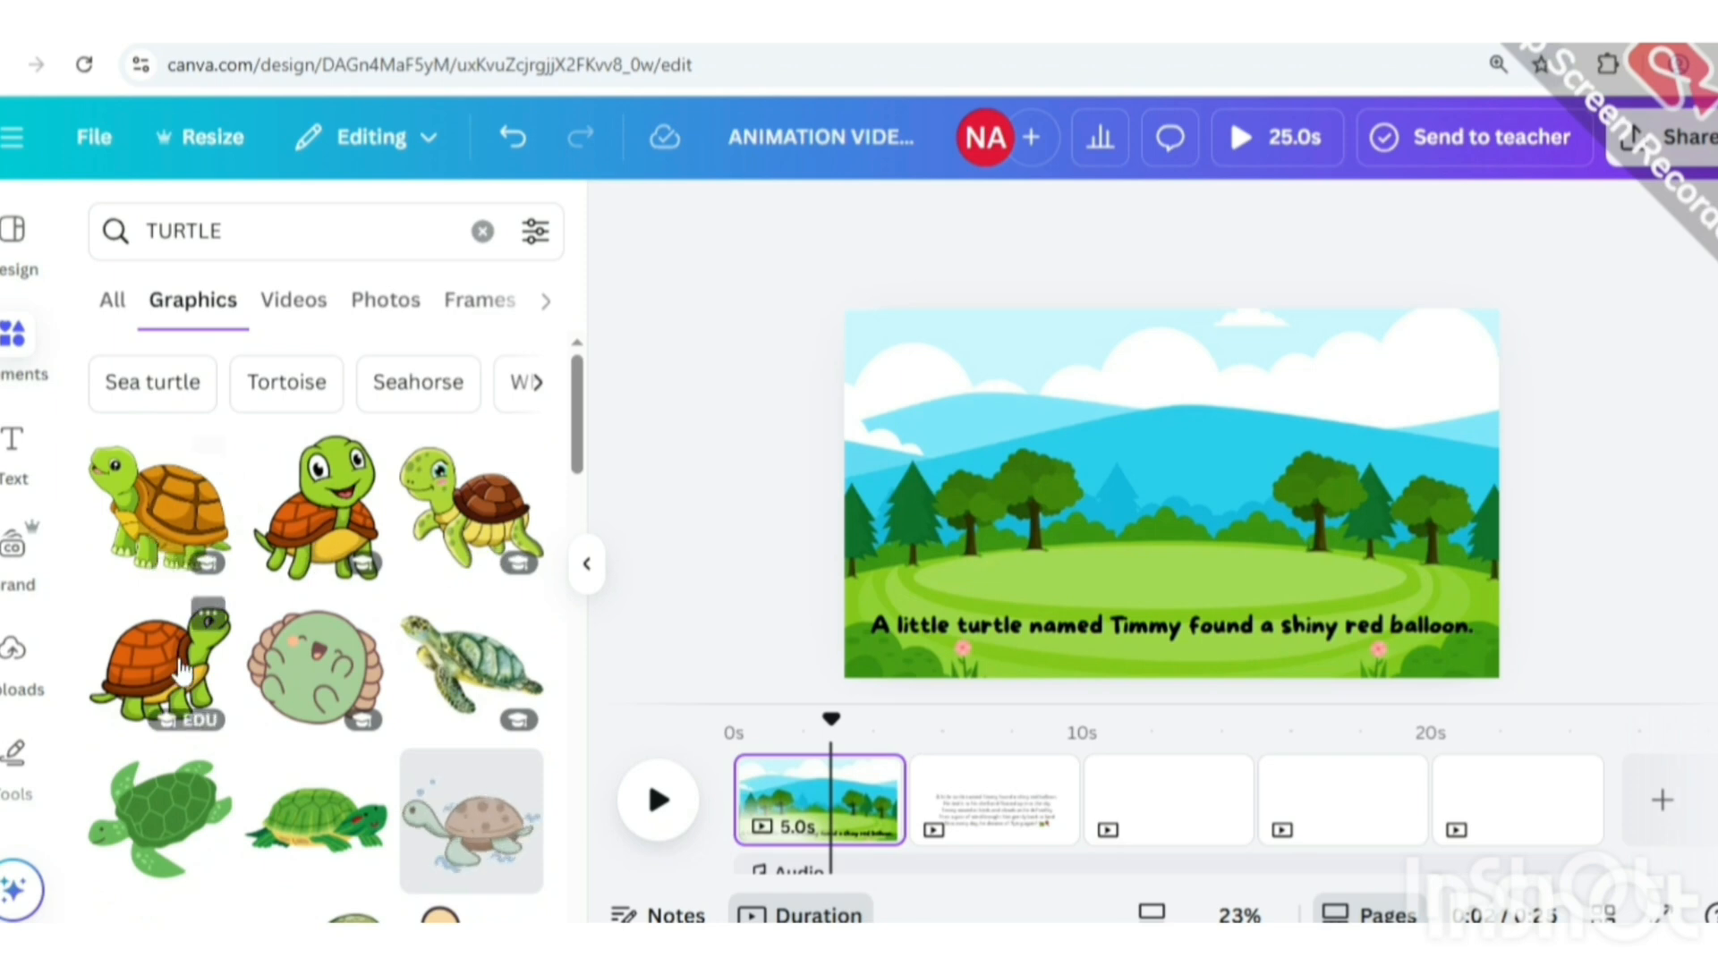
pyautogui.click(471, 514)
pyautogui.moveTo(1322, 365); pyautogui.dragTo(1186, 528)
pyautogui.click(317, 544)
pyautogui.click(1167, 547)
pyautogui.click(1205, 436)
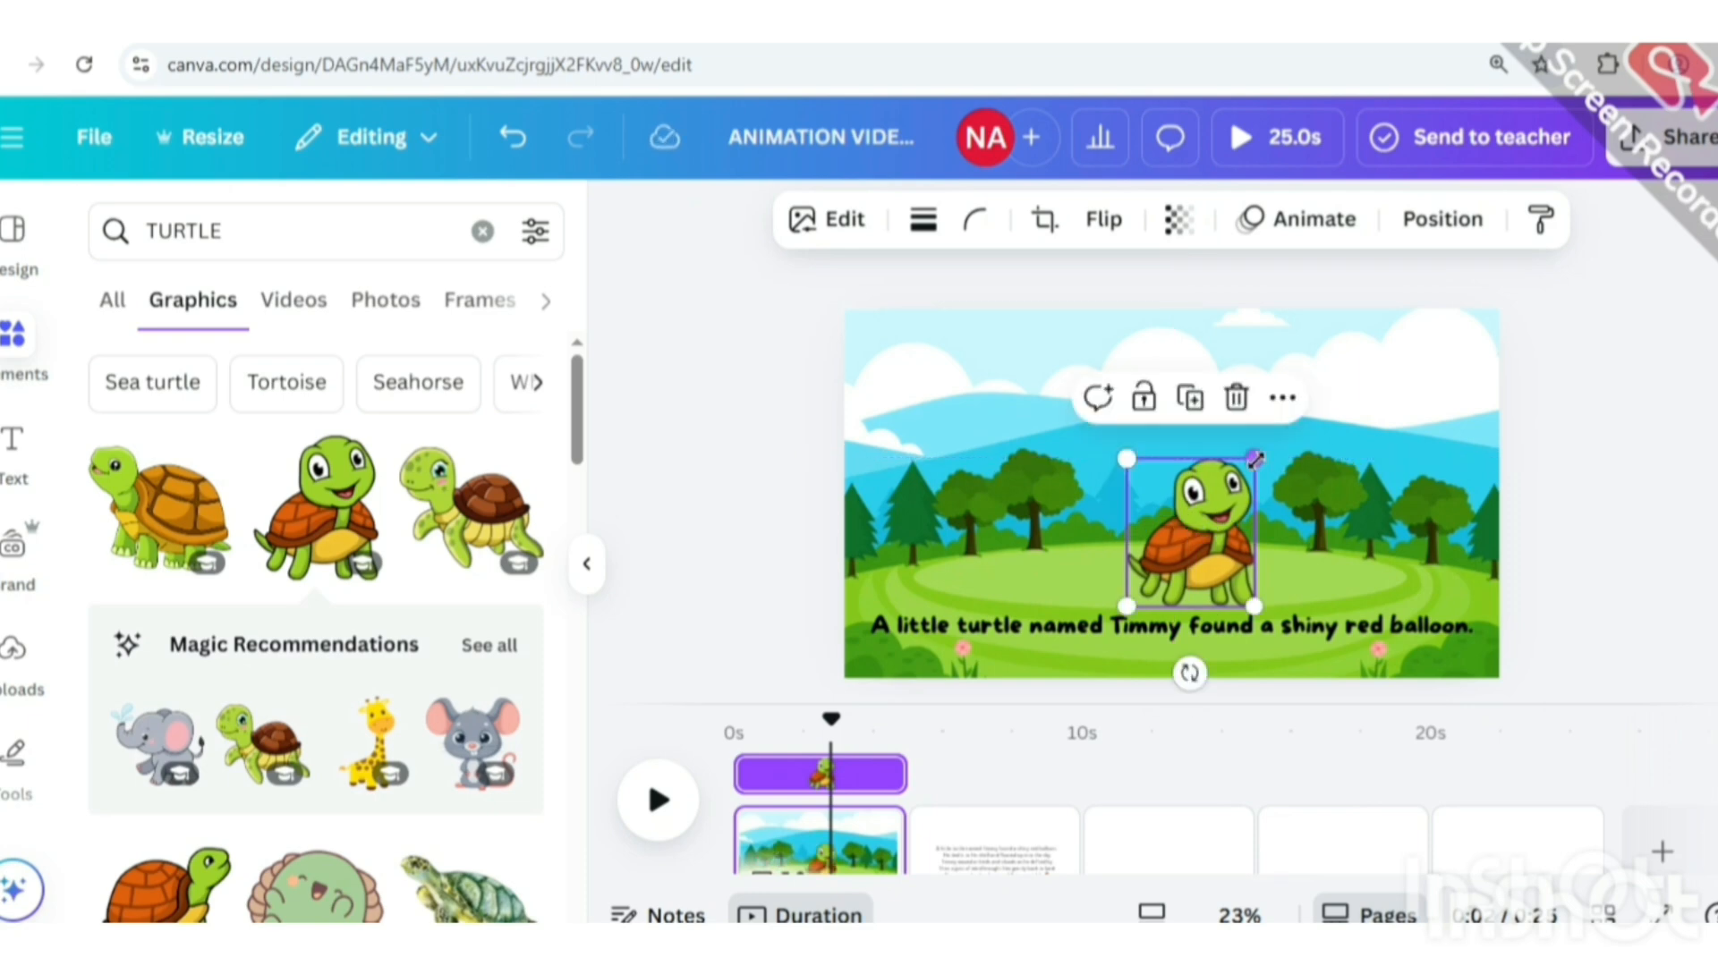
# Shrink the turtle and place it on the right part of the clearing, just above the story line.
pyautogui.moveTo(1237, 459); pyautogui.dragTo(1174, 507)
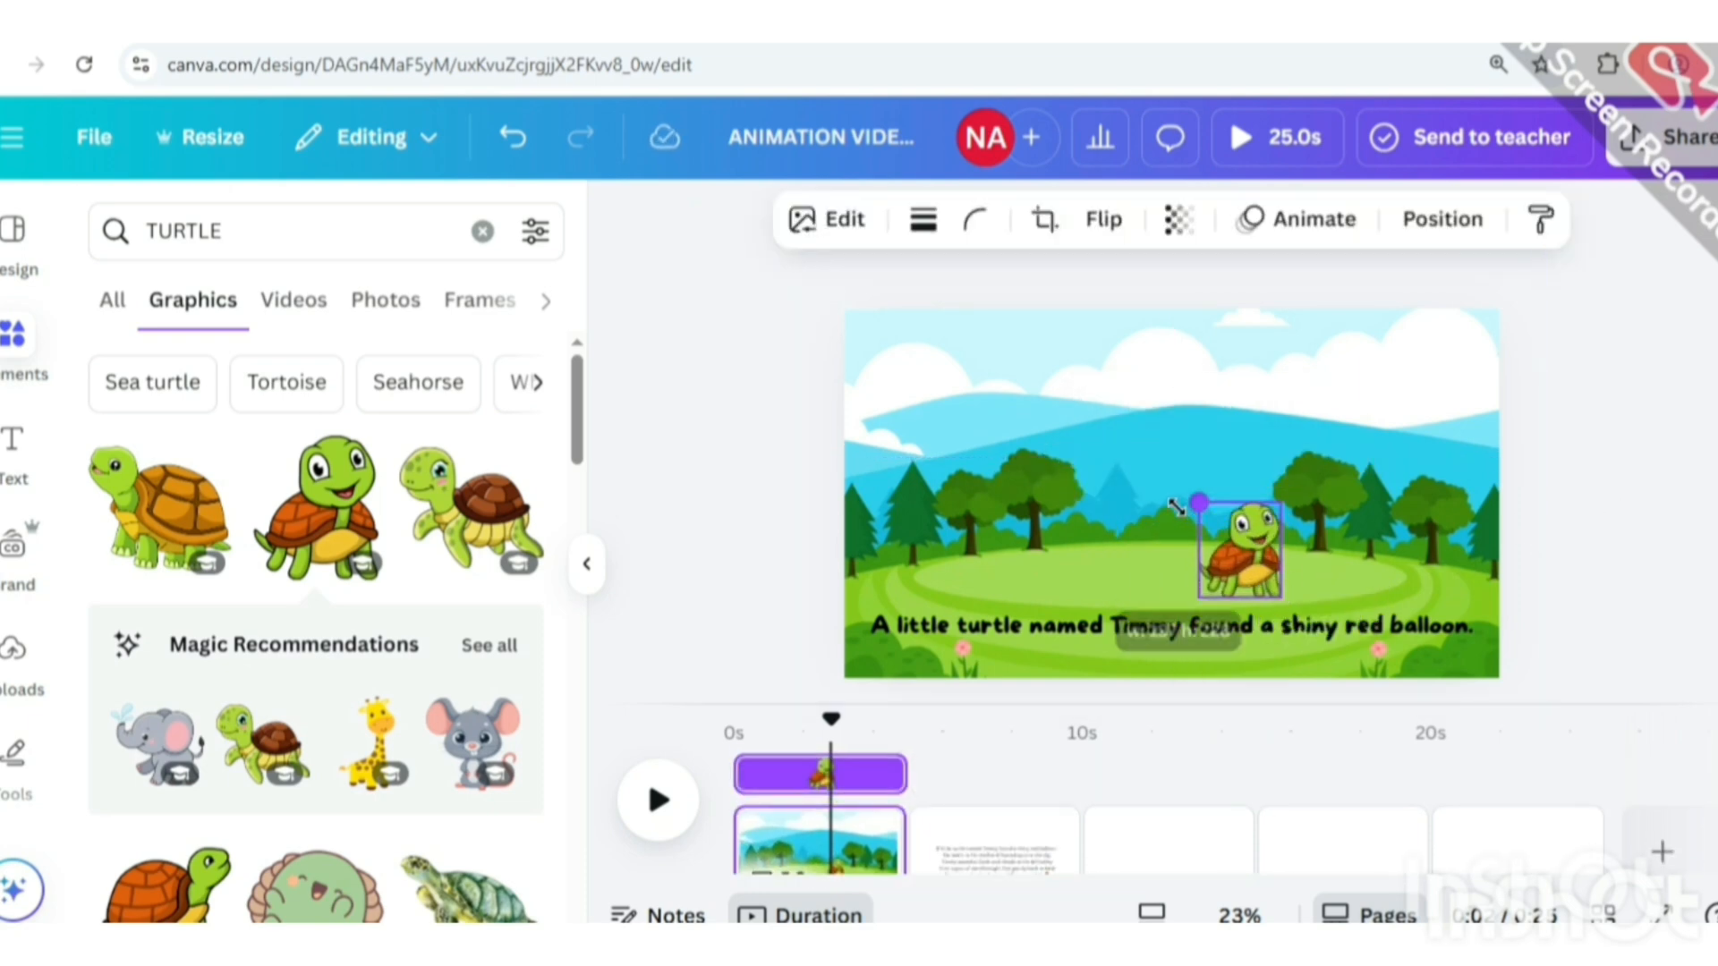
pyautogui.click(1582, 531)
pyautogui.click(1262, 563)
pyautogui.moveTo(1262, 564); pyautogui.dragTo(1305, 578)
pyautogui.click(1560, 510)
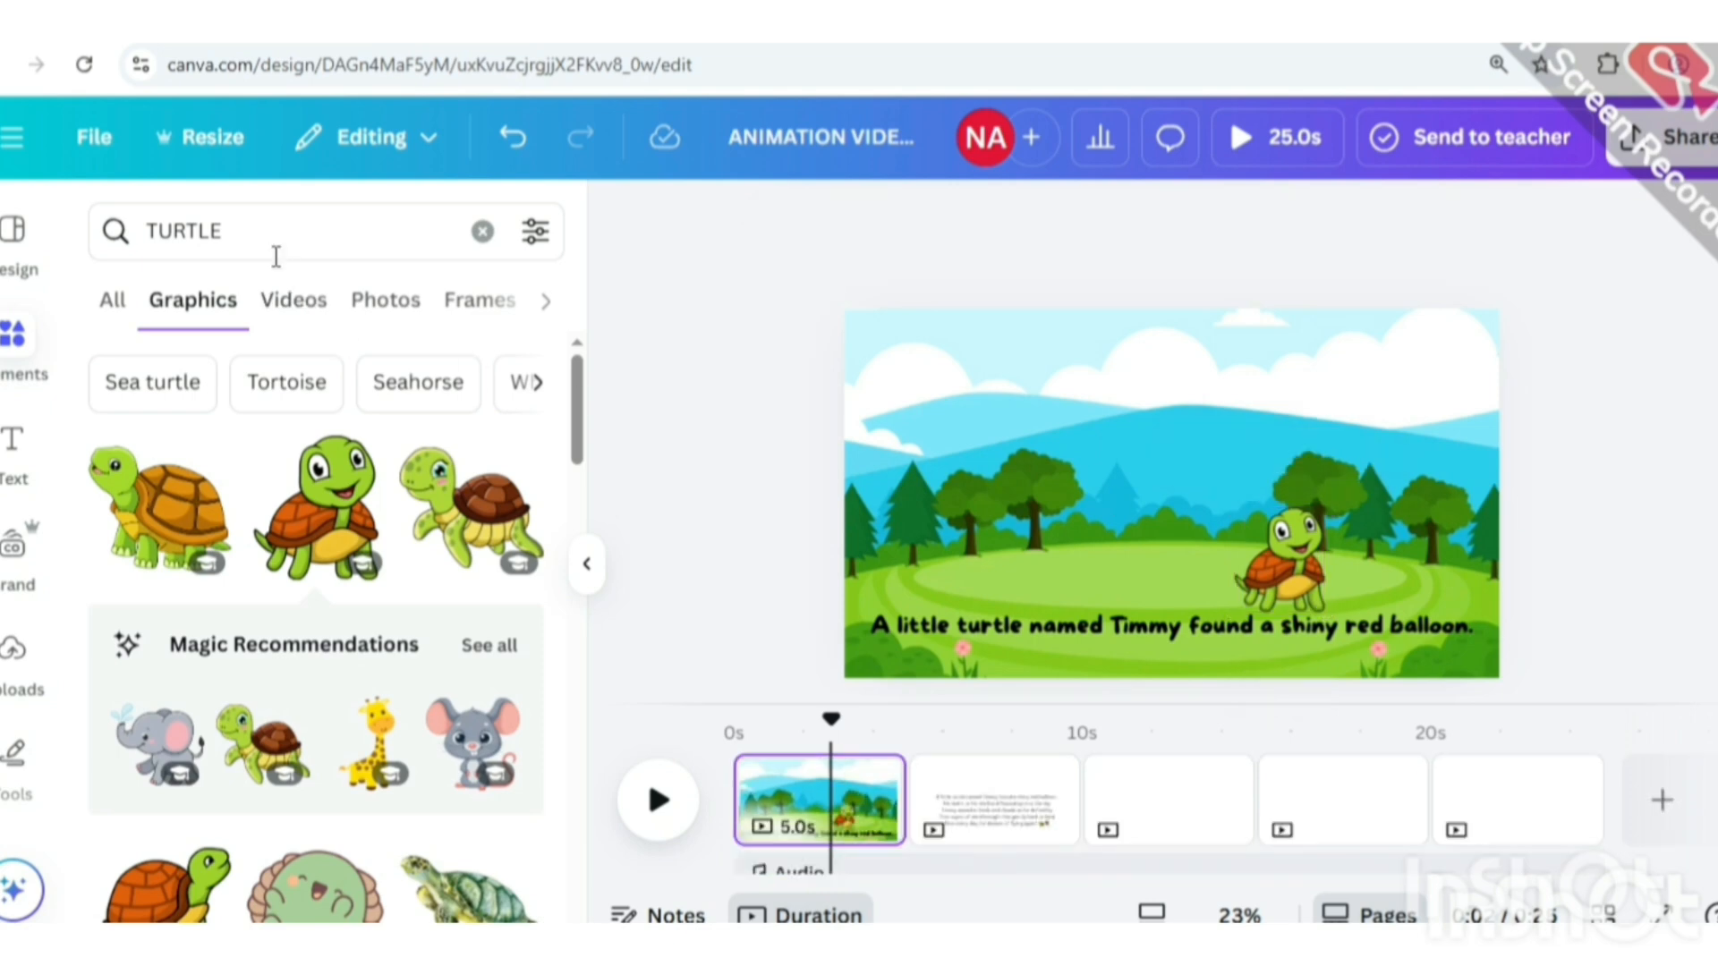
# Search the graphics for "RED BALOON".
pyautogui.click(269, 238)
pyautogui.hotkey('ctrl', 'a')
pyautogui.press('BackSpace')
pyautogui.write('RED ')
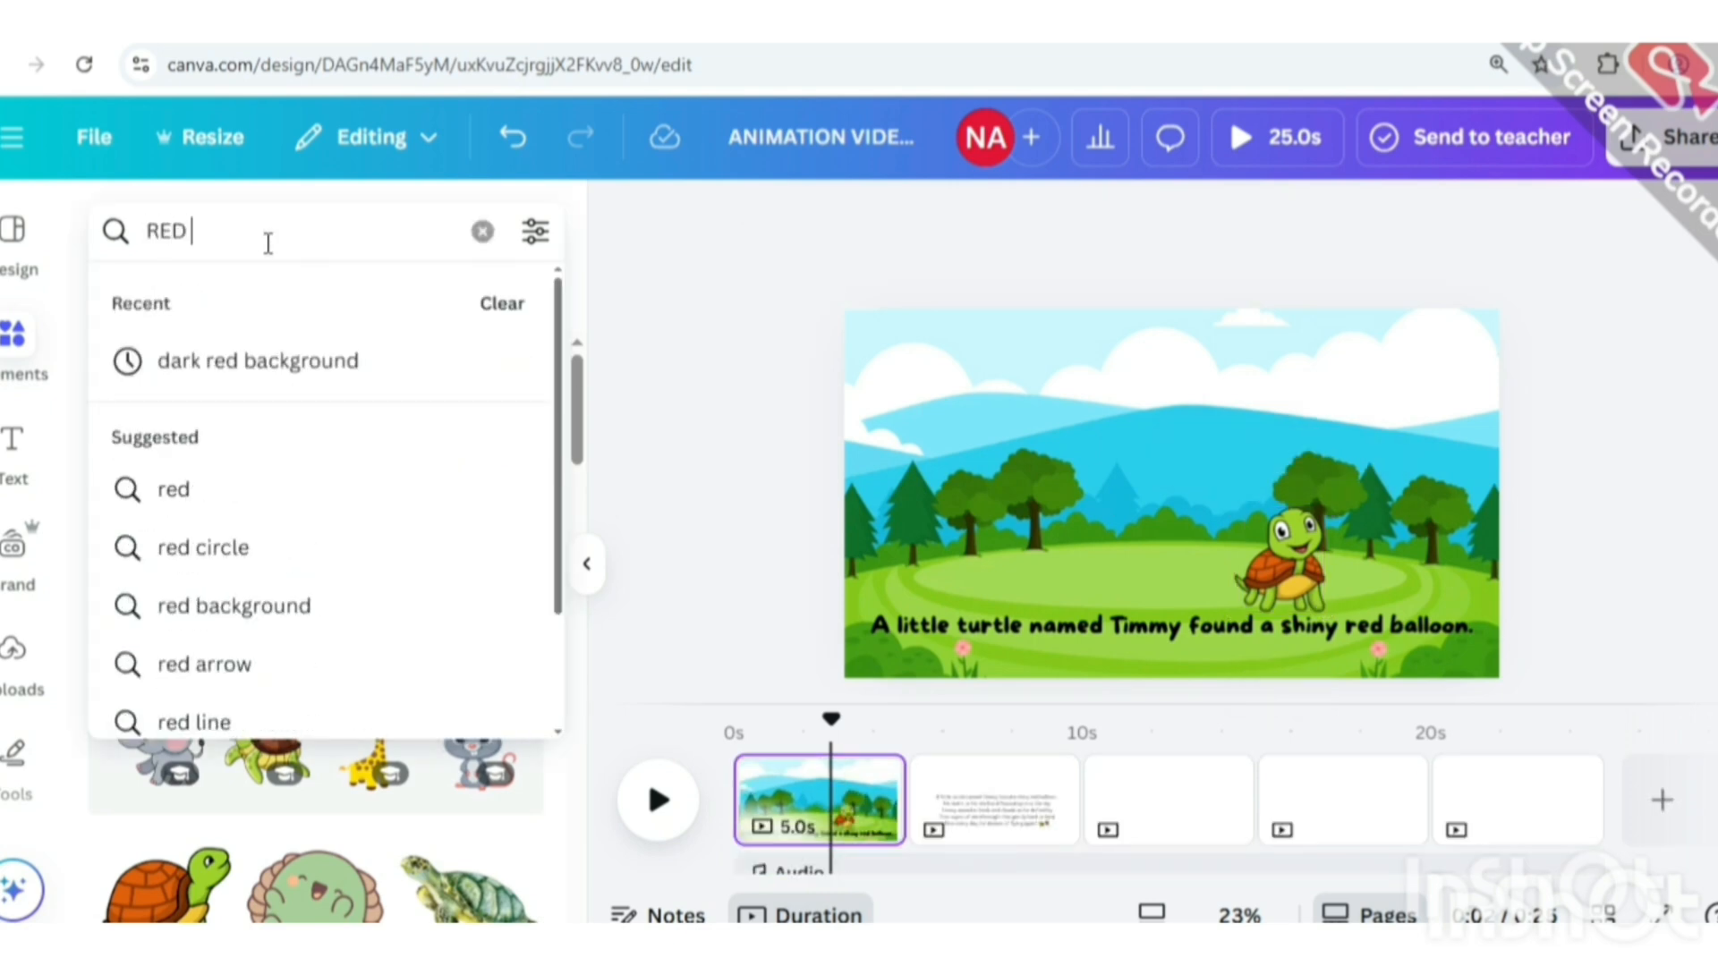
pyautogui.write('BALOON')
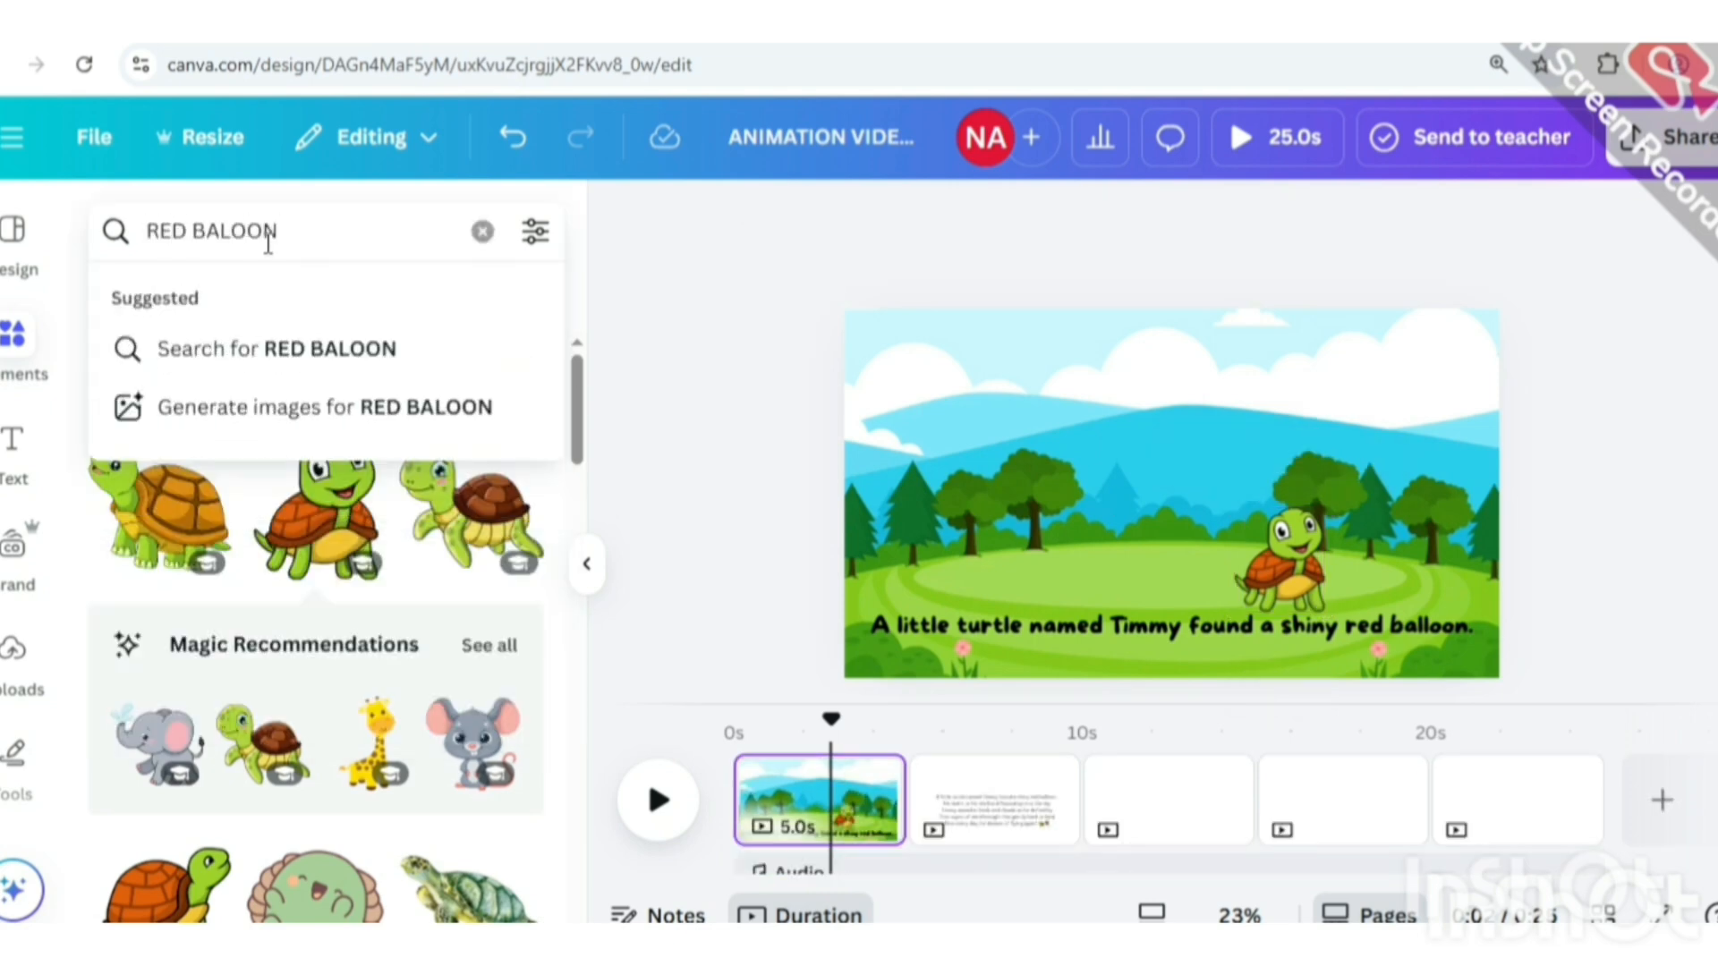
pyautogui.click(328, 330)
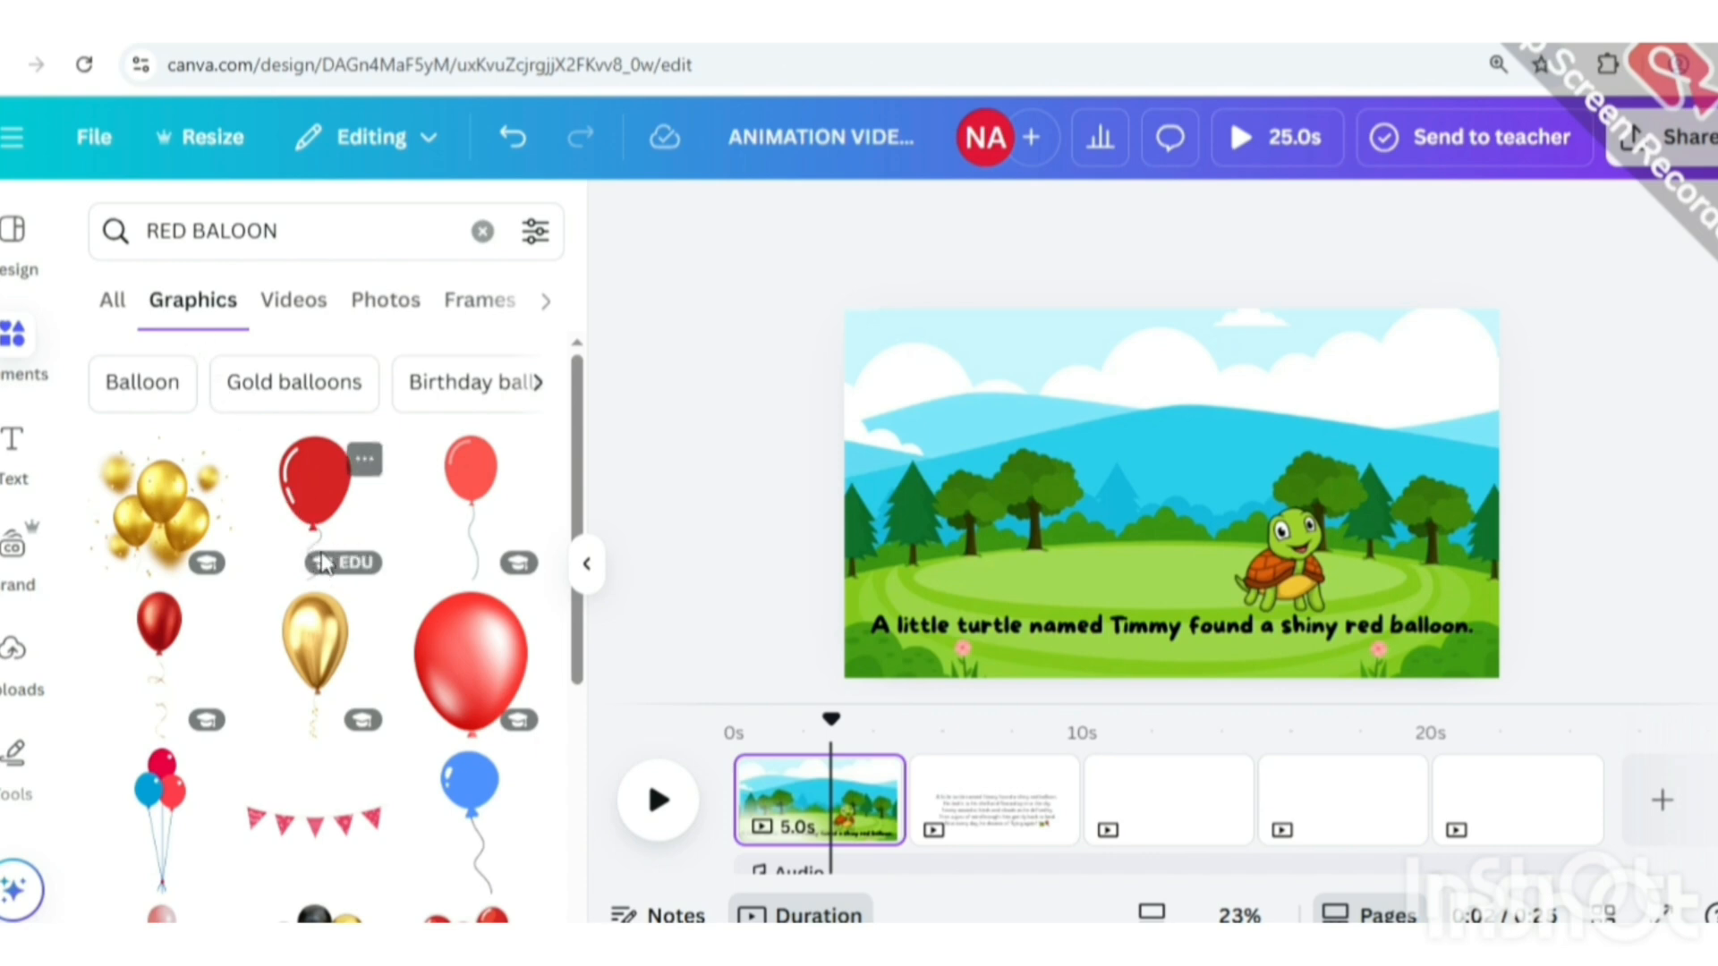
# Look through the balloon graphics and add the pair of glossy red balloons to page 1.
pyautogui.scroll(-10, 320, 582)
pyautogui.scroll(-12, 320, 582)
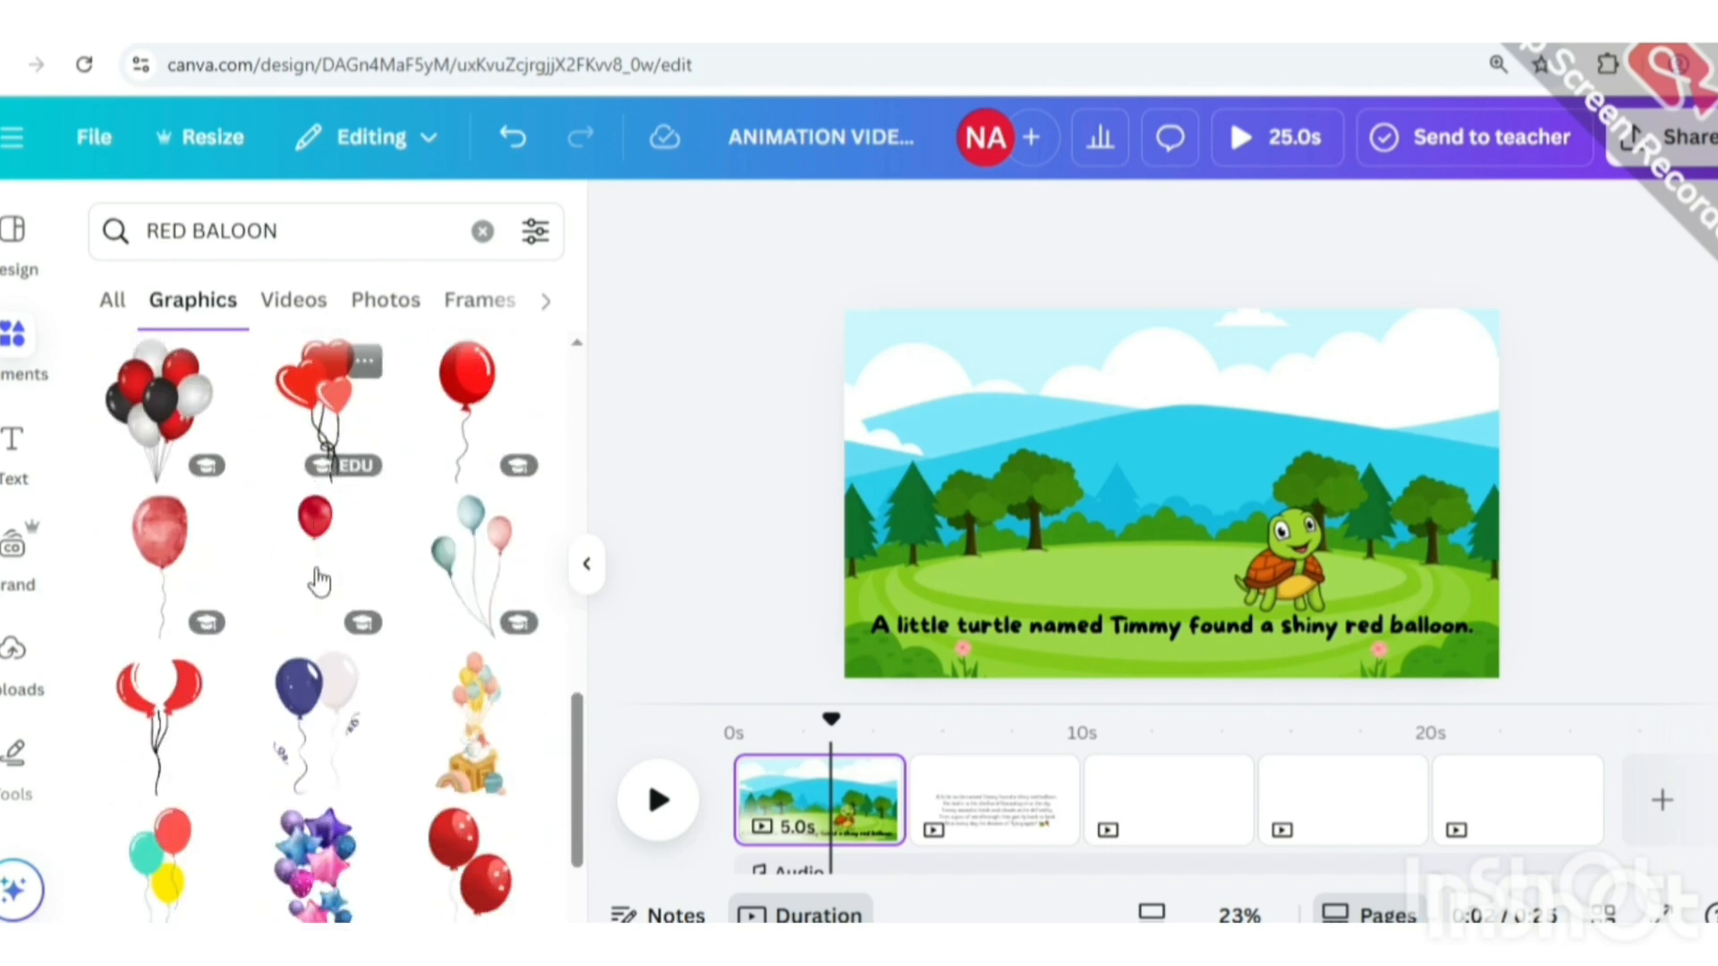
pyautogui.scroll(-12, 318, 593)
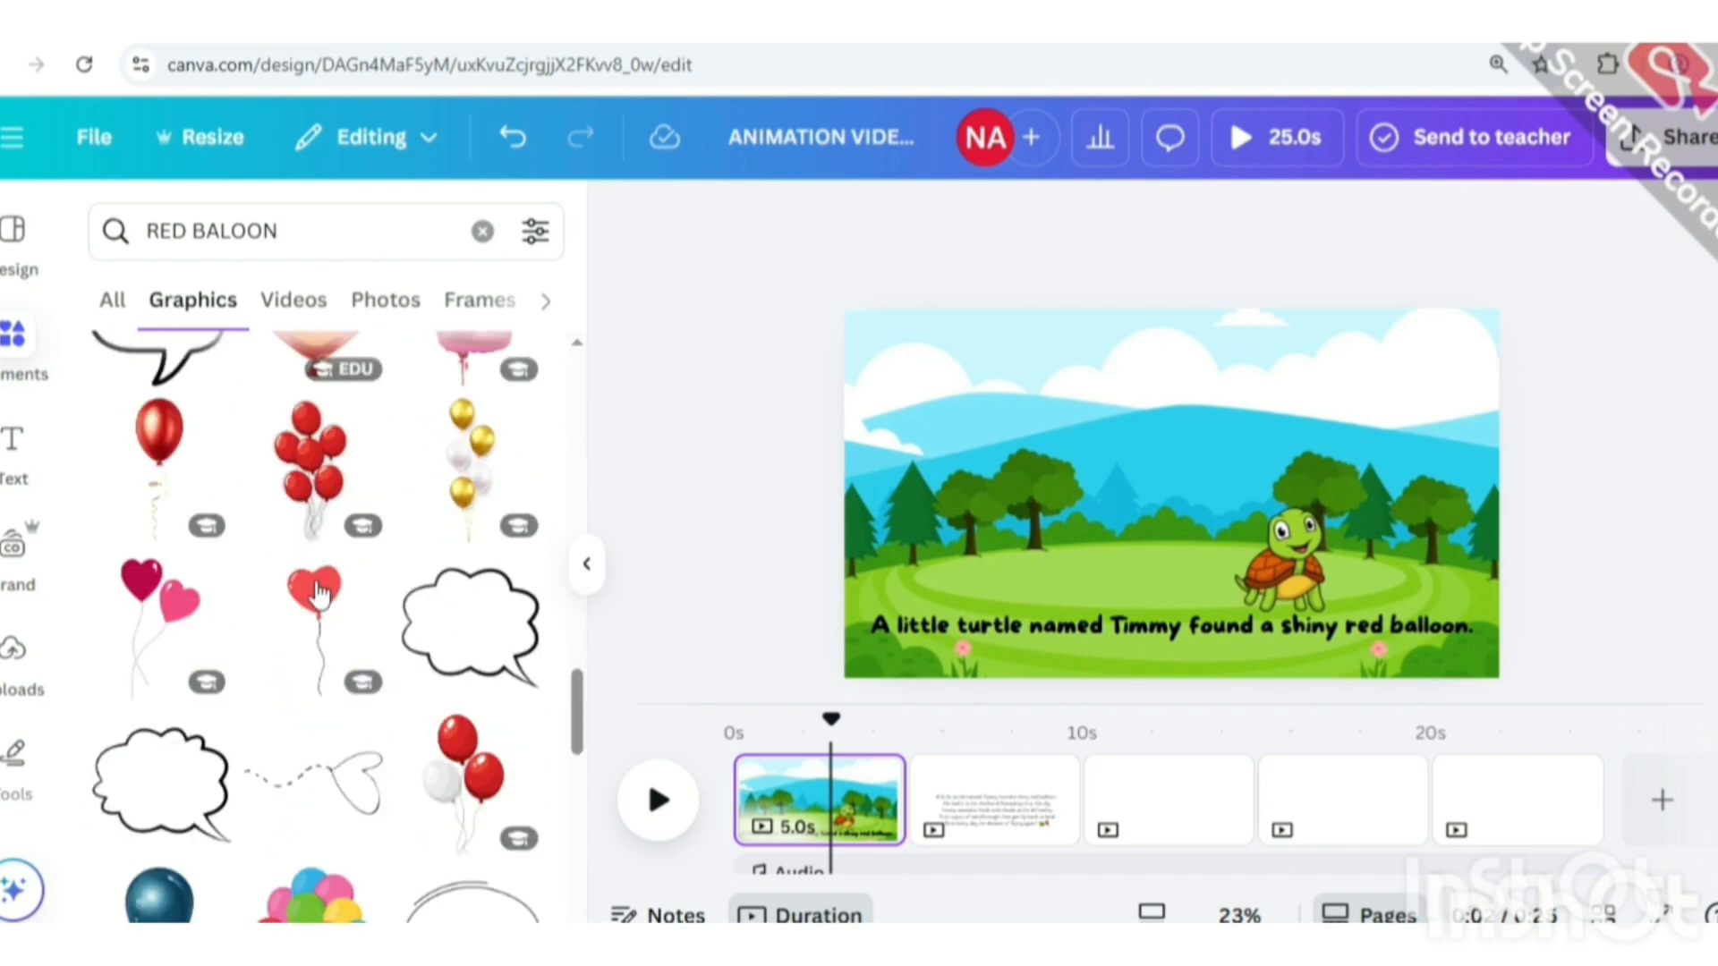
pyautogui.scroll(13, 320, 595)
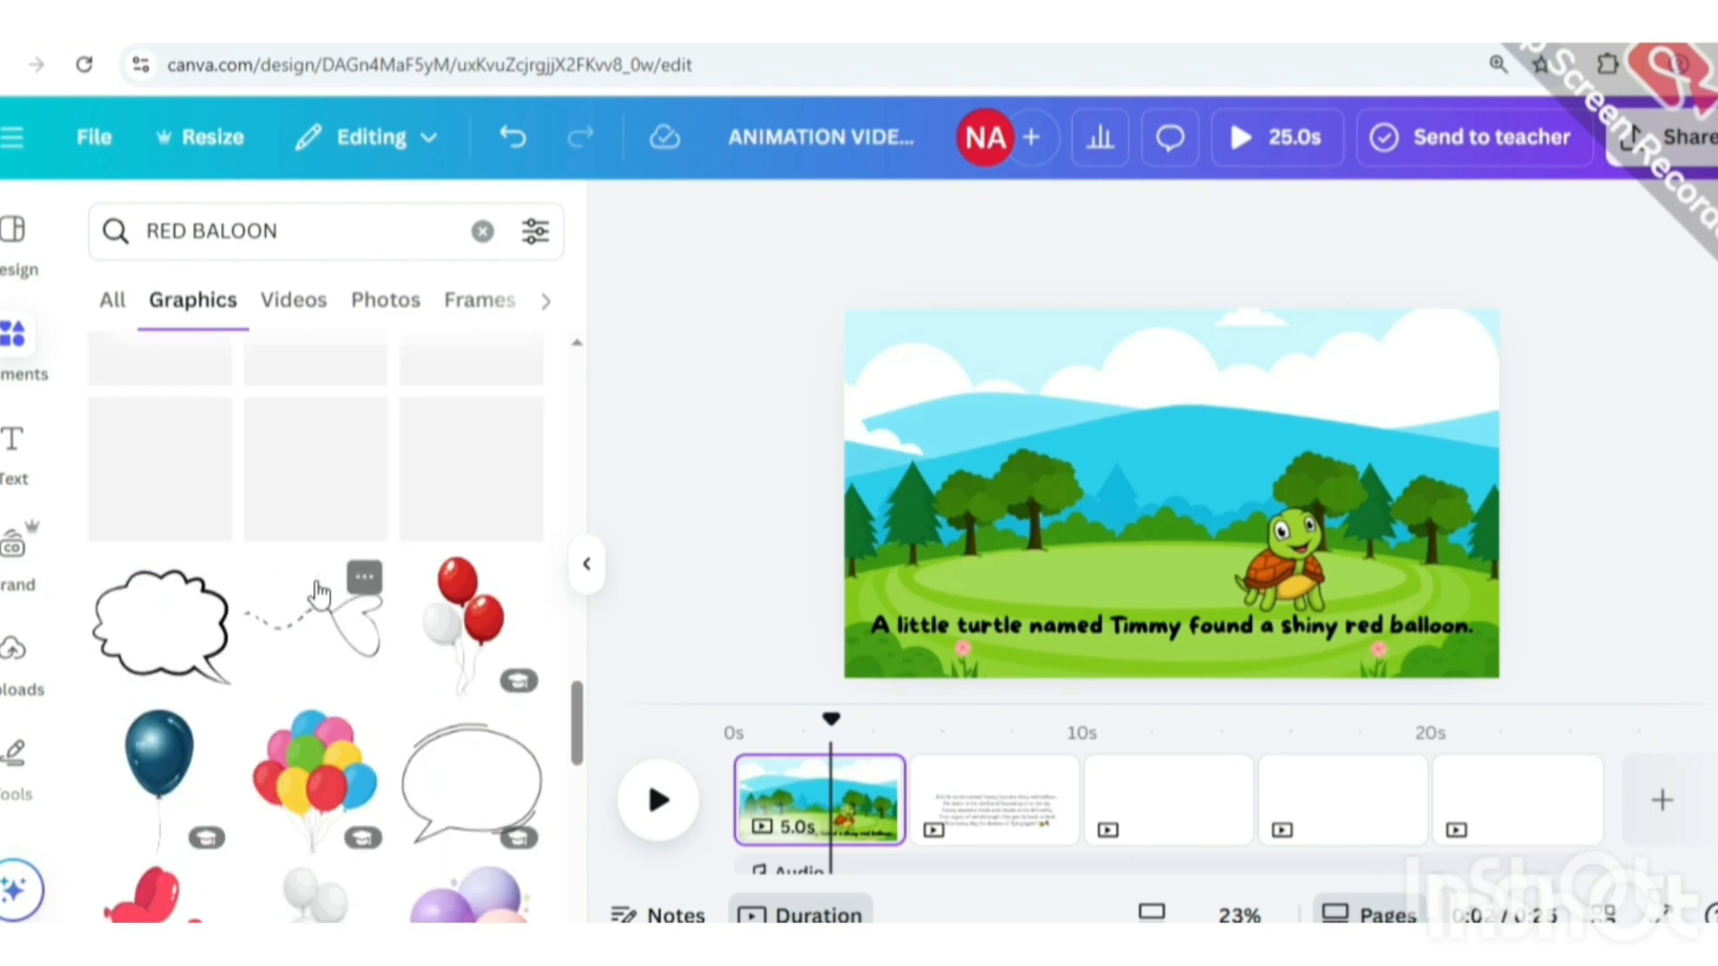
pyautogui.click(474, 752)
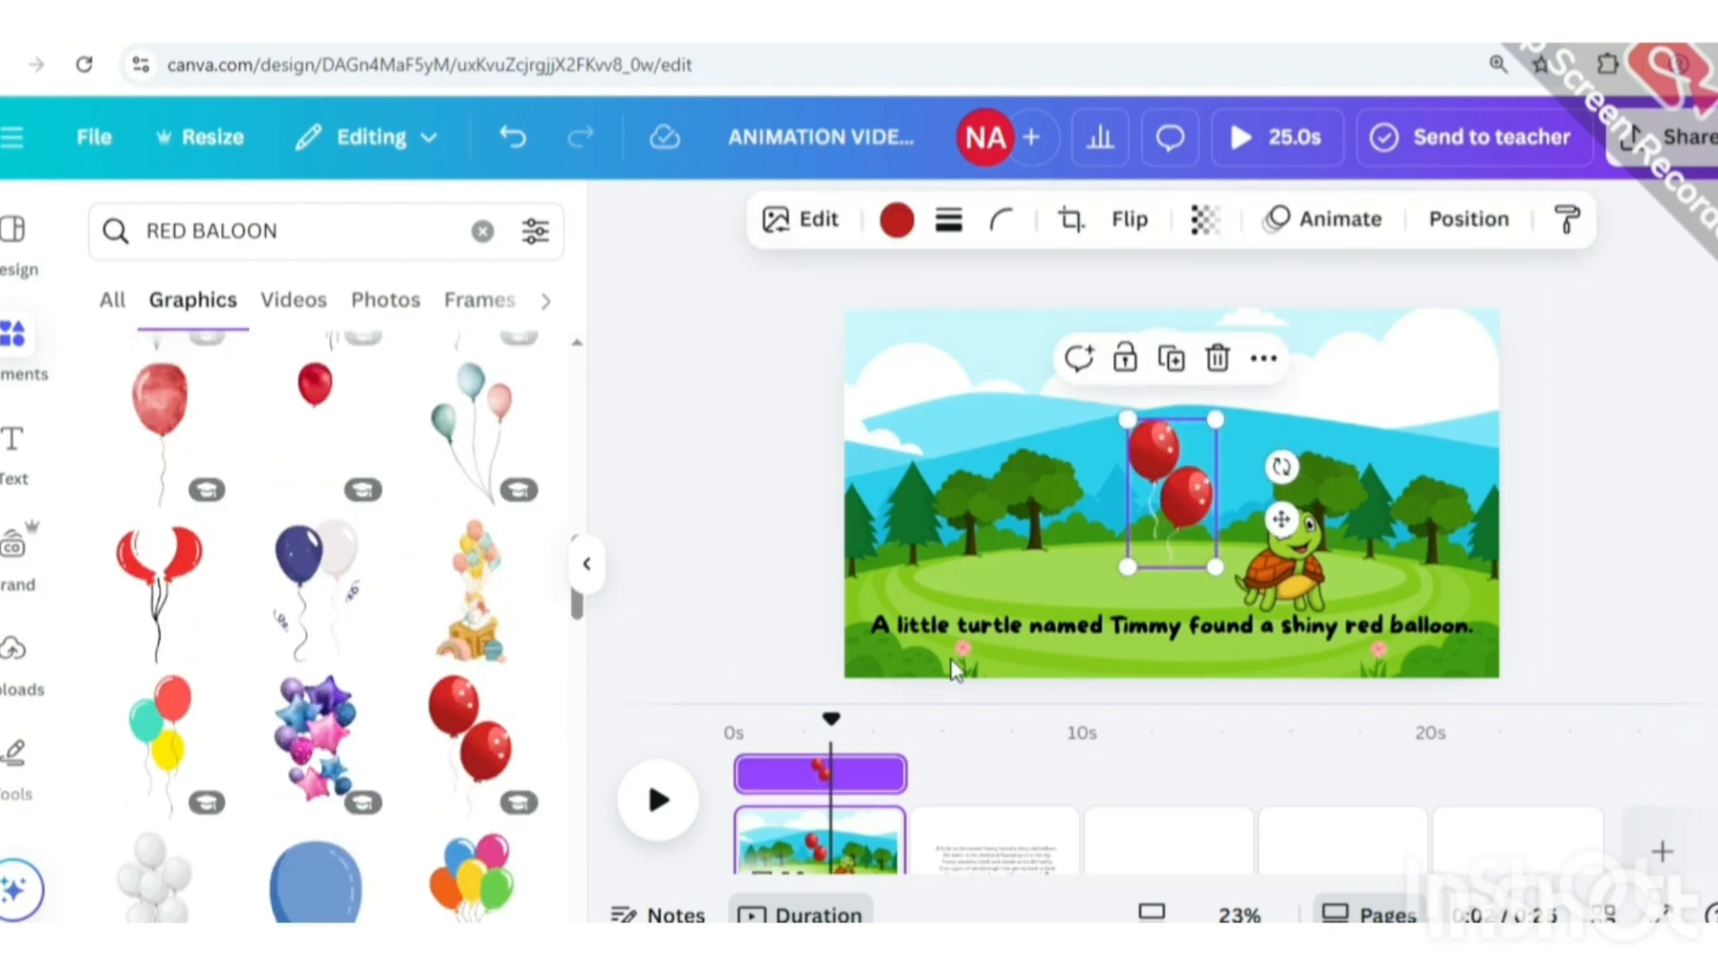
# Move the turtle to the left part of the clearing and the balloons to its right.
pyautogui.moveTo(1159, 487); pyautogui.dragTo(1134, 542)
pyautogui.moveTo(1304, 575); pyautogui.dragTo(1054, 558)
pyautogui.moveTo(1161, 541); pyautogui.dragTo(1219, 548)
pyautogui.moveTo(1013, 561); pyautogui.dragTo(1024, 576)
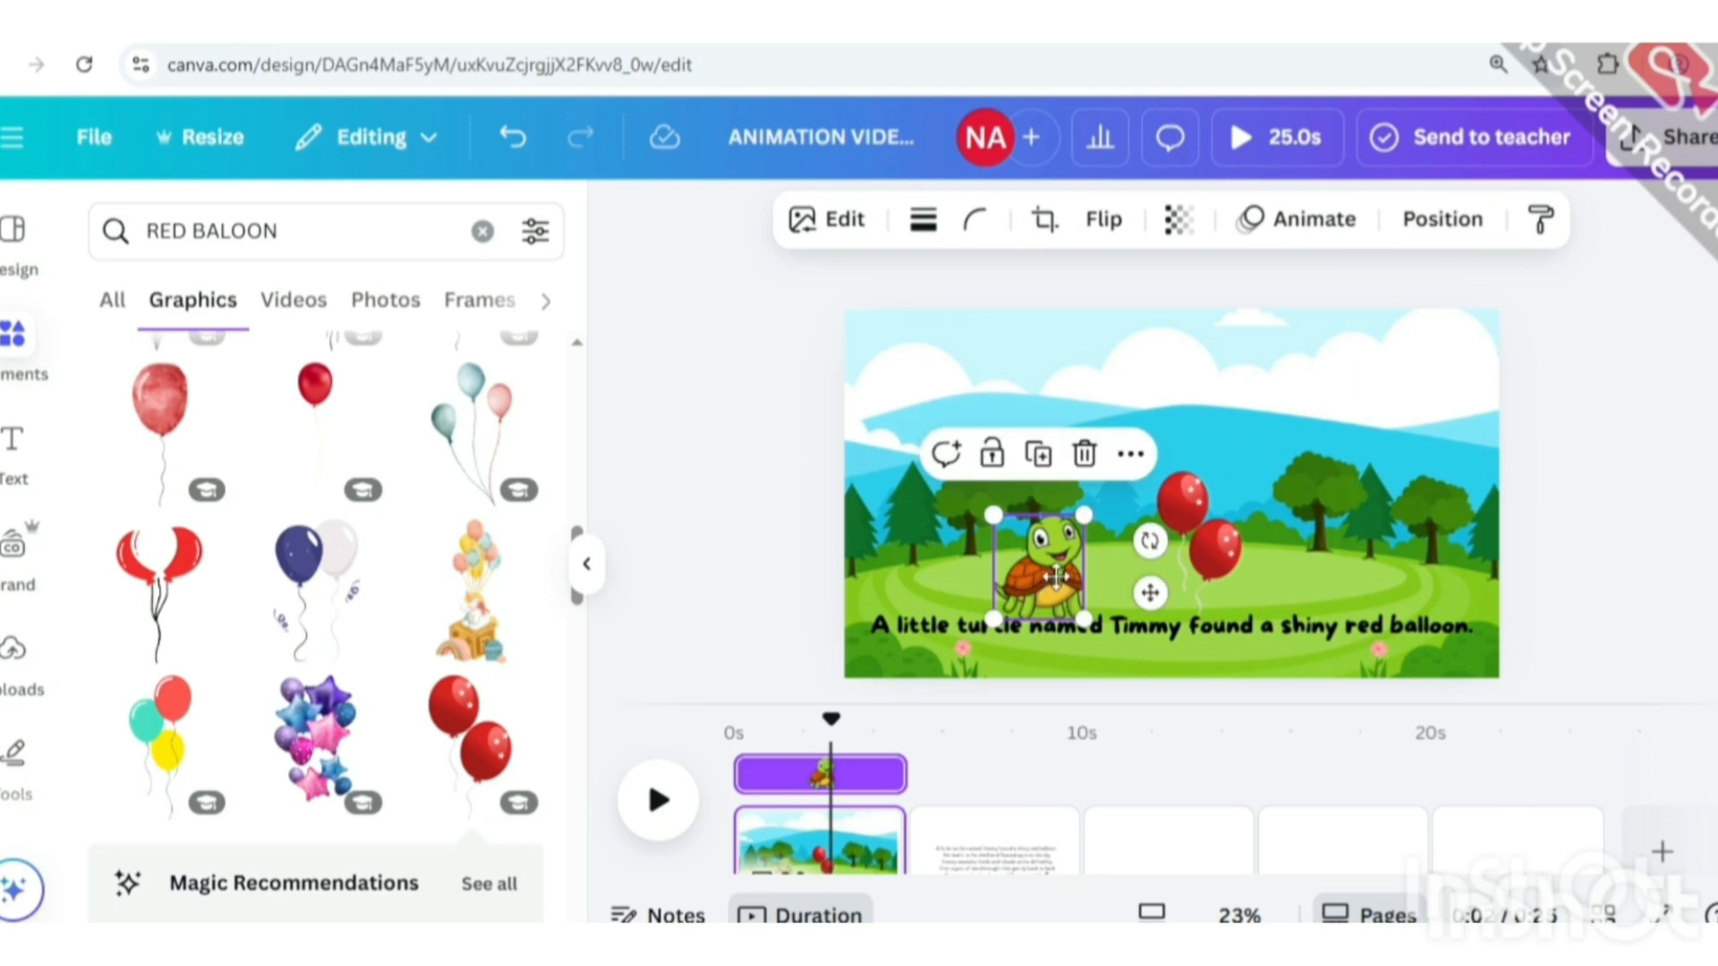
# Shrink the pair of red balloons and place it by the trees on the right part of the clearing.
pyautogui.click(1203, 537)
pyautogui.moveTo(1243, 471); pyautogui.dragTo(1214, 520)
pyautogui.moveTo(1185, 563); pyautogui.dragTo(1281, 527)
pyautogui.click(1047, 559)
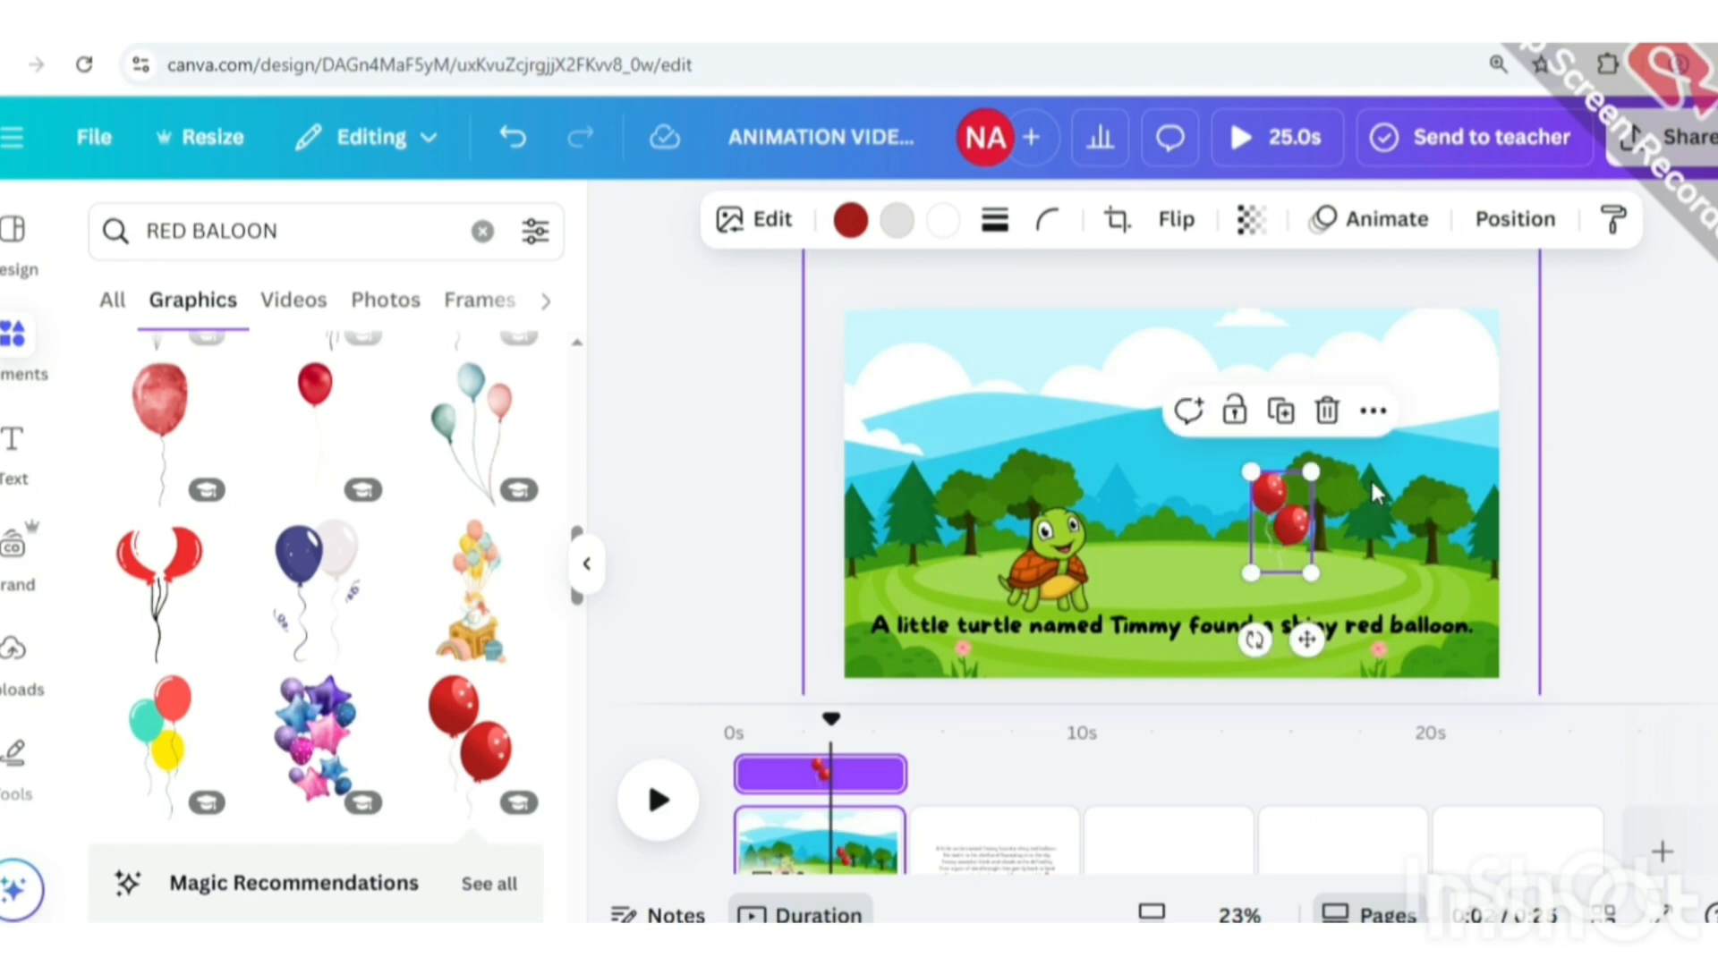
pyautogui.click(1590, 420)
# Close the element library, then shrink the turtle slightly and move it farther left on the clearing.
pyautogui.moveTo(1075, 575); pyautogui.dragTo(1087, 561)
pyautogui.click(756, 565)
pyautogui.click(584, 568)
pyautogui.click(786, 533)
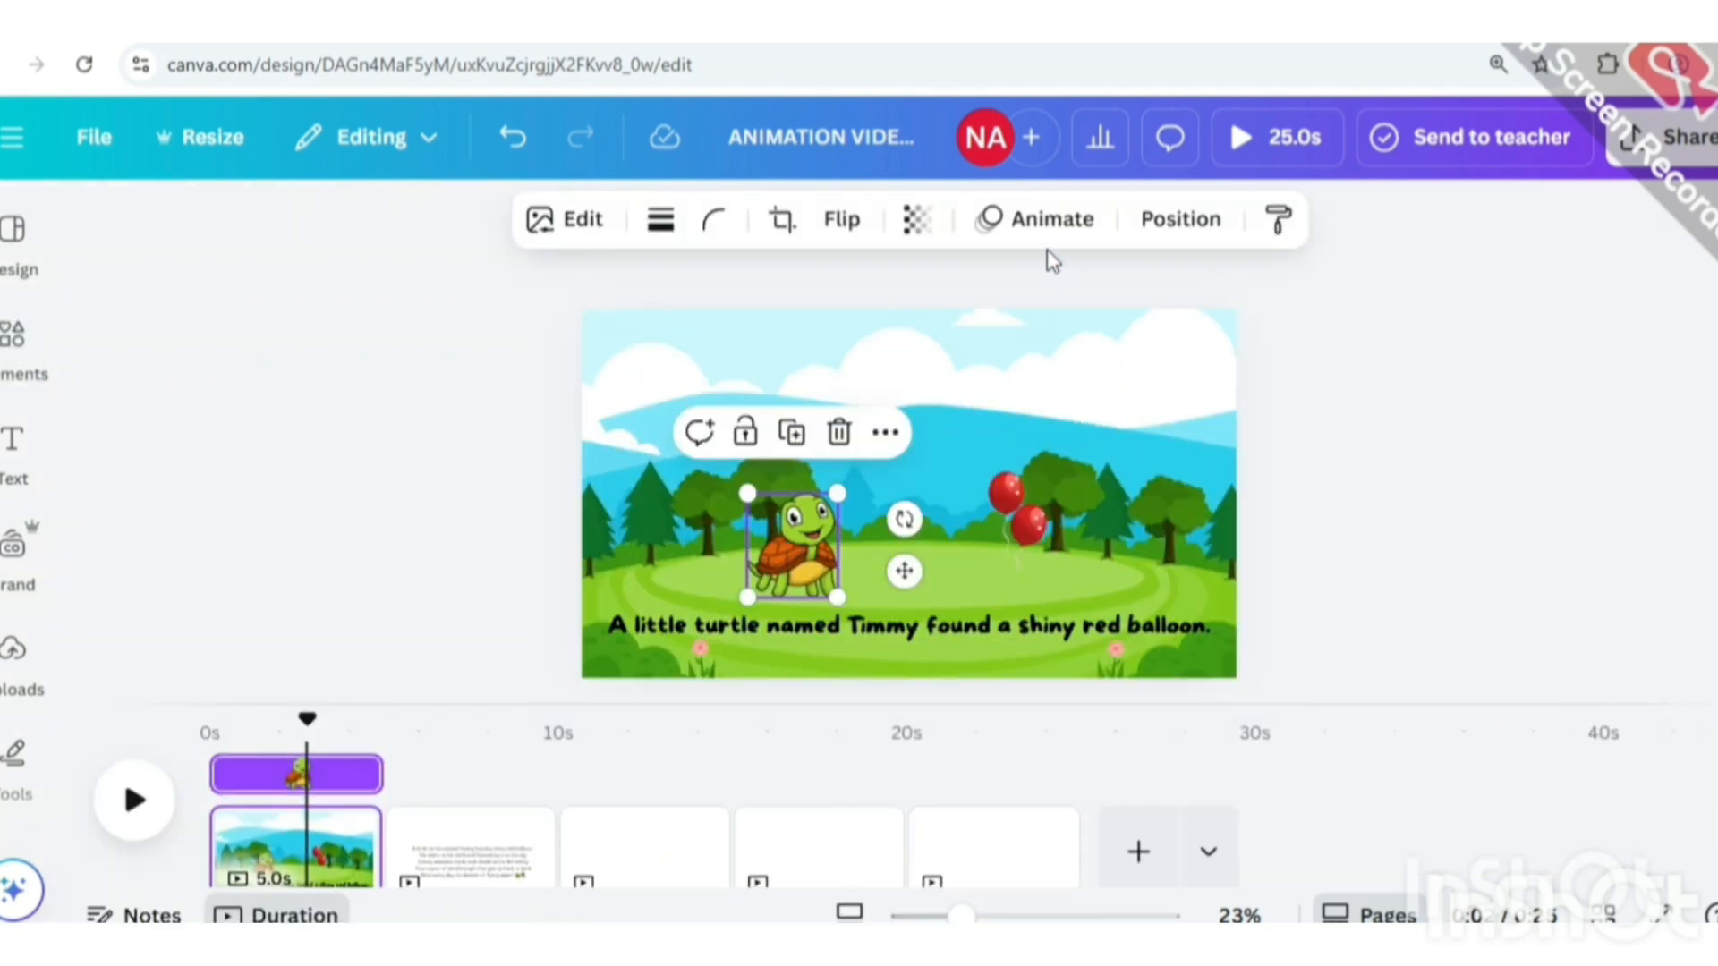
pyautogui.moveTo(794, 565); pyautogui.dragTo(745, 576)
# Create a custom animation for the turtle with a horizontal path across the clearing towards the red balloons.
pyautogui.click(1052, 224)
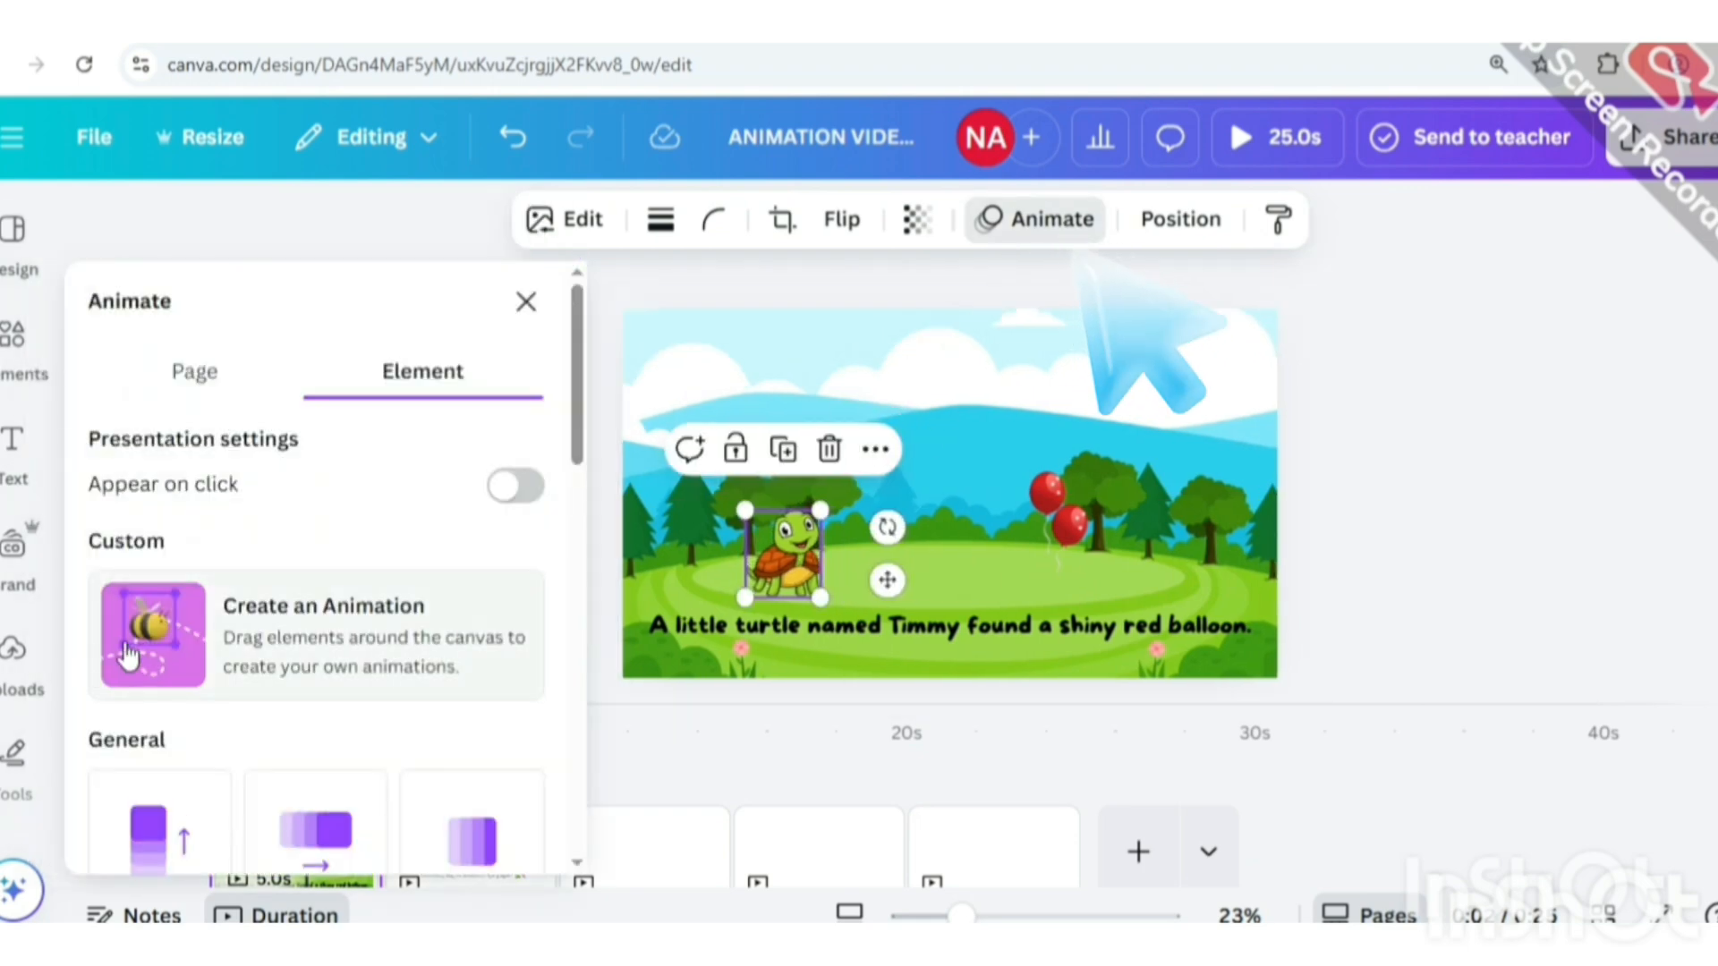
pyautogui.moveTo(577, 427); pyautogui.dragTo(662, 460)
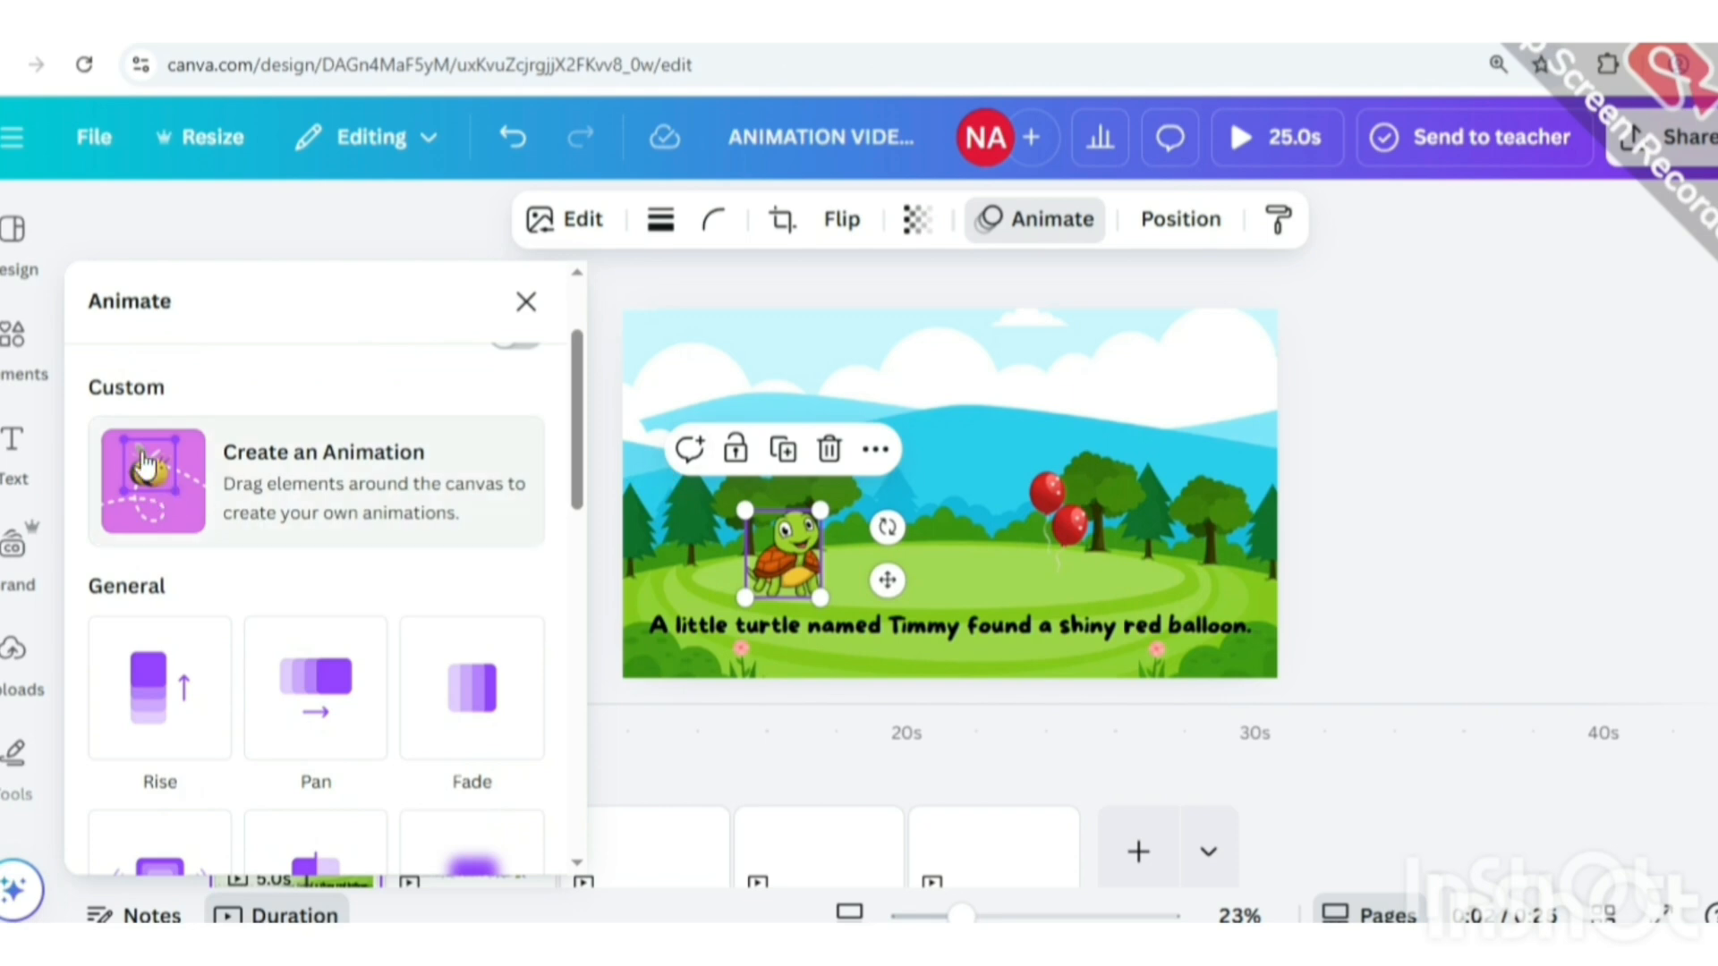
pyautogui.click(227, 490)
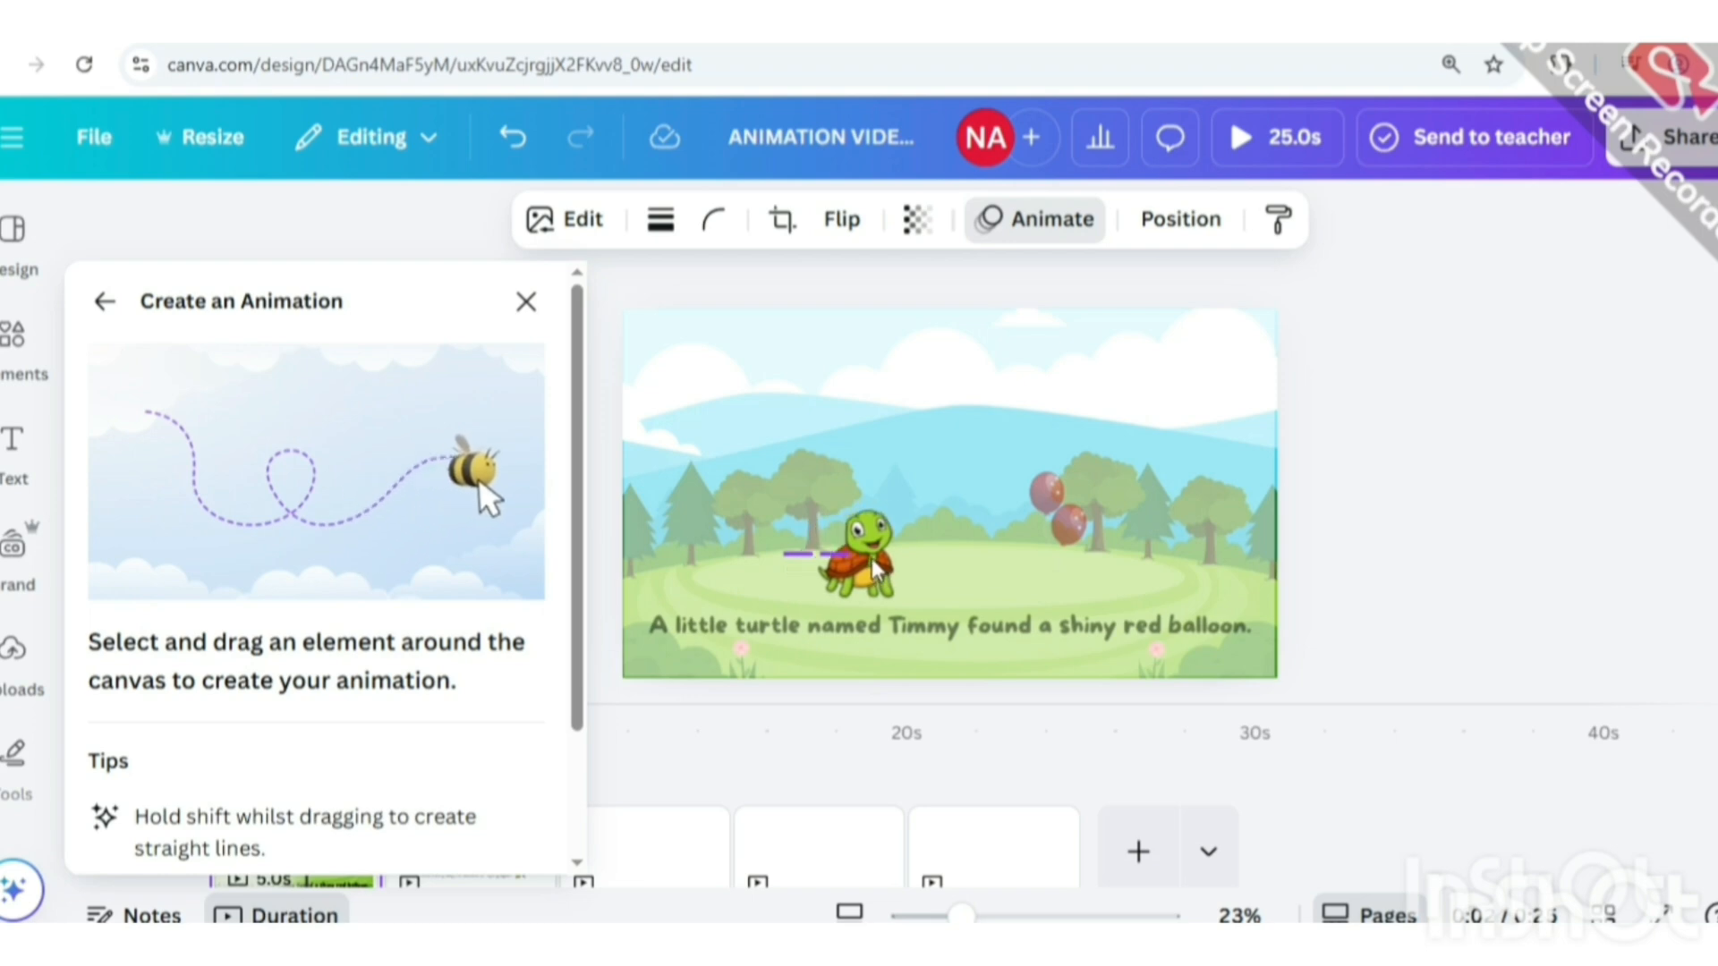
pyautogui.moveTo(875, 568); pyautogui.dragTo(1009, 573)
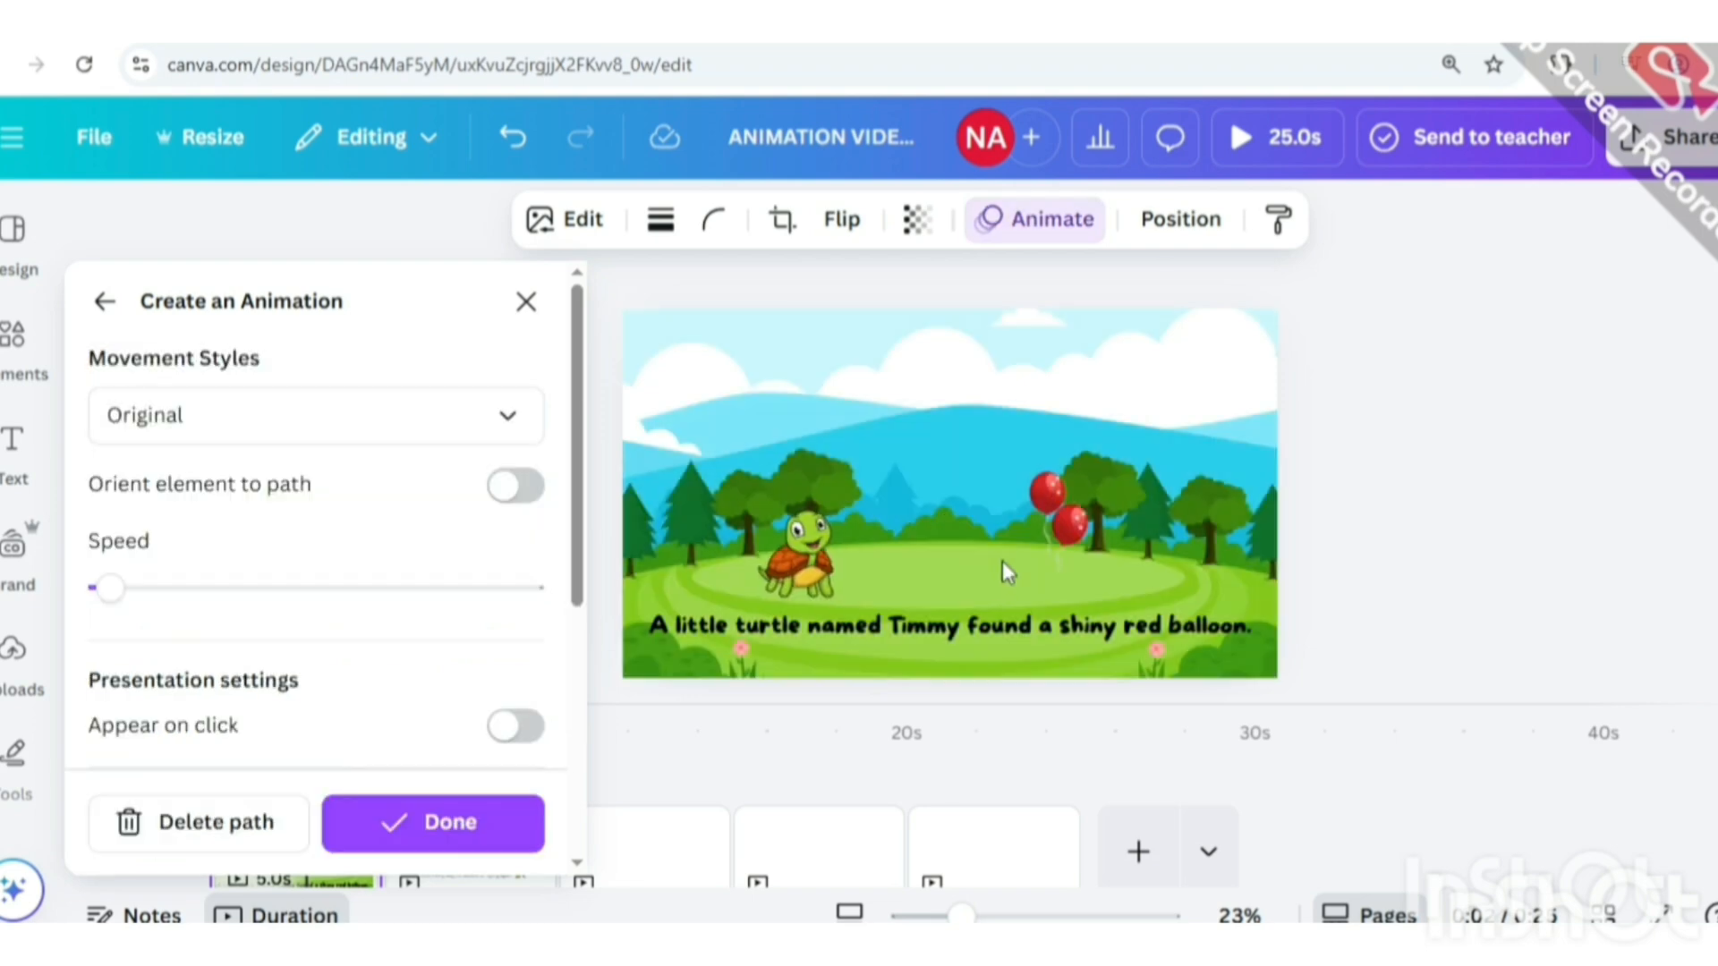
# Set the turtle's path animation to the slowest speed, trying the Steady movement style and returning to Original.
pyautogui.click(111, 590)
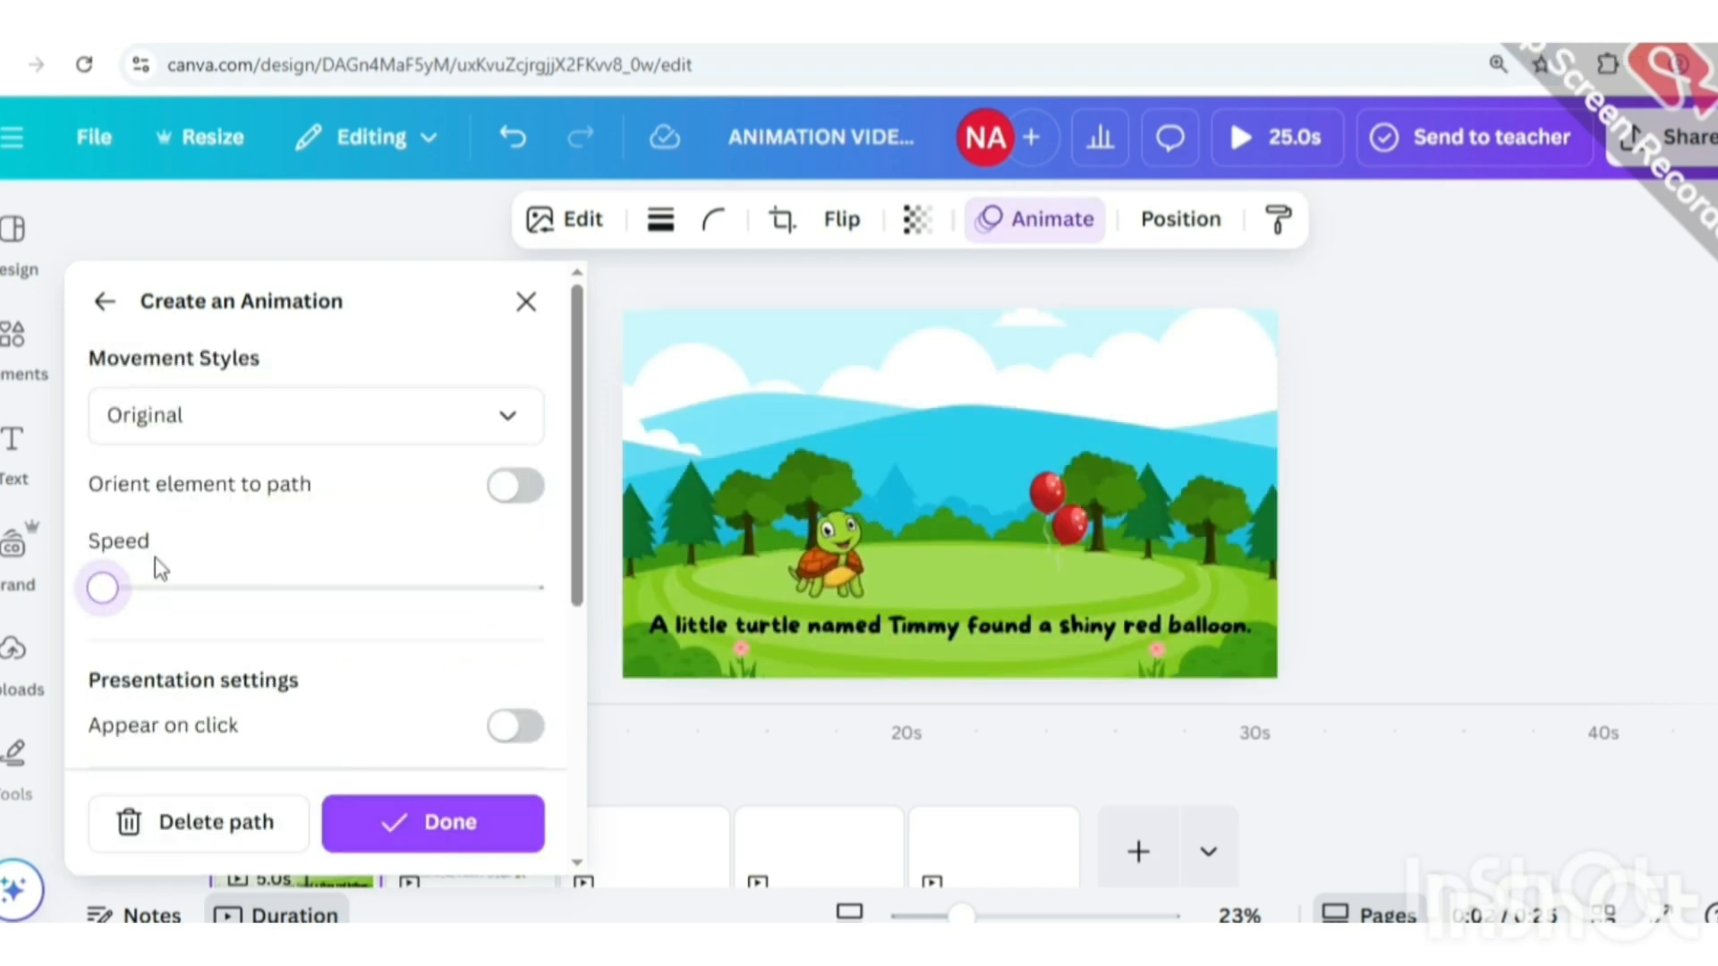
pyautogui.click(491, 422)
pyautogui.click(164, 615)
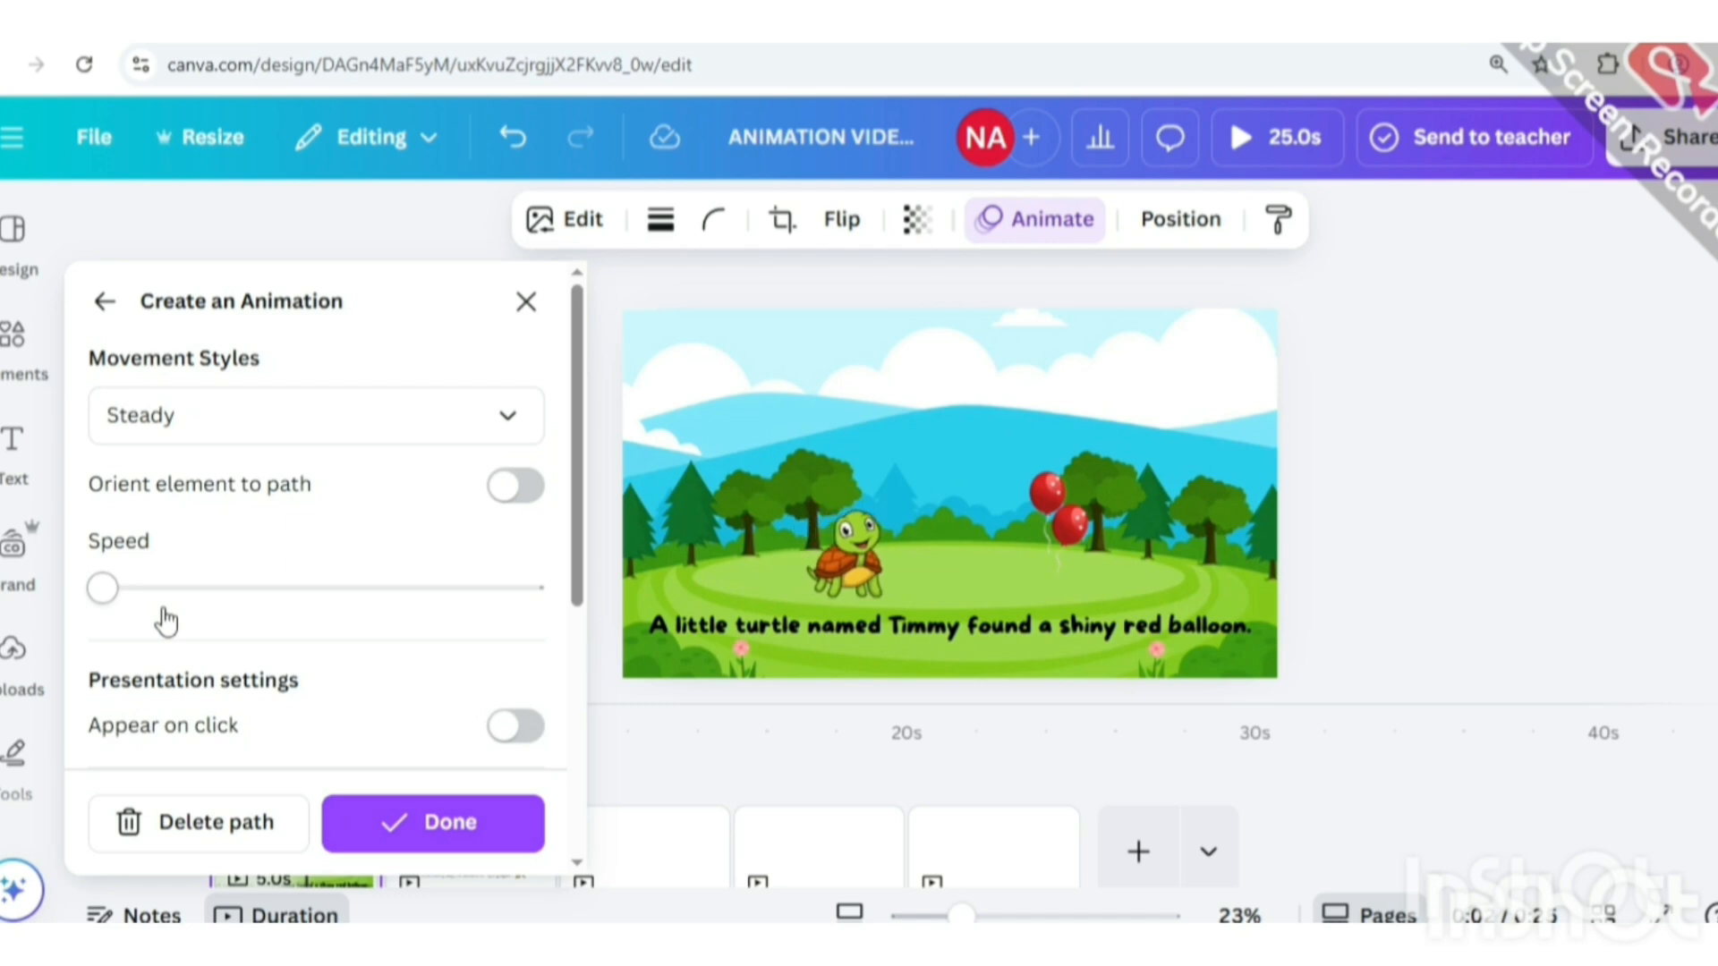
pyautogui.click(421, 430)
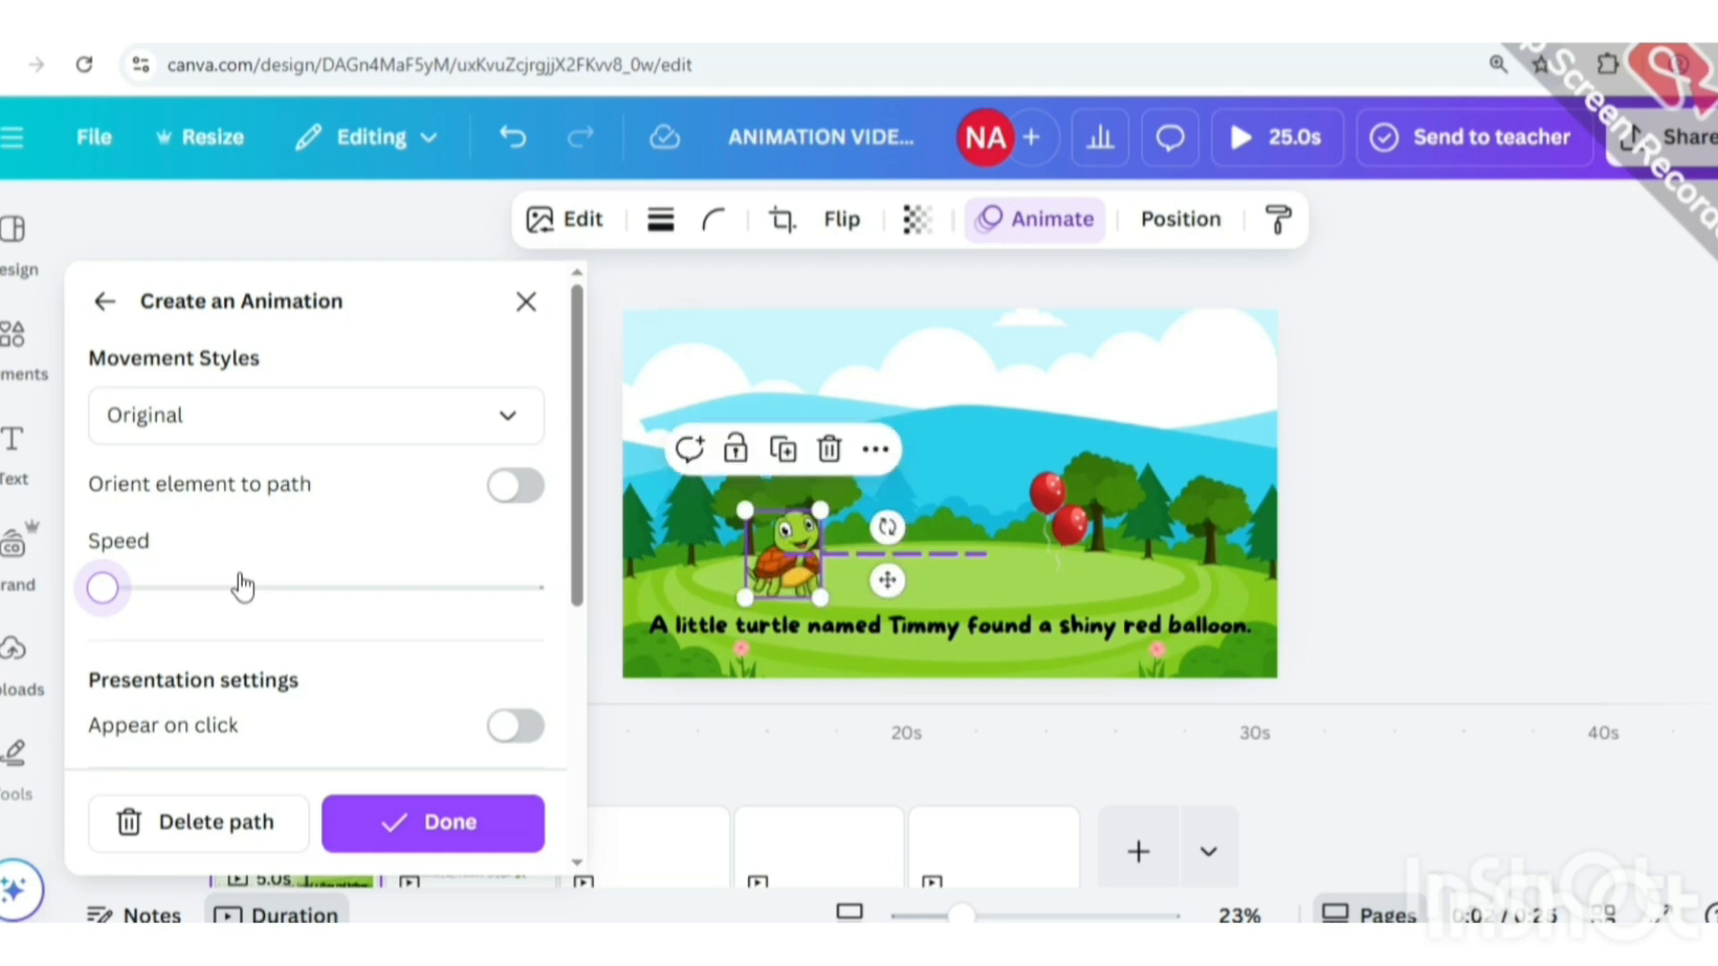
pyautogui.scroll(-5, 233, 674)
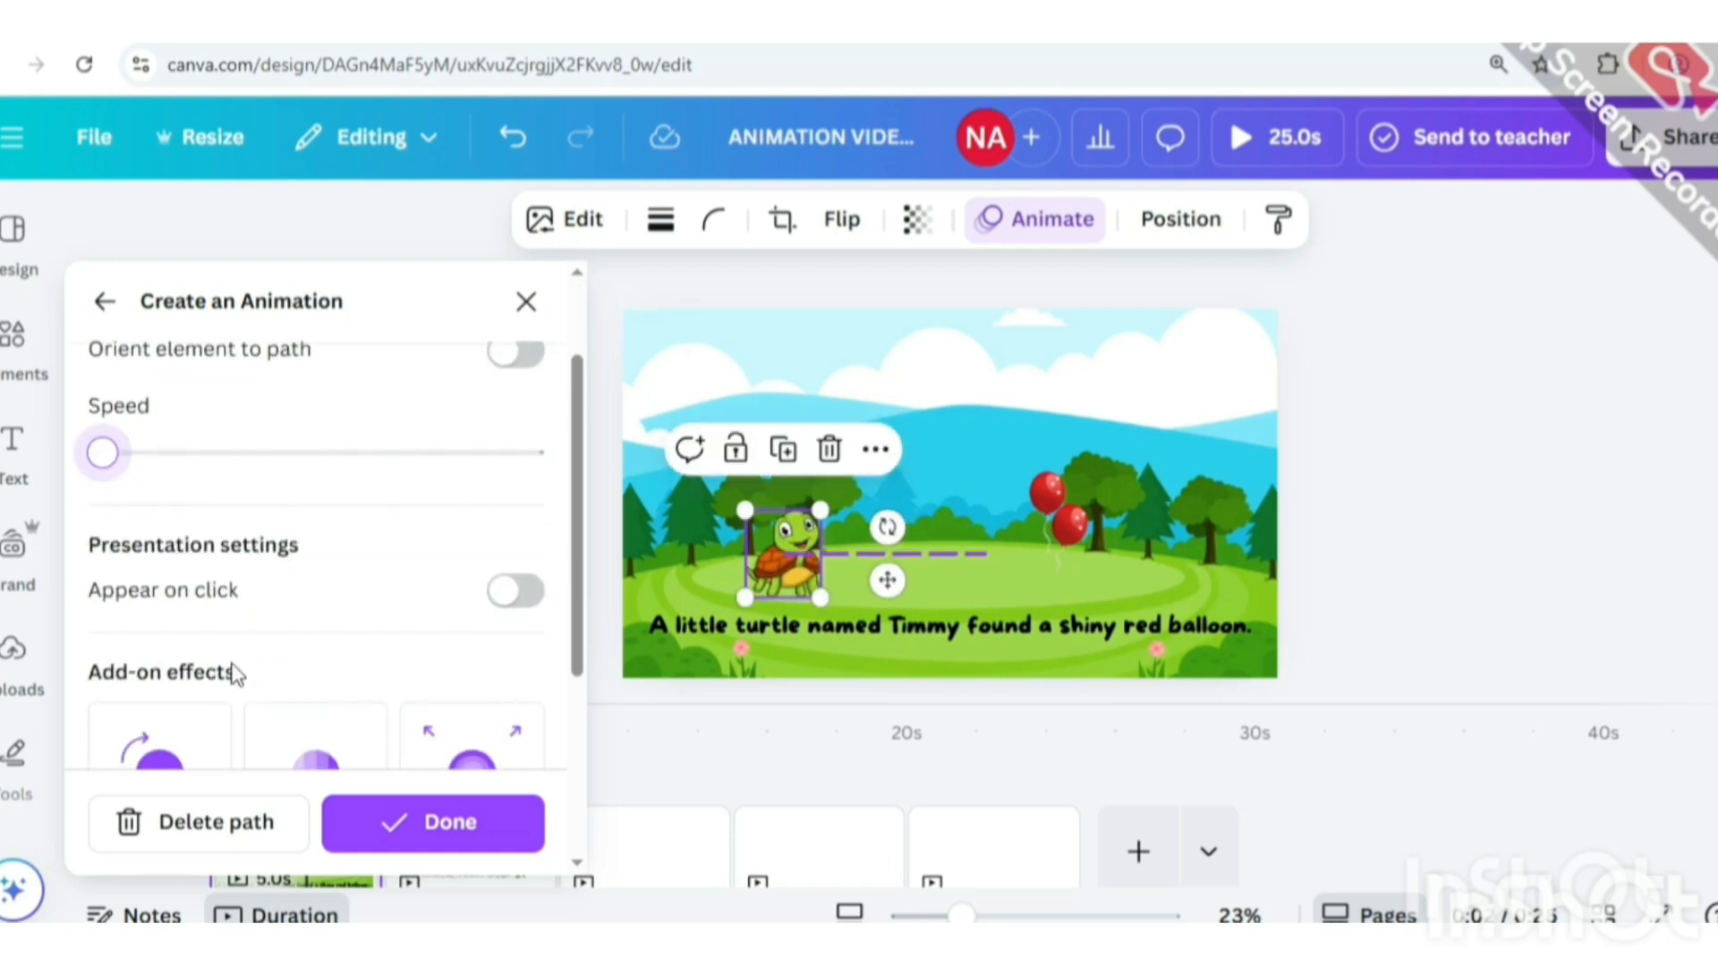
pyautogui.scroll(5, 233, 674)
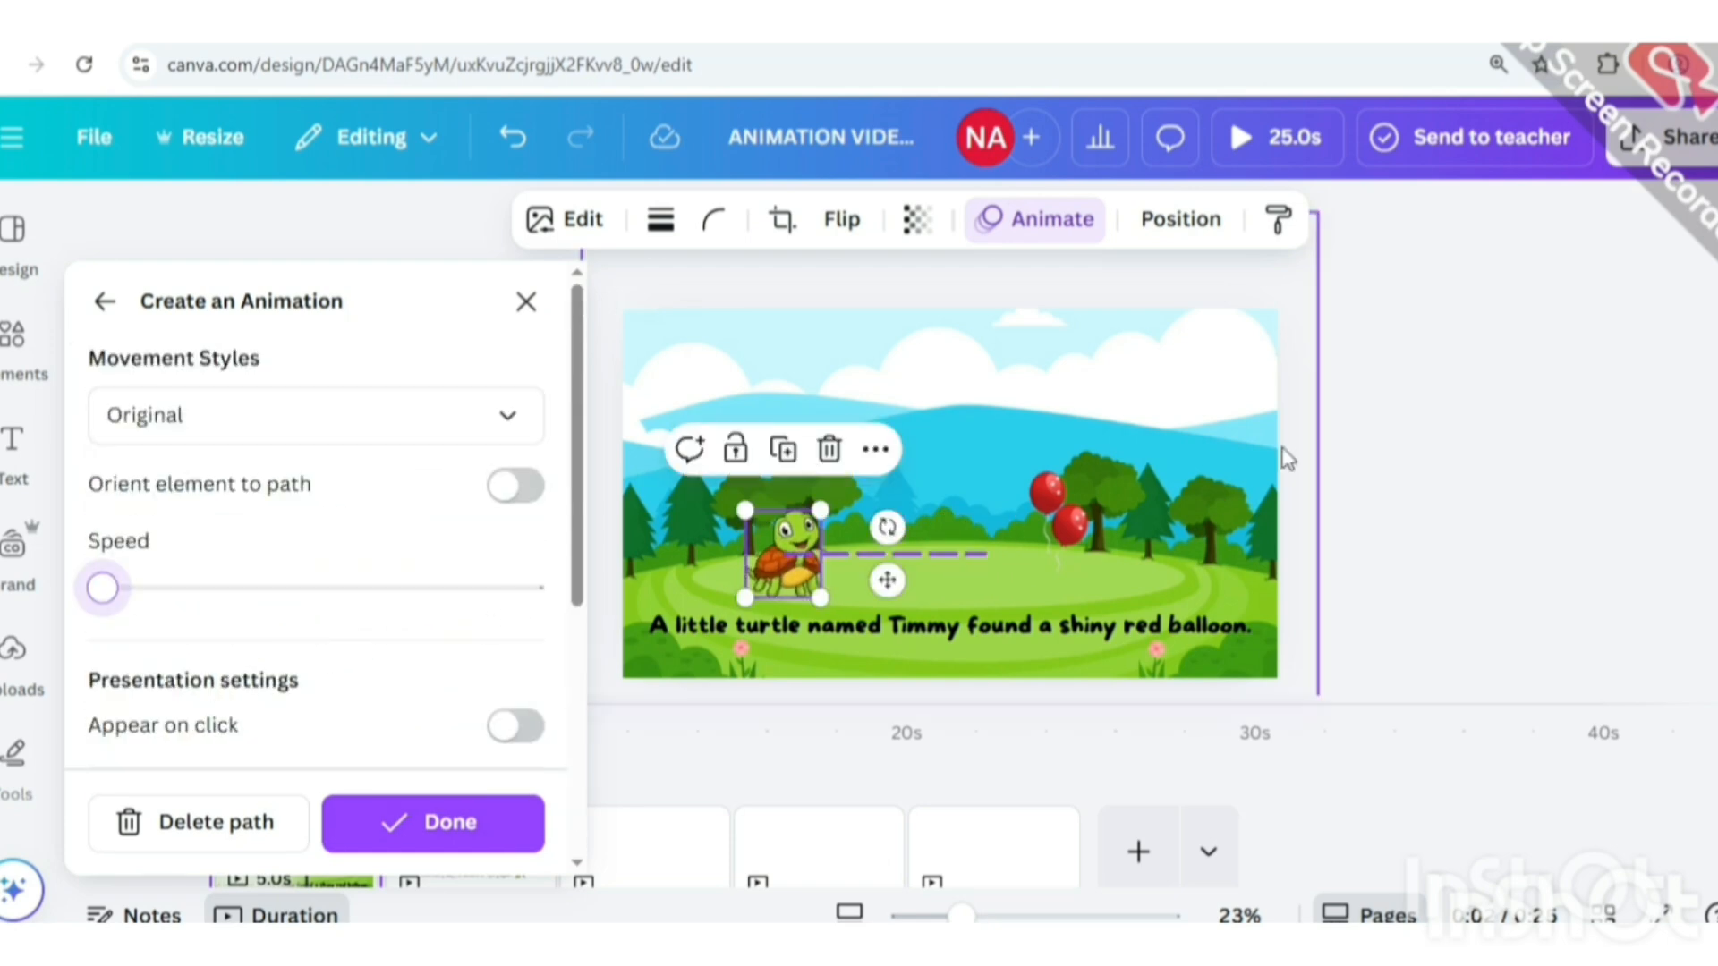
# Create a custom animation for the red balloons with a path rising from the trees up into the sky.
pyautogui.click(1038, 523)
pyautogui.click(1102, 221)
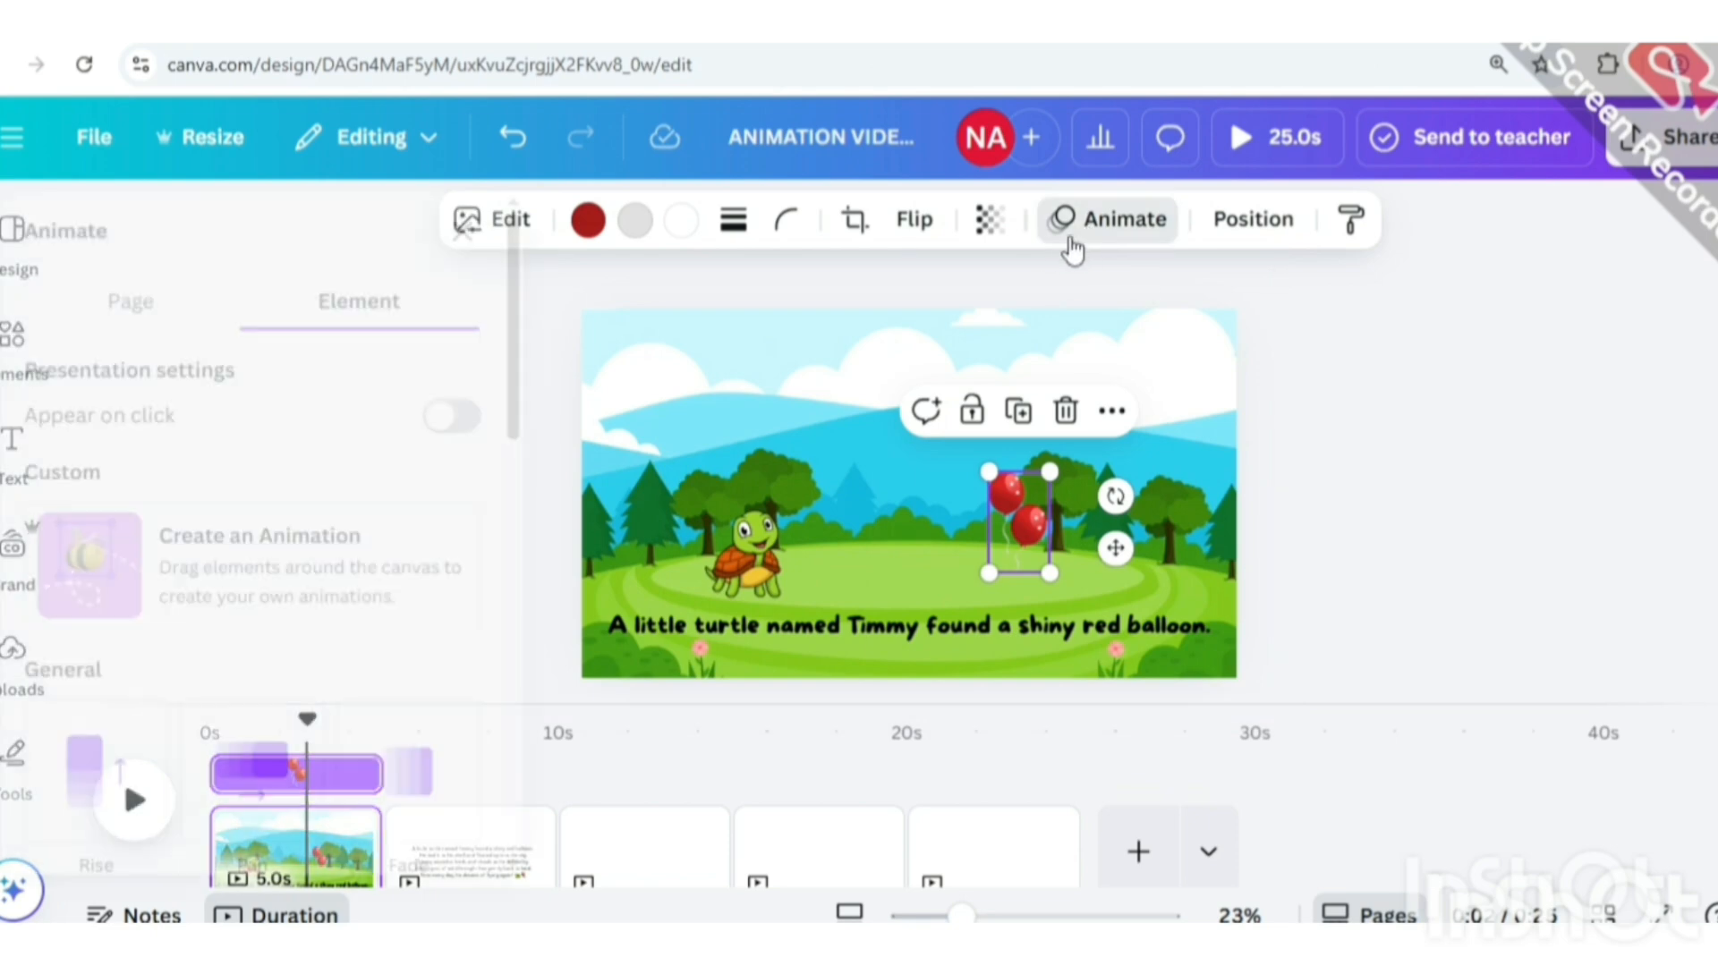
pyautogui.click(143, 635)
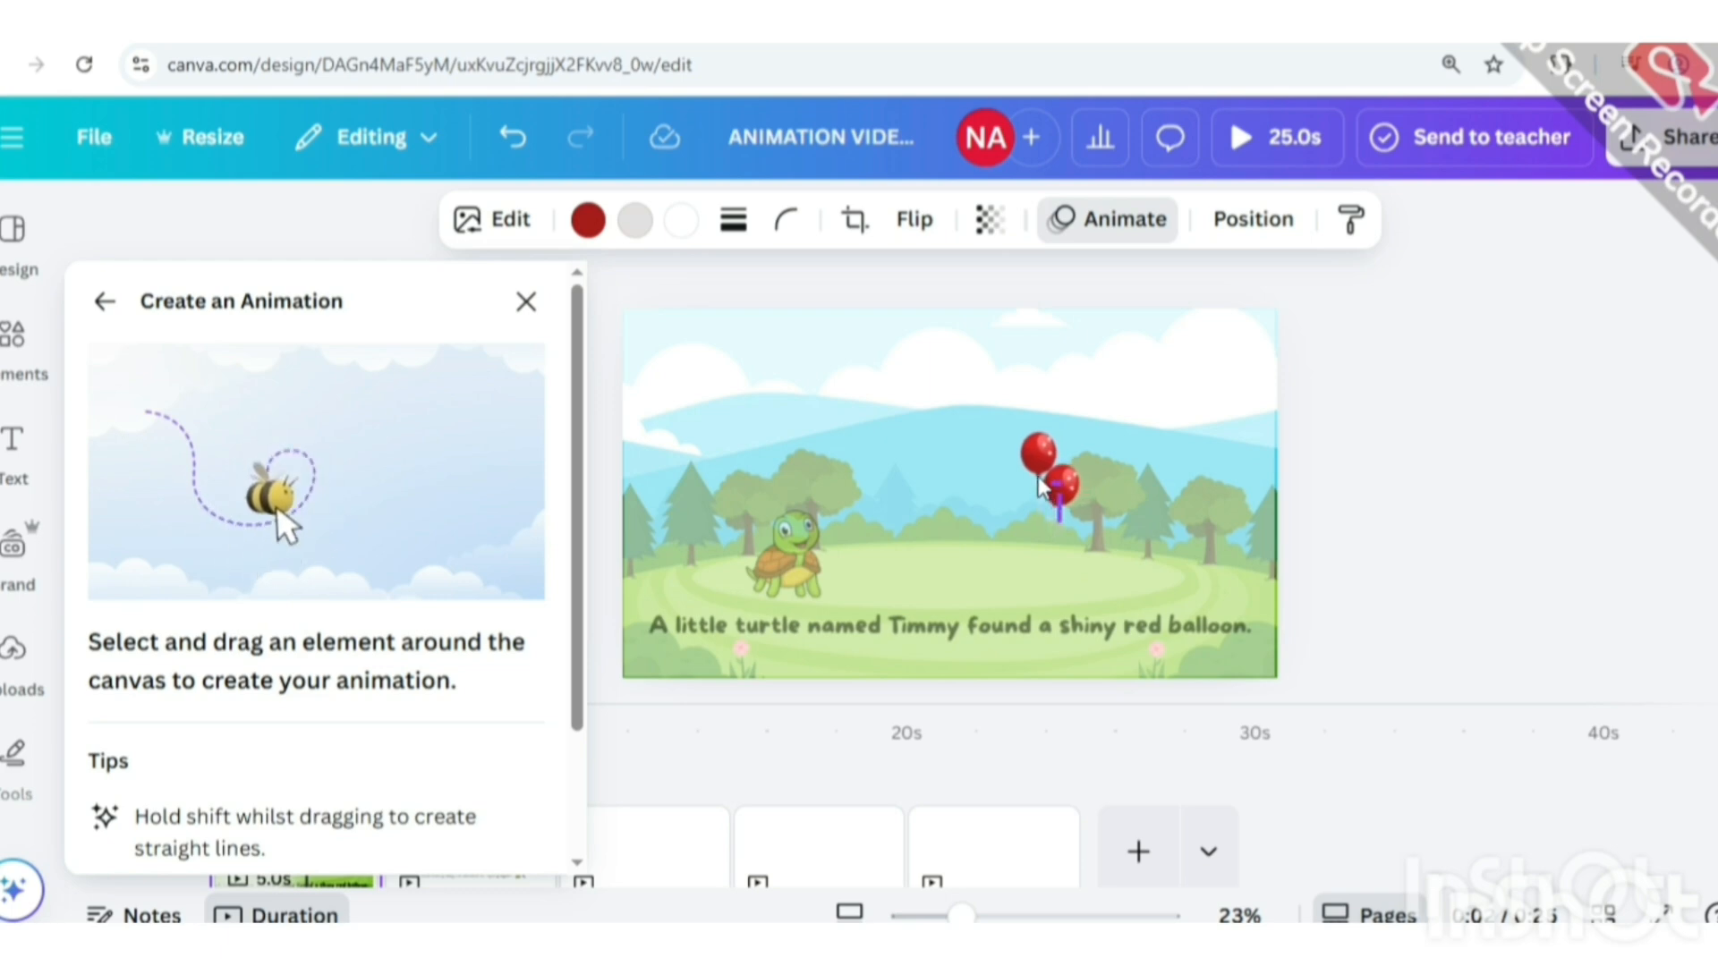
pyautogui.moveTo(1073, 428); pyautogui.dragTo(1048, 393)
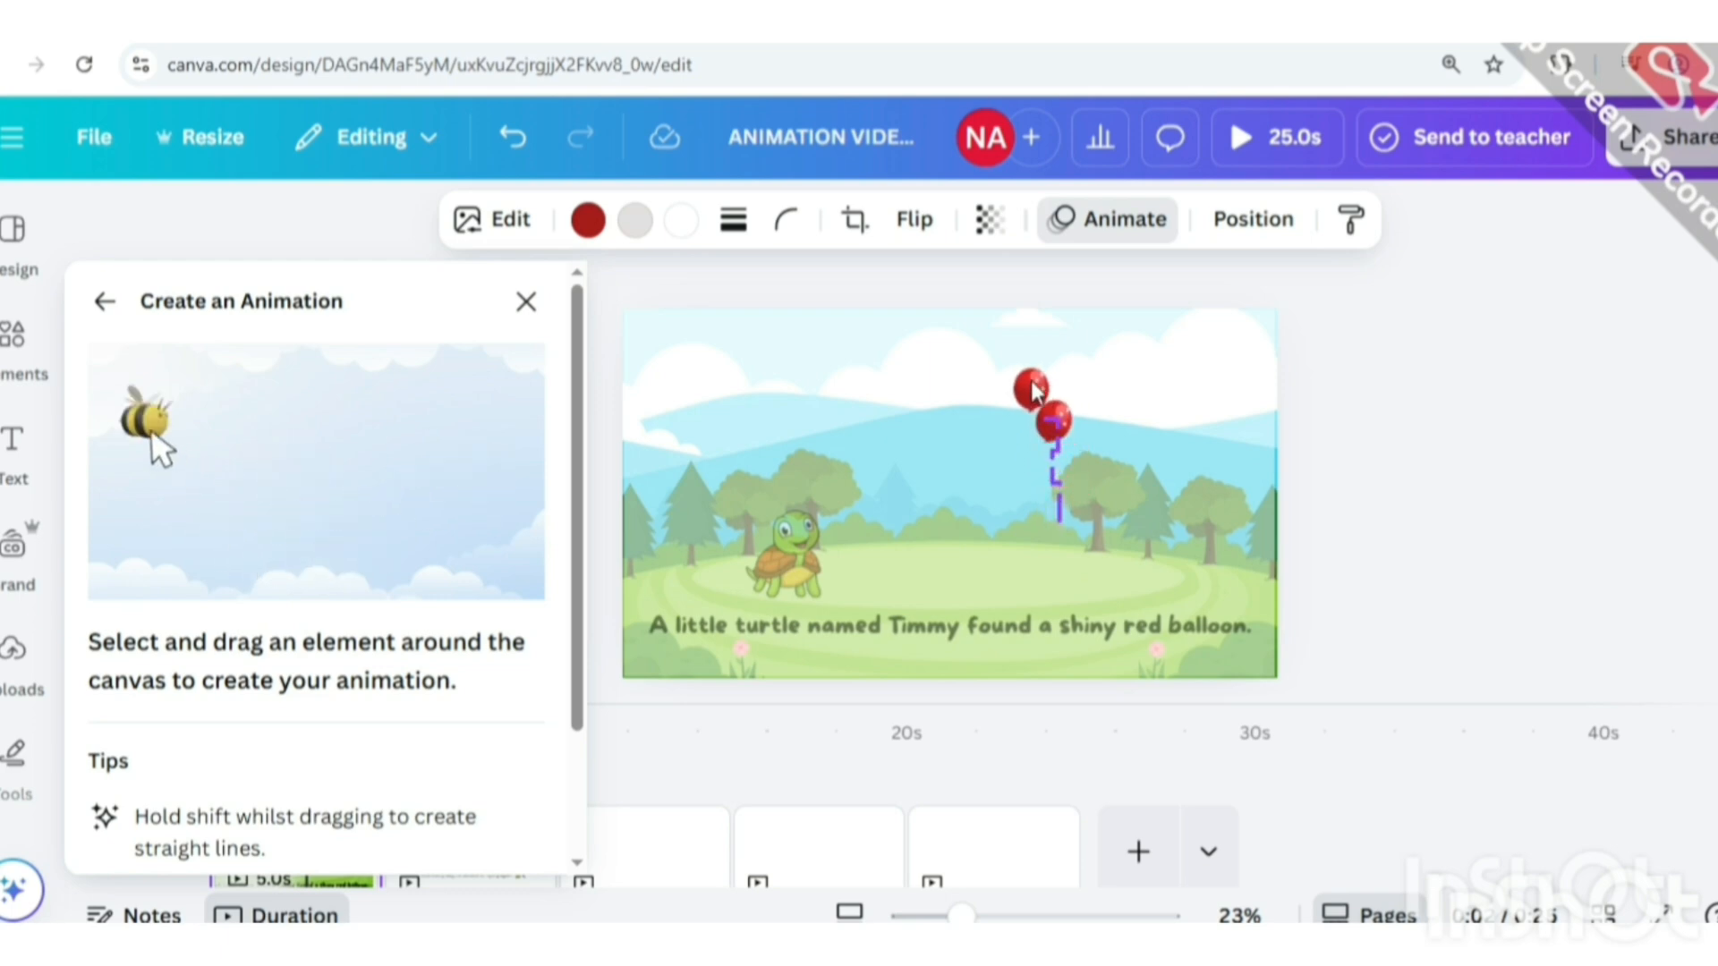
pyautogui.moveTo(1092, 298); pyautogui.dragTo(1093, 300)
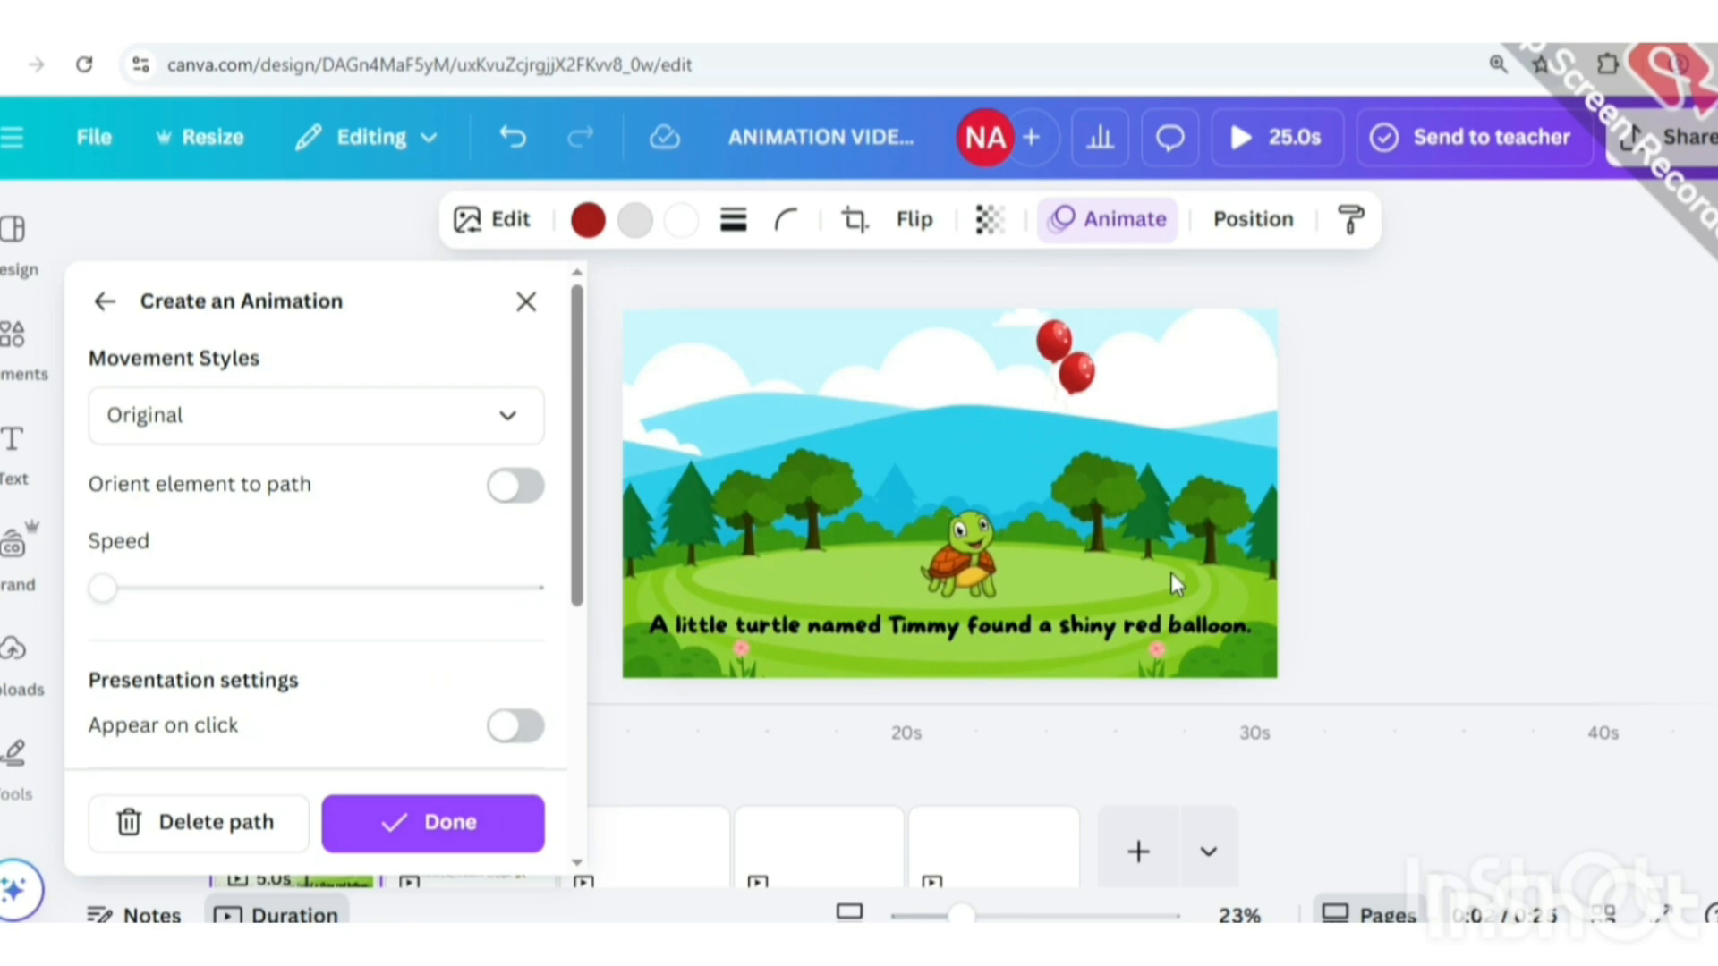
# Delete the turtle's motion path and redraw it as a horizontal path across the clearing towards the balloons.
pyautogui.click(777, 564)
pyautogui.click(224, 821)
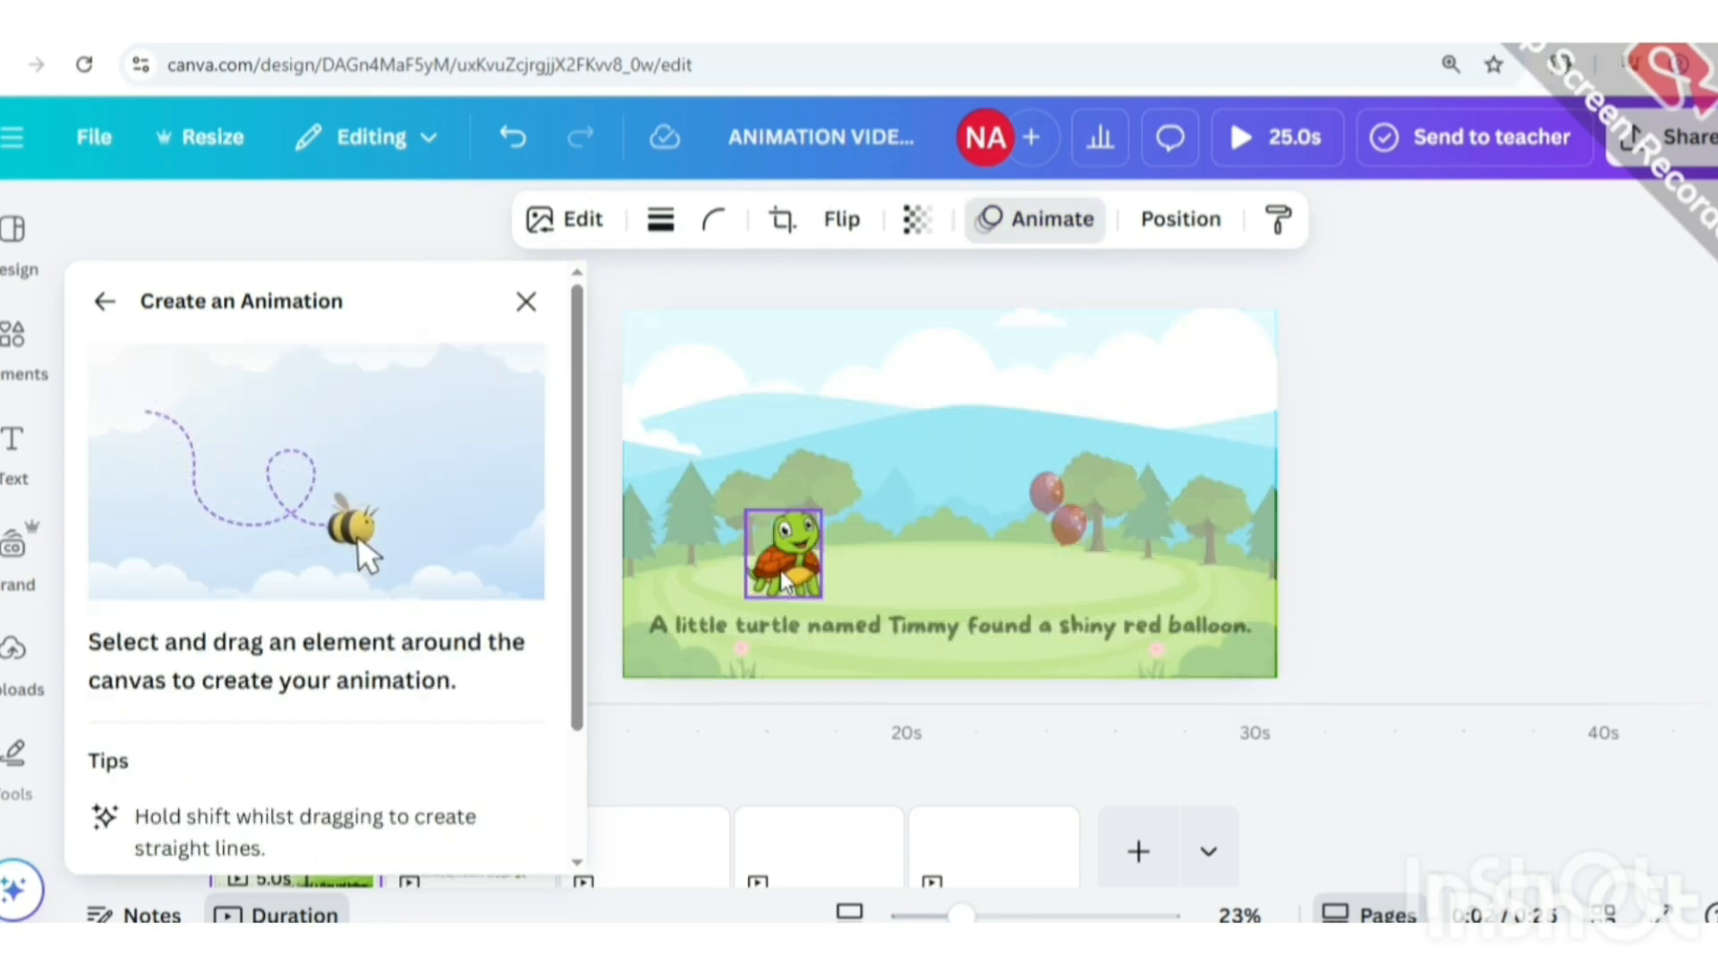
pyautogui.moveTo(783, 582); pyautogui.dragTo(831, 579)
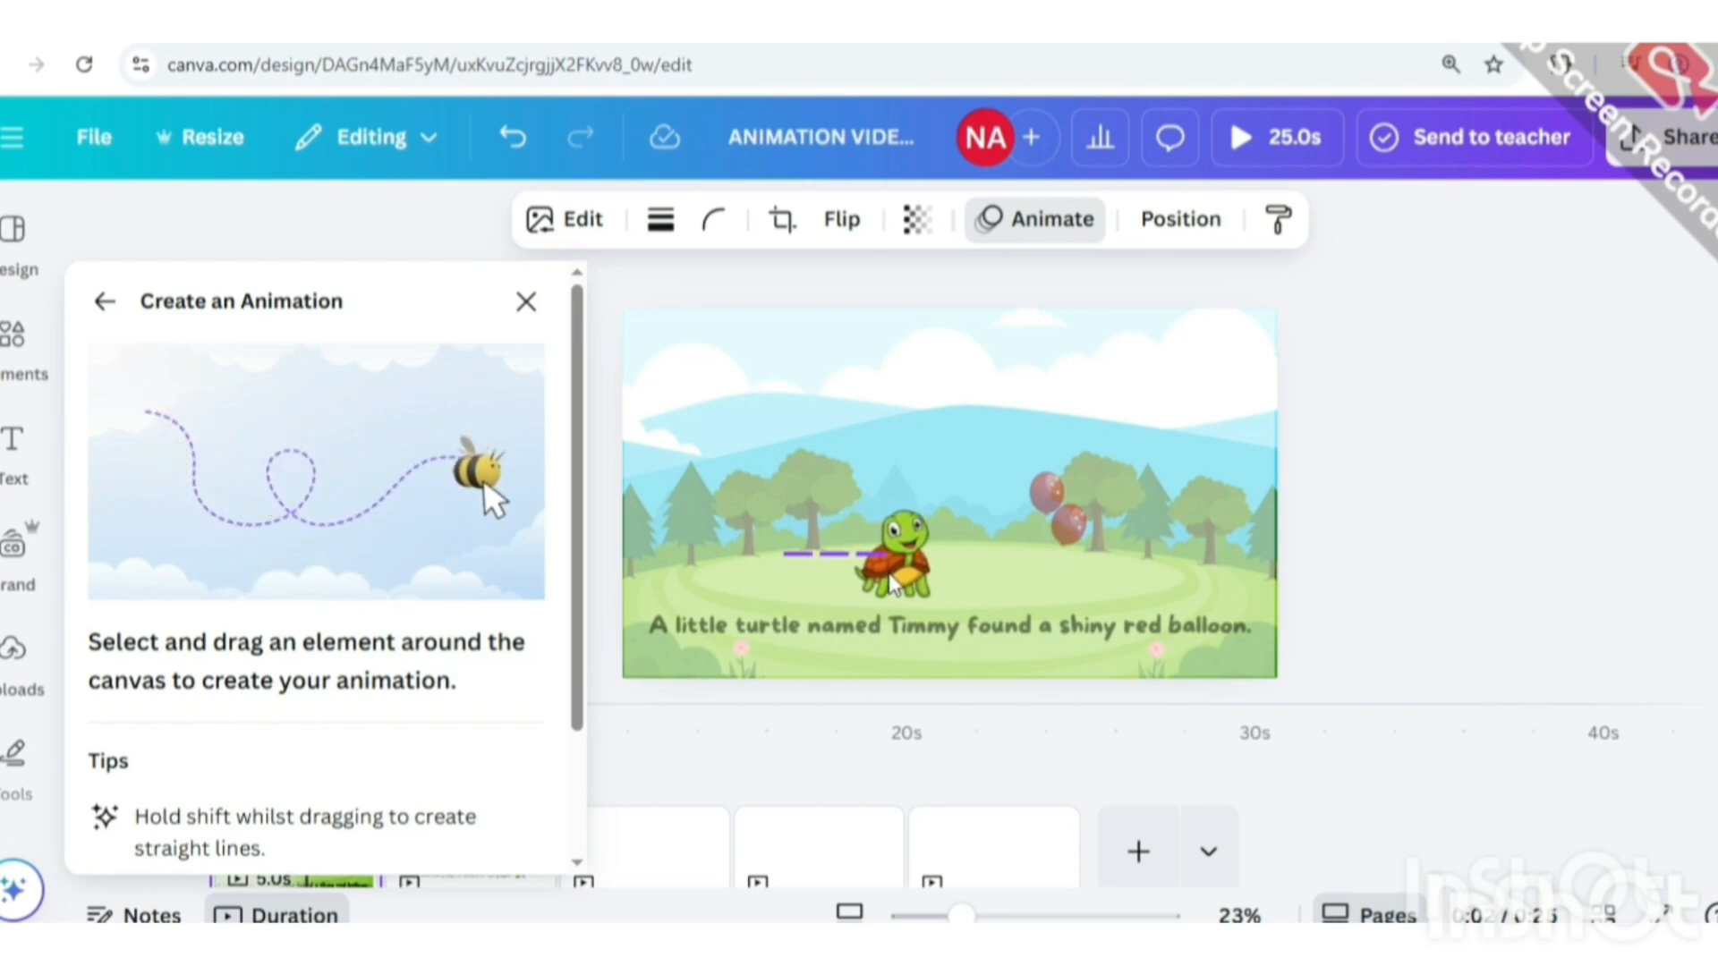
pyautogui.moveTo(892, 583); pyautogui.dragTo(912, 581)
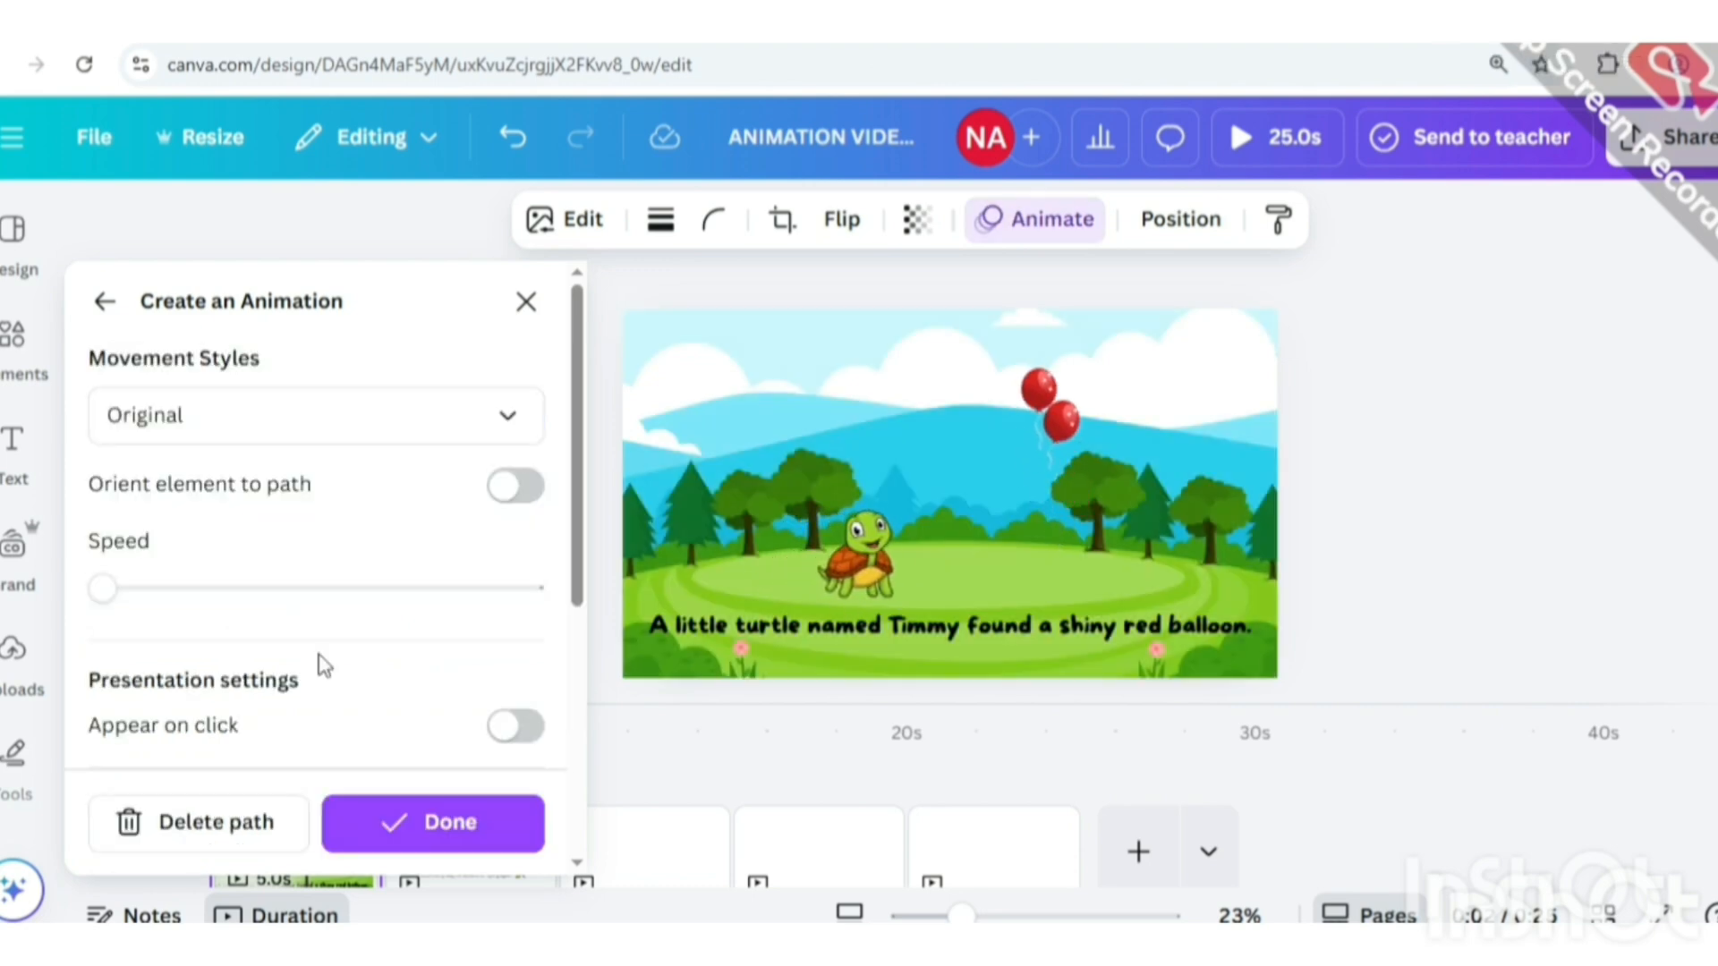
# Try the Steady style on the turtle's new path, then finish the animation with Original movement at the slowest speed.
pyautogui.click(465, 441)
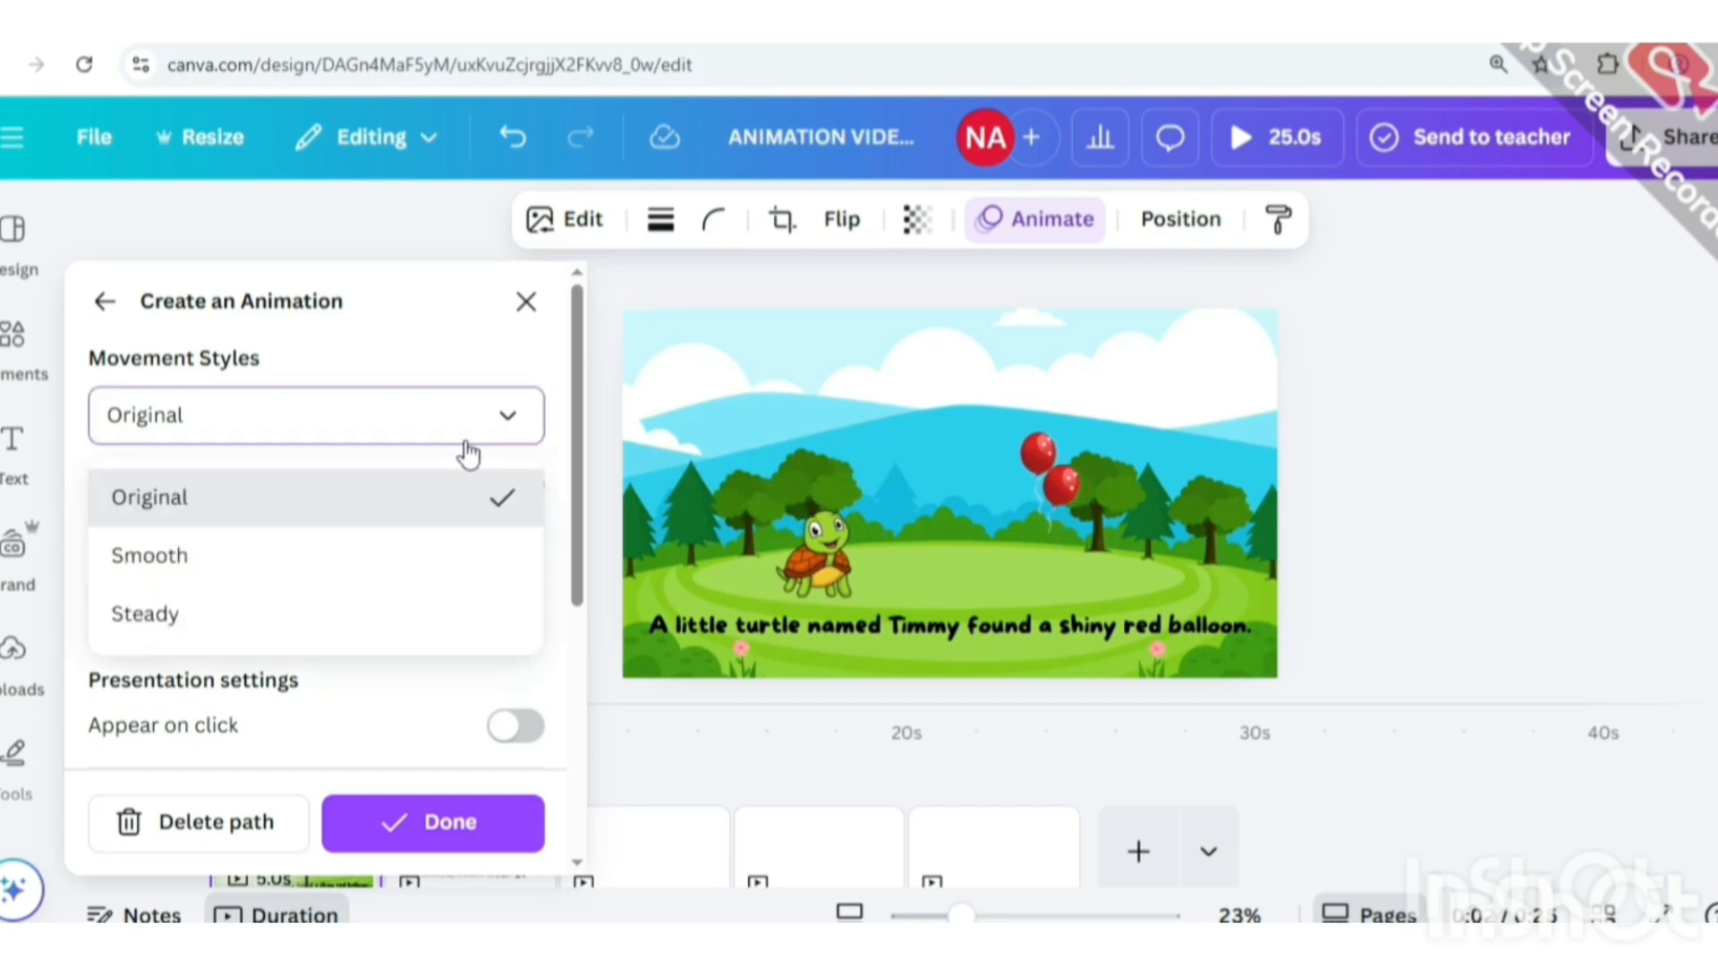
pyautogui.click(195, 619)
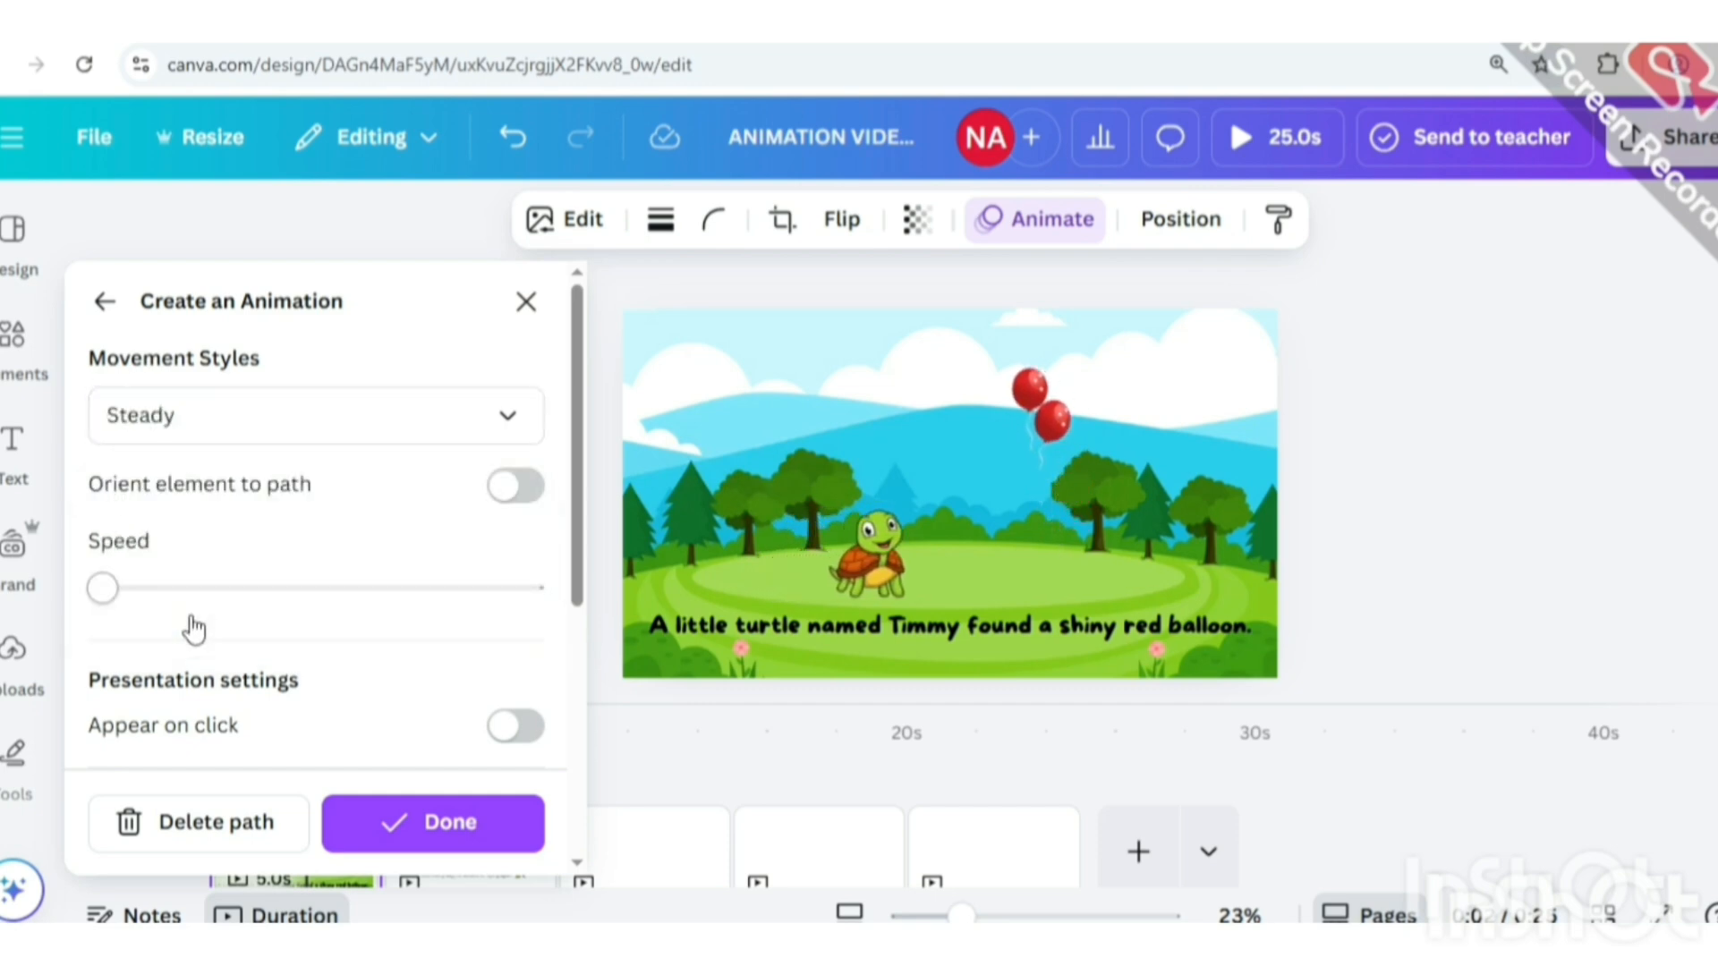
pyautogui.click(198, 422)
pyautogui.click(189, 506)
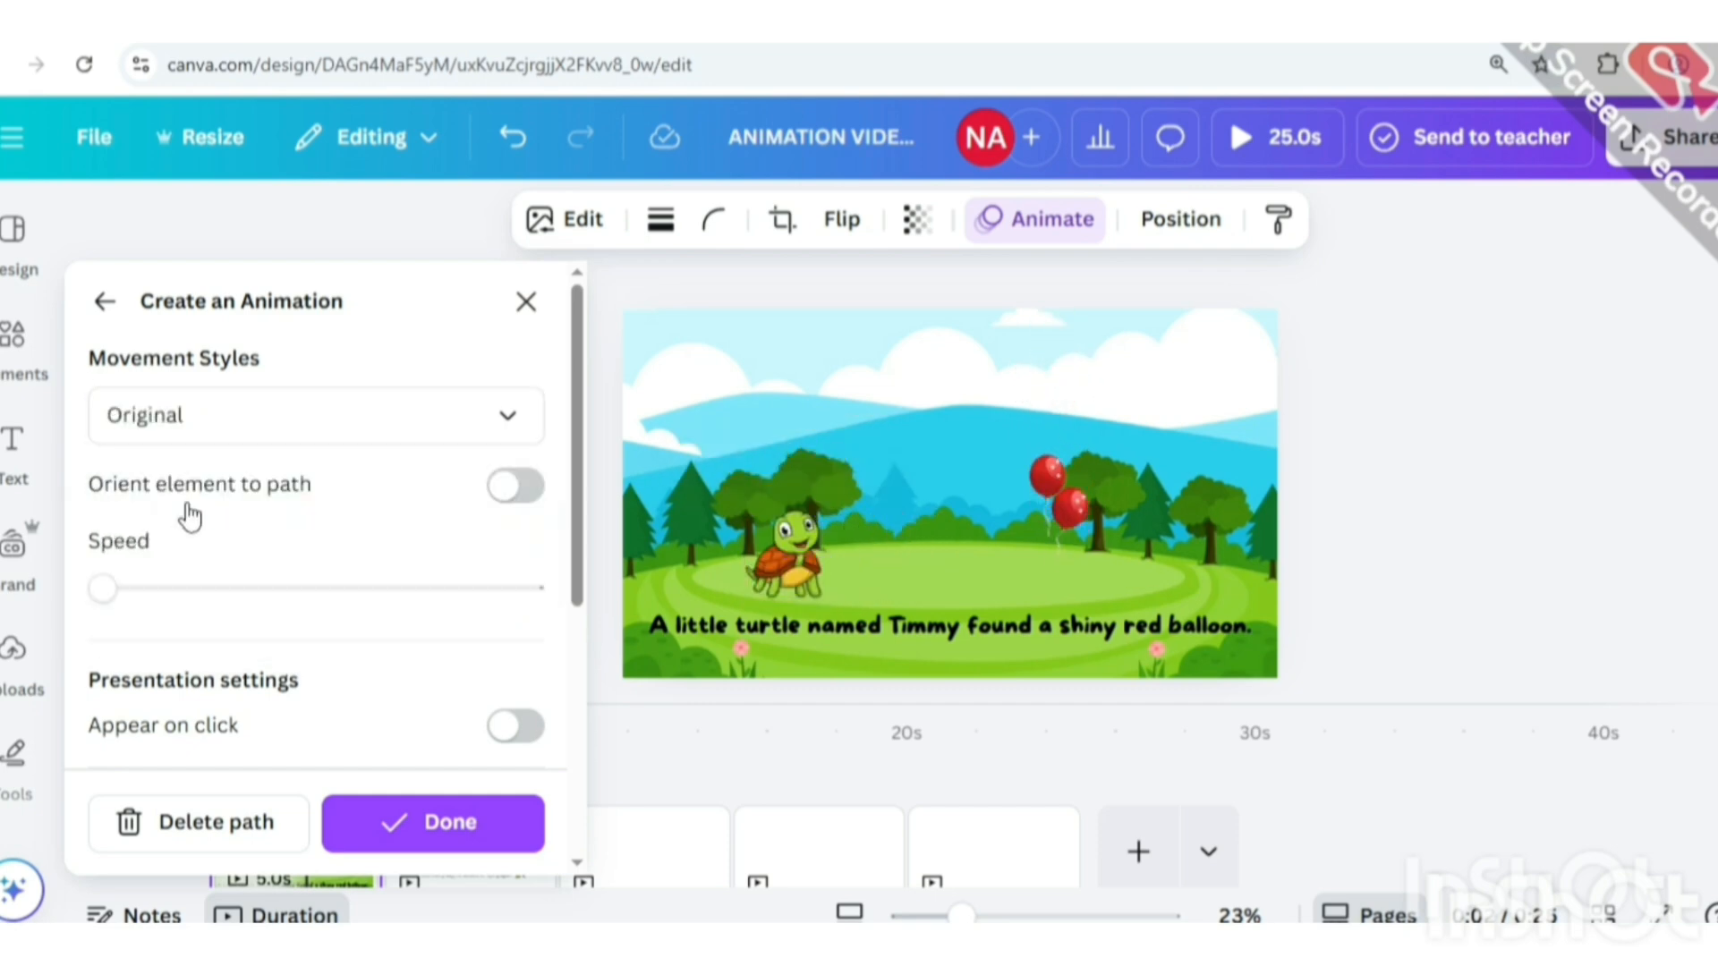
pyautogui.click(99, 591)
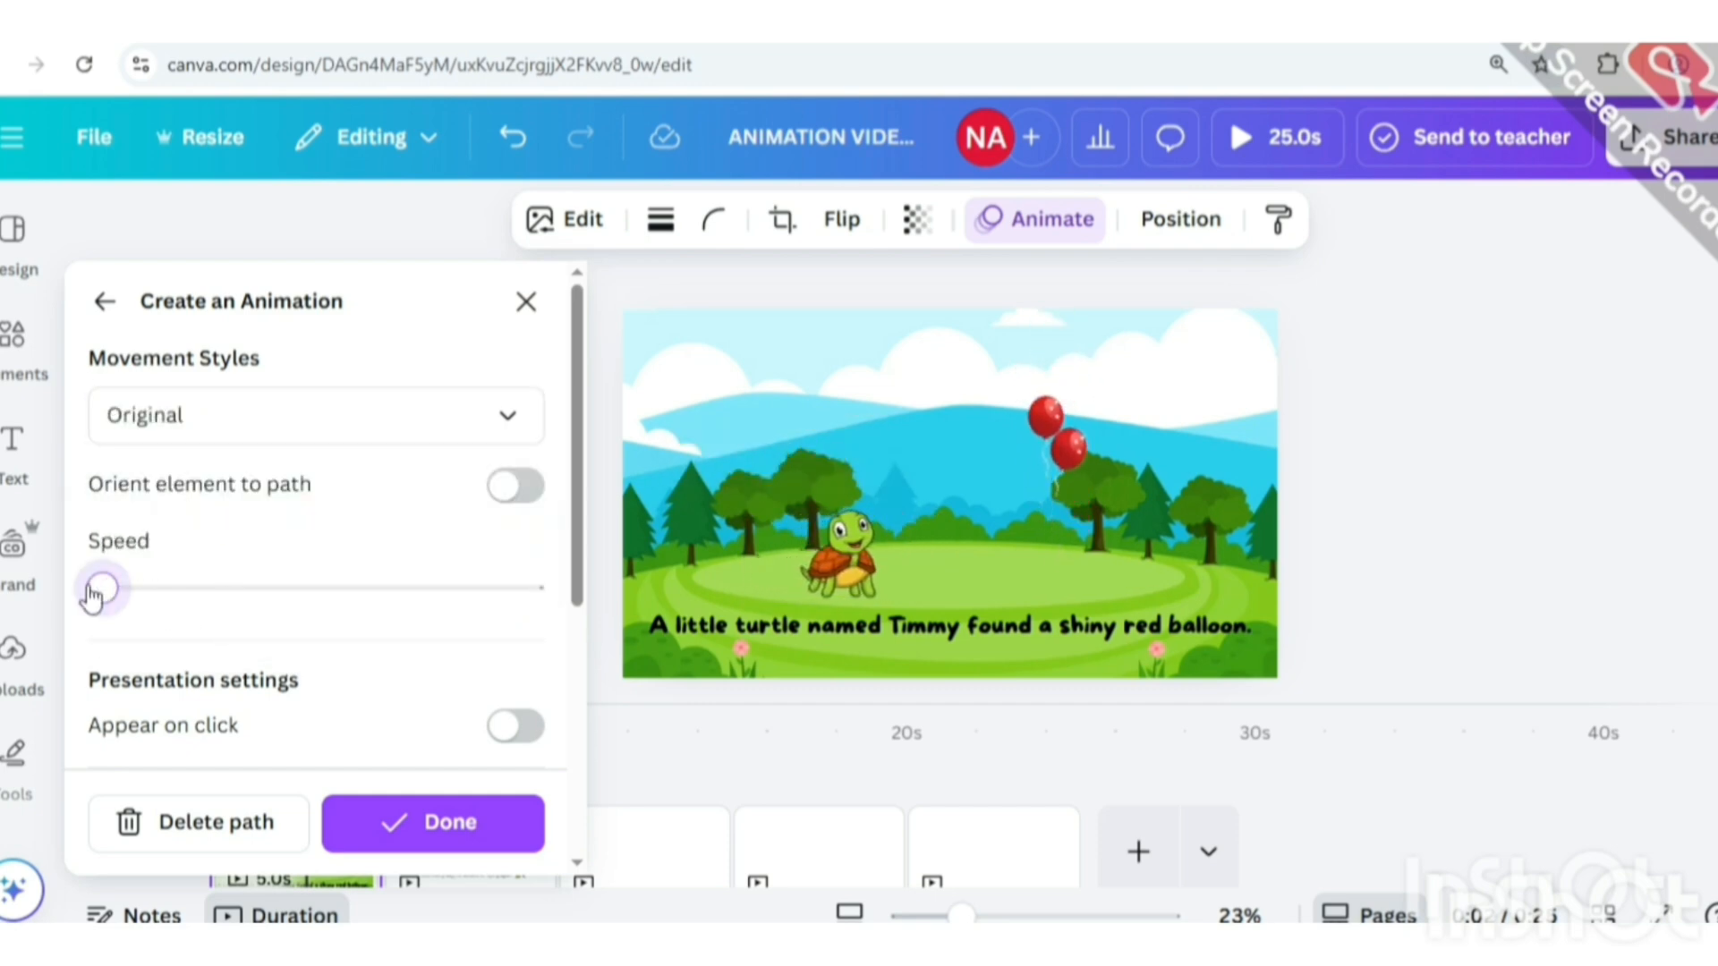
pyautogui.click(421, 823)
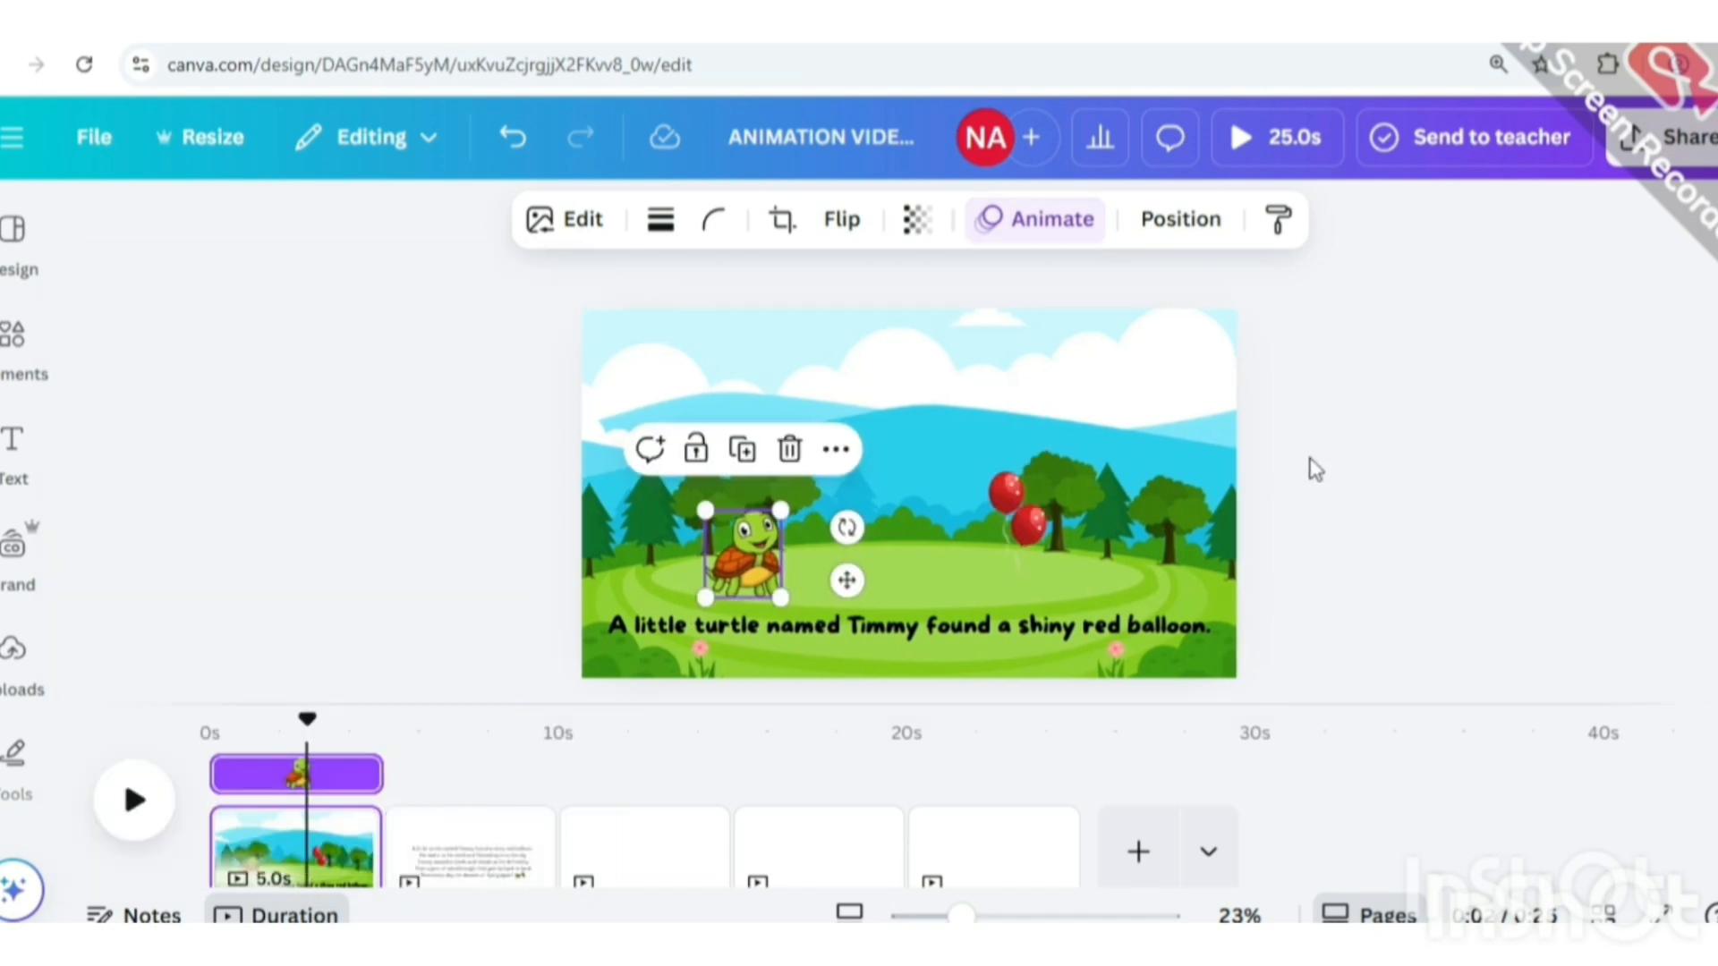
# Copy the story's second line on page 2 and add it as separate text: "He tied it to his shell and floated up into the sky.".
pyautogui.click(455, 850)
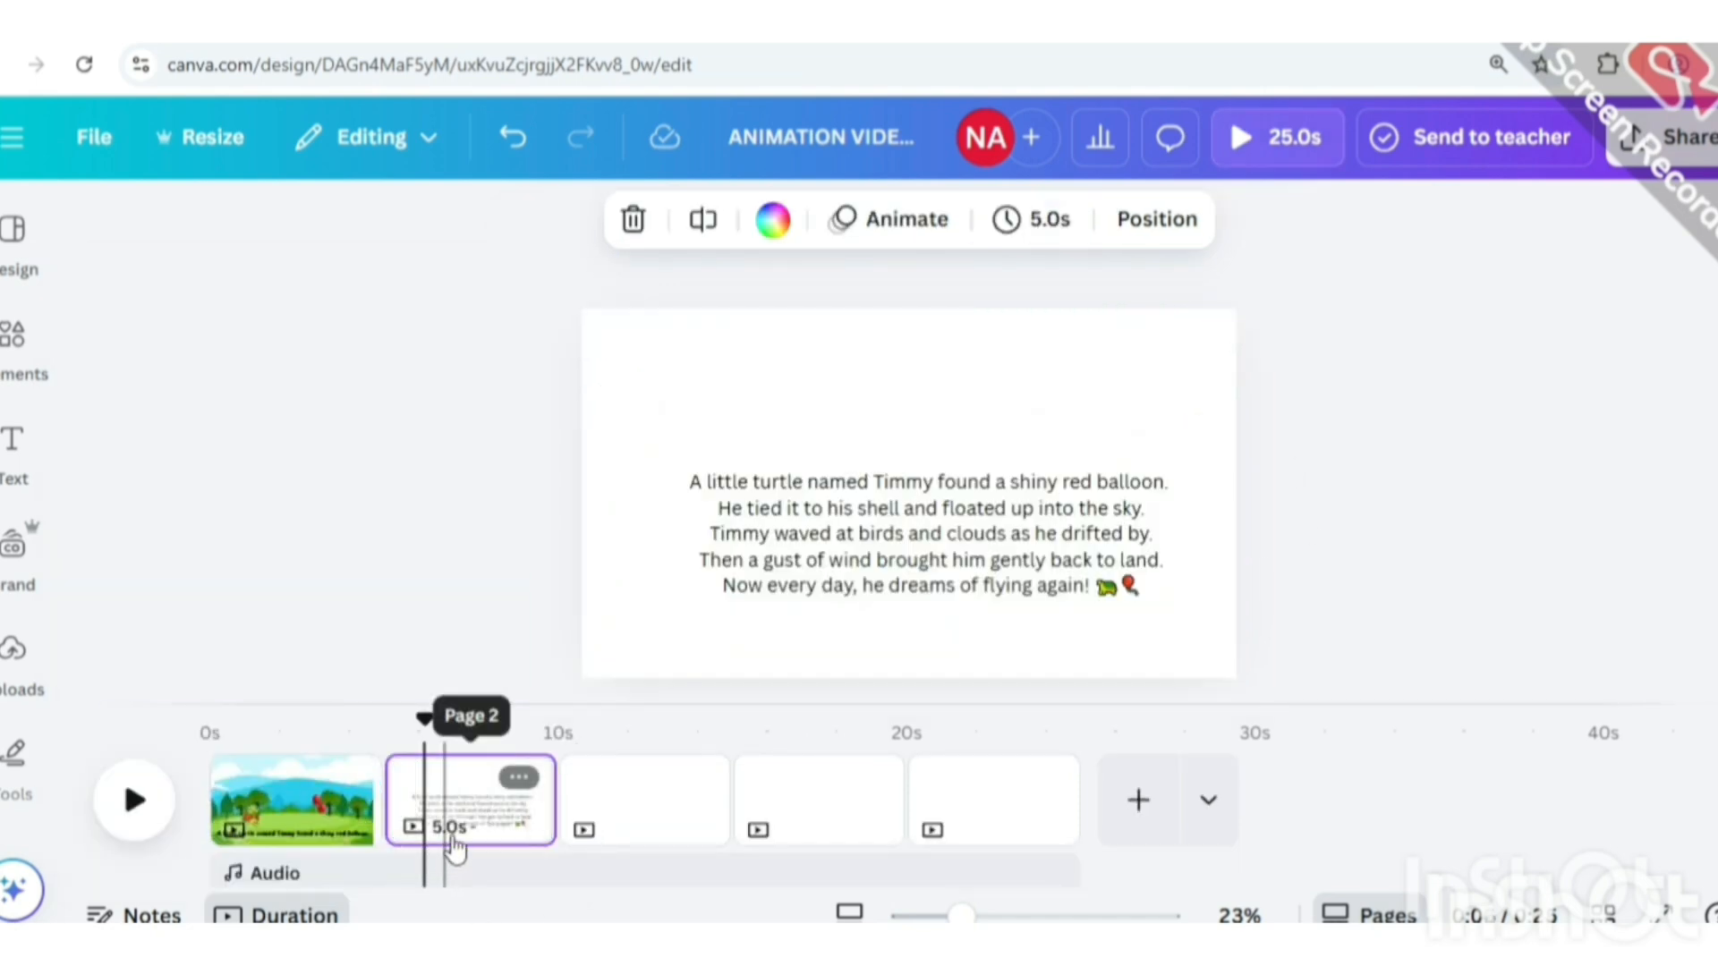
pyautogui.click(727, 517)
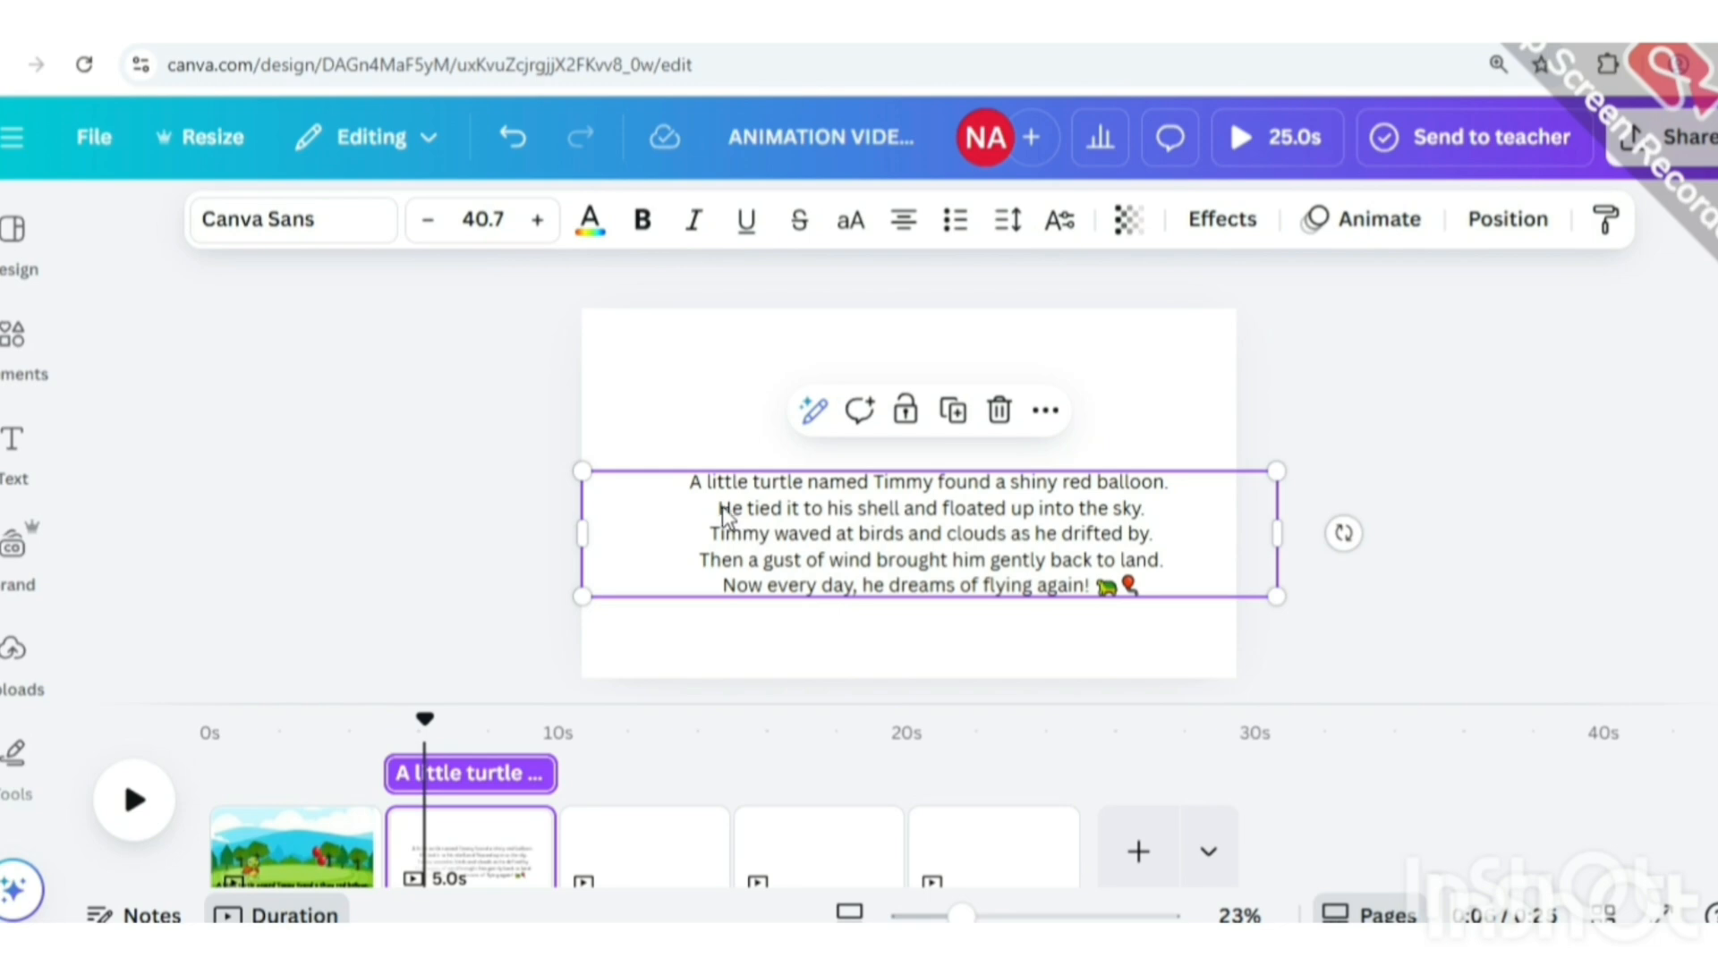
pyautogui.doubleClick(723, 530)
pyautogui.moveTo(719, 508); pyautogui.dragTo(744, 511)
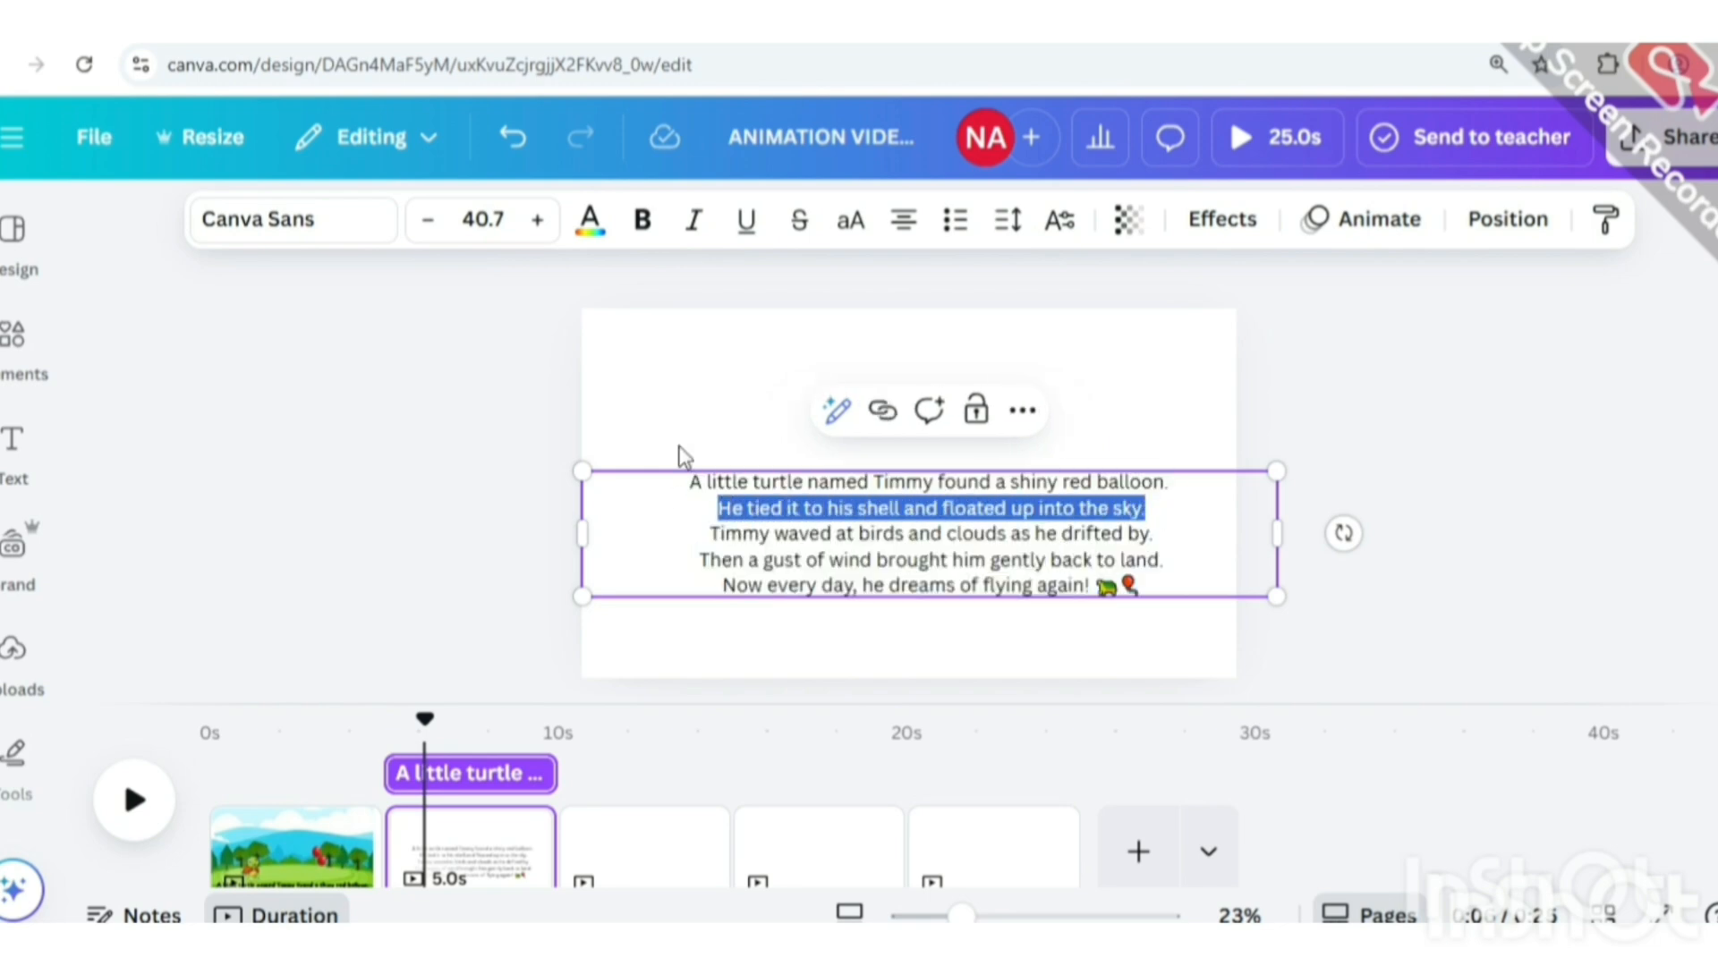
pyautogui.click(695, 410)
pyautogui.write('He tied it to his shell and floated up into the sky.')
# Move the full five-line story text block from page 2 to page 3.
pyautogui.moveTo(921, 575); pyautogui.dragTo(922, 495)
pyautogui.moveTo(1005, 581); pyautogui.dragTo(665, 839)
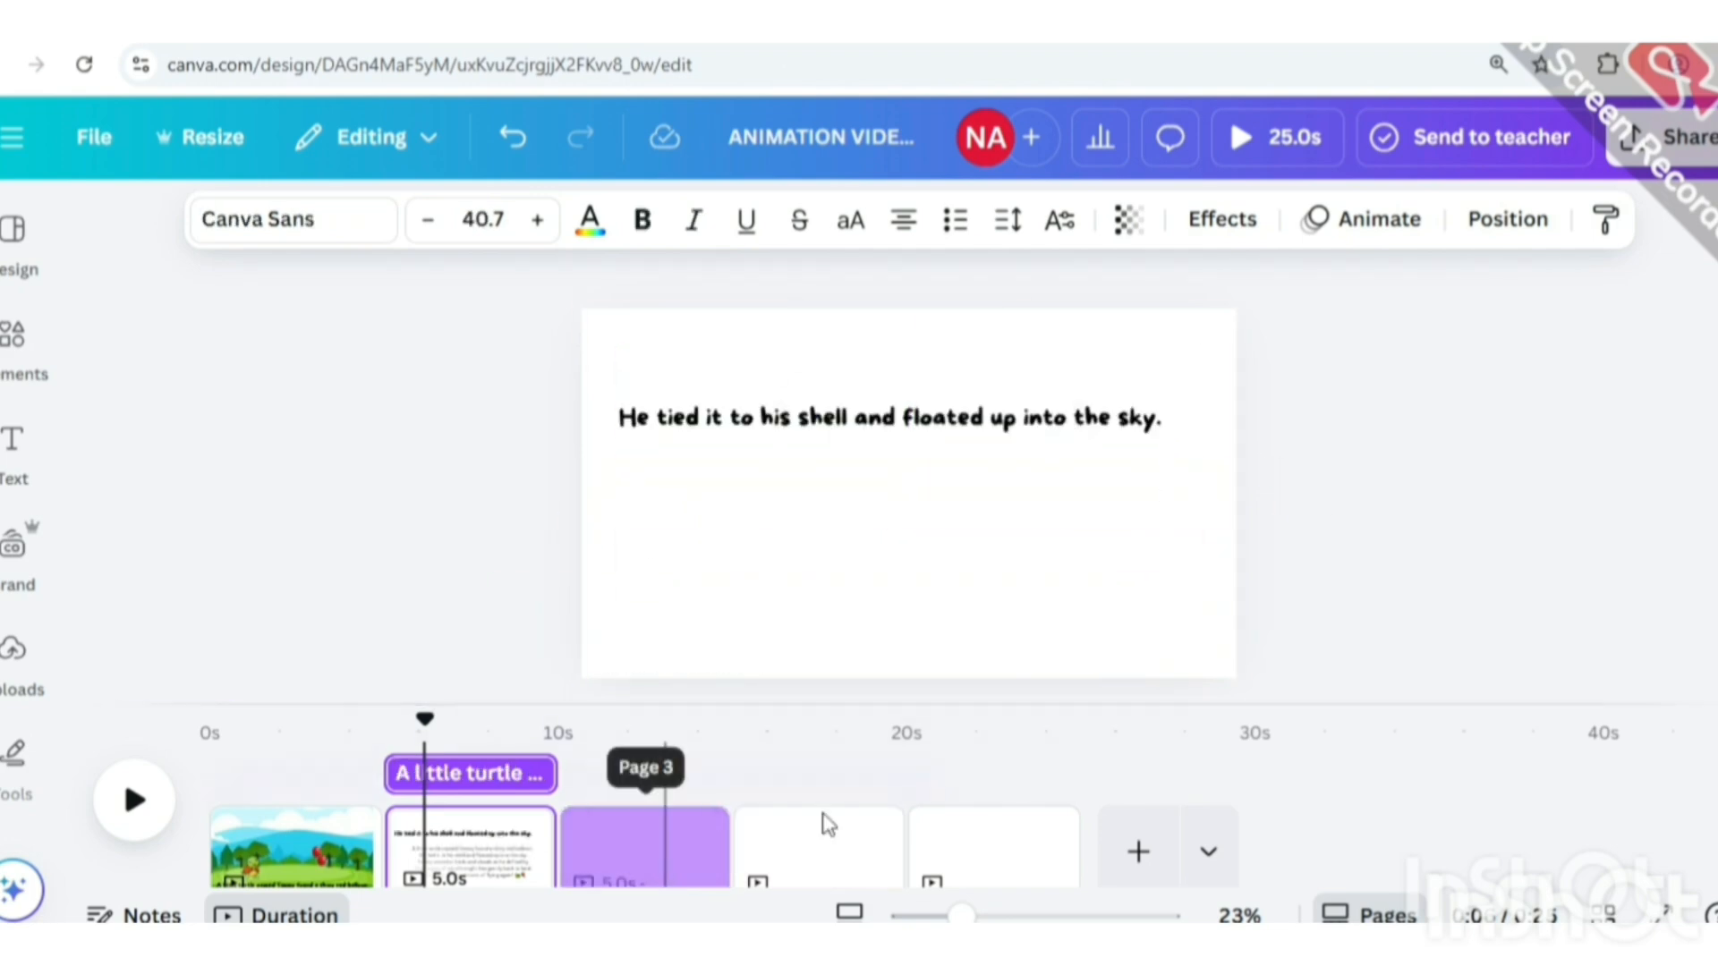
pyautogui.moveTo(829, 824); pyautogui.dragTo(829, 824)
# Move the second-line caption on page 2 down to the page's lower edge.
pyautogui.click(490, 812)
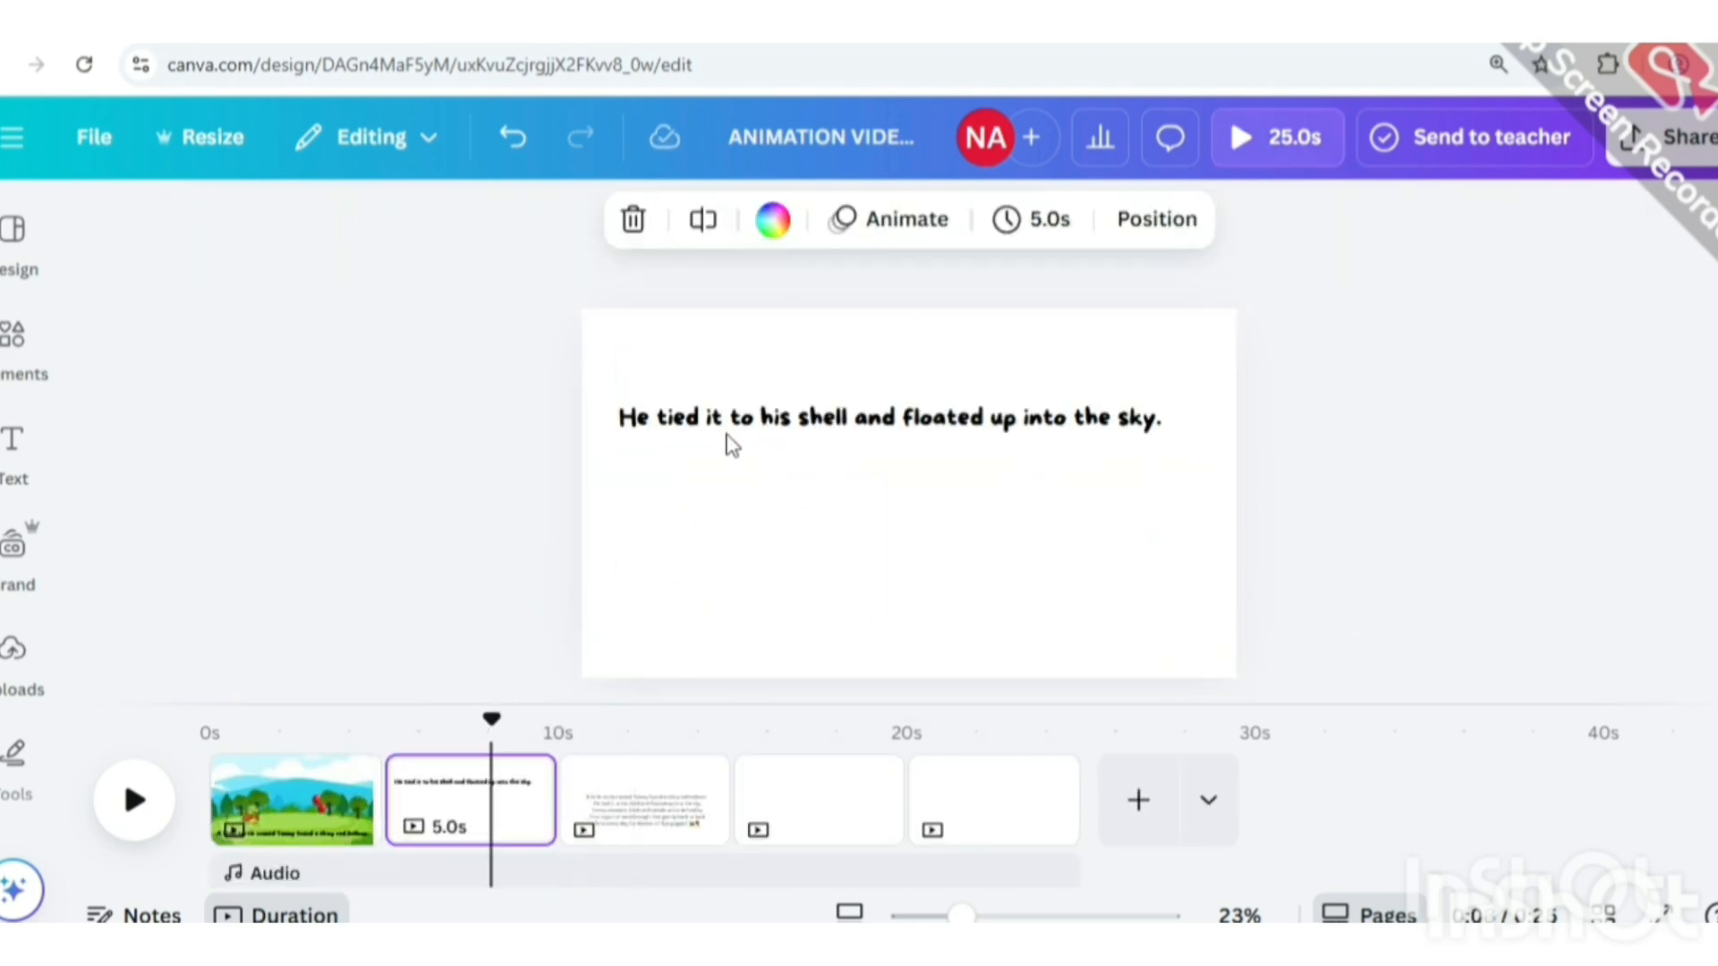
pyautogui.click(1052, 441)
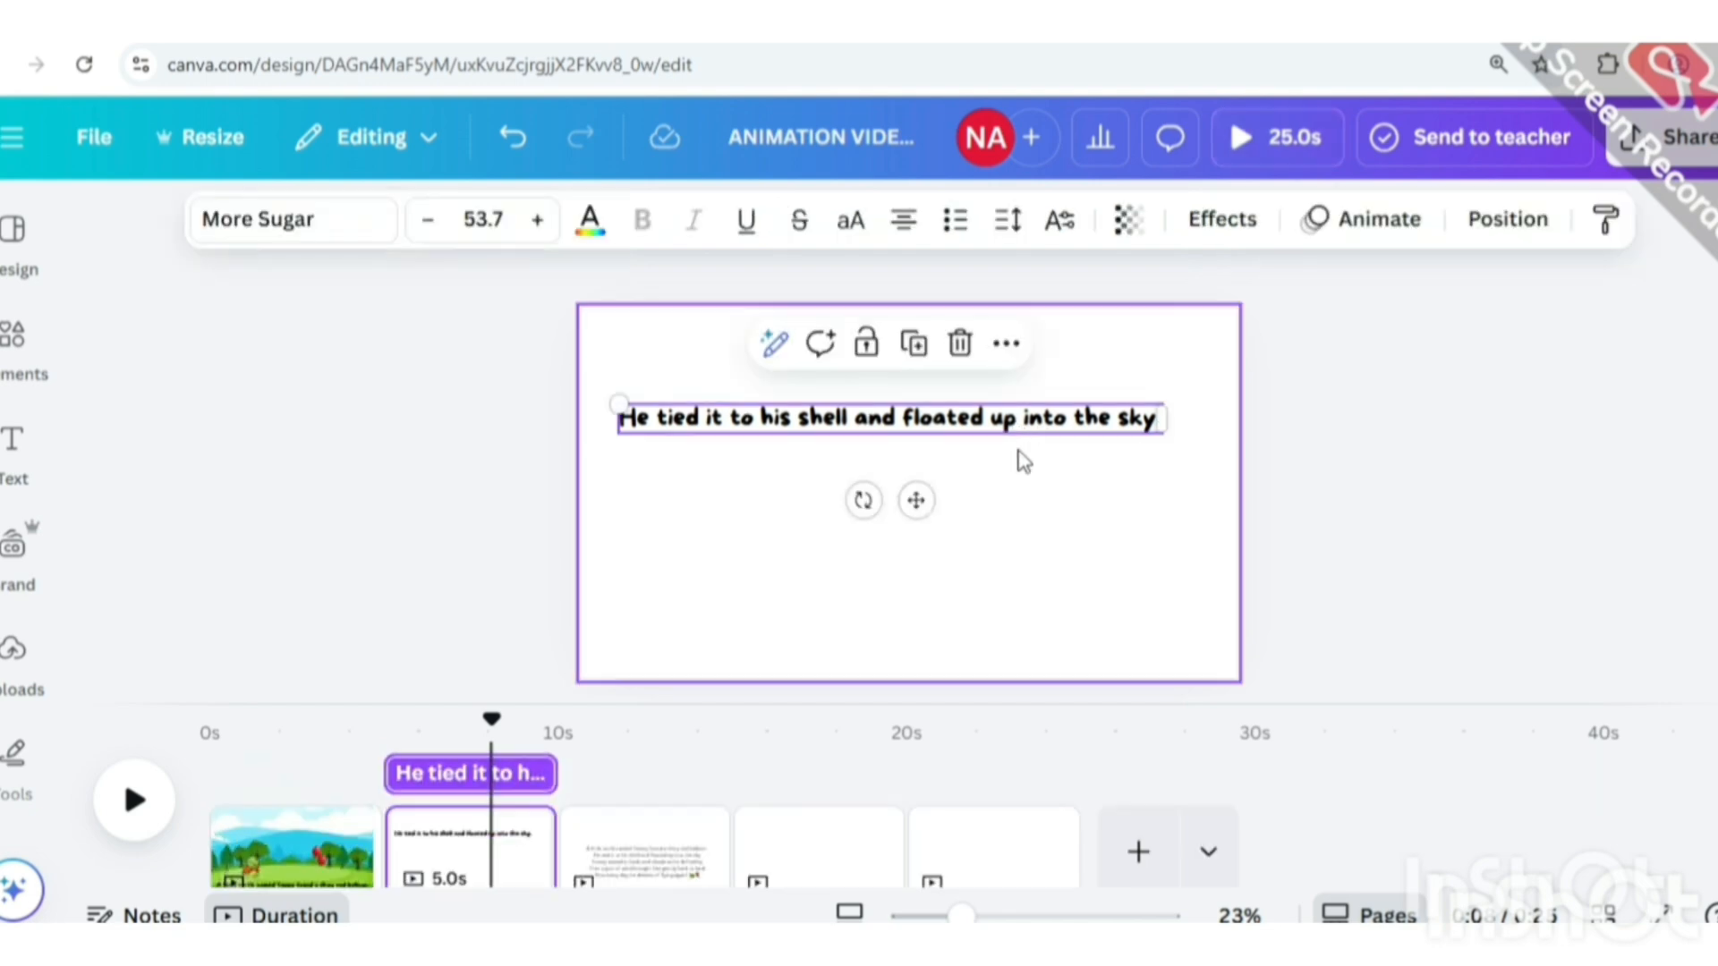
pyautogui.moveTo(939, 433); pyautogui.dragTo(941, 604)
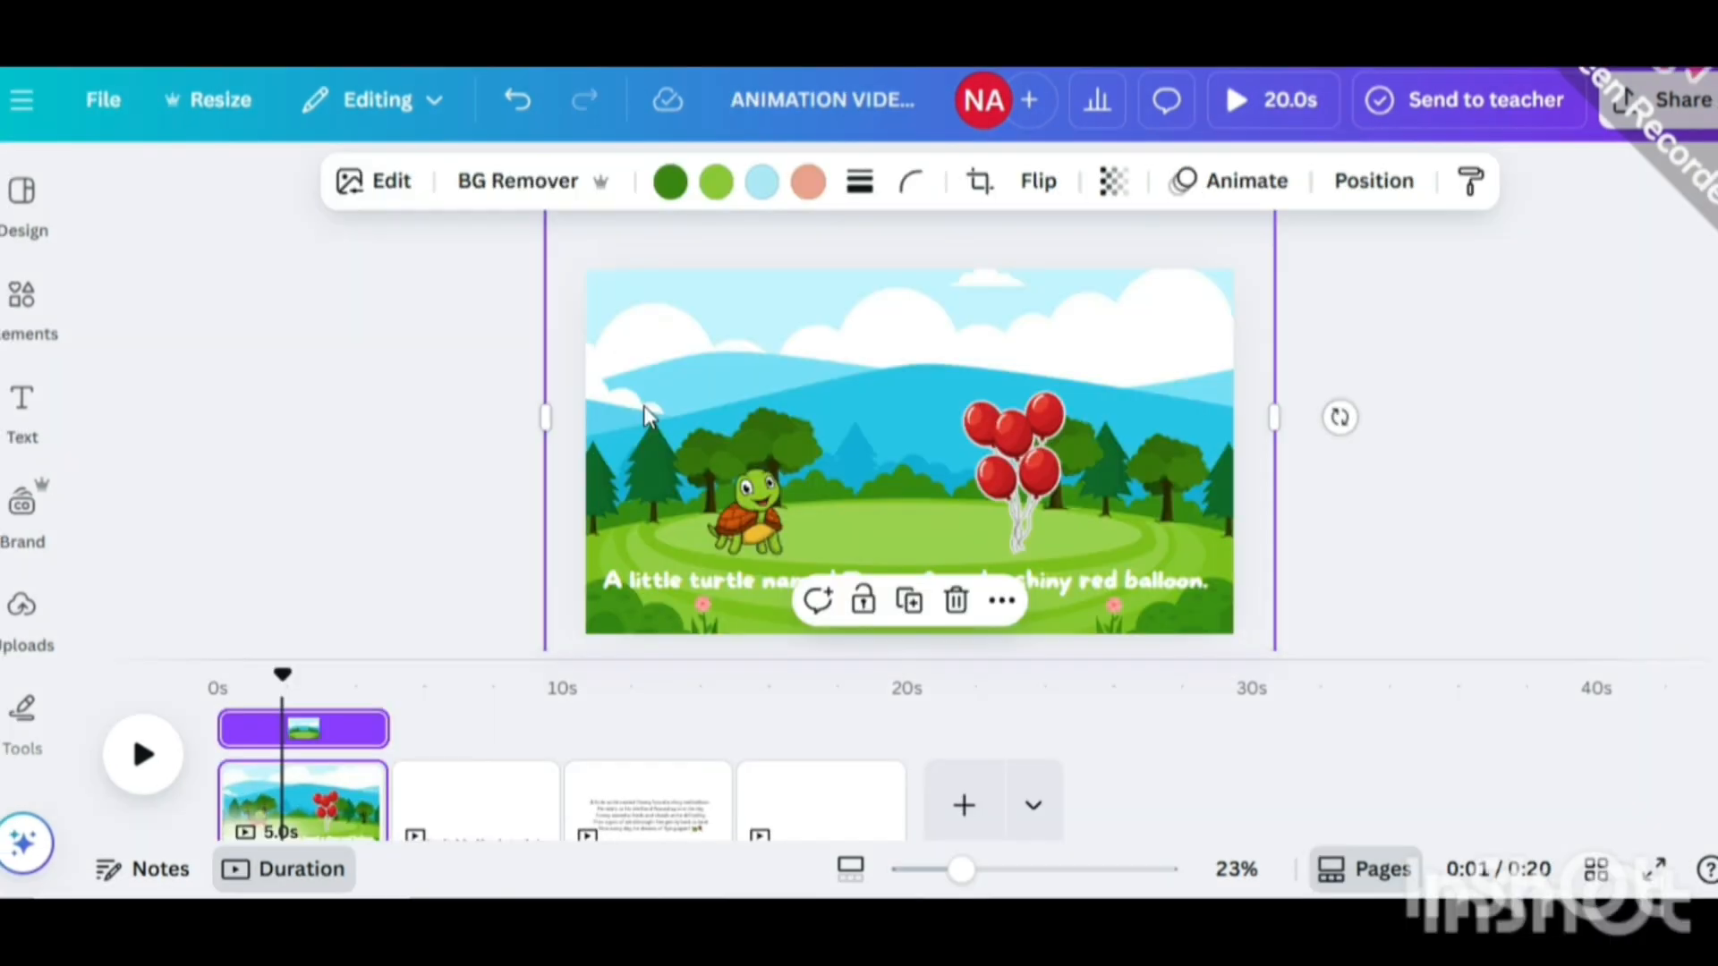
# Paste the forest clearing background from page 1 onto page 2 and arrange it behind the caption.
pyautogui.click(475, 792)
pyautogui.click(775, 502)
pyautogui.hotkey('ctrl', 'v')
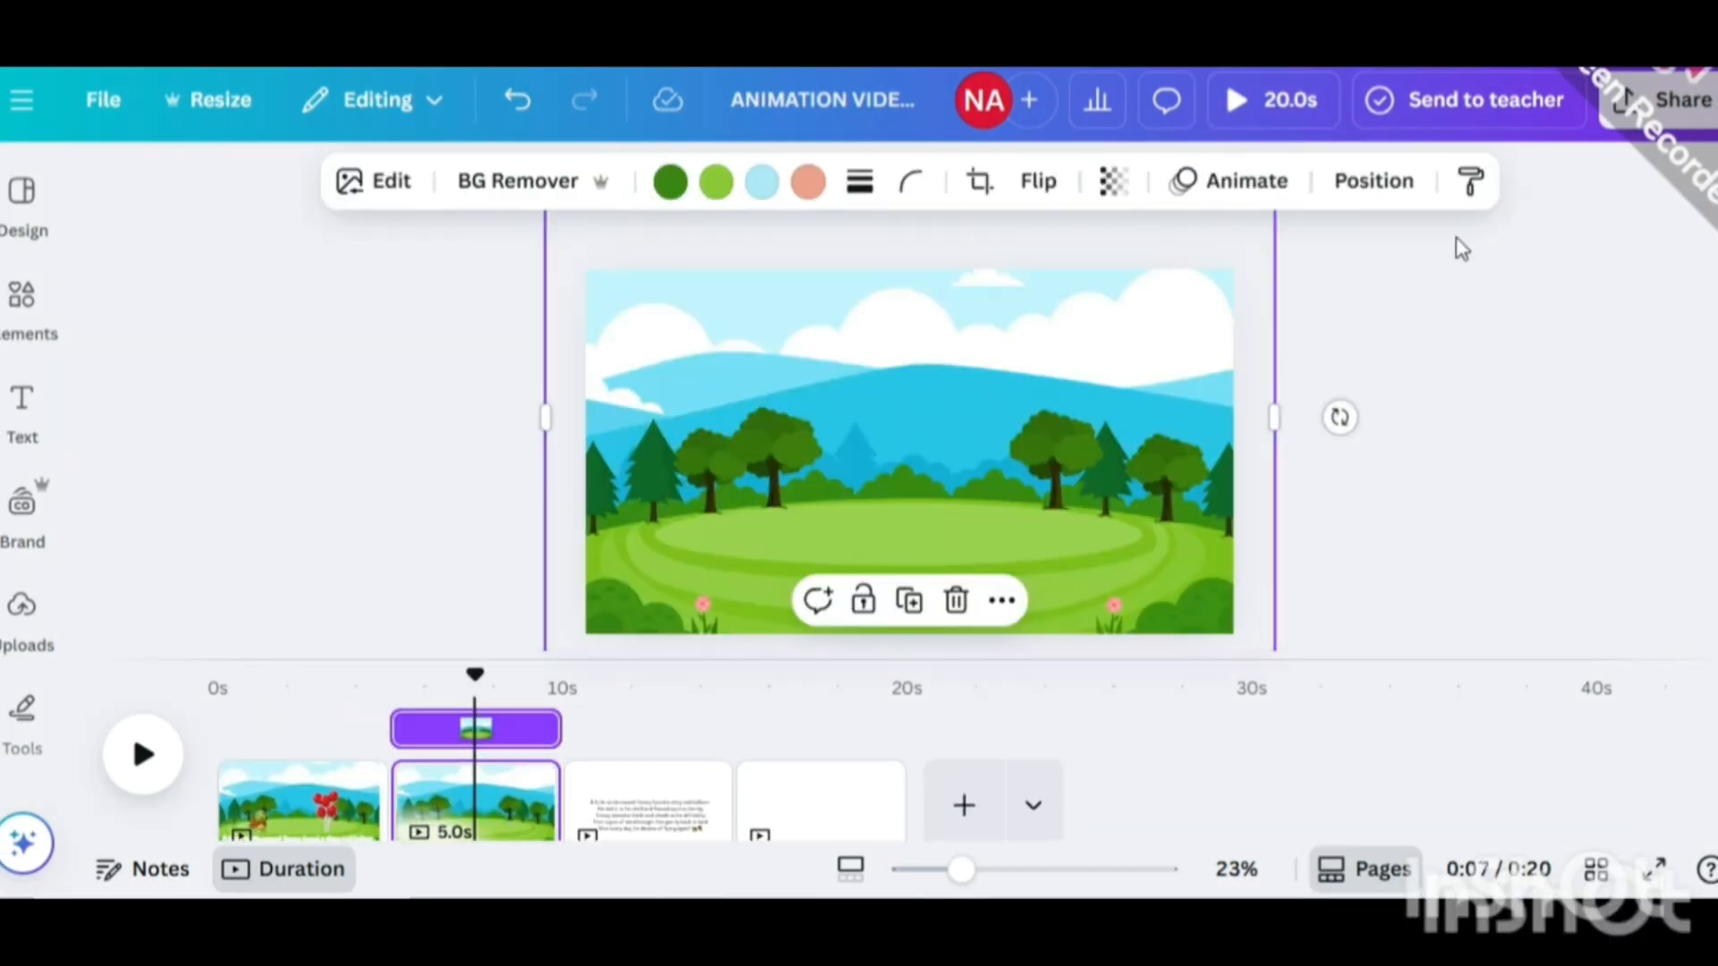
pyautogui.click(1361, 211)
pyautogui.click(491, 491)
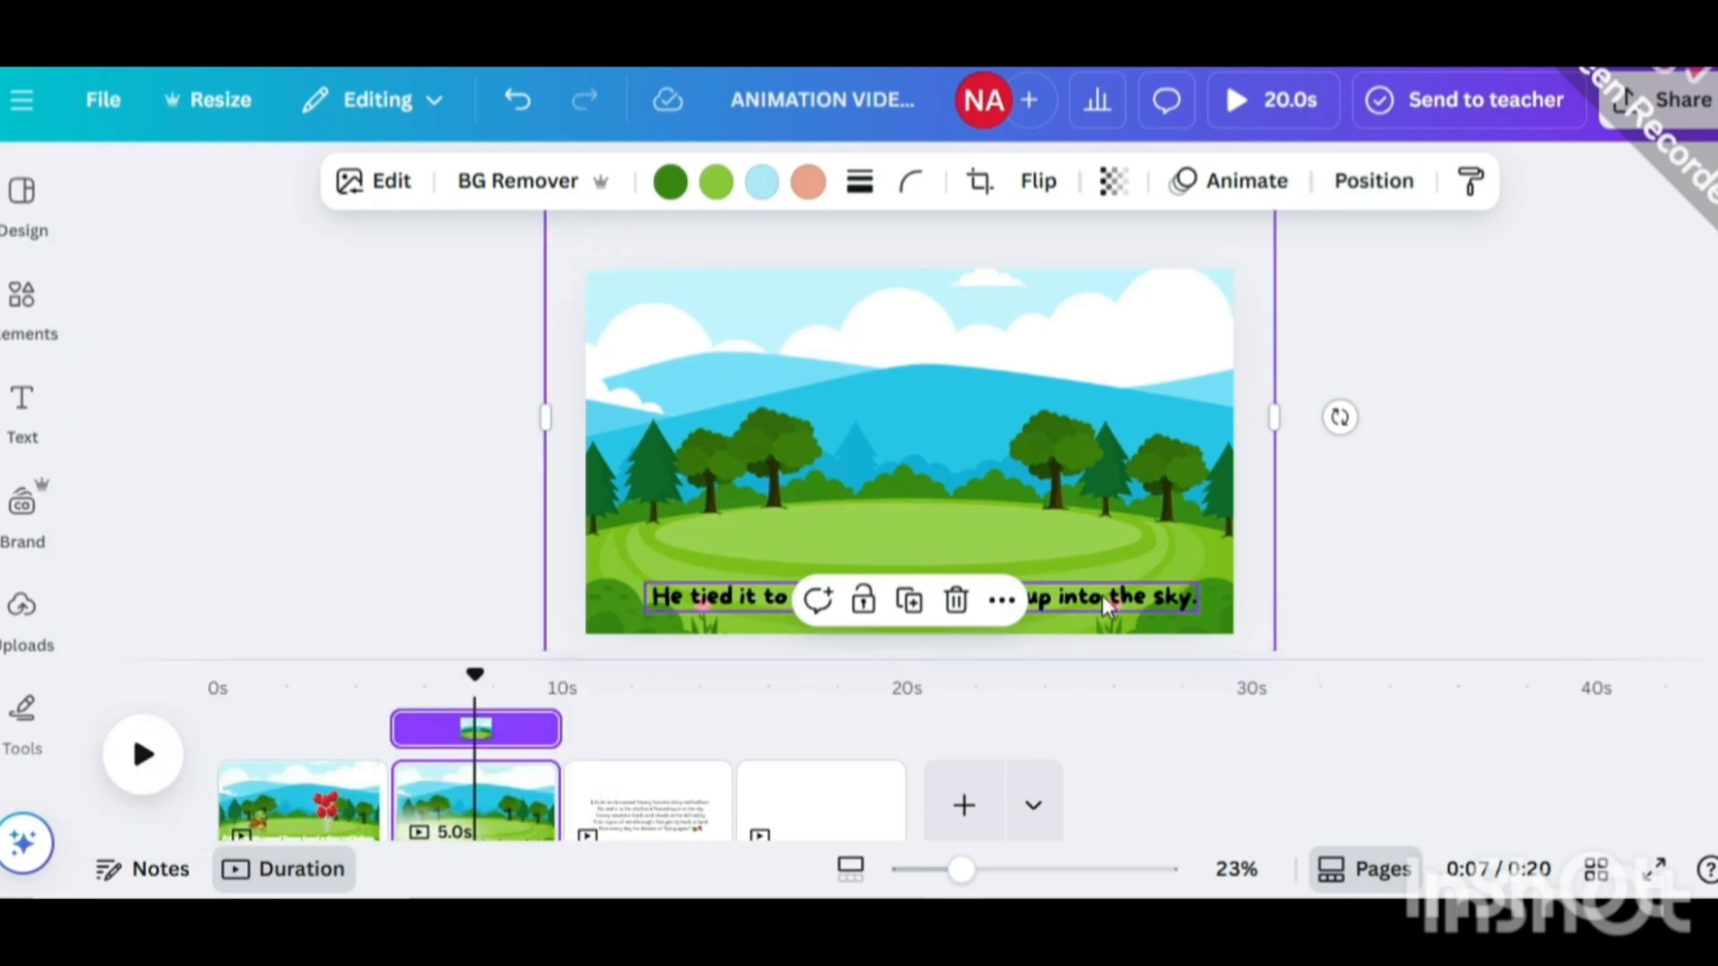
# Change the page 2 caption's text color to white.
pyautogui.click(1108, 606)
pyautogui.click(603, 196)
pyautogui.click(283, 475)
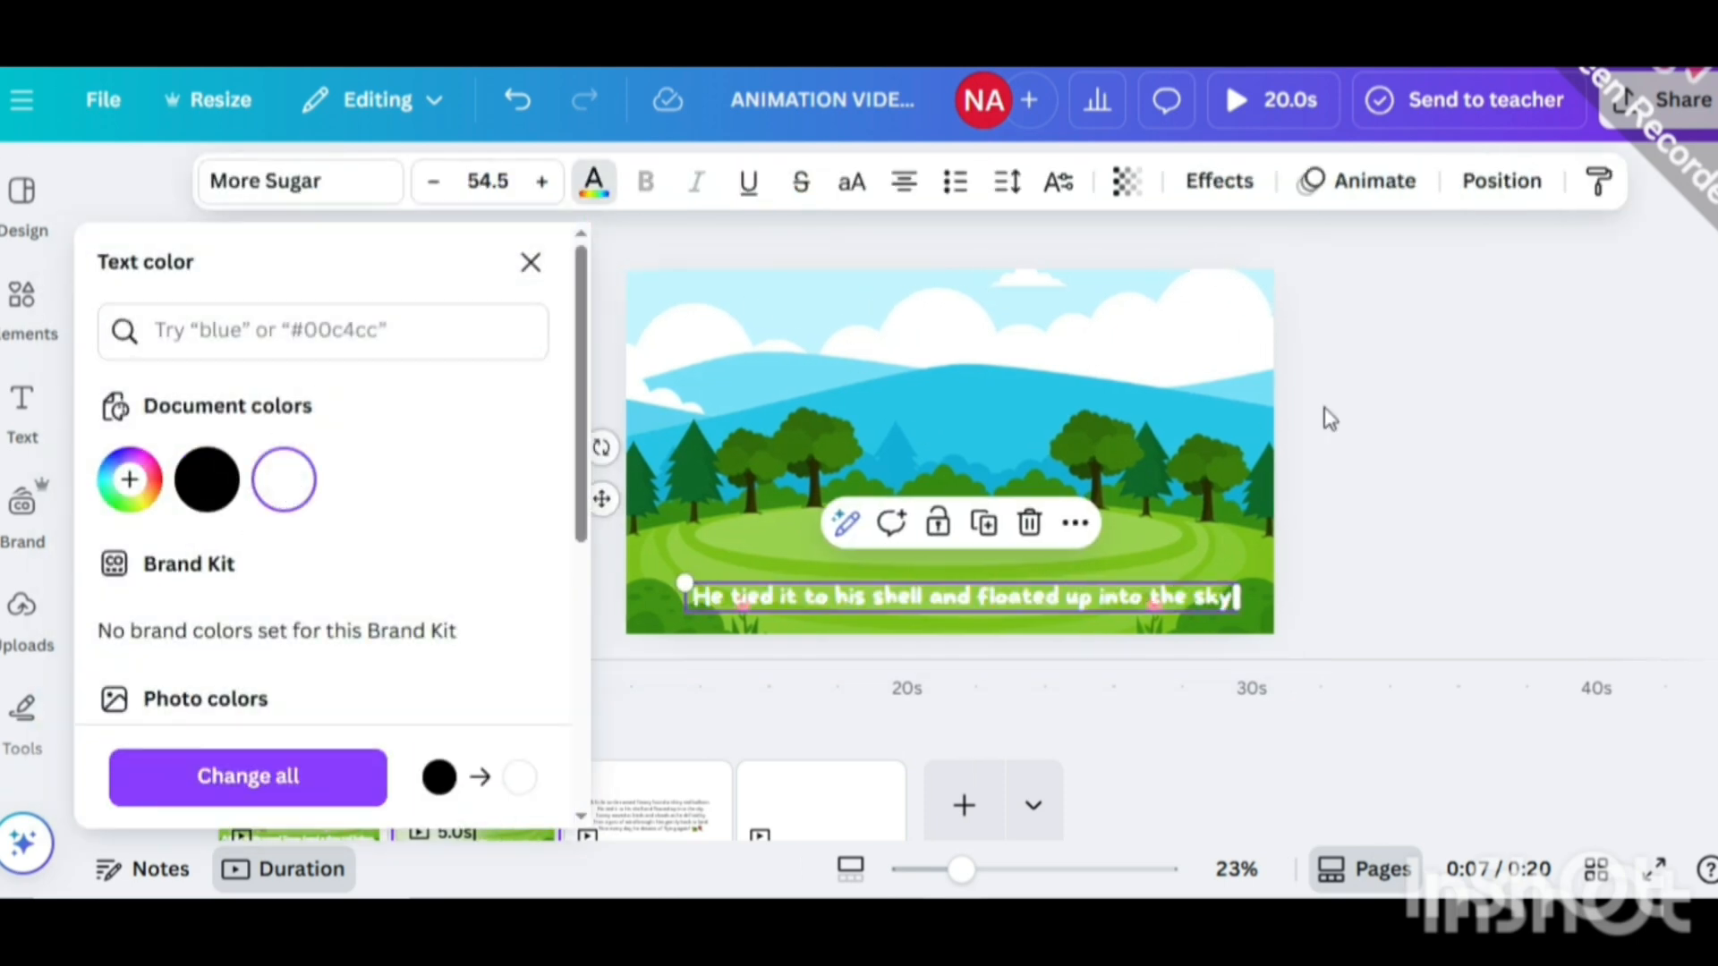
pyautogui.click(1327, 414)
# Increase the page 2 caption's font size to 62.5 and reposition it along the lower edge of the background.
pyautogui.click(722, 608)
pyautogui.click(542, 184)
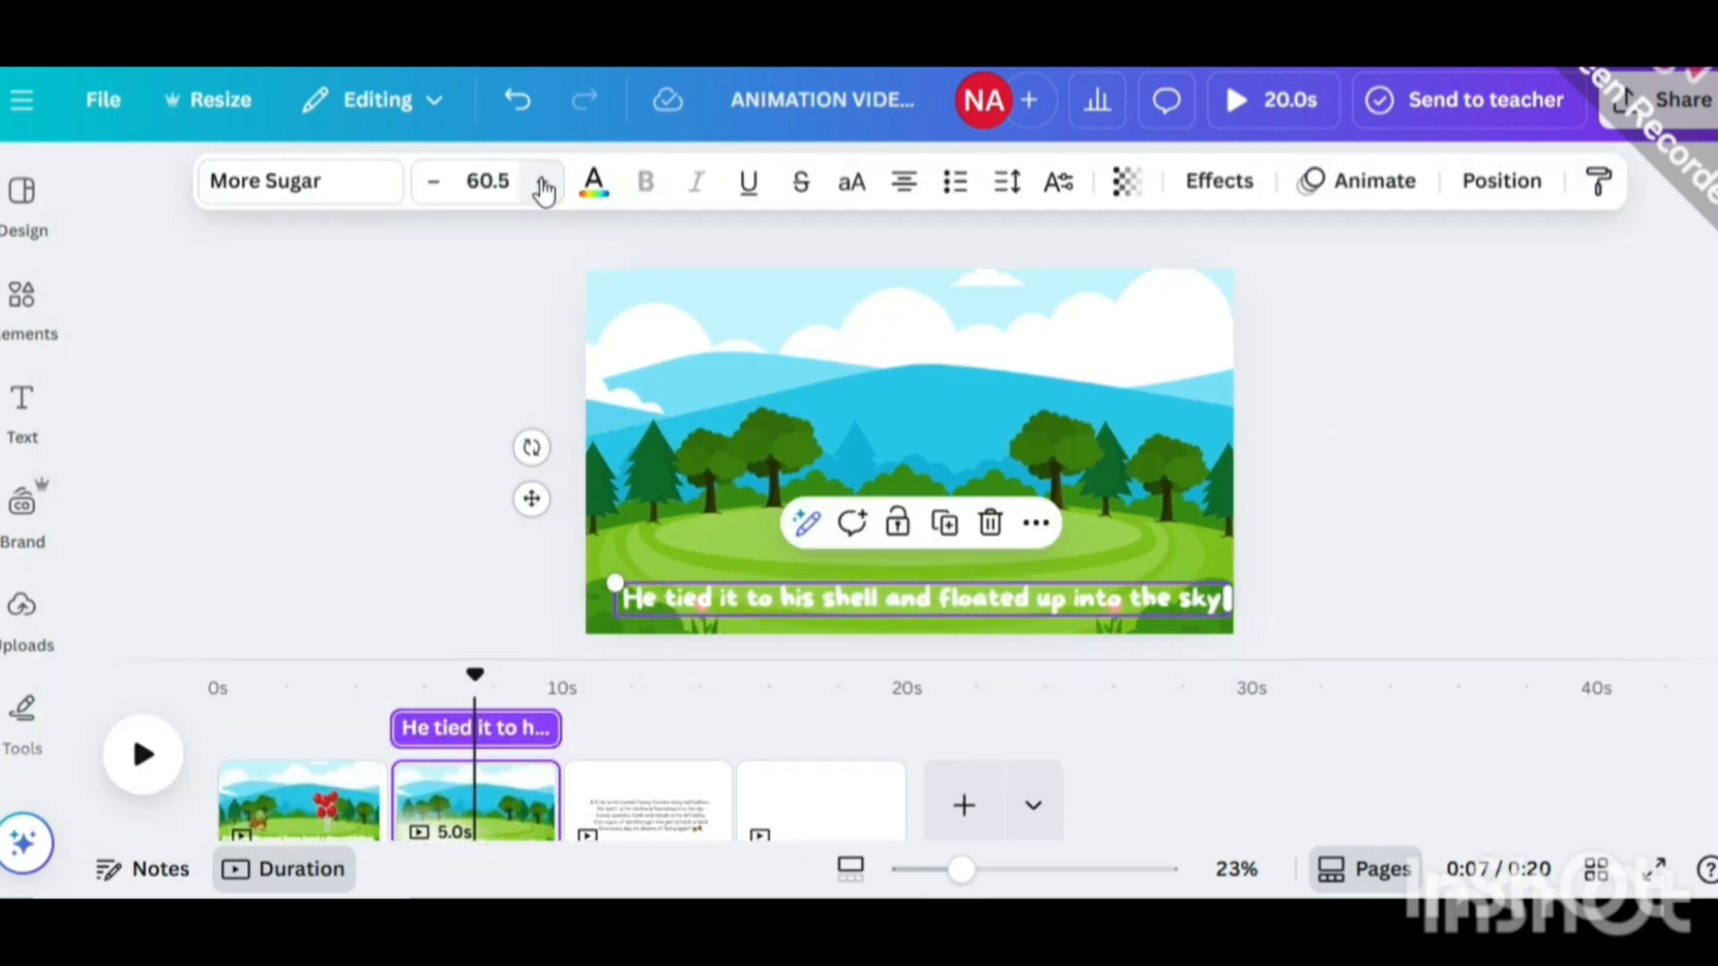
pyautogui.click(540, 185)
pyautogui.moveTo(1147, 602); pyautogui.dragTo(1125, 579)
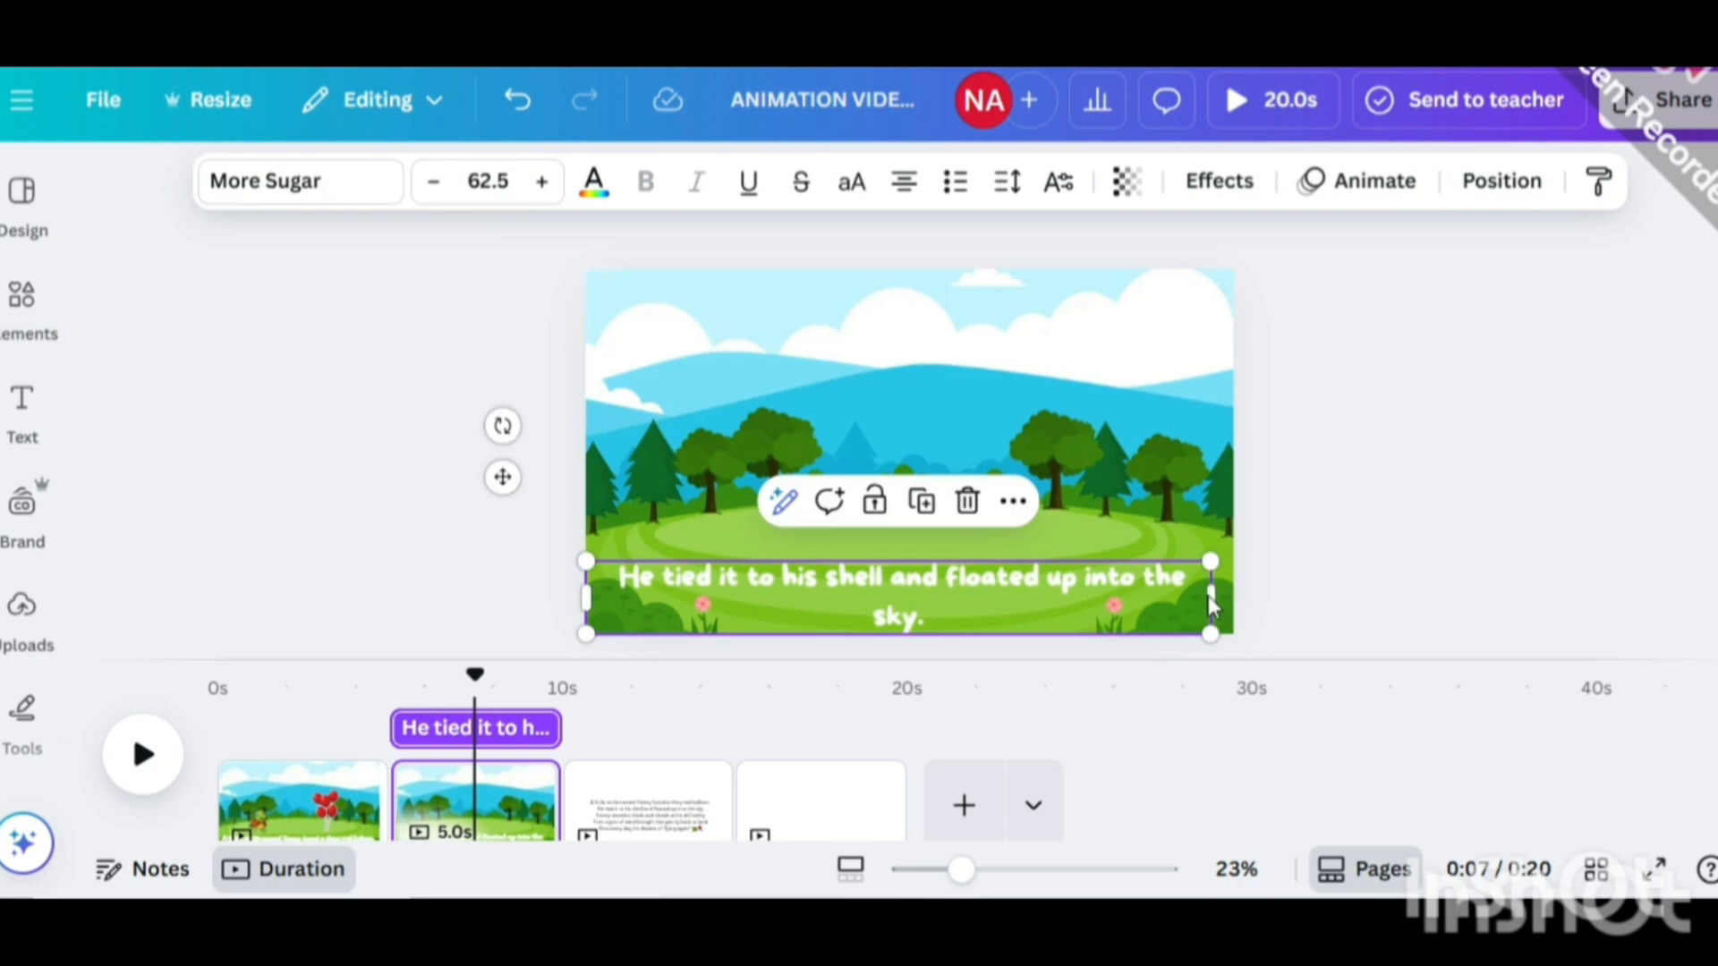
pyautogui.click(1322, 545)
# Add the bunch of five red balloons from the RED BALOON graphics results to page 2 and place it on the clearing's right part.
pyautogui.click(973, 496)
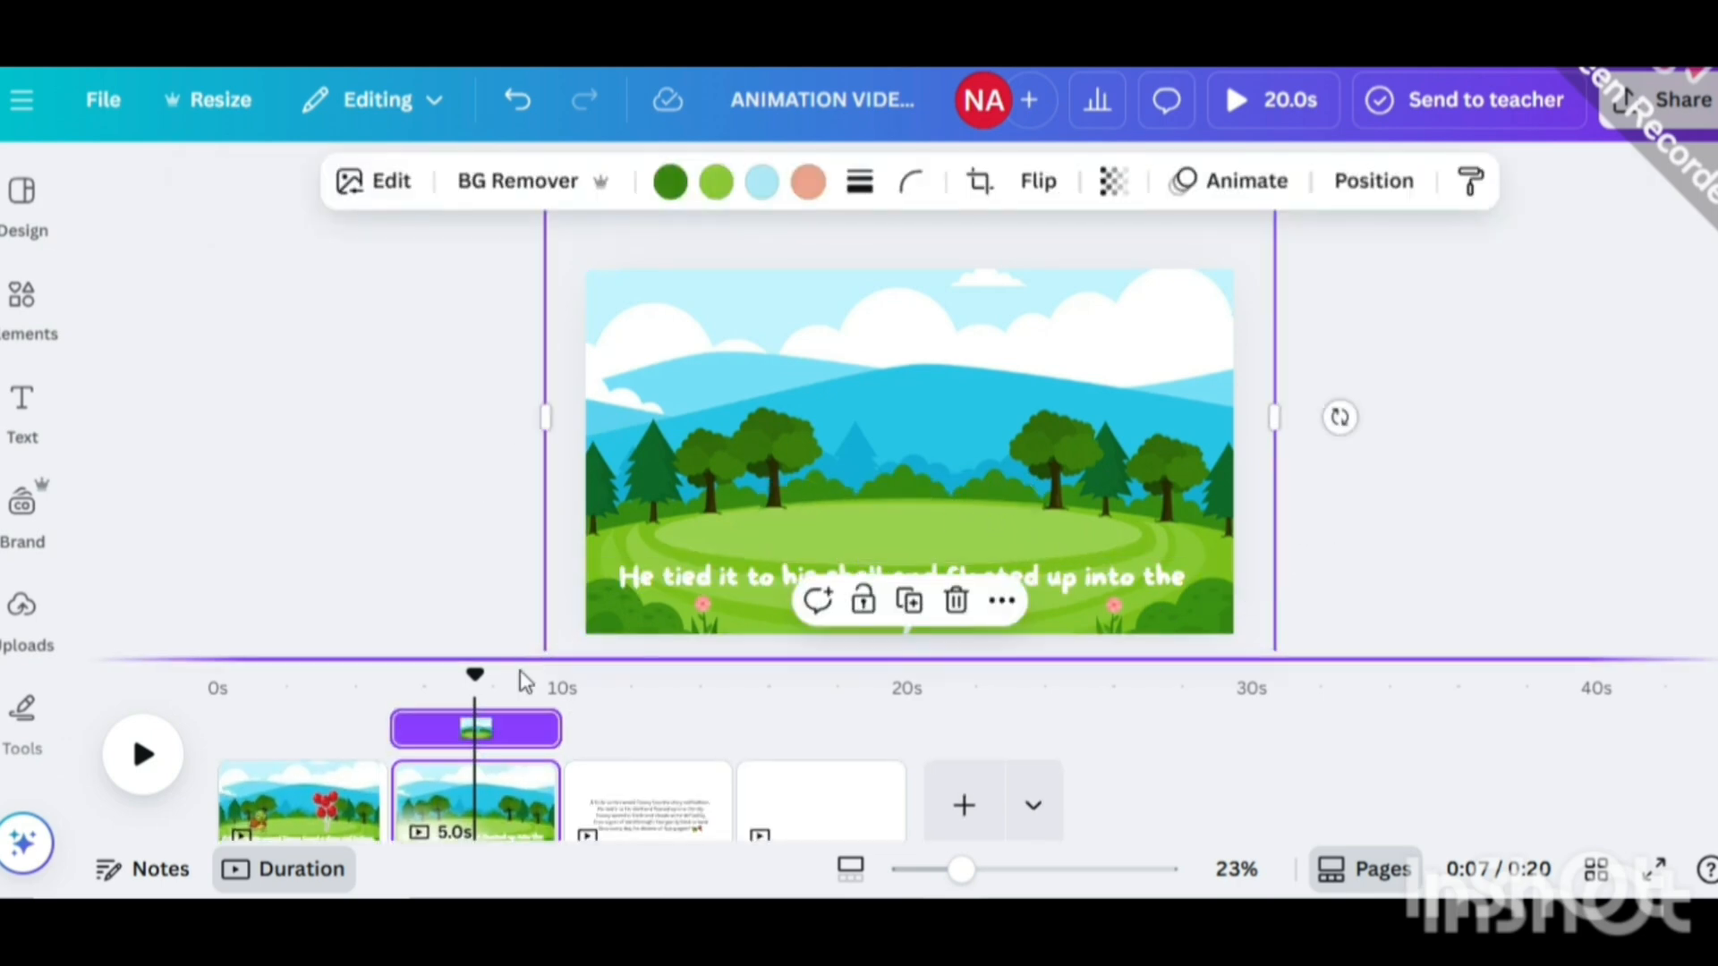
pyautogui.click(52, 336)
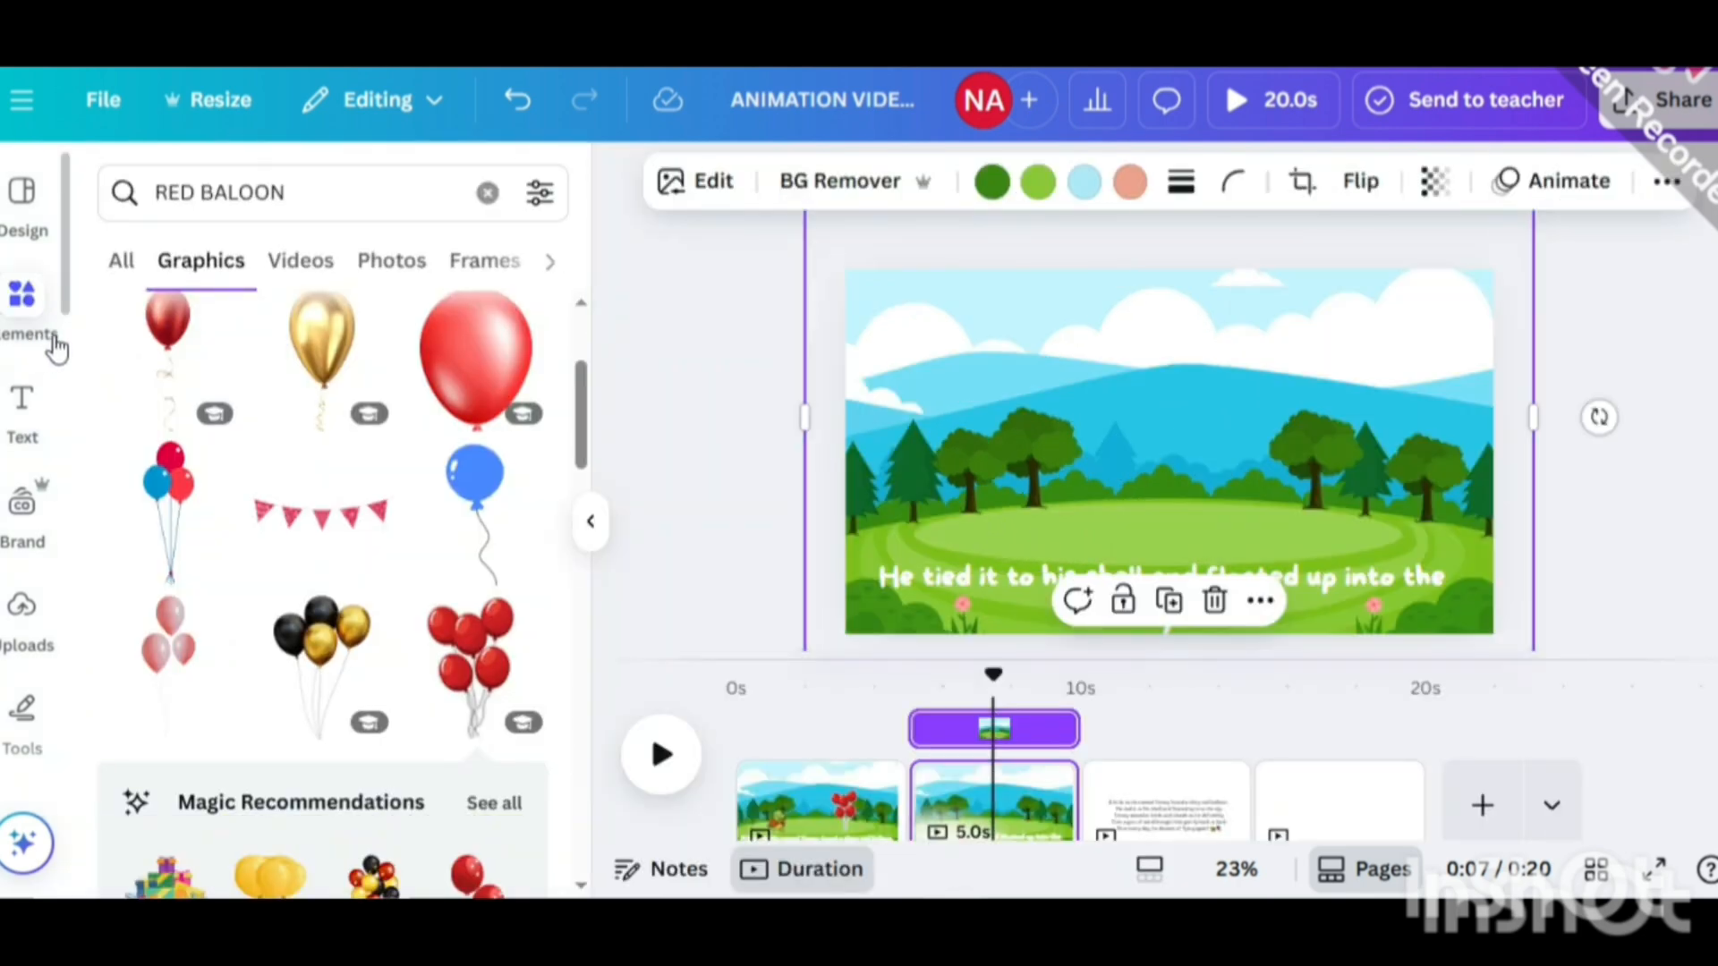
pyautogui.click(133, 262)
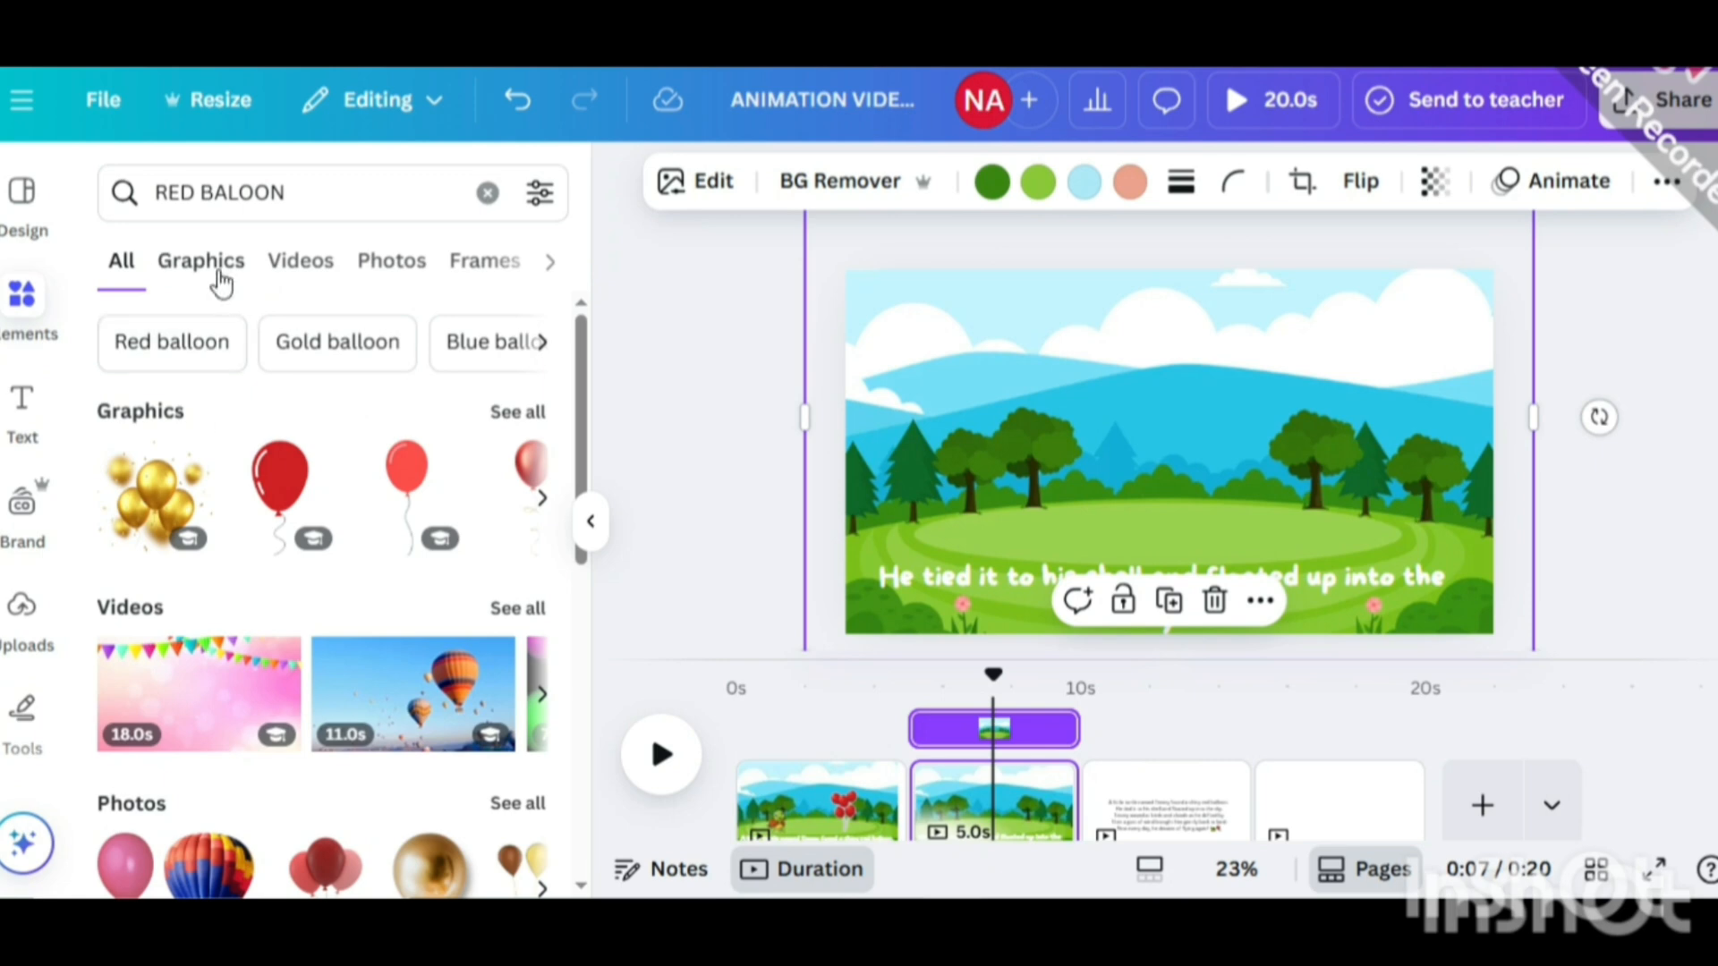
pyautogui.click(223, 280)
pyautogui.click(680, 474)
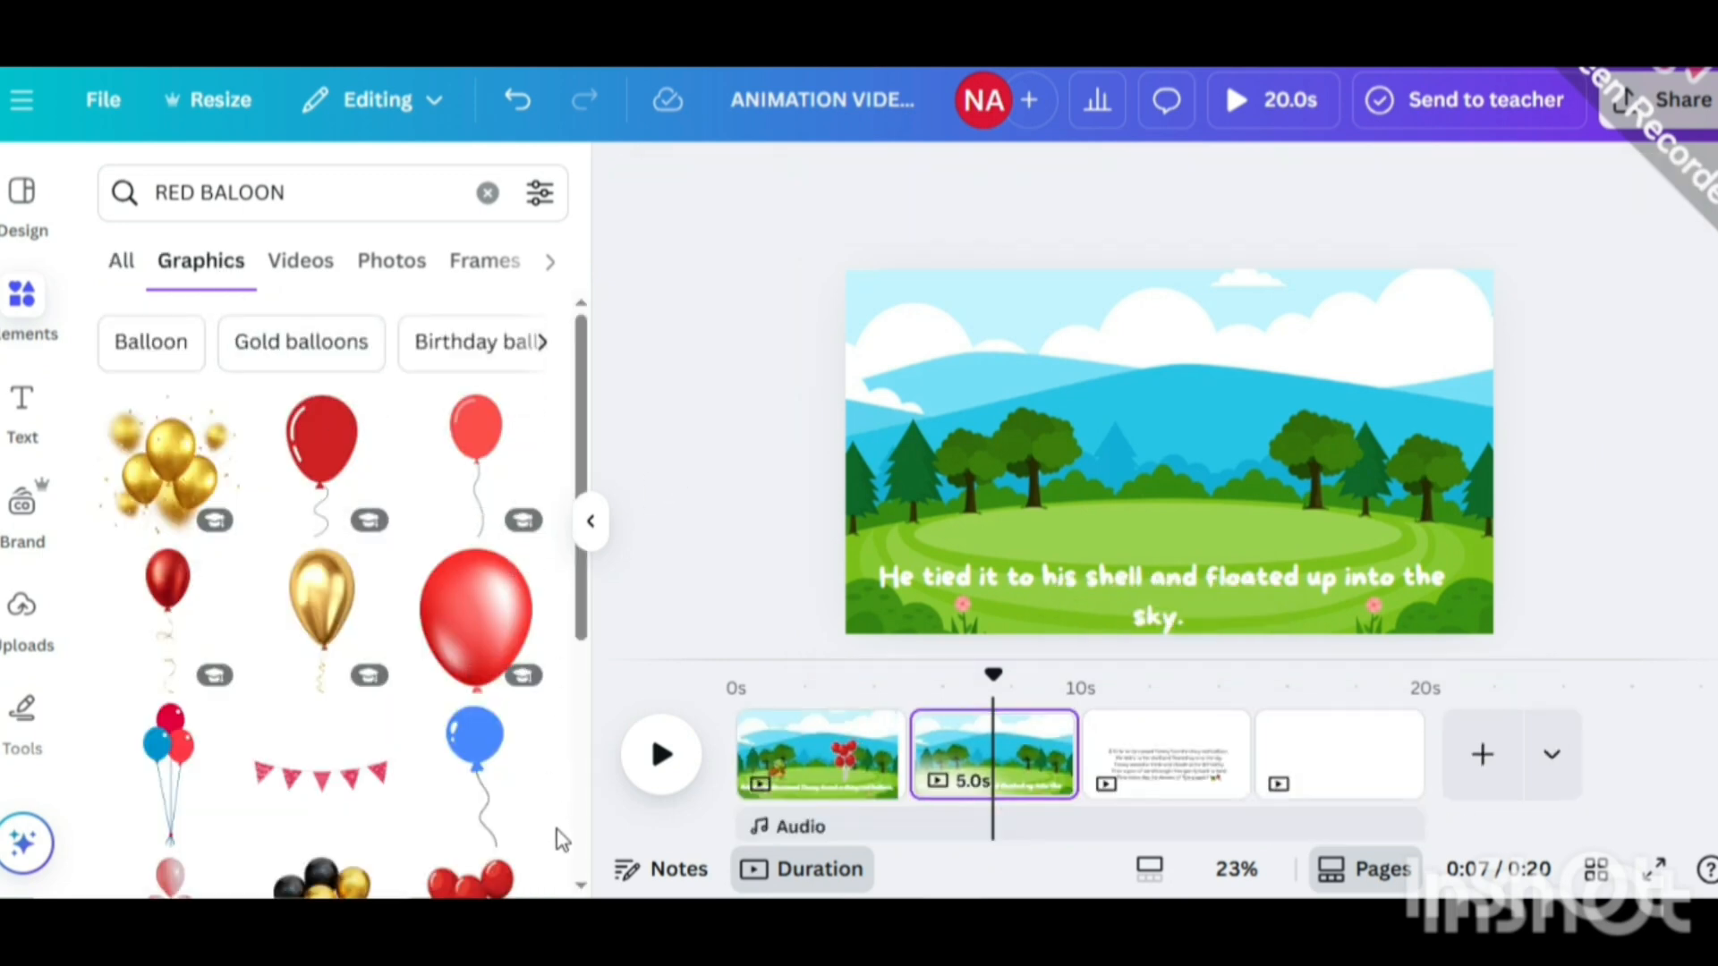
pyautogui.scroll(-4, 537, 716)
pyautogui.click(472, 528)
pyautogui.moveTo(1199, 460); pyautogui.dragTo(1297, 452)
# Nudge the balloons on page 1 slightly down and copy the turtle from page 1 onto page 2.
pyautogui.click(817, 787)
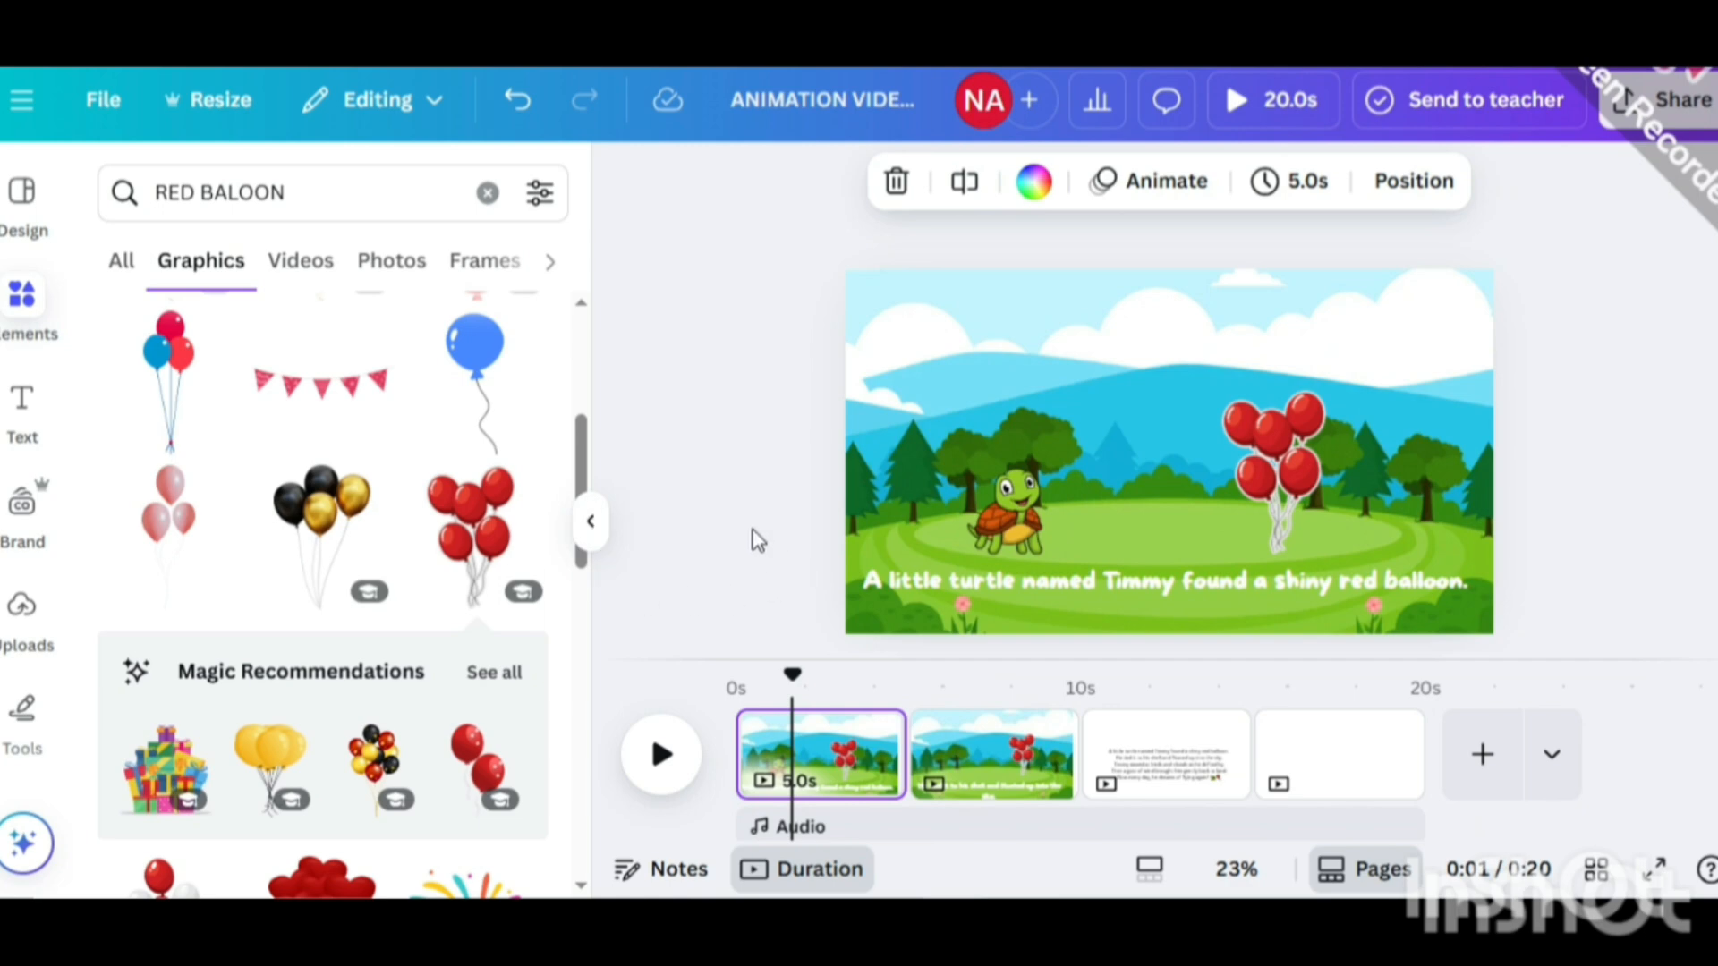
pyautogui.click(758, 540)
pyautogui.click(583, 536)
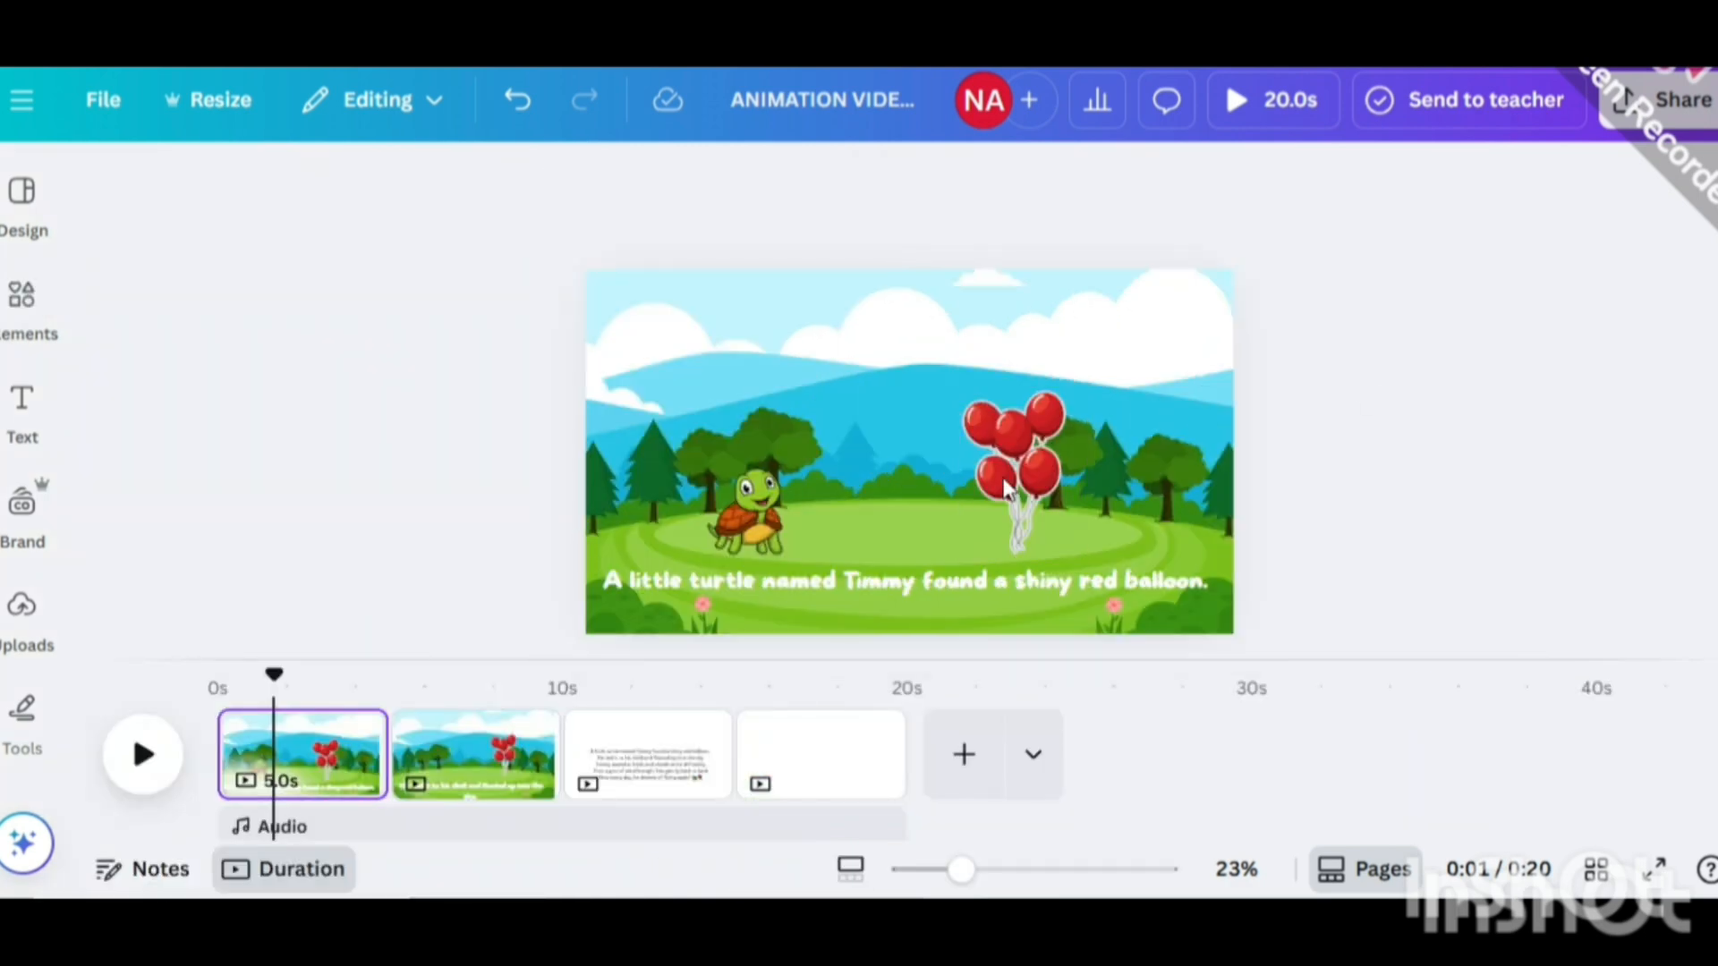
pyautogui.moveTo(1002, 461); pyautogui.dragTo(1013, 496)
pyautogui.click(760, 499)
pyautogui.click(748, 418)
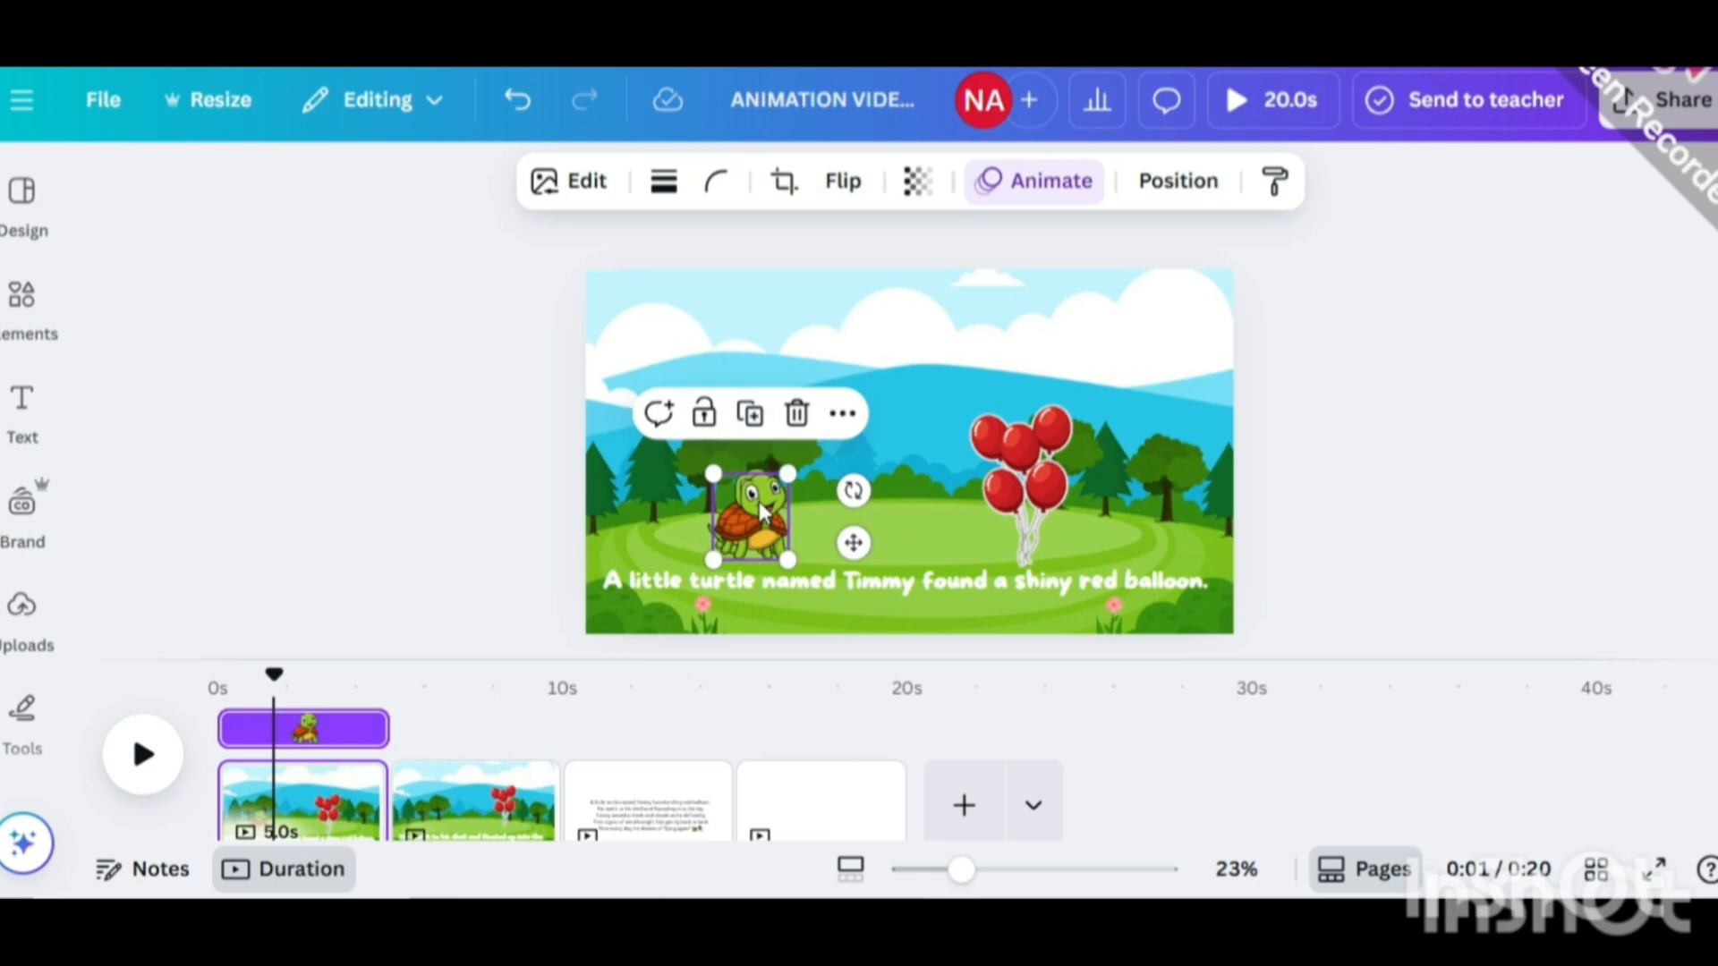
pyautogui.moveTo(762, 505); pyautogui.dragTo(518, 781)
pyautogui.click(1376, 478)
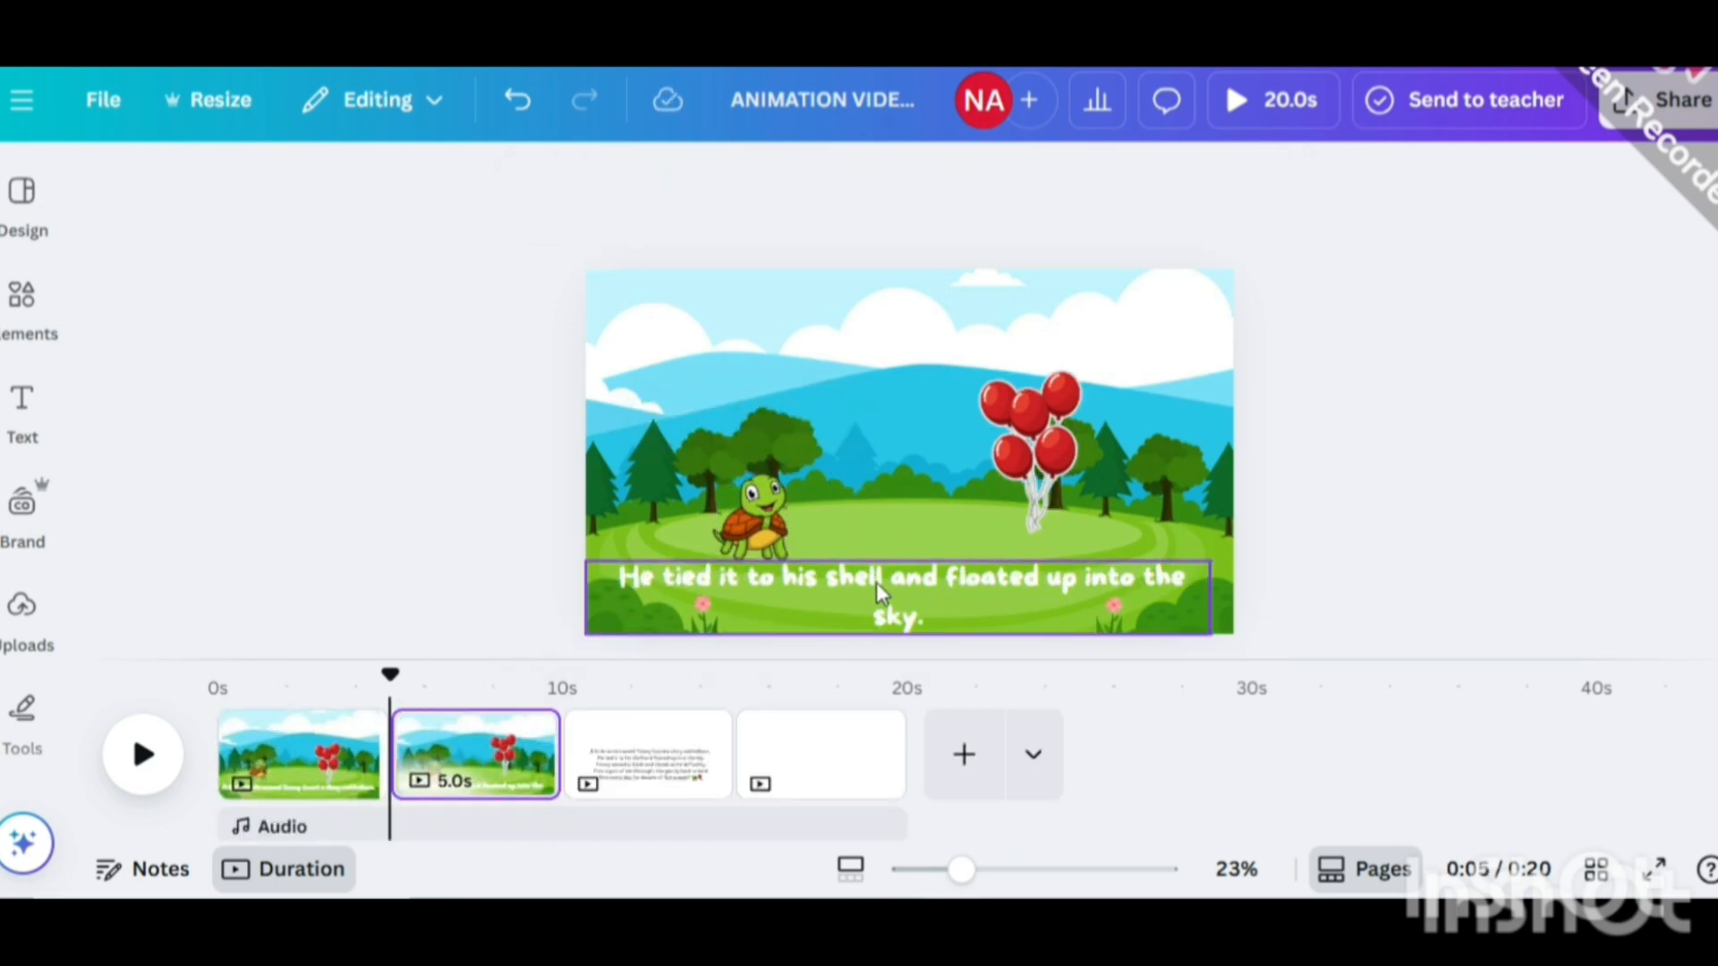
# Move the page 2 balloons to the middle of the clearing and place the turtle, scaled down, directly beneath their strings.
pyautogui.moveTo(1029, 447); pyautogui.dragTo(934, 448)
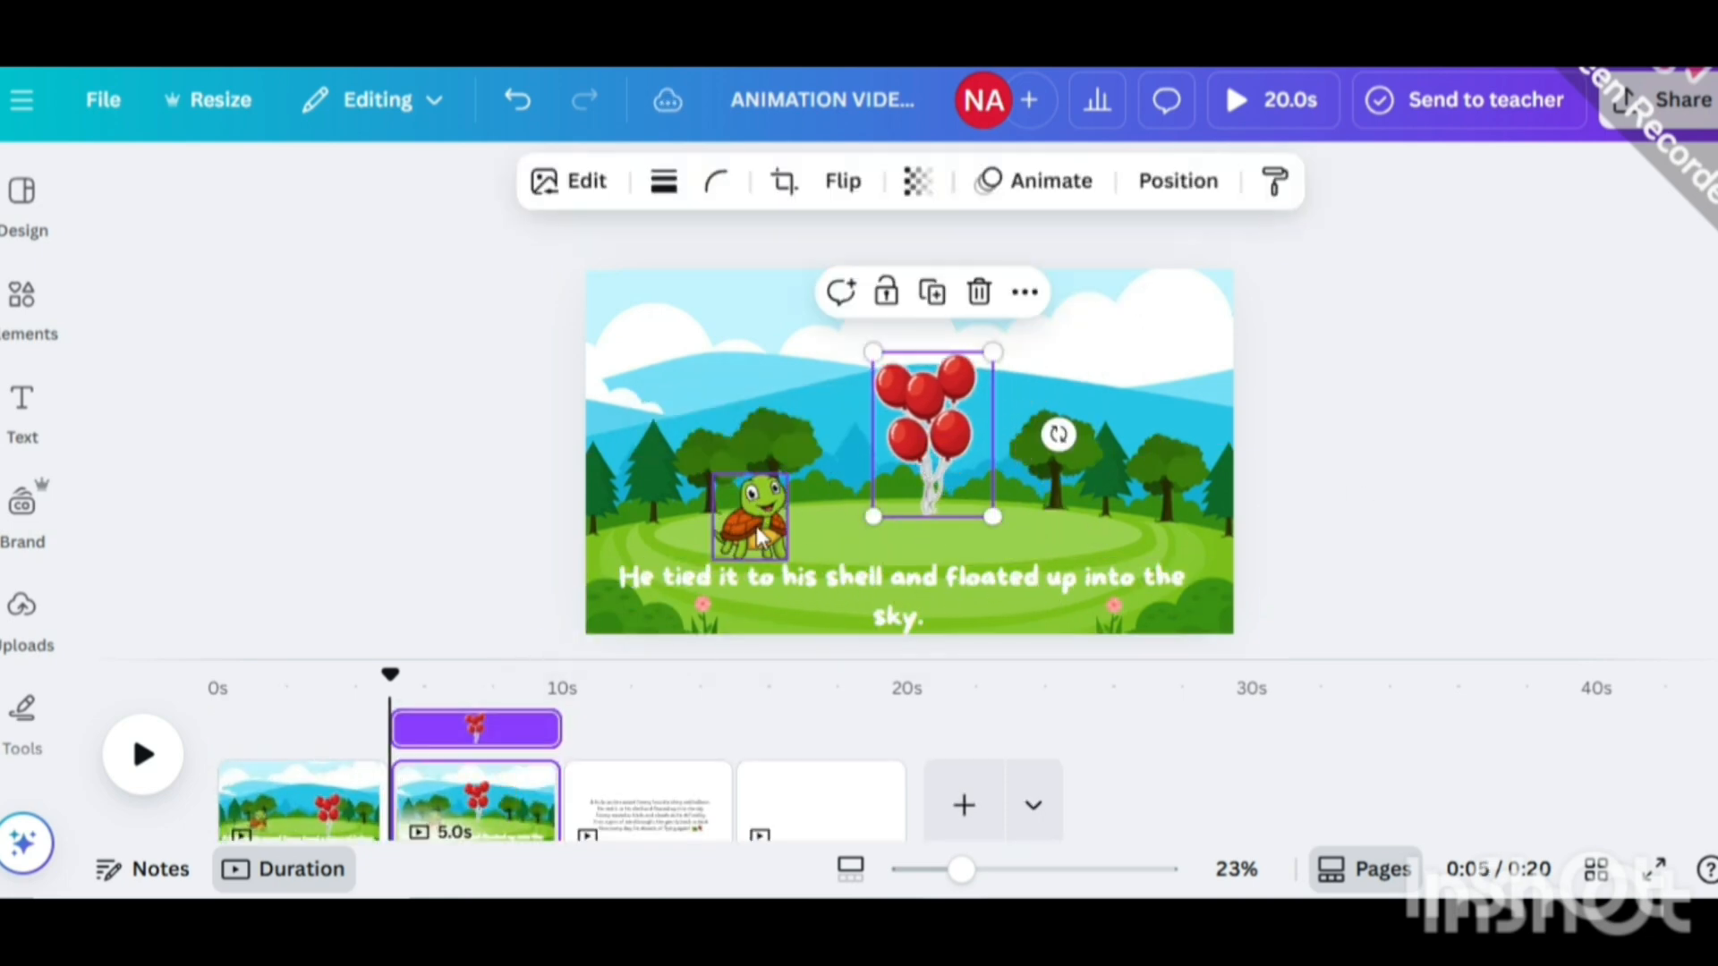
pyautogui.moveTo(753, 527); pyautogui.dragTo(921, 501)
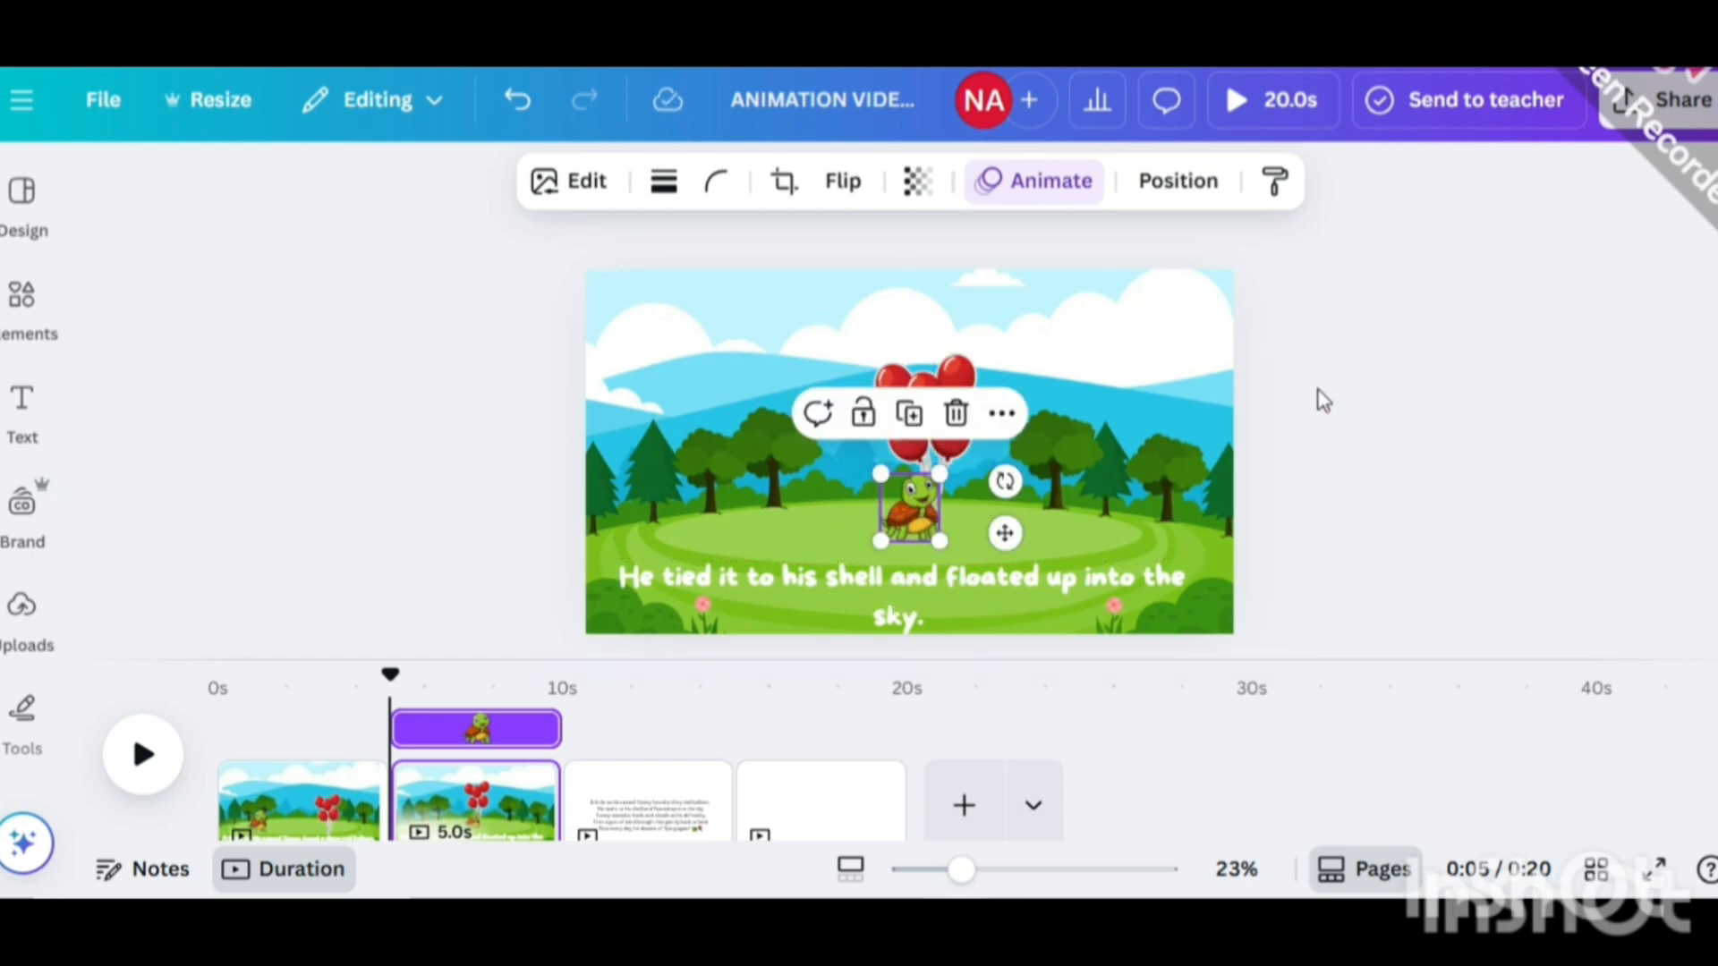
pyautogui.click(1307, 399)
pyautogui.click(916, 510)
pyautogui.click(1052, 184)
pyautogui.click(333, 586)
pyautogui.click(298, 763)
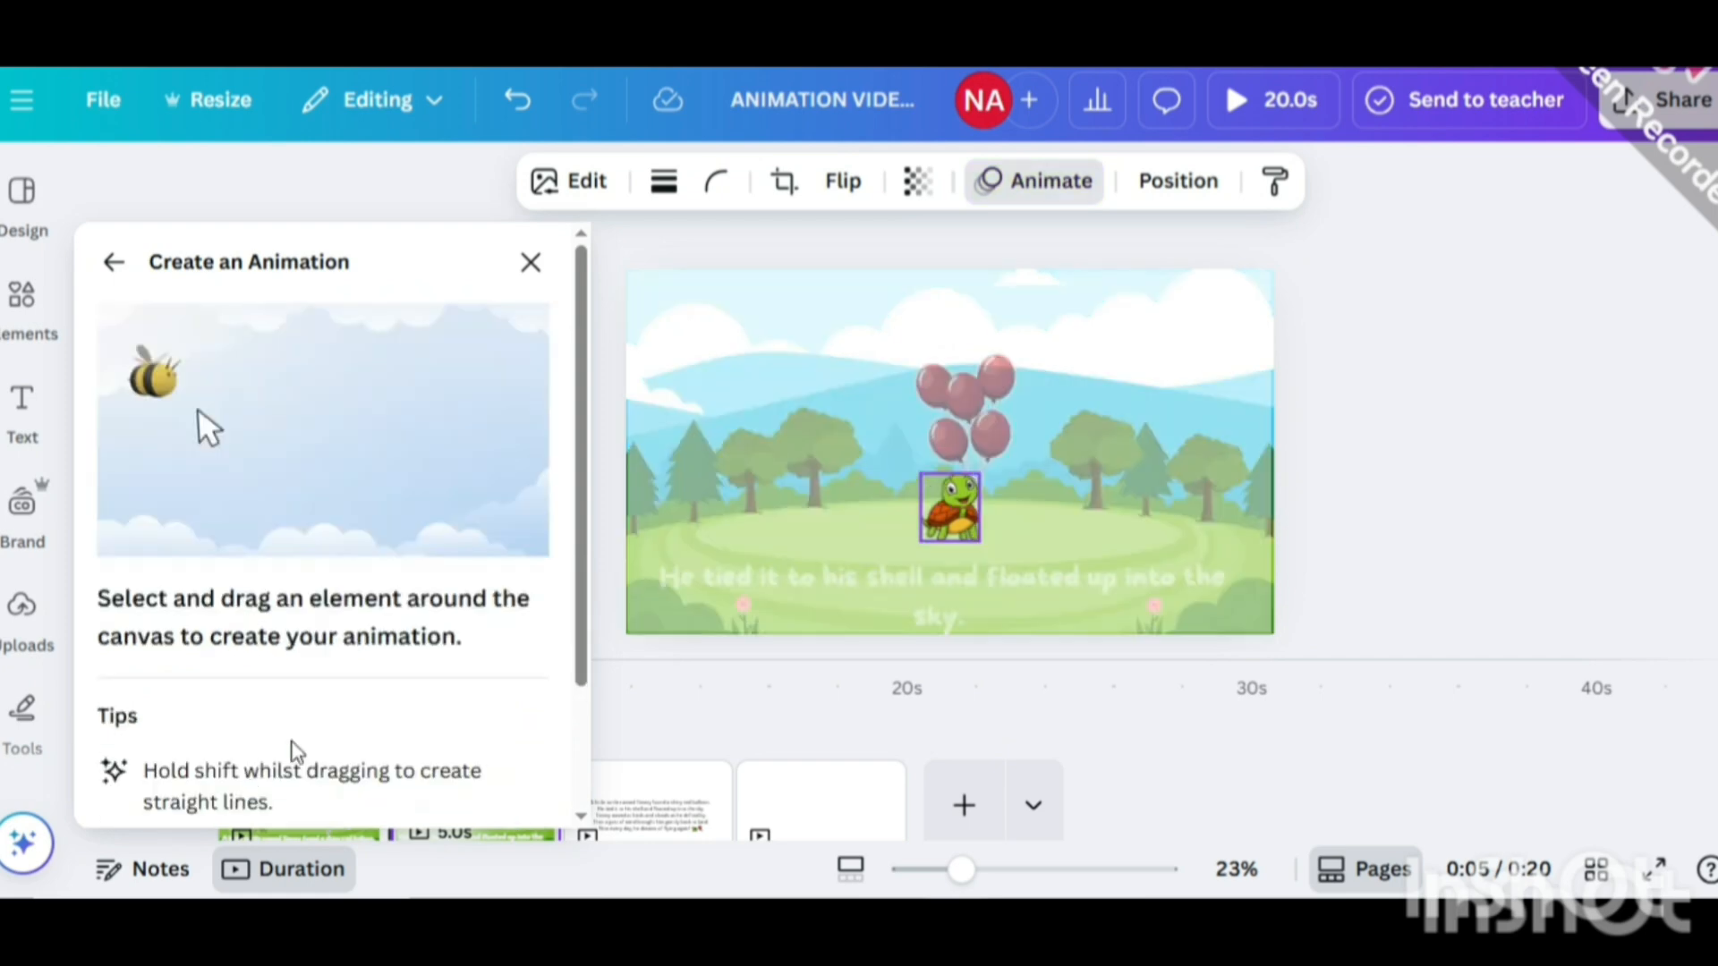
pyautogui.click(987, 387)
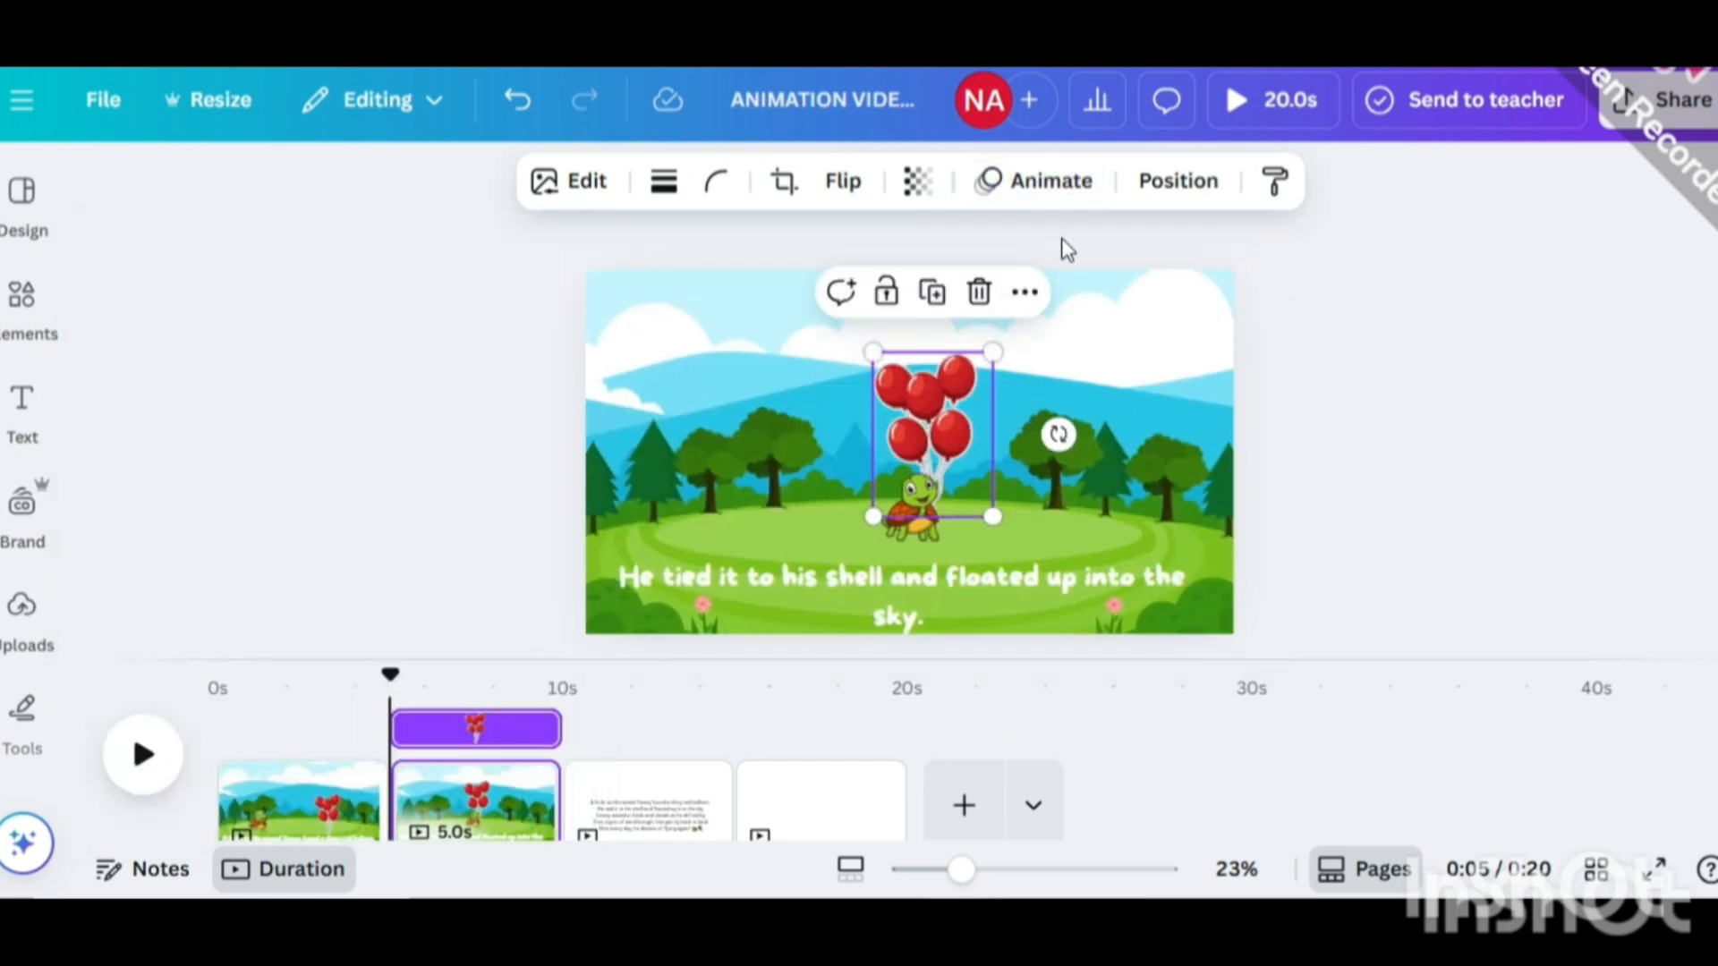
pyautogui.click(1291, 391)
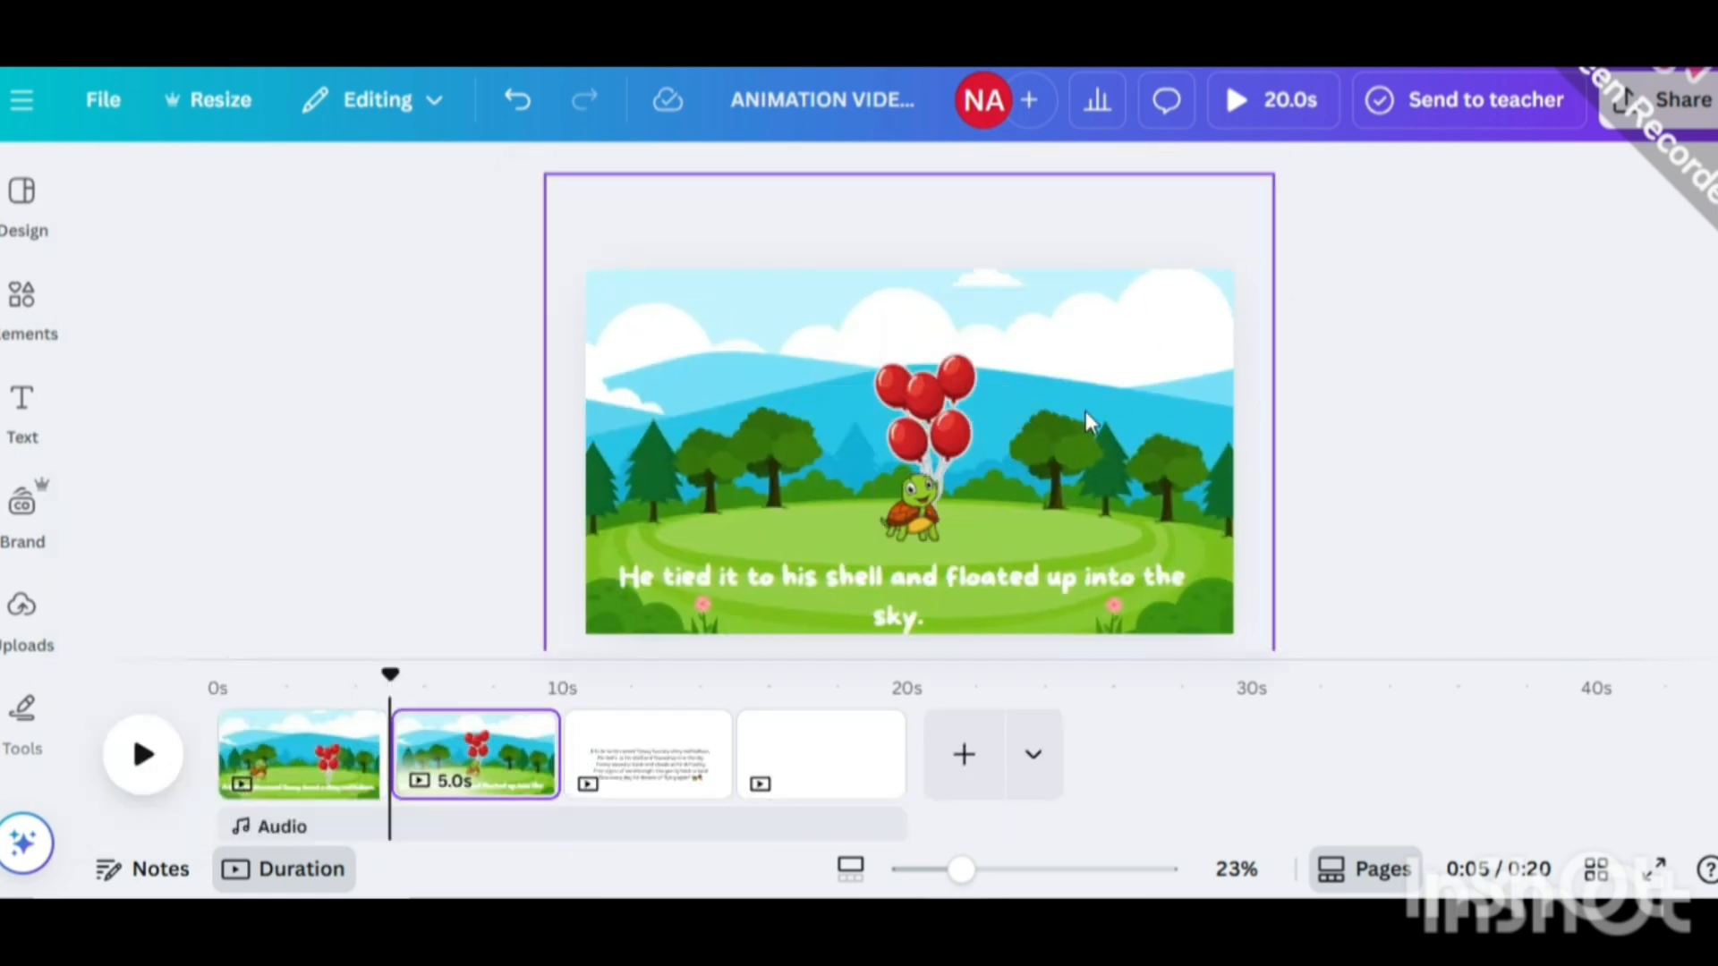
# Group the turtle with the balloons on page 2 and give the group a custom animation path straight up into the sky.
pyautogui.click(930, 530)
pyautogui.click(841, 291)
pyautogui.click(921, 180)
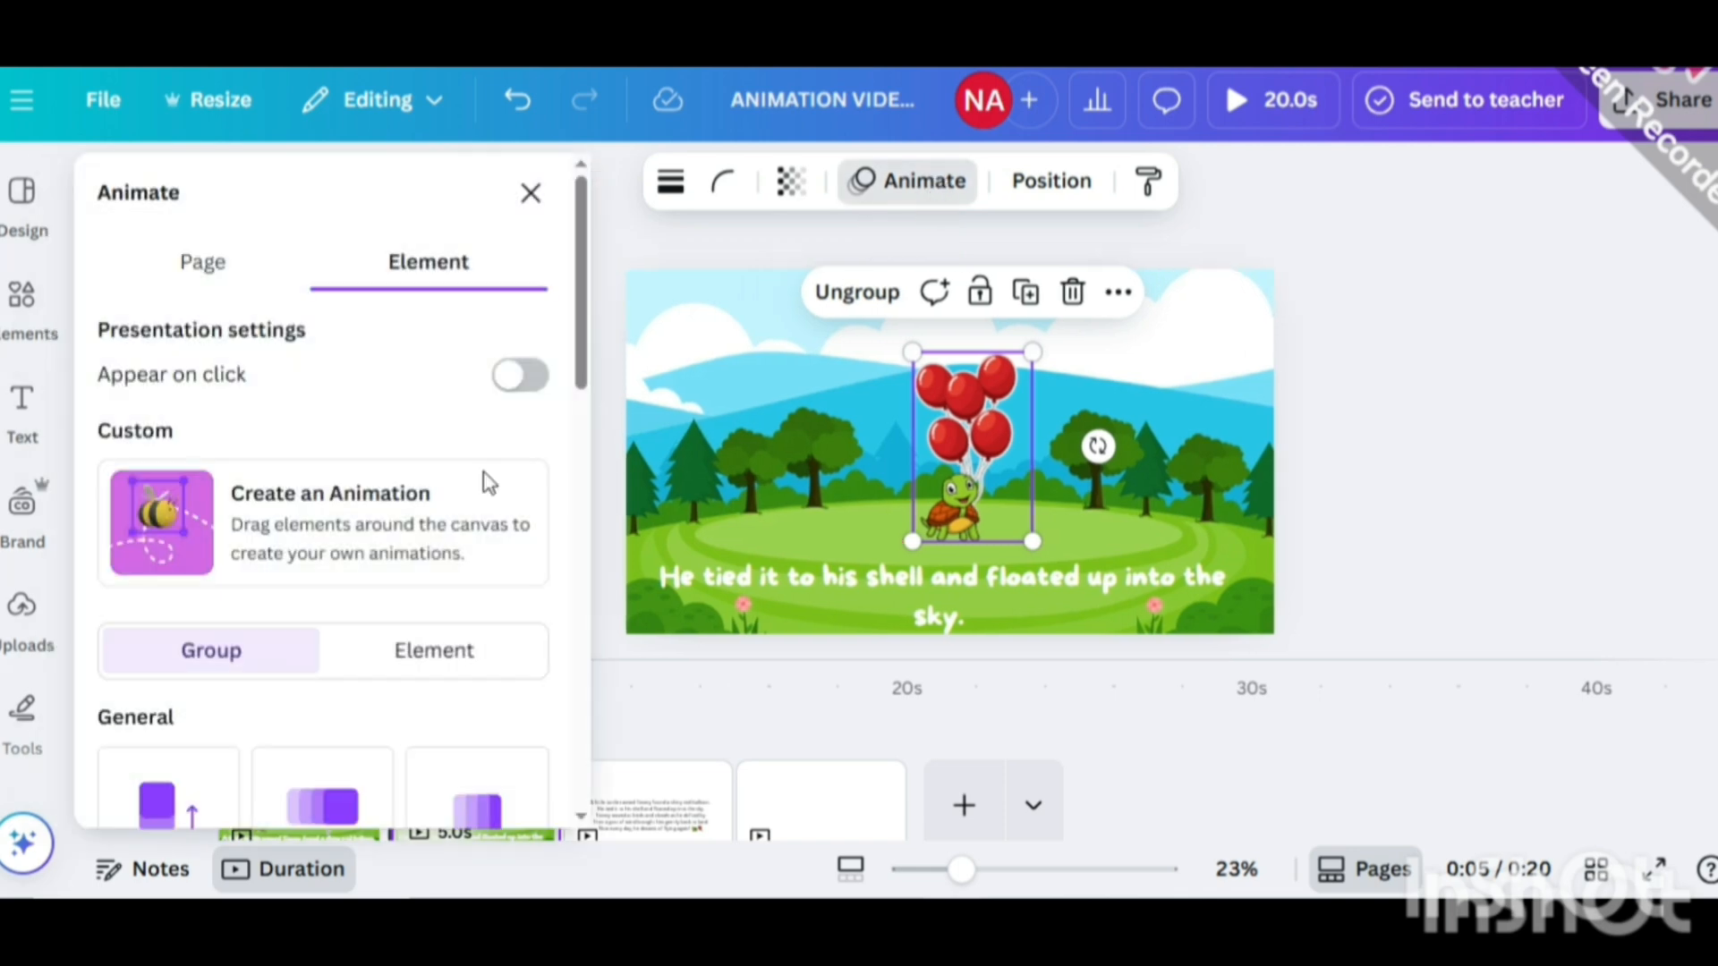
pyautogui.click(487, 484)
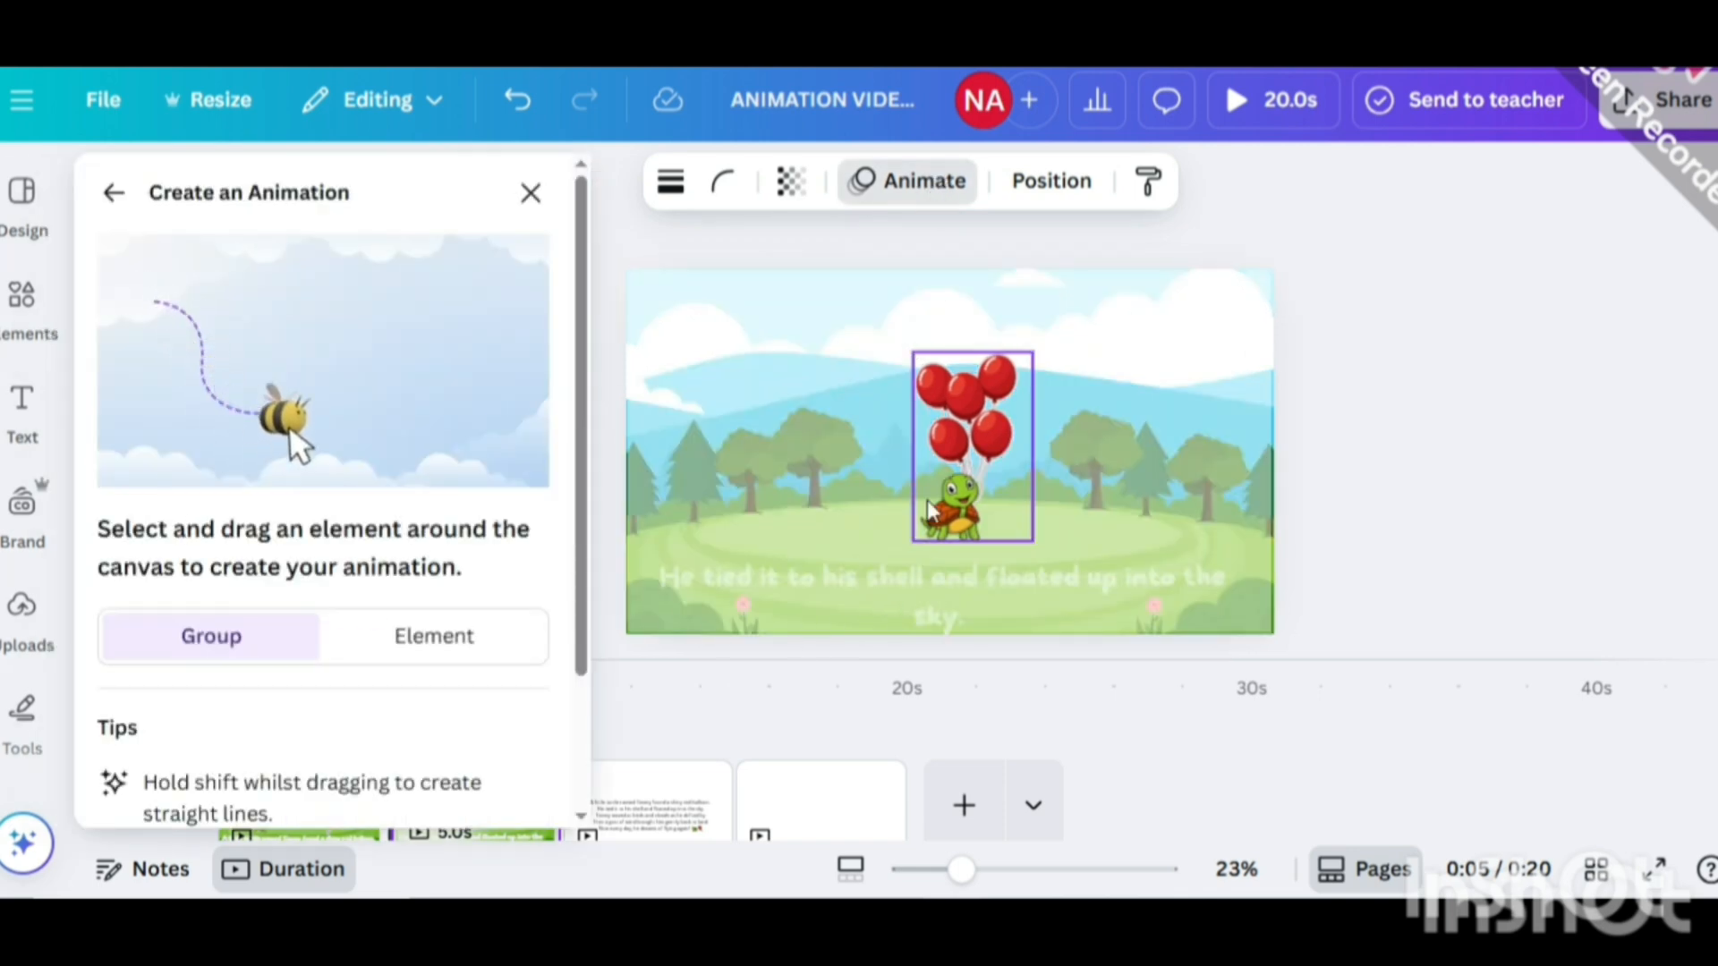
pyautogui.moveTo(985, 506); pyautogui.dragTo(987, 295)
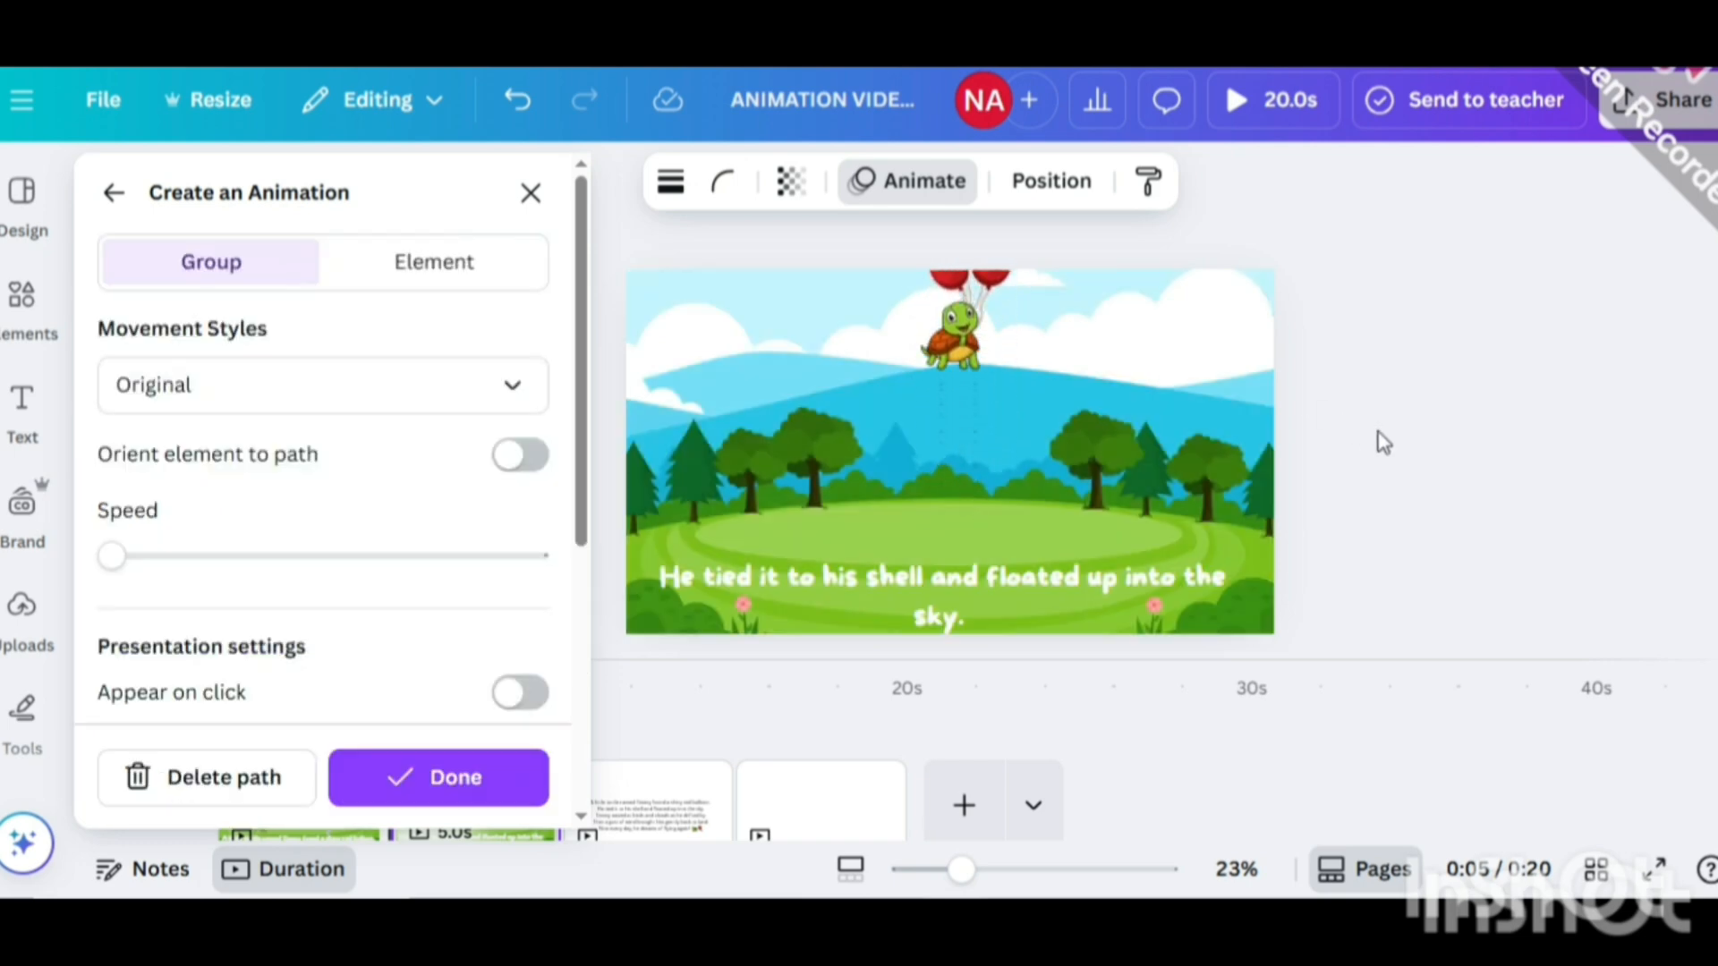
pyautogui.click(531, 193)
pyautogui.click(1263, 625)
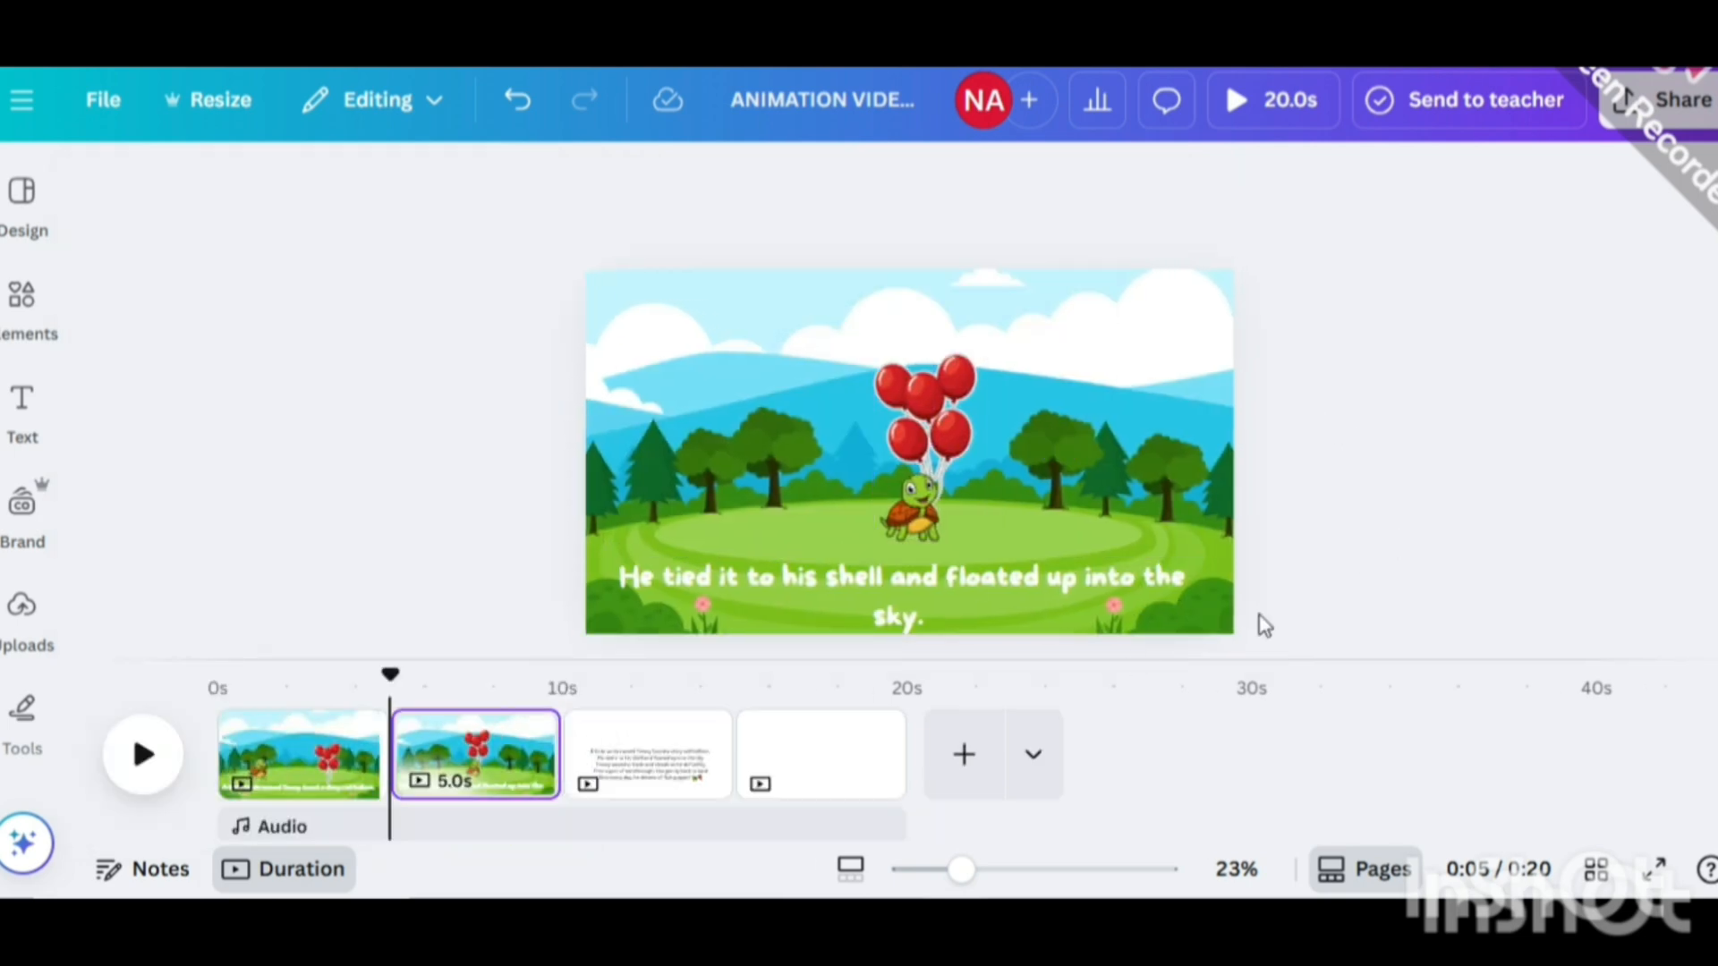
# Add the story line "Timmy waved at birds and clouds as he drifted by." as a separate More Sugar caption on page 3.
pyautogui.click(624, 767)
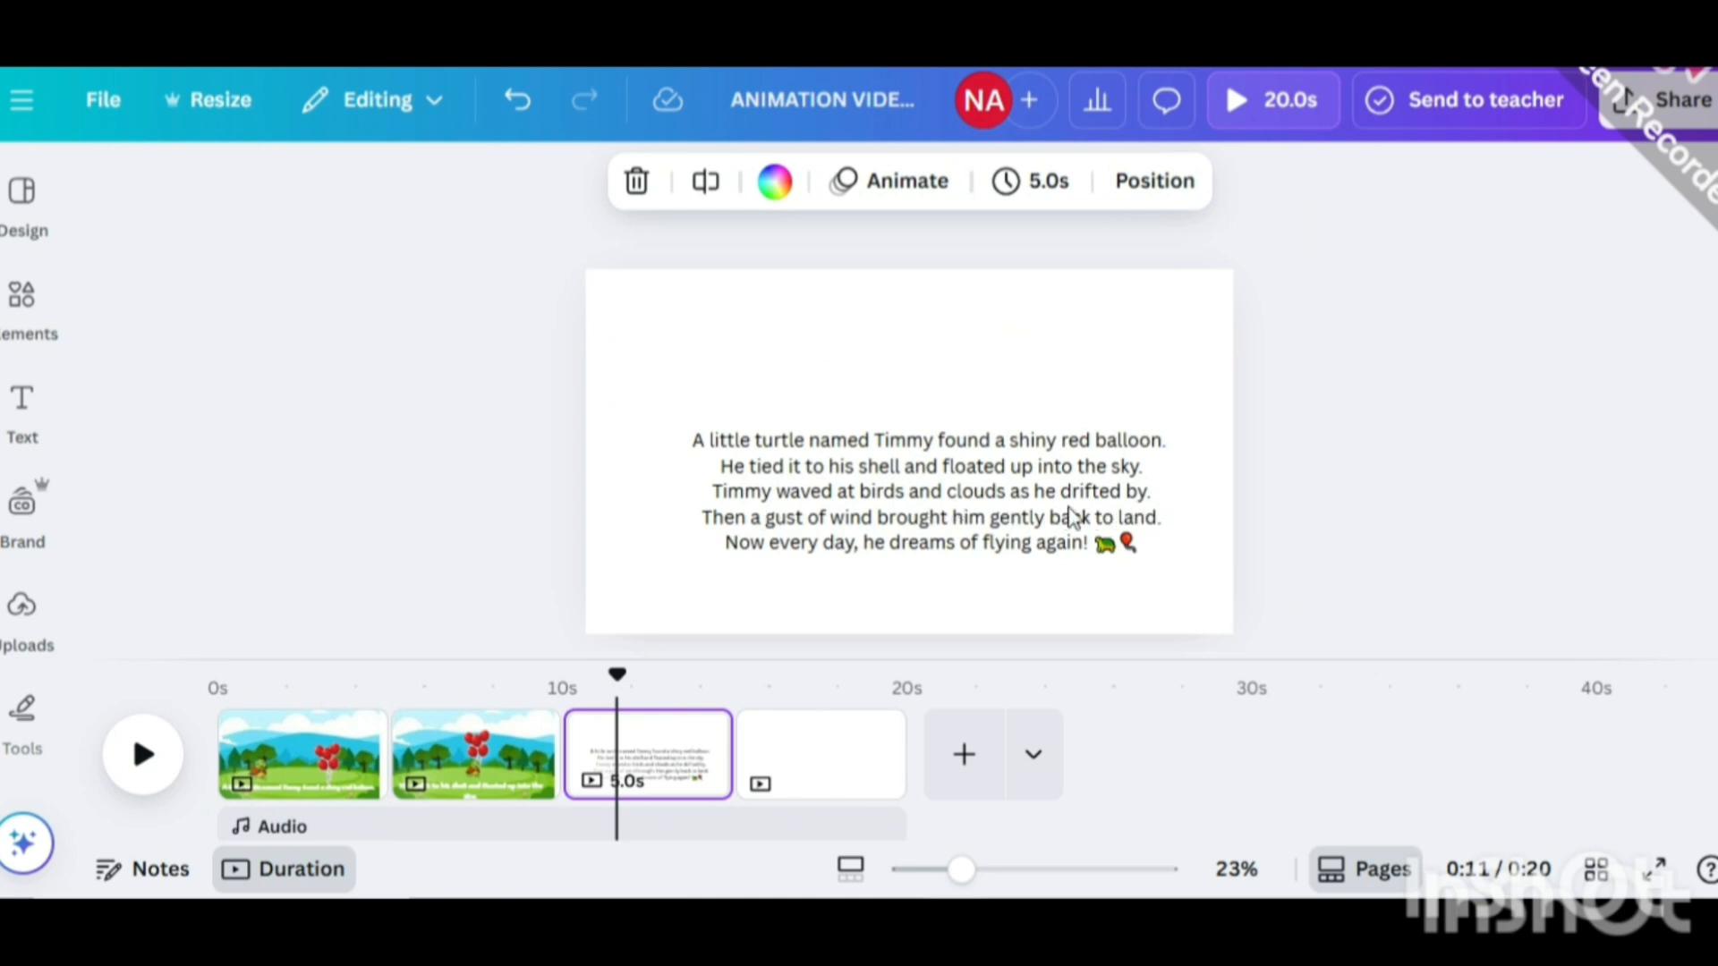
pyautogui.doubleClick(726, 501)
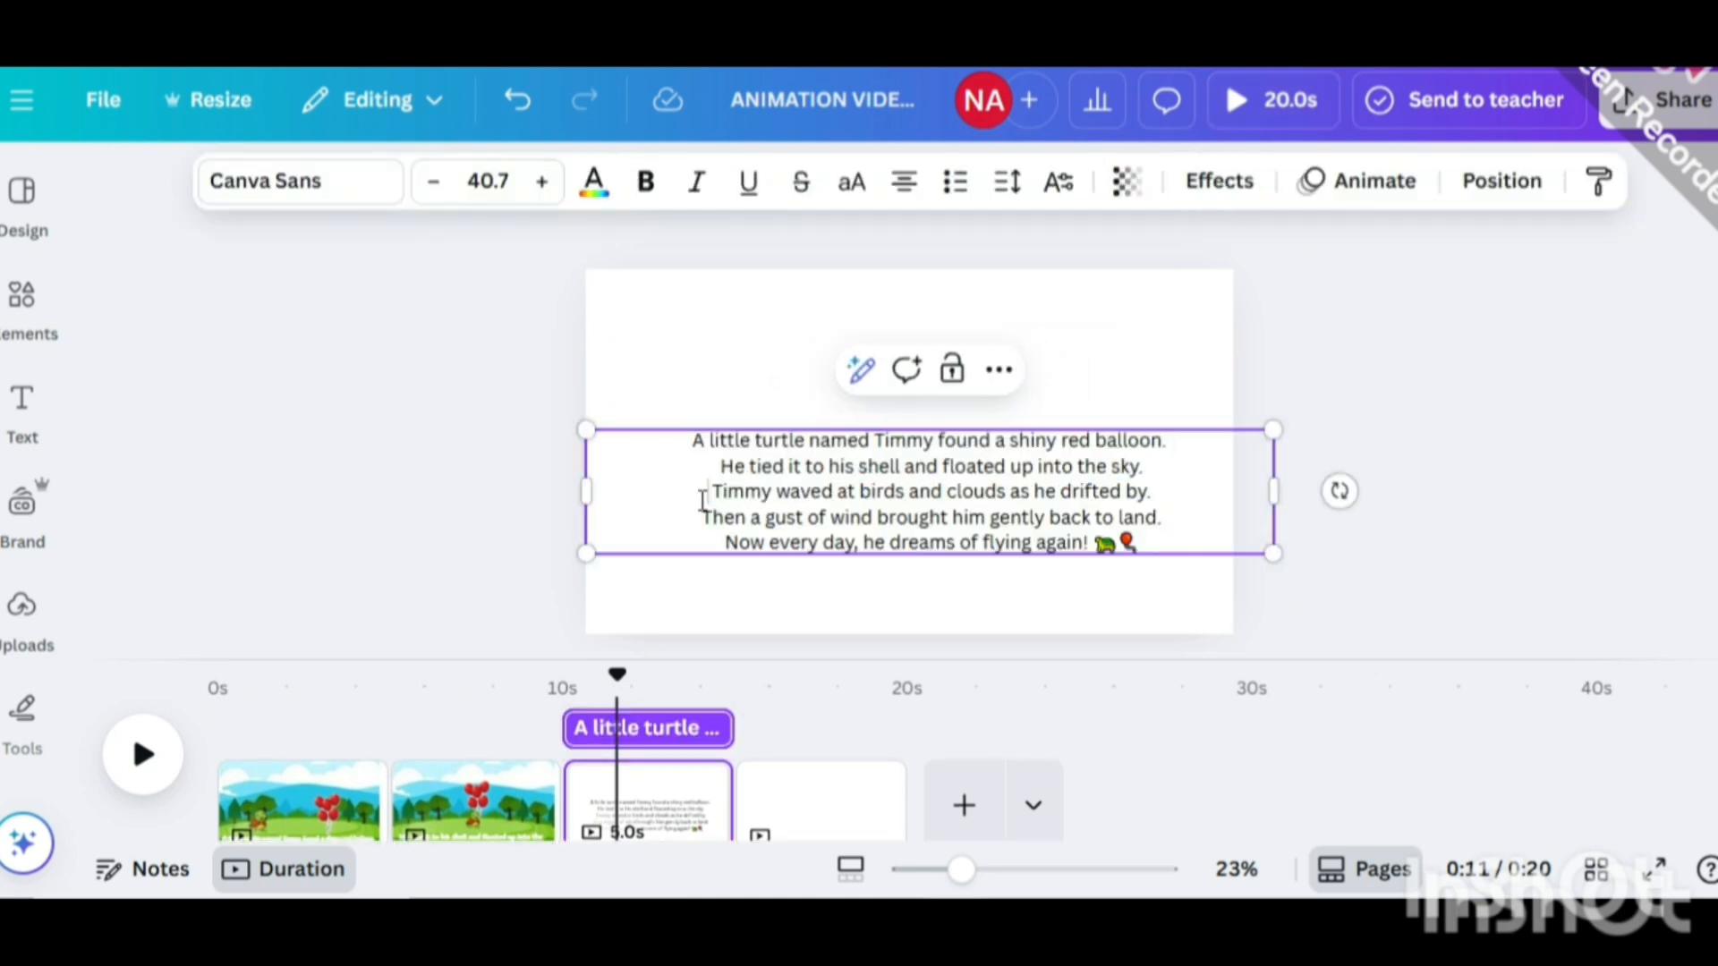
pyautogui.moveTo(713, 492); pyautogui.dragTo(987, 483)
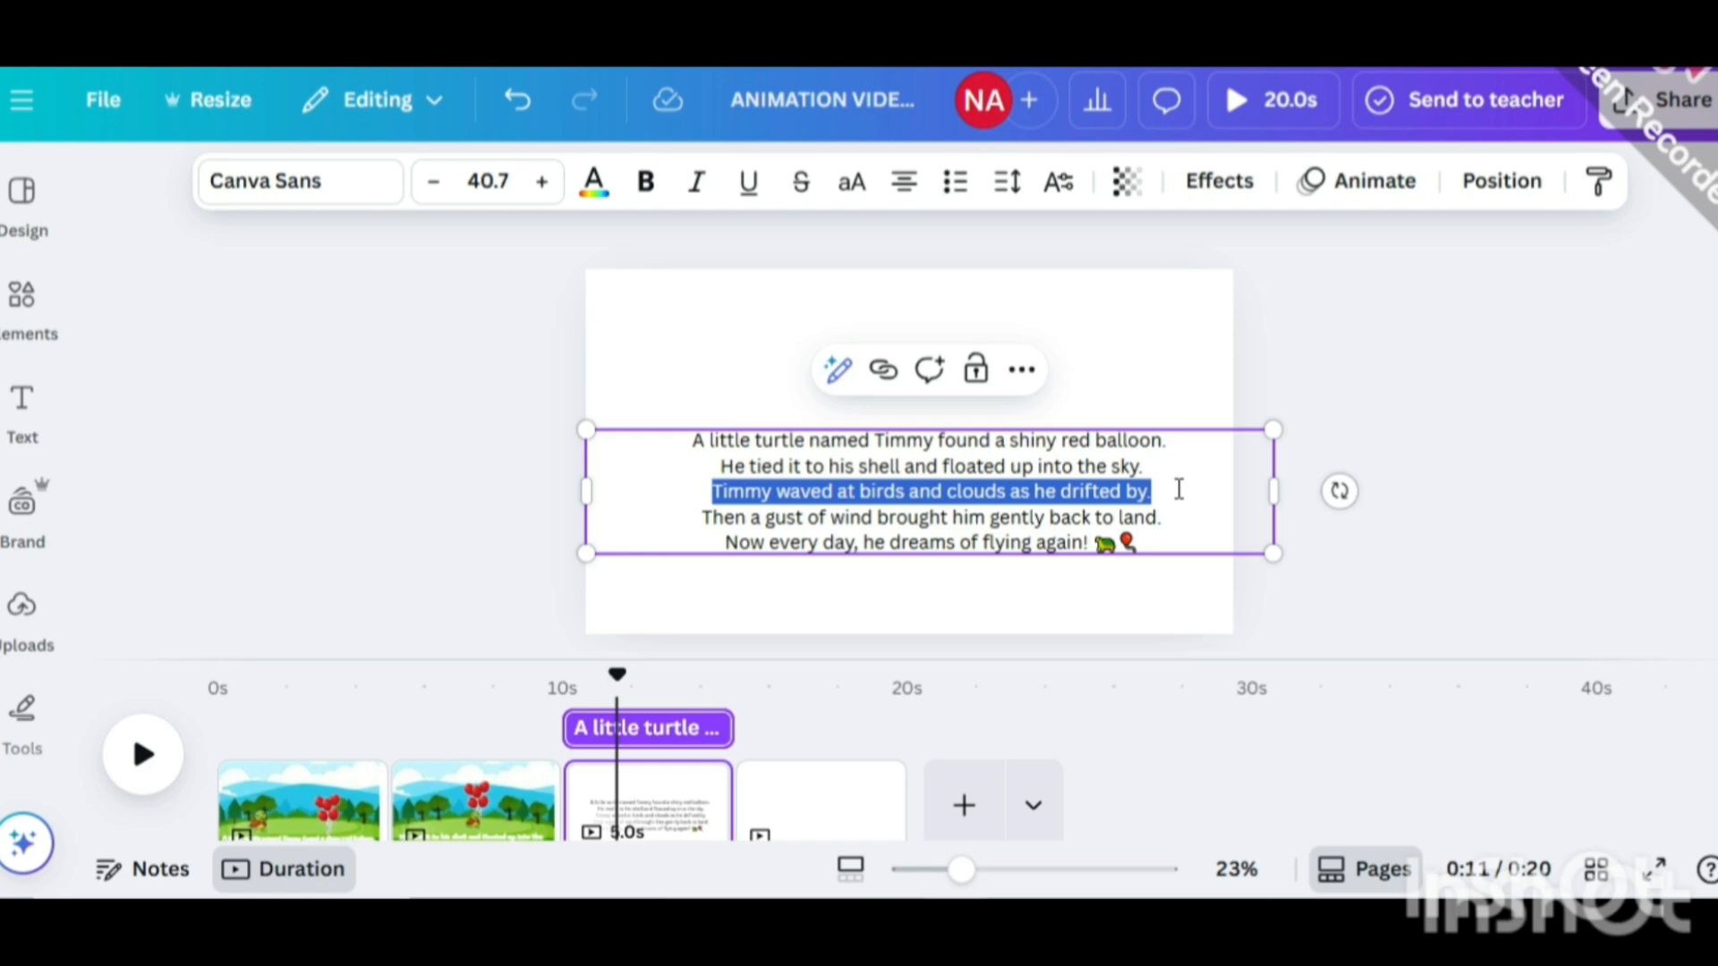
pyautogui.click(707, 381)
pyautogui.write('Timmy waved at birds and clouds as he drifted by.')
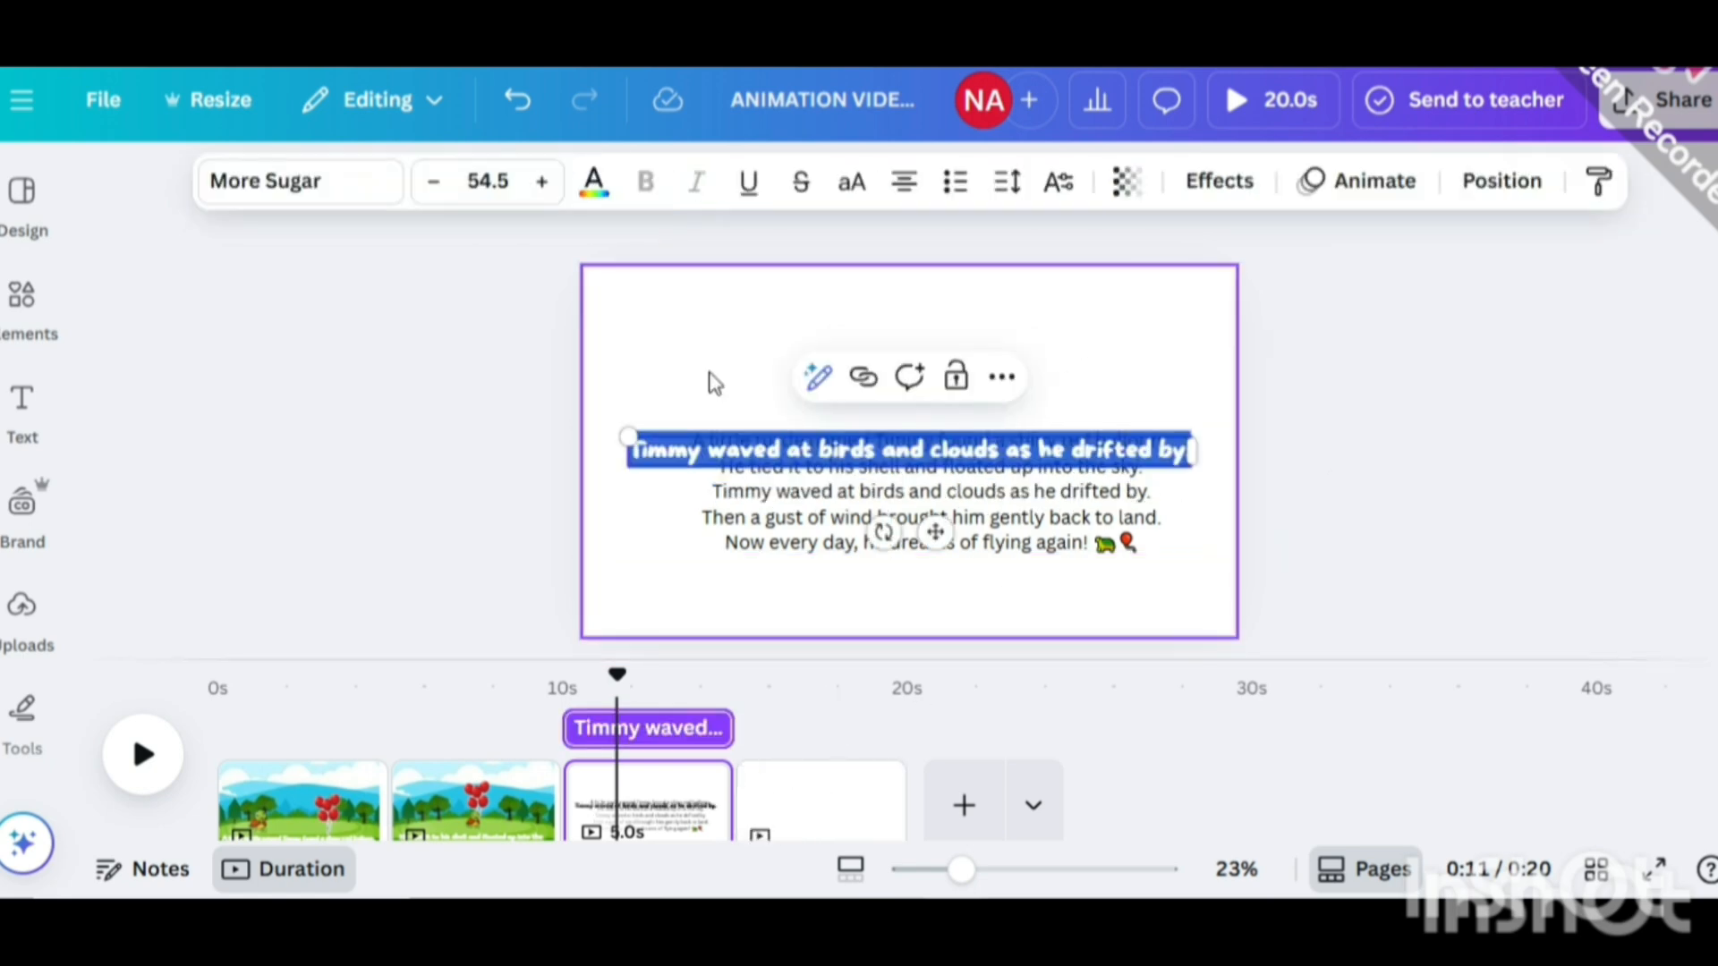
# Place the page 3 caption along the page's lower edge and move the full story text onto page 4.
pyautogui.click(850, 454)
pyautogui.click(754, 384)
pyautogui.moveTo(823, 453); pyautogui.dragTo(820, 597)
pyautogui.moveTo(1039, 486); pyautogui.dragTo(850, 769)
pyautogui.click(1303, 368)
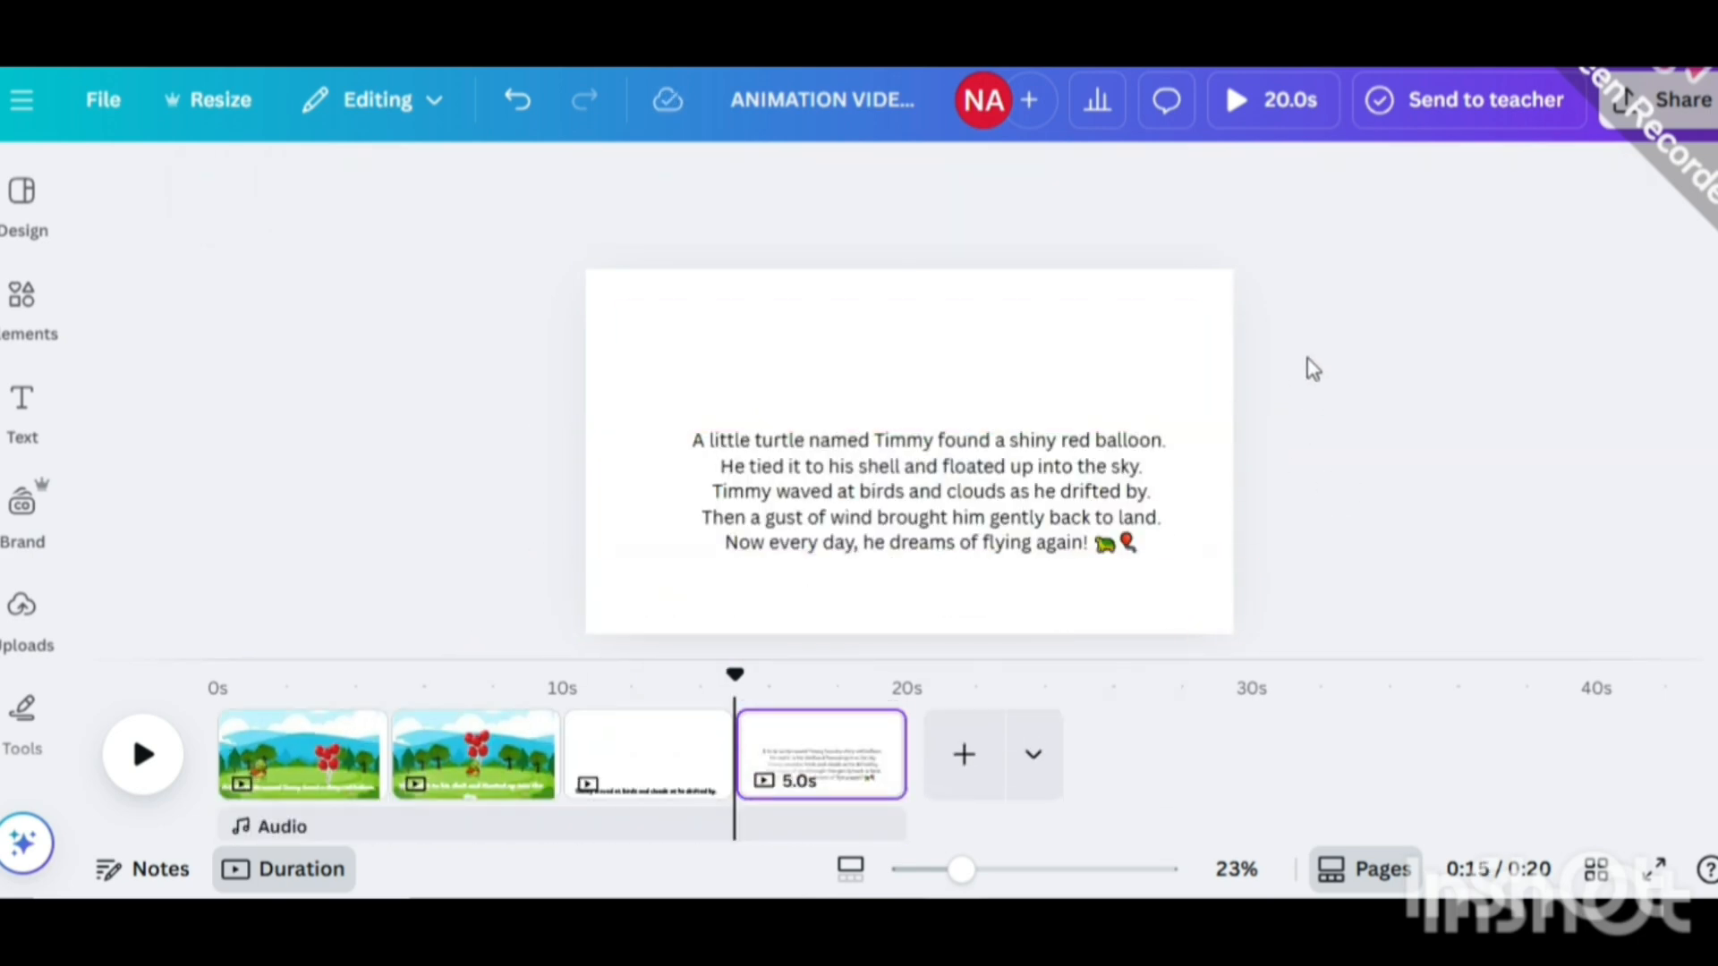
# Copy the forest clearing background from page 2 onto page 3 and arrange it behind the caption.
pyautogui.click(621, 742)
pyautogui.click(768, 513)
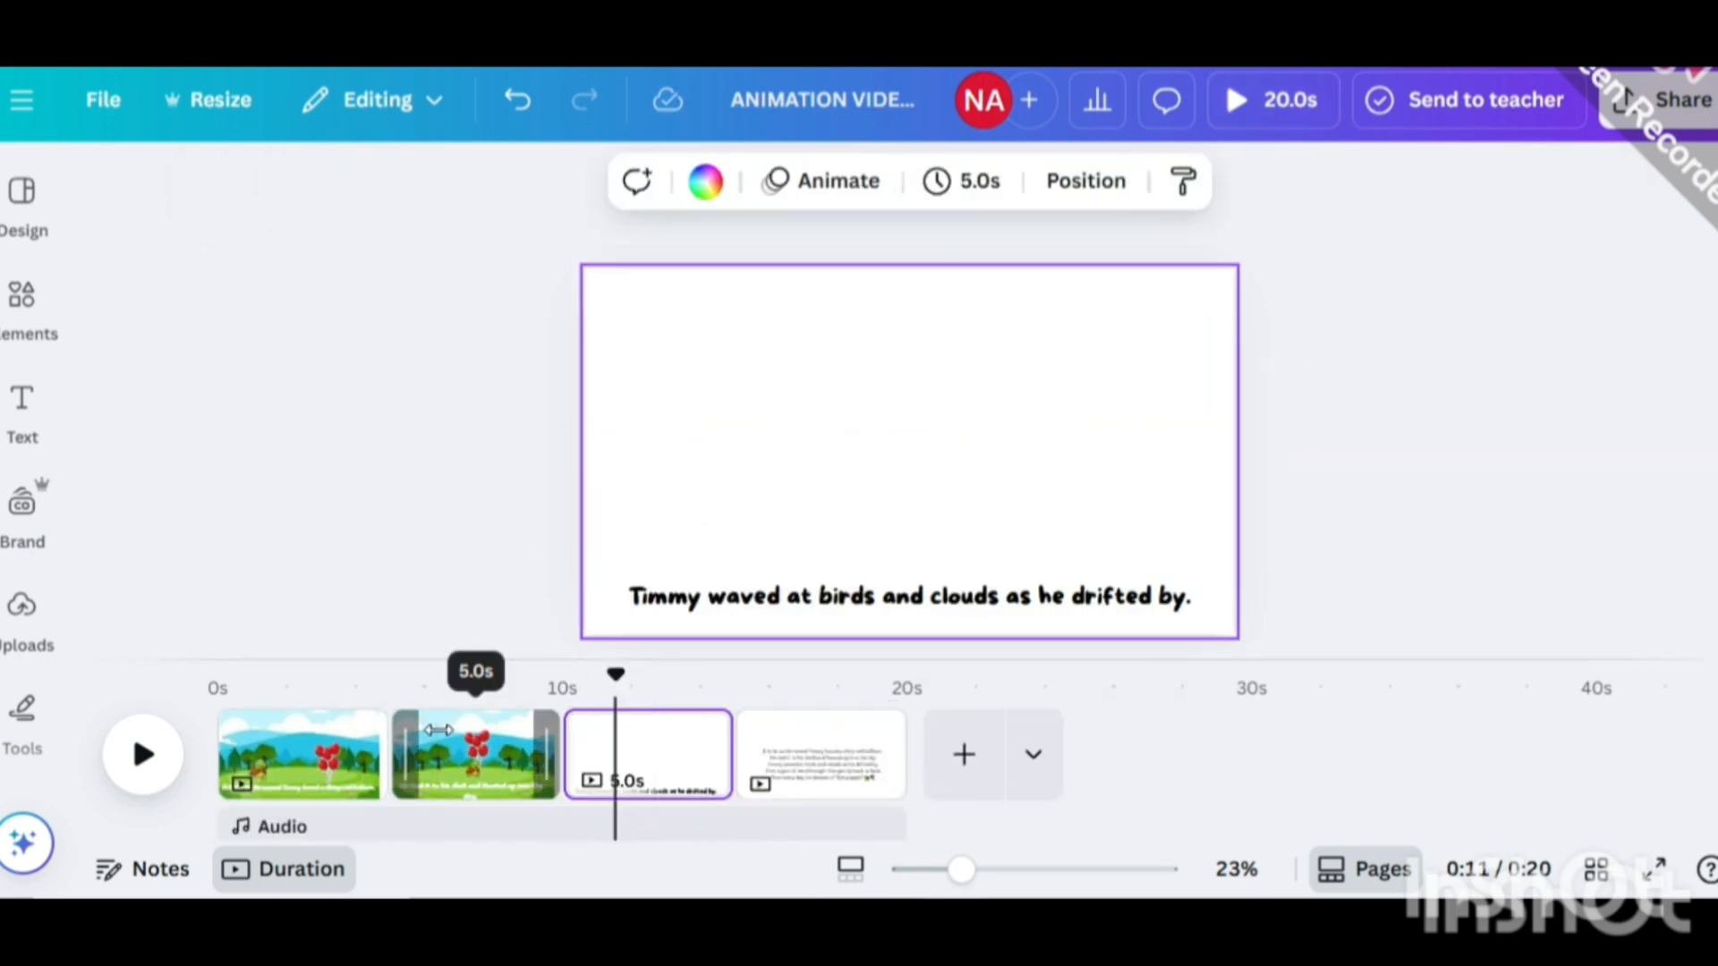
pyautogui.click(438, 730)
pyautogui.click(656, 407)
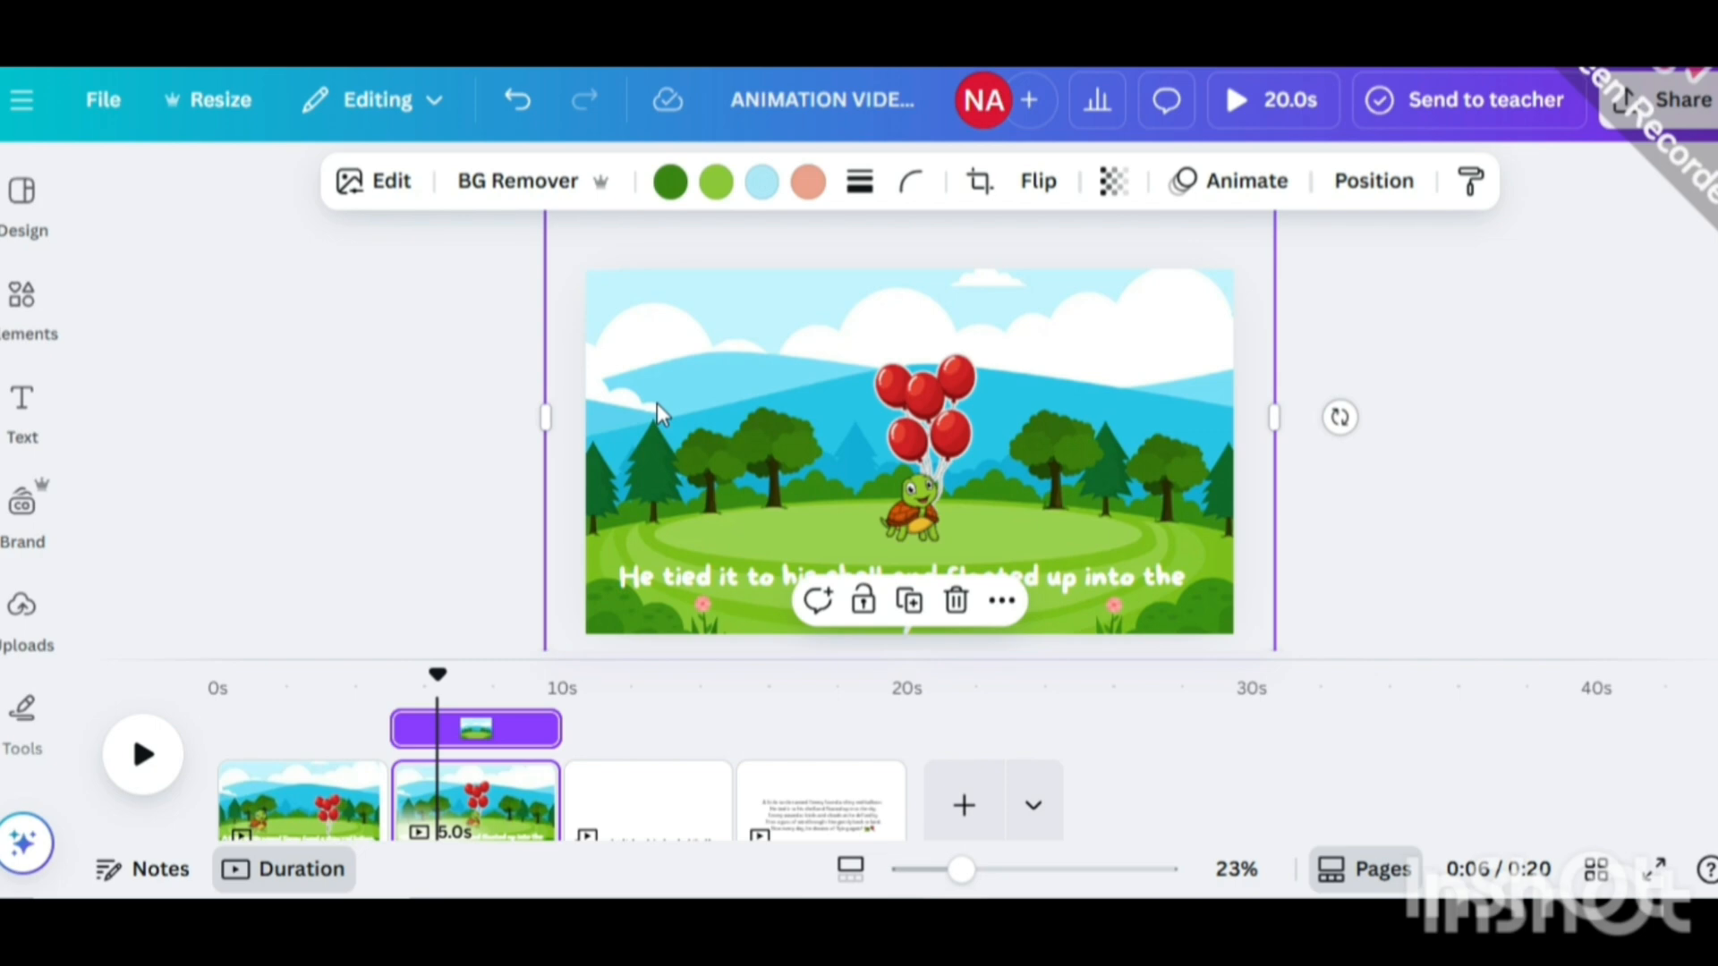
pyautogui.click(713, 748)
pyautogui.click(725, 430)
pyautogui.hotkey('ctrl', 'v')
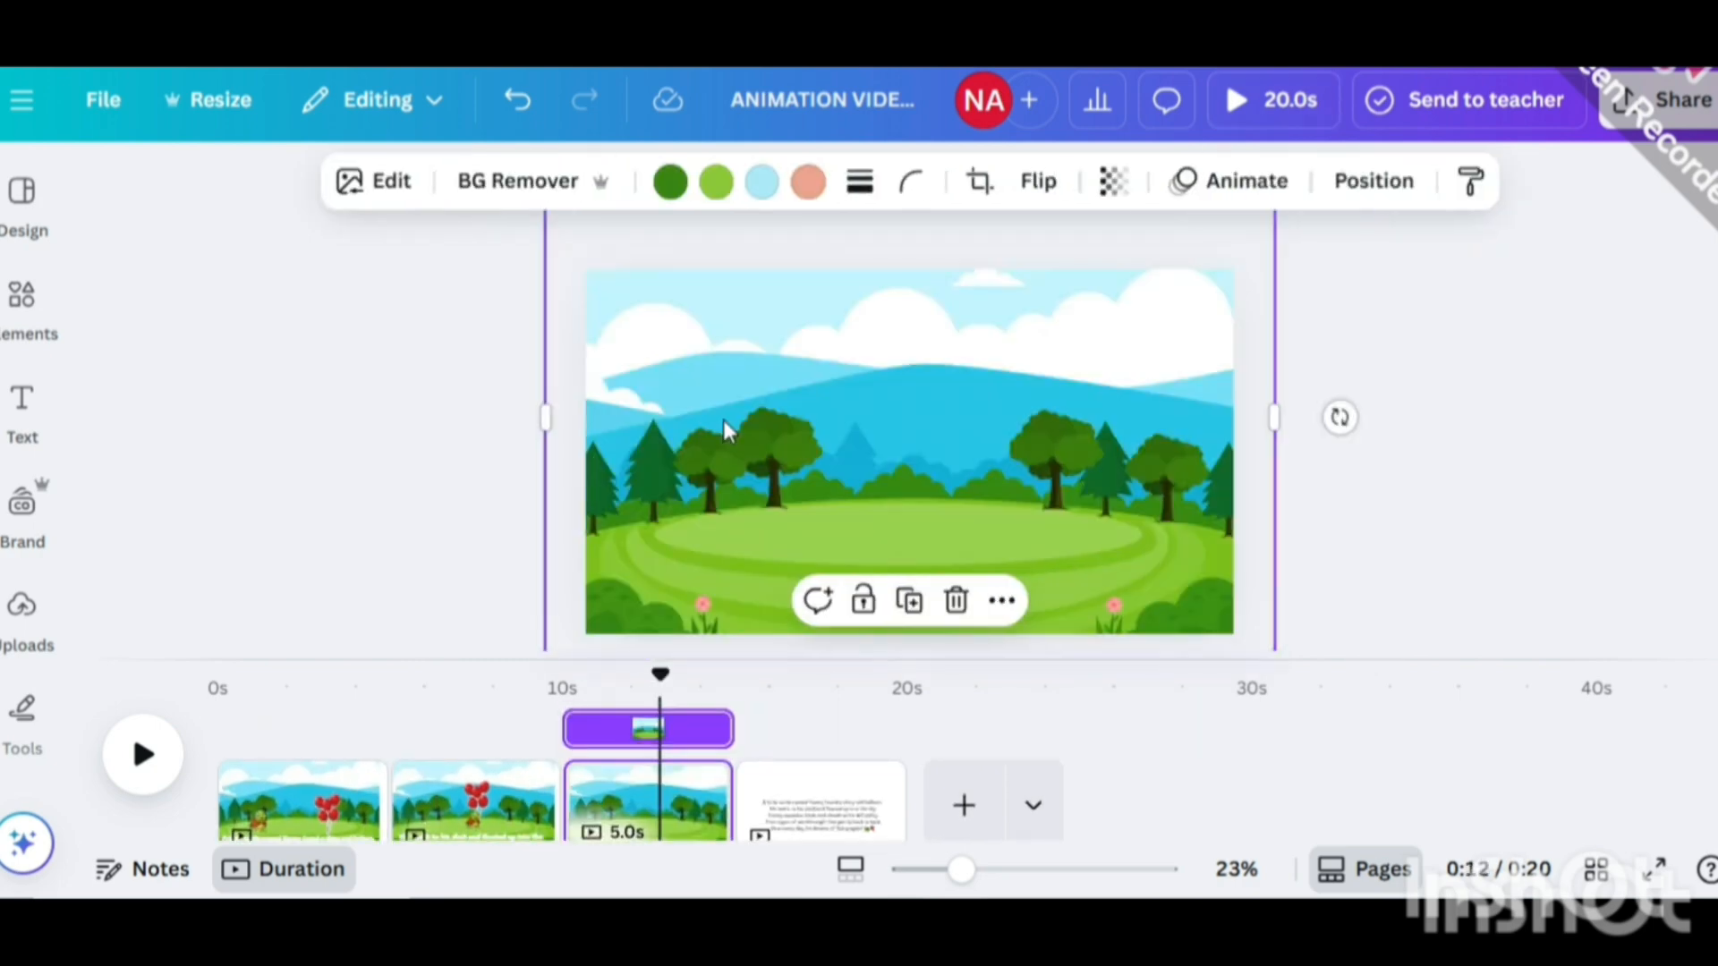
pyautogui.click(1396, 188)
pyautogui.click(460, 474)
pyautogui.click(1085, 537)
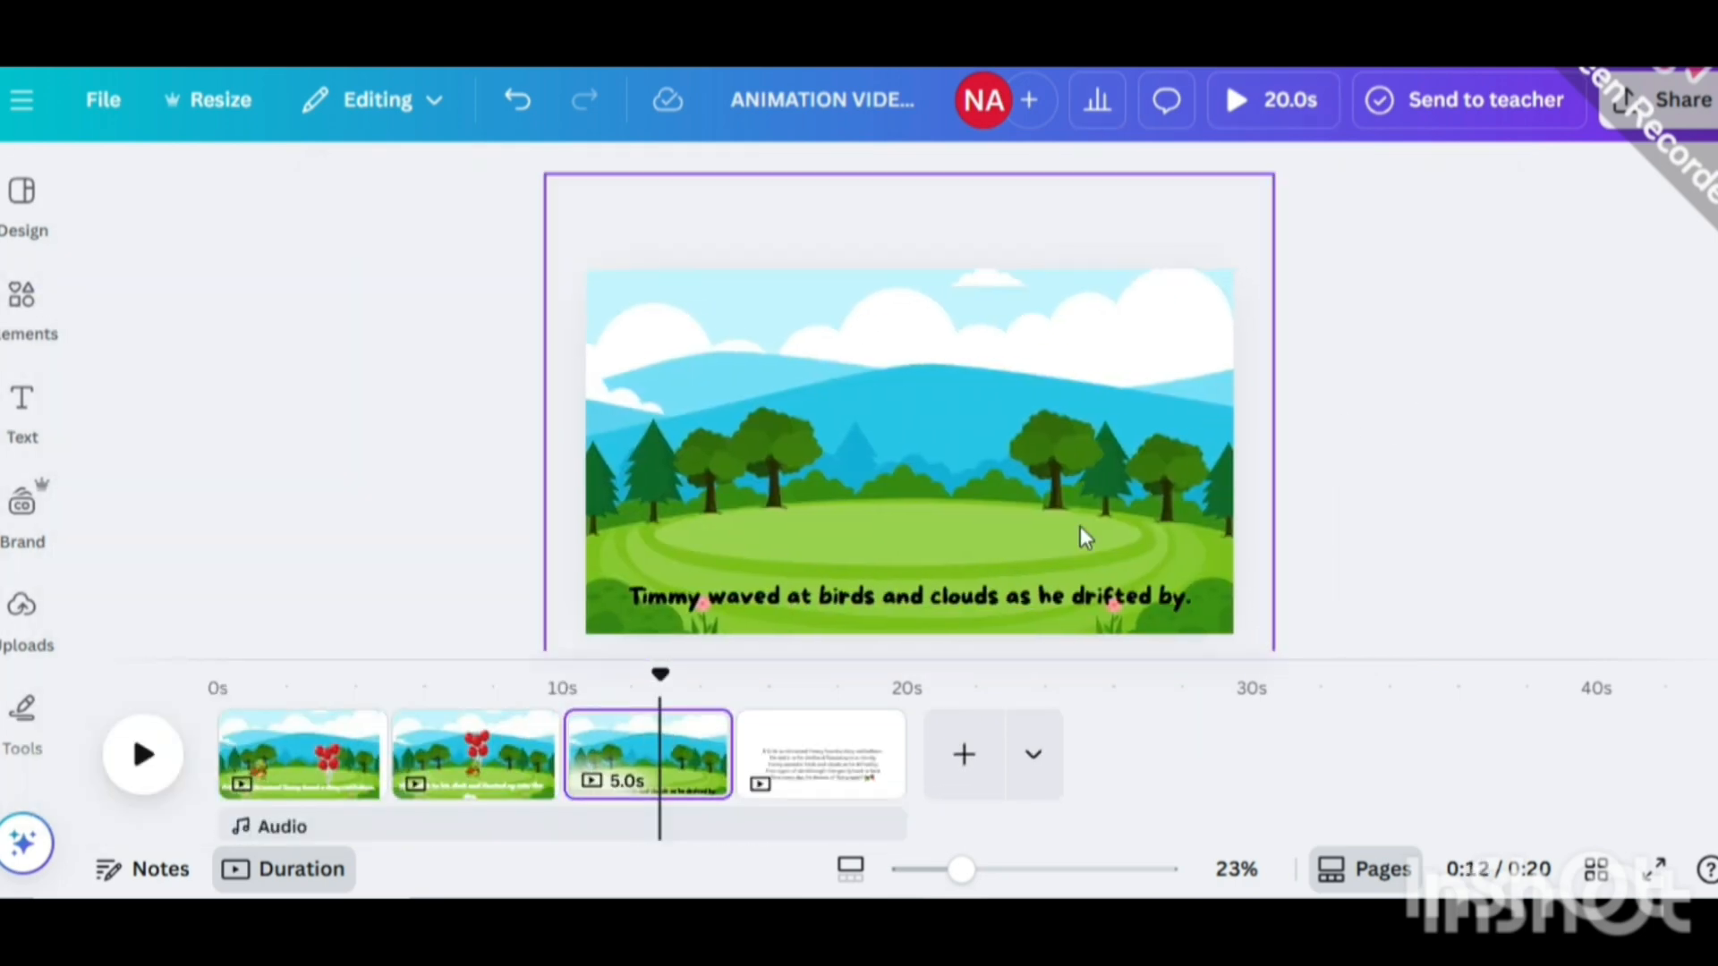
# Change the page 3 caption's text color to white.
pyautogui.click(1065, 596)
pyautogui.click(594, 182)
pyautogui.click(285, 479)
pyautogui.click(1370, 430)
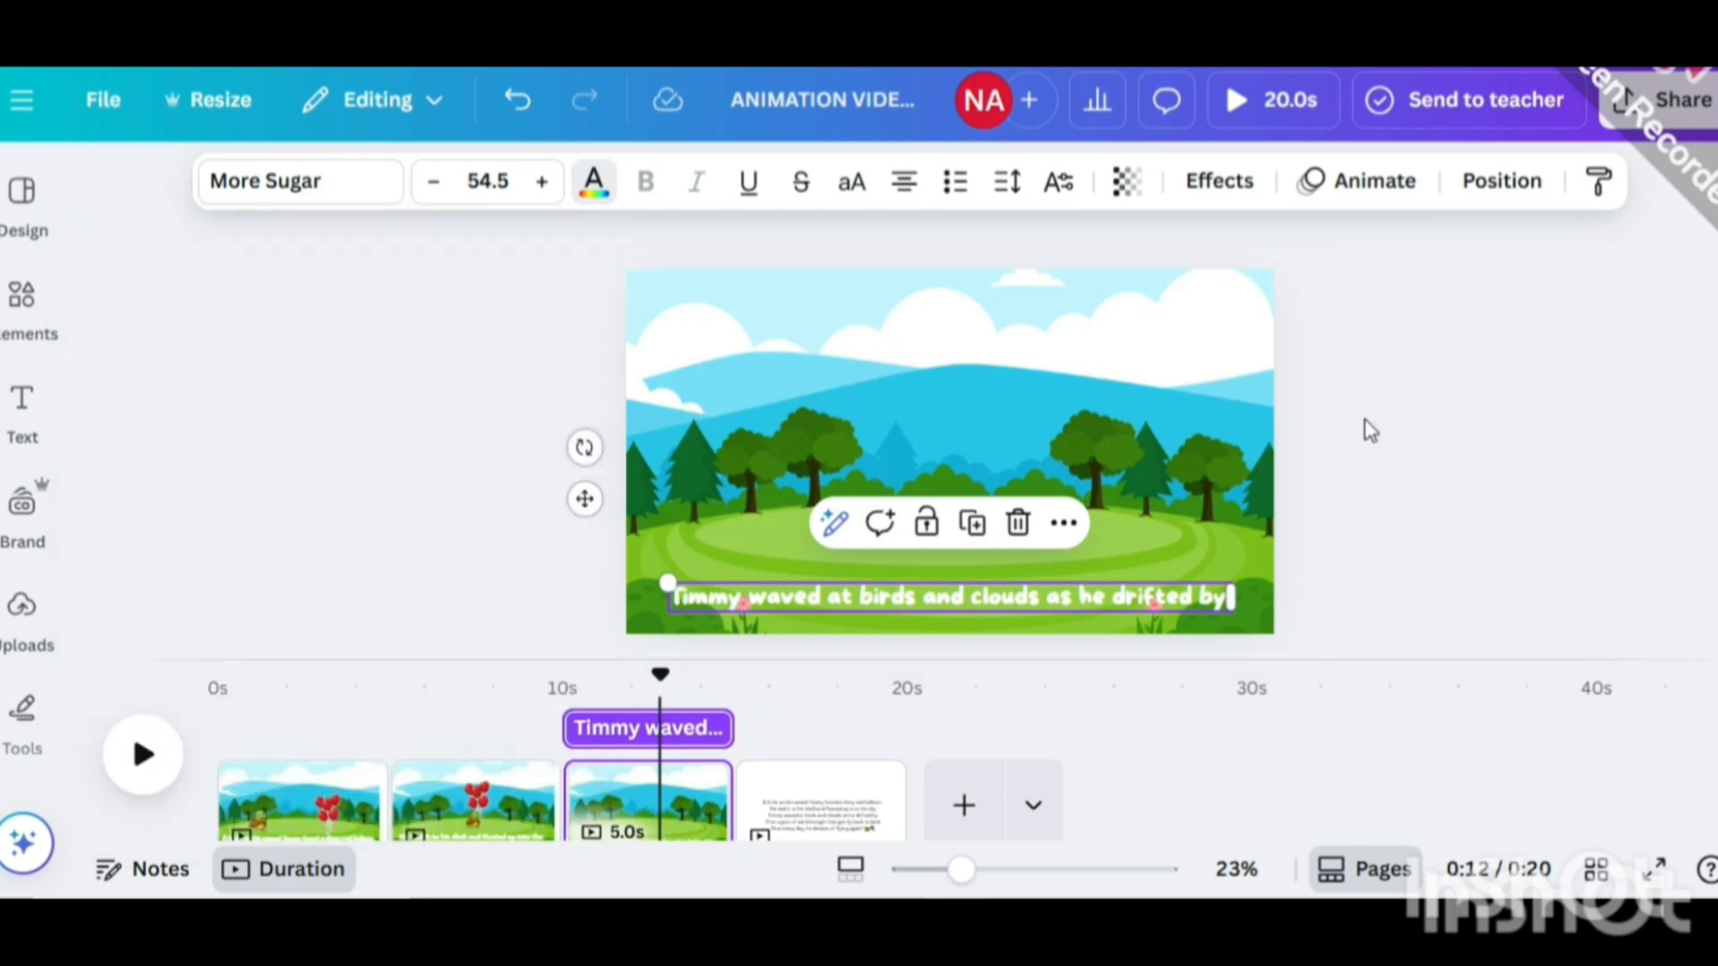
# Search the graphics for CLOUDS and add two small white outlined clouds side by side in the upper-left sky of page 3.
pyautogui.click(34, 338)
pyautogui.click(299, 191)
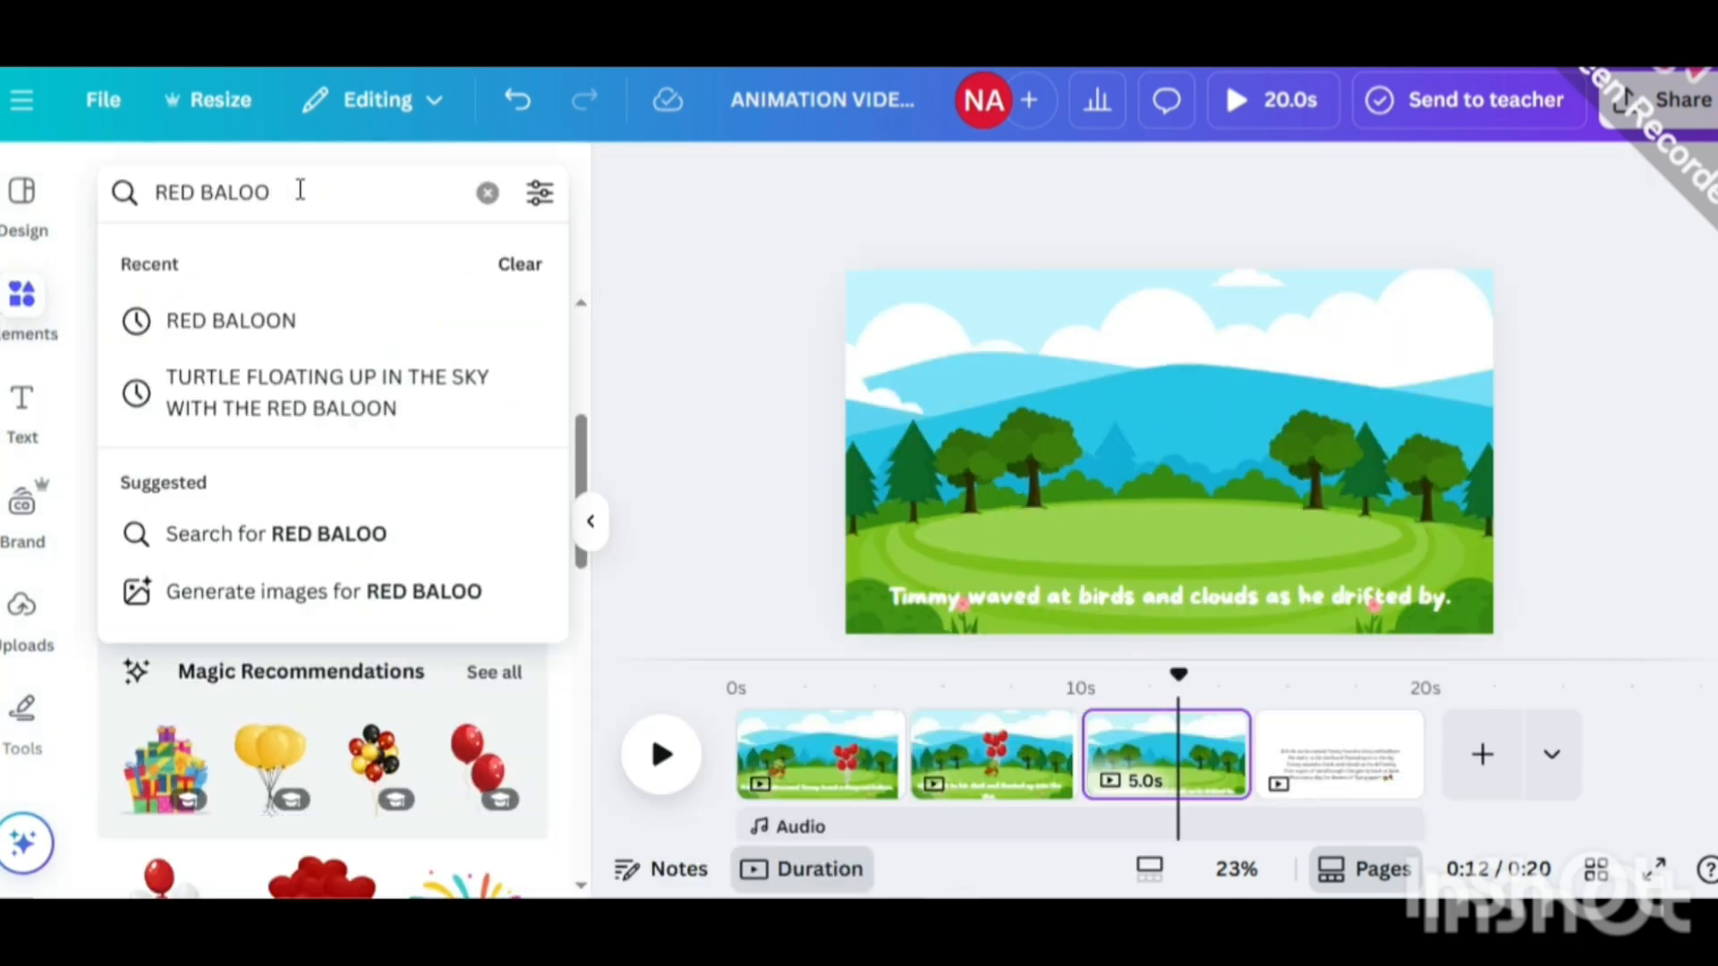
pyautogui.press('BackSpace')
pyautogui.press('BackSpace')
pyautogui.press('BackSpace')
pyautogui.press('BackSpace')
pyautogui.press('BackSpace')
pyautogui.press('BackSpace')
pyautogui.press('BackSpace')
pyautogui.press('BackSpace')
pyautogui.press('BackSpace')
pyautogui.write('CLOUDS')
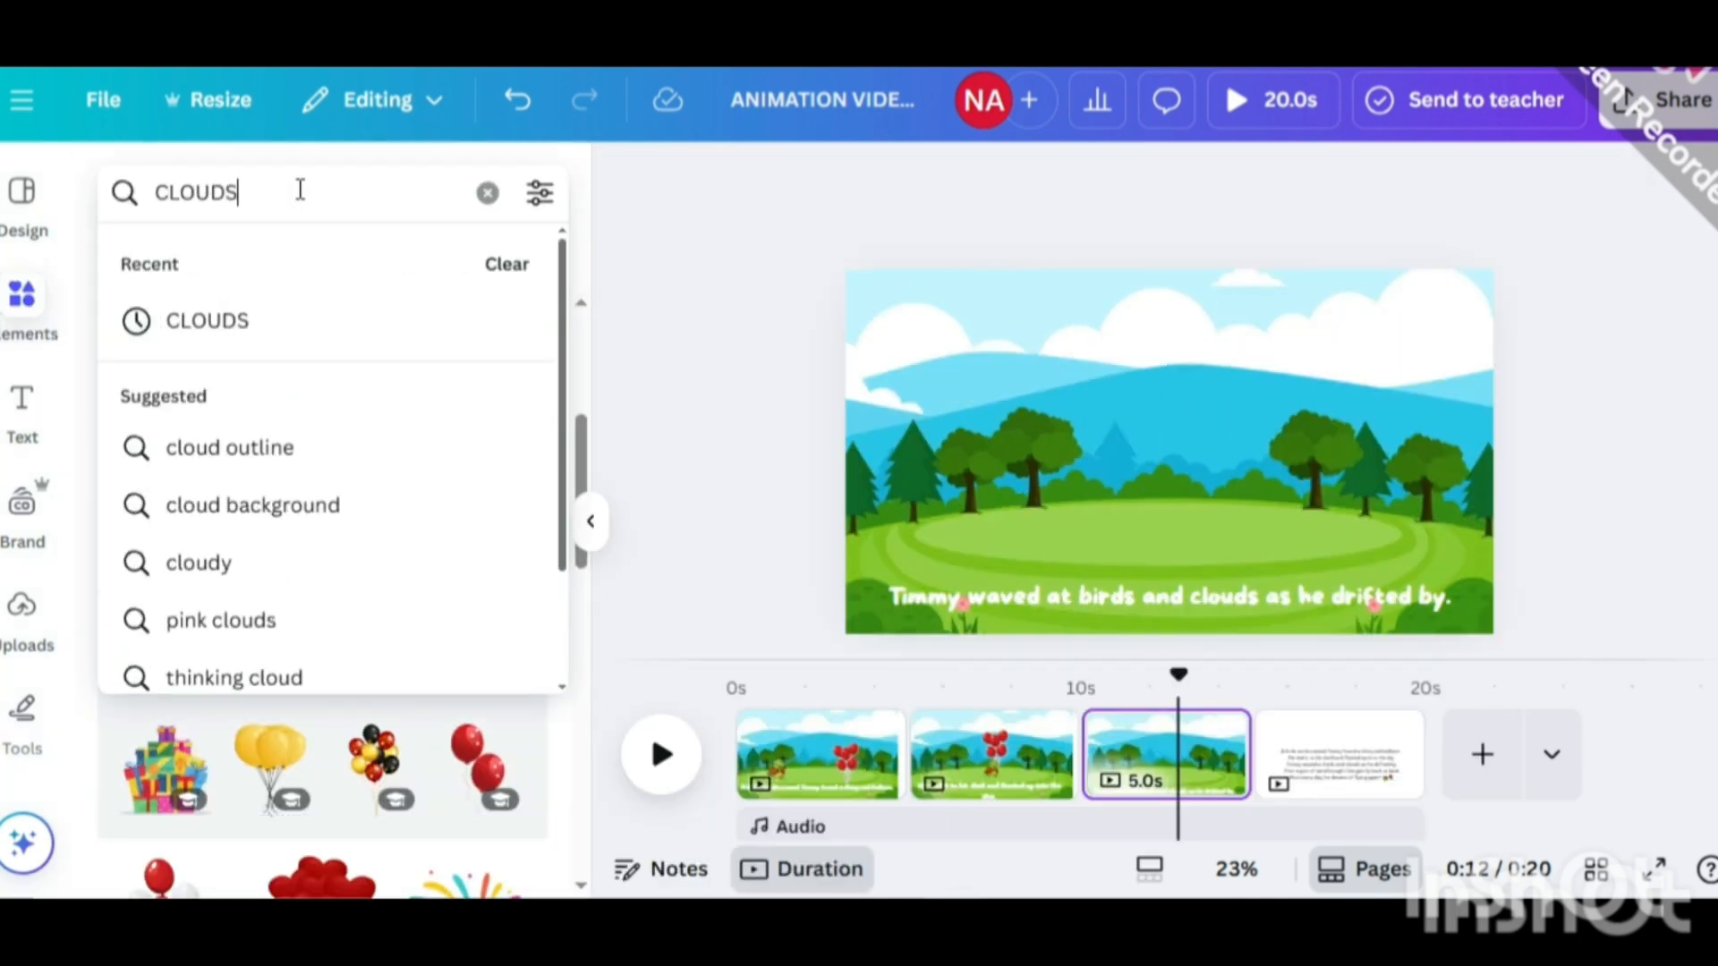
pyautogui.press('Return')
pyautogui.scroll(-2, 422, 598)
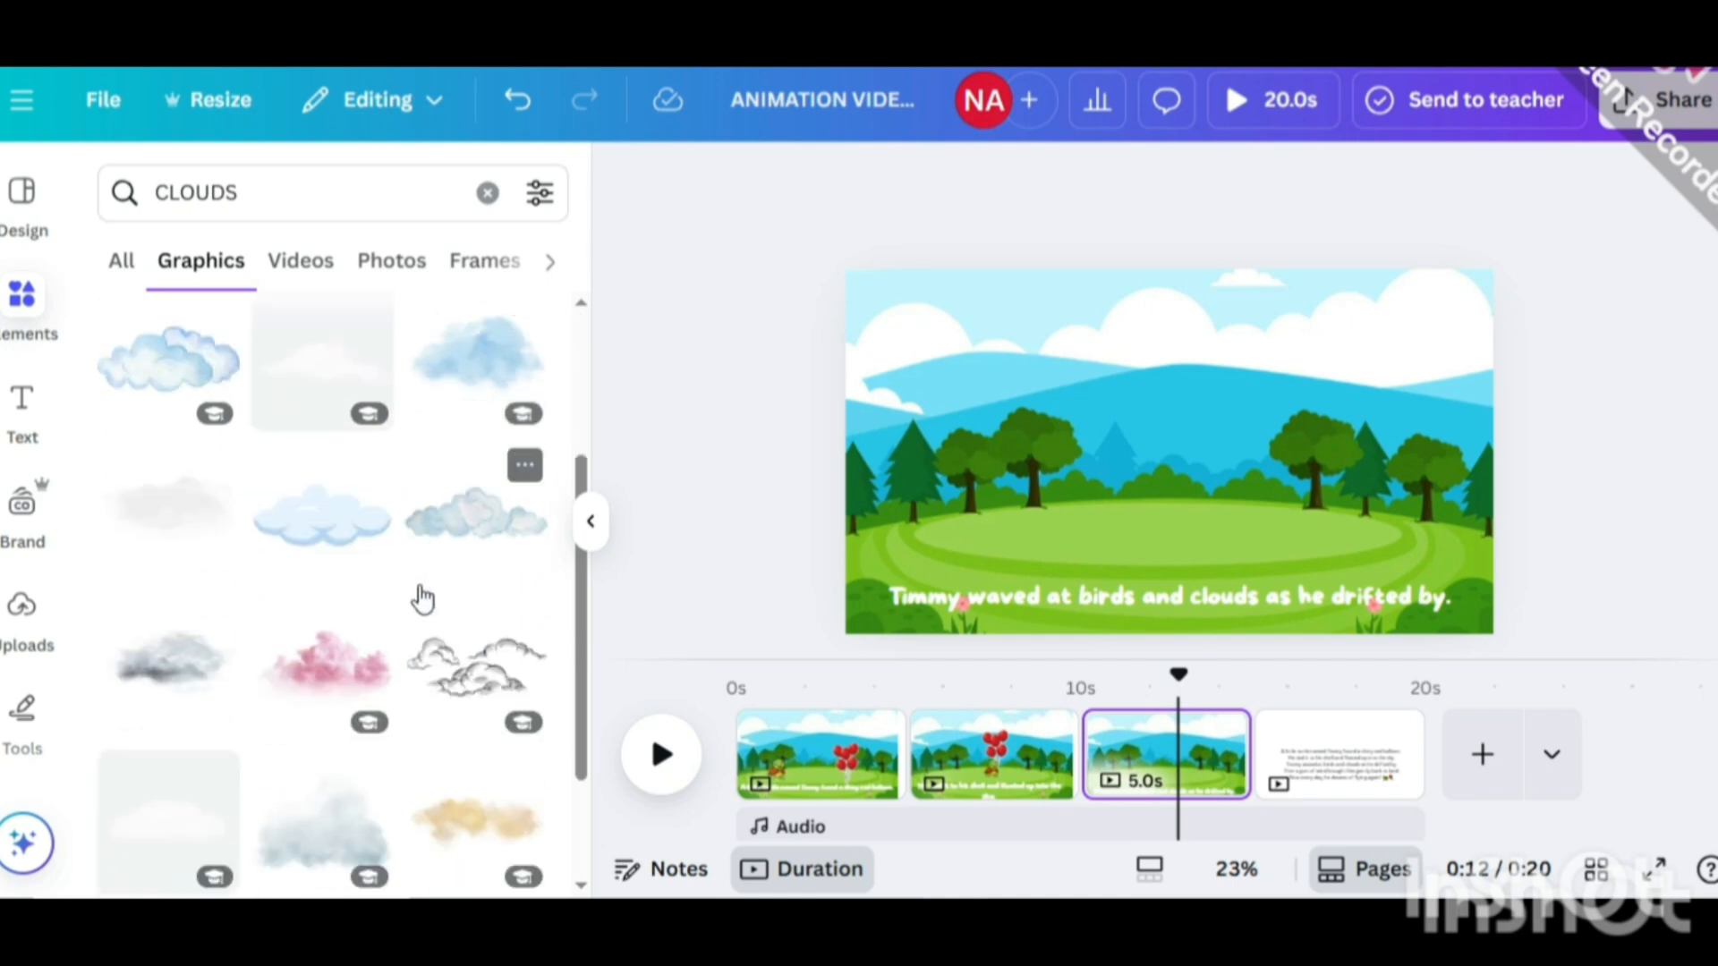
pyautogui.scroll(-5, 422, 598)
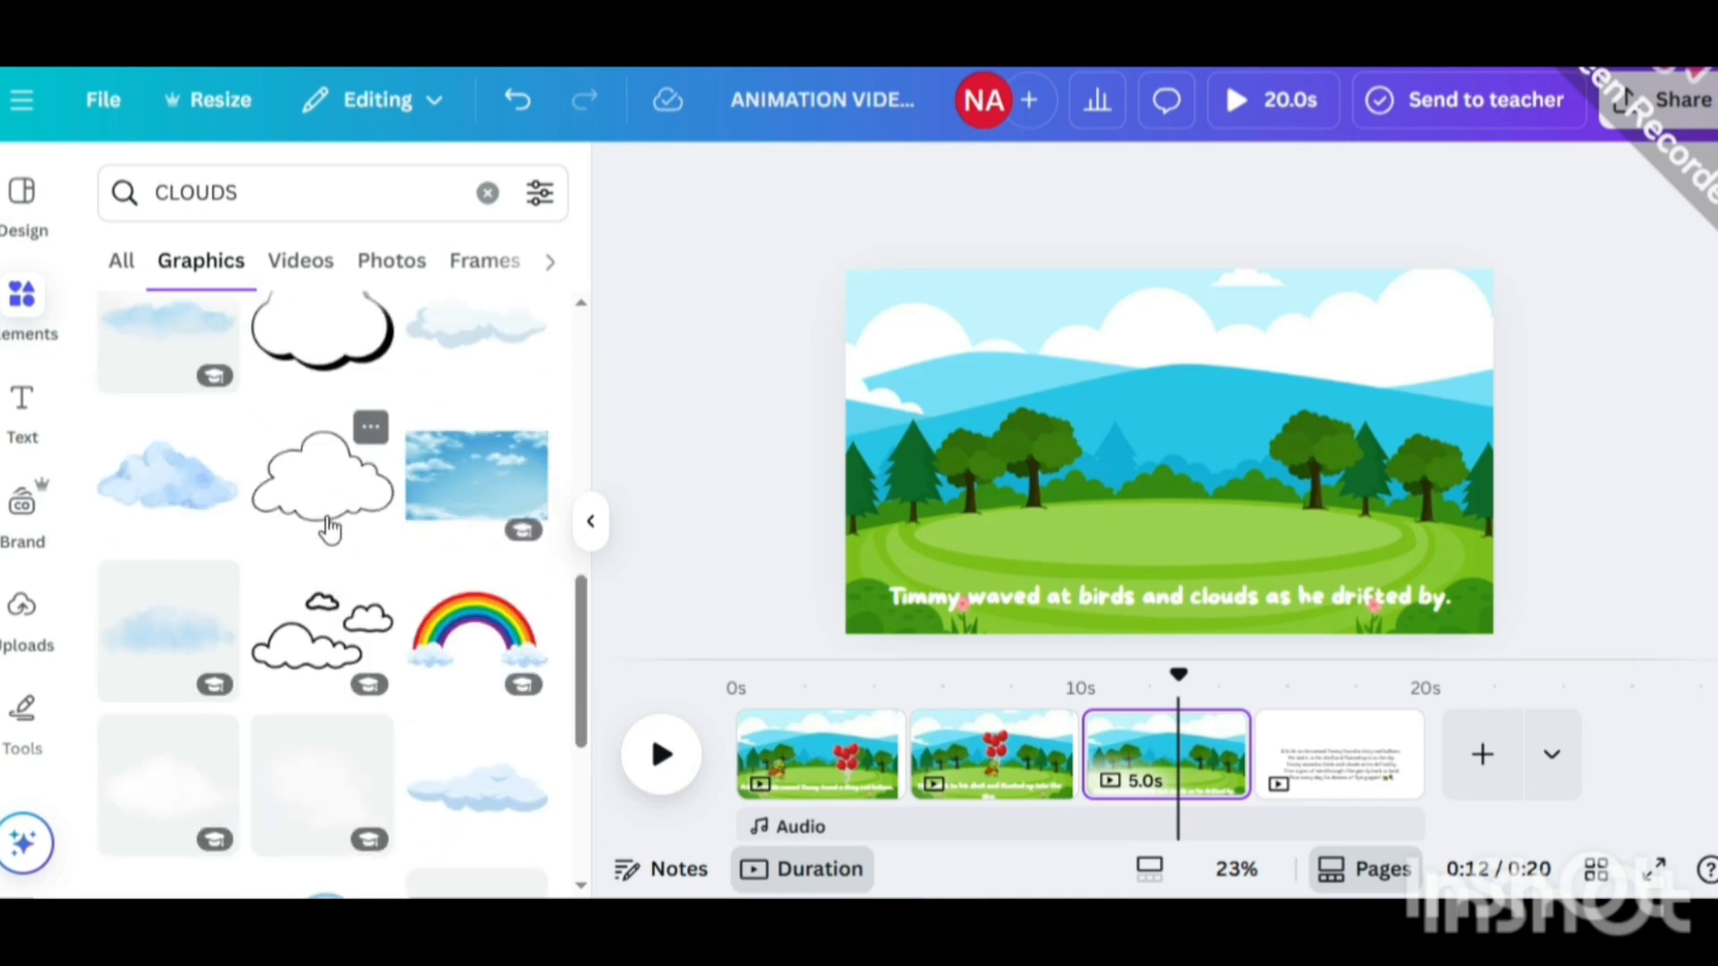
pyautogui.click(327, 526)
pyautogui.moveTo(1284, 372); pyautogui.dragTo(1074, 307)
pyautogui.click(914, 402)
# Search the graphics for BIRDS and look through the results for a suitable flying bird.
pyautogui.click(361, 181)
pyautogui.press('BackSpace')
pyautogui.press('BackSpace')
pyautogui.press('BackSpace')
pyautogui.press('BackSpace')
pyautogui.press('BackSpace')
pyautogui.press('BackSpace')
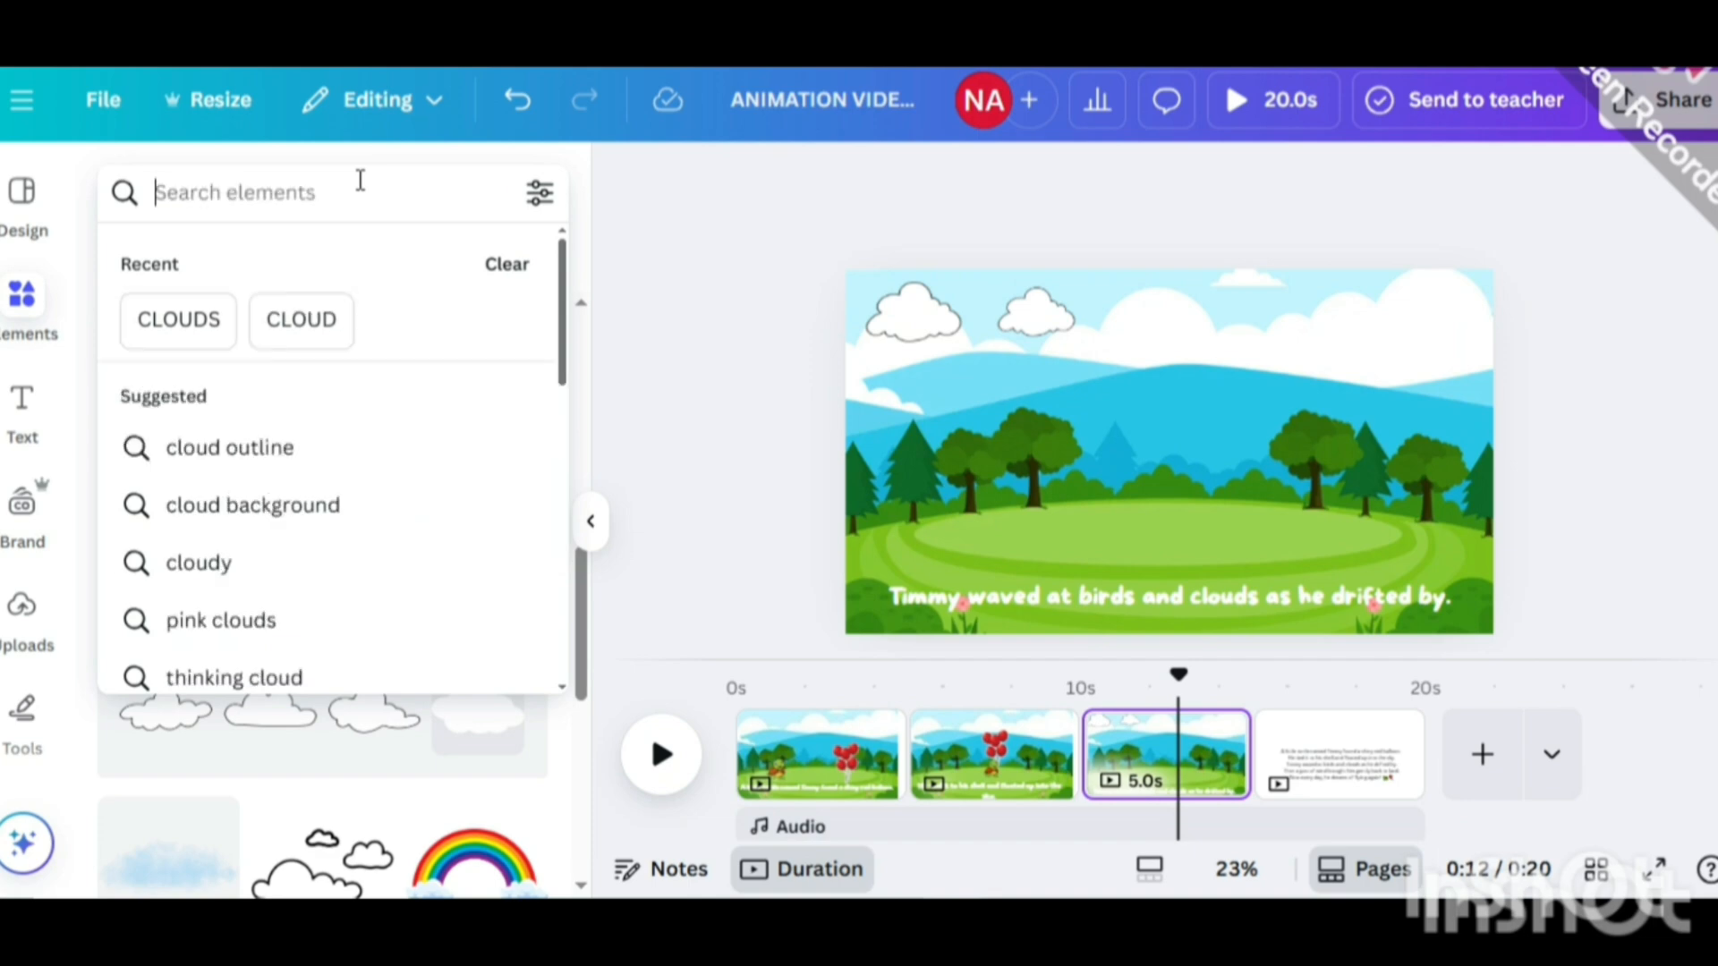
pyautogui.write('BIRDS')
pyautogui.press('Return')
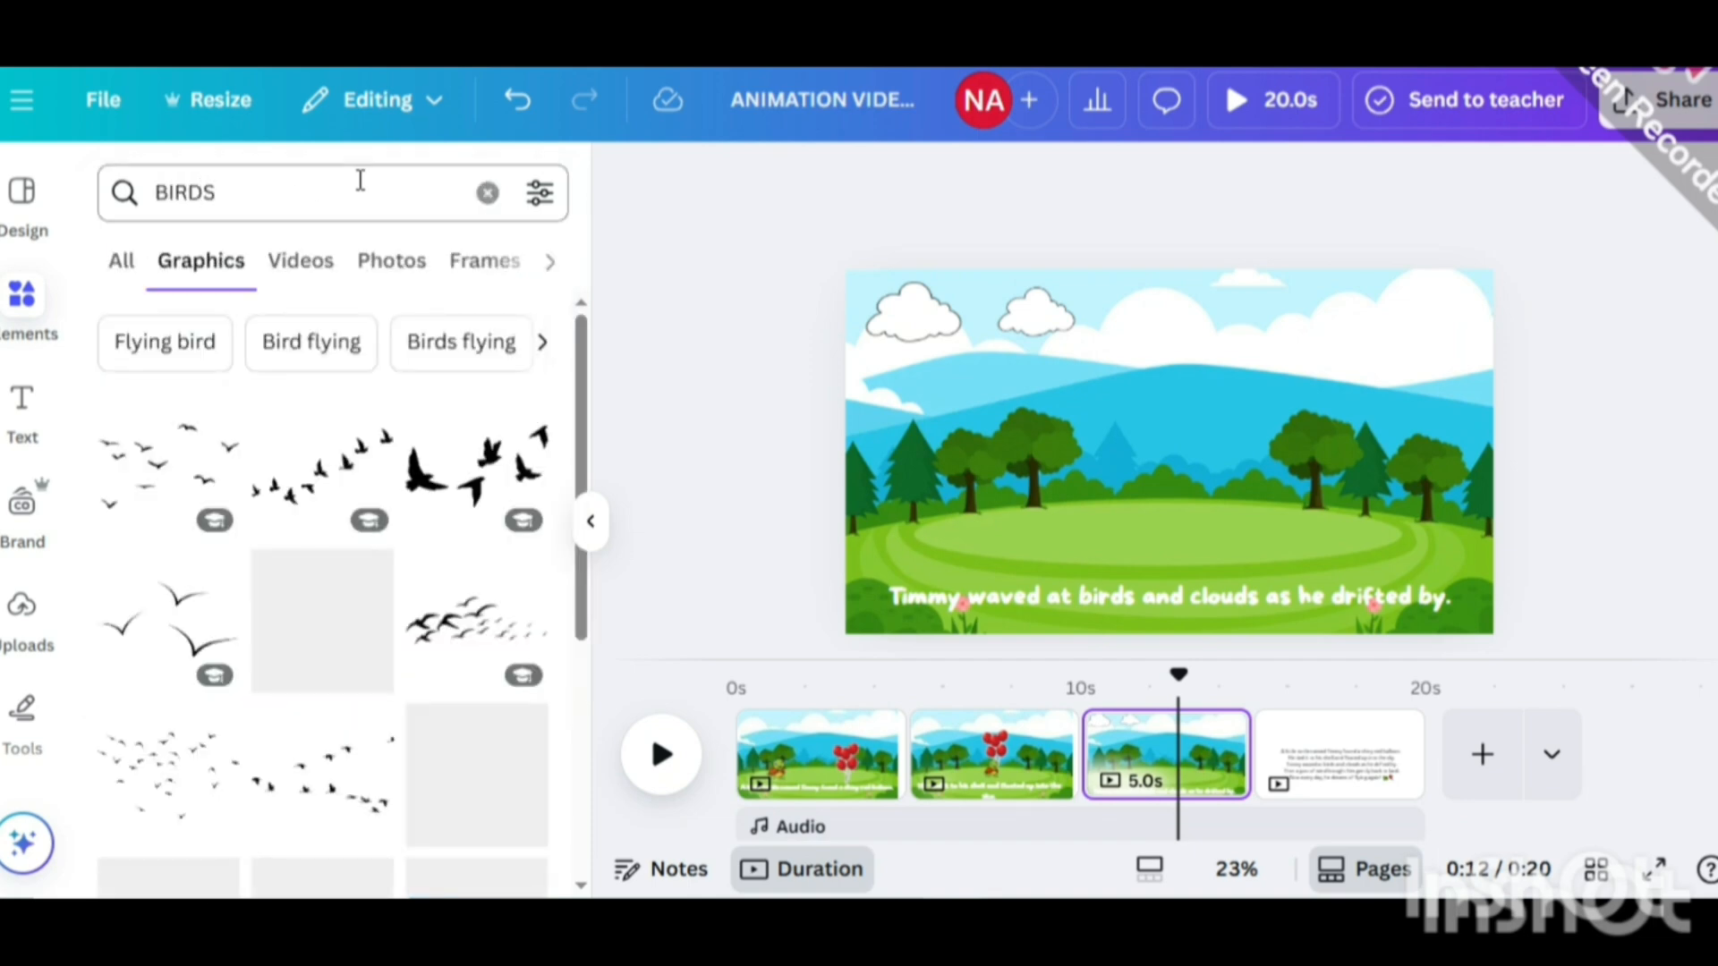
pyautogui.scroll(-10, 299, 472)
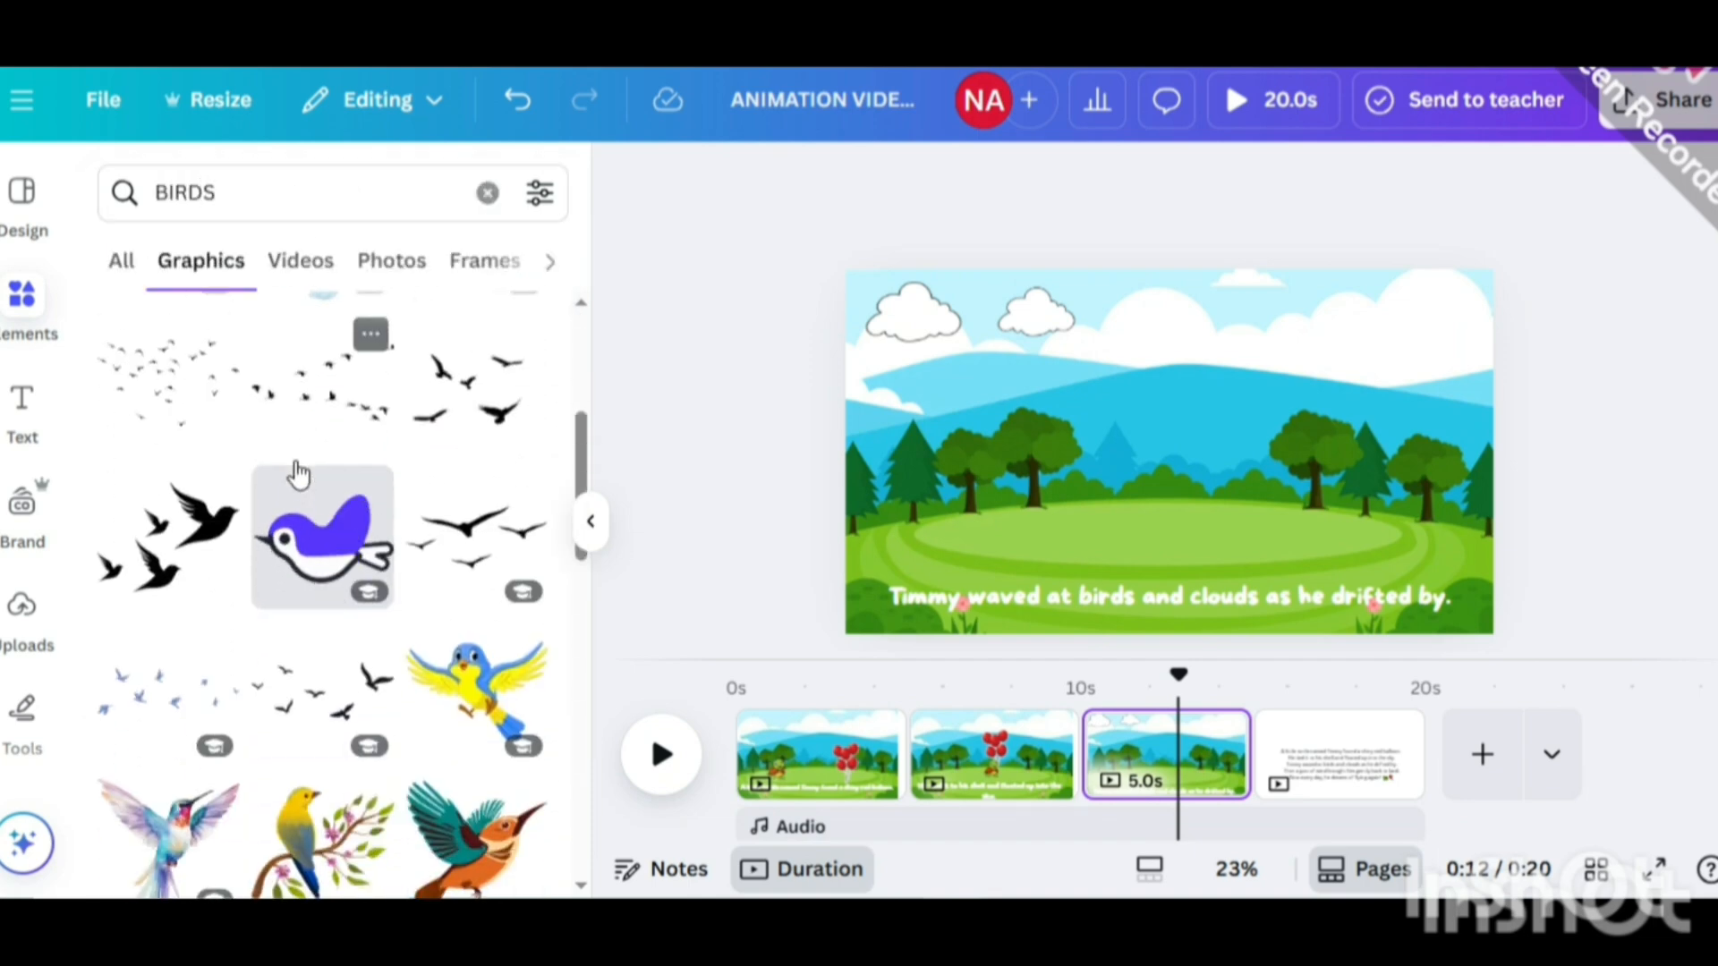
pyautogui.scroll(-4, 299, 472)
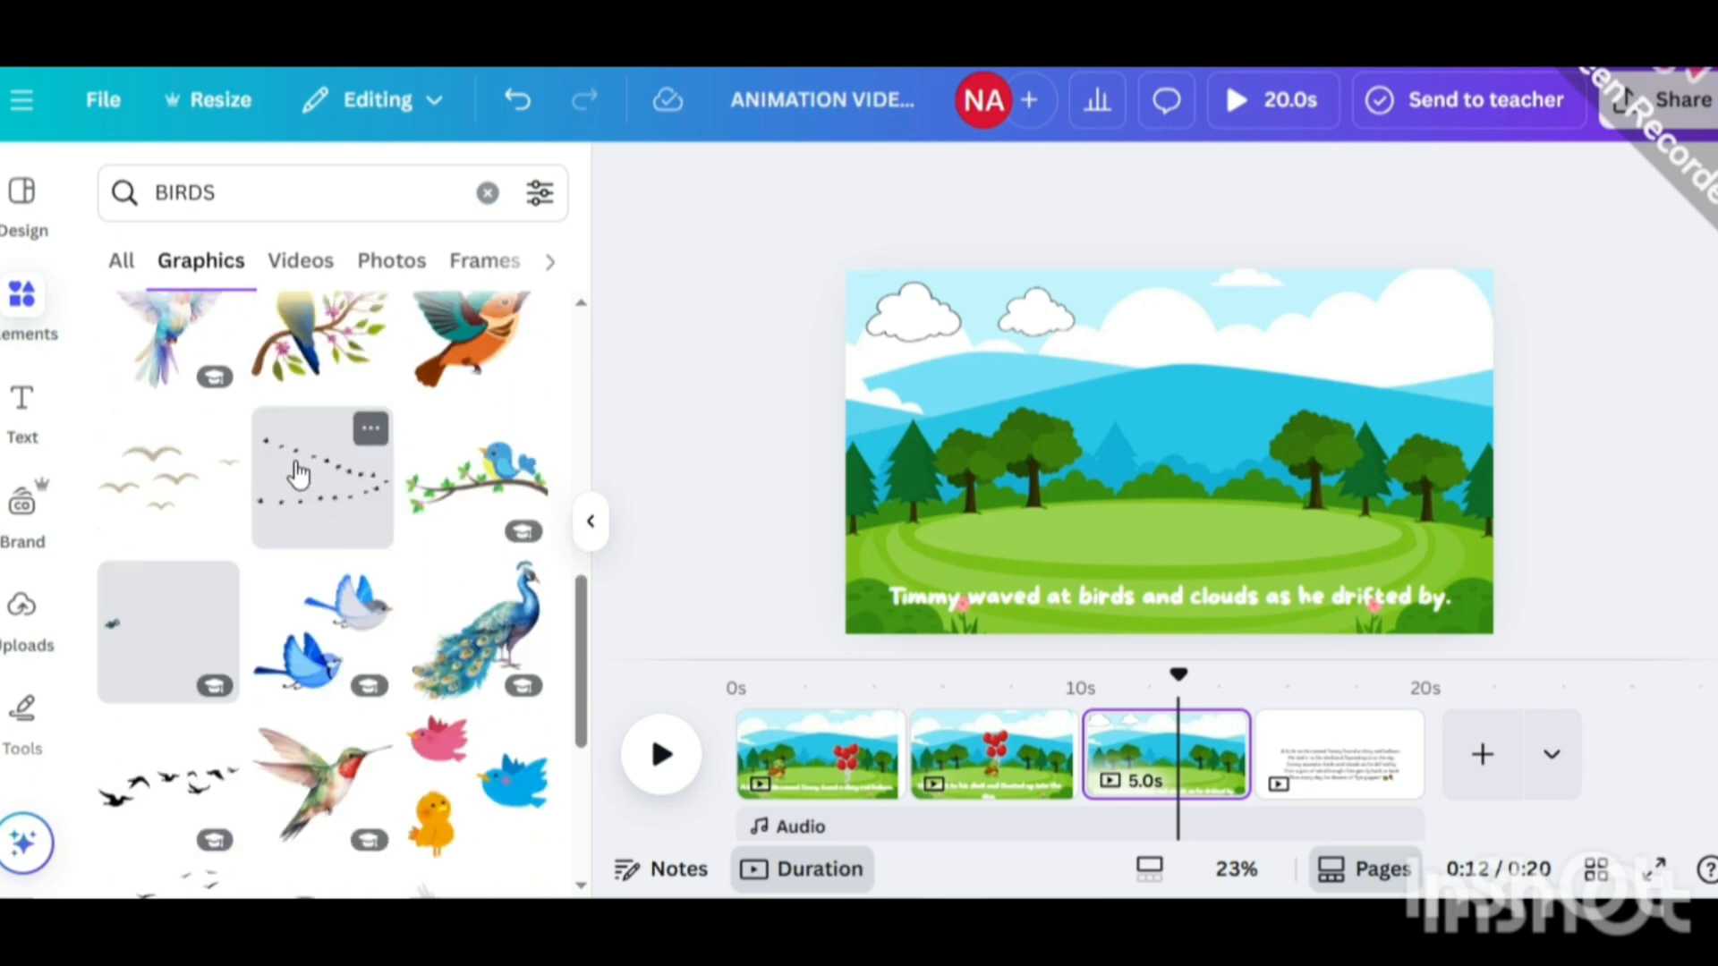
# Add the pair of flying blue birds to page 3, scaled down in the upper-right part of the sky.
pyautogui.click(340, 465)
pyautogui.moveTo(1320, 512); pyautogui.dragTo(1451, 354)
pyautogui.click(1158, 195)
pyautogui.click(1252, 255)
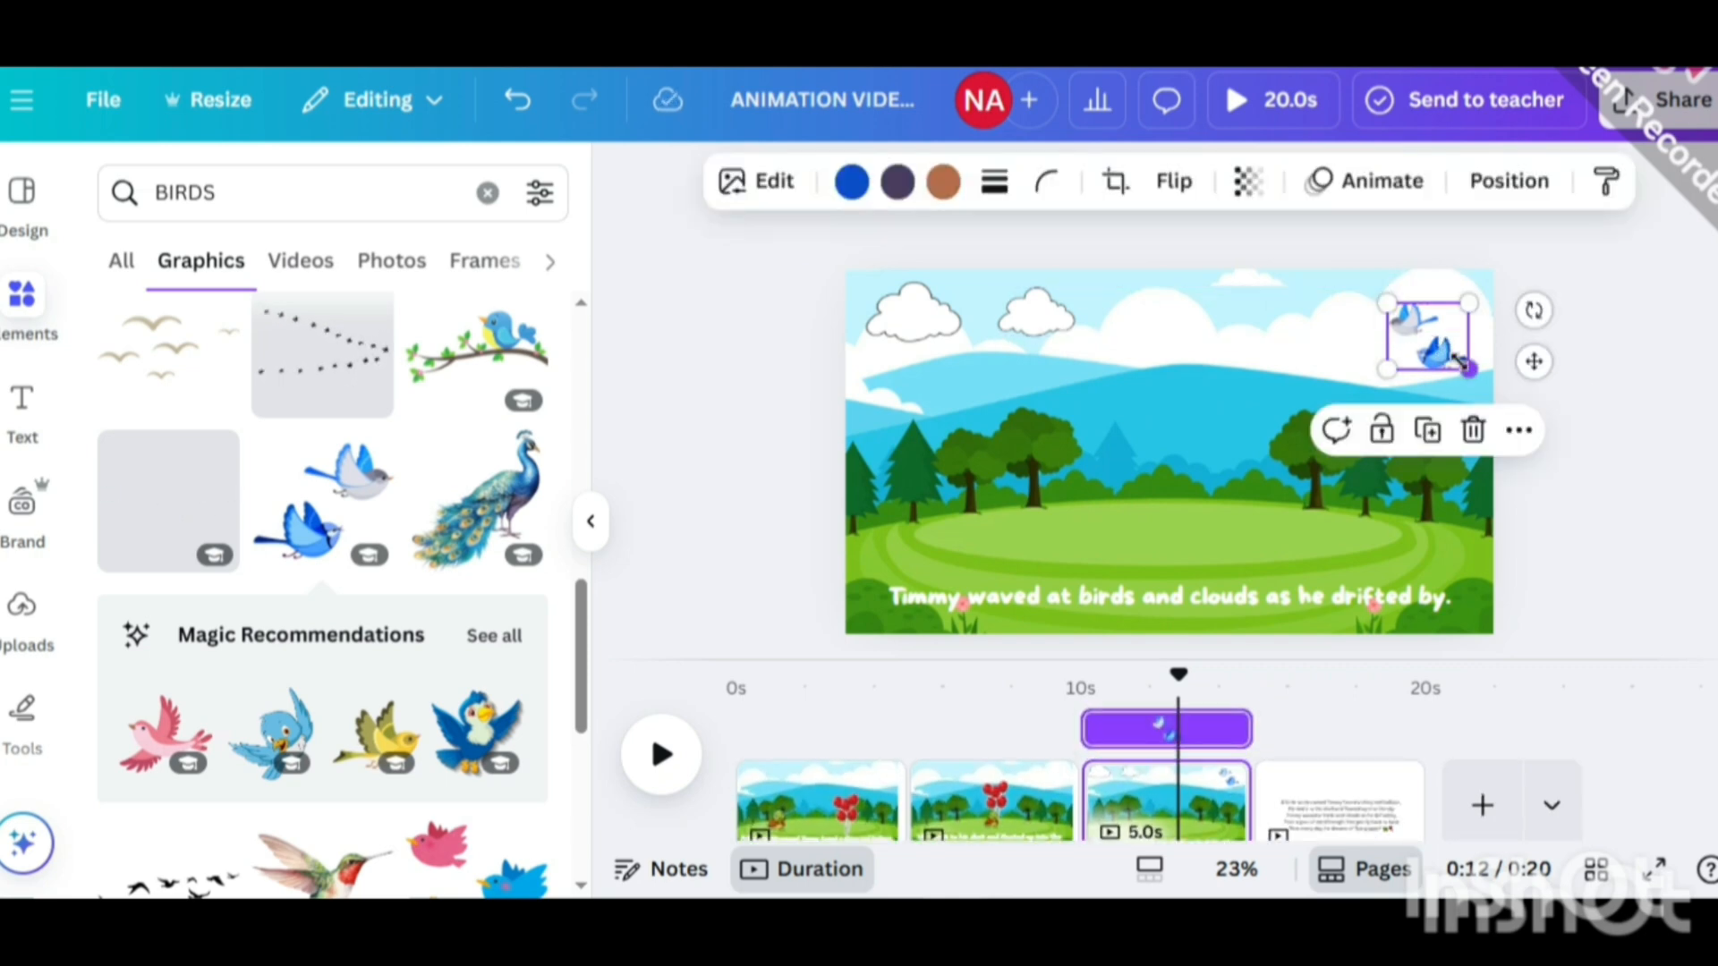
# Filter the BIRDS results to show only animated graphics.
pyautogui.click(539, 193)
pyautogui.scroll(-3, 248, 543)
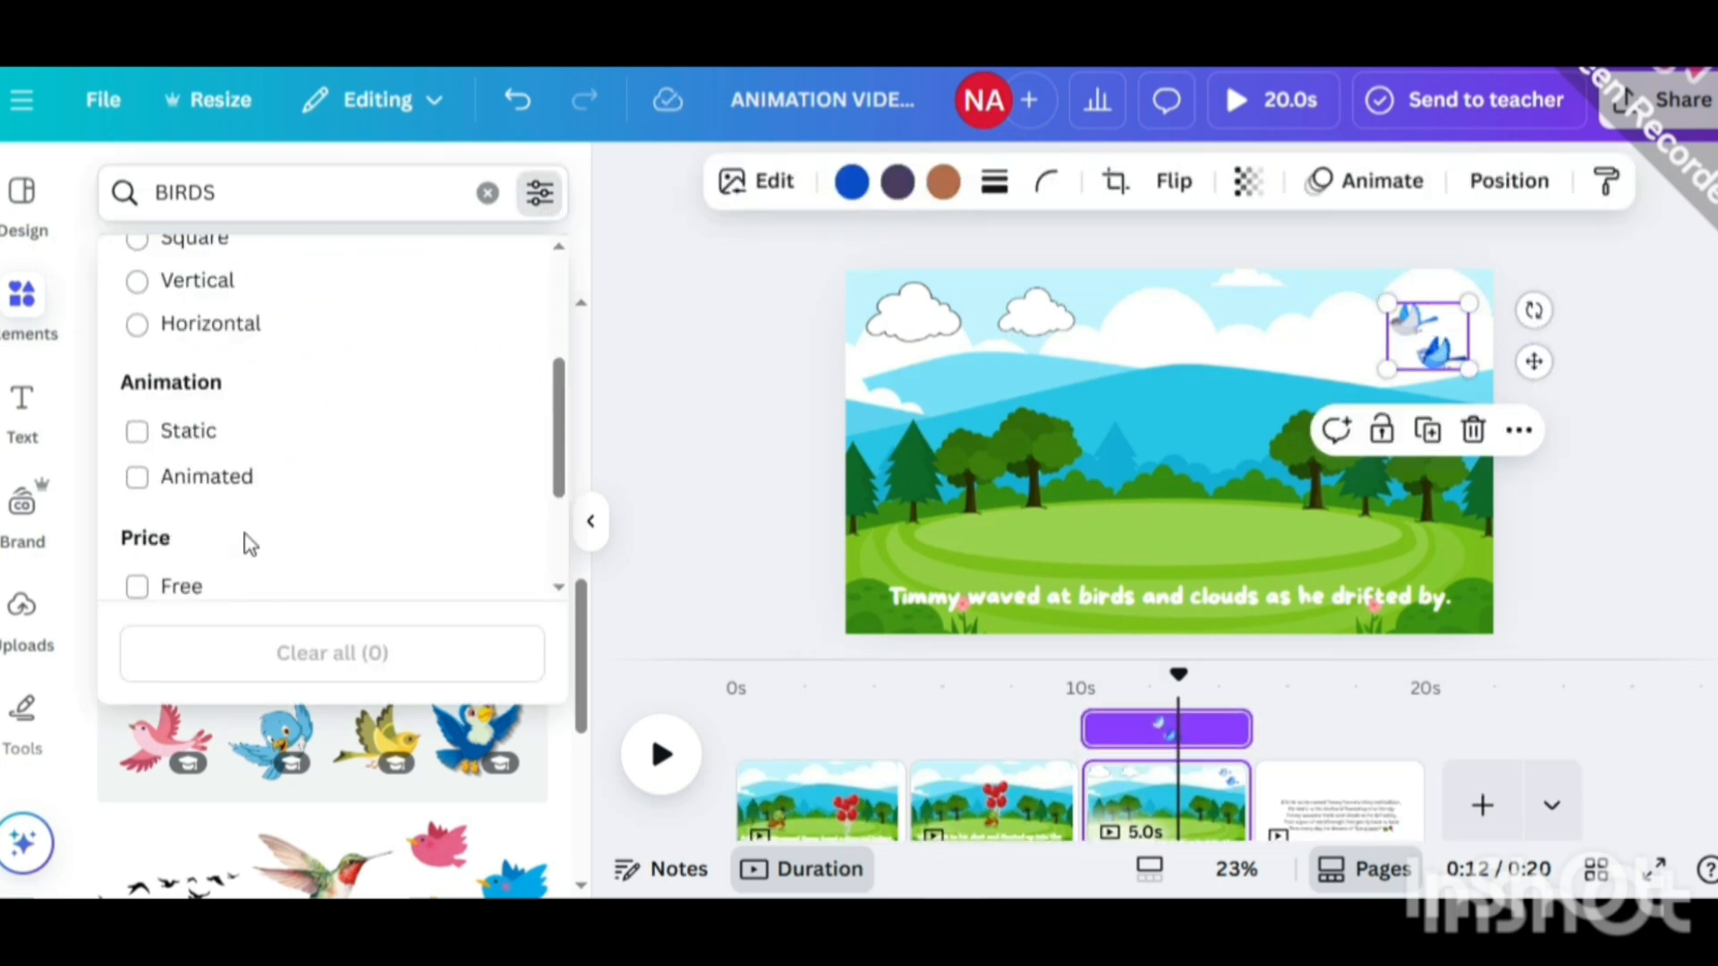
pyautogui.click(146, 490)
pyautogui.click(662, 555)
pyautogui.scroll(-1, 376, 458)
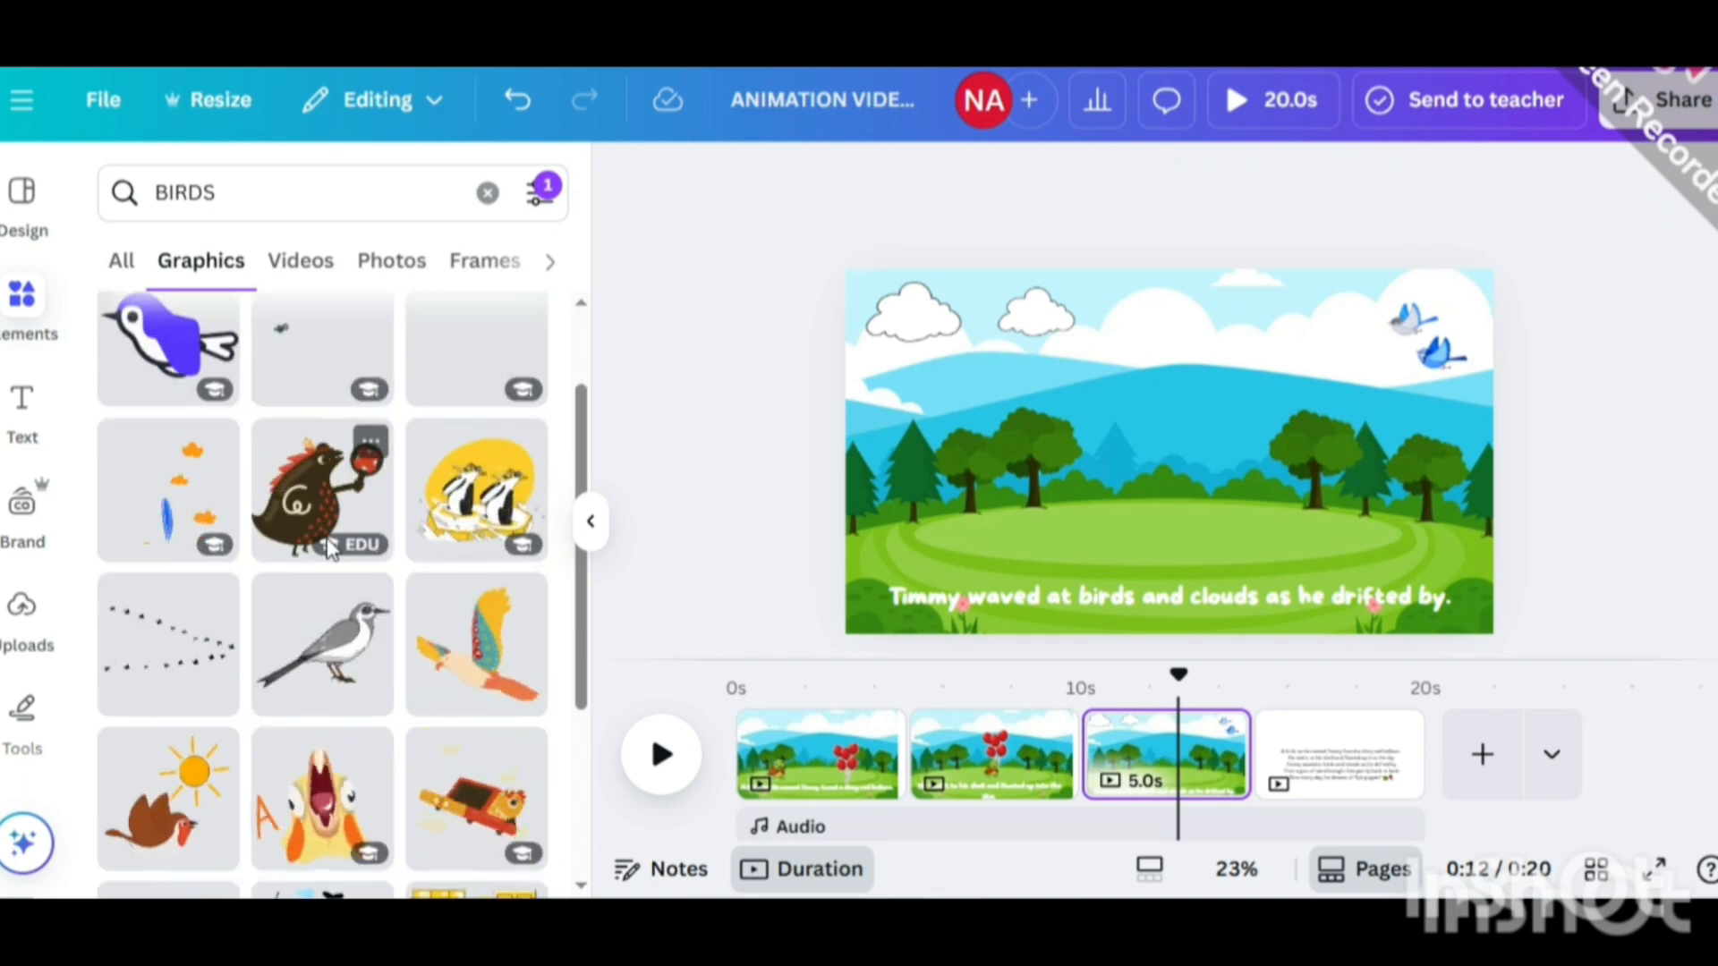
# Delete the pair of blue birds from the page 3 sky.
pyautogui.click(1461, 340)
pyautogui.press('Delete')
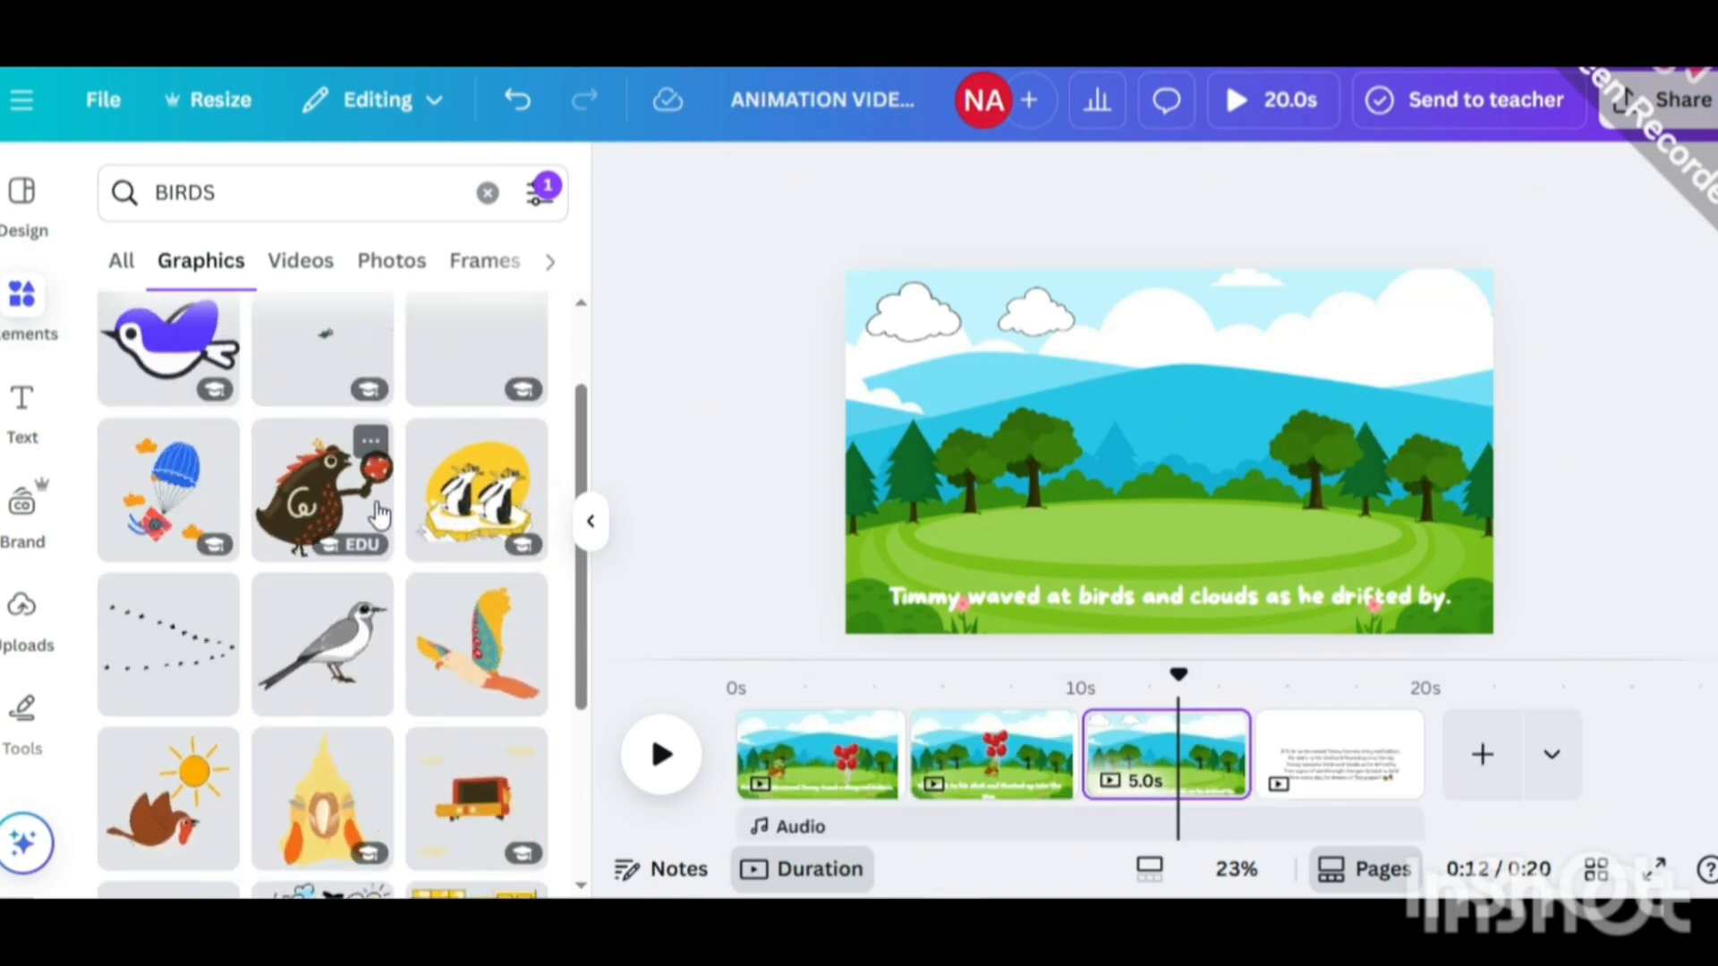
# Switch to the related search Flying bird and add the purple flying bird to page 3, scaled down in the upper-right sky.
pyautogui.scroll(-8, 220, 572)
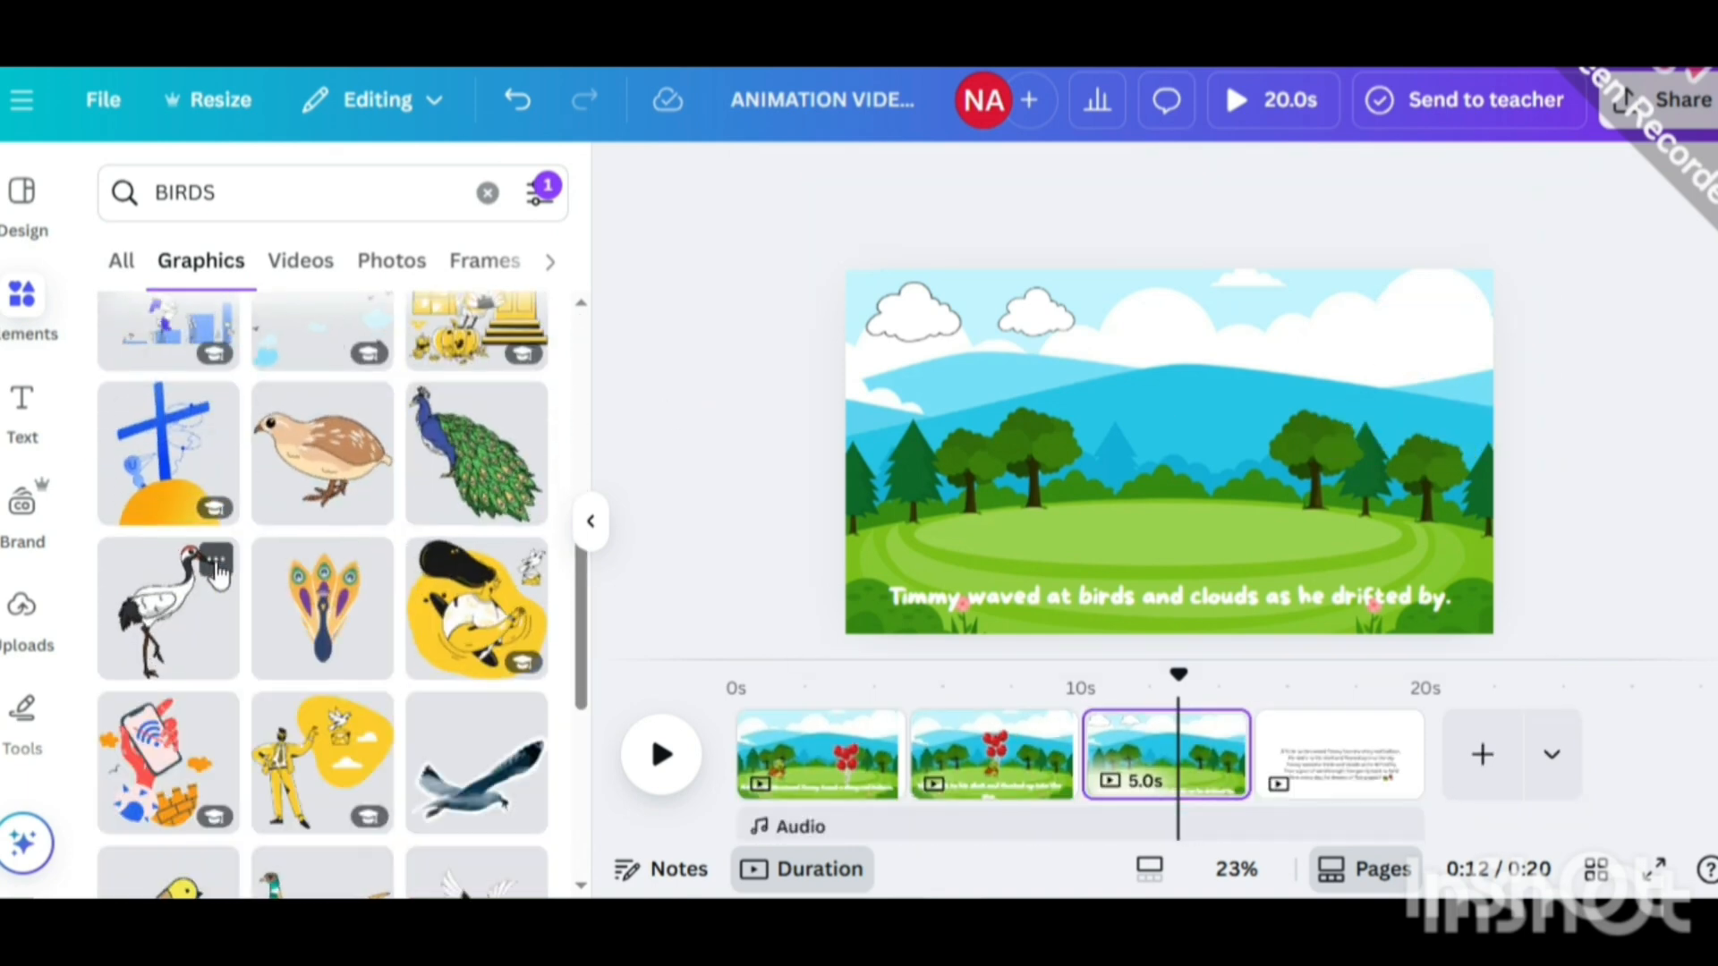
pyautogui.scroll(-8, 219, 572)
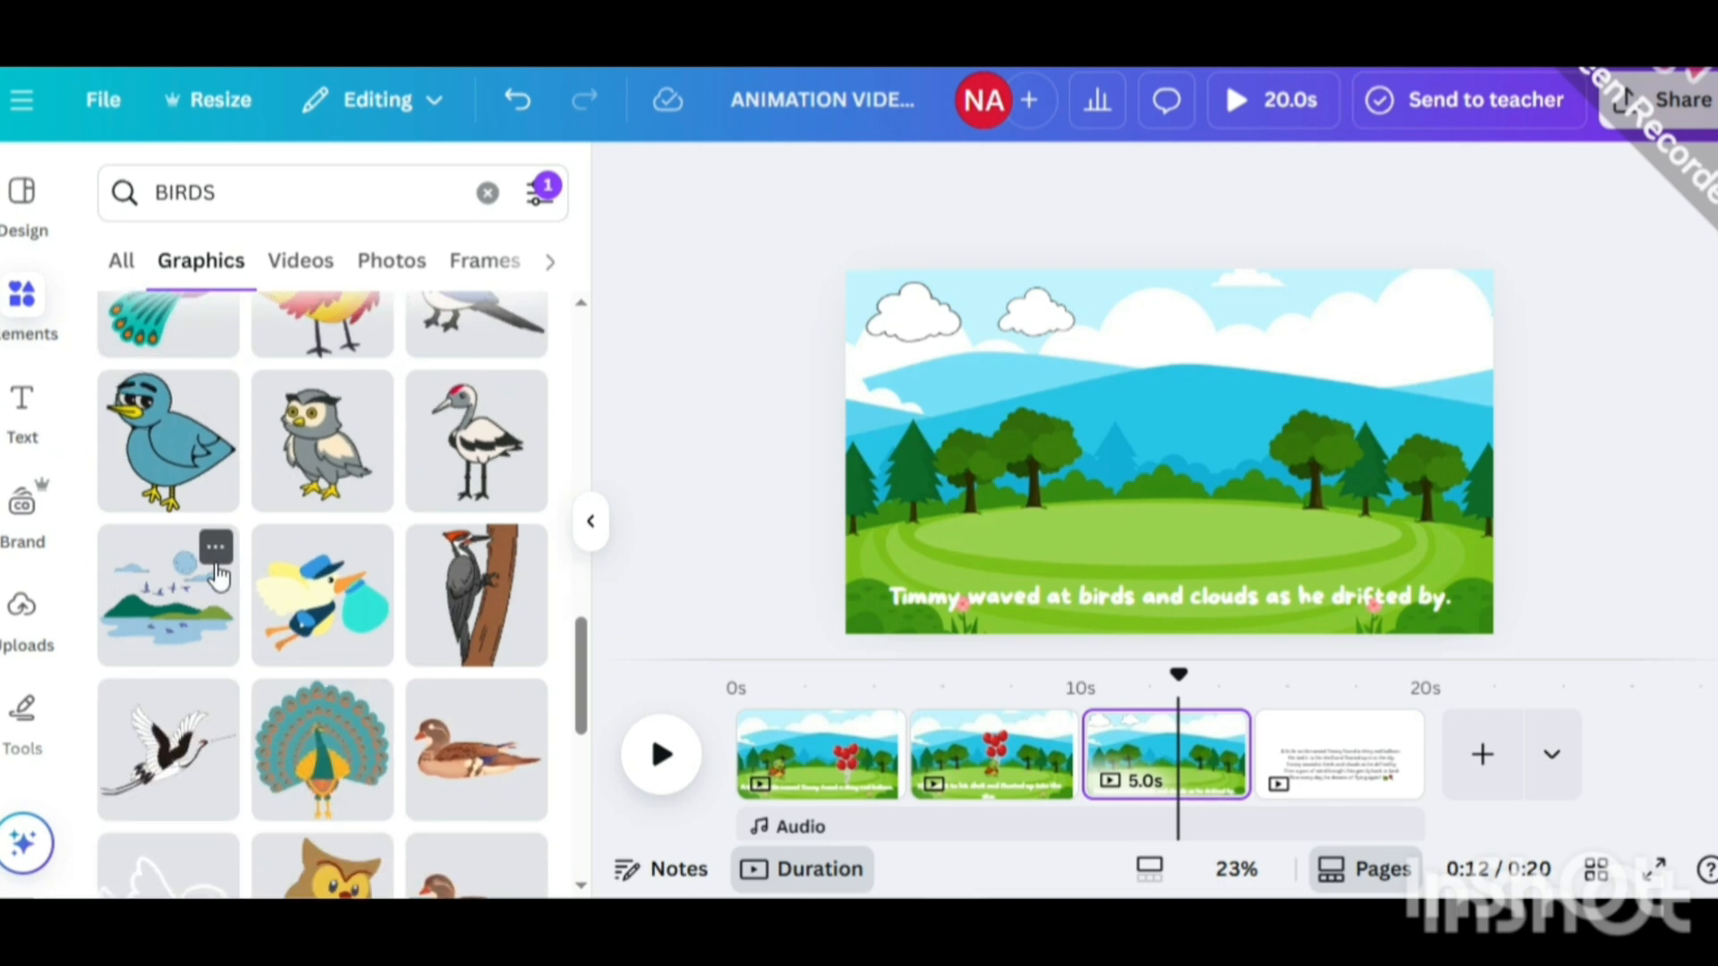
pyautogui.scroll(-8, 219, 572)
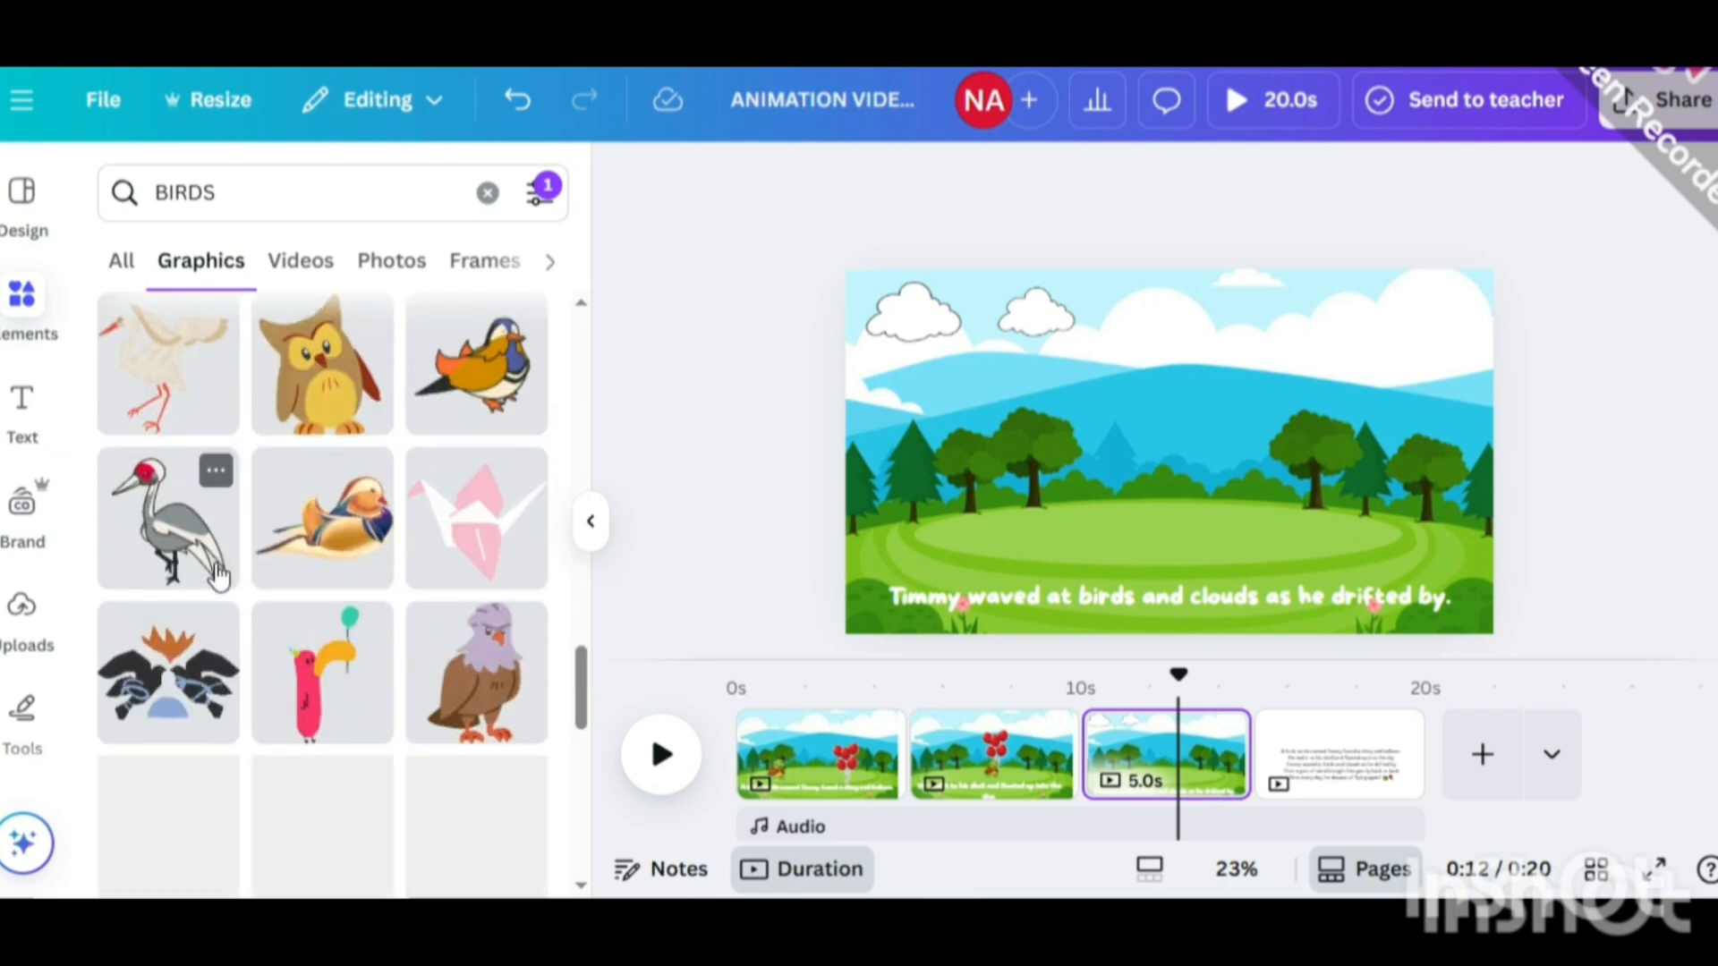
pyautogui.scroll(-7, 219, 572)
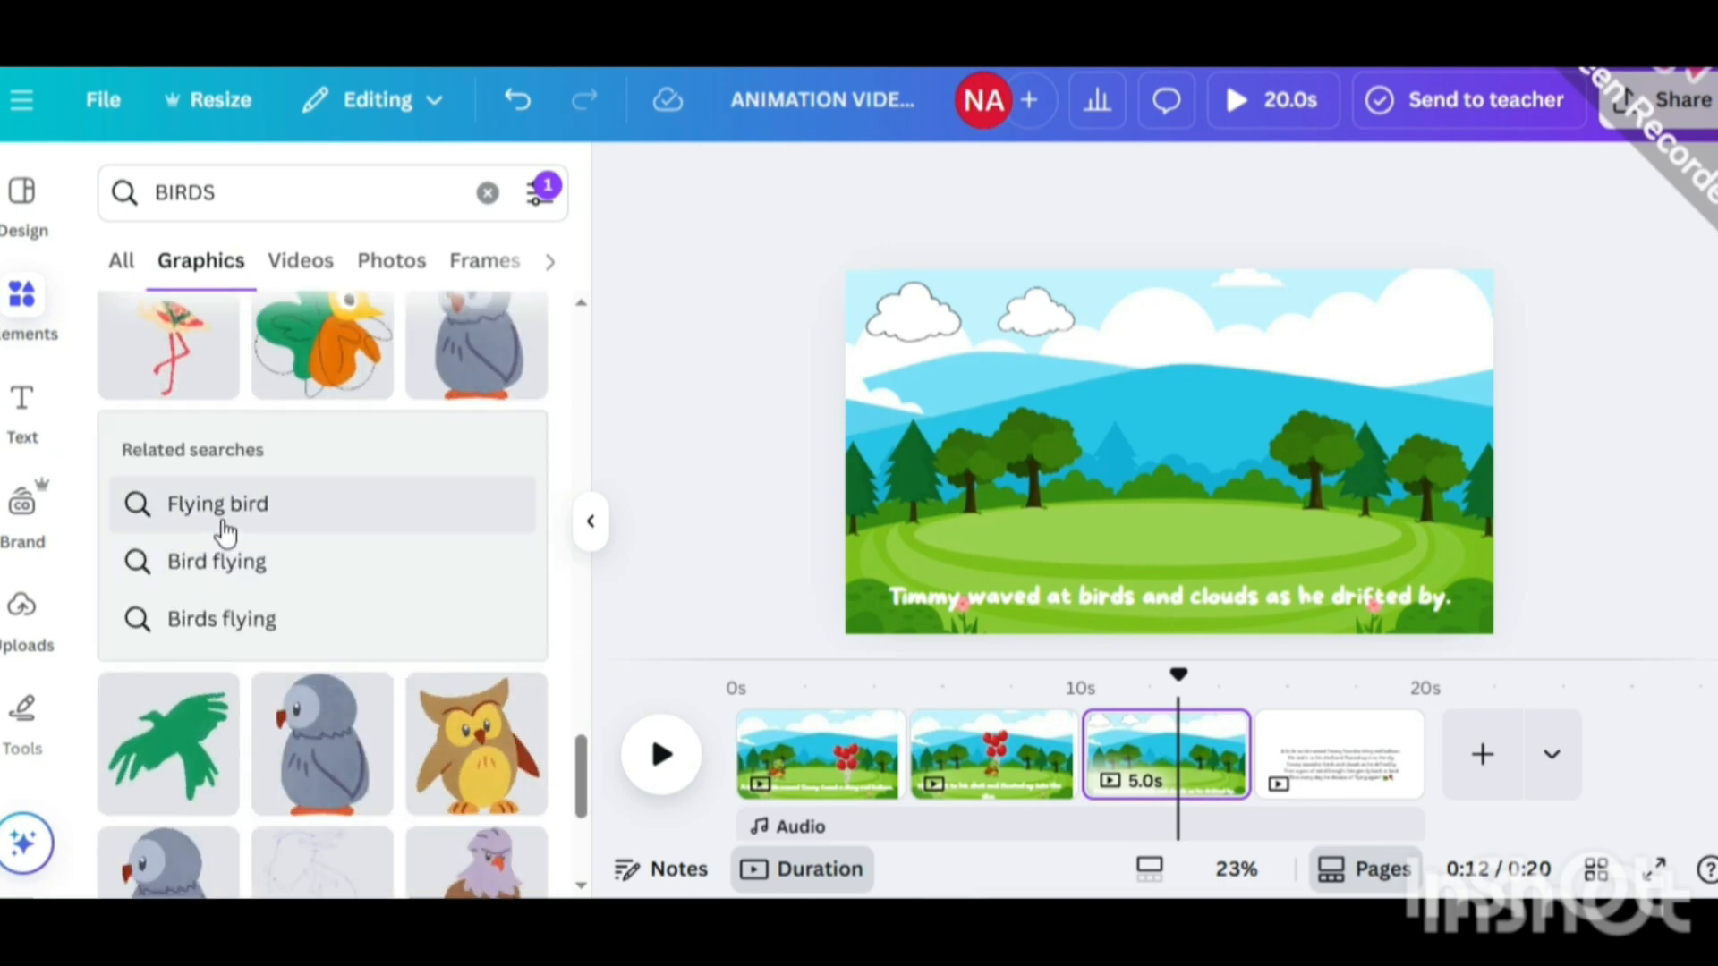
pyautogui.click(219, 505)
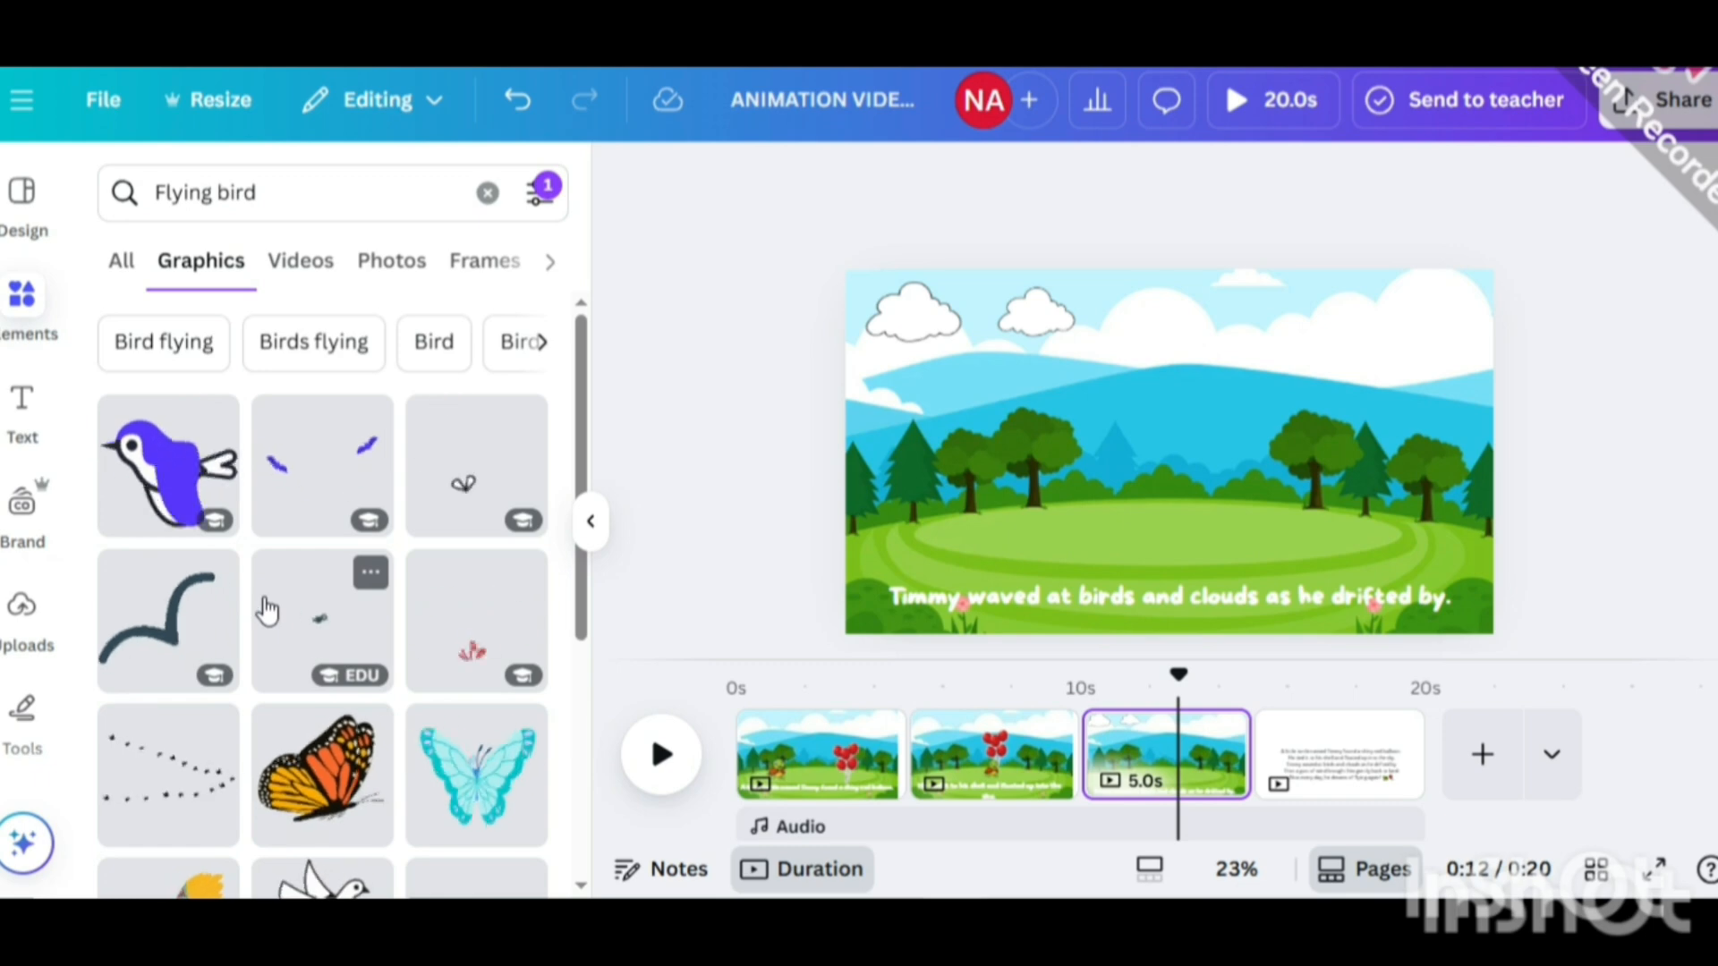
pyautogui.click(168, 465)
pyautogui.moveTo(1322, 583); pyautogui.dragTo(1476, 315)
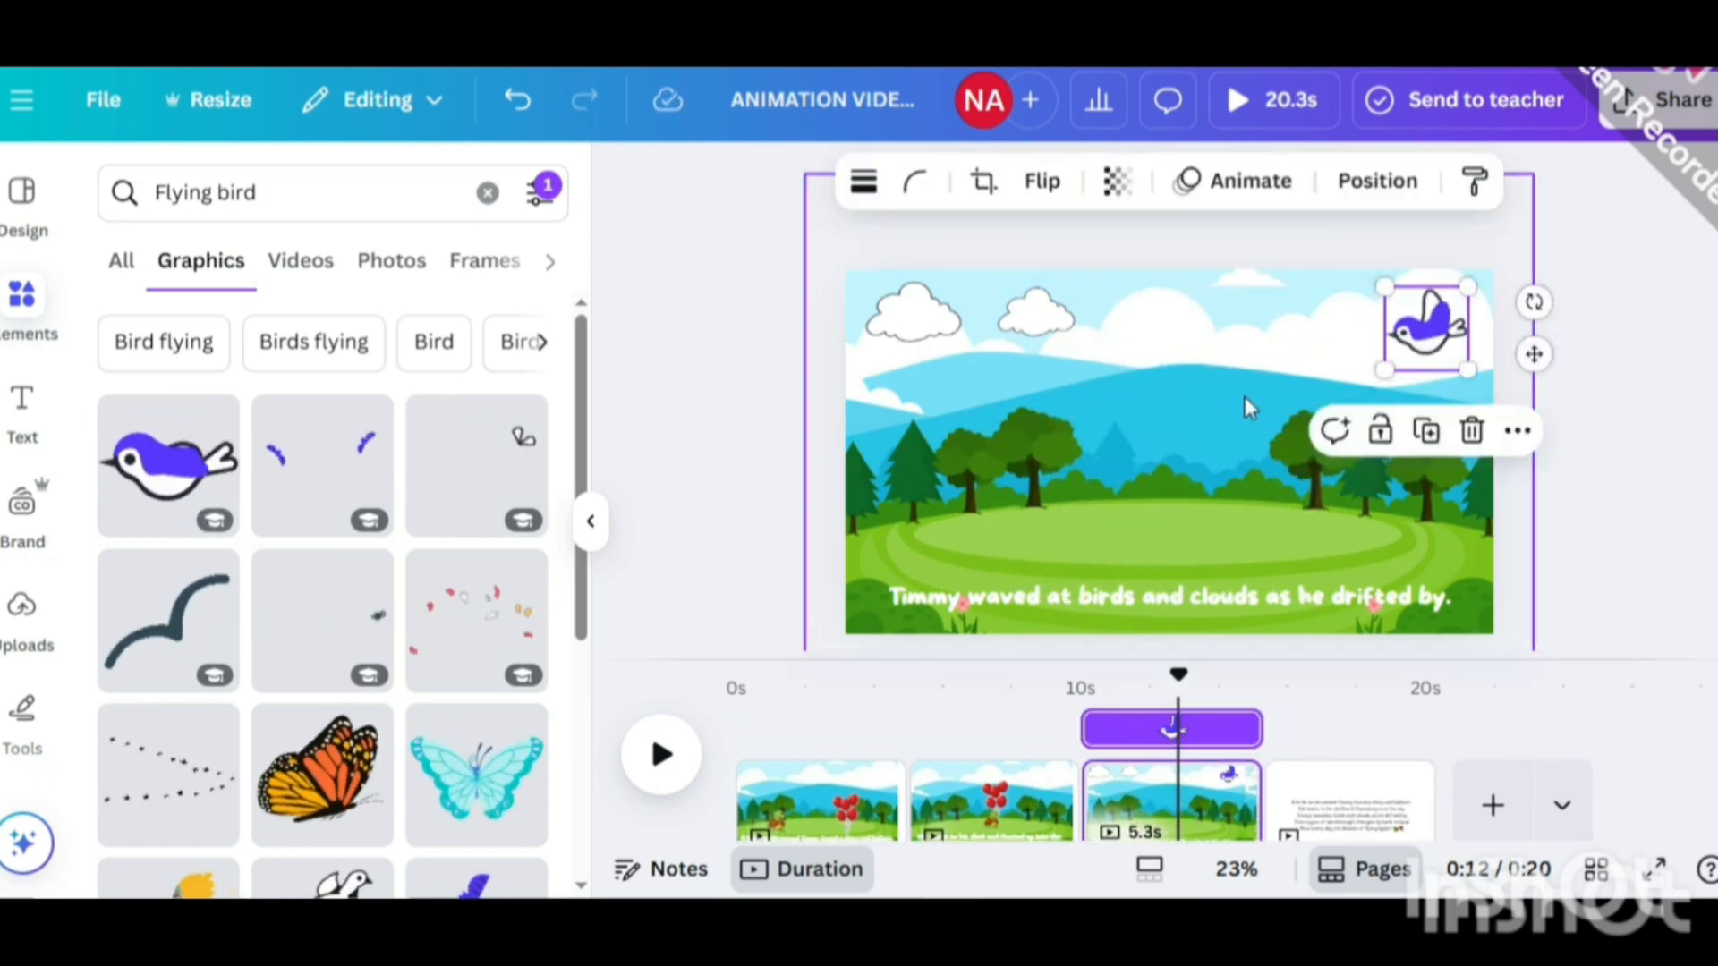
# Add the grey seagull to page 3, scaled down below the purple bird, and flip it horizontally.
pyautogui.scroll(-3, 409, 567)
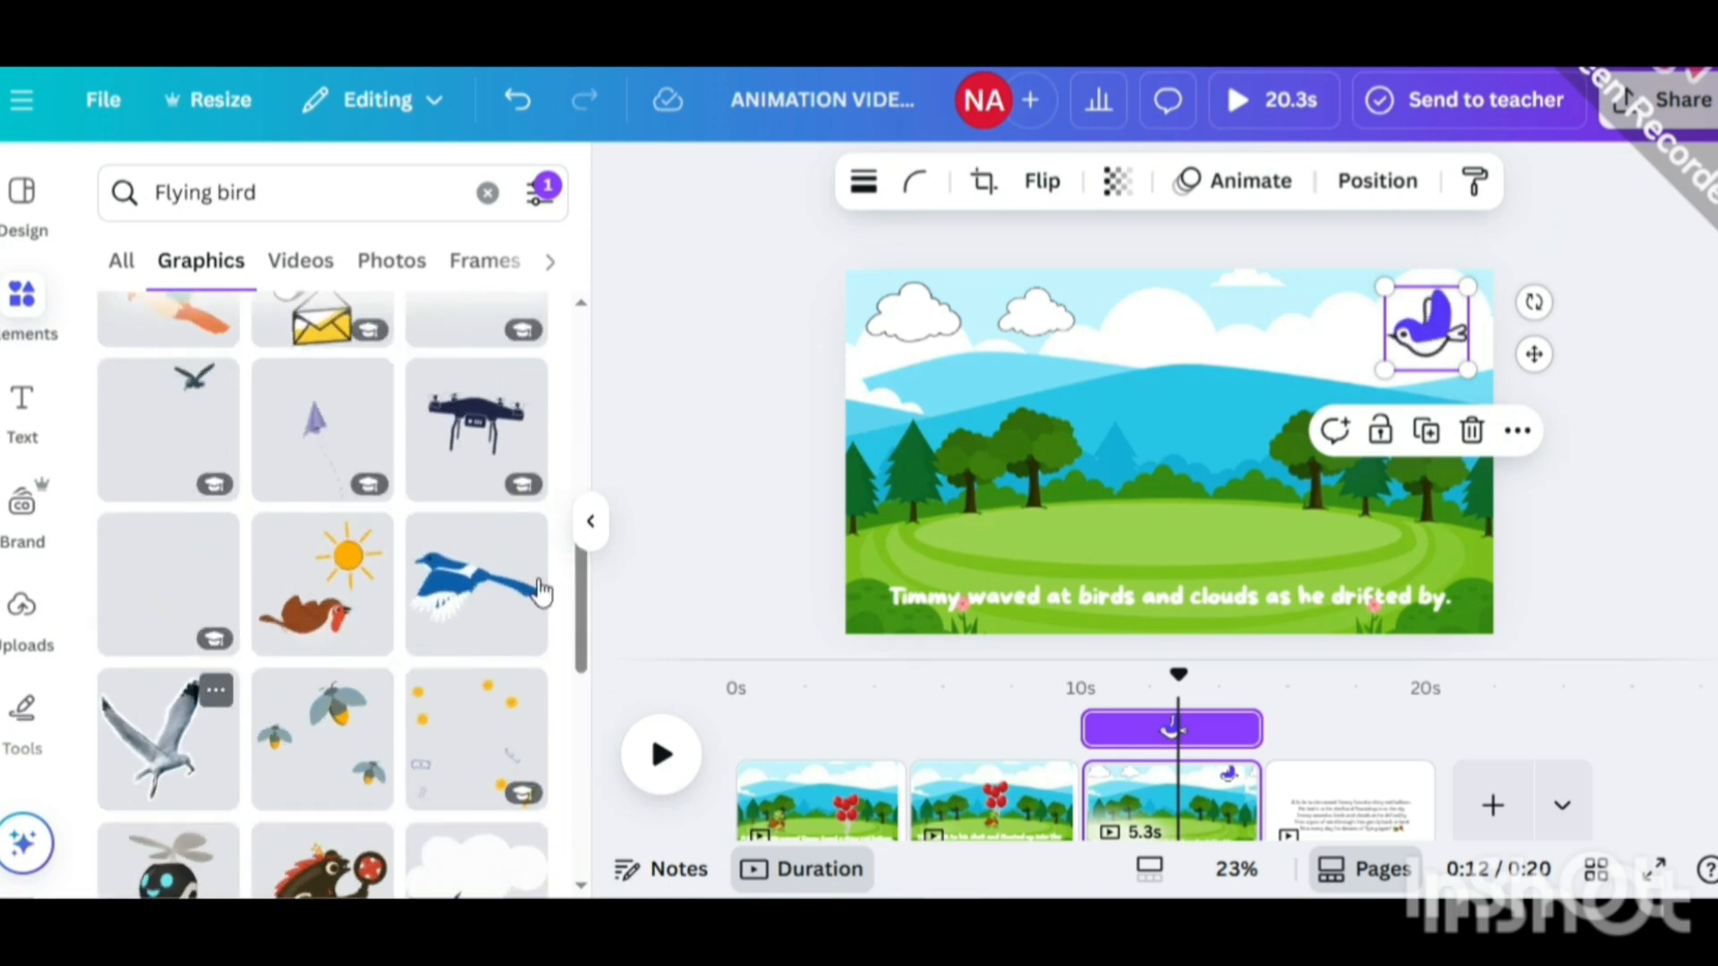
pyautogui.click(168, 738)
pyautogui.moveTo(1333, 608); pyautogui.dragTo(1216, 528)
pyautogui.moveTo(1011, 425); pyautogui.dragTo(1010, 405)
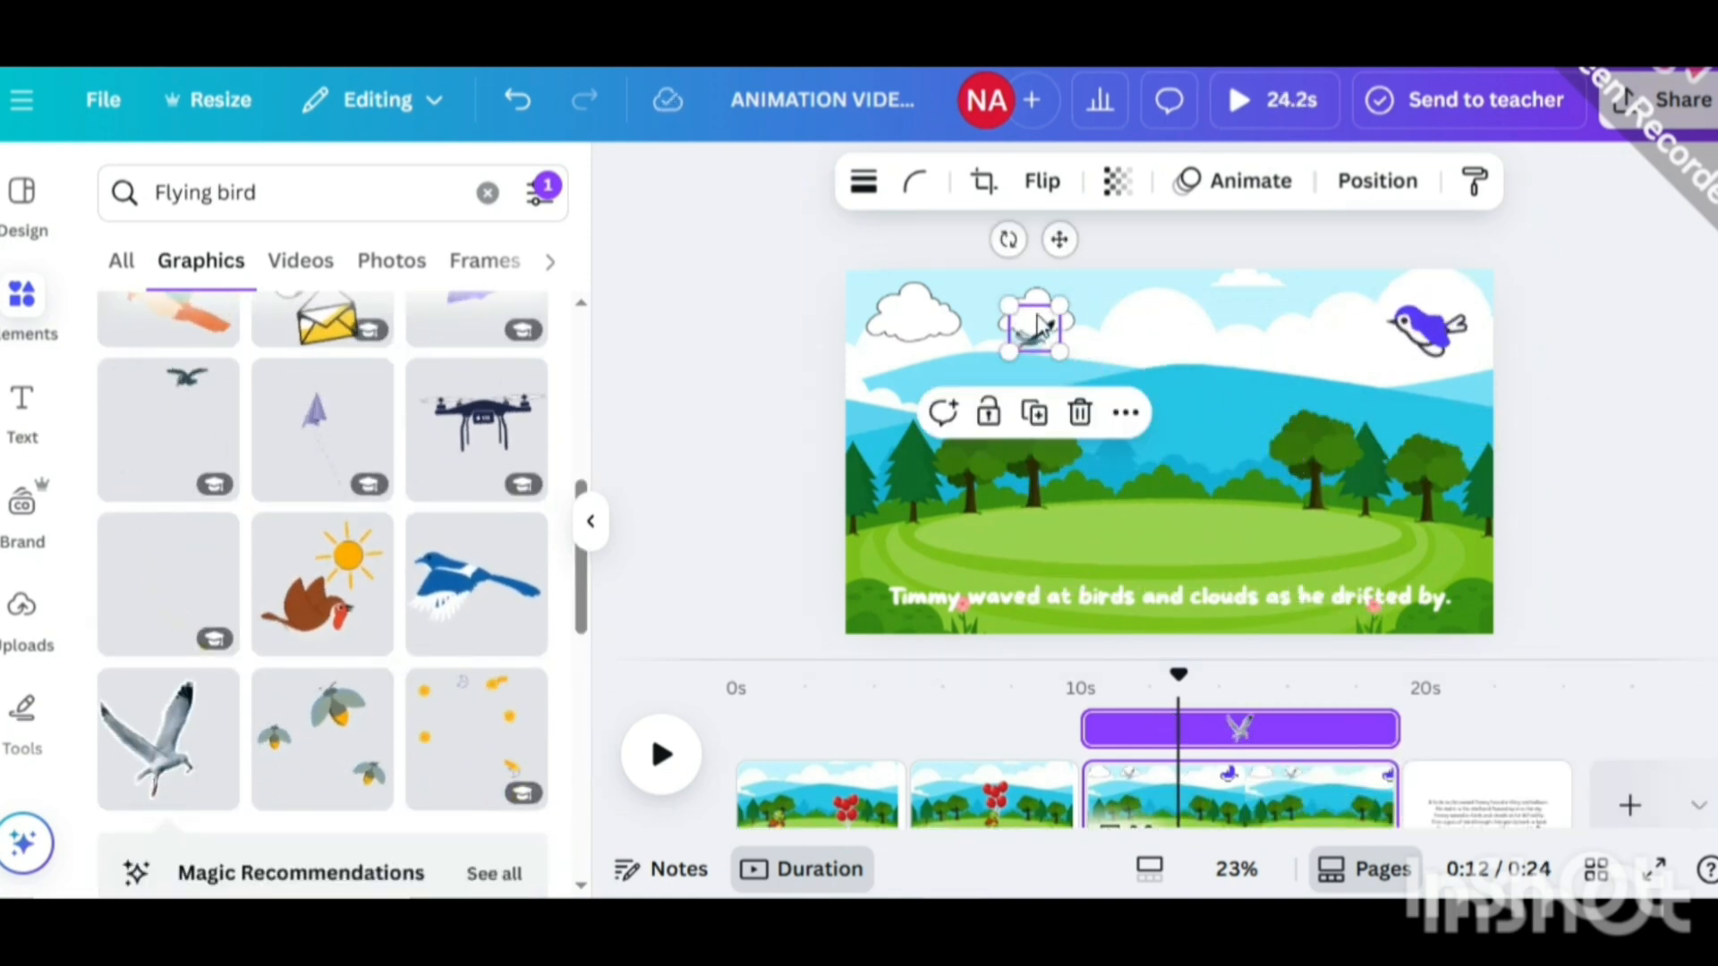
pyautogui.moveTo(1035, 331); pyautogui.dragTo(1359, 394)
pyautogui.click(1048, 188)
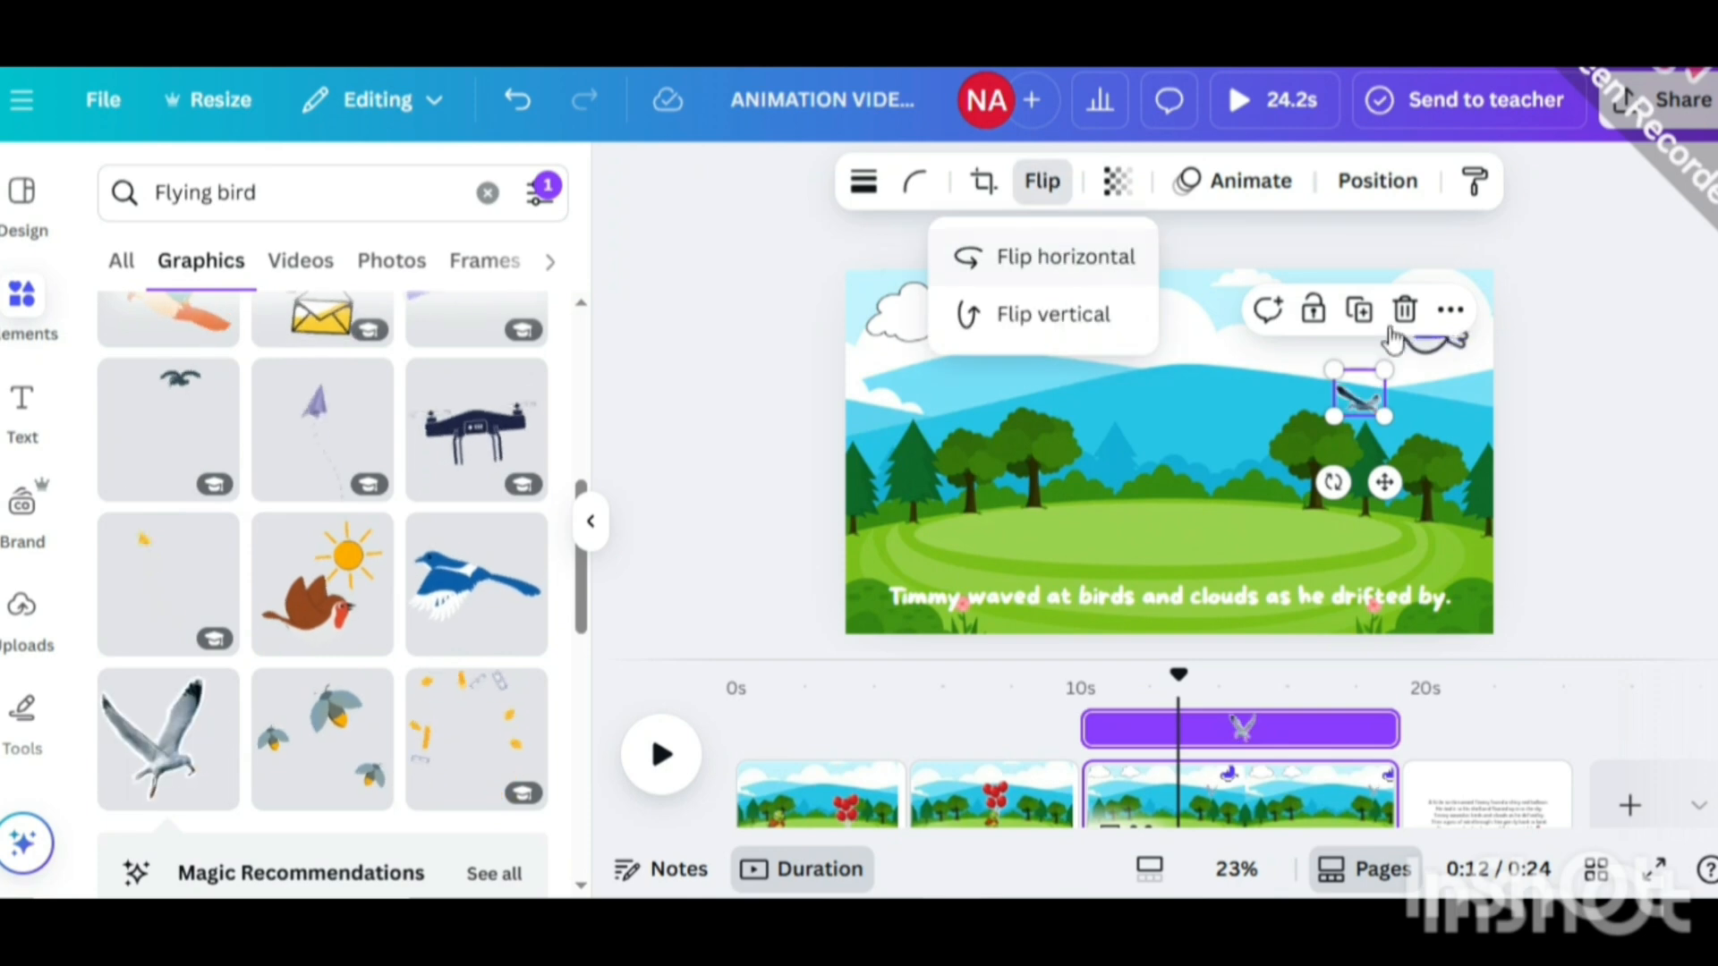
pyautogui.click(1065, 256)
# Delete the grey seagull from page 3.
pyautogui.press('Escape')
pyautogui.click(1361, 396)
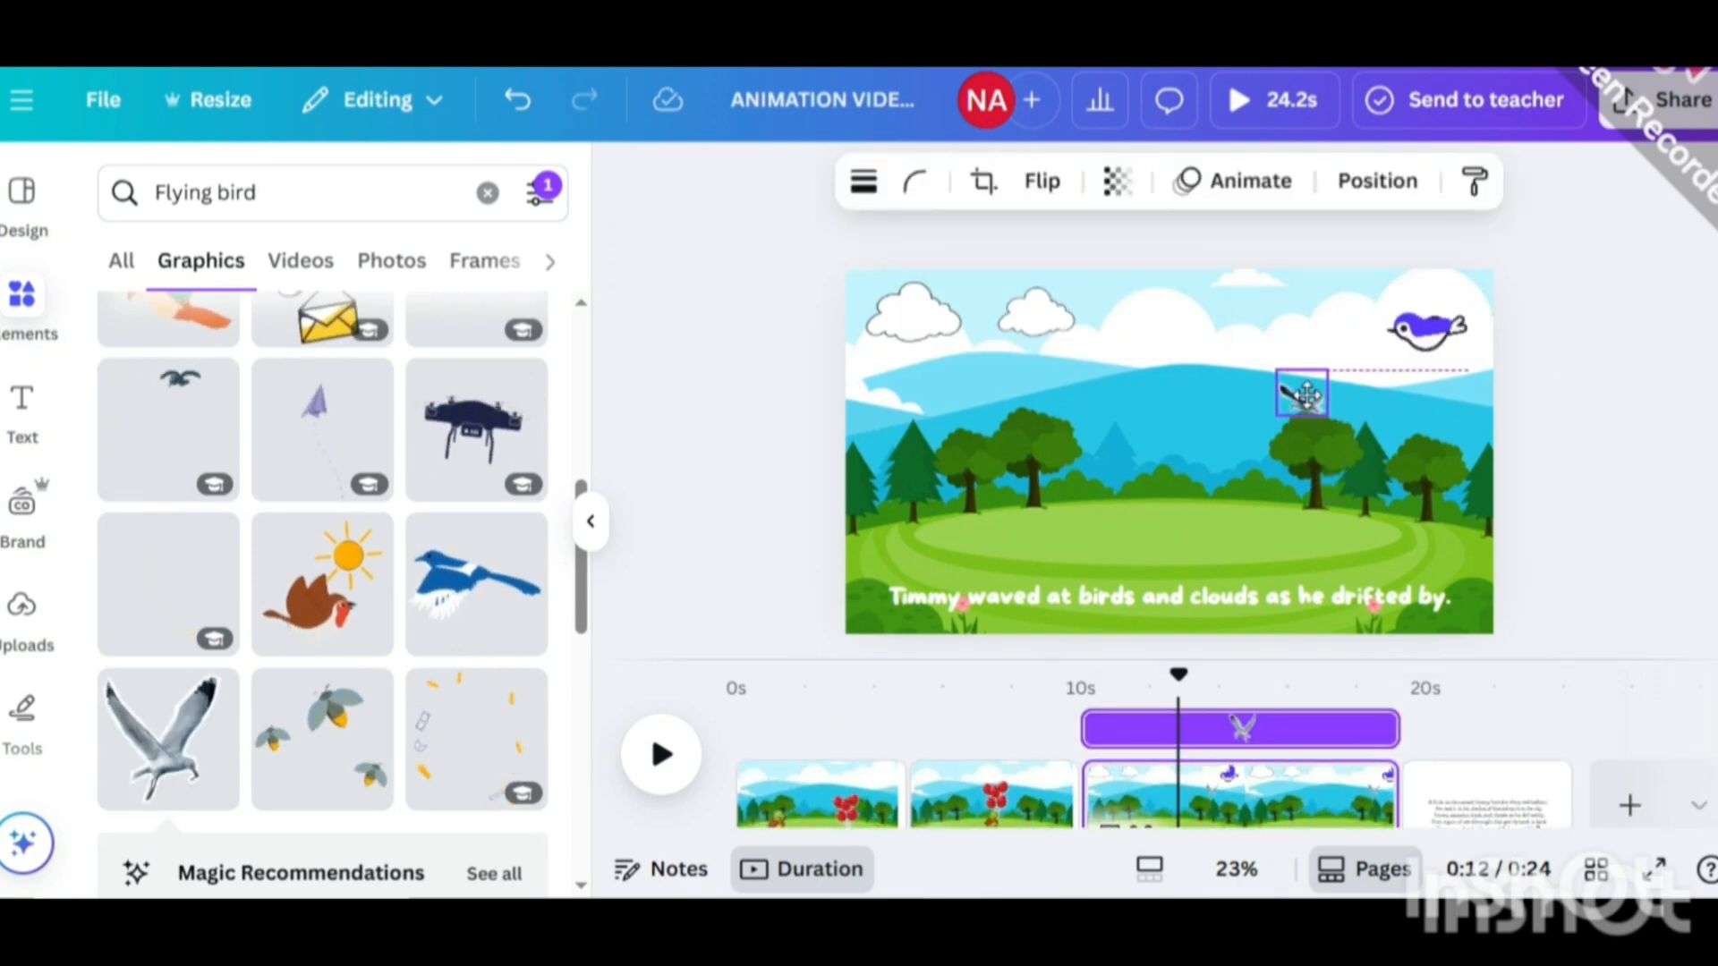
pyautogui.press('Delete')
# Pick the blue-and-white flying bird from the Flying bird results and place it, scaled down, below the purple bird.
pyautogui.scroll(-3, 331, 528)
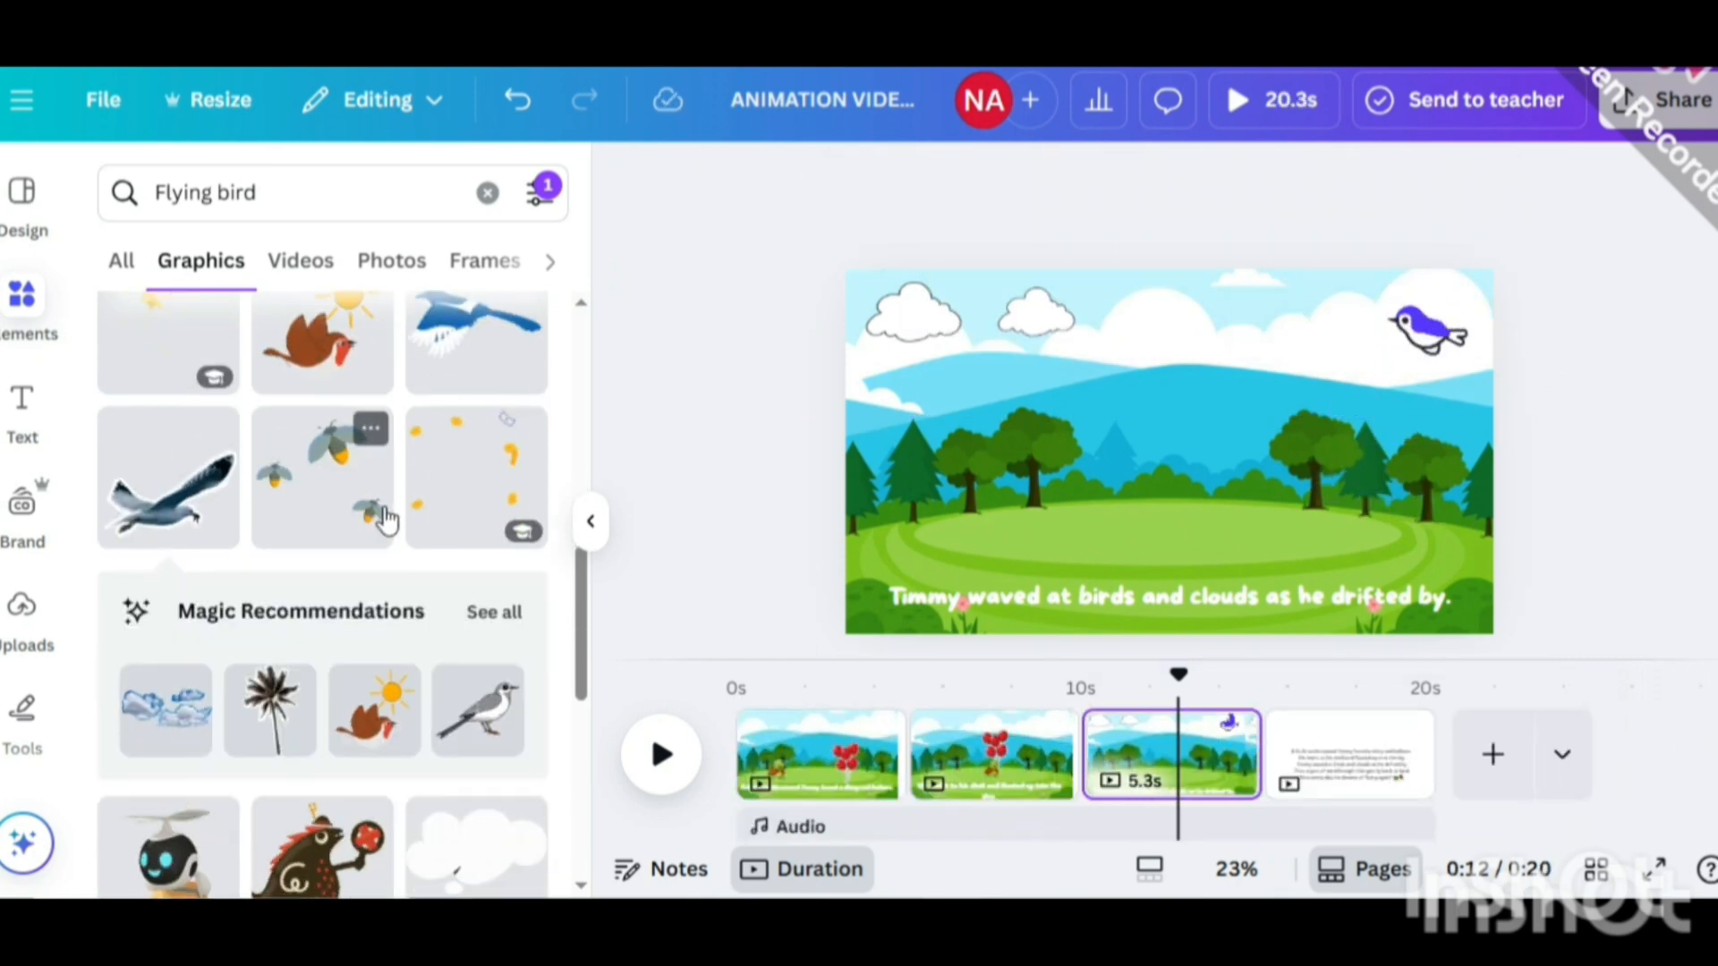
pyautogui.scroll(-4, 331, 527)
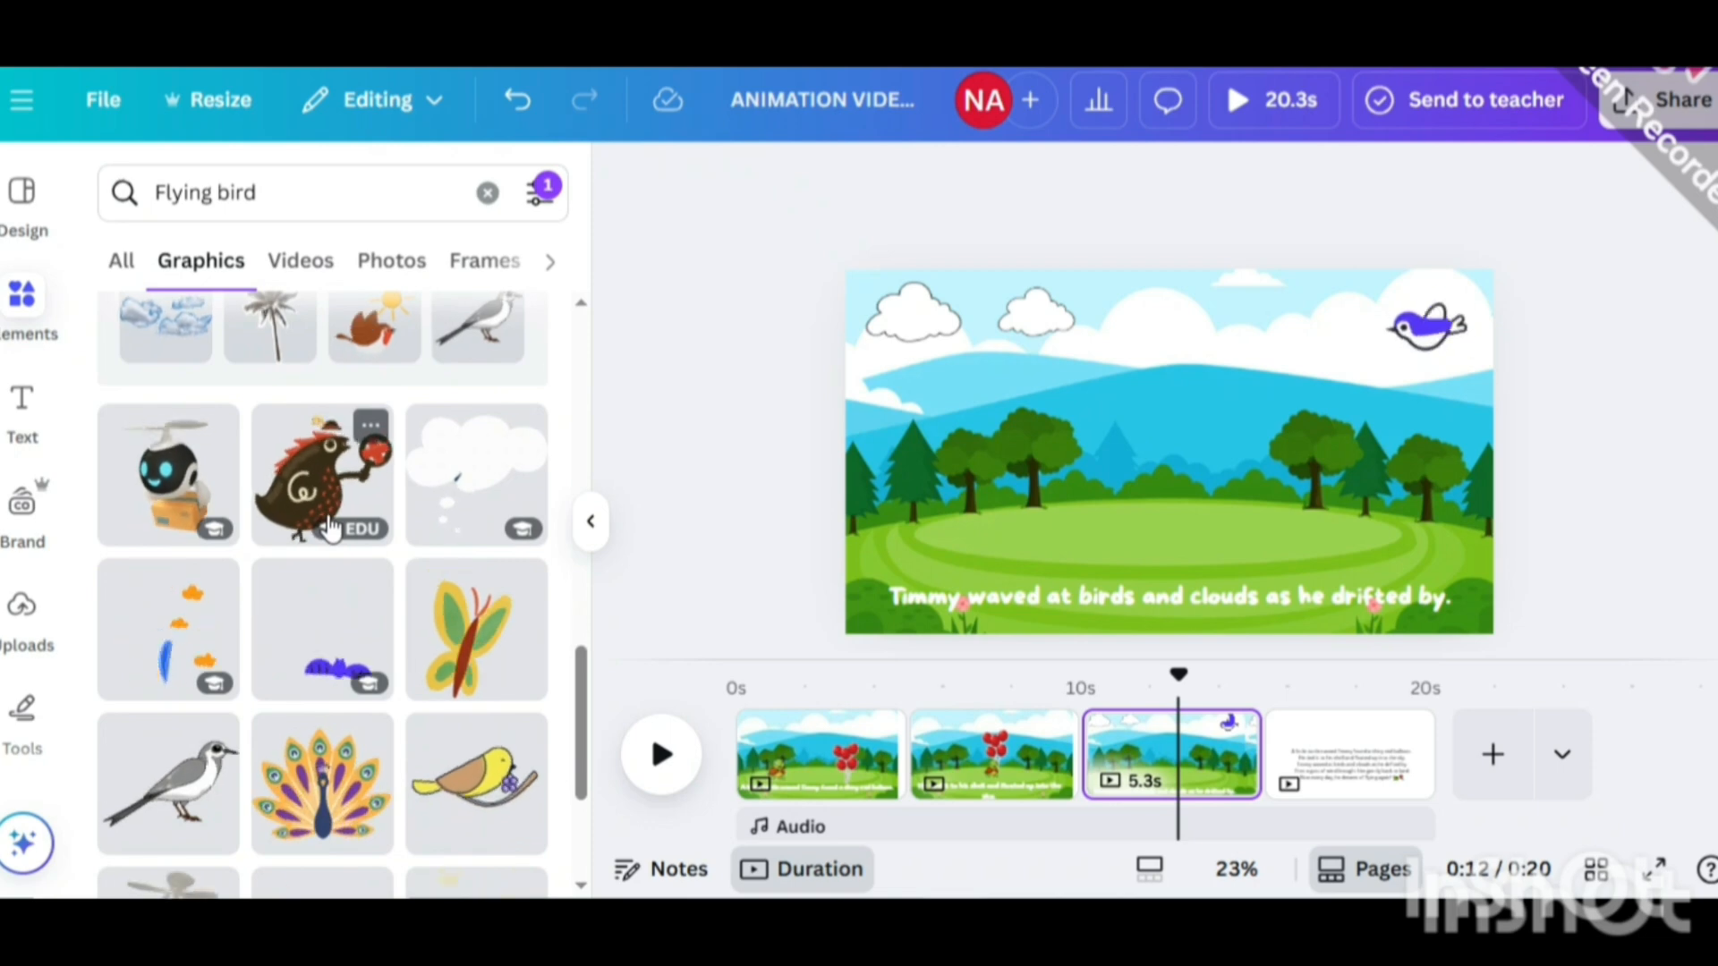
pyautogui.scroll(-3, 331, 528)
pyautogui.scroll(6, 333, 526)
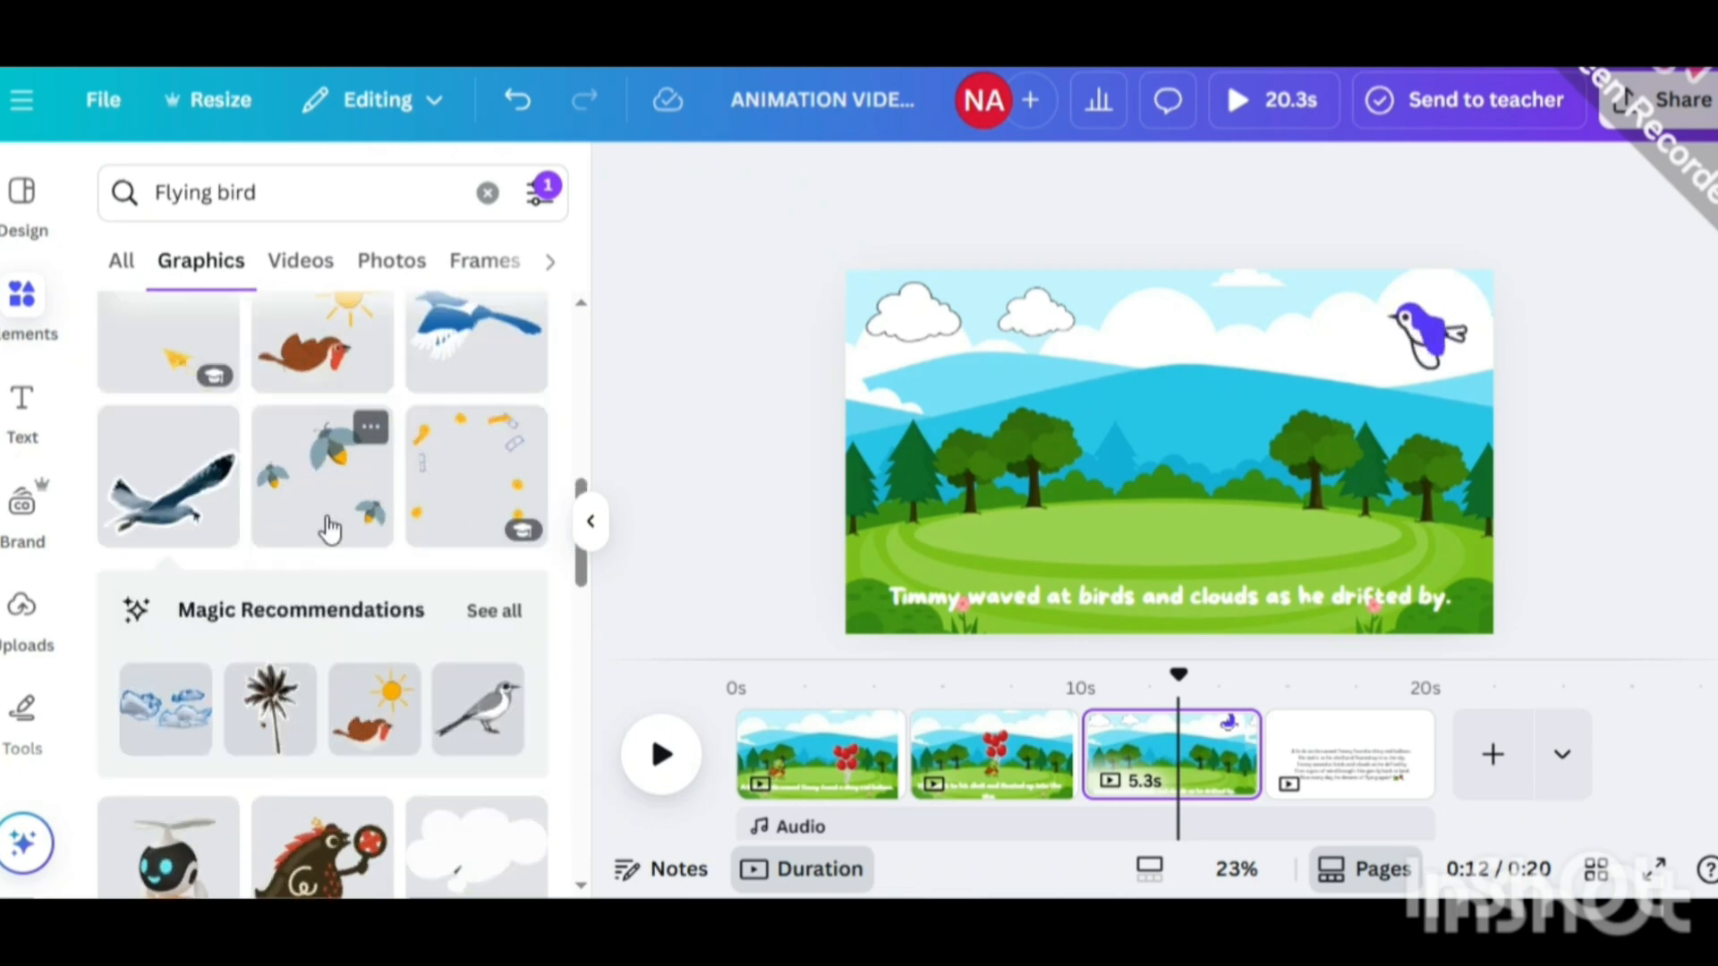
pyautogui.scroll(5, 358, 582)
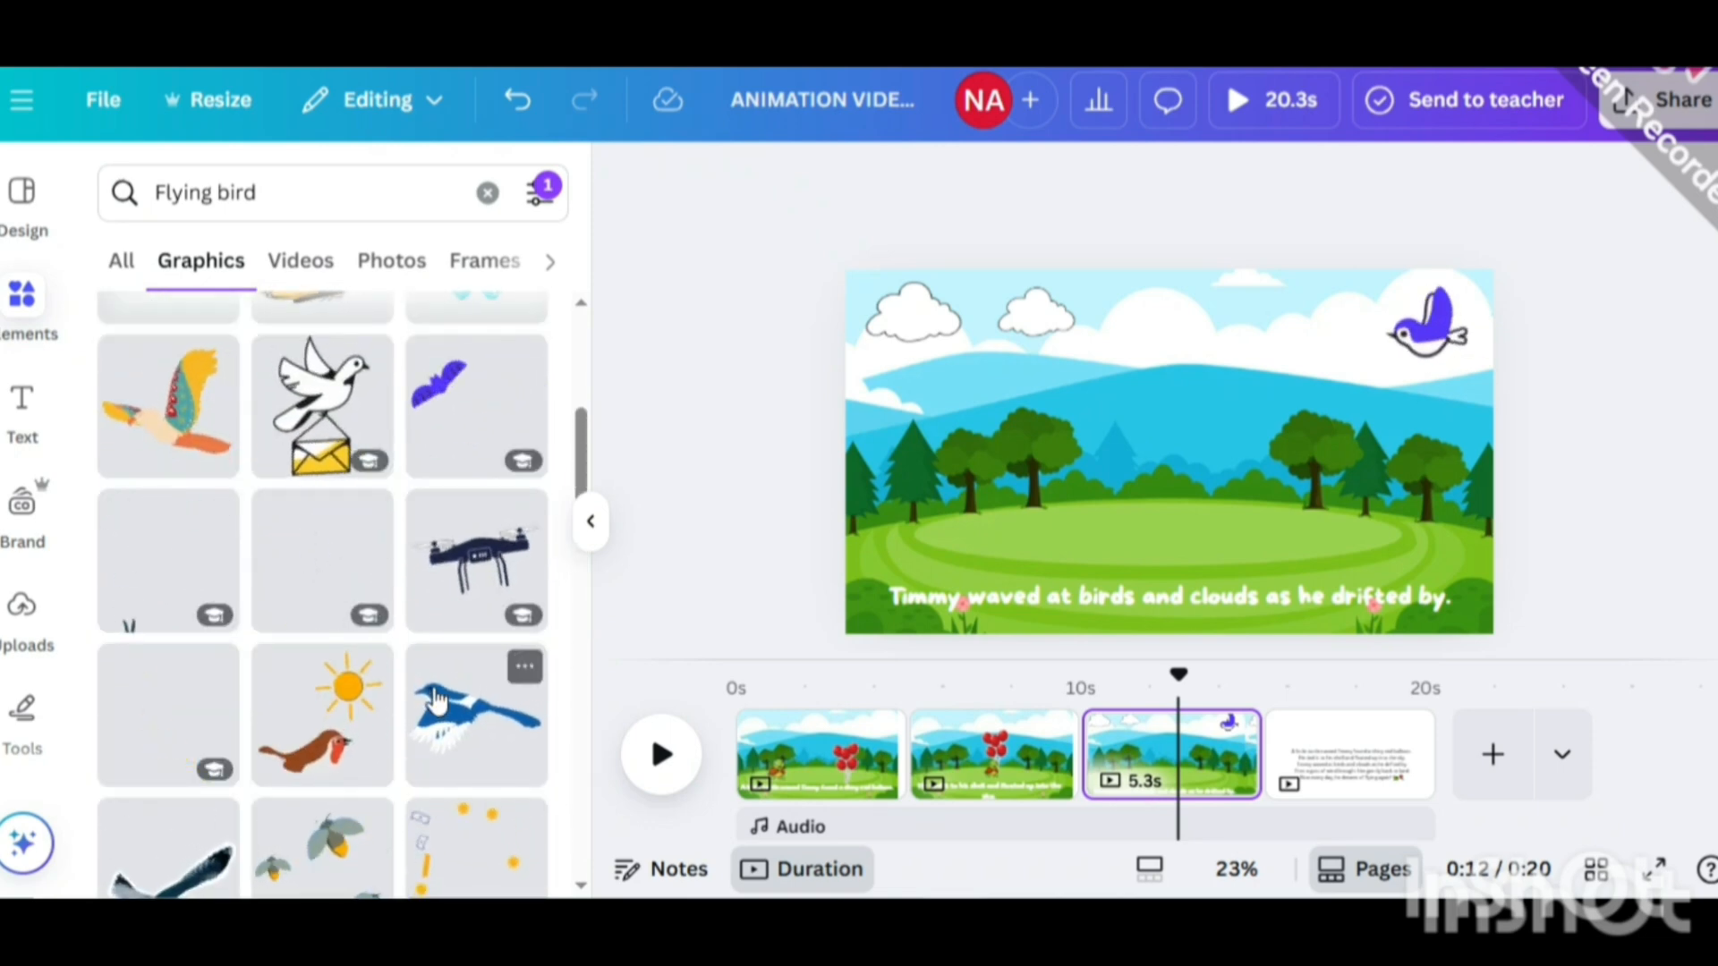
pyautogui.click(435, 702)
pyautogui.moveTo(1458, 322); pyautogui.dragTo(1373, 407)
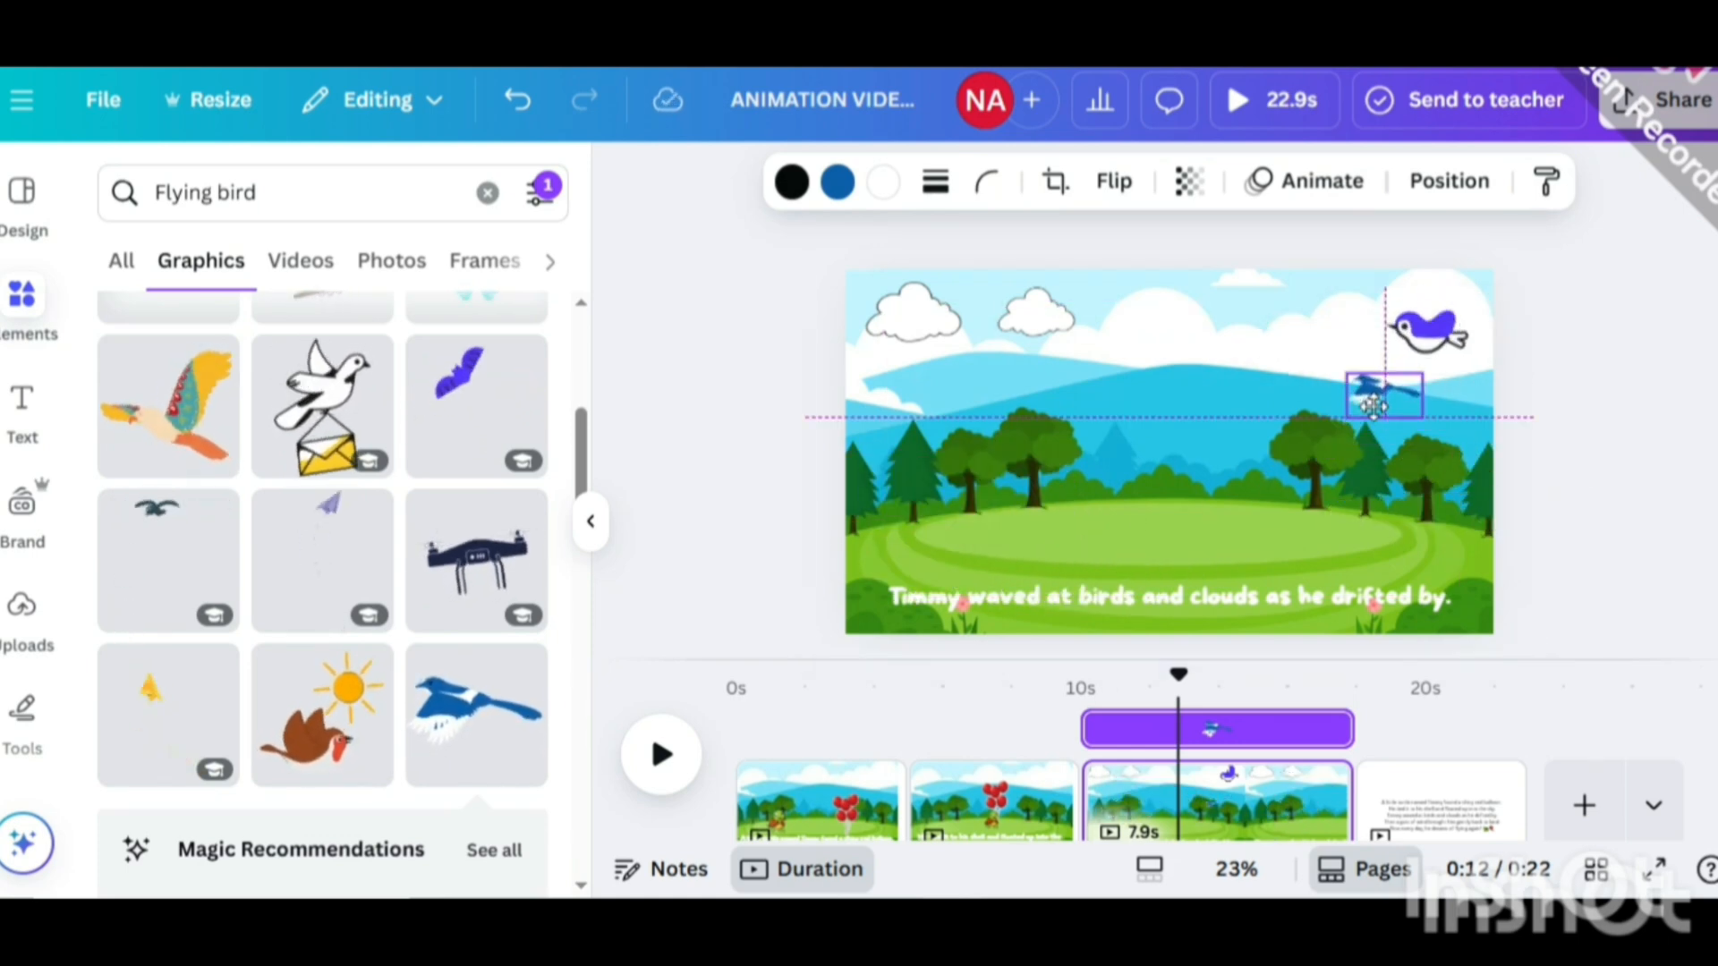
# Shrink the purple bird slightly and shift the blue bird a little right beneath it, closing the graphics search.
pyautogui.click(1428, 351)
pyautogui.moveTo(1468, 370); pyautogui.dragTo(1450, 352)
pyautogui.click(1548, 326)
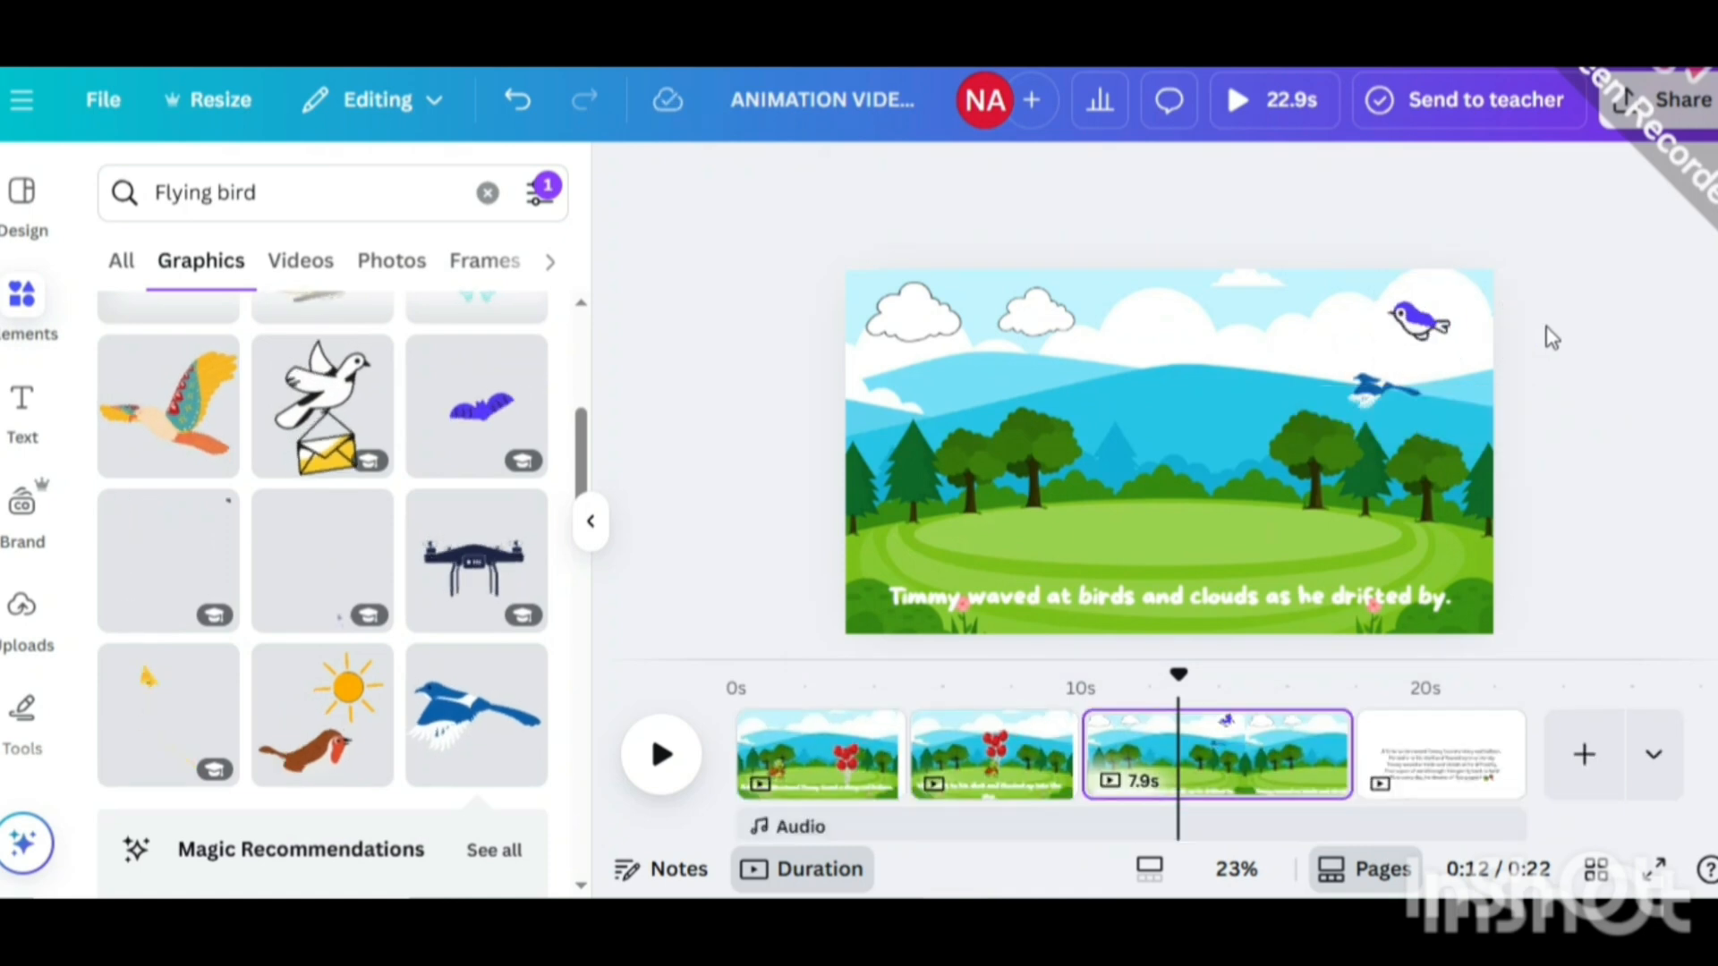
pyautogui.moveTo(1371, 395); pyautogui.dragTo(1402, 395)
pyautogui.click(1561, 359)
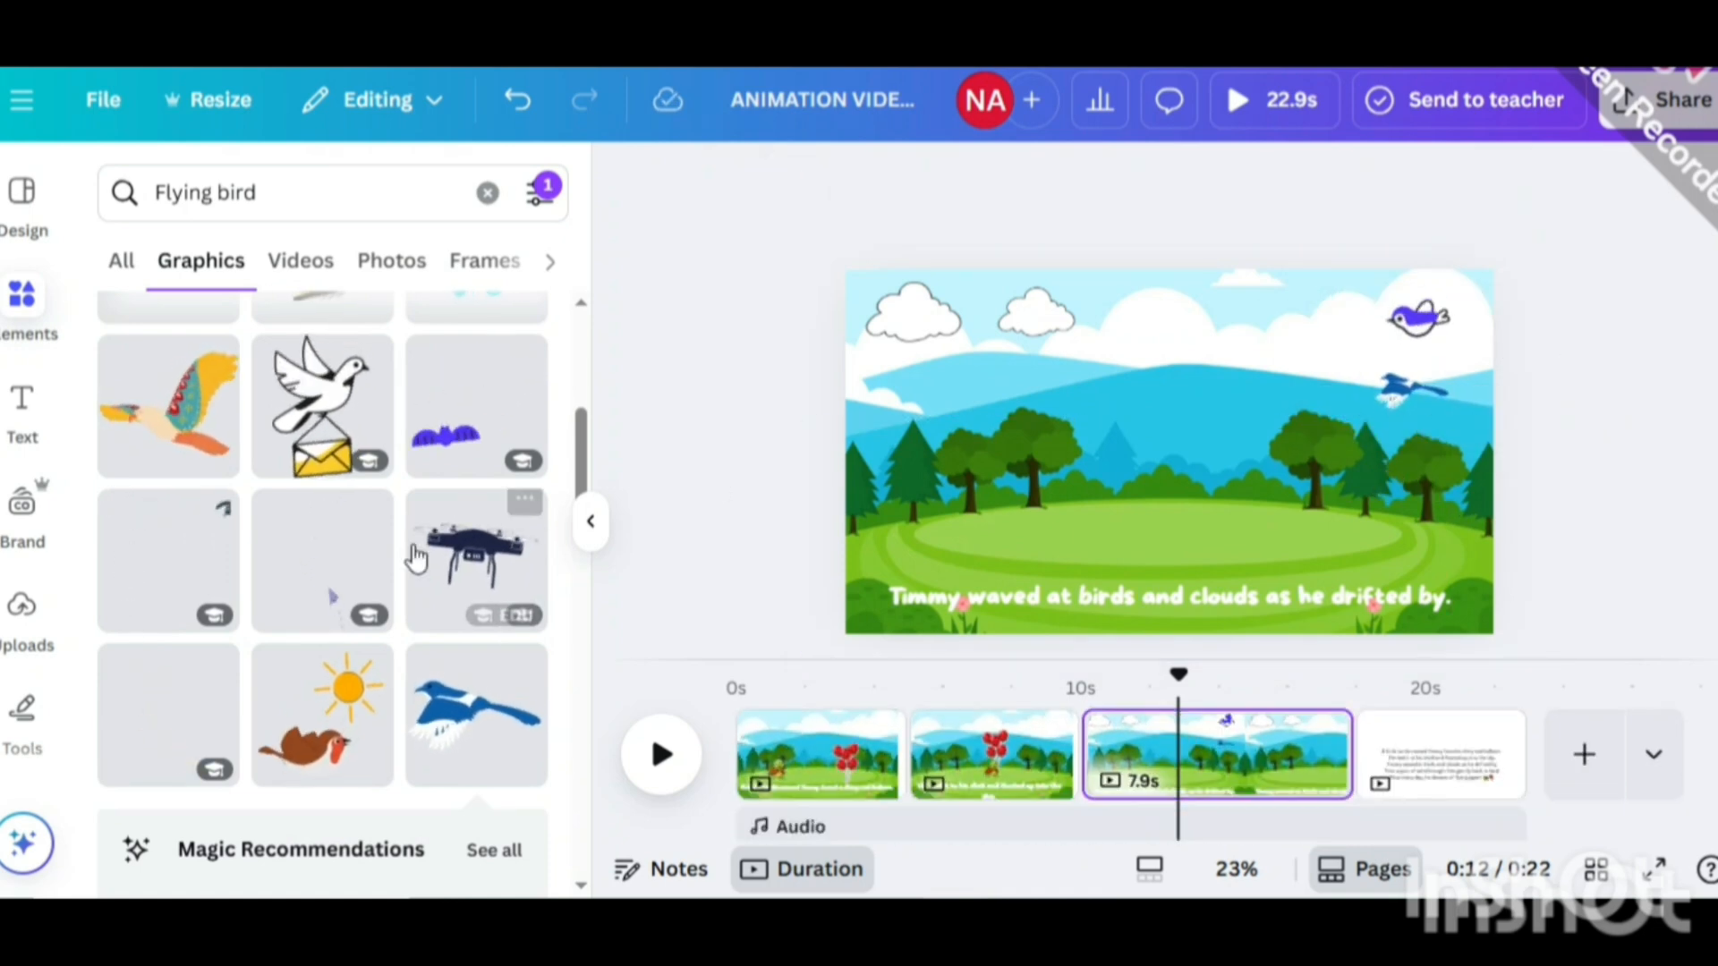
pyautogui.click(487, 193)
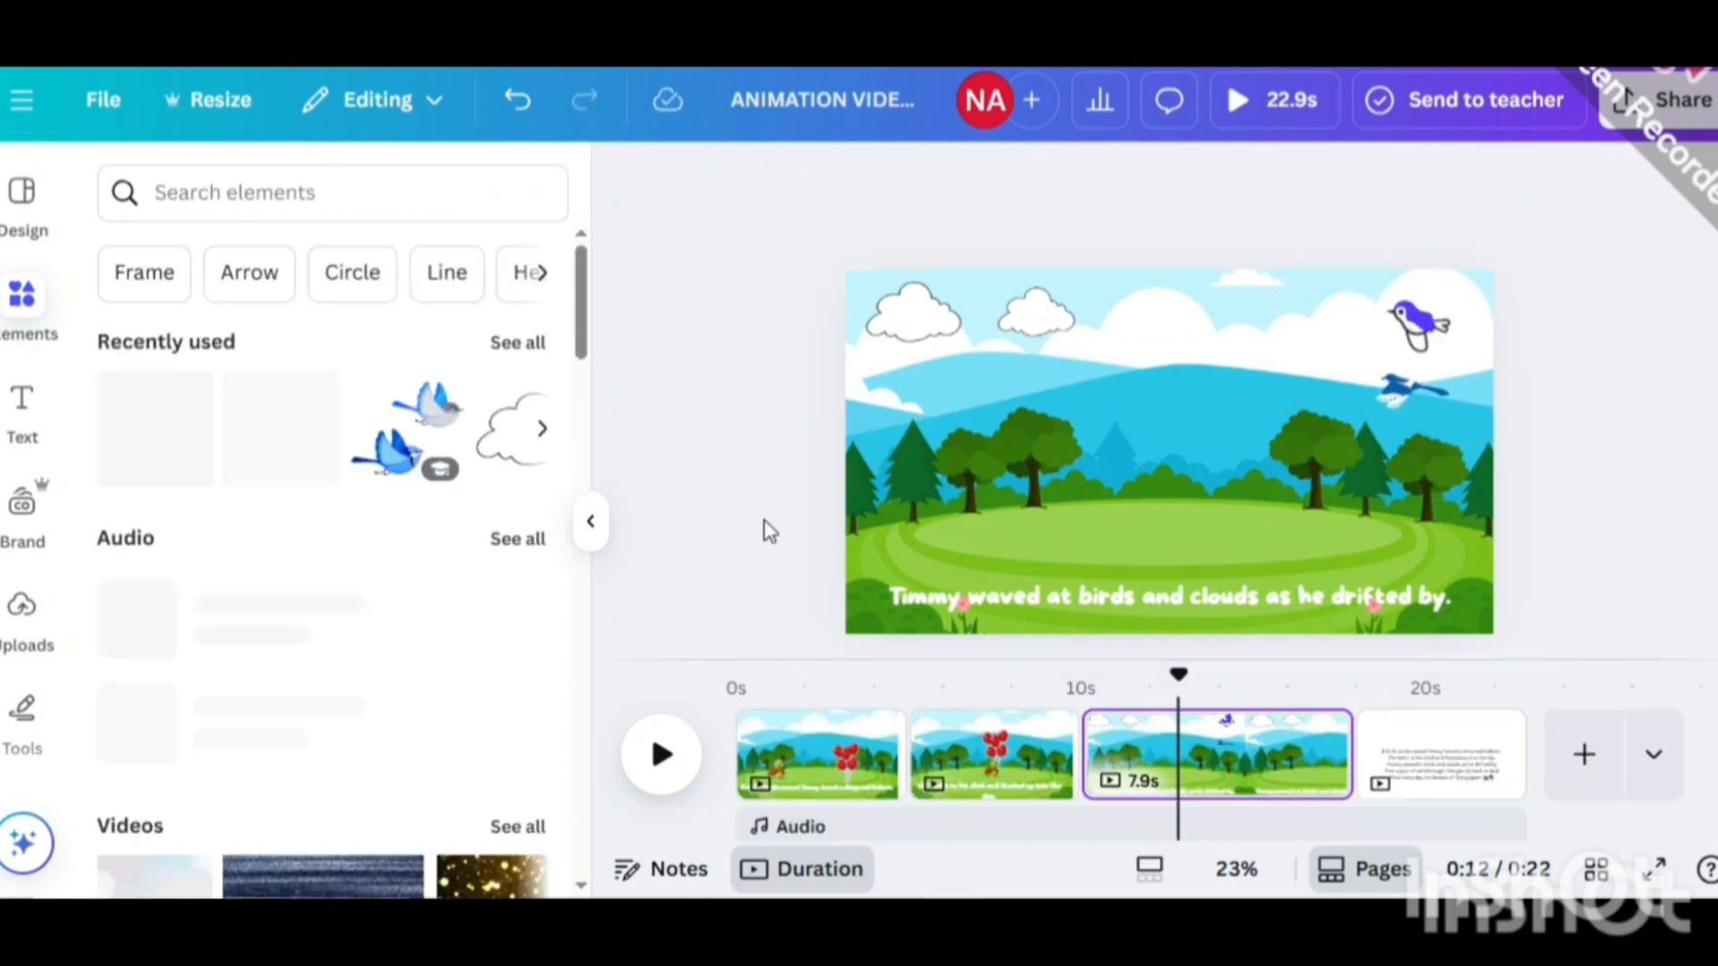
pyautogui.click(591, 522)
# Animate the smaller cloud along a short custom path to the right, with Steady movement at the slowest speed.
pyautogui.click(763, 340)
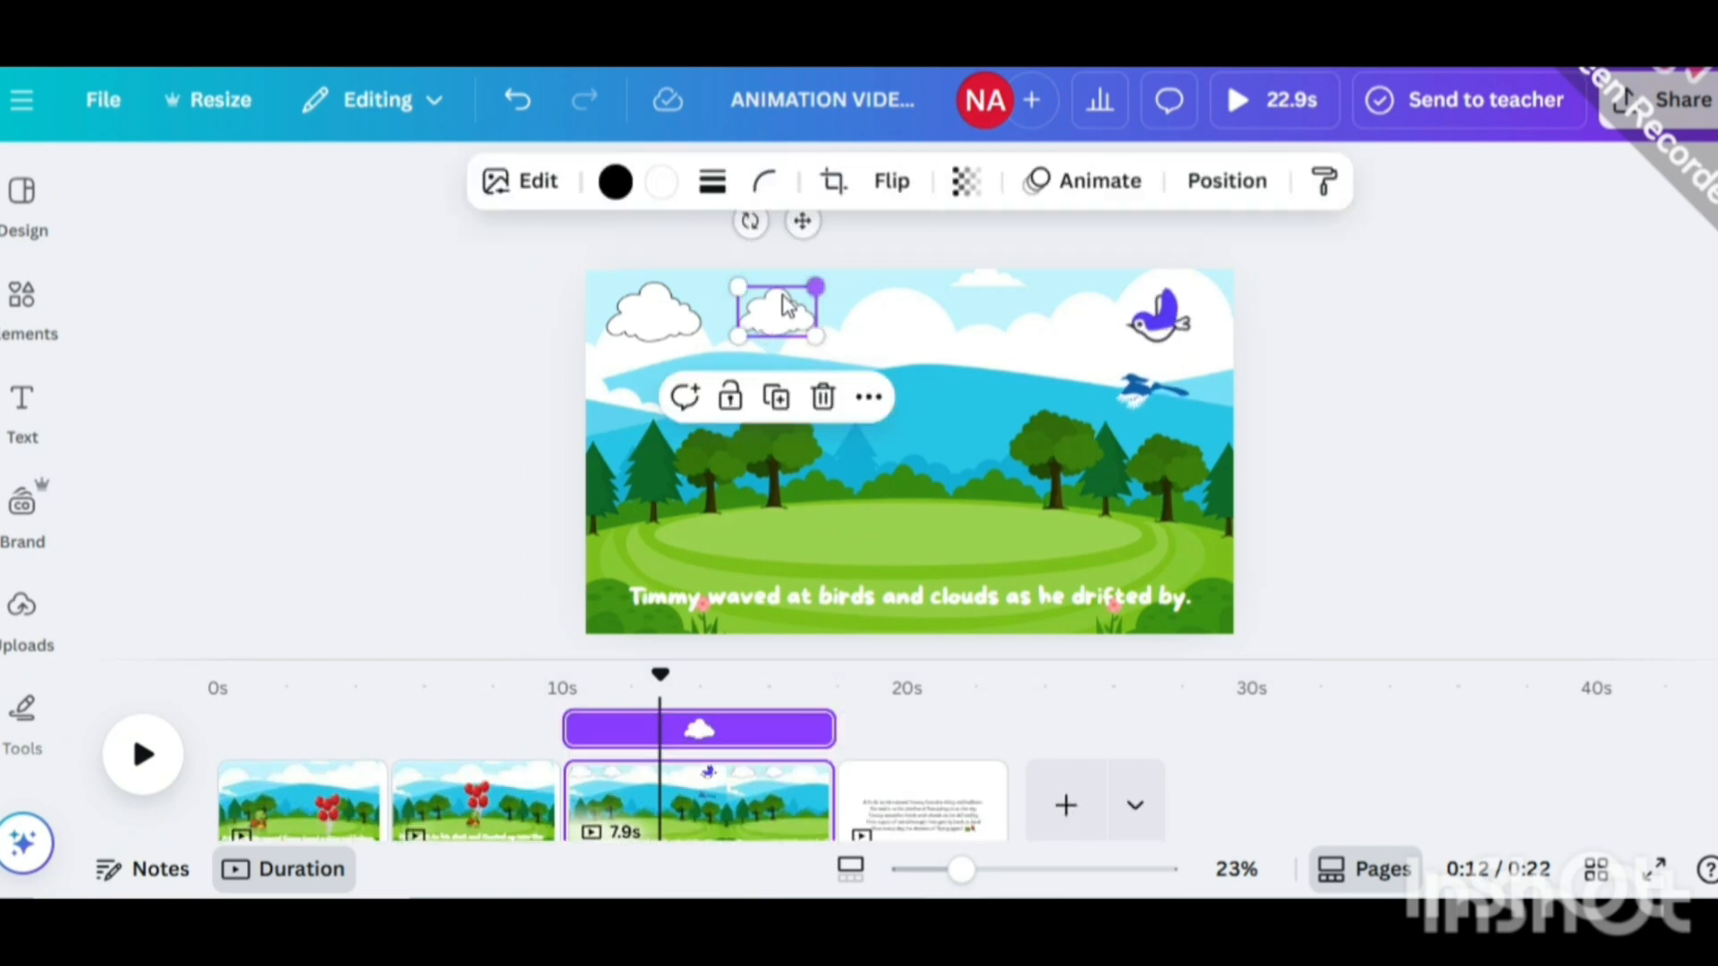
pyautogui.click(1085, 181)
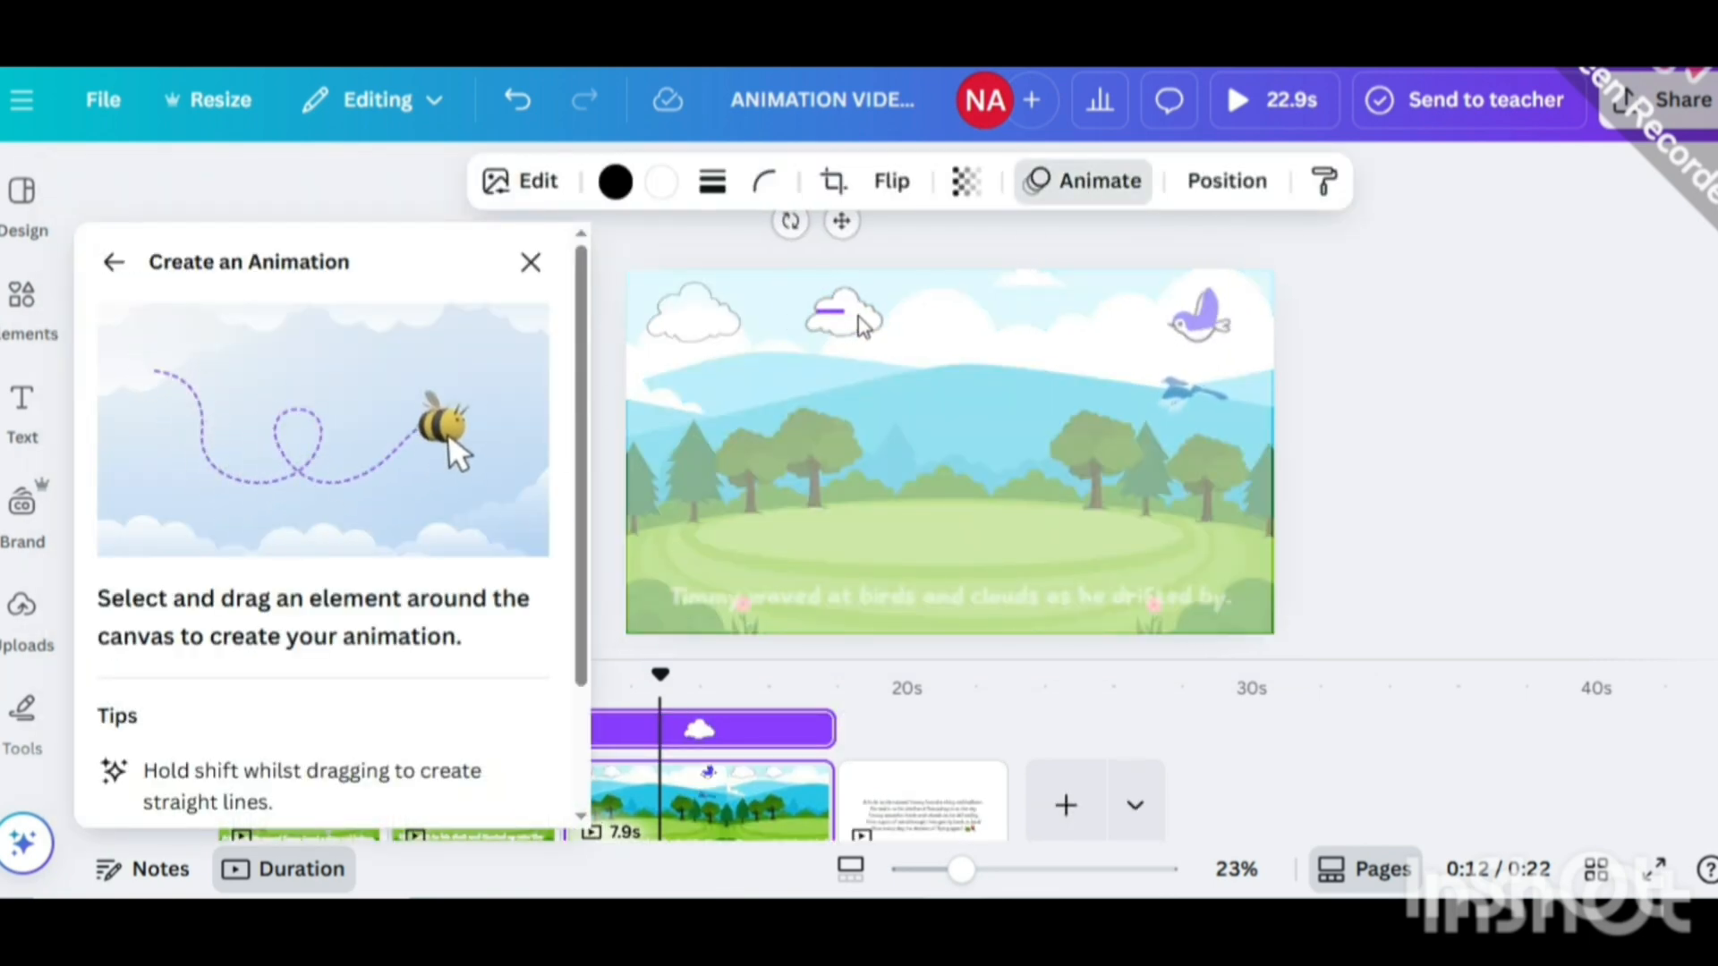
pyautogui.moveTo(859, 322); pyautogui.dragTo(806, 315)
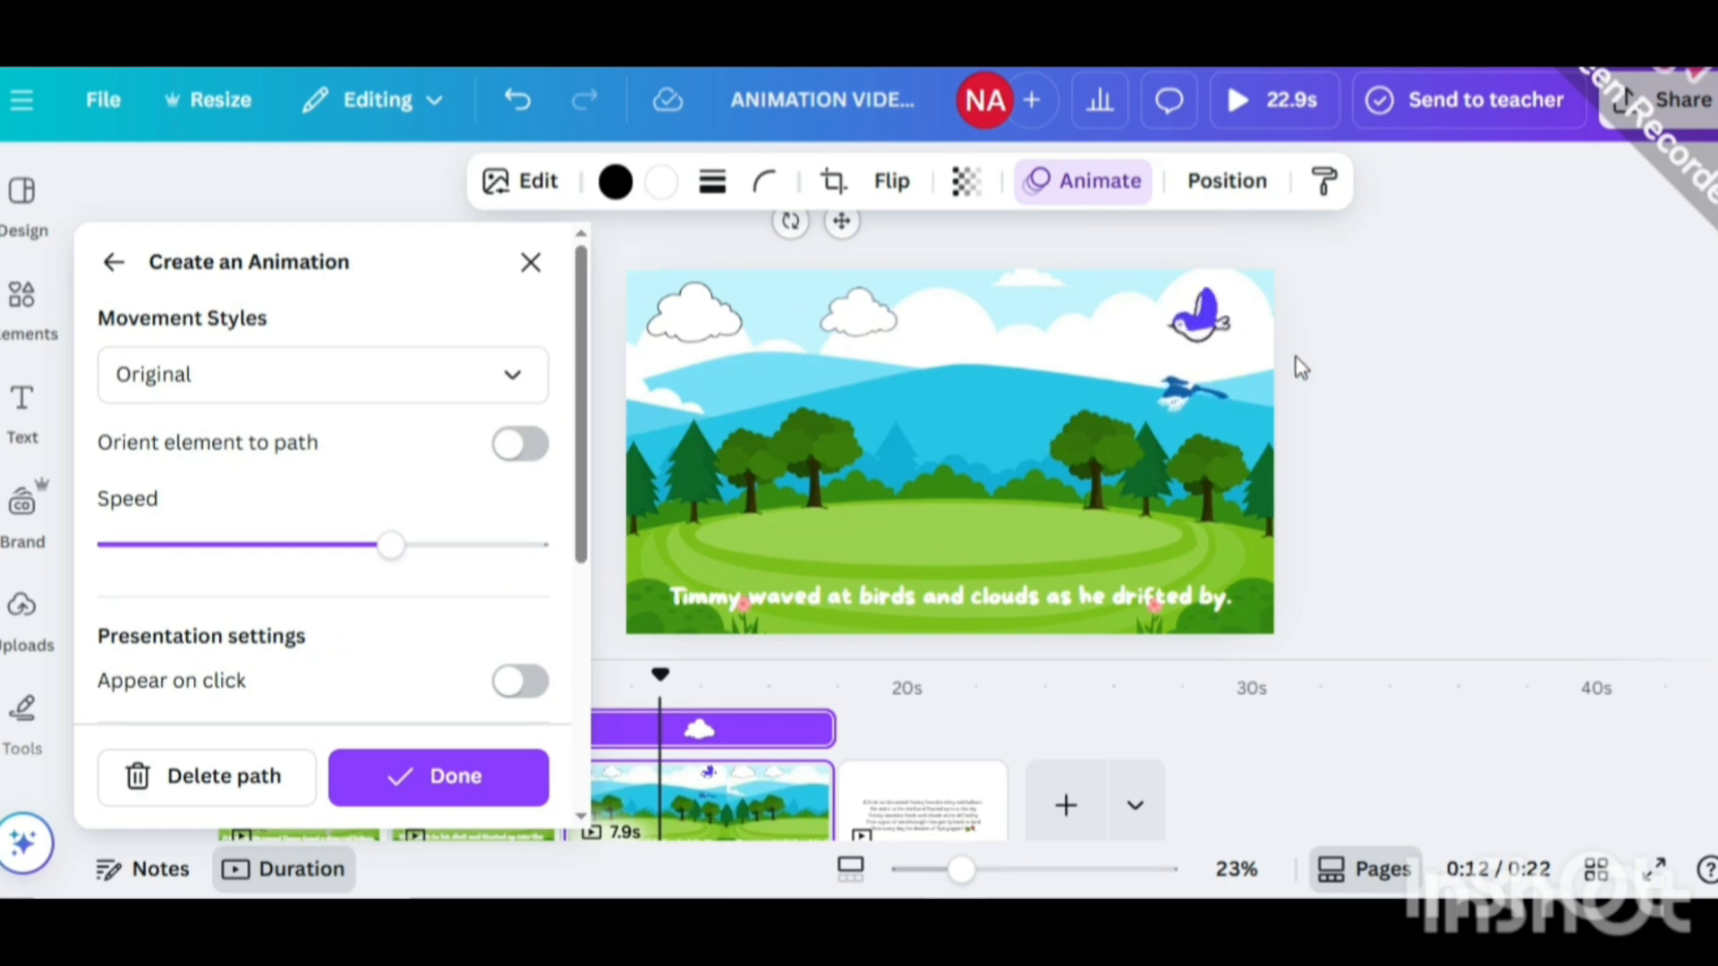
pyautogui.moveTo(163, 545); pyautogui.dragTo(140, 543)
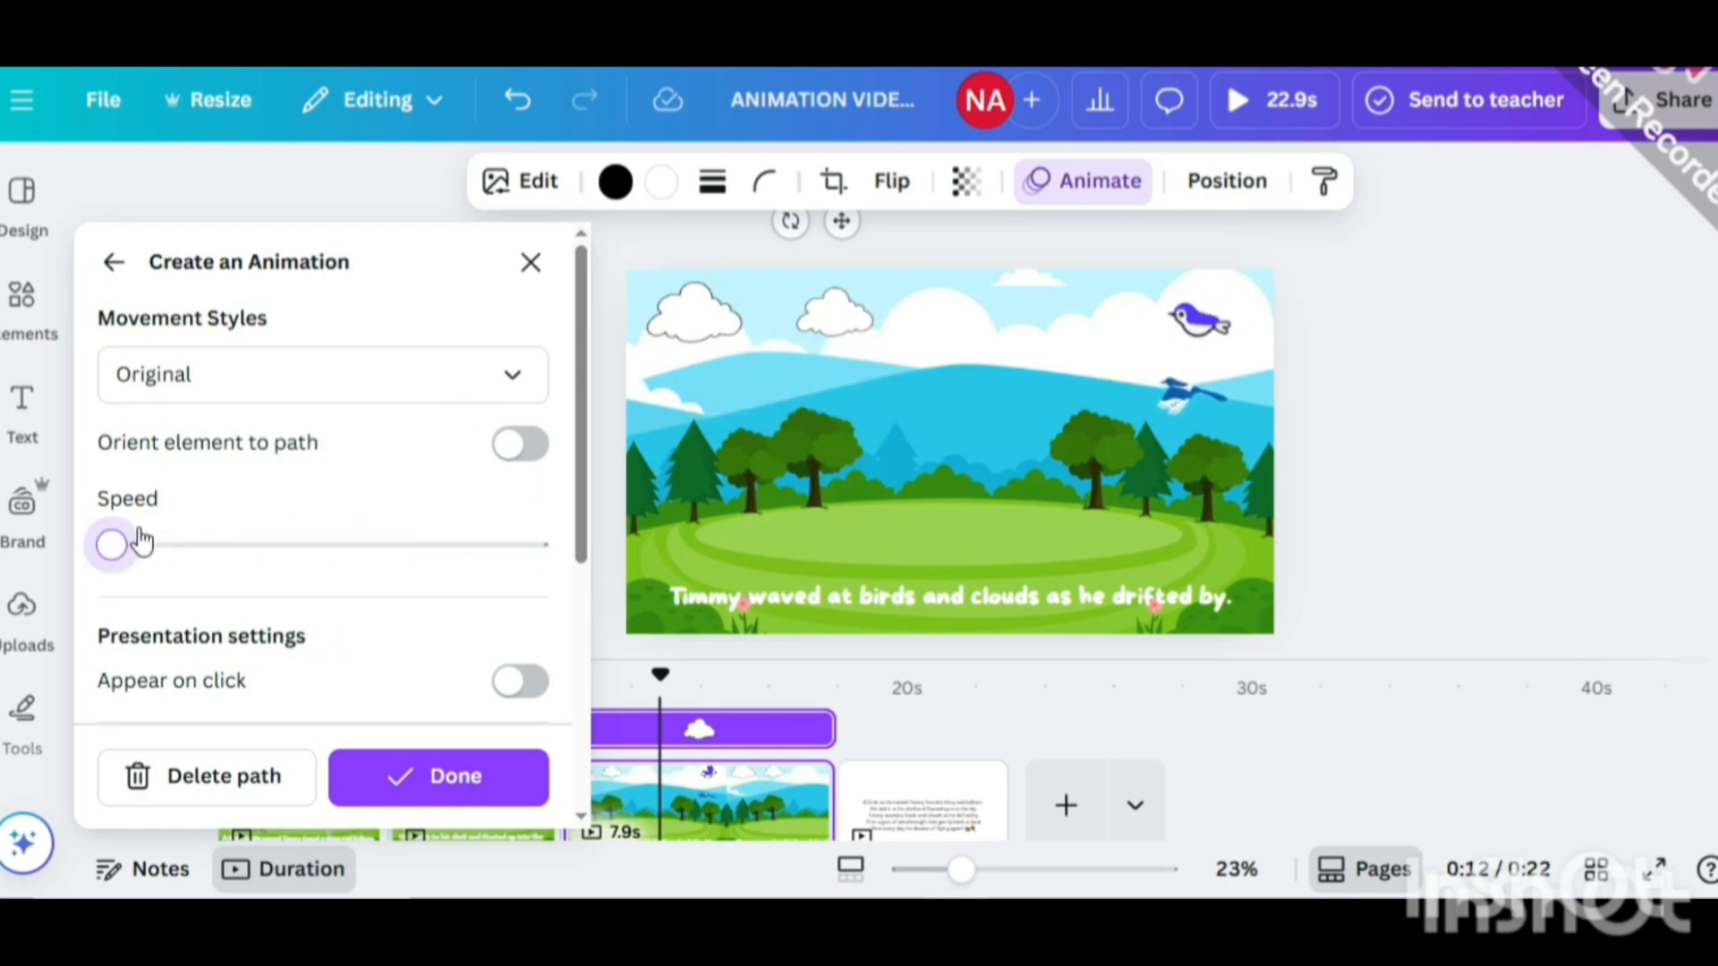
pyautogui.click(530, 389)
pyautogui.click(172, 572)
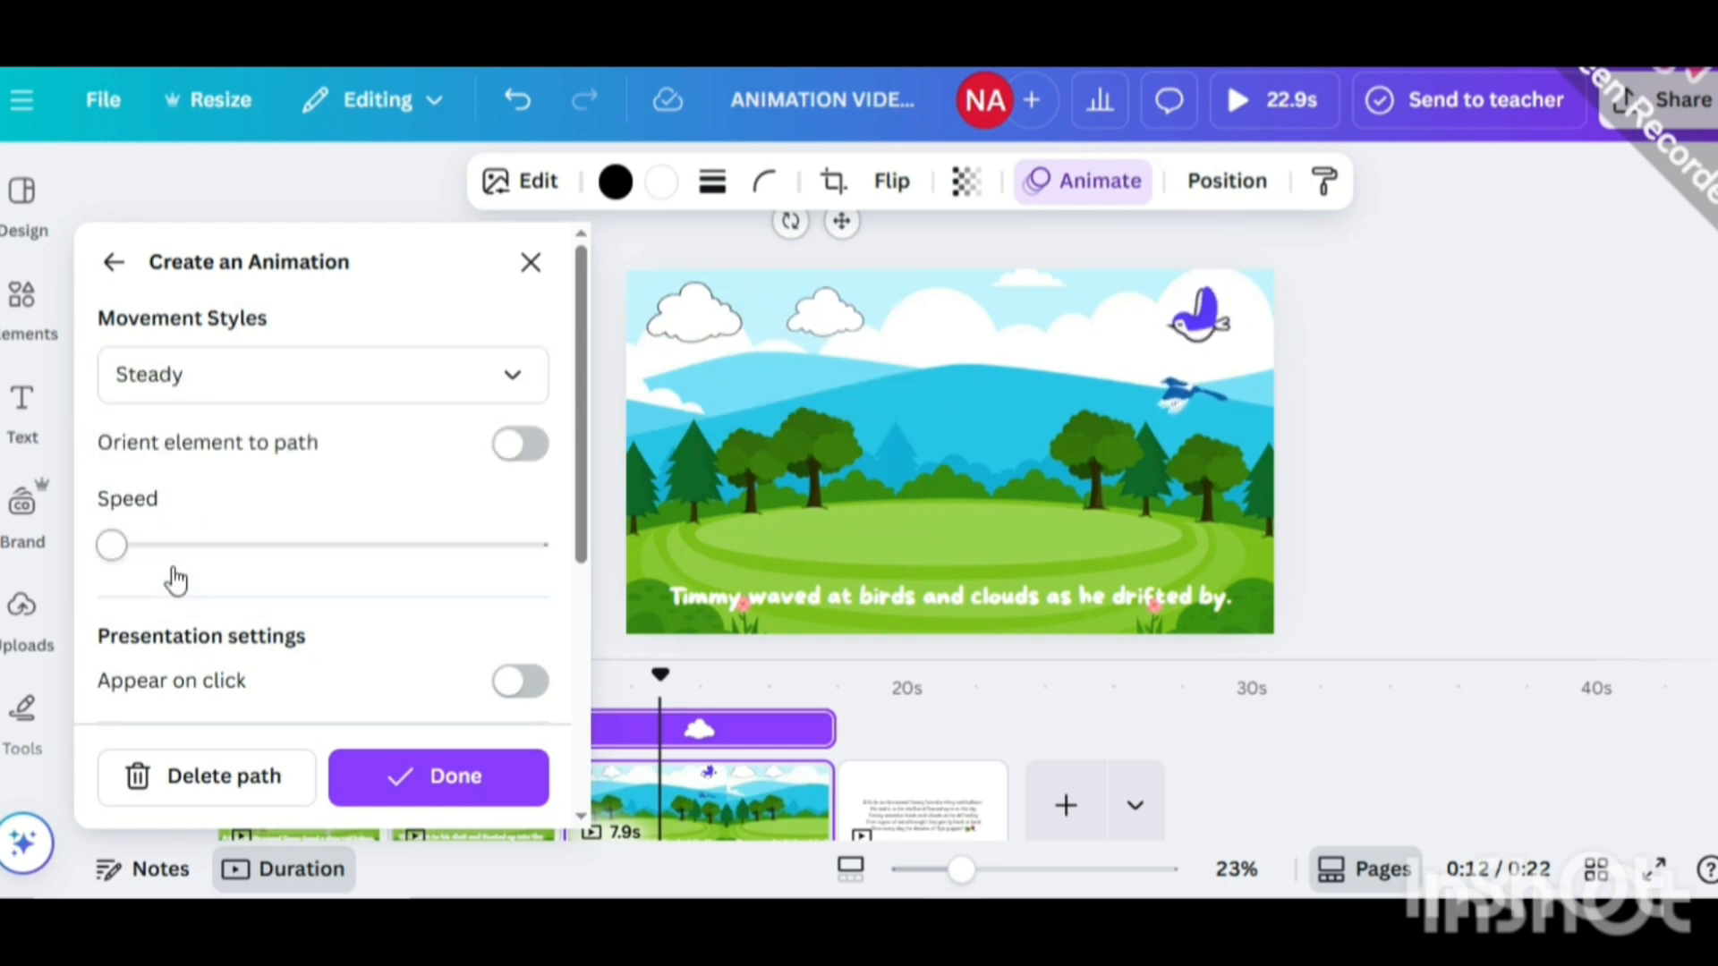
pyautogui.click(453, 784)
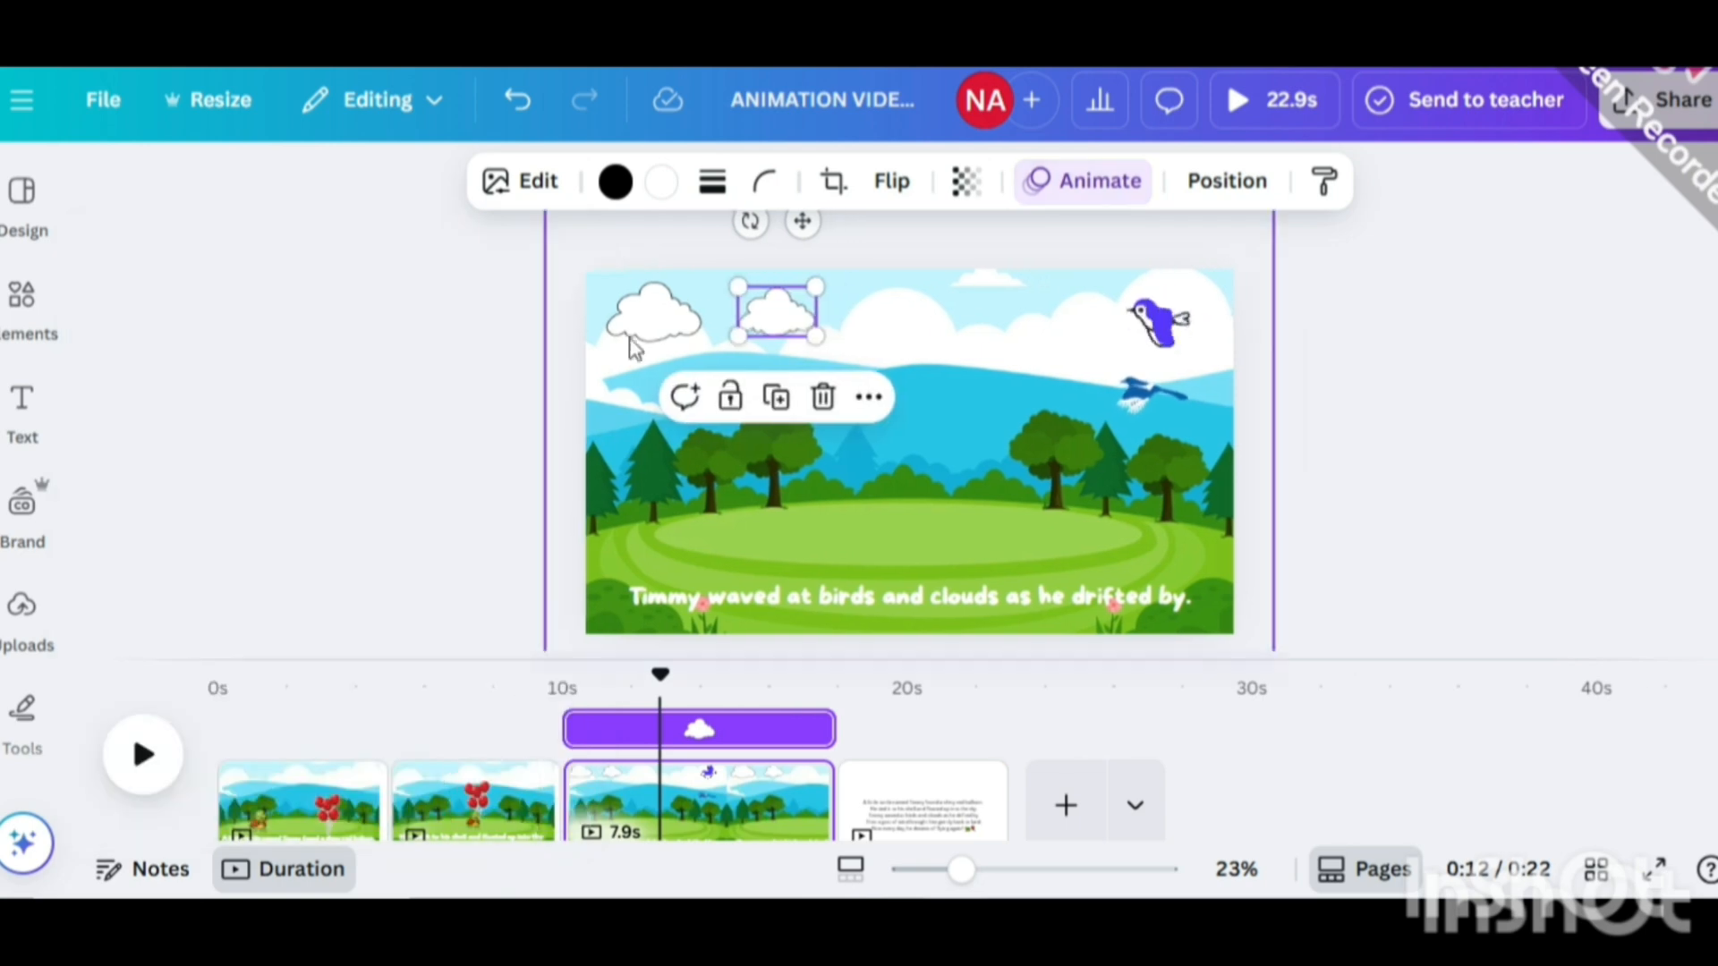
# Animate the larger cloud along a short custom path to the right, with Steady movement at the slowest speed.
pyautogui.click(1083, 181)
pyautogui.click(173, 591)
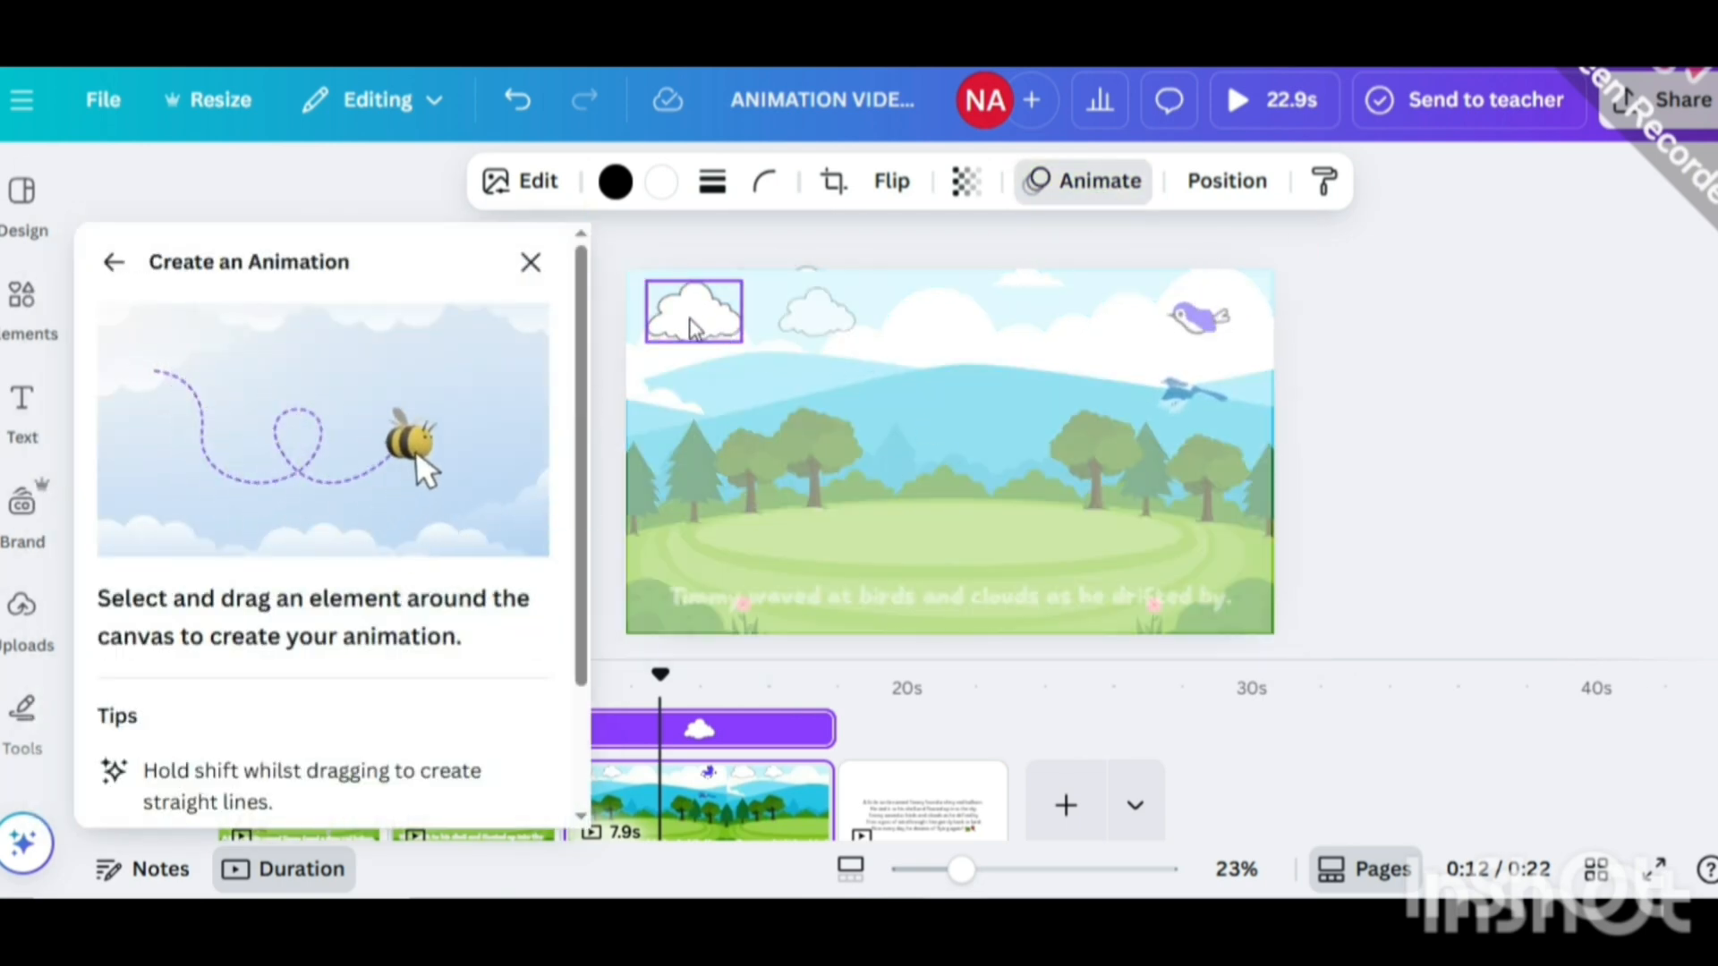
pyautogui.moveTo(692, 326); pyautogui.dragTo(750, 331)
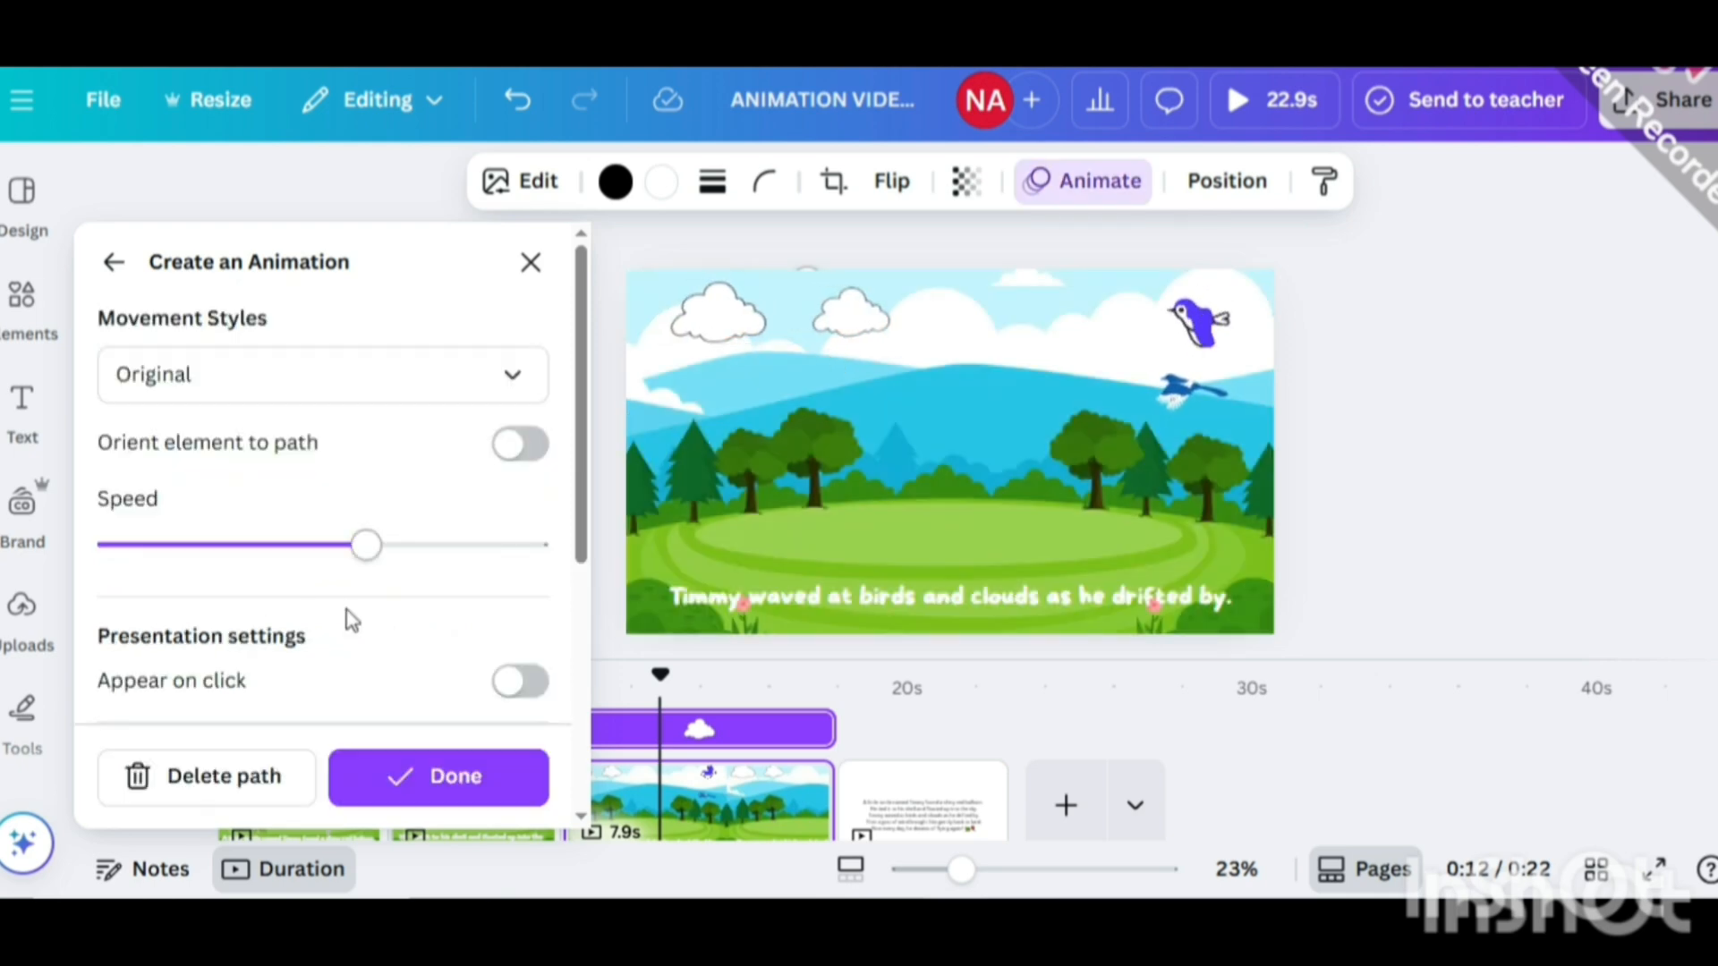
pyautogui.moveTo(363, 544); pyautogui.dragTo(106, 561)
pyautogui.click(474, 380)
pyautogui.click(250, 568)
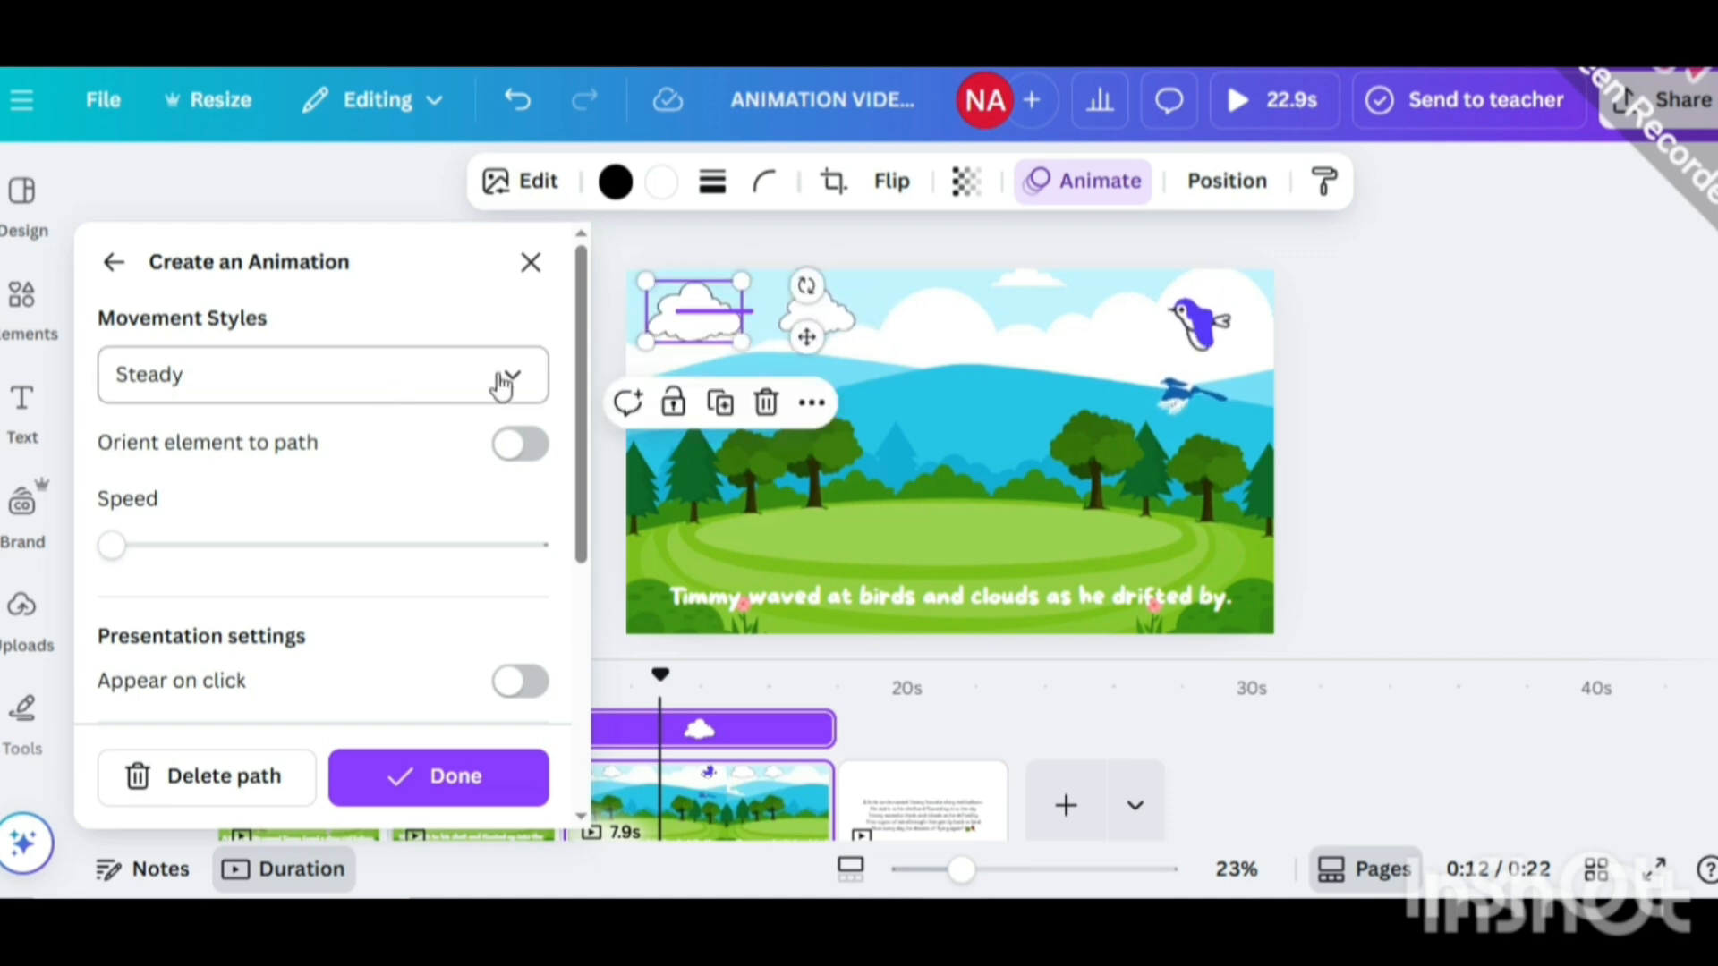
pyautogui.click(1354, 376)
# Animate the purple bird along a custom path leftward across the sky, with Steady movement at the slowest speed.
pyautogui.click(1159, 320)
pyautogui.click(937, 188)
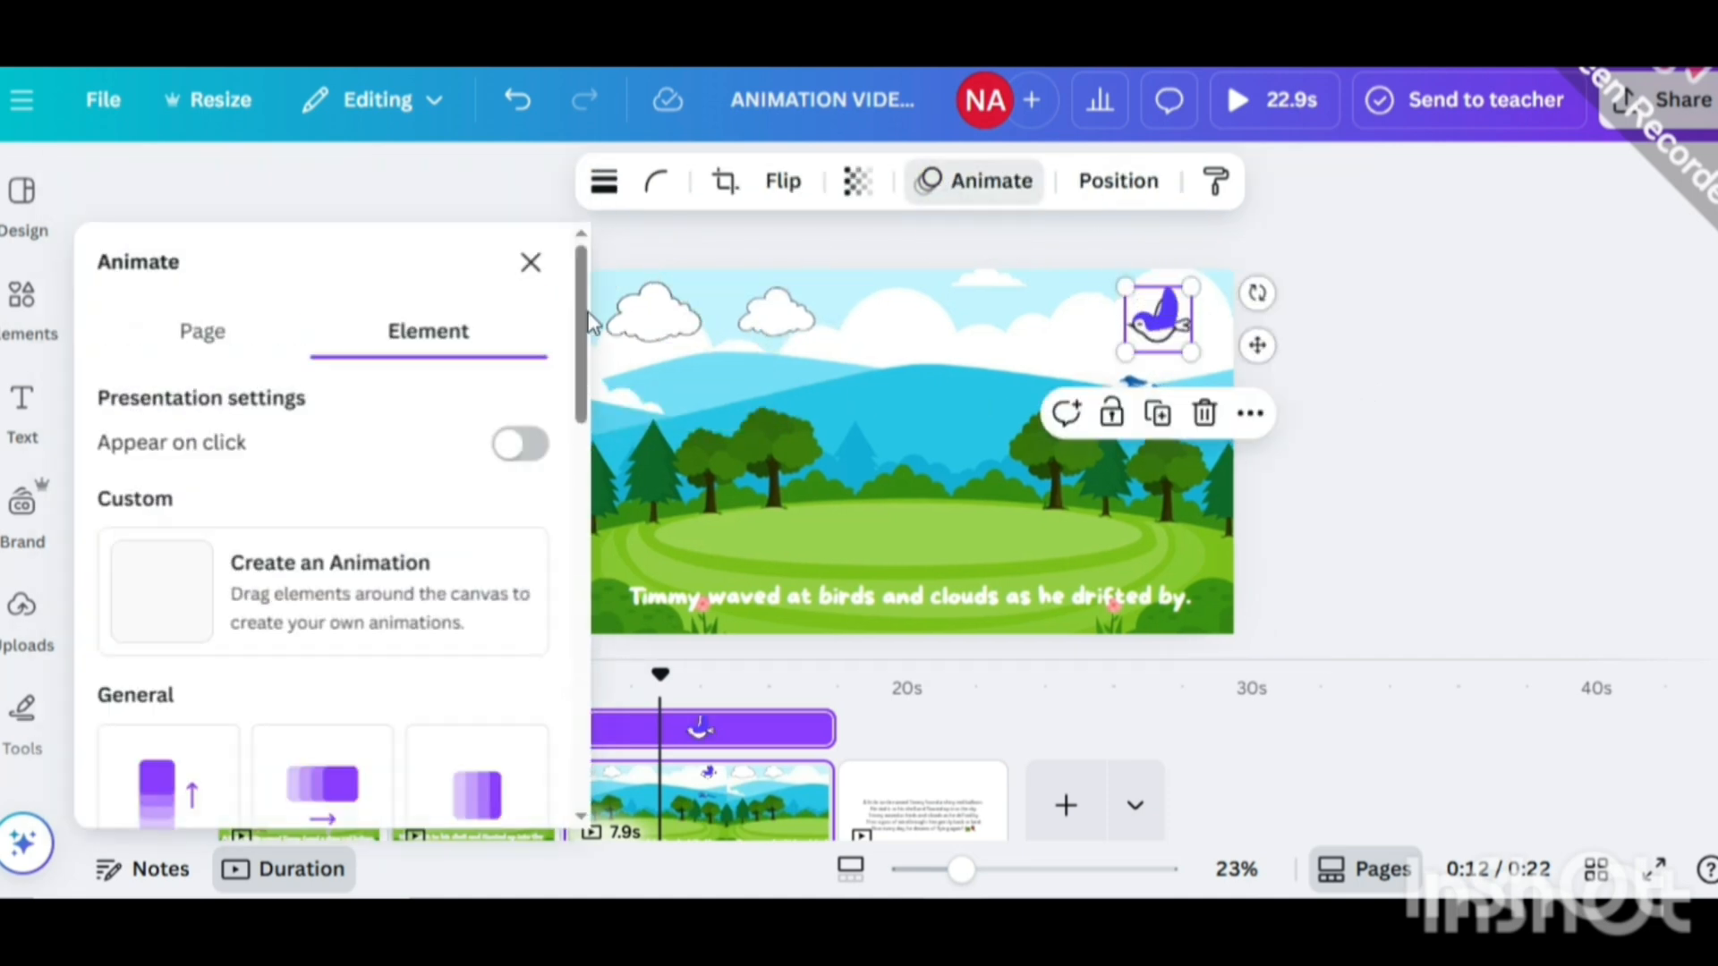
pyautogui.click(157, 584)
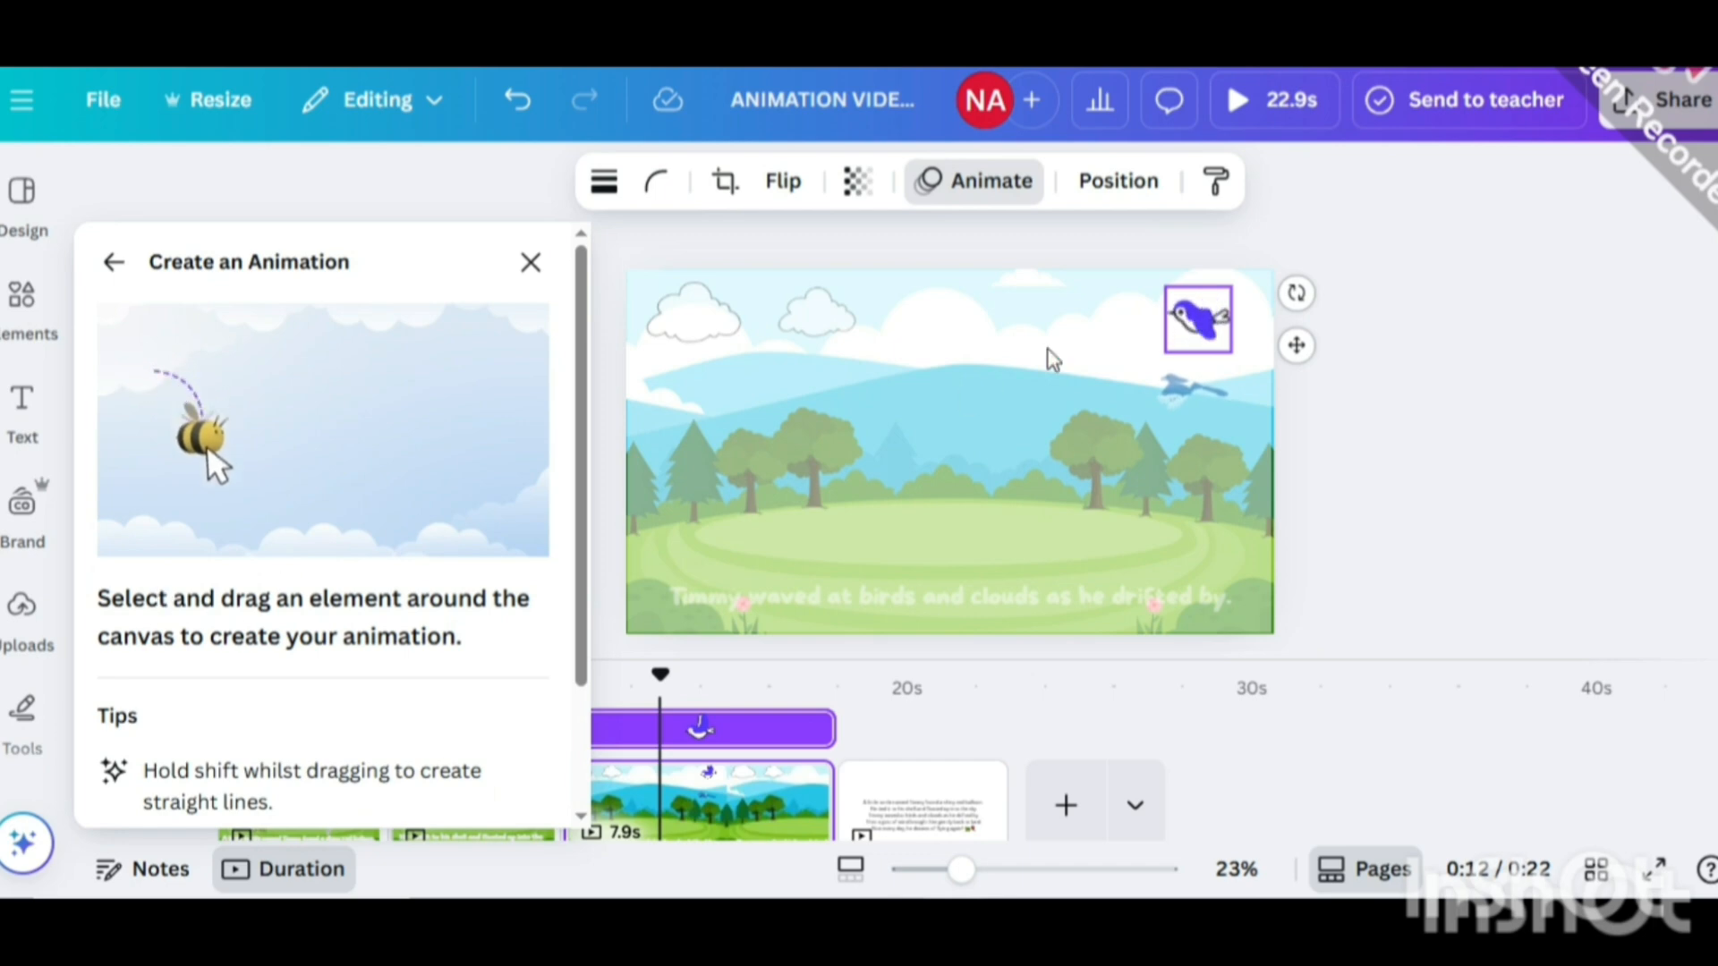
pyautogui.moveTo(1213, 324); pyautogui.dragTo(1207, 337)
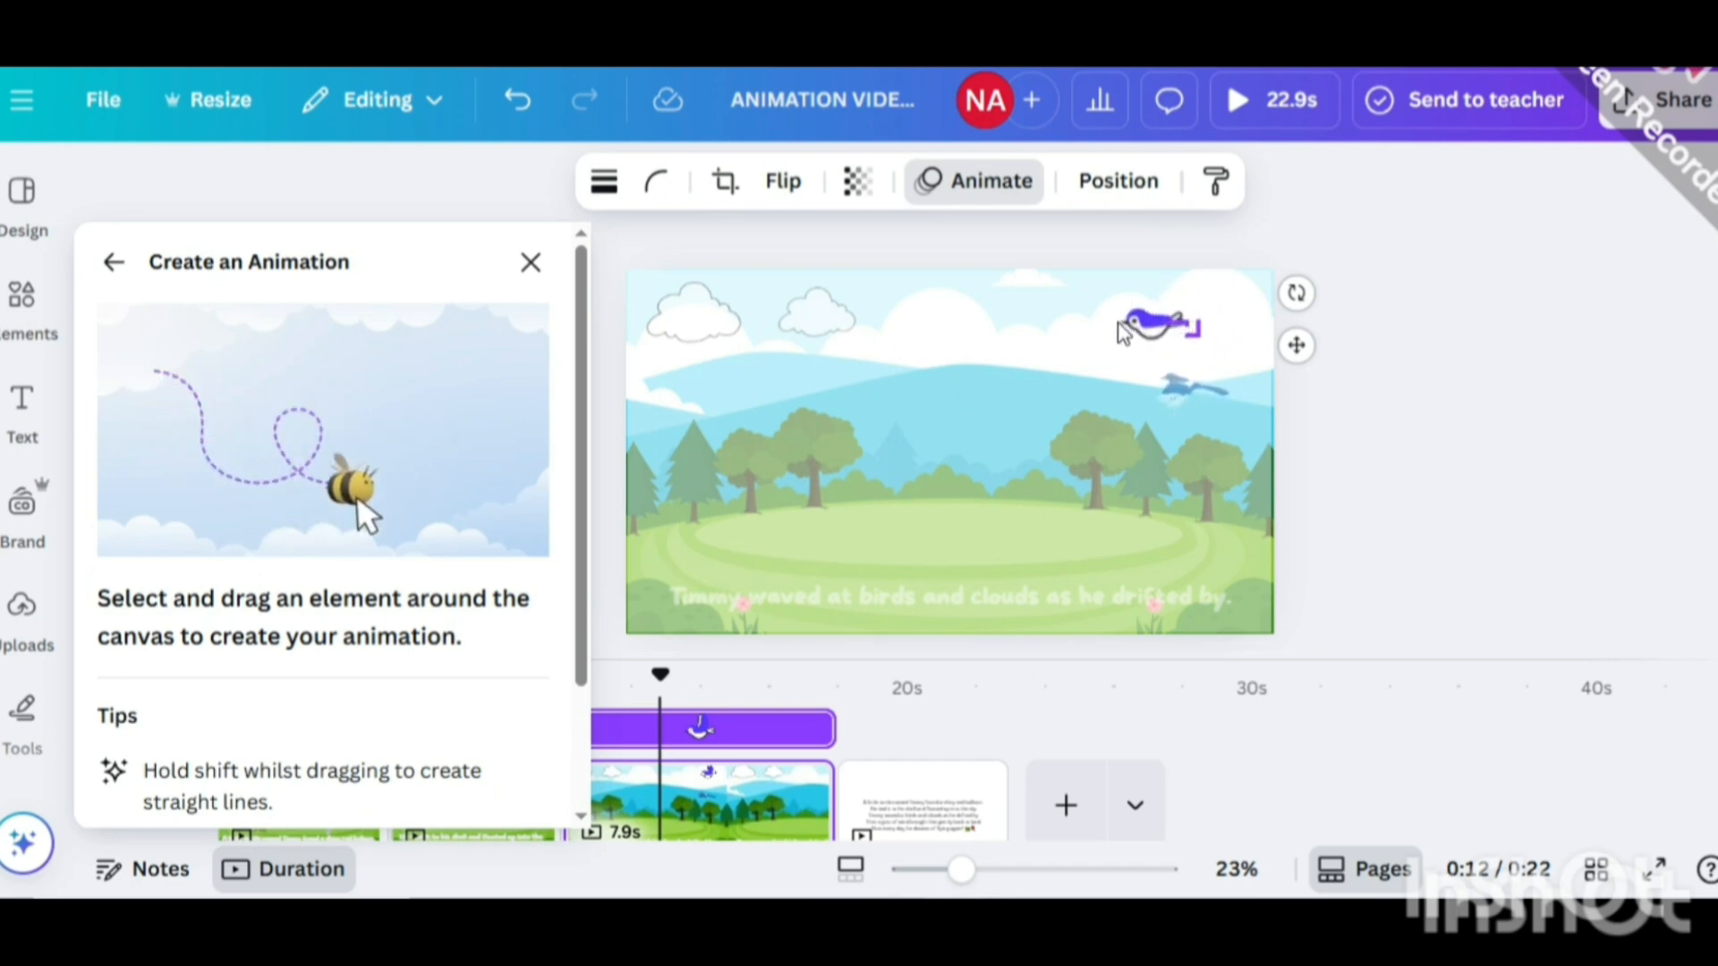
pyautogui.moveTo(1095, 338); pyautogui.dragTo(1073, 338)
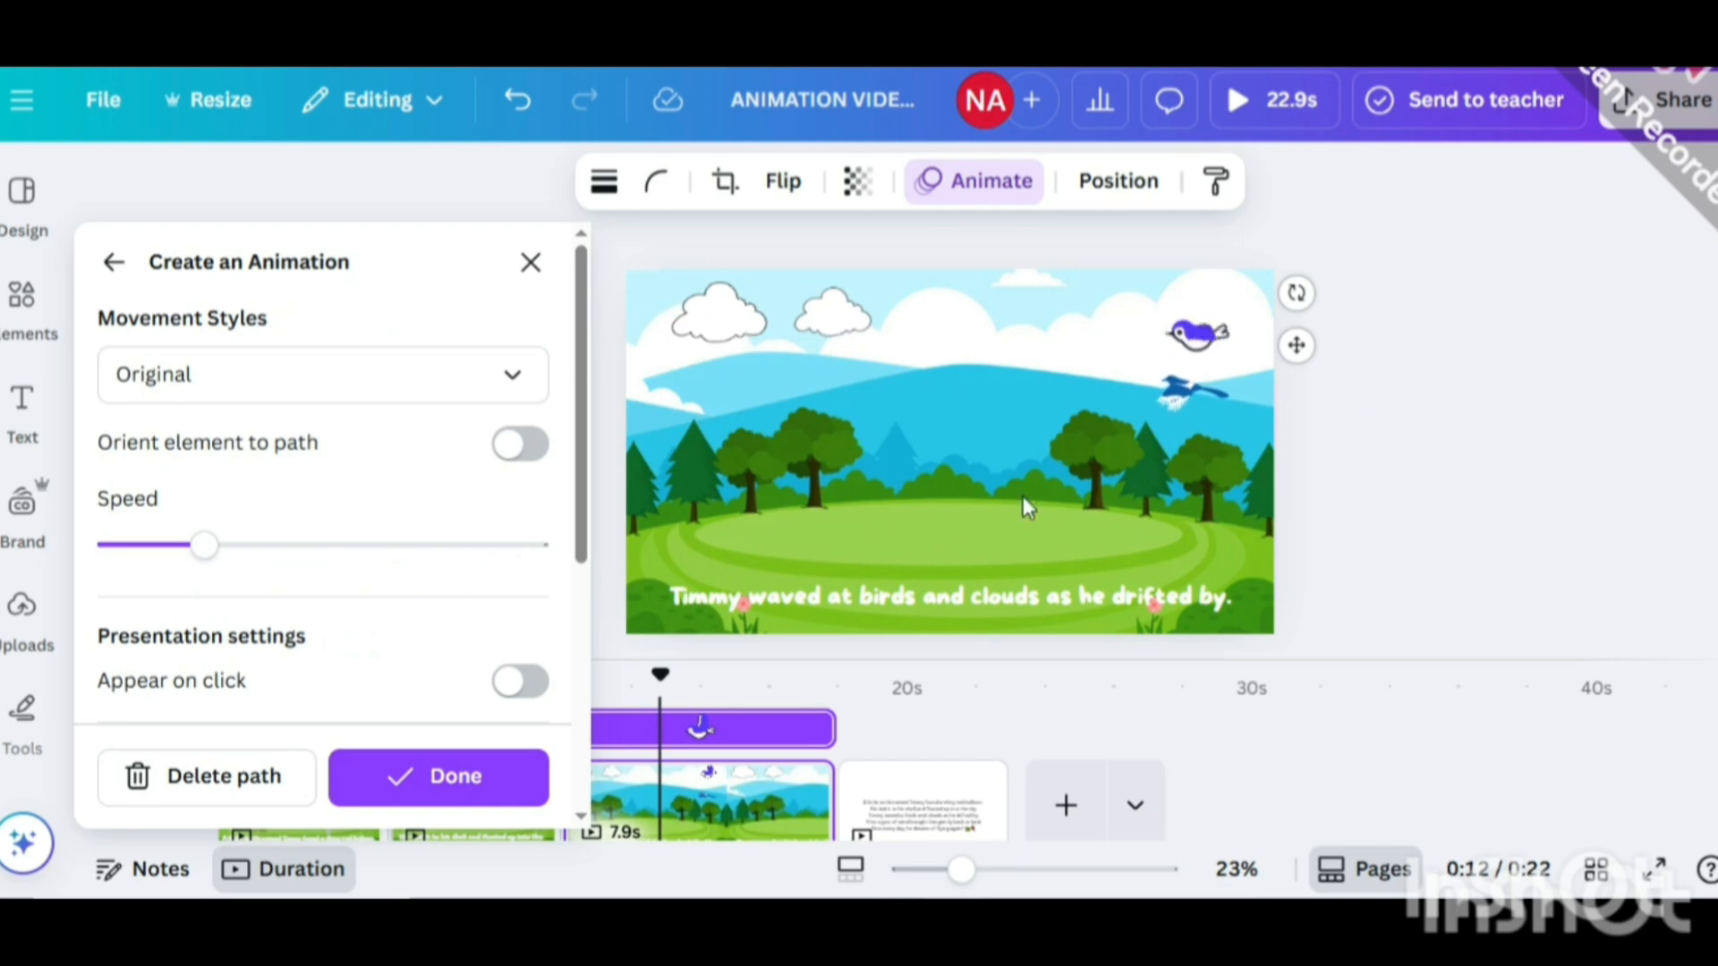
pyautogui.moveTo(204, 544); pyautogui.dragTo(106, 543)
pyautogui.click(507, 384)
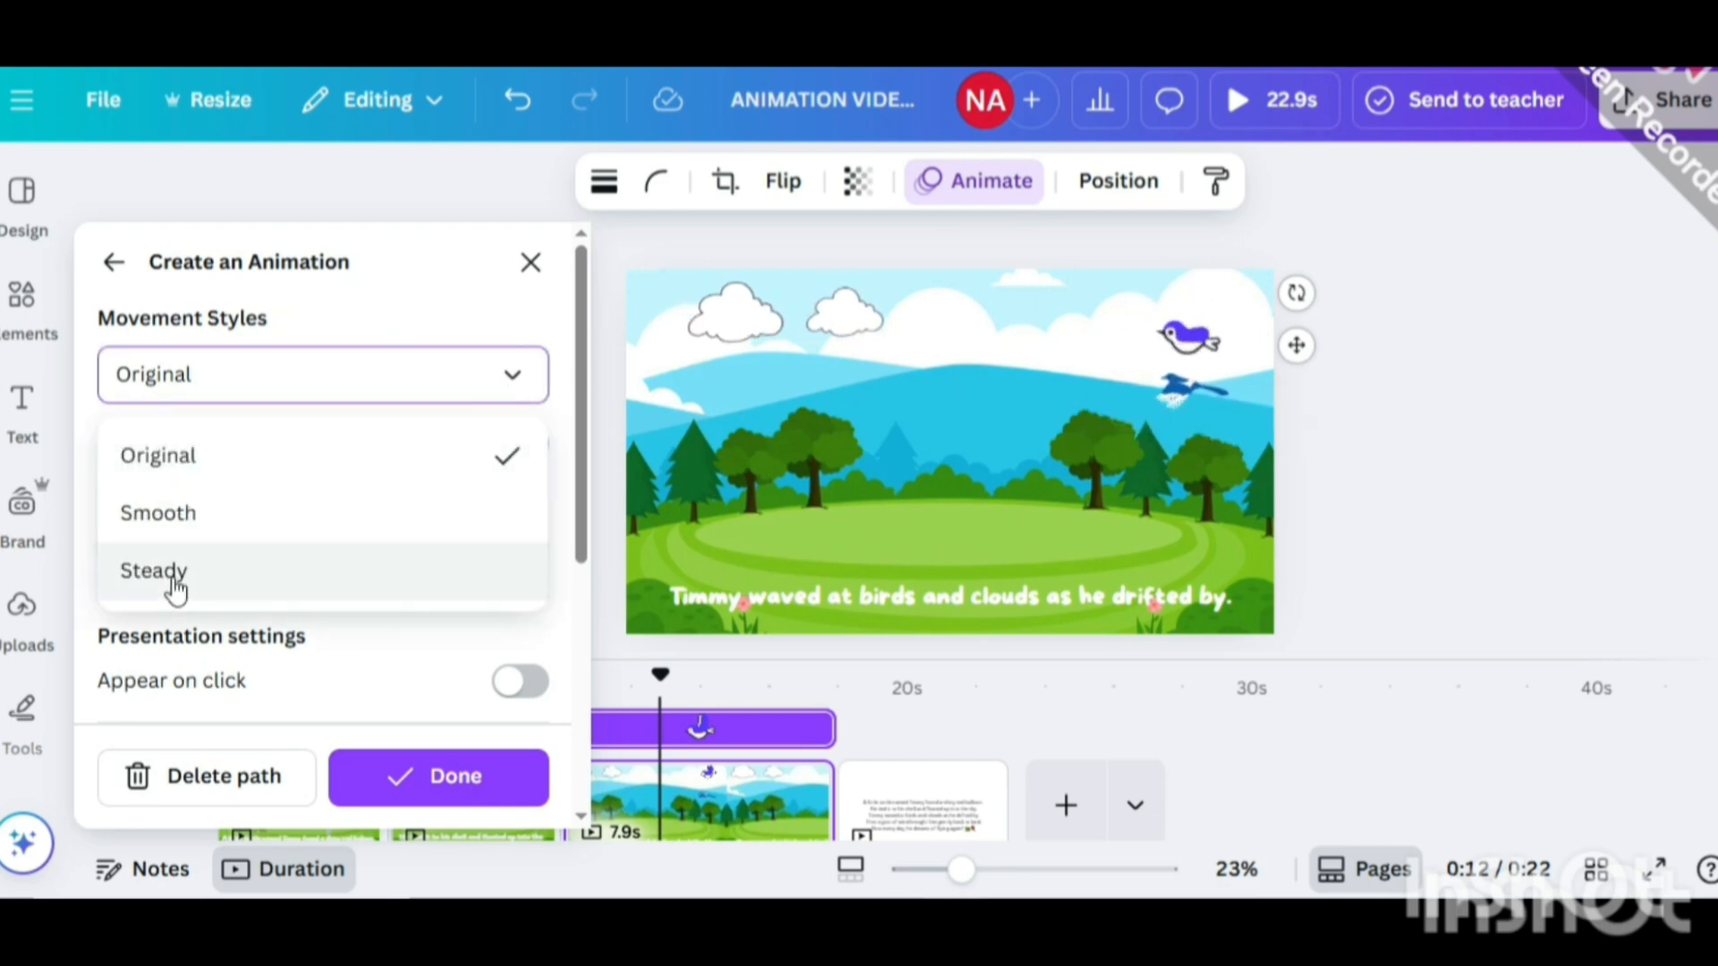
pyautogui.click(154, 571)
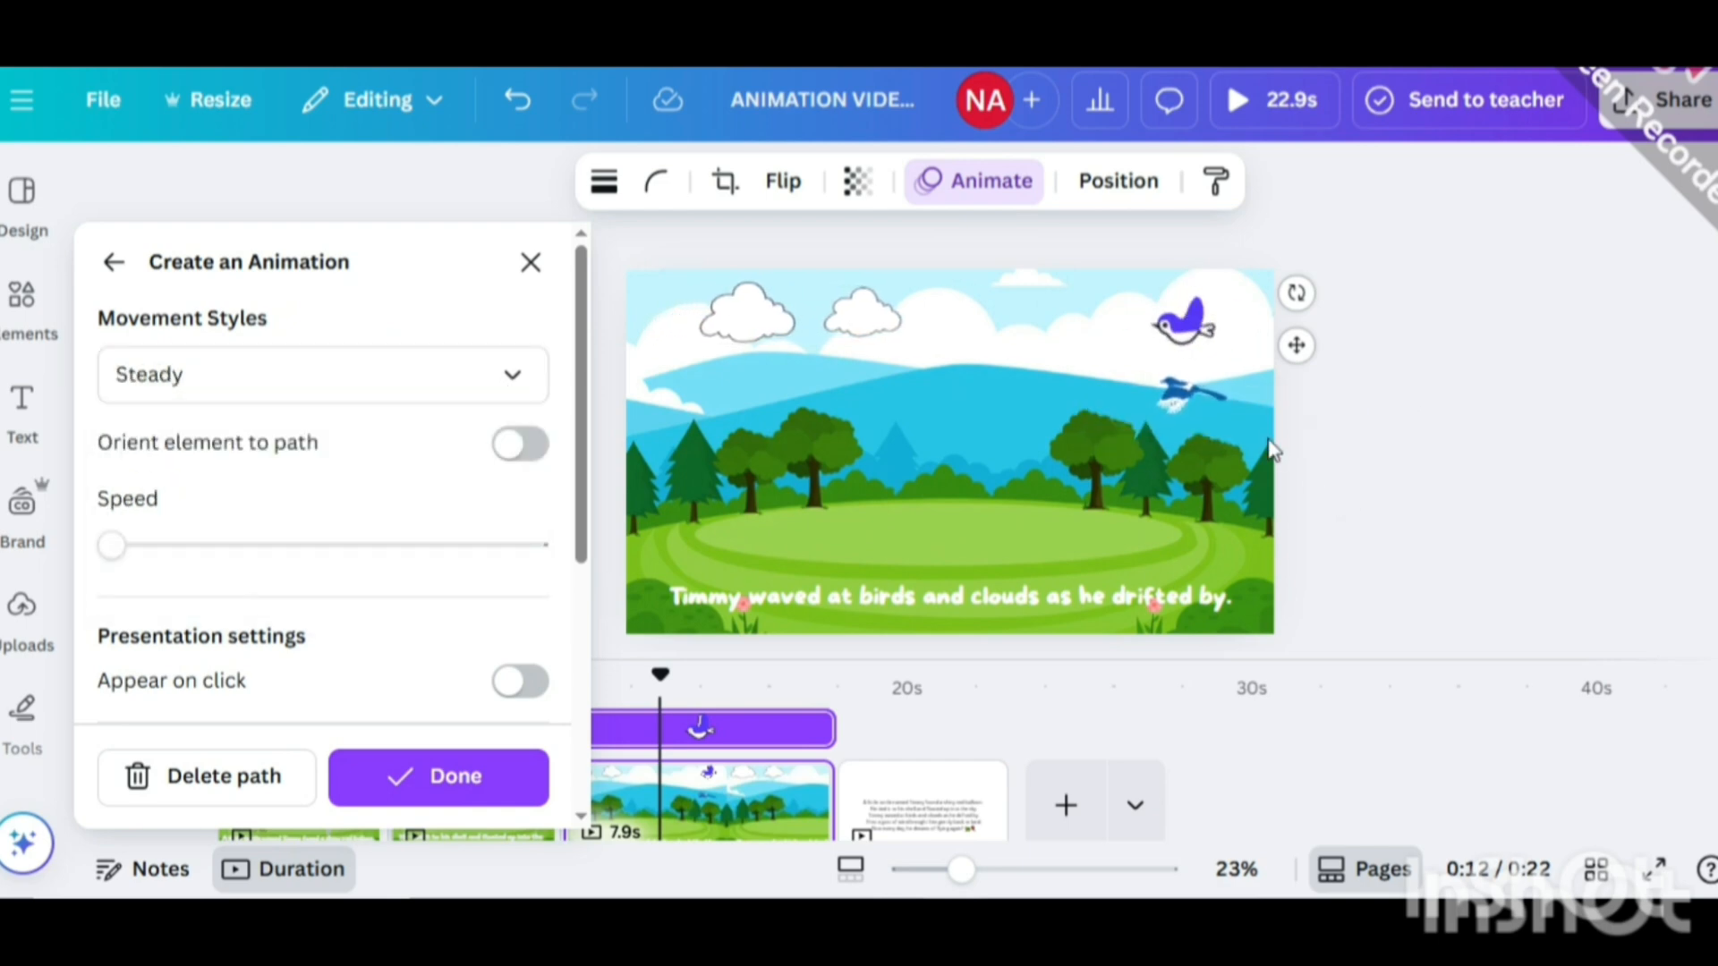
pyautogui.click(1368, 381)
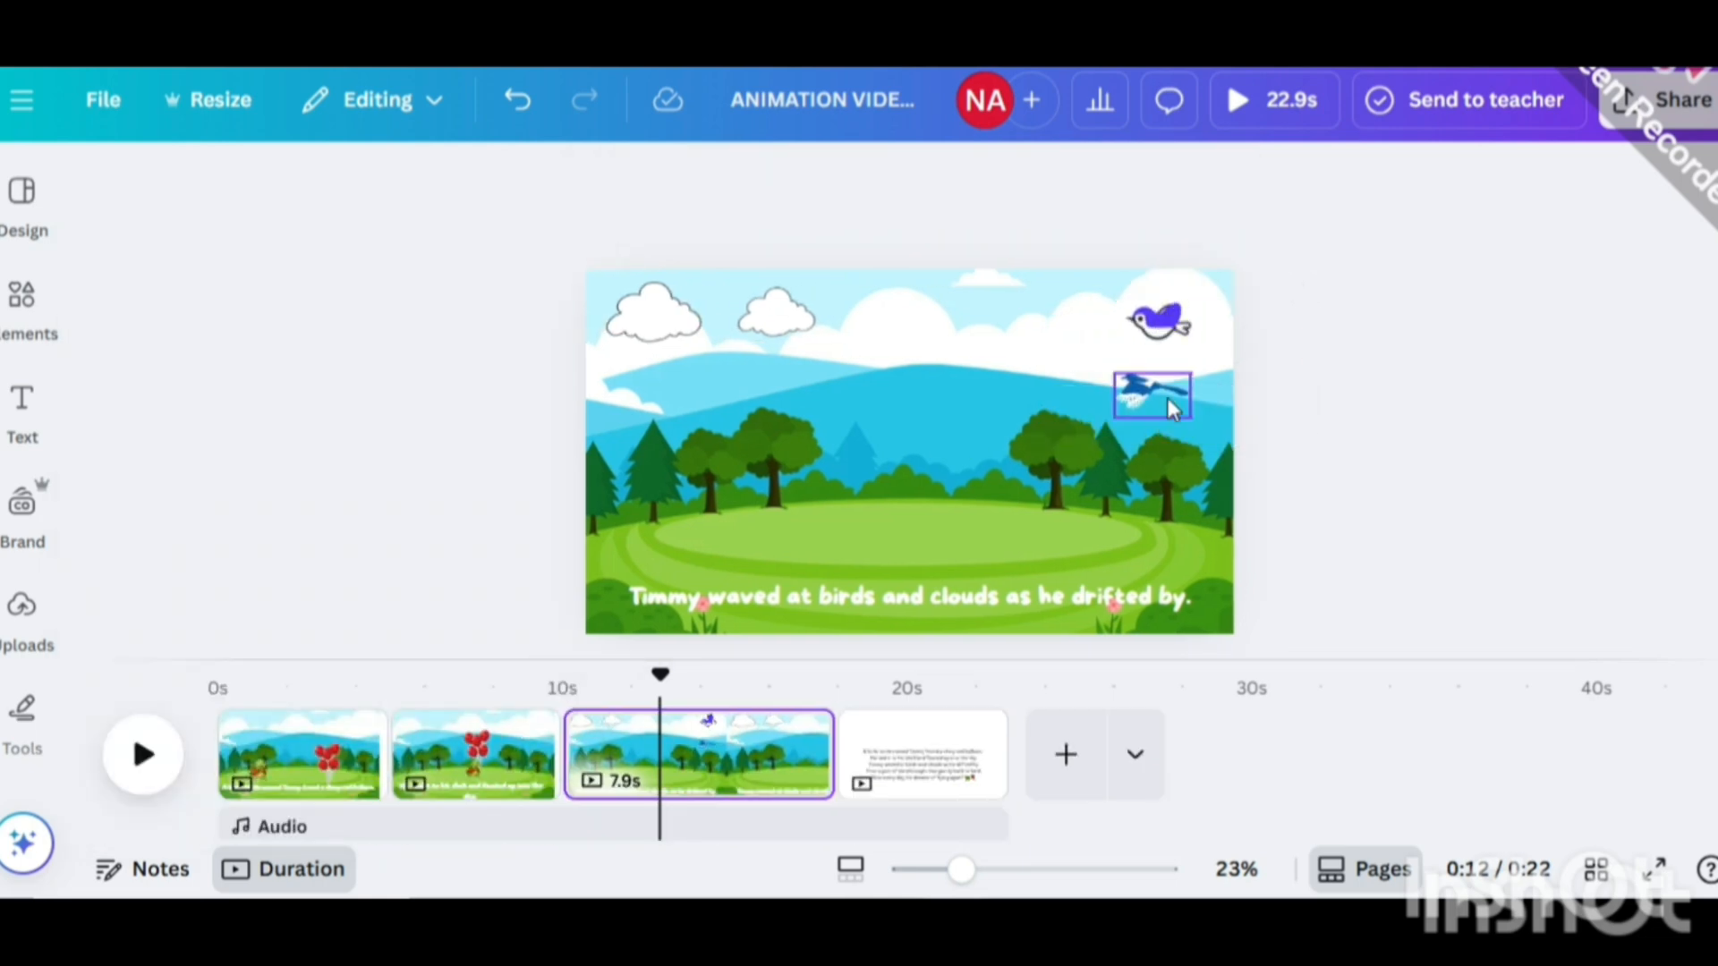
# Move the blue bird to the left side of the scene below the clouds and flip it horizontally.
pyautogui.moveTo(1163, 402); pyautogui.dragTo(697, 380)
pyautogui.click(854, 181)
pyautogui.click(778, 256)
pyautogui.click(1221, 389)
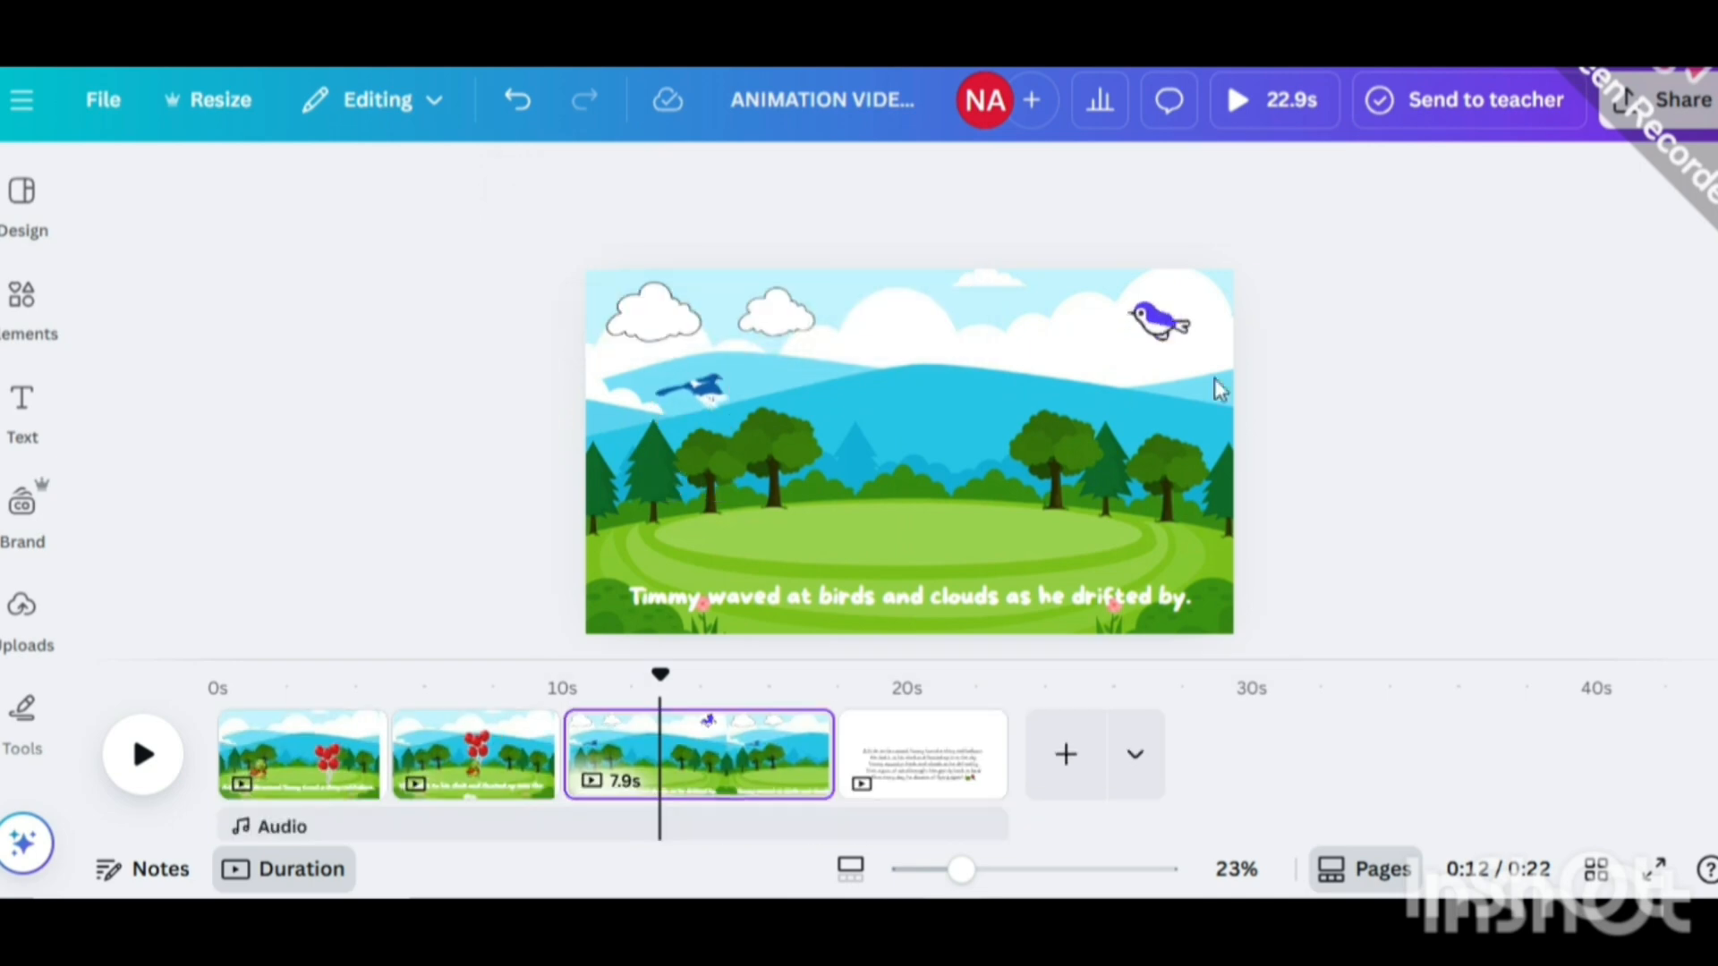
# Animate the blue bird along a custom path rightward below the clouds, with Steady movement at the slowest speed.
pyautogui.click(690, 386)
pyautogui.click(1062, 179)
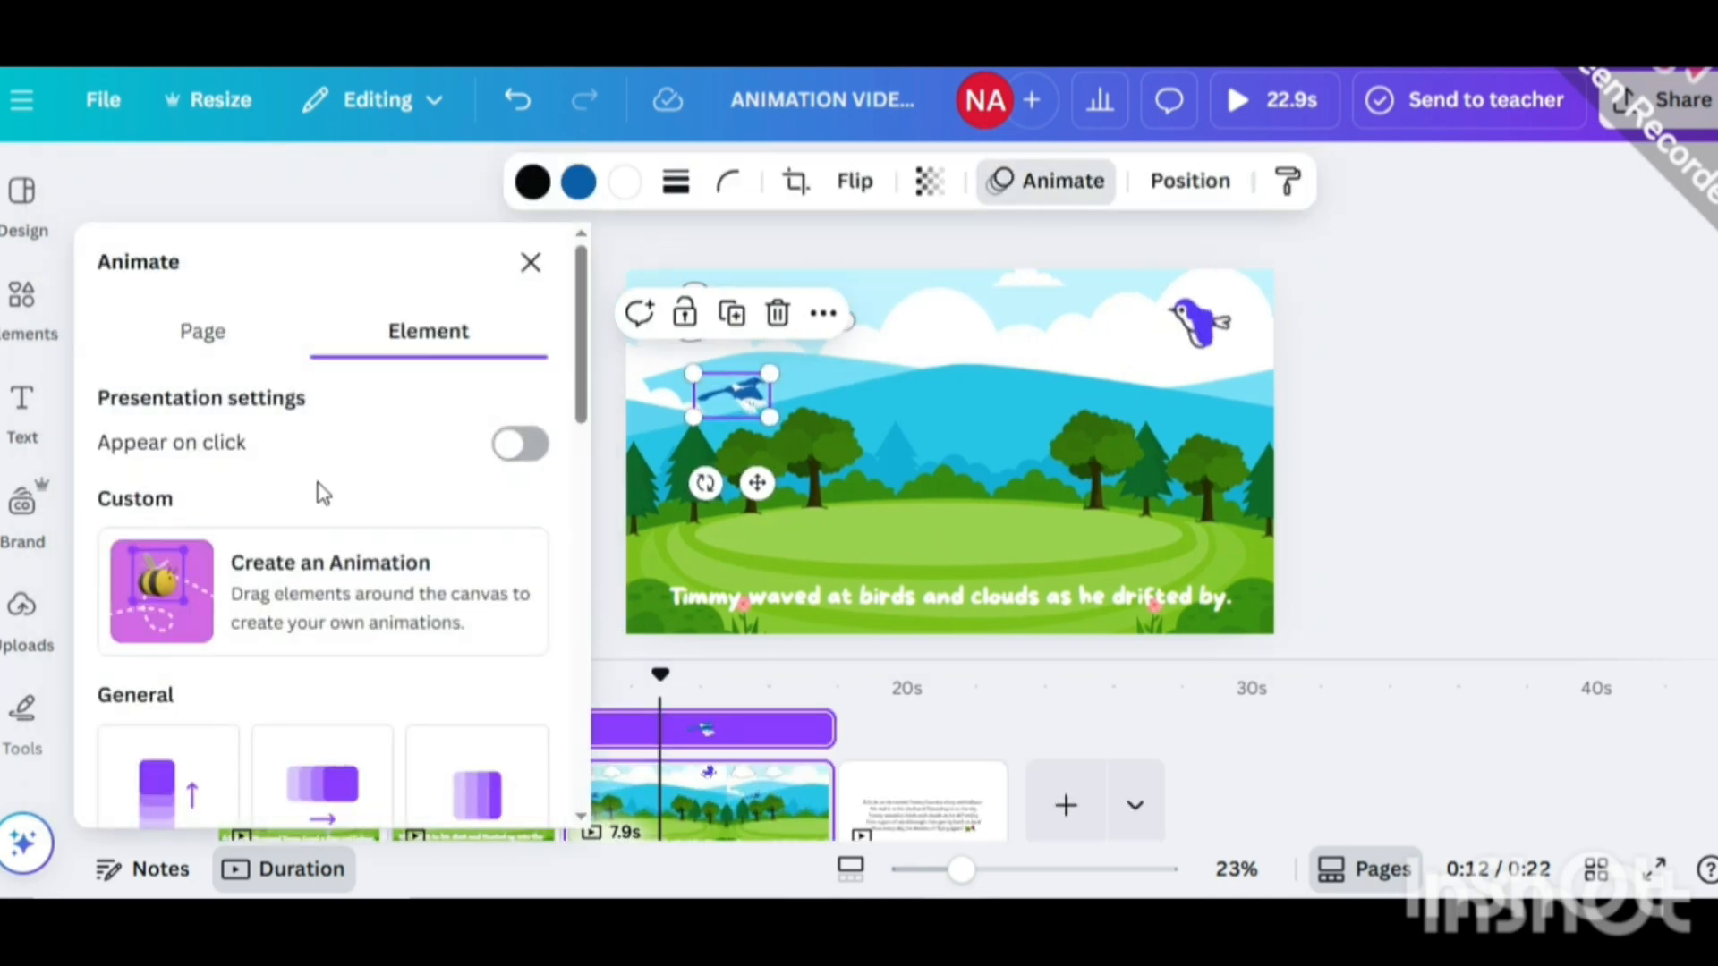
pyautogui.click(134, 580)
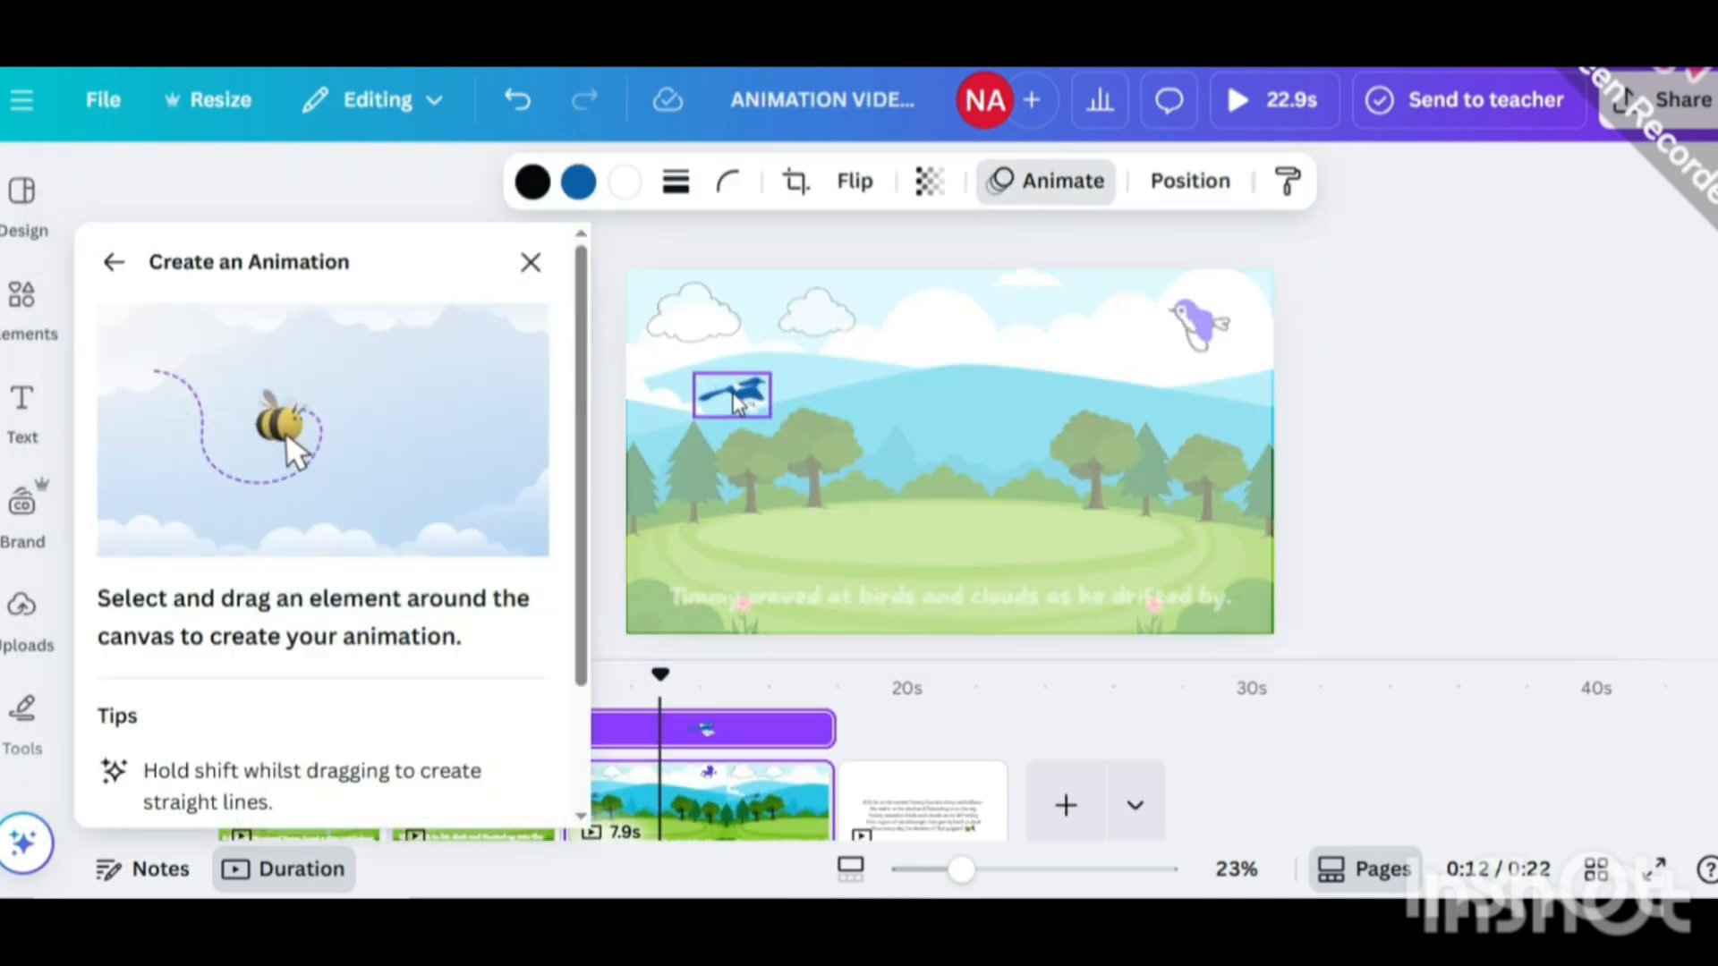
pyautogui.moveTo(861, 390); pyautogui.dragTo(971, 377)
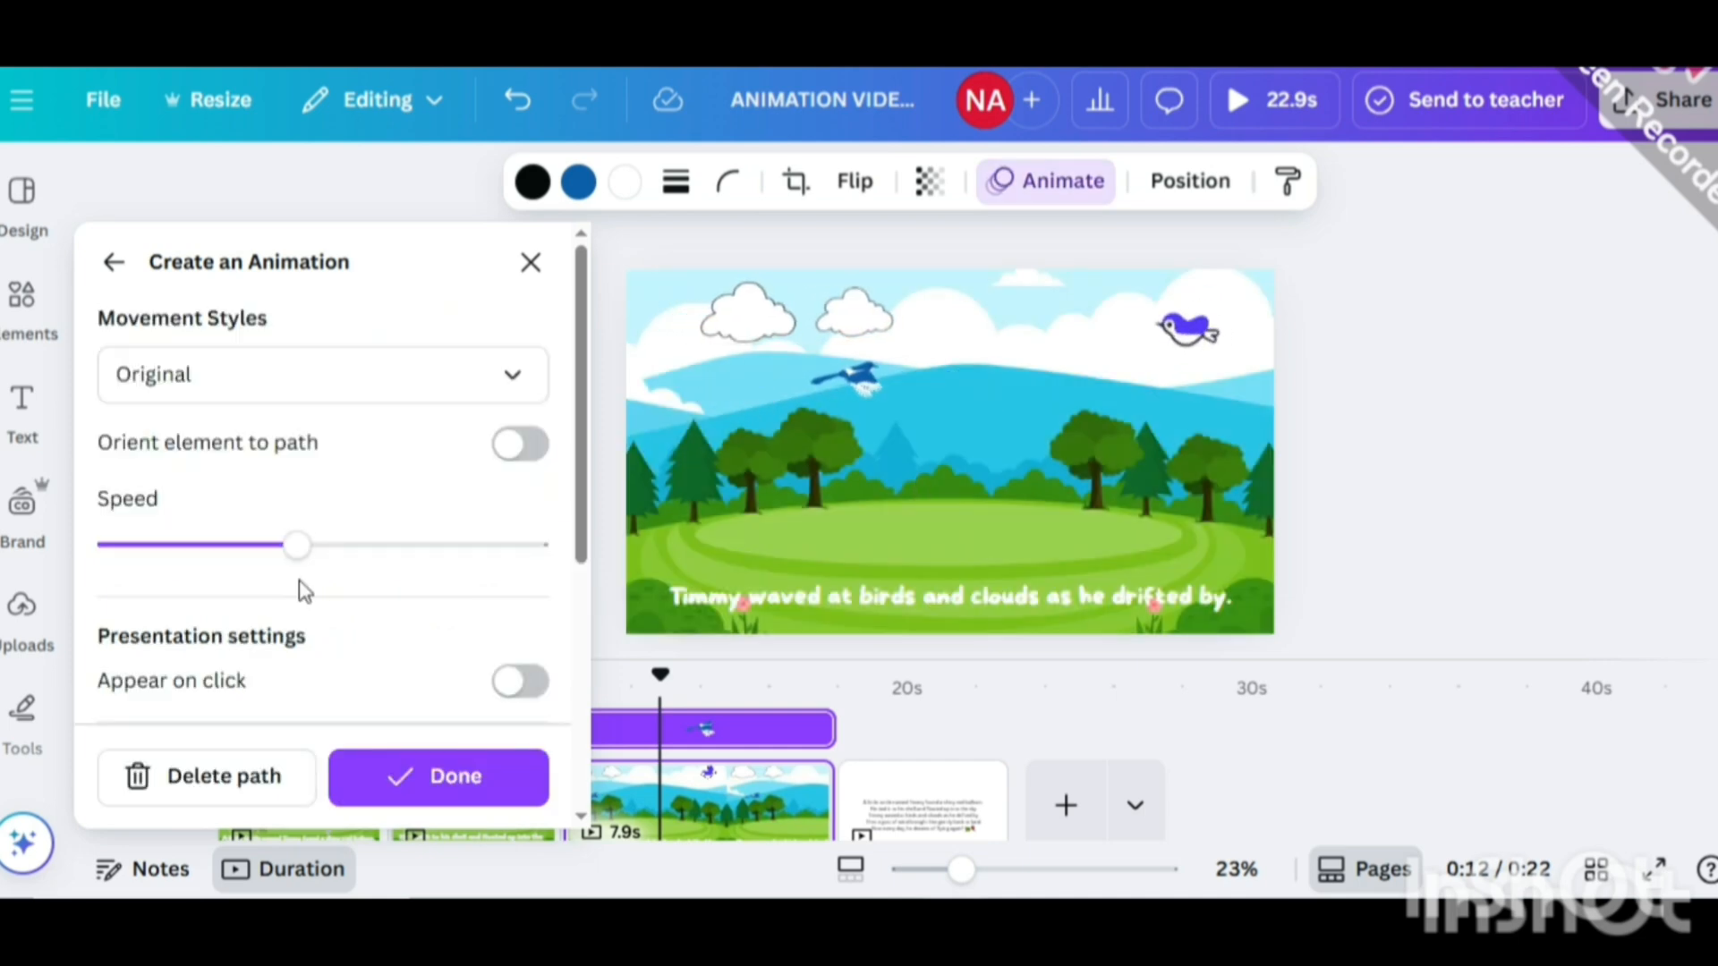
pyautogui.moveTo(297, 544); pyautogui.dragTo(78, 582)
pyautogui.click(519, 380)
pyautogui.click(173, 571)
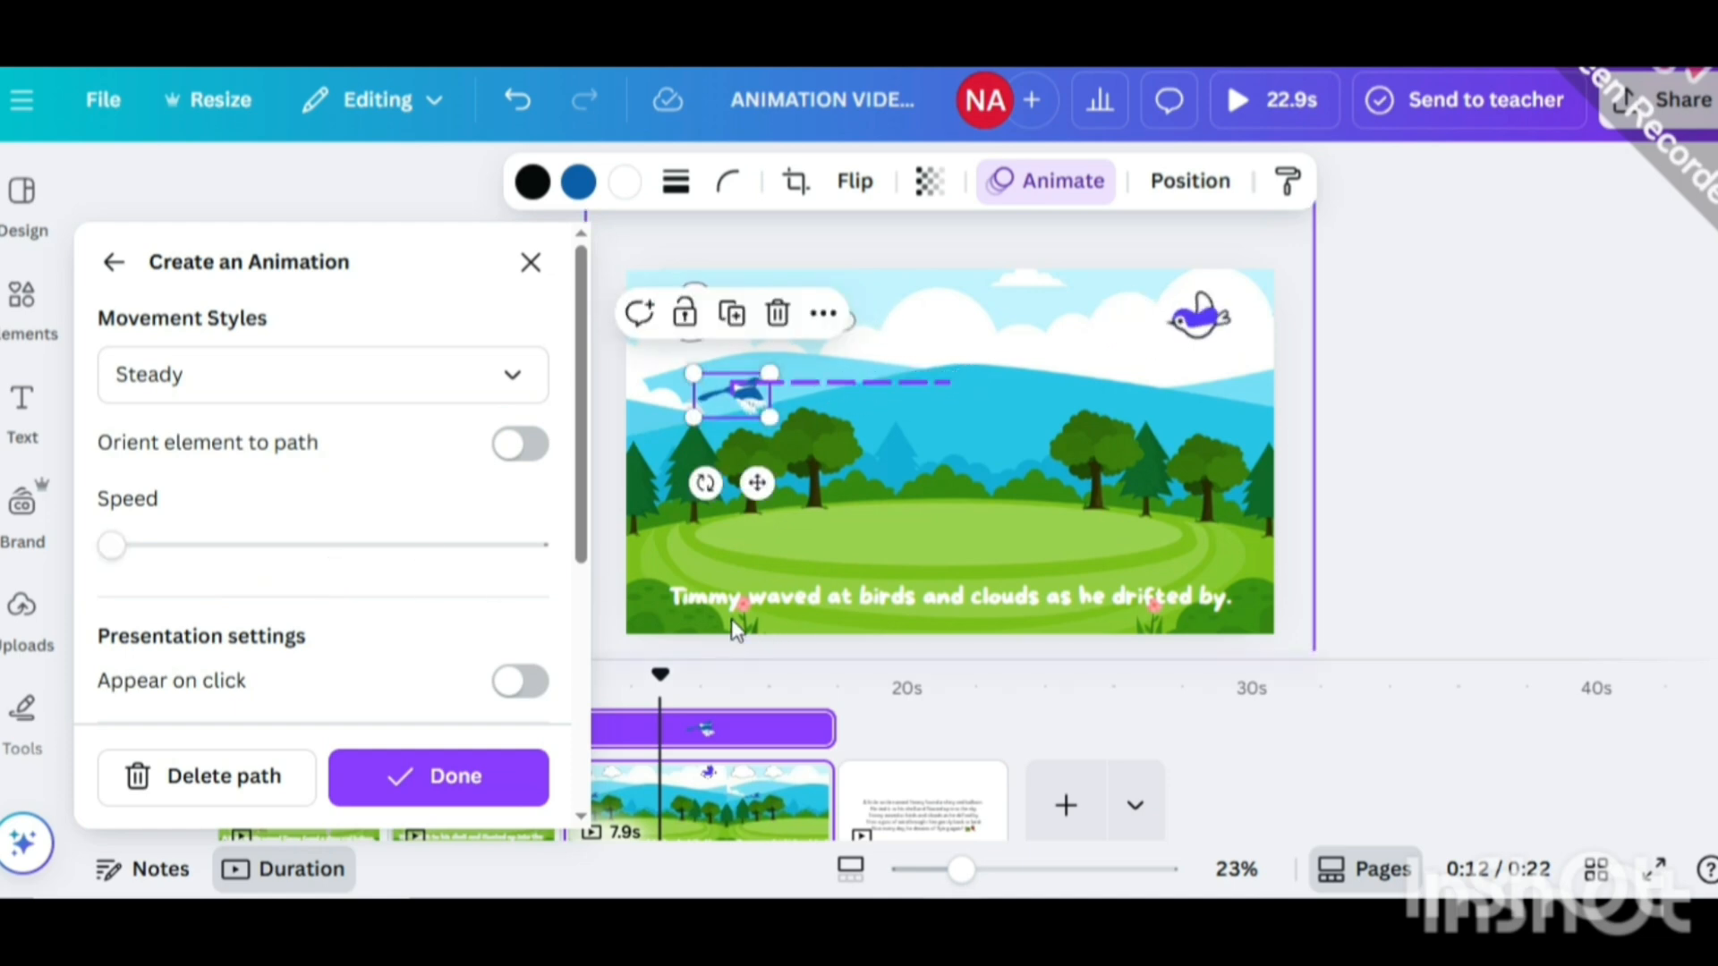
pyautogui.click(1393, 502)
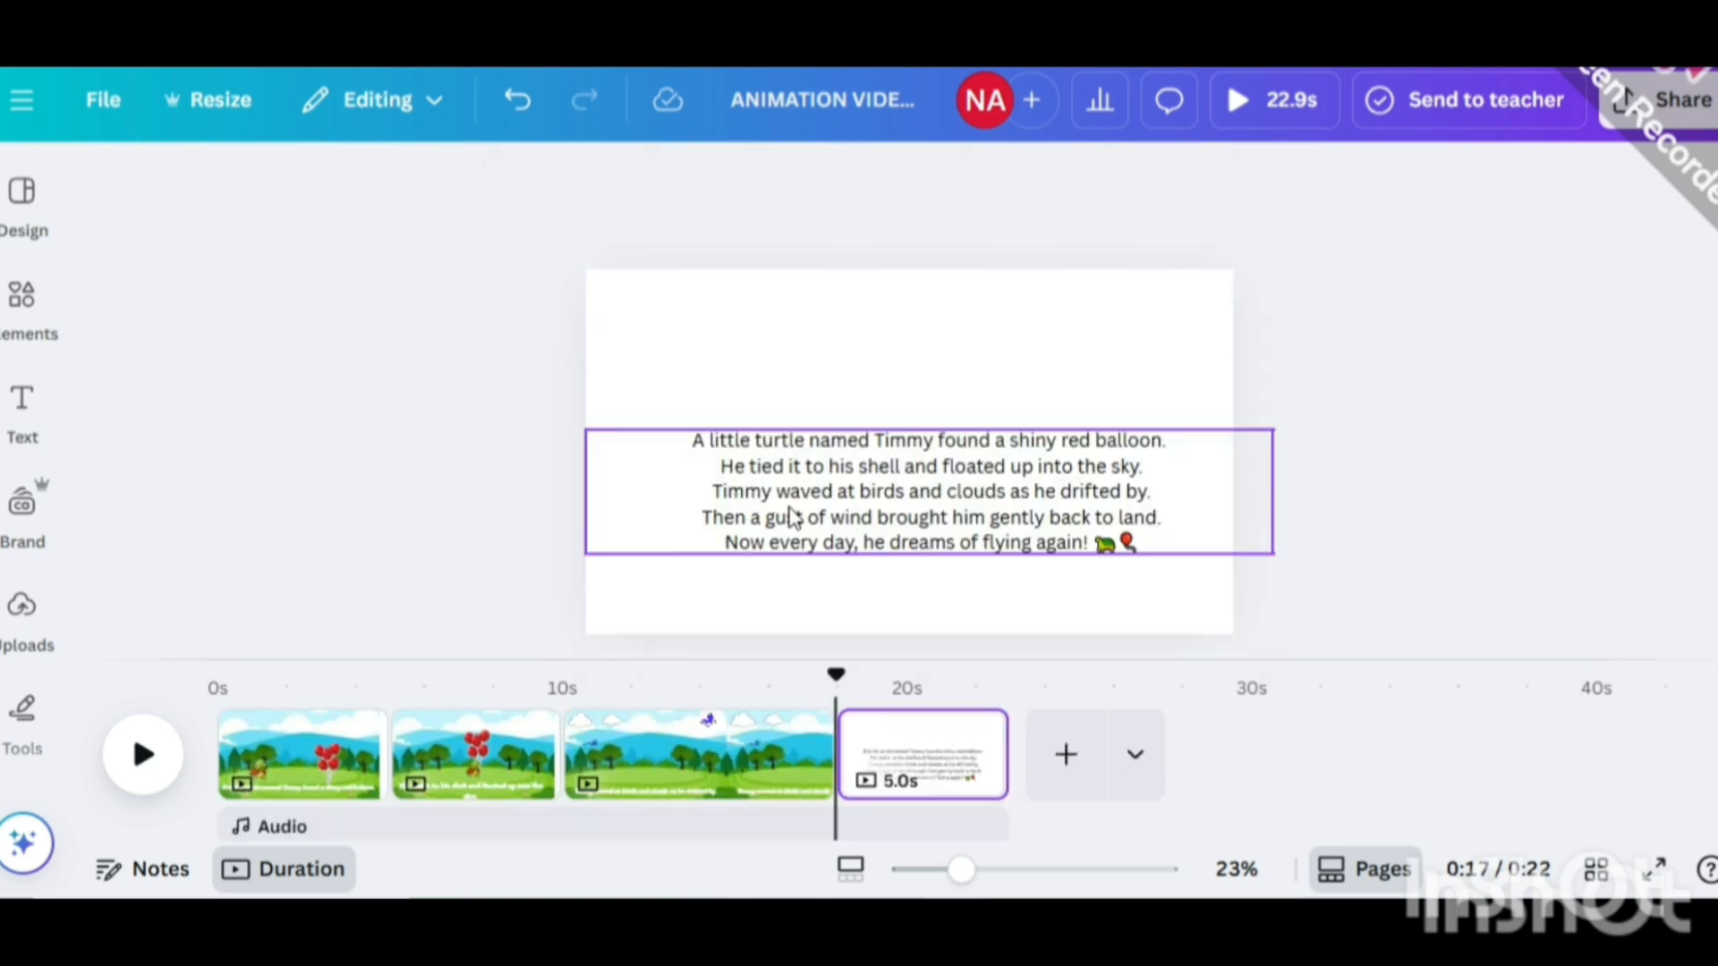
# Copy the turtle-and-balloons group from the second page to the third, shrink it and place it in the sky beside the purple bird.
pyautogui.click(501, 752)
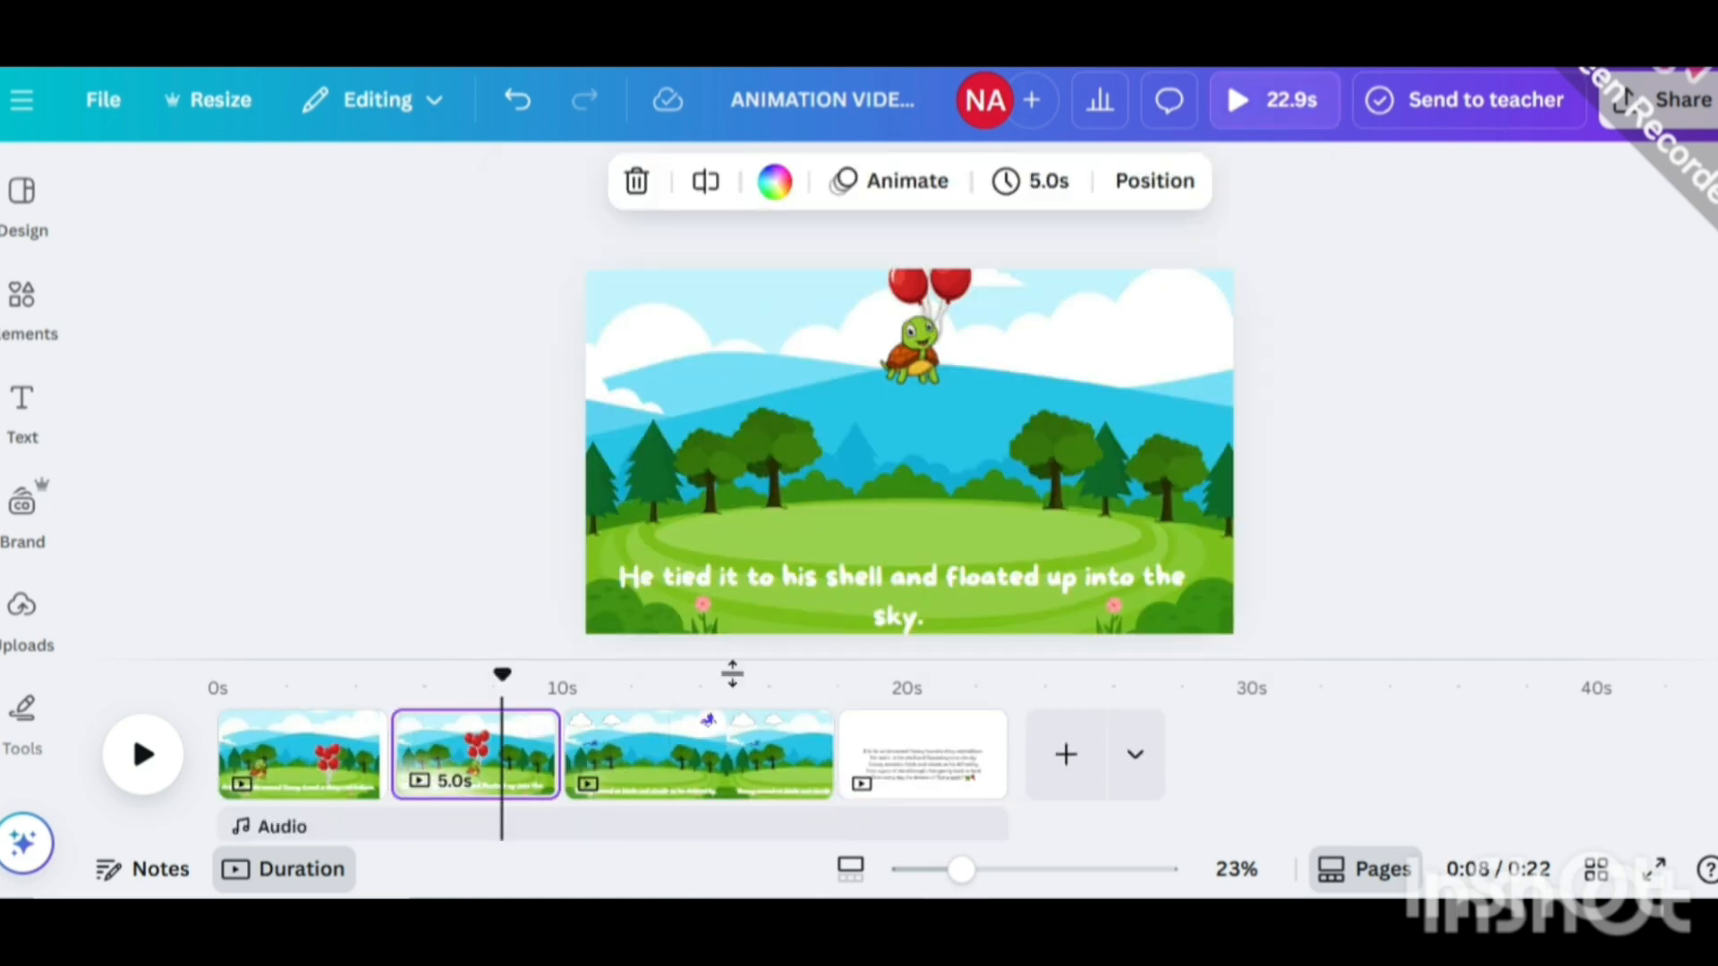
pyautogui.click(730, 720)
pyautogui.click(469, 756)
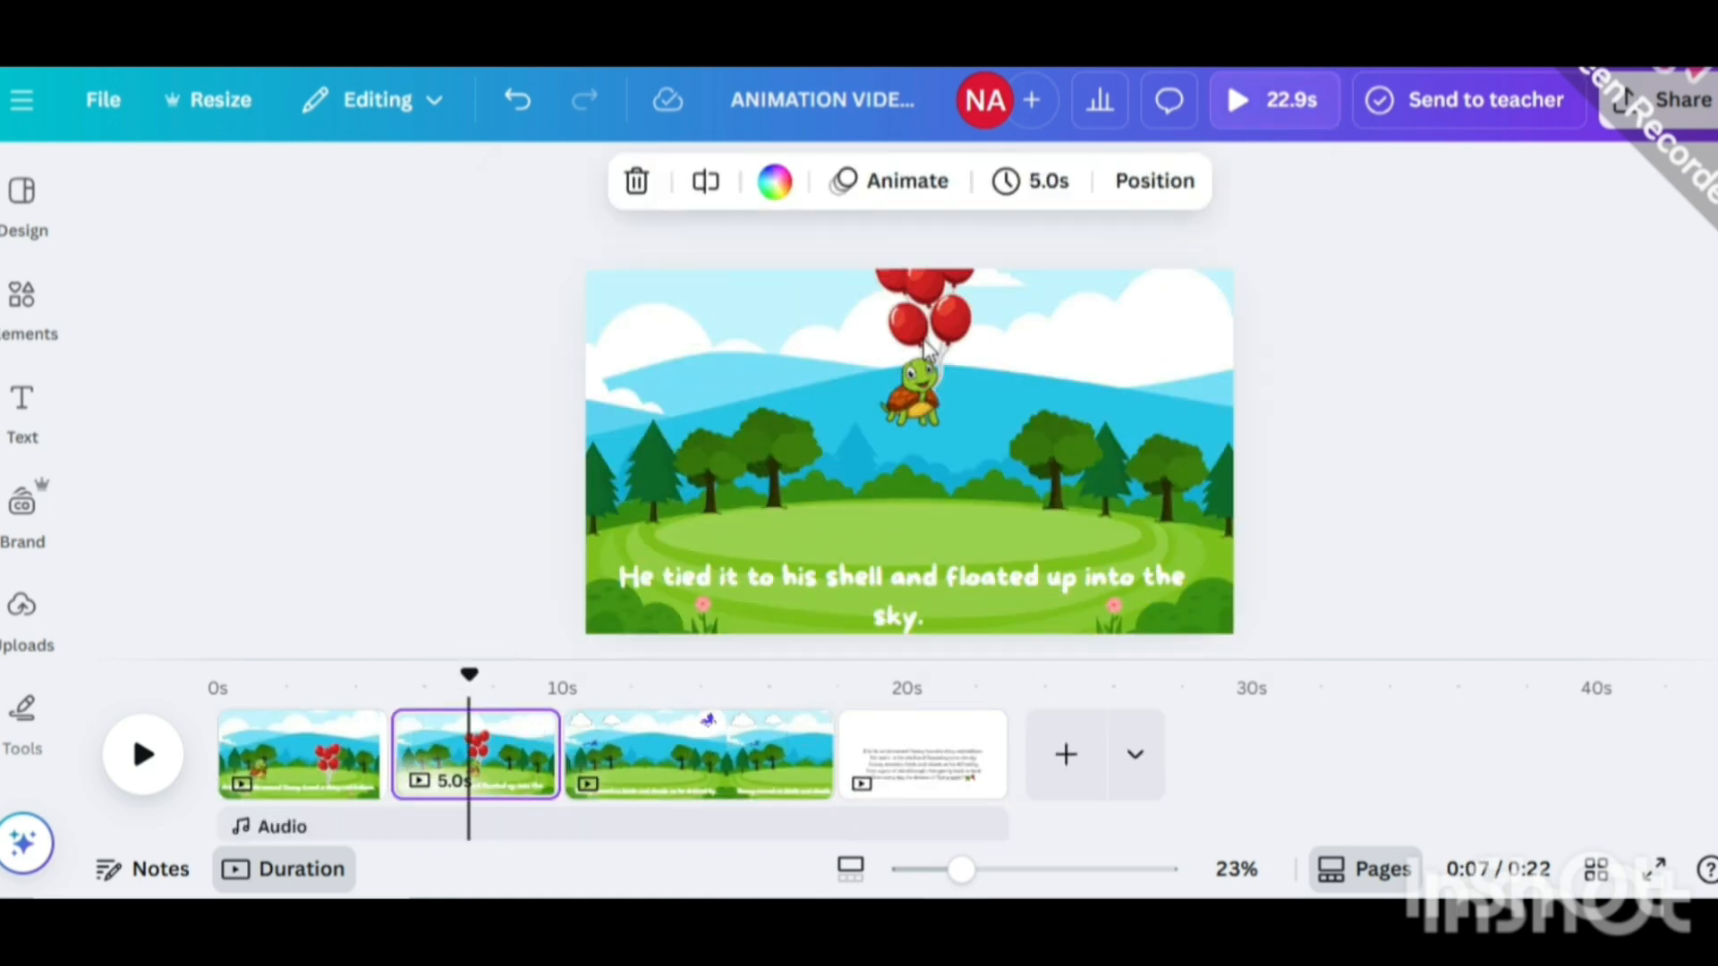
pyautogui.click(937, 410)
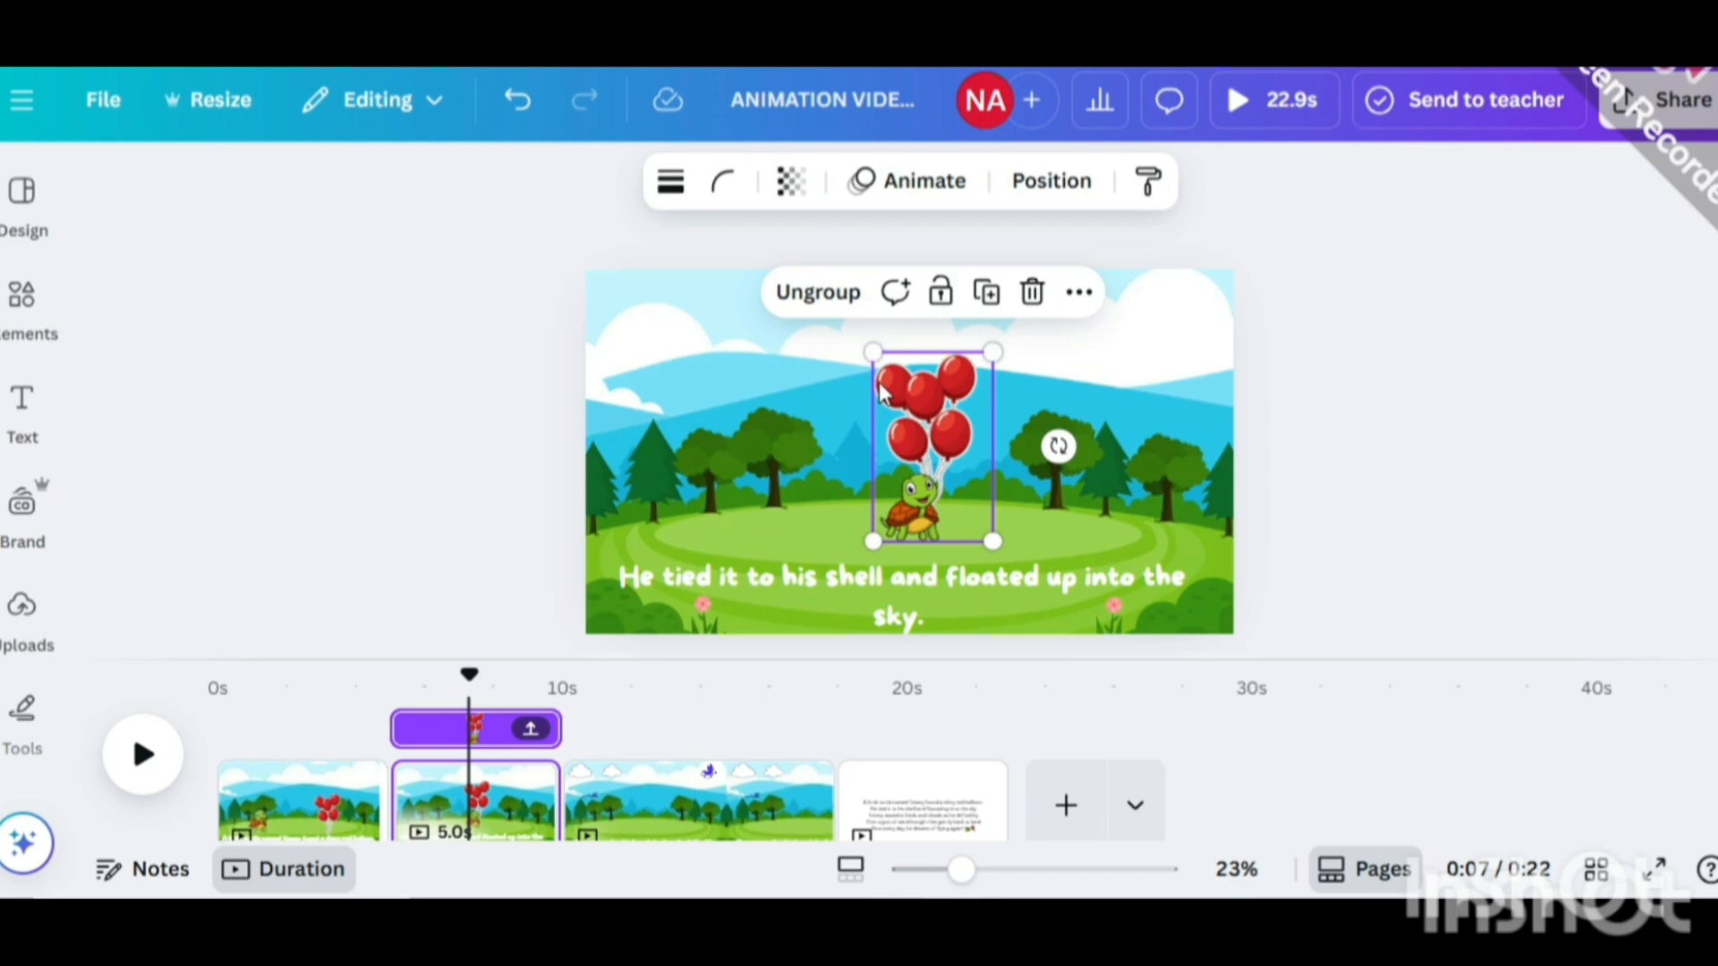
pyautogui.click(987, 304)
pyautogui.moveTo(943, 448); pyautogui.dragTo(698, 816)
pyautogui.click(1020, 501)
pyautogui.moveTo(951, 483); pyautogui.dragTo(980, 368)
pyautogui.moveTo(1029, 433); pyautogui.dragTo(1001, 338)
pyautogui.click(1406, 334)
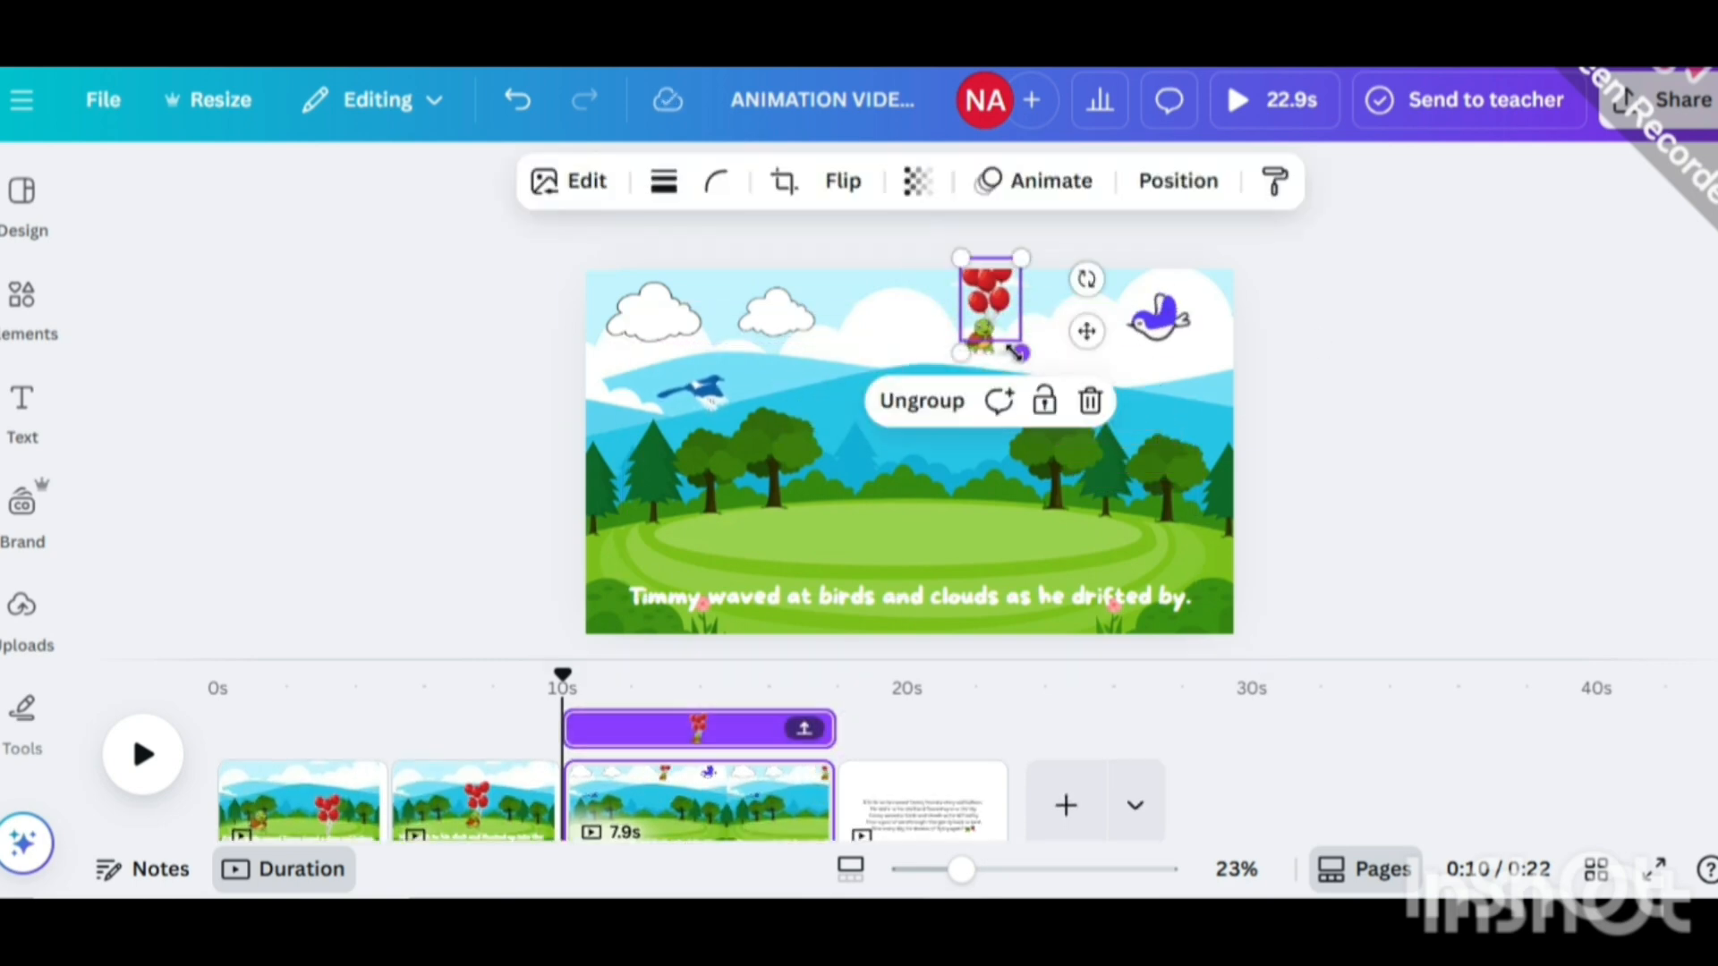
# Delete the copied motion path of the turtle-and-balloons group and animate the group along a new custom path up and to the right.
pyautogui.click(922, 183)
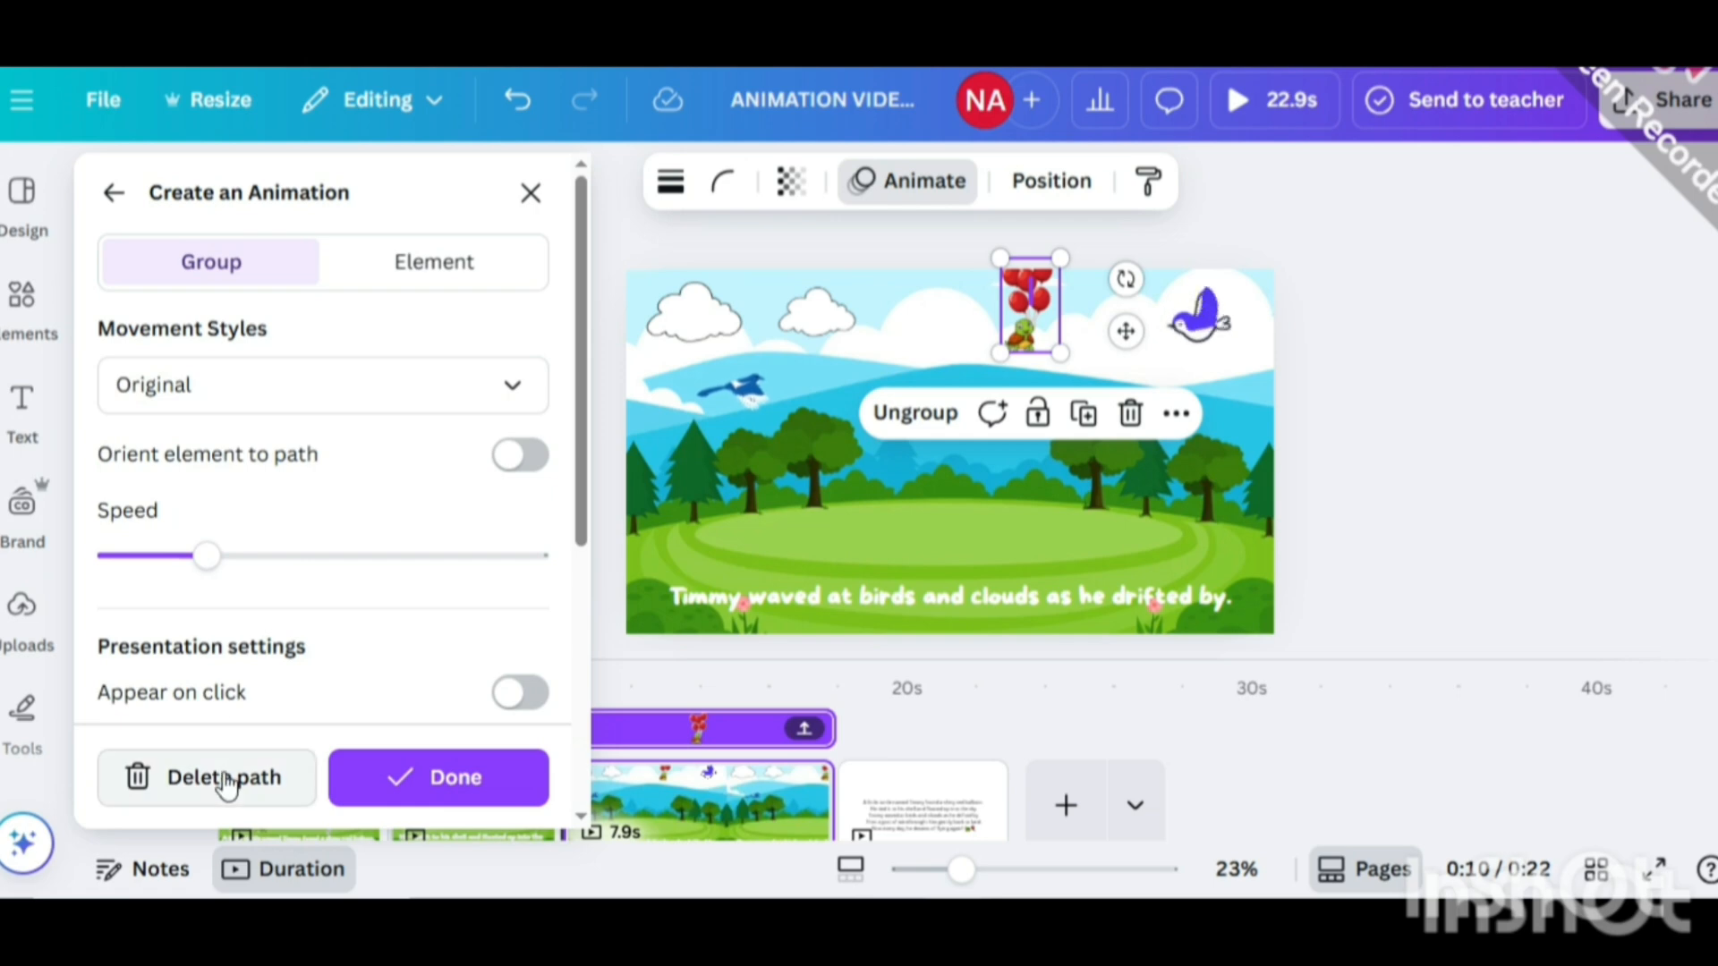
pyautogui.click(225, 785)
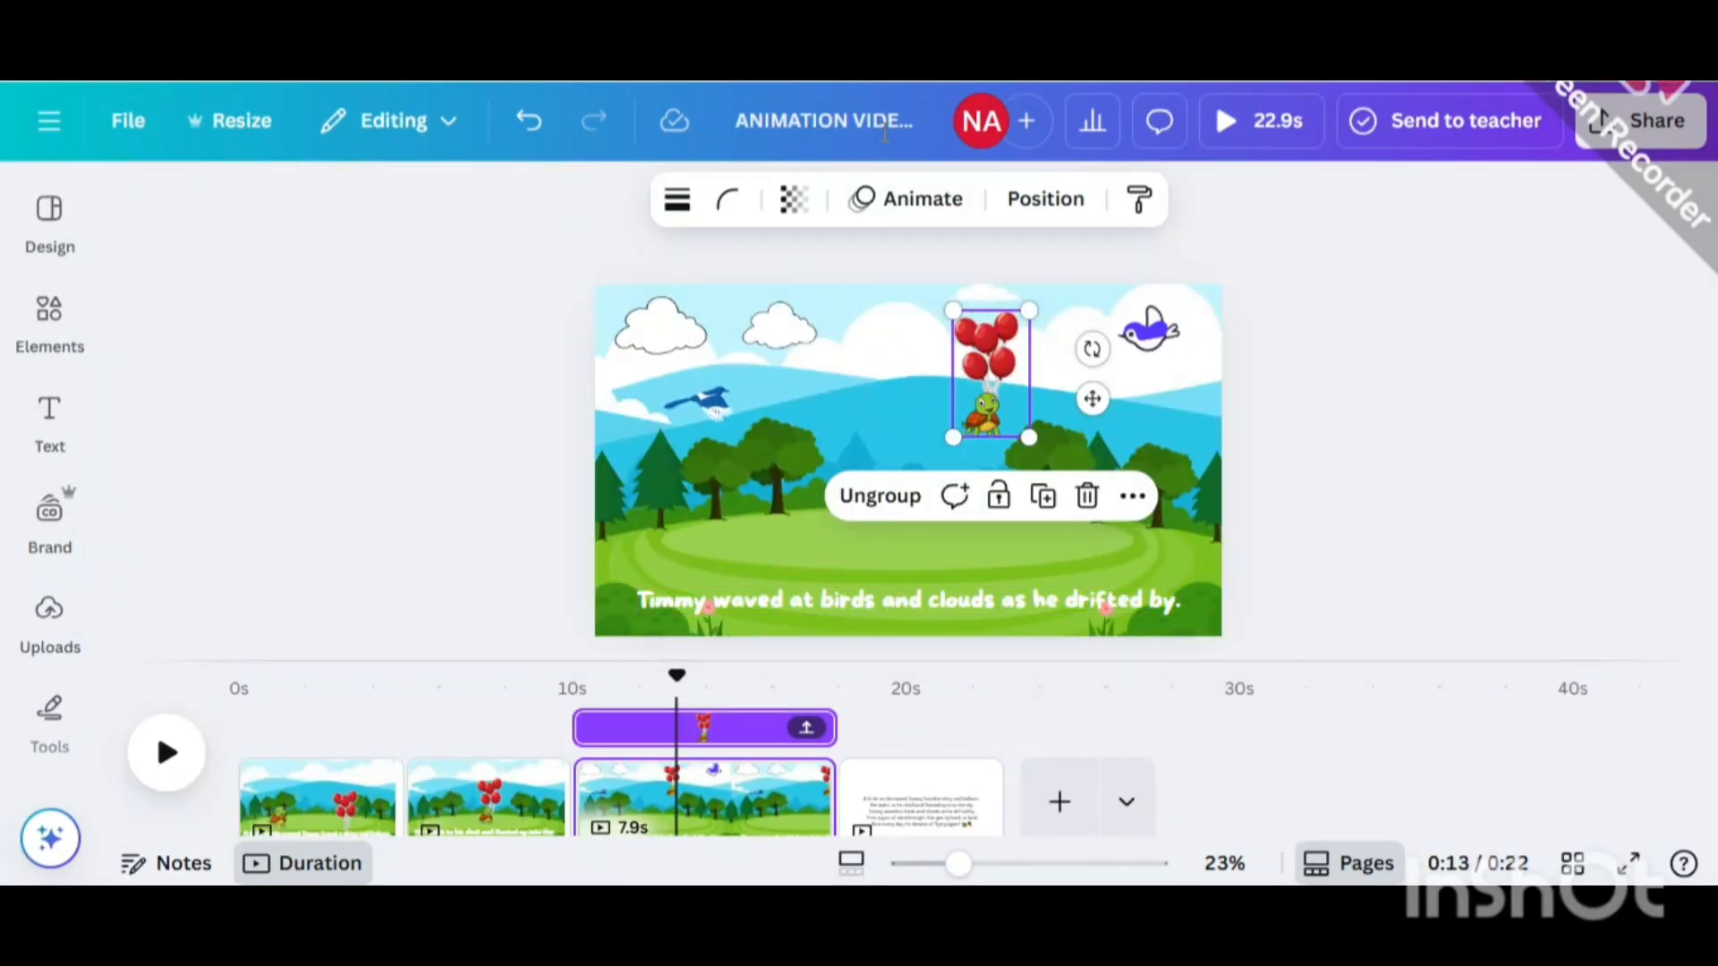
pyautogui.click(906, 198)
pyautogui.click(240, 776)
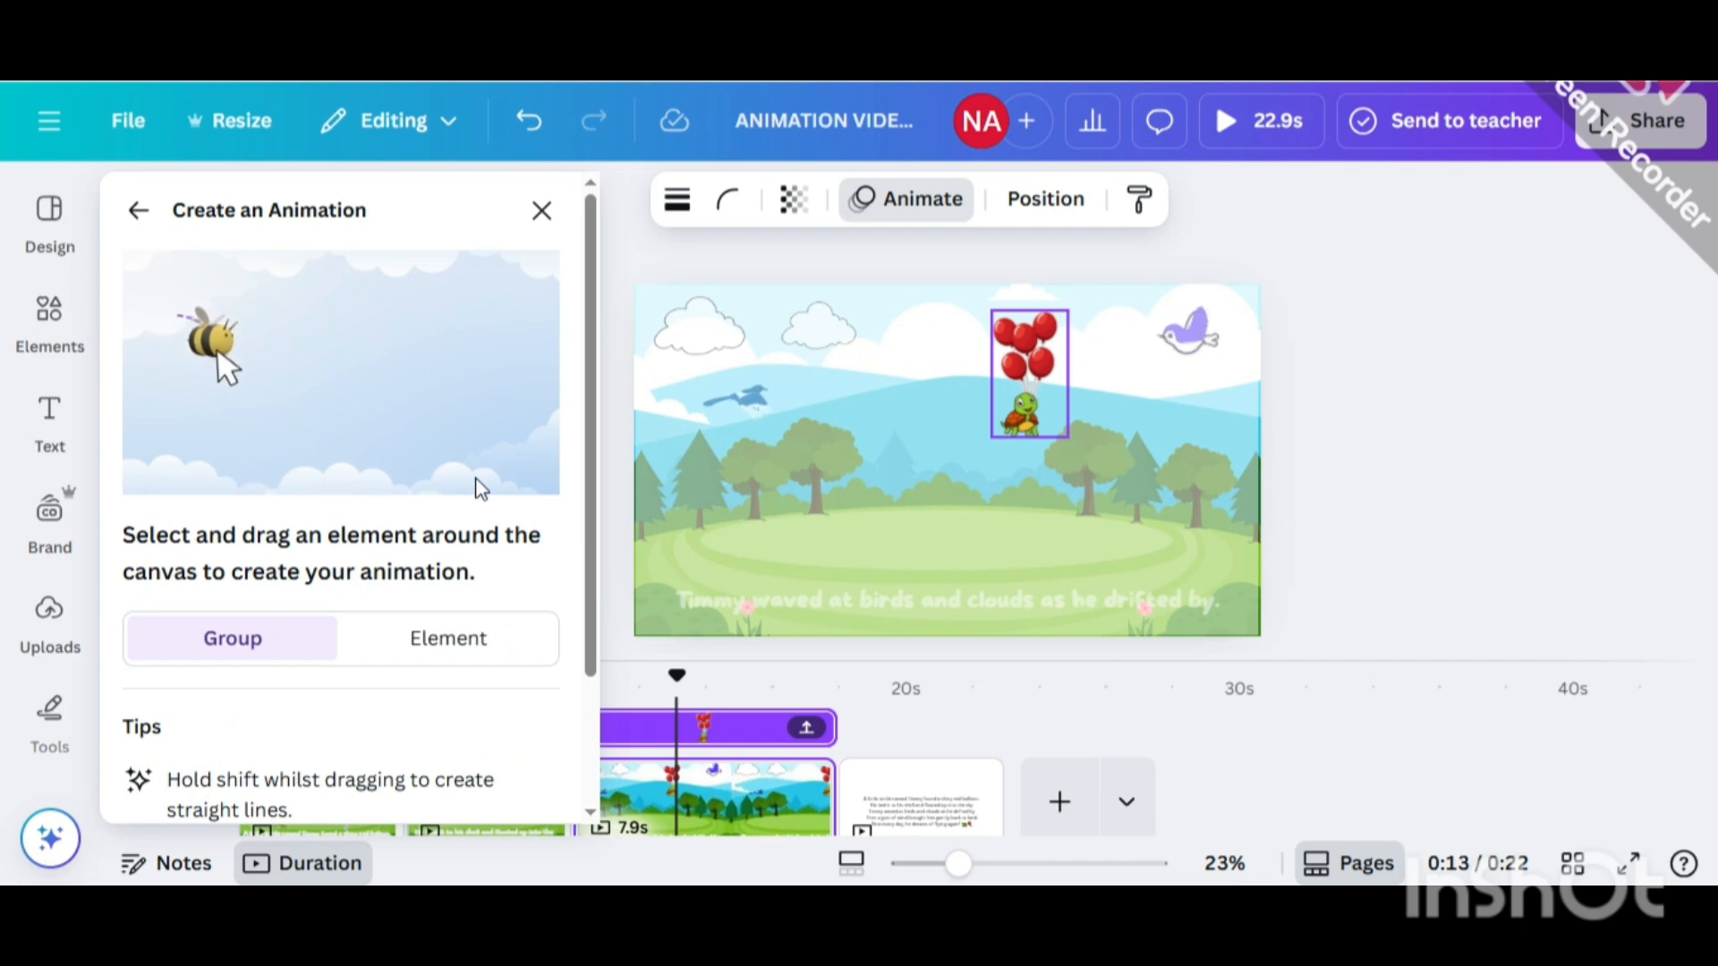
pyautogui.moveTo(1033, 425)
pyautogui.mouseDown()
pyautogui.moveTo(1029, 367)
pyautogui.moveTo(1051, 331)
pyautogui.moveTo(1162, 295)
pyautogui.moveTo(1190, 304)
pyautogui.mouseUp()
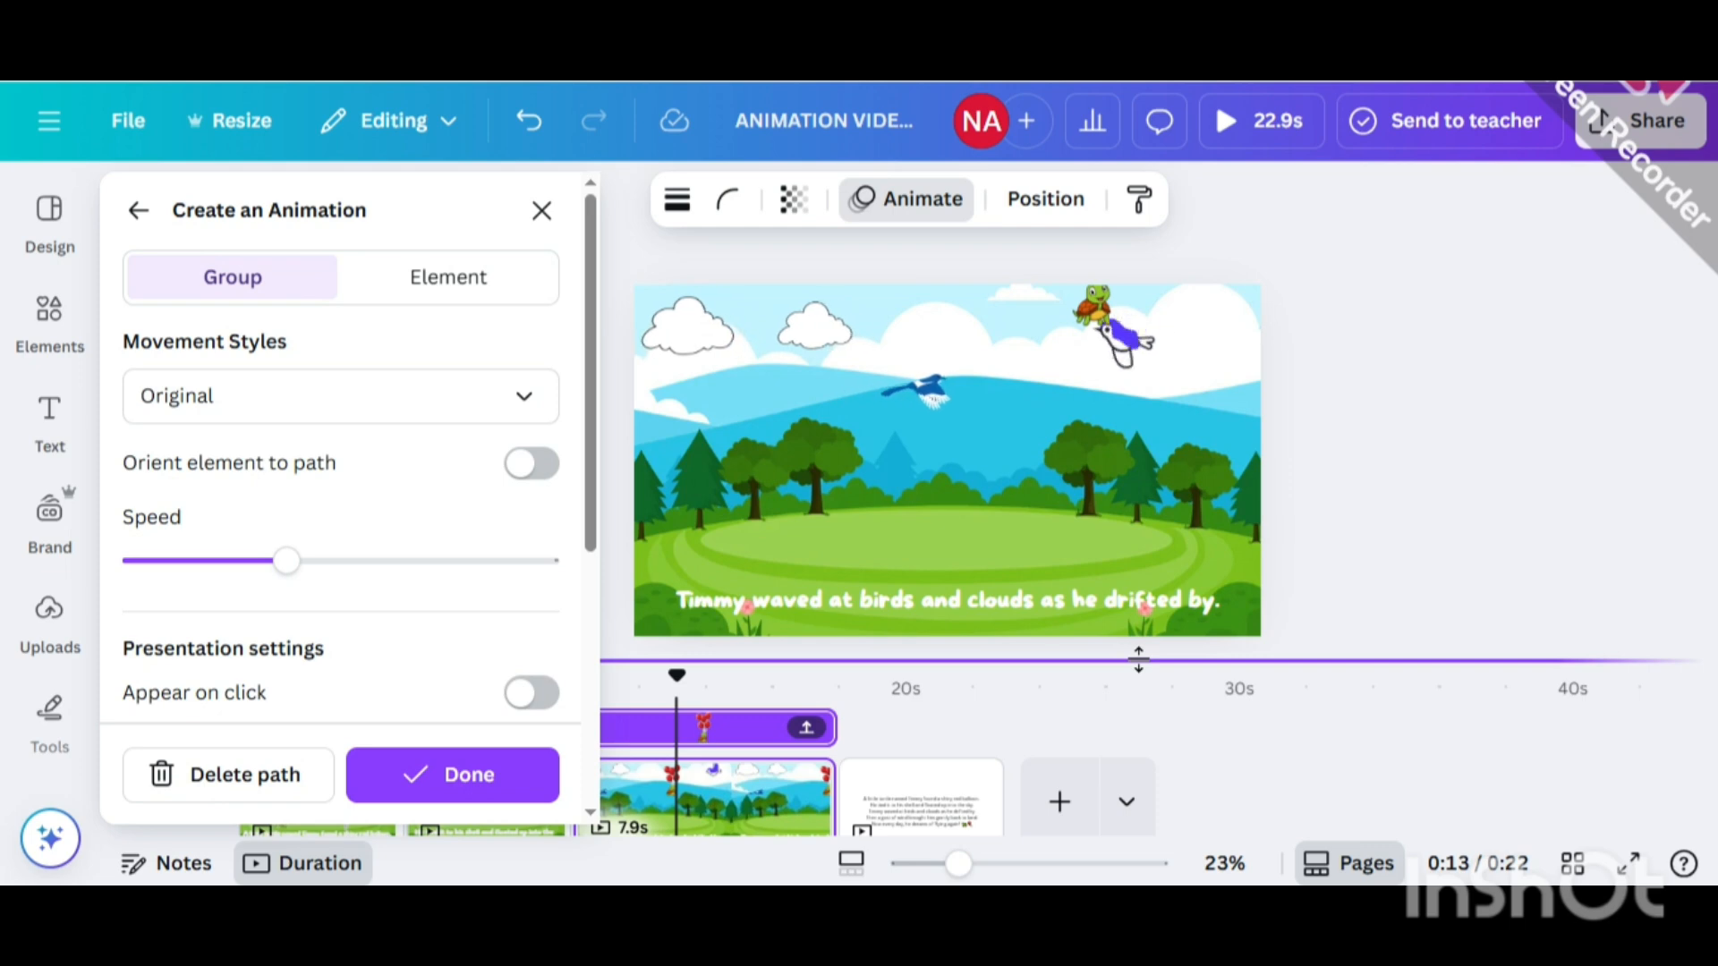
# Add the story line "Then a gust of wind brought him gently back to land." as a caption at the bottom of the fourth page.
pyautogui.click(925, 750)
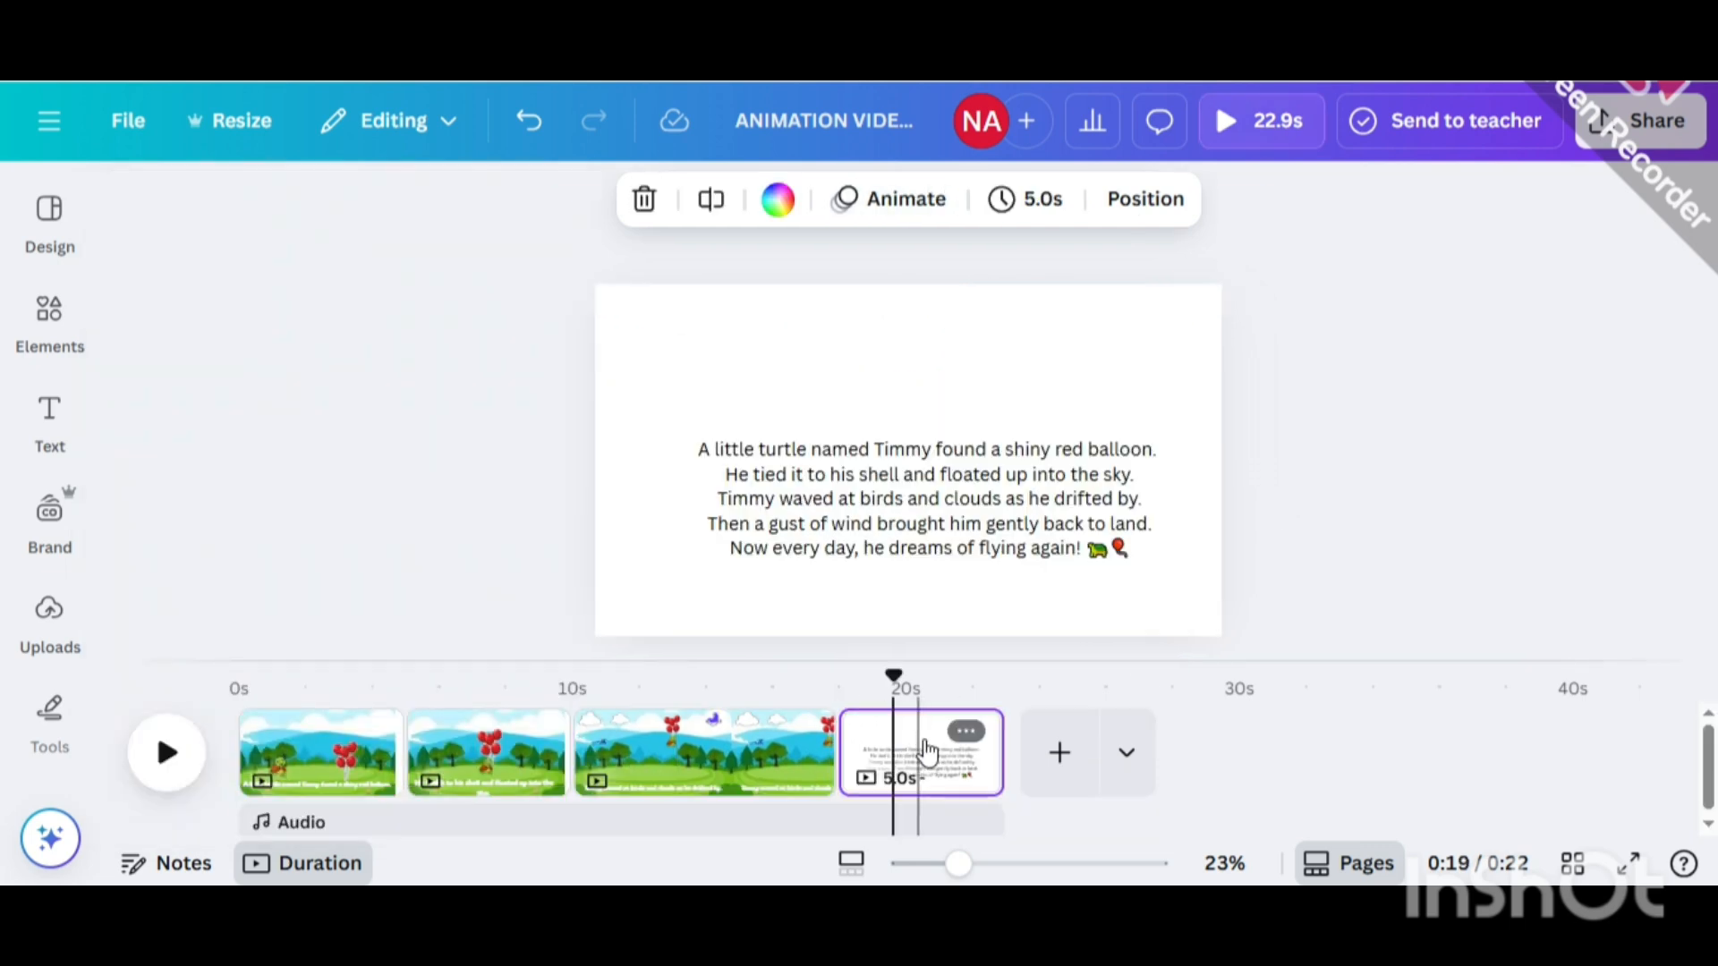
pyautogui.moveTo(1140, 534); pyautogui.dragTo(712, 526)
pyautogui.hotkey('ctrl', 'c')
pyautogui.click(681, 342)
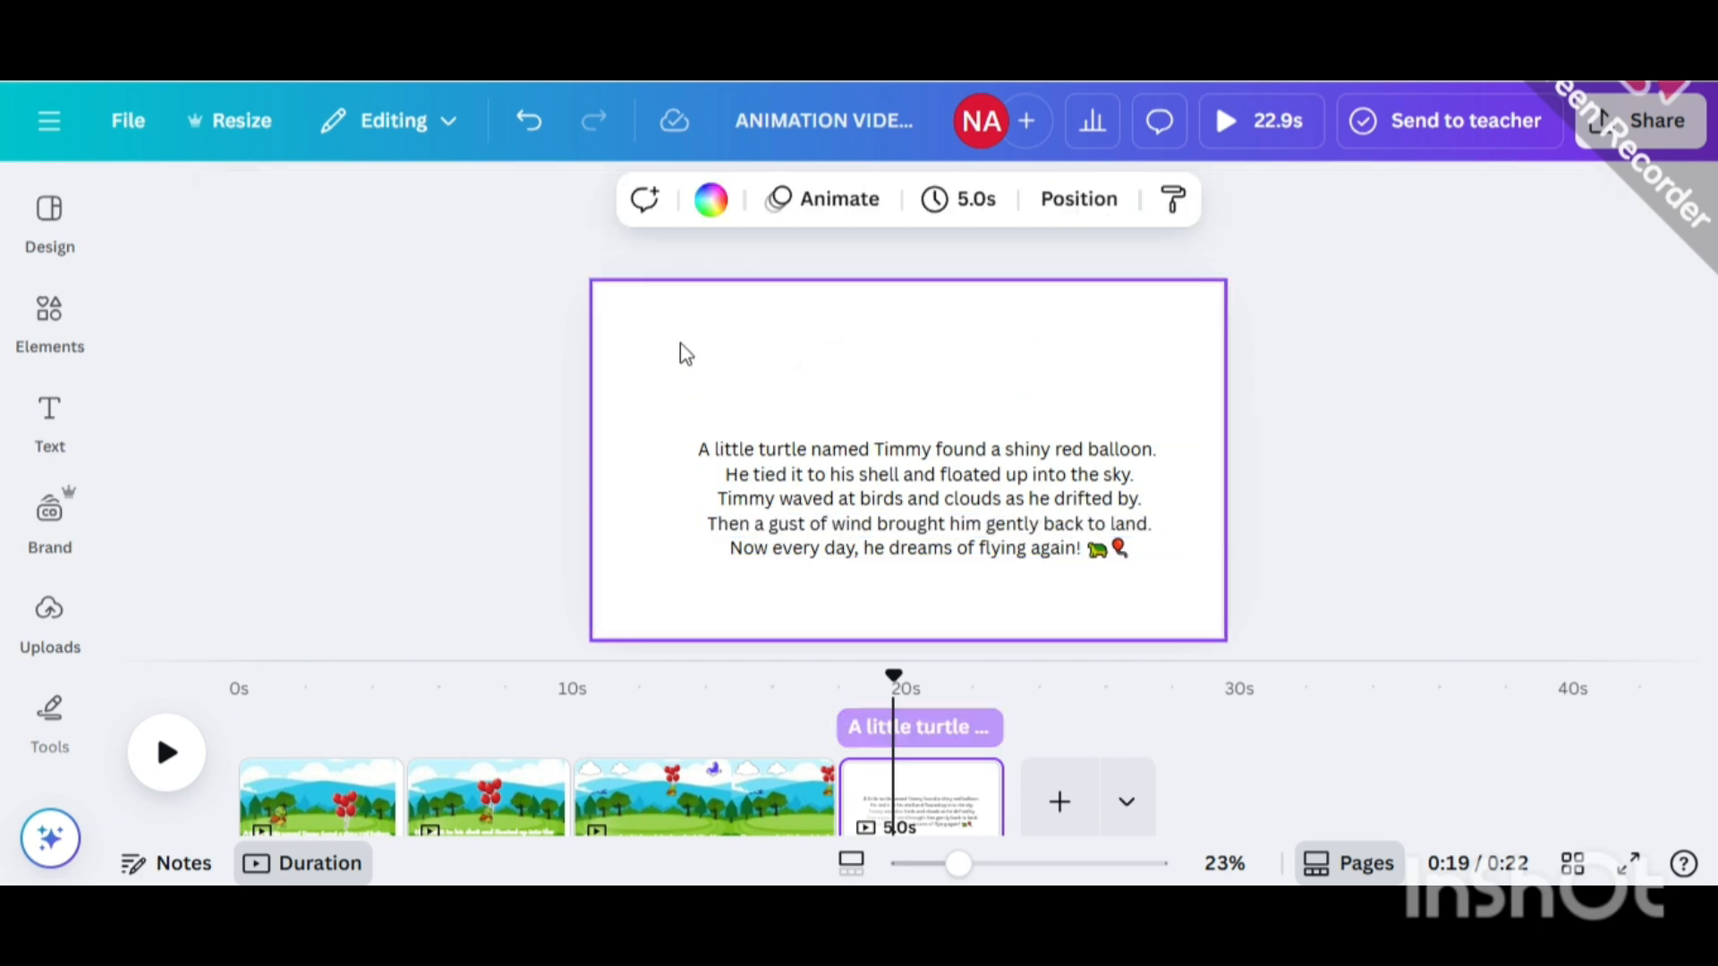
pyautogui.hotkey('ctrl', 'v')
pyautogui.moveTo(934, 555); pyautogui.dragTo(939, 704)
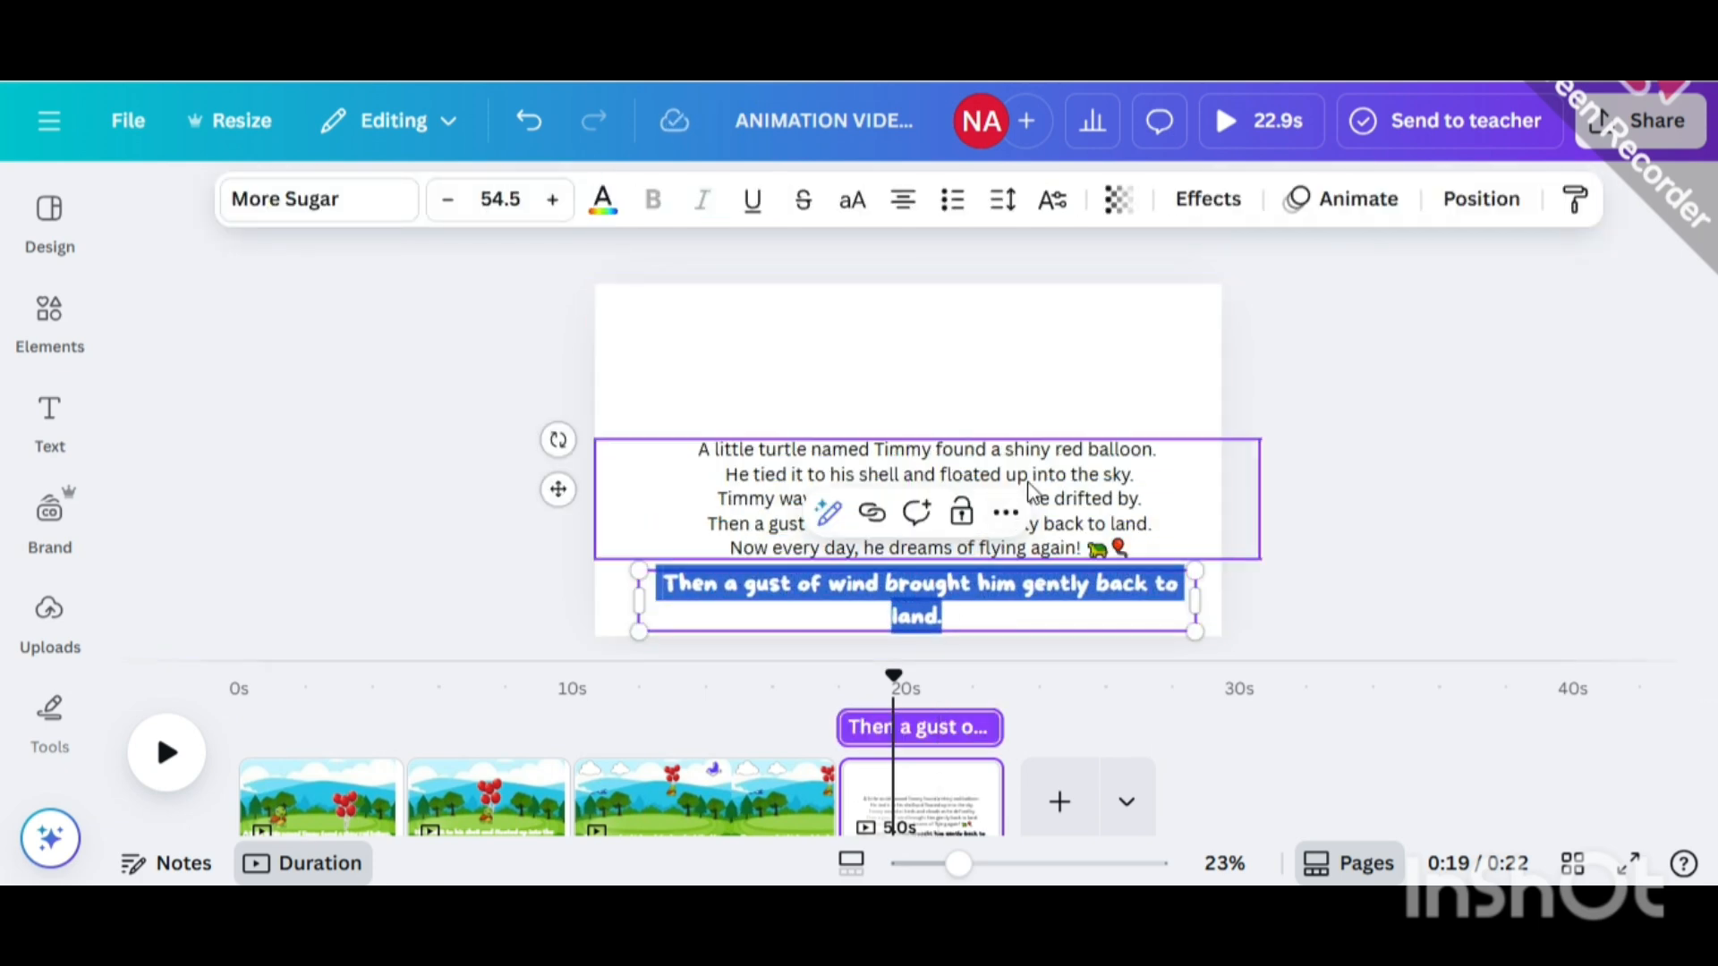
# Add a blank page at the end and move the five-line story text onto it.
pyautogui.click(1036, 477)
pyautogui.click(1022, 586)
pyautogui.moveTo(1006, 462); pyautogui.dragTo(977, 435)
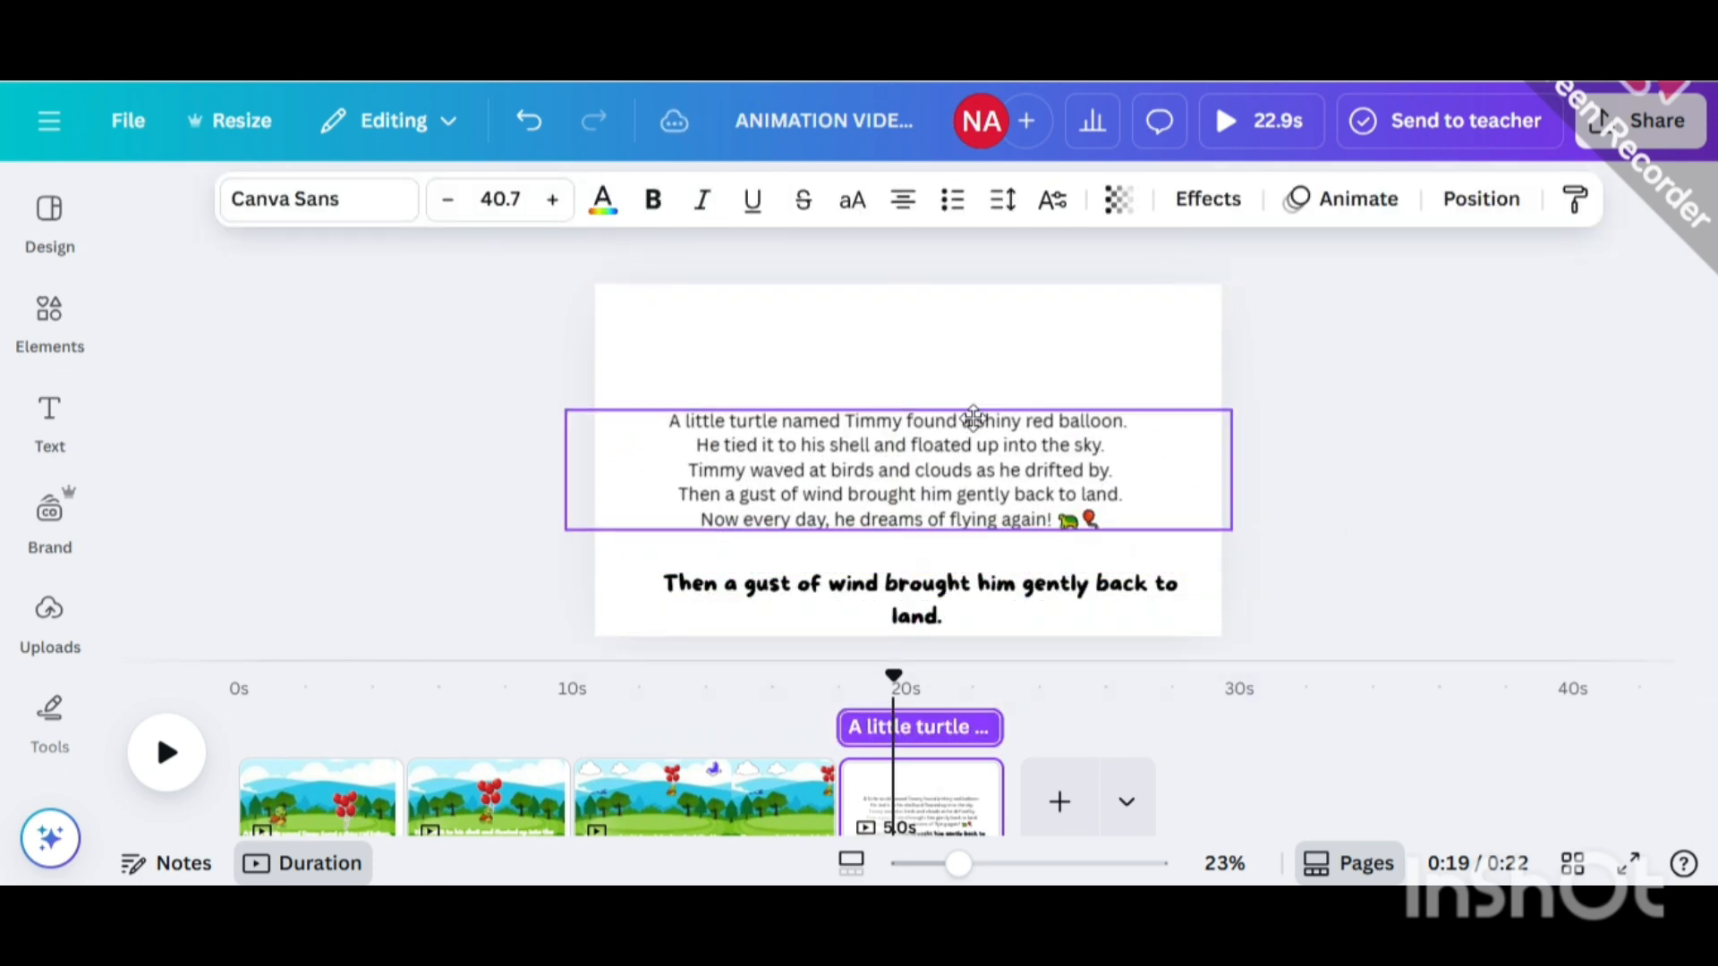
pyautogui.click(1059, 802)
pyautogui.click(899, 673)
pyautogui.click(1020, 501)
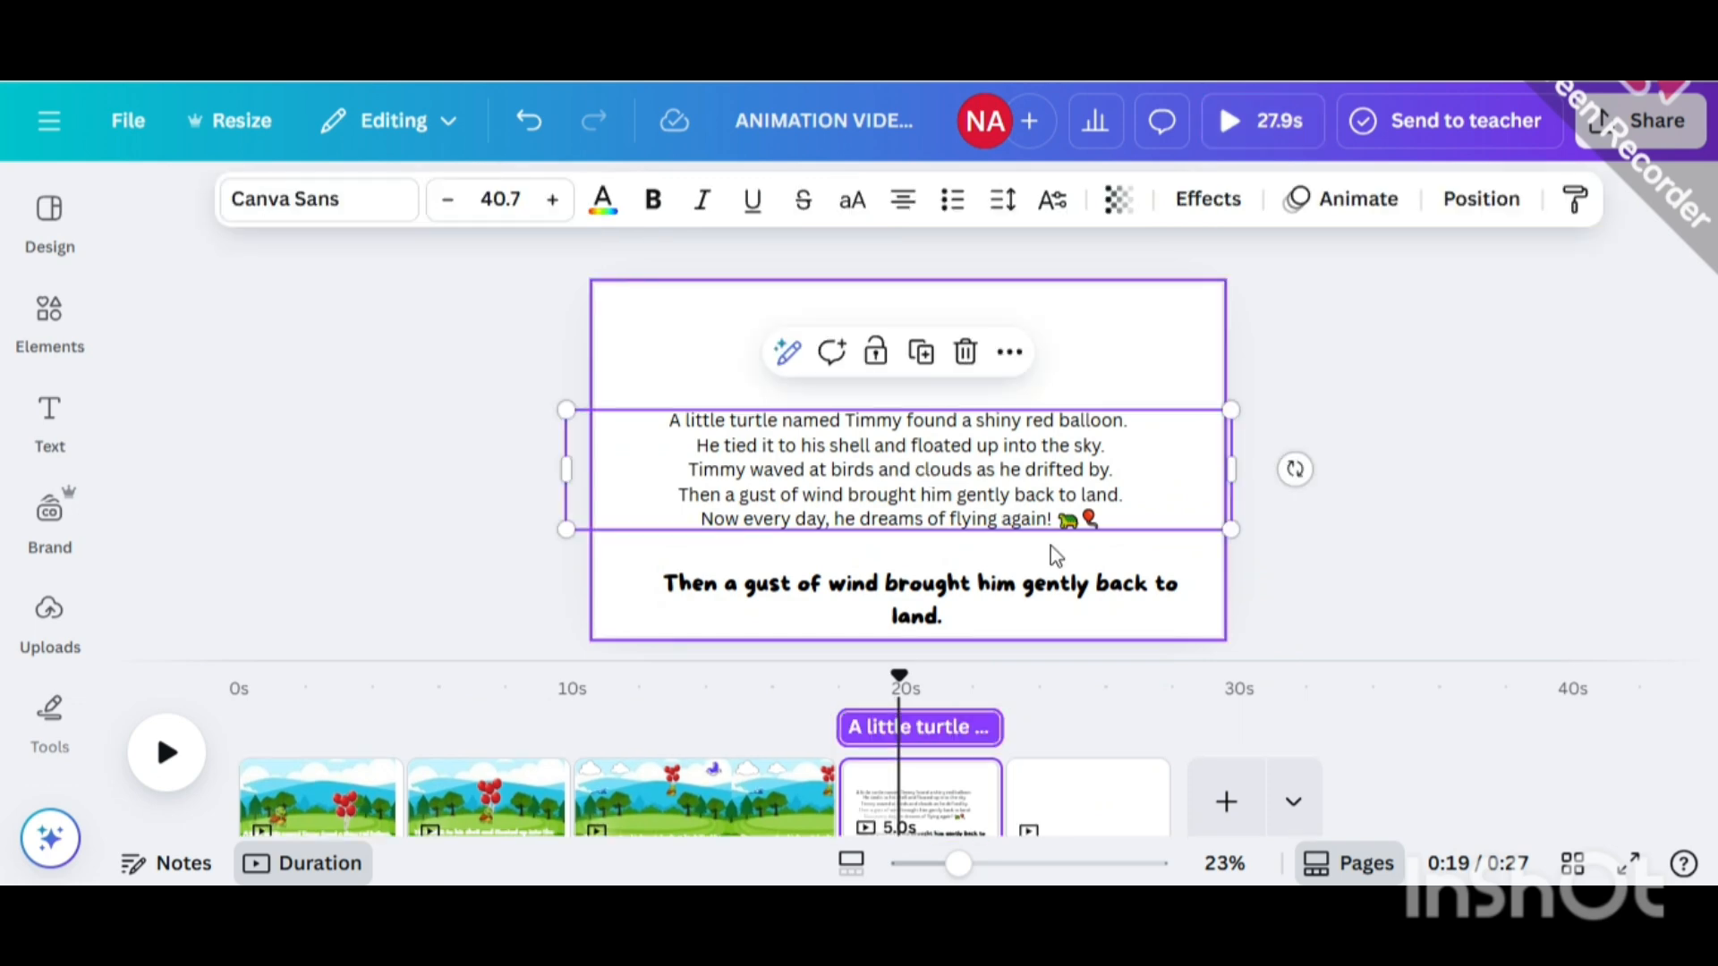
pyautogui.moveTo(1038, 514); pyautogui.dragTo(1125, 789)
pyautogui.click(1289, 541)
# Copy the landscape background from the third page to the fourth page and send it behind the caption.
pyautogui.click(939, 751)
pyautogui.click(849, 465)
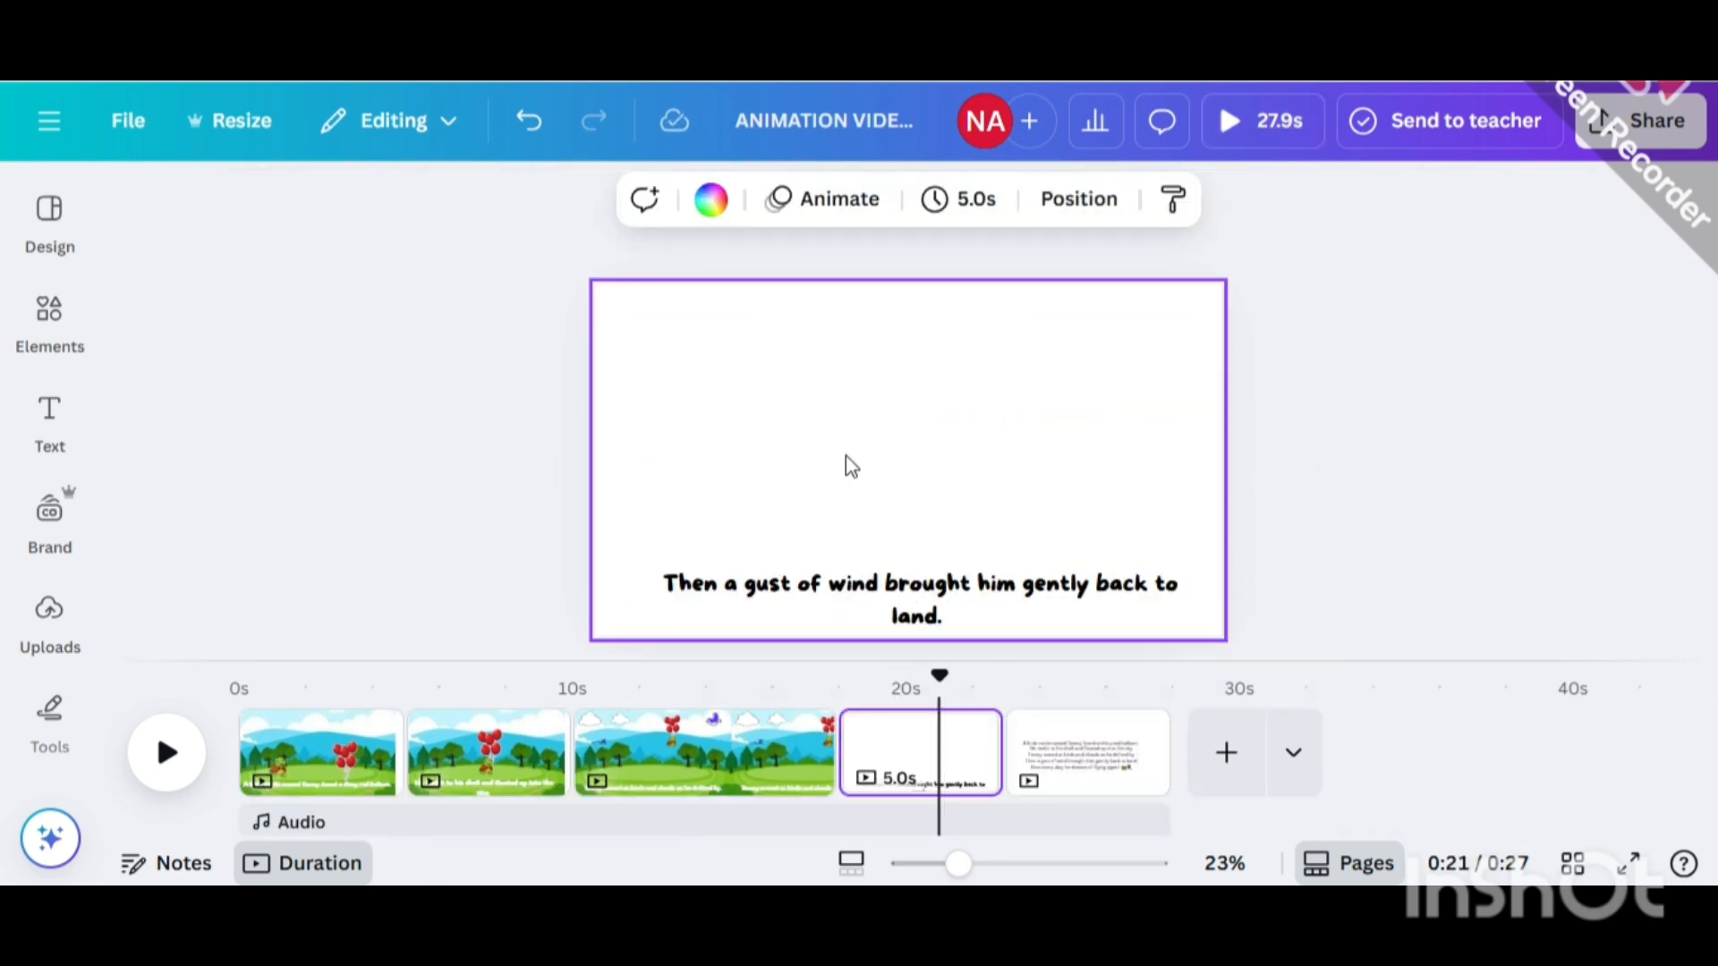
pyautogui.click(718, 678)
pyautogui.click(713, 402)
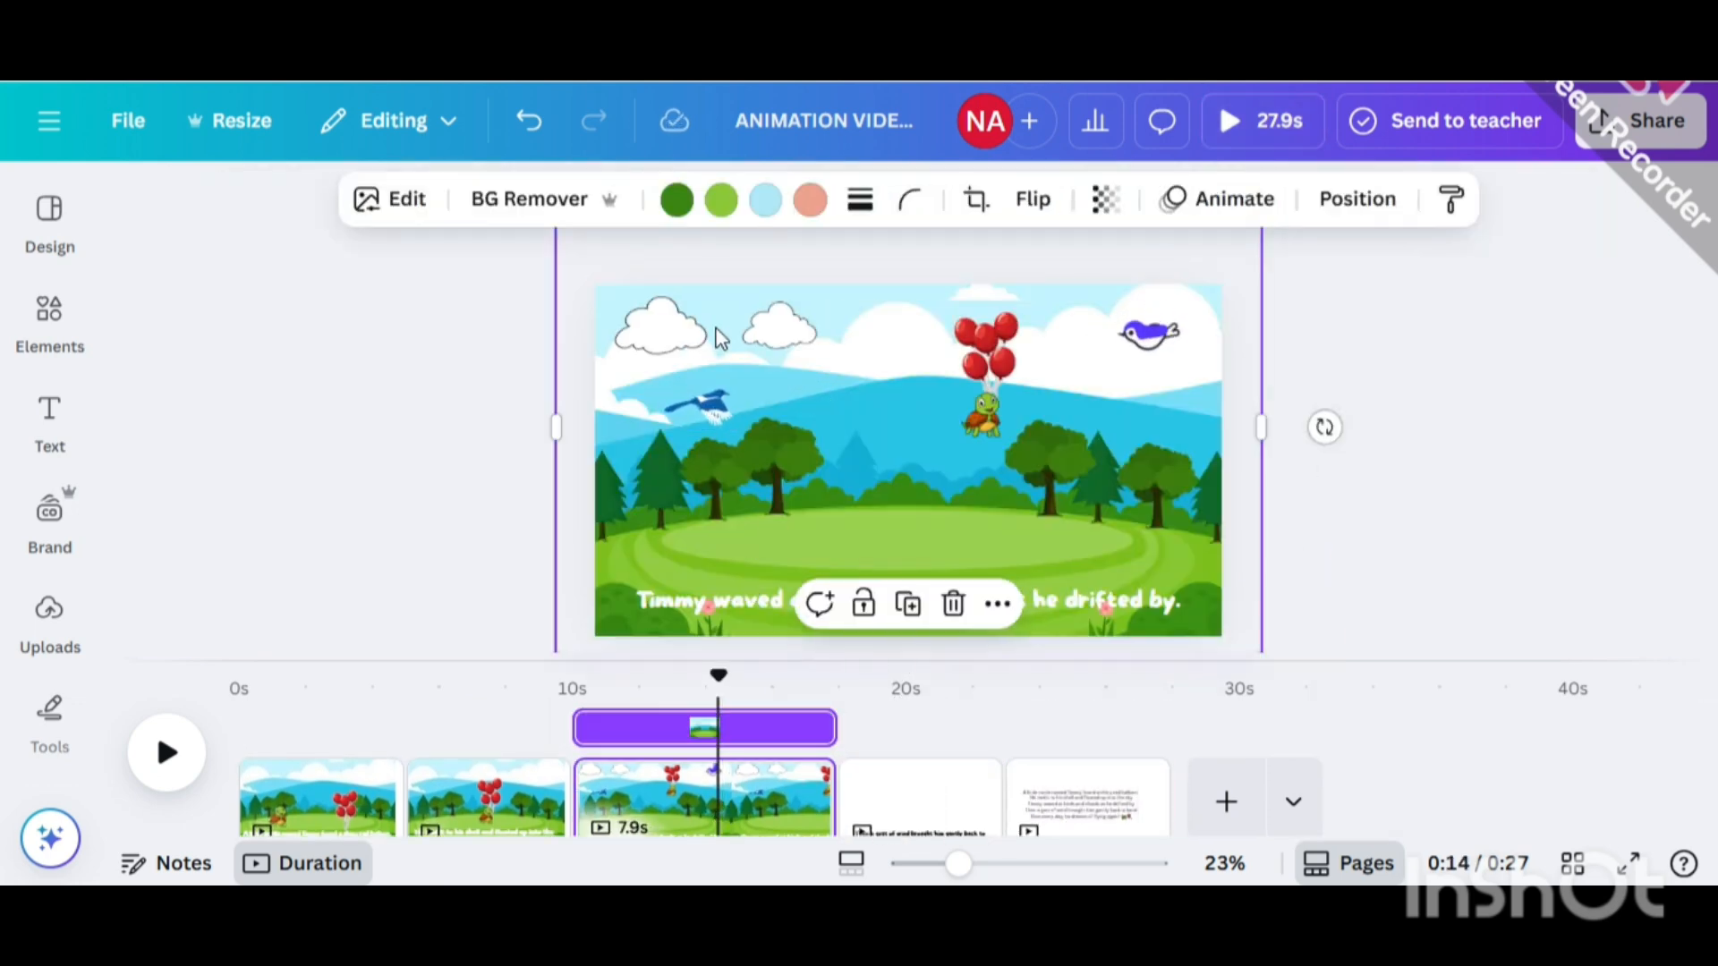
pyautogui.hotkey('ctrl', 'c')
pyautogui.click(930, 789)
pyautogui.click(786, 443)
pyautogui.hotkey('ctrl', 'v')
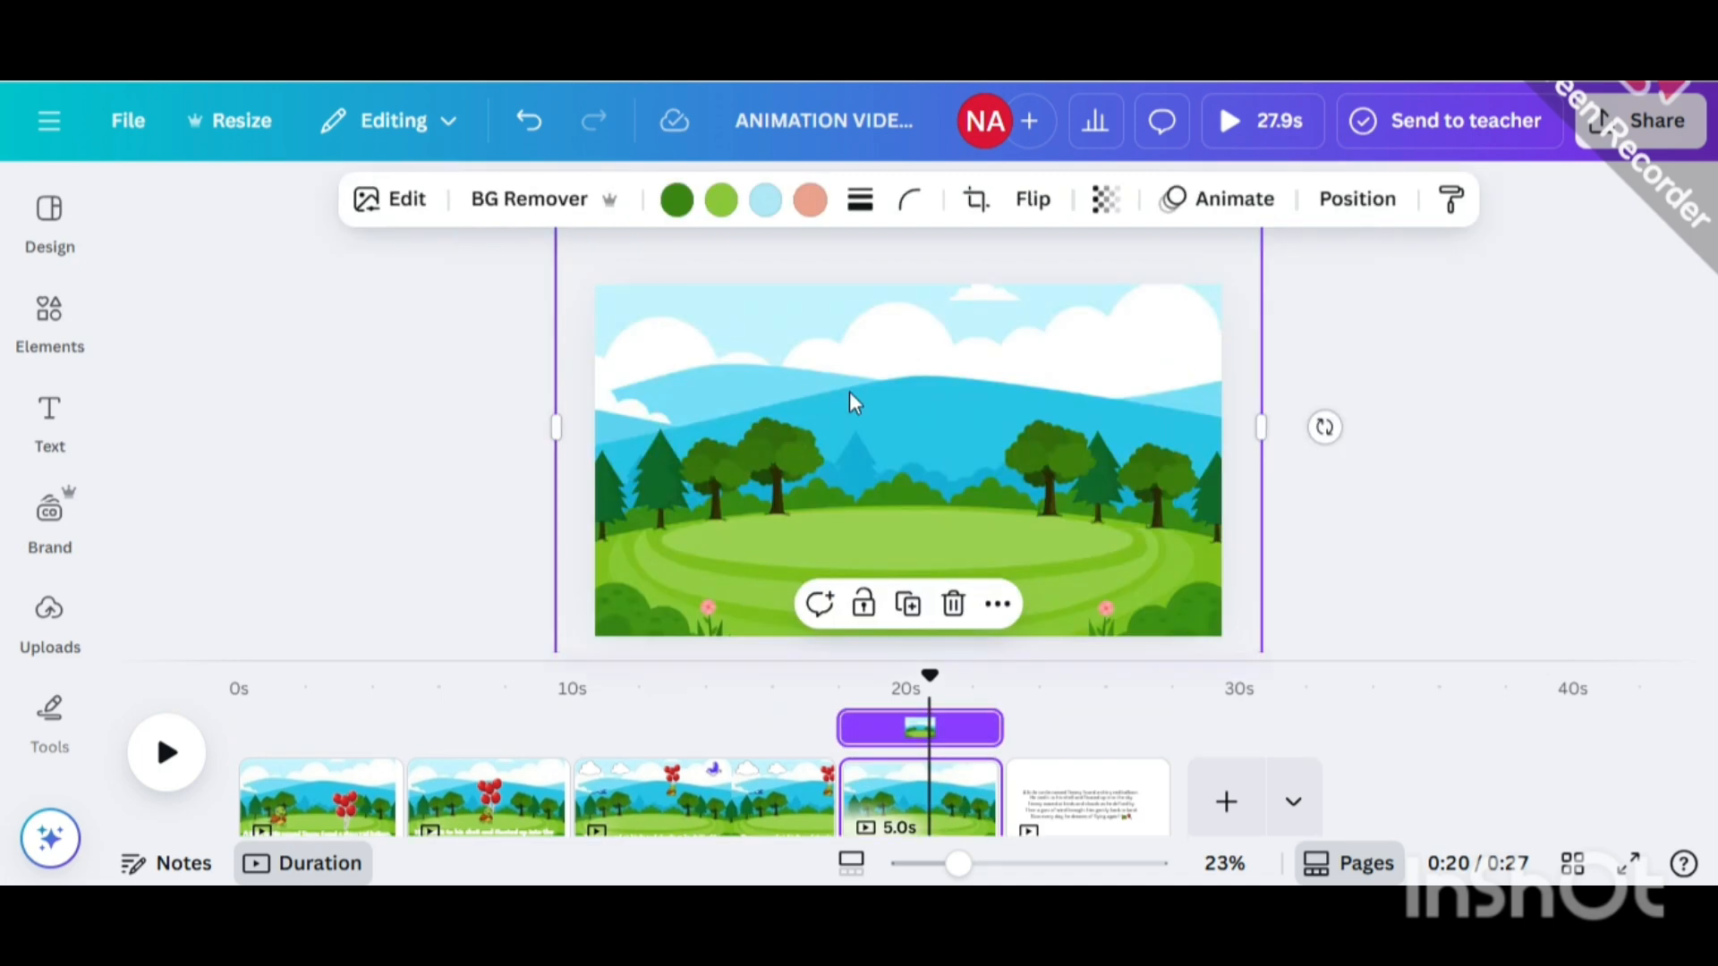
pyautogui.click(1358, 201)
pyautogui.click(439, 490)
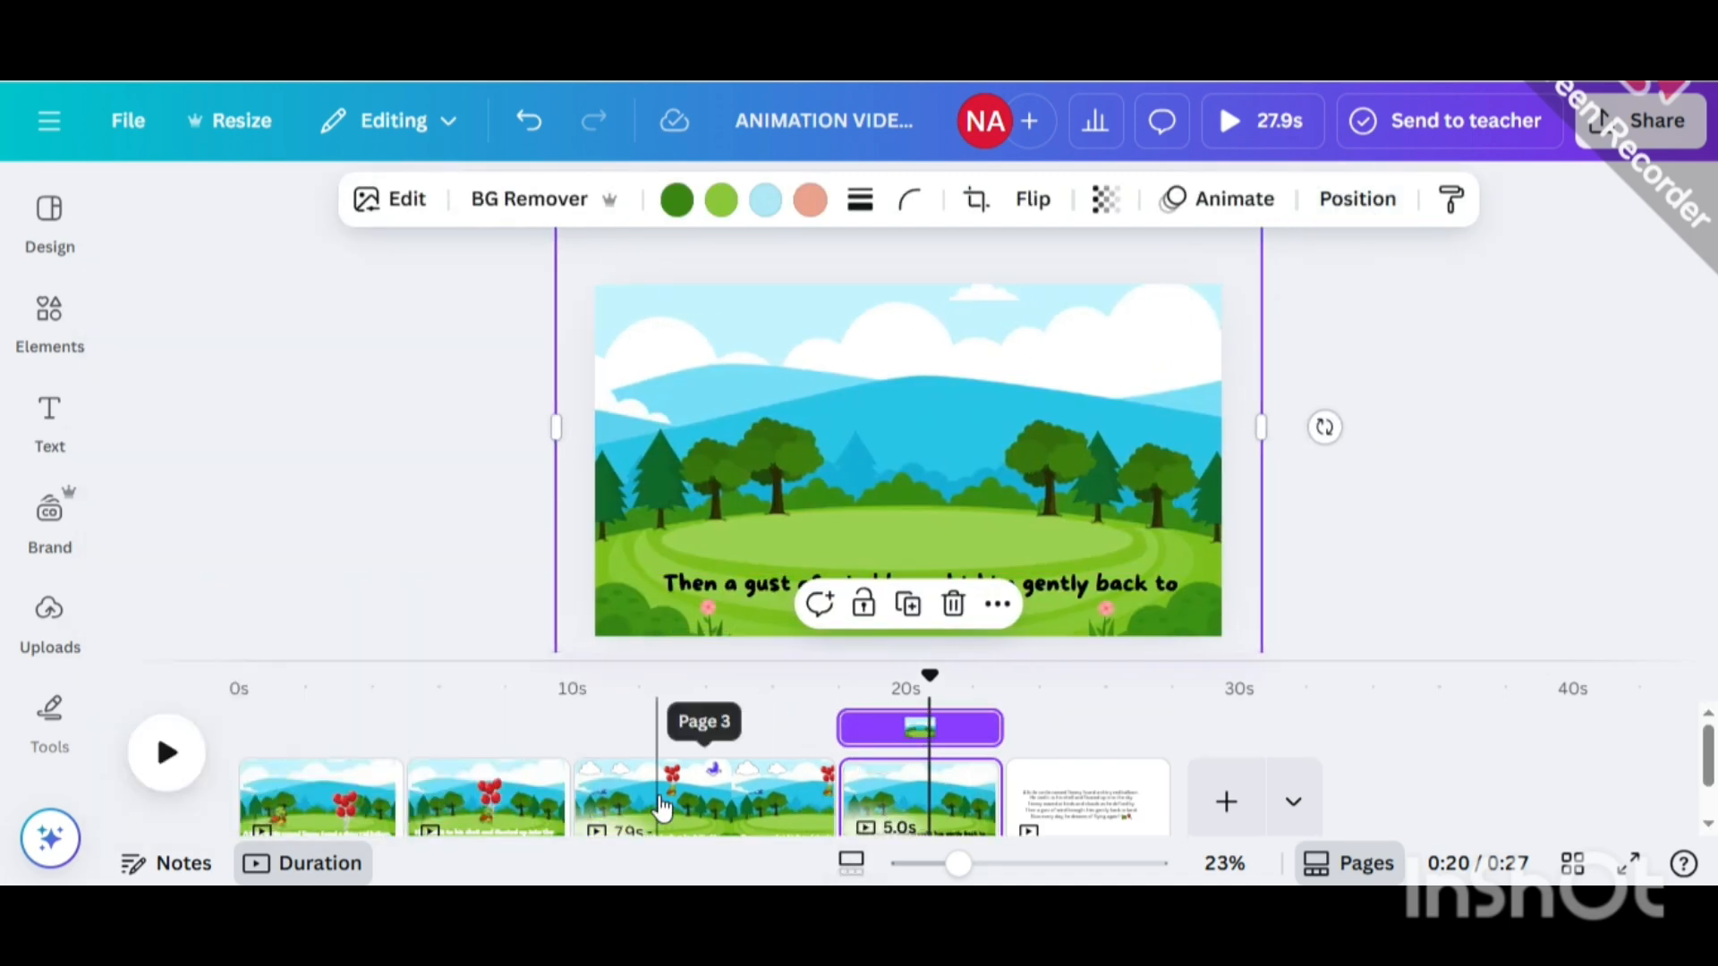
pyautogui.click(662, 792)
pyautogui.click(936, 738)
pyautogui.click(1058, 314)
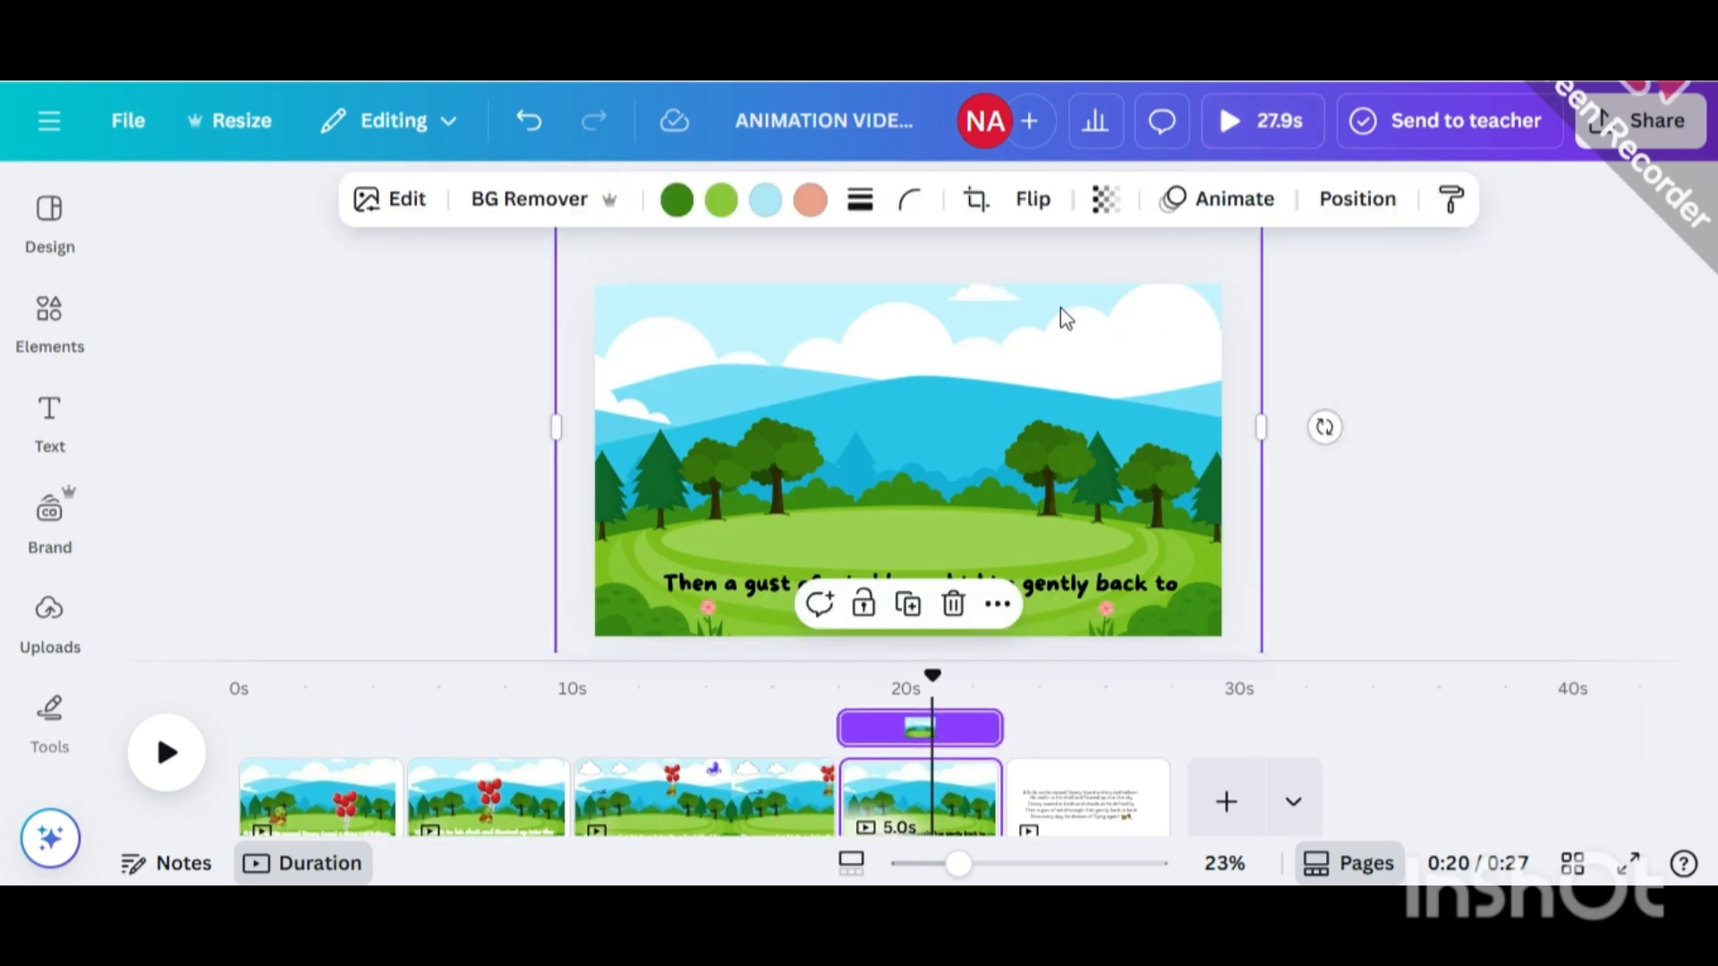
pyautogui.click(1356, 198)
pyautogui.click(391, 439)
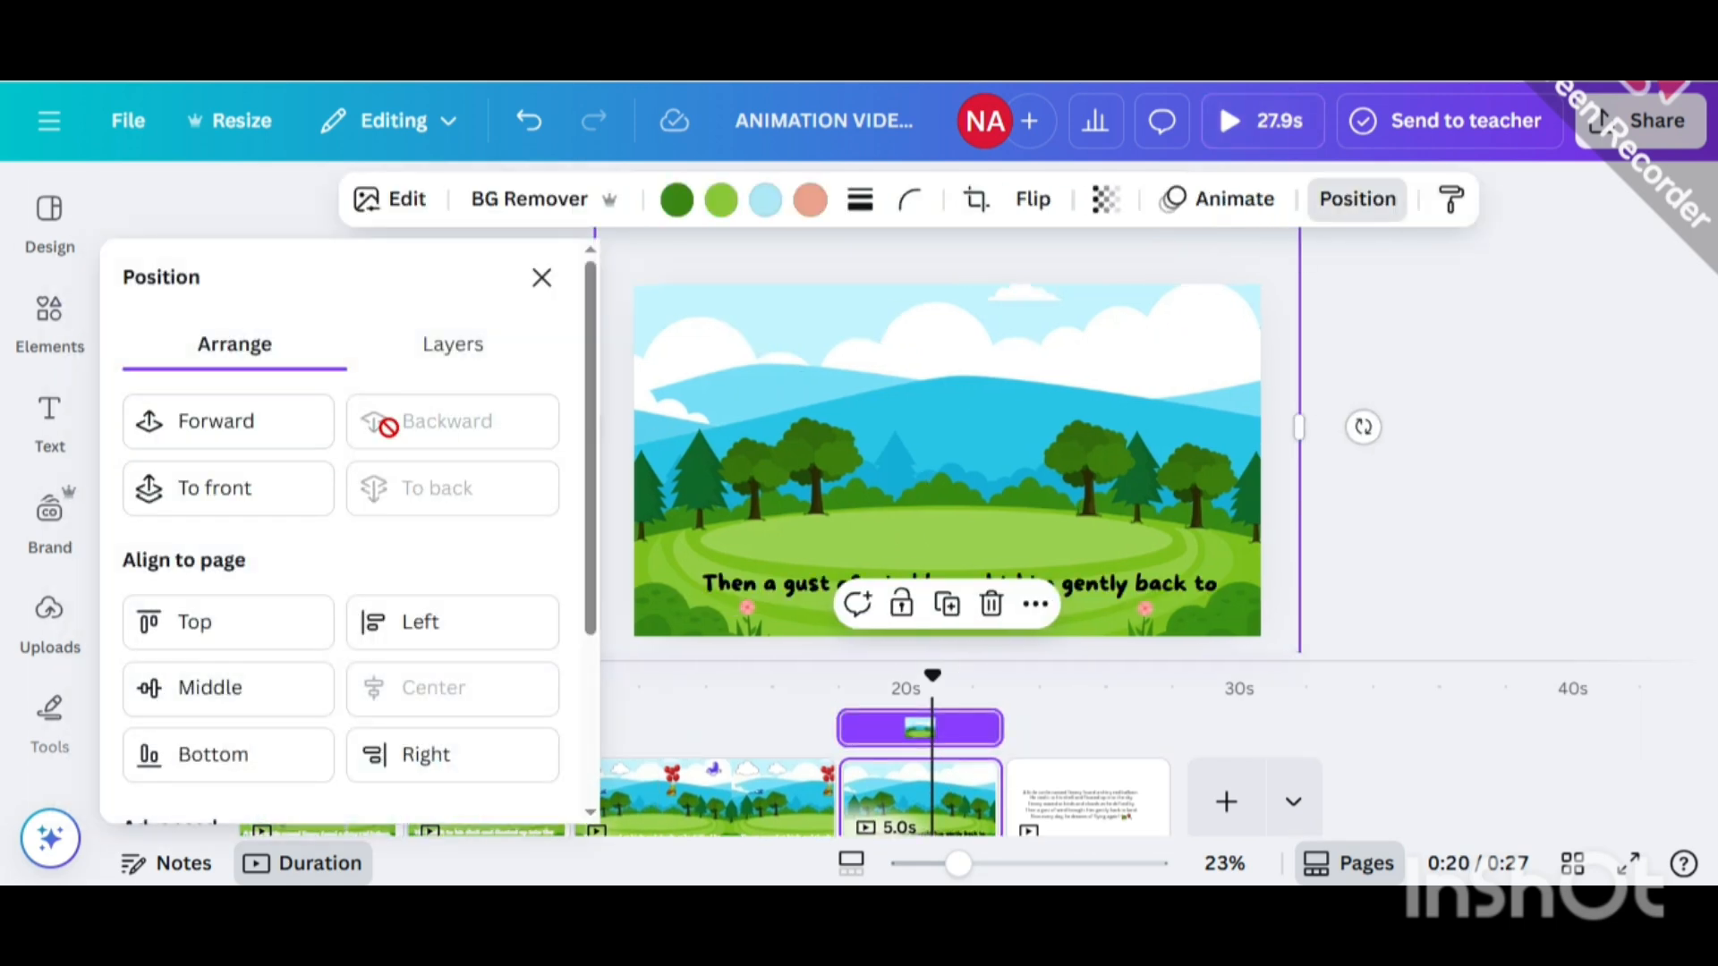
pyautogui.click(1392, 360)
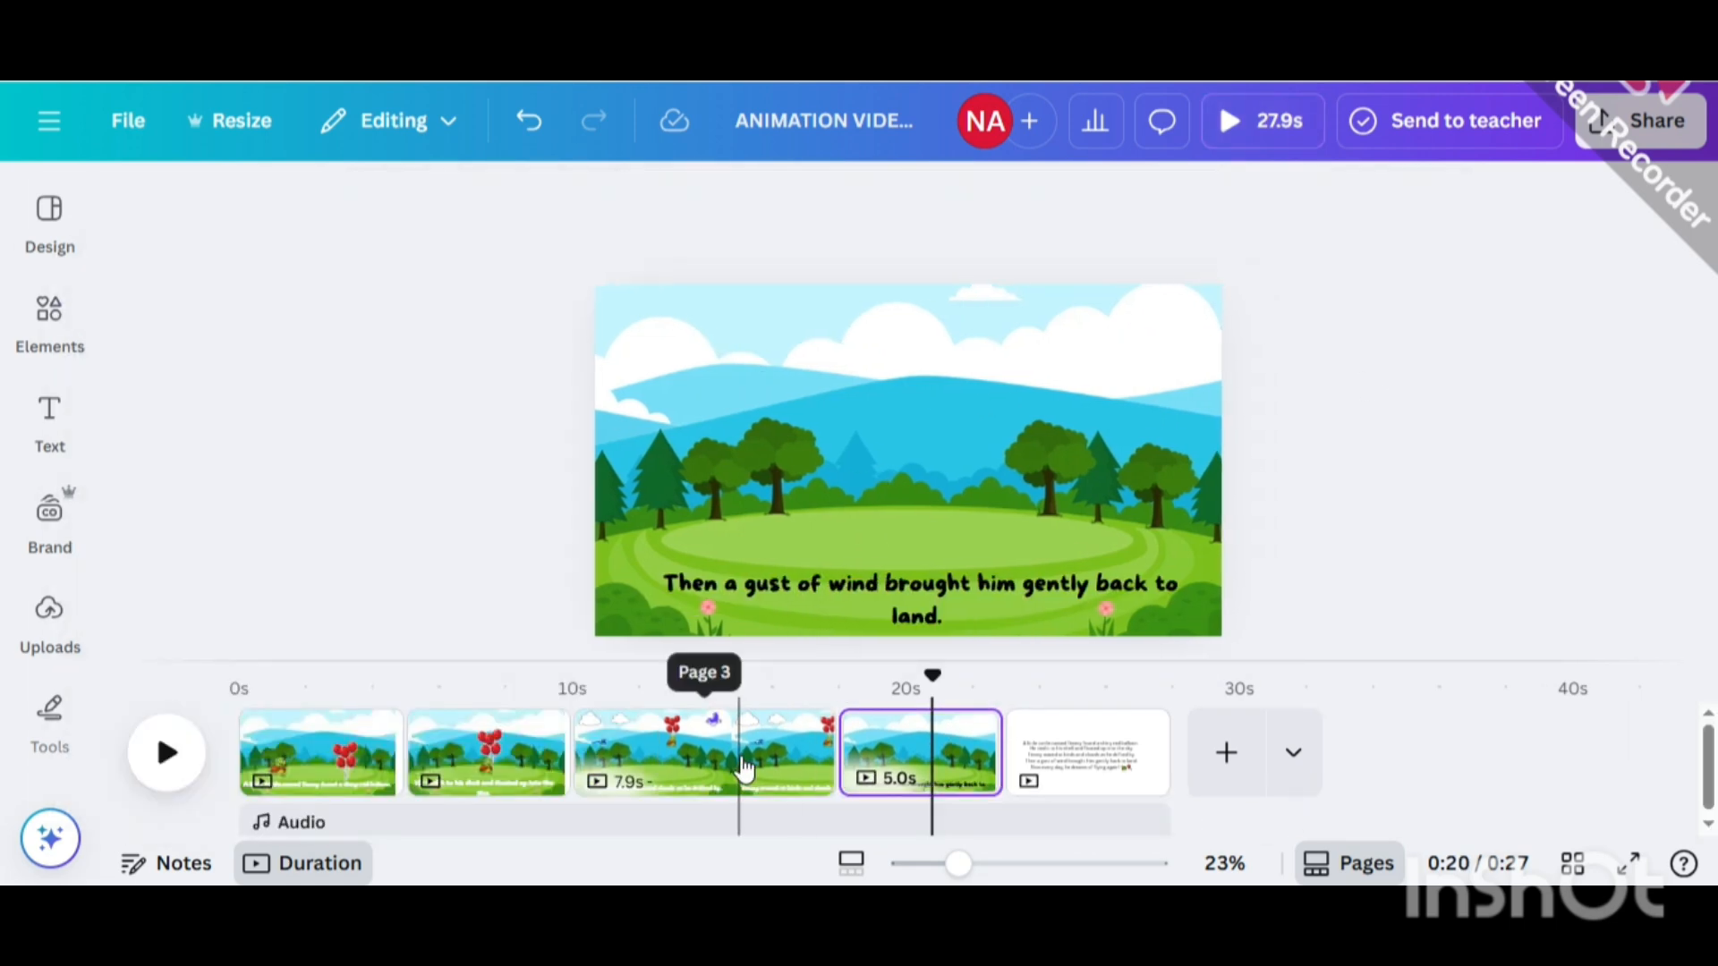
# Copy the animated blue bird and the larger cloud from the third page onto the fourth page.
pyautogui.click(689, 760)
pyautogui.click(783, 407)
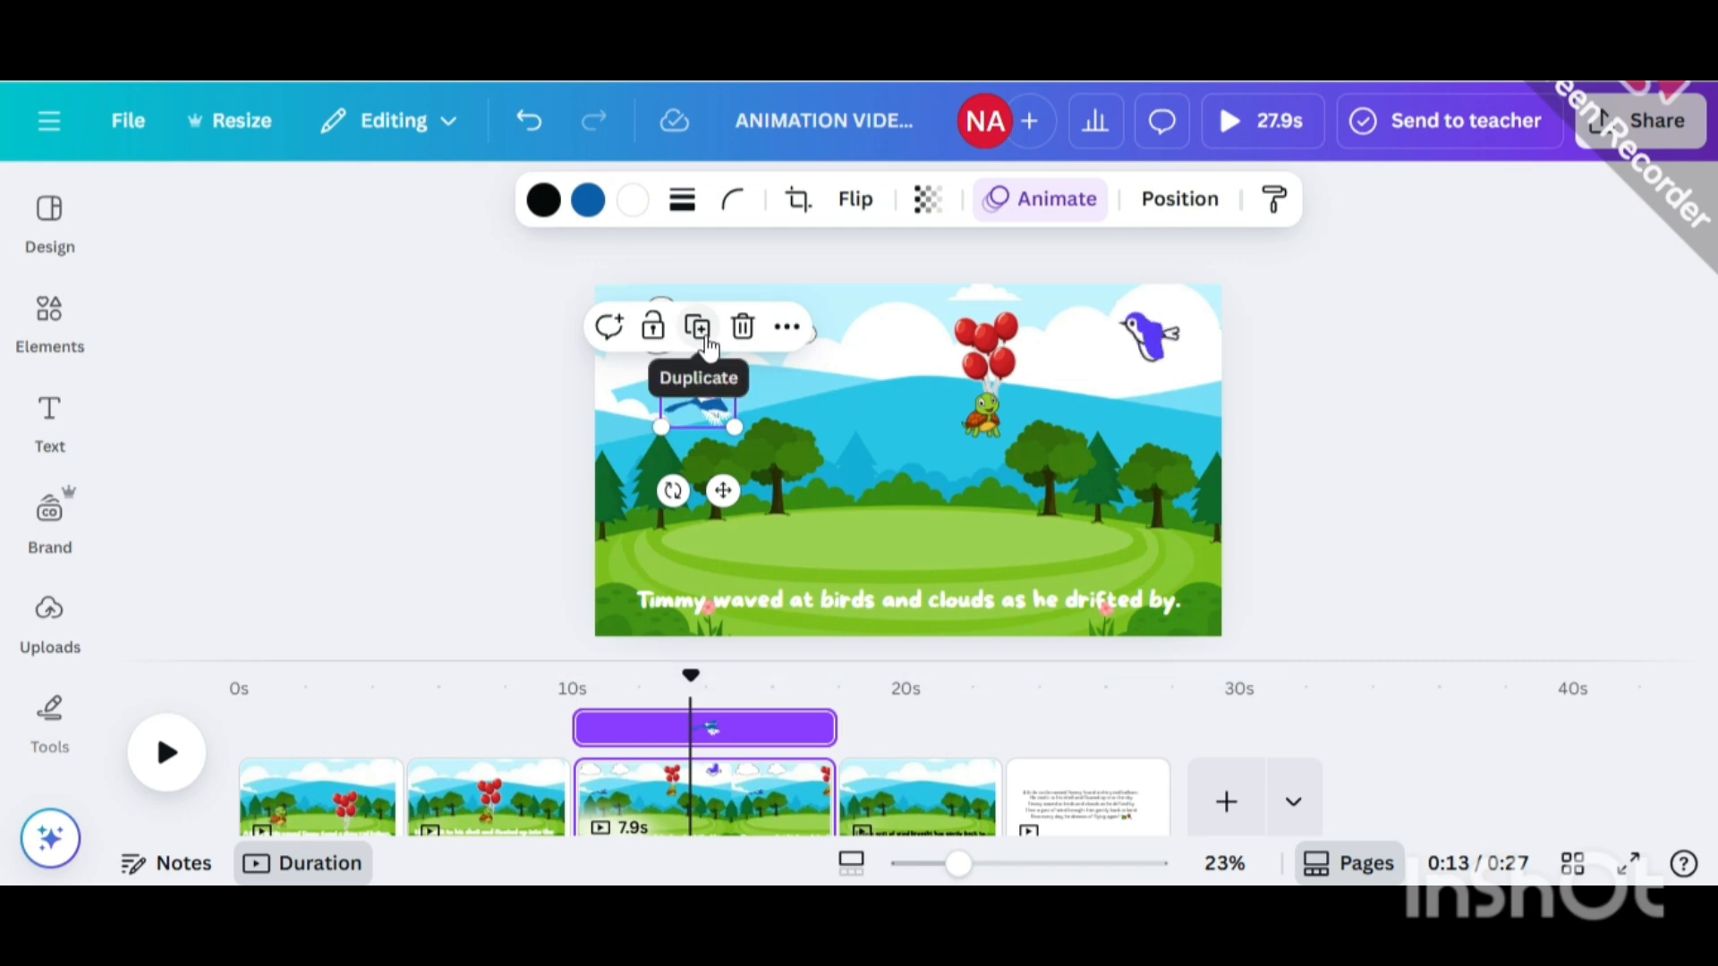
pyautogui.click(701, 333)
pyautogui.moveTo(707, 408); pyautogui.dragTo(903, 706)
pyautogui.click(761, 770)
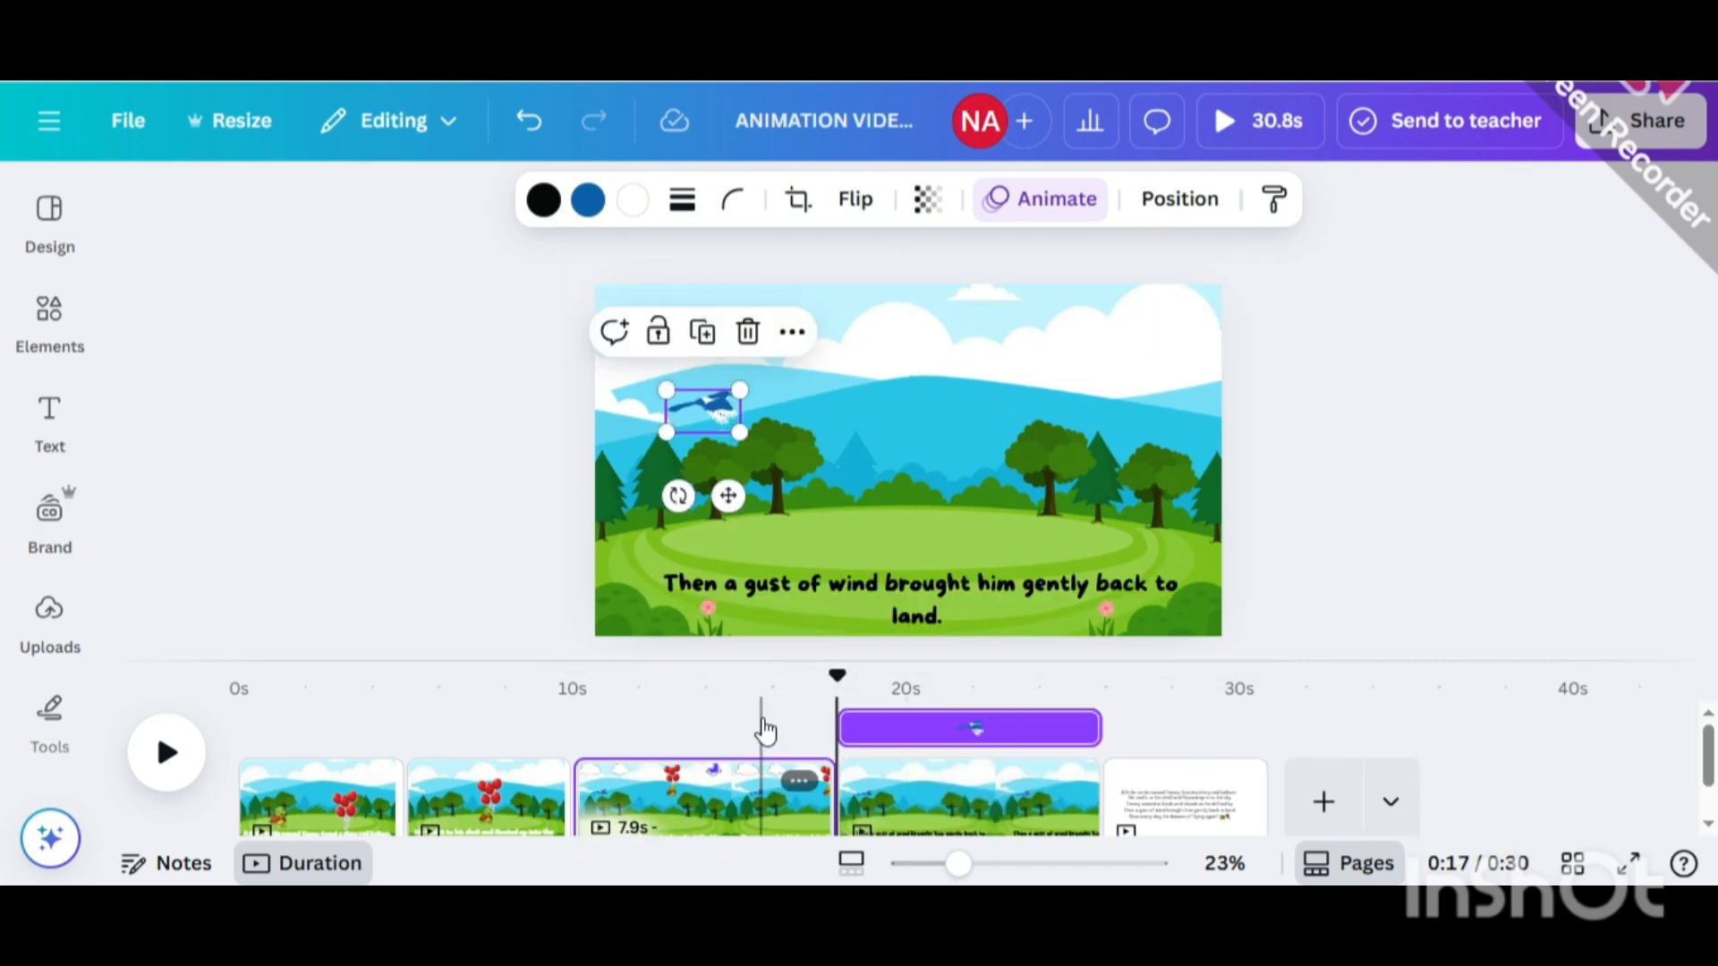
pyautogui.click(667, 341)
pyautogui.click(660, 425)
pyautogui.moveTo(688, 340); pyautogui.dragTo(884, 712)
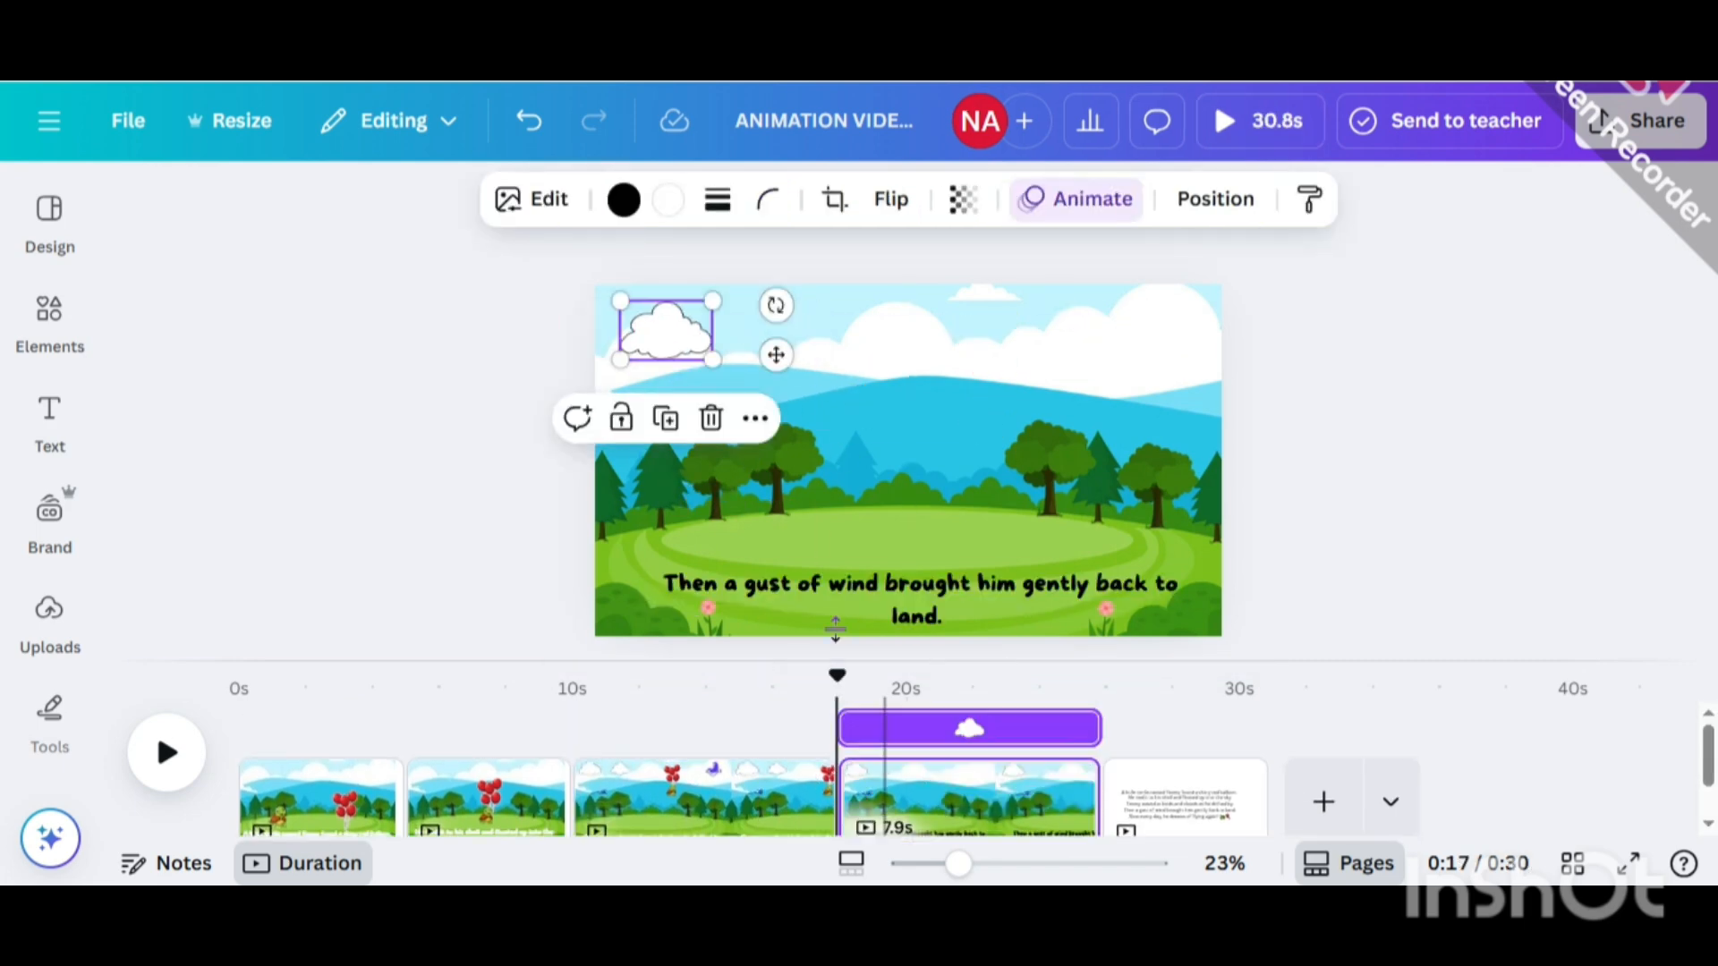
# Try to copy the purple bird from the third page onto the fourth page.
pyautogui.click(723, 770)
pyautogui.click(1118, 342)
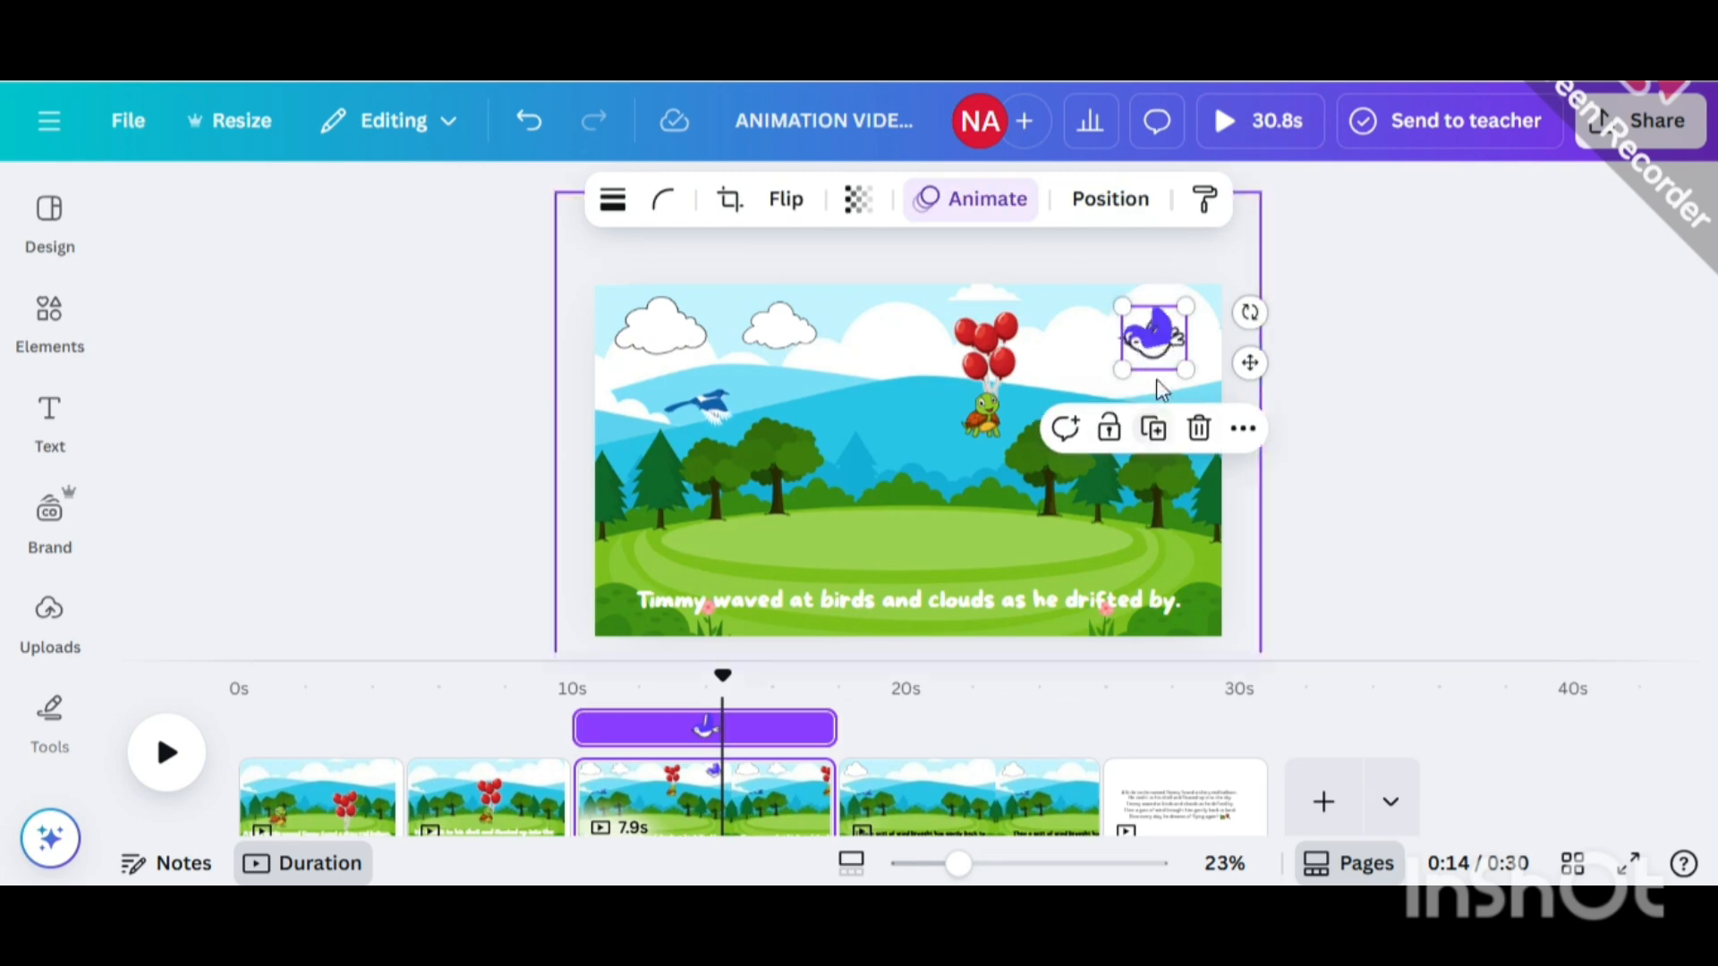
pyautogui.click(1154, 428)
pyautogui.moveTo(1161, 345); pyautogui.dragTo(951, 846)
pyautogui.click(958, 769)
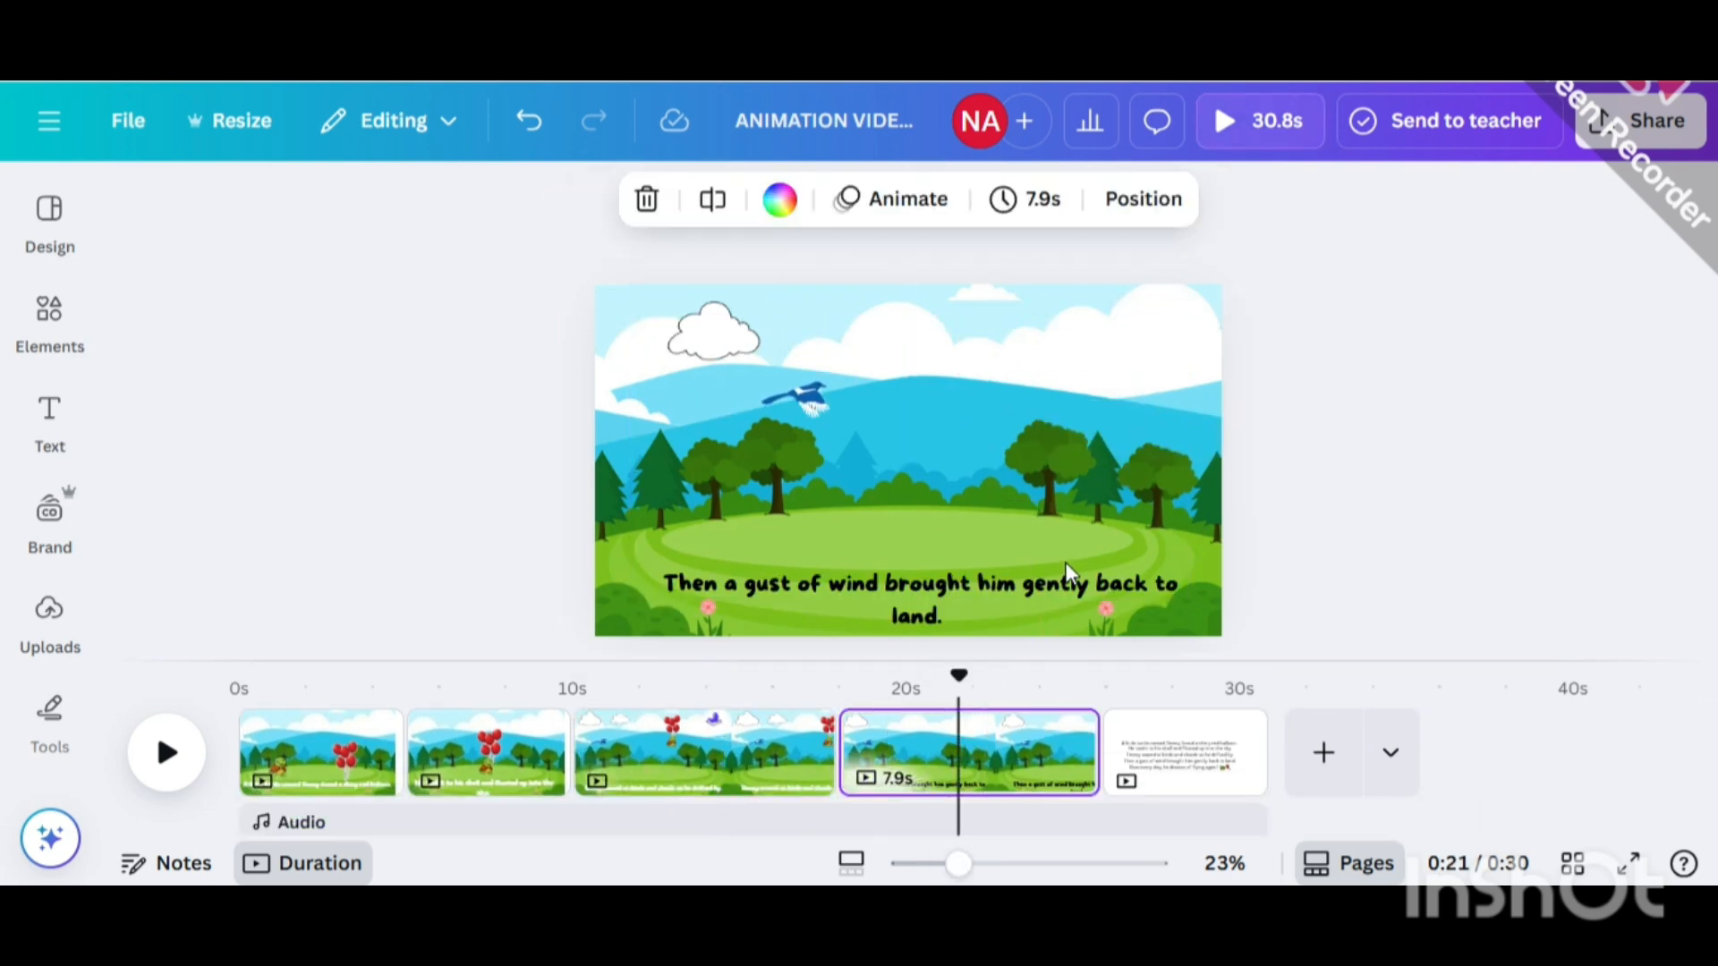
# Duplicate the purple bird on the third page and move the copy onto the fourth page.
pyautogui.click(772, 758)
pyautogui.click(1149, 336)
pyautogui.click(1148, 428)
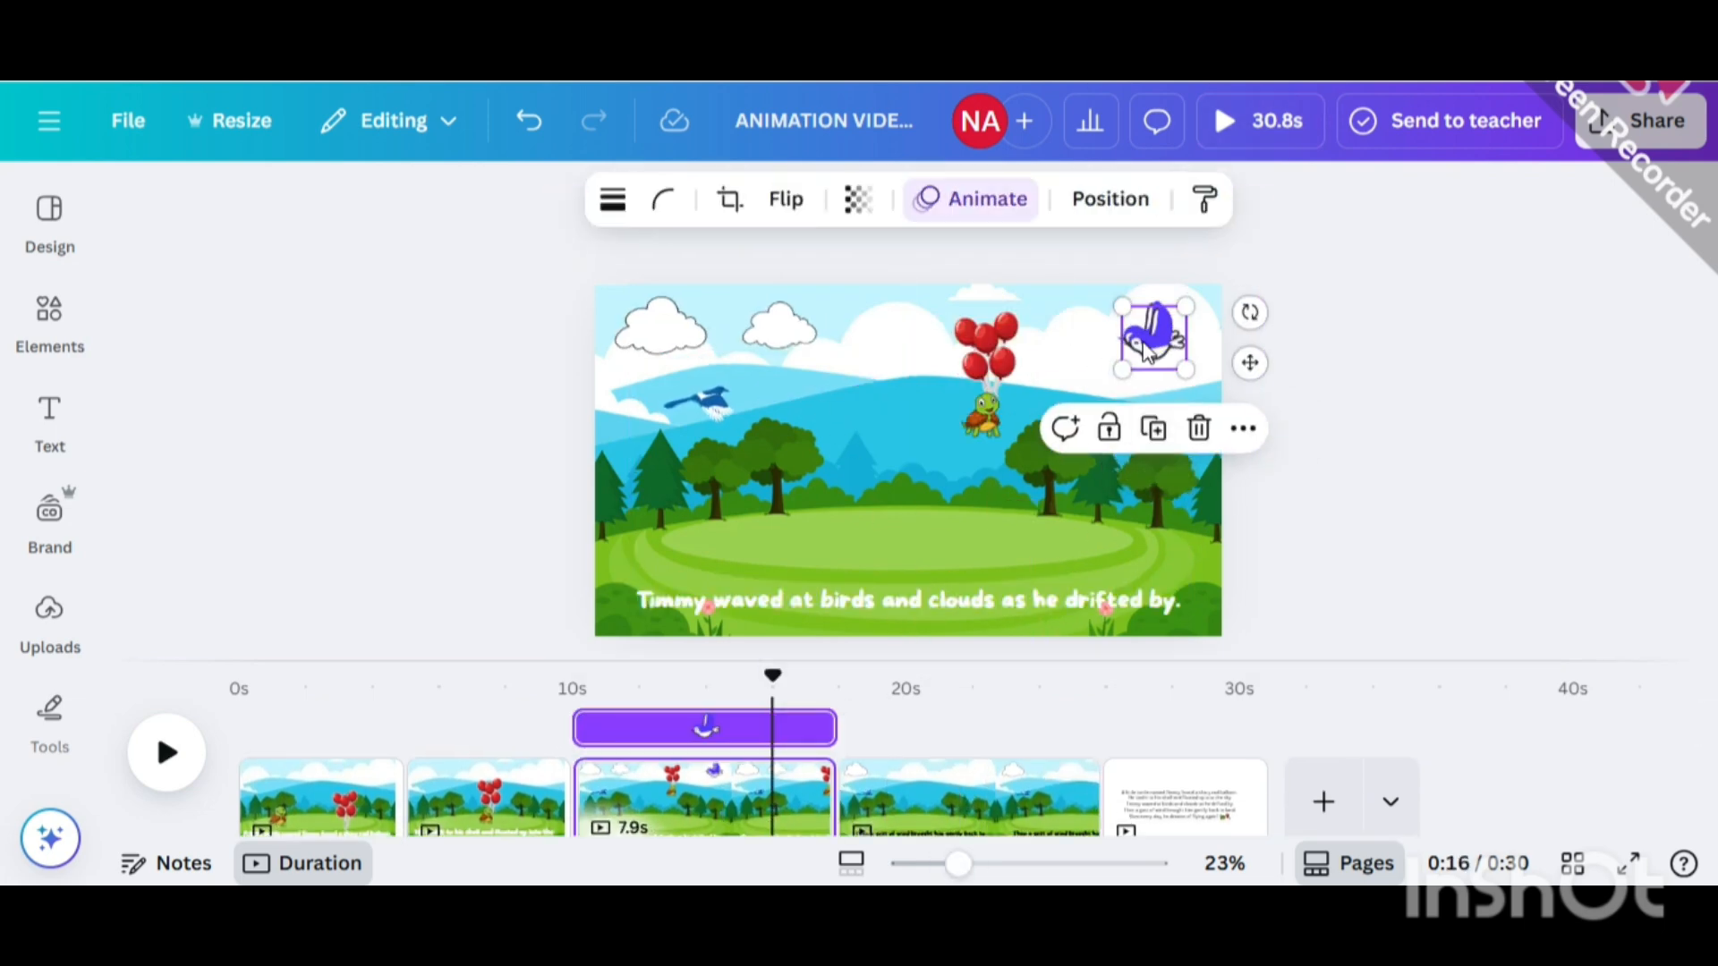
pyautogui.moveTo(1159, 343); pyautogui.dragTo(980, 803)
pyautogui.click(1279, 483)
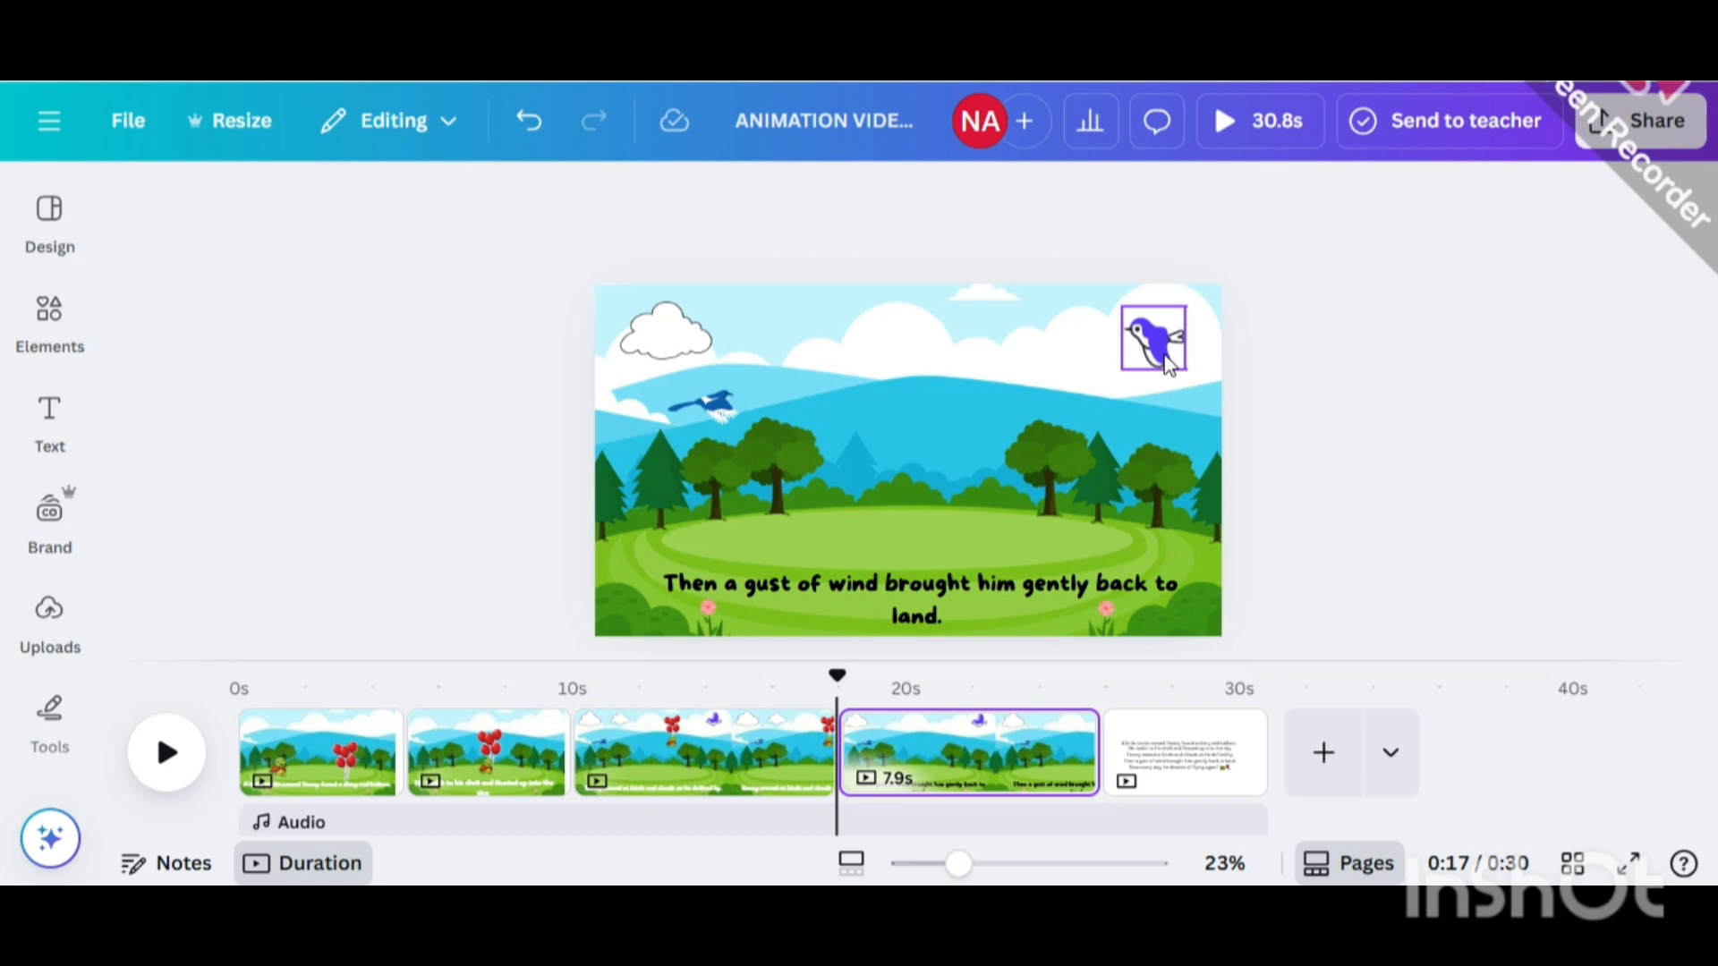
# Duplicate the cloud on the fourth page, shrink the copy and place it to the right of the original.
pyautogui.click(667, 331)
pyautogui.click(678, 420)
pyautogui.moveTo(699, 344); pyautogui.dragTo(809, 334)
pyautogui.moveTo(832, 302); pyautogui.dragTo(803, 320)
pyautogui.moveTo(787, 342); pyautogui.dragTo(810, 325)
pyautogui.click(1327, 427)
# Copy the turtle-and-balloons group from the third page onto the fourth page and select the turtle within it.
pyautogui.click(710, 760)
pyautogui.click(984, 398)
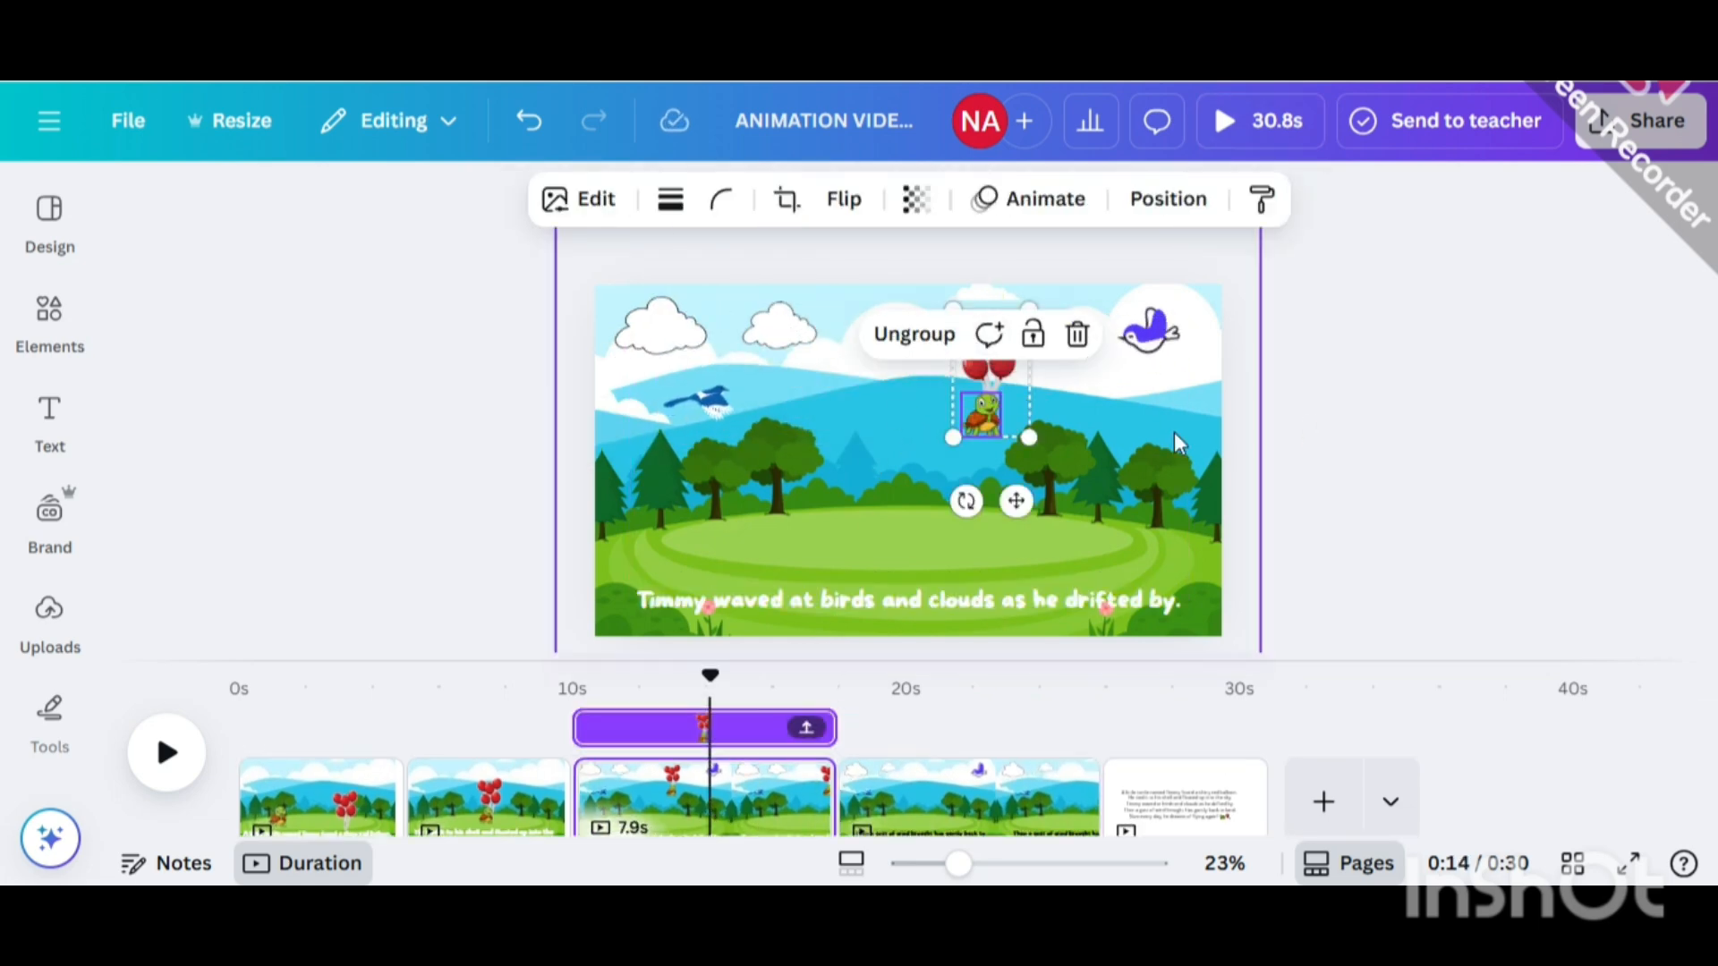
pyautogui.click(1045, 379)
pyautogui.click(989, 376)
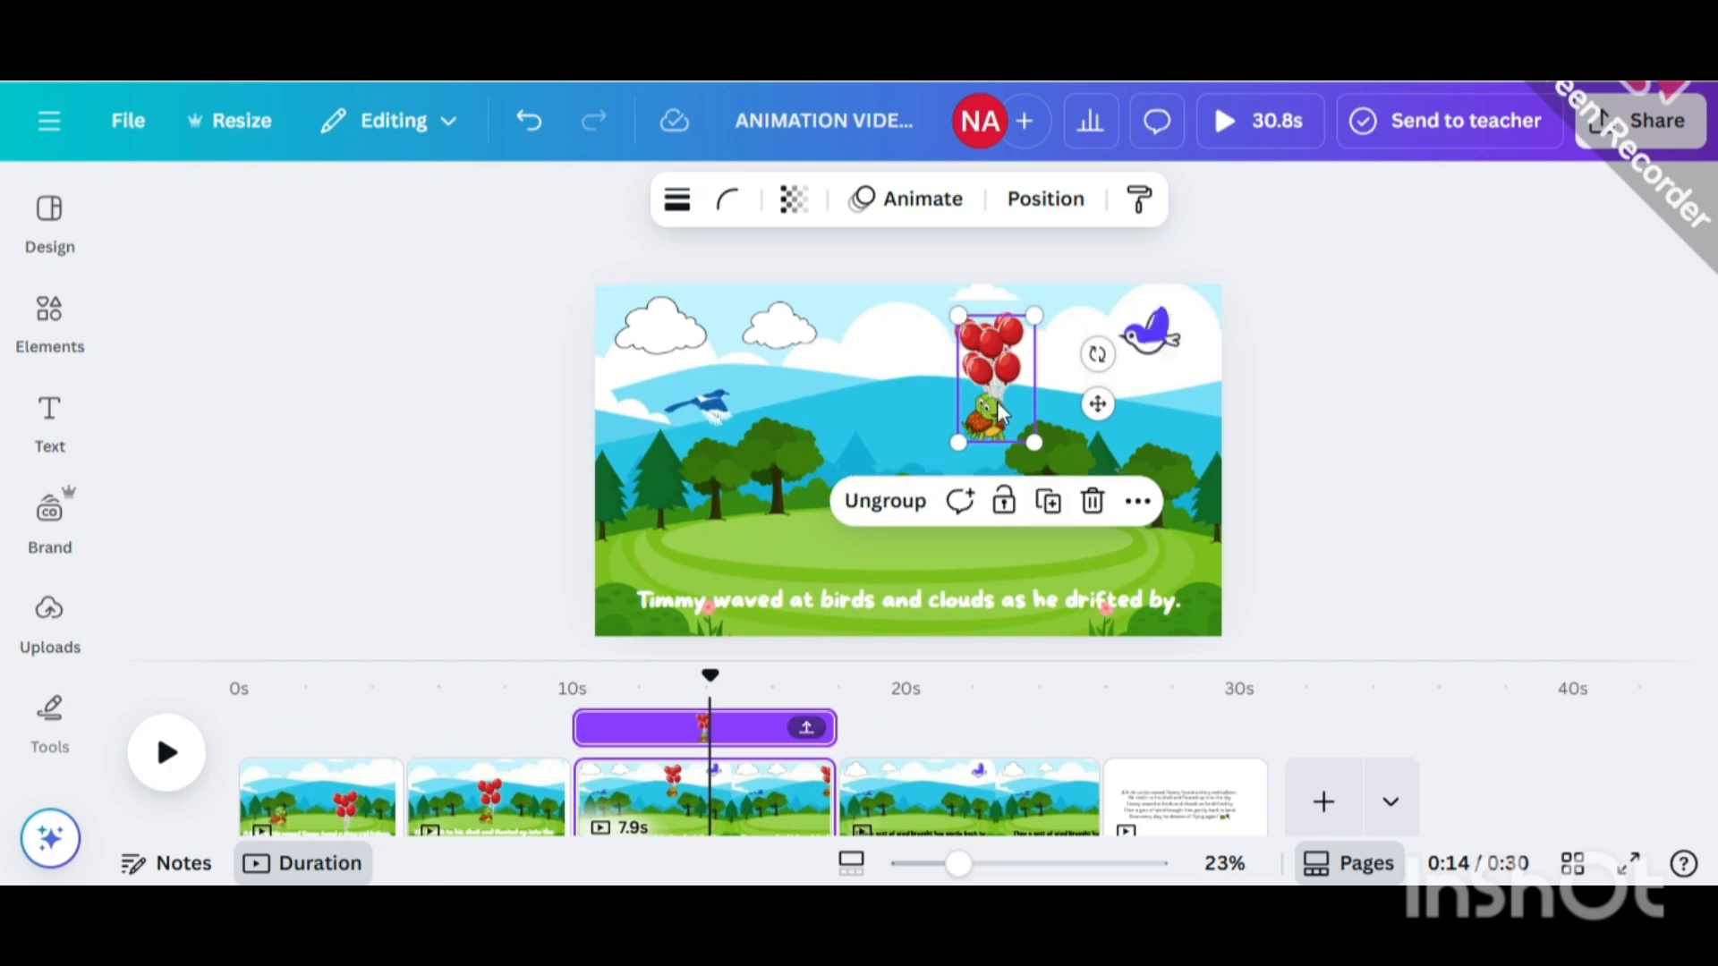
pyautogui.moveTo(989, 385); pyautogui.dragTo(956, 791)
pyautogui.click(1324, 490)
pyautogui.doubleClick(990, 419)
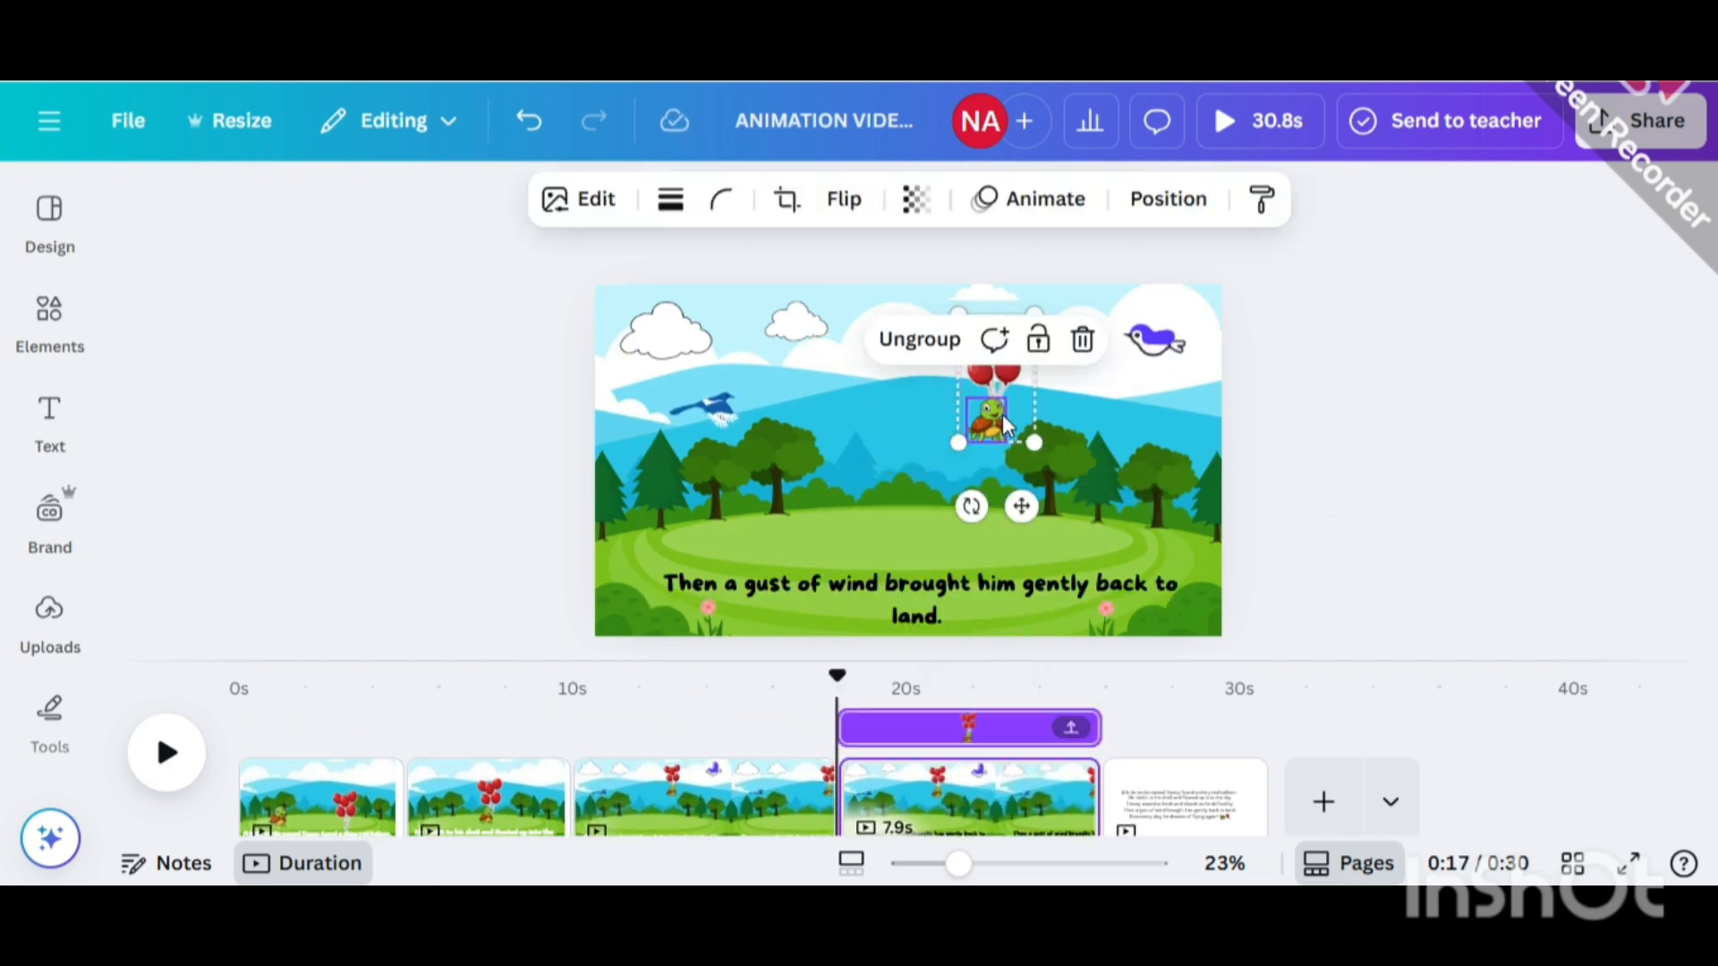
# Ungroup the turtle and balloons on the fourth page, then enlarge the balloons slightly and reposition both in the sky.
pyautogui.click(930, 353)
pyautogui.click(1256, 439)
pyautogui.moveTo(989, 422); pyautogui.dragTo(940, 445)
pyautogui.click(1062, 370)
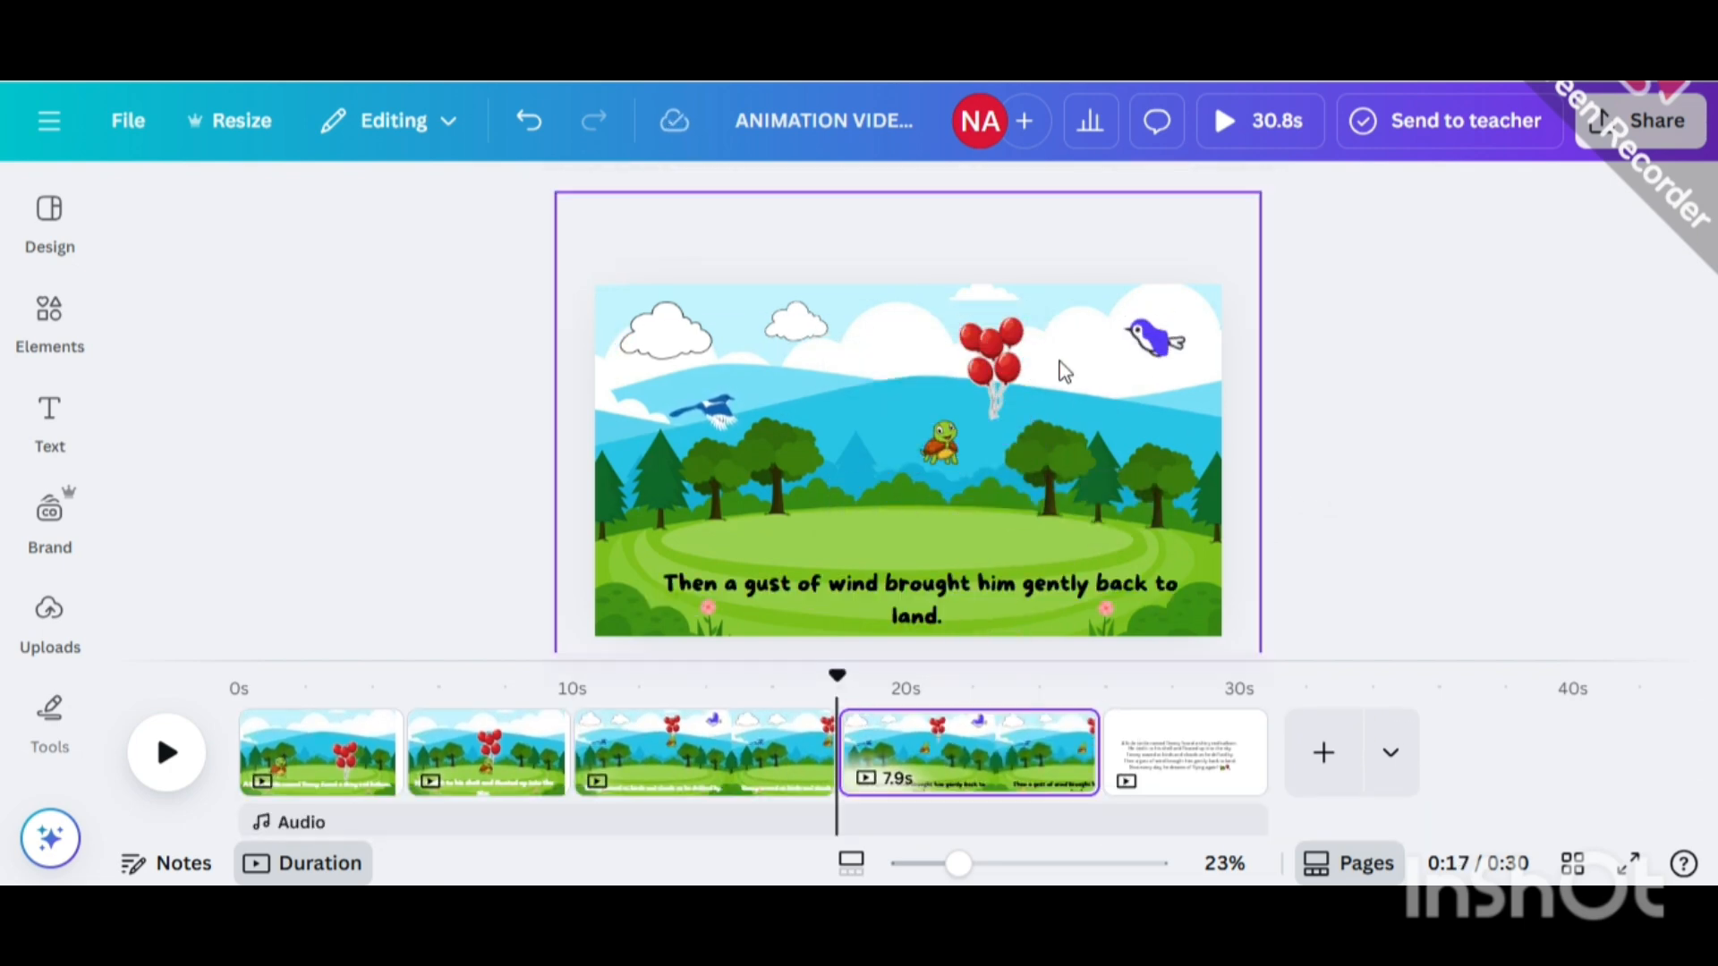
pyautogui.click(1000, 357)
pyautogui.moveTo(960, 315); pyautogui.dragTo(951, 299)
pyautogui.moveTo(1001, 360); pyautogui.dragTo(1039, 361)
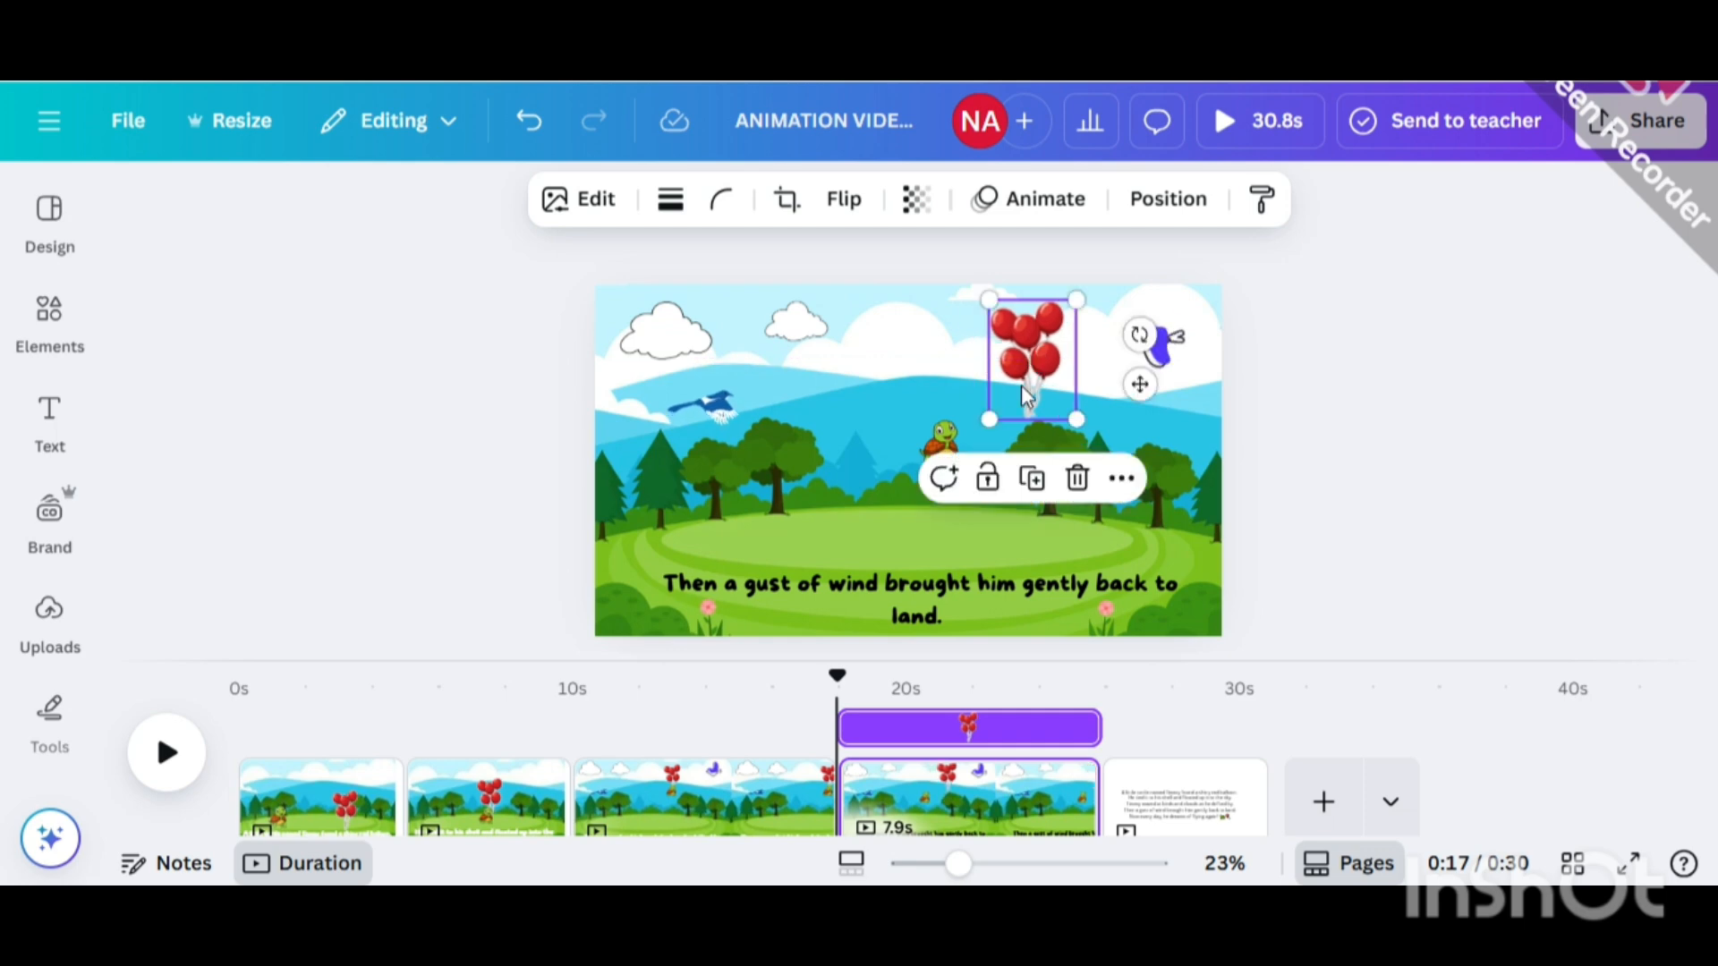
pyautogui.moveTo(941, 433); pyautogui.dragTo(984, 395)
# Search the graphics library for FLYING TURTLE and browse the results.
pyautogui.click(50, 315)
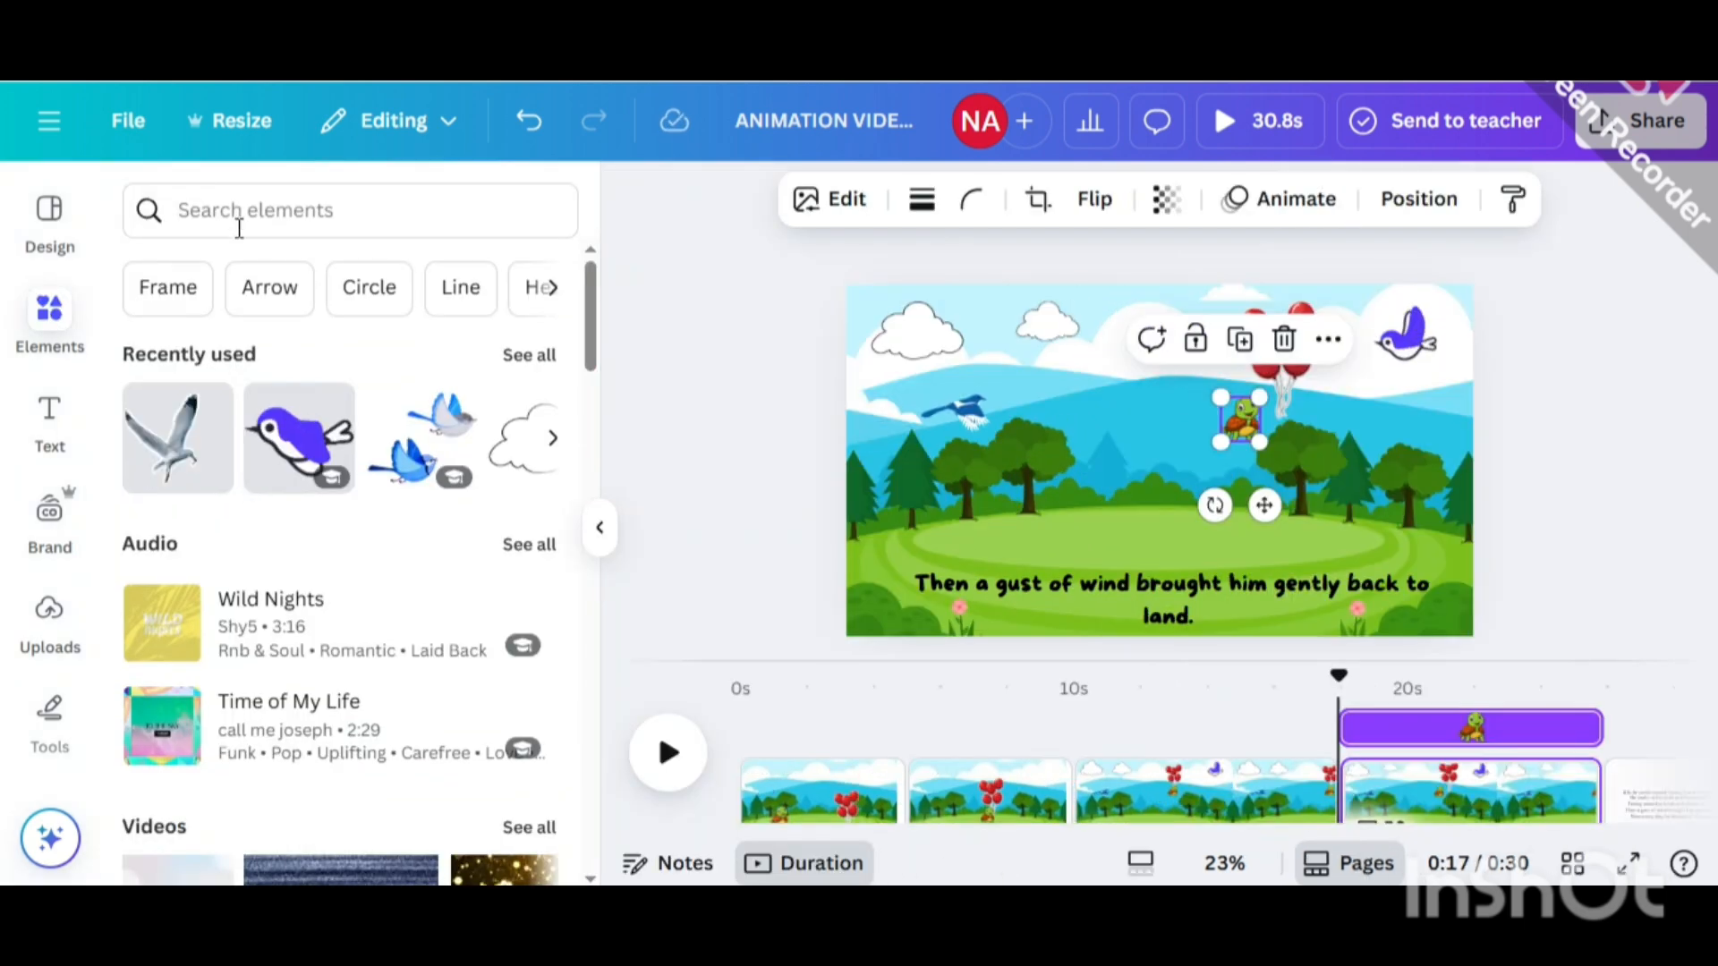
pyautogui.click(238, 214)
pyautogui.click(387, 413)
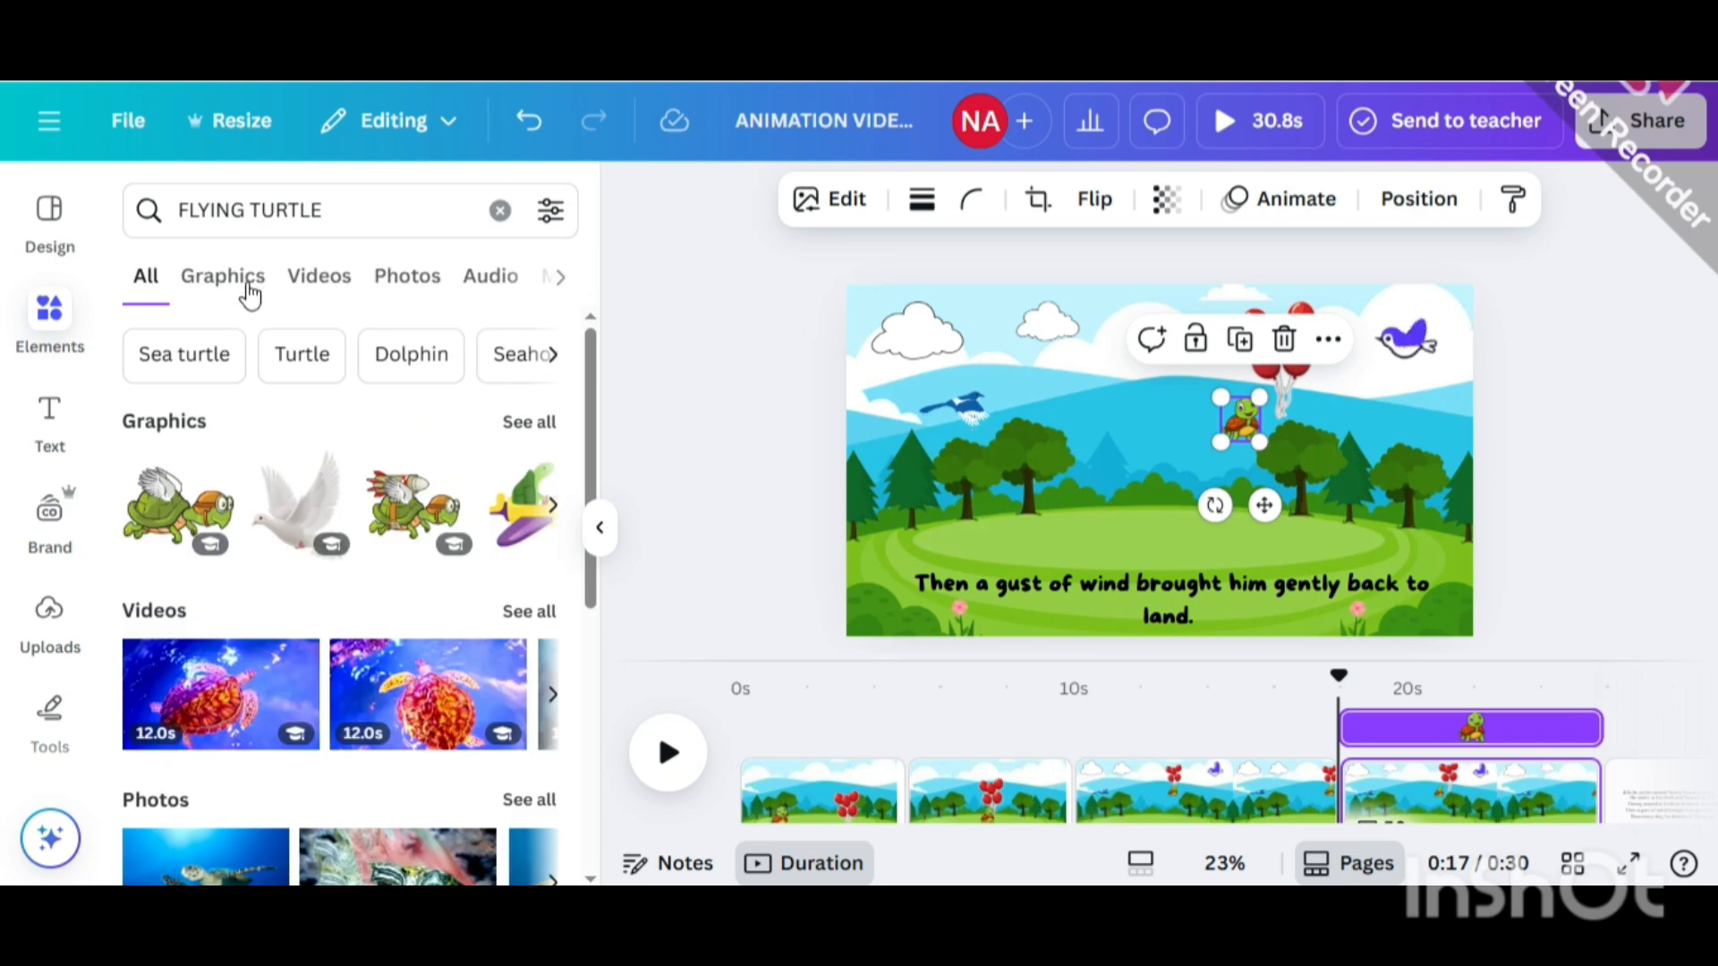
pyautogui.click(222, 276)
pyautogui.scroll(-3, 356, 541)
pyautogui.scroll(-5, 356, 541)
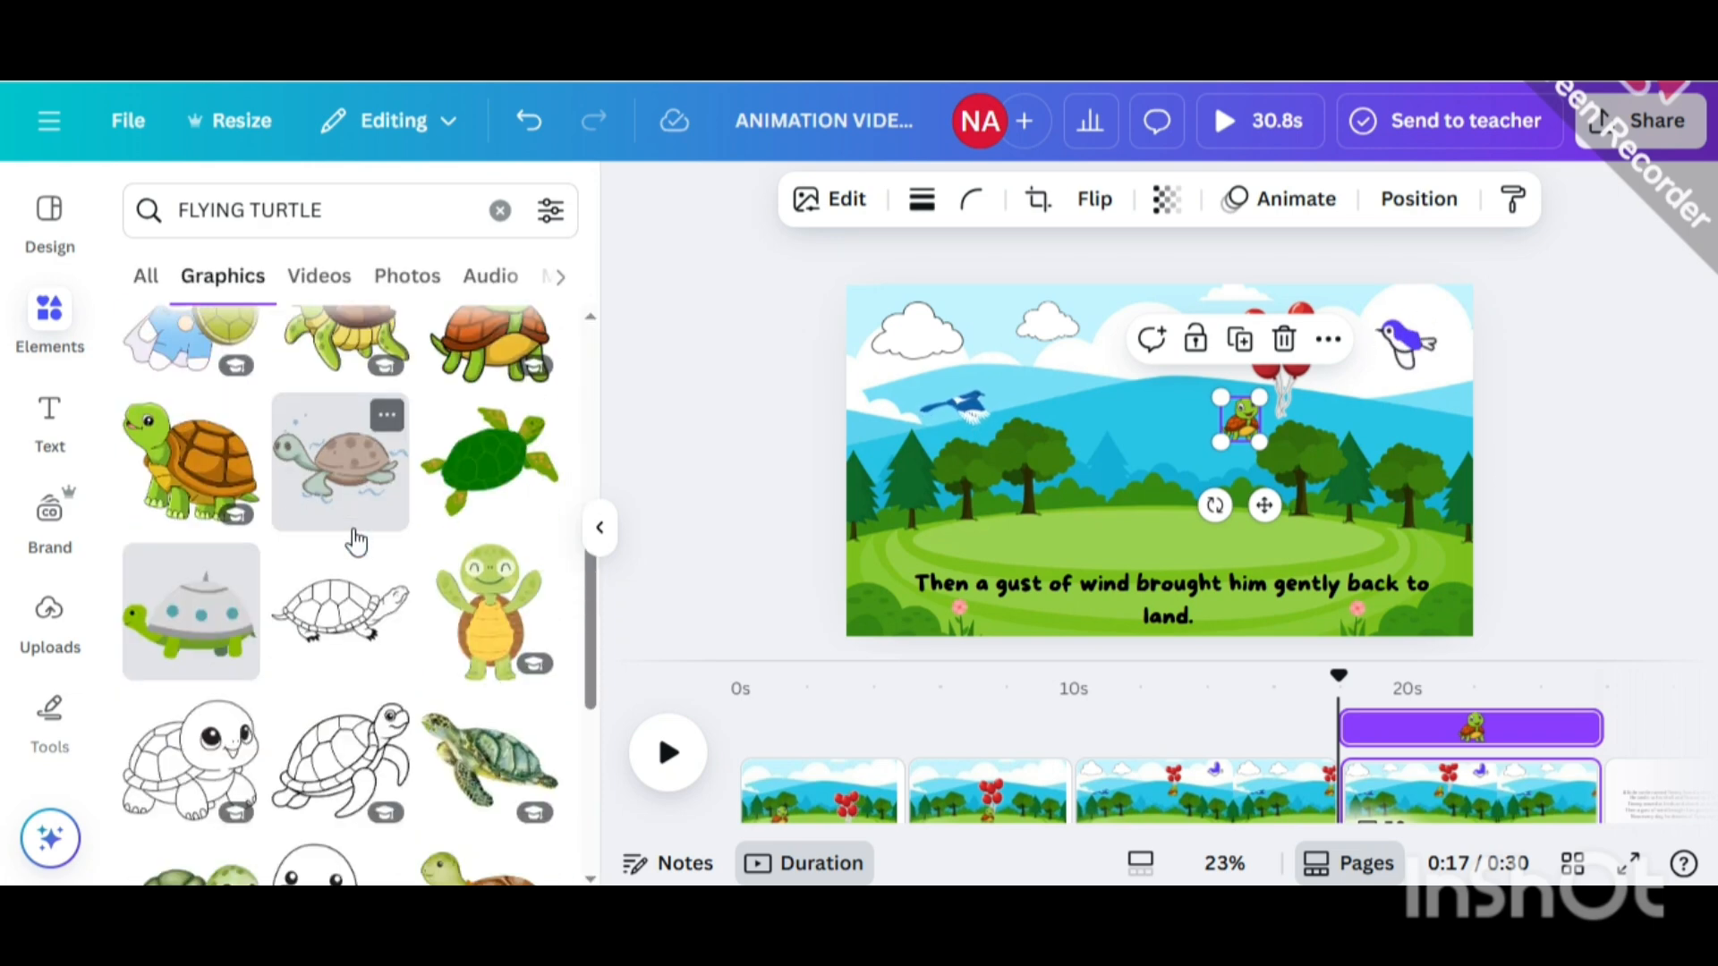
# Search the graphics for TURTLE and add the laughing turtle with a heart on its belly to the fourth page.
pyautogui.click(237, 214)
pyautogui.press('BackSpace')
pyautogui.press('BackSpace')
pyautogui.press('BackSpace')
pyautogui.press('BackSpace')
pyautogui.press('BackSpace')
pyautogui.press('BackSpace')
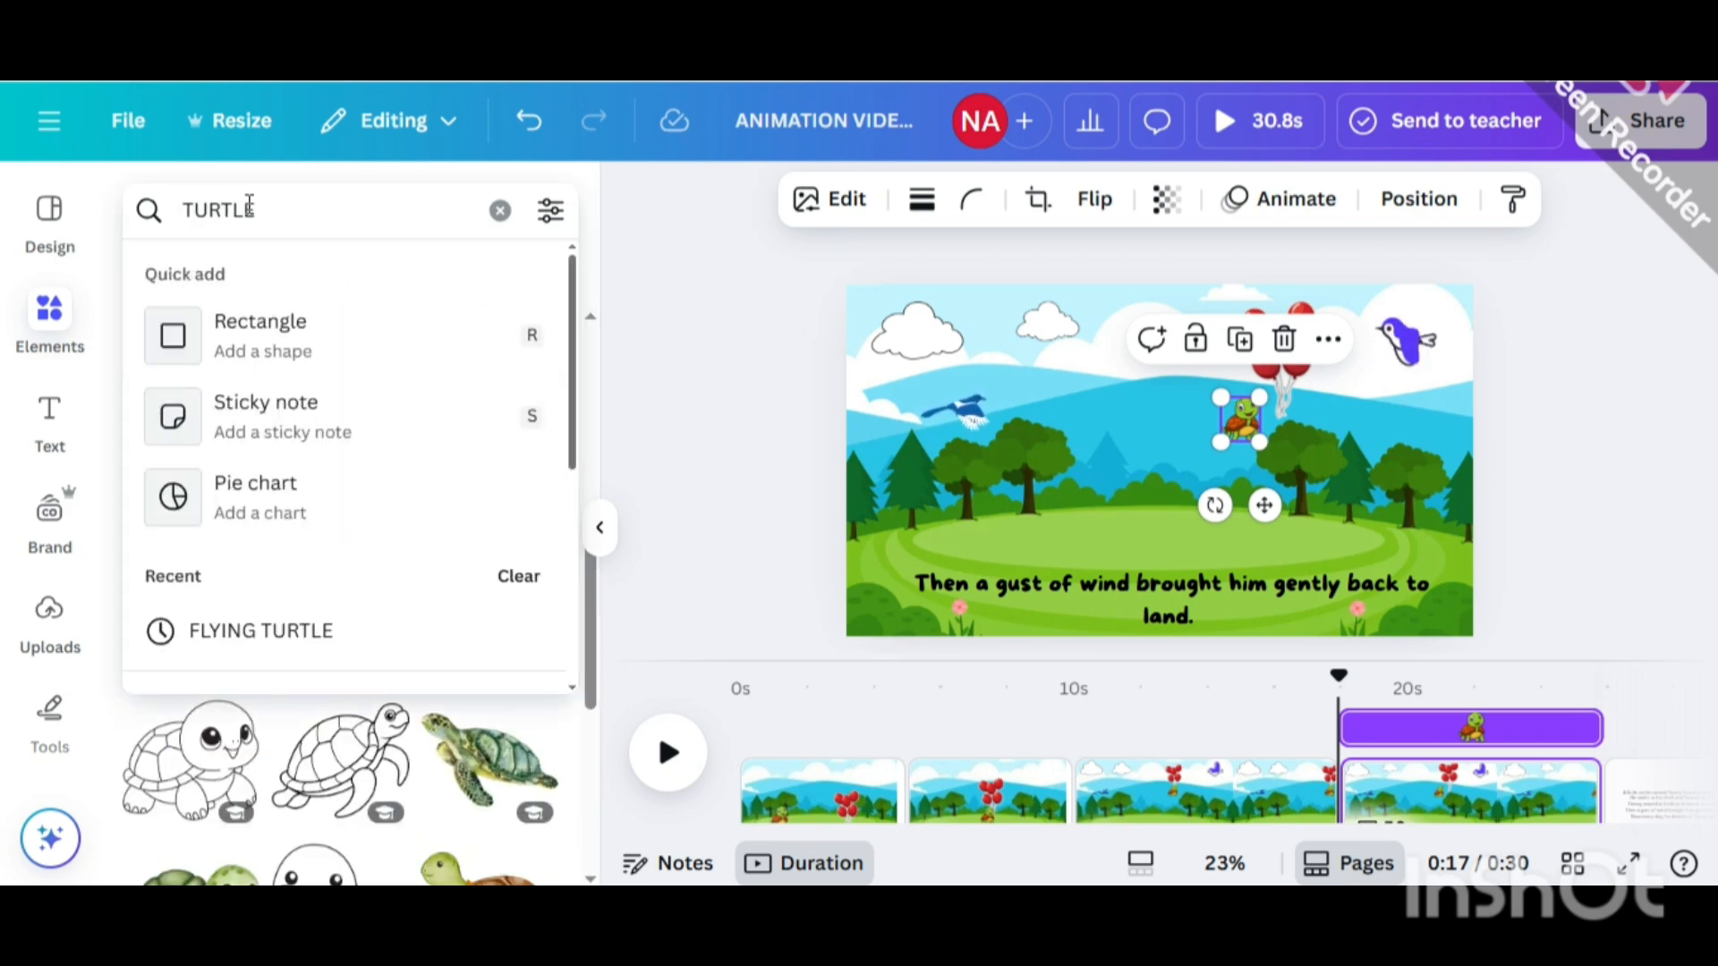
pyautogui.press('Return')
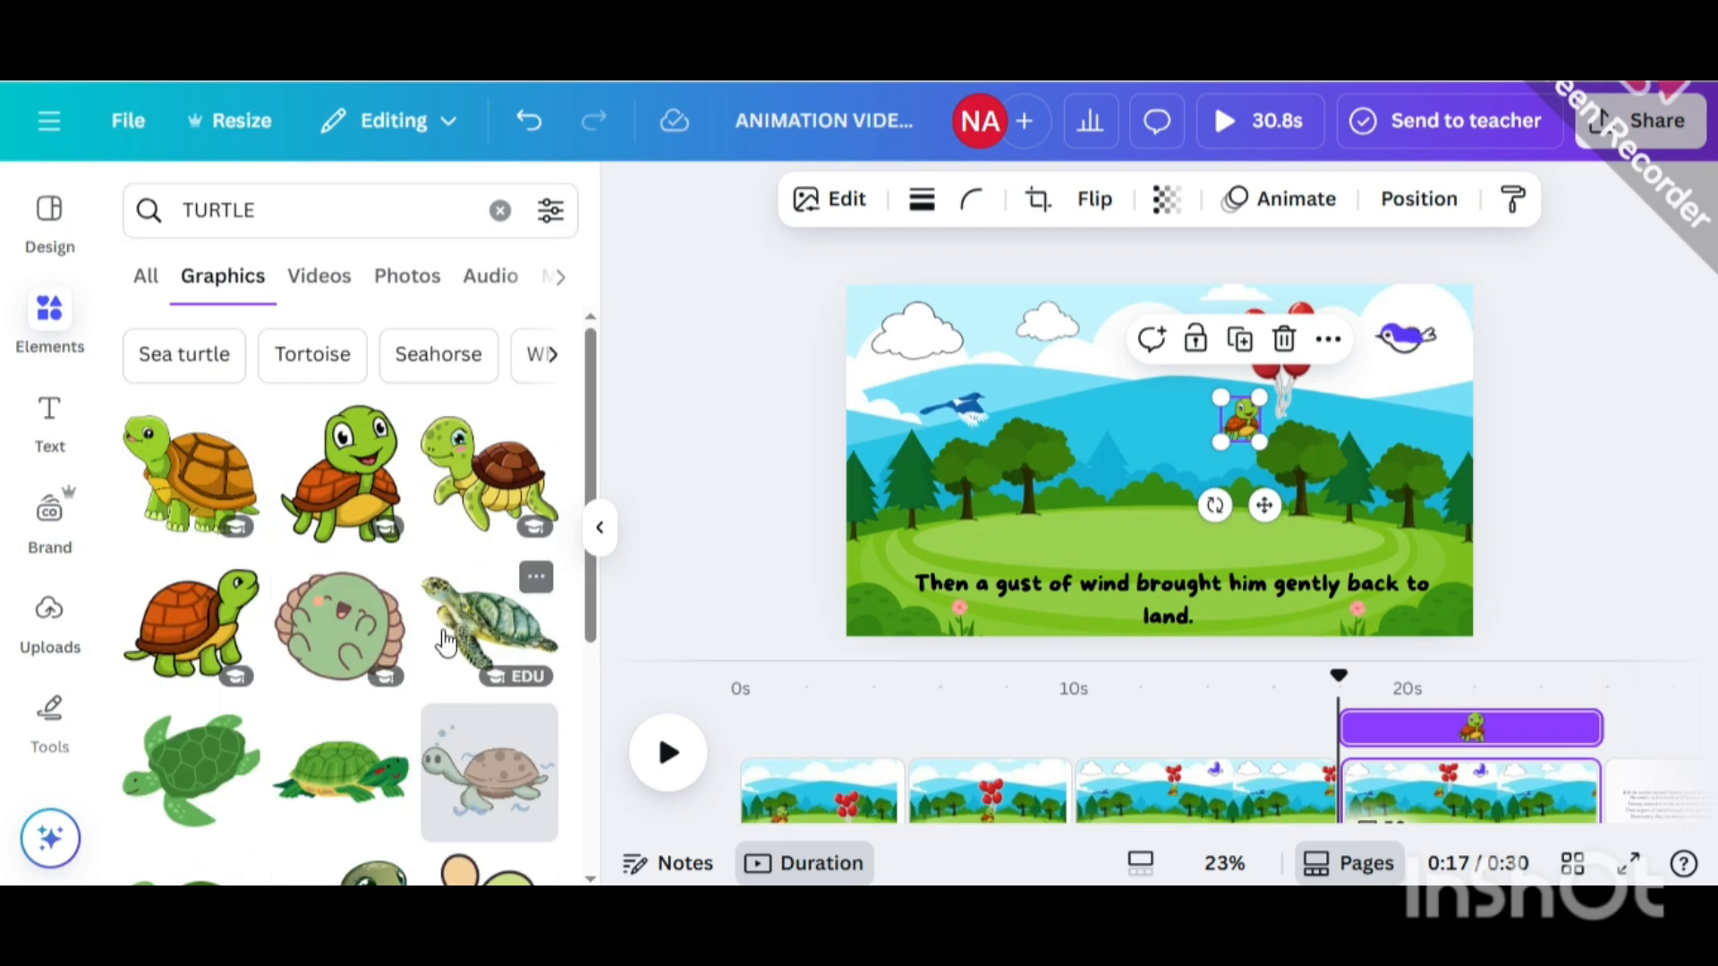
pyautogui.scroll(-3, 441, 655)
pyautogui.scroll(-5, 442, 655)
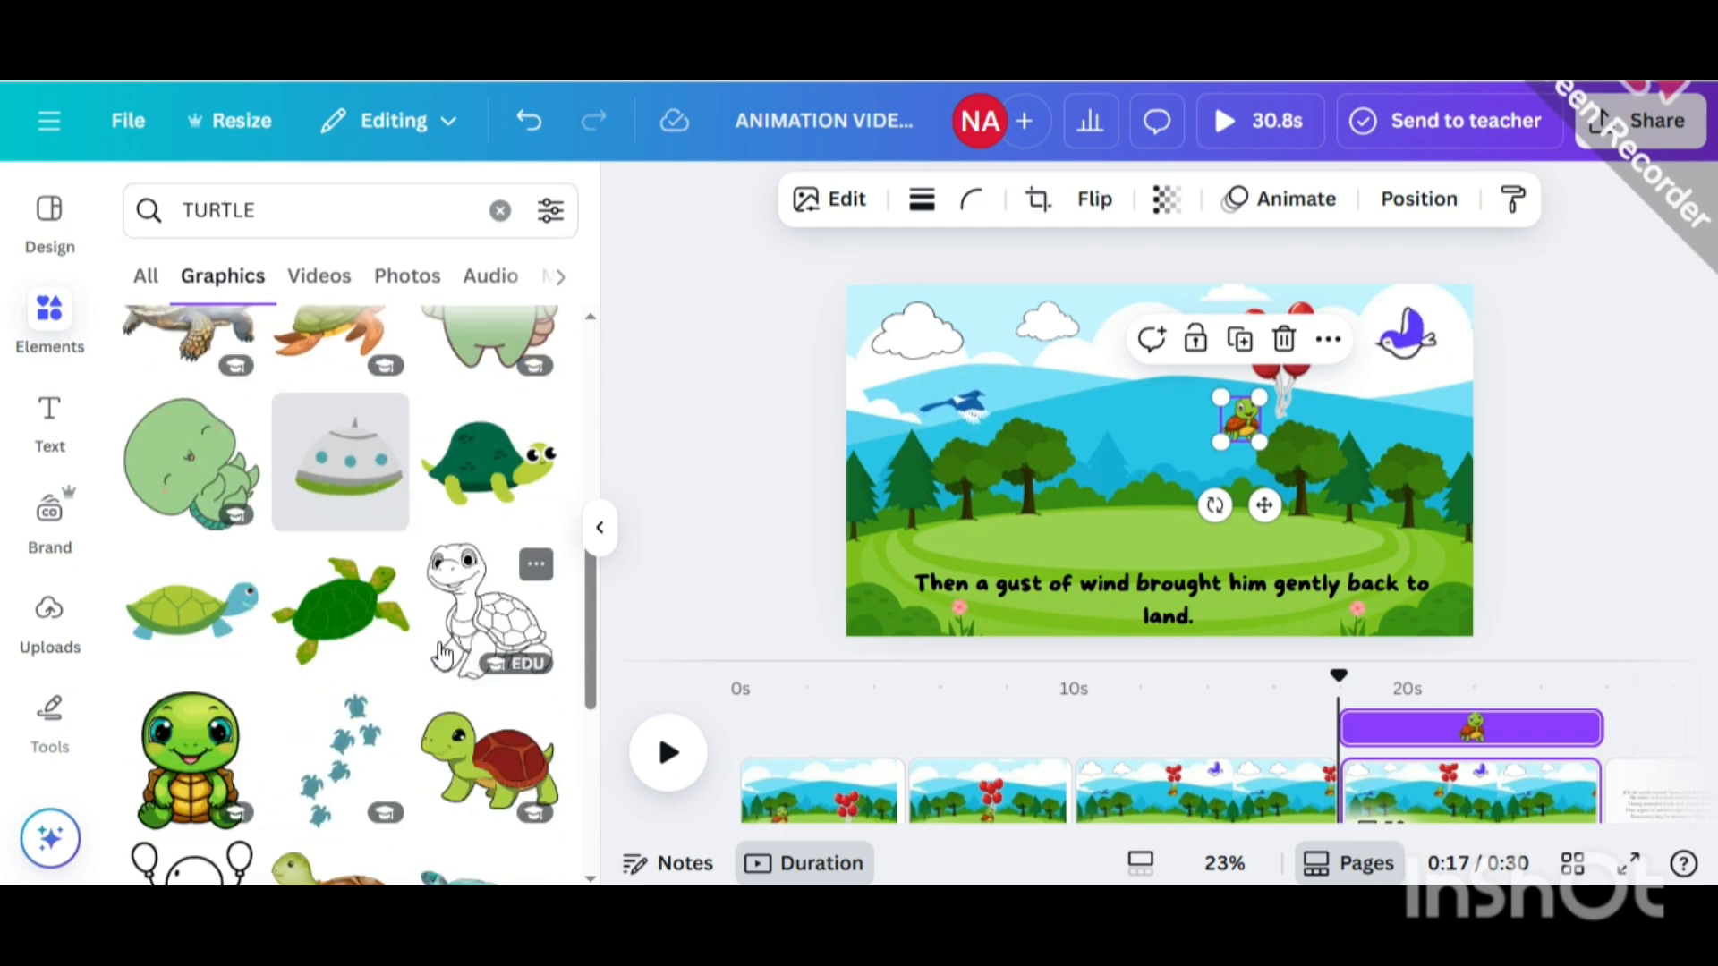
pyautogui.scroll(-5, 441, 655)
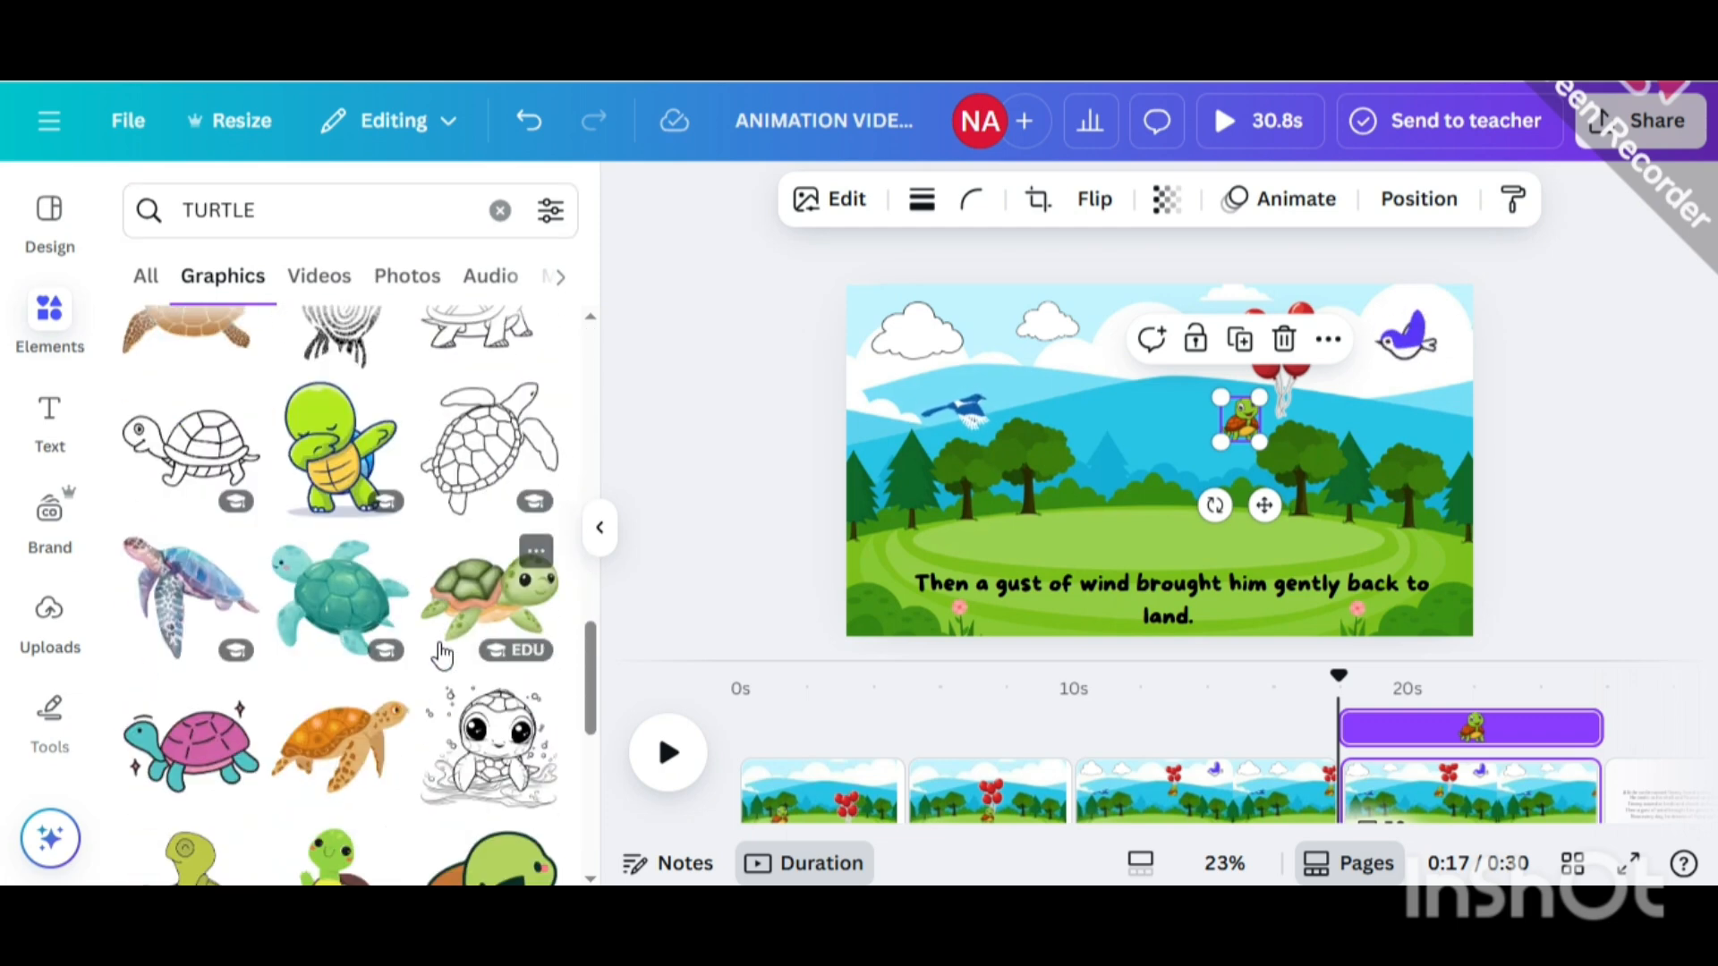
pyautogui.scroll(-5, 441, 655)
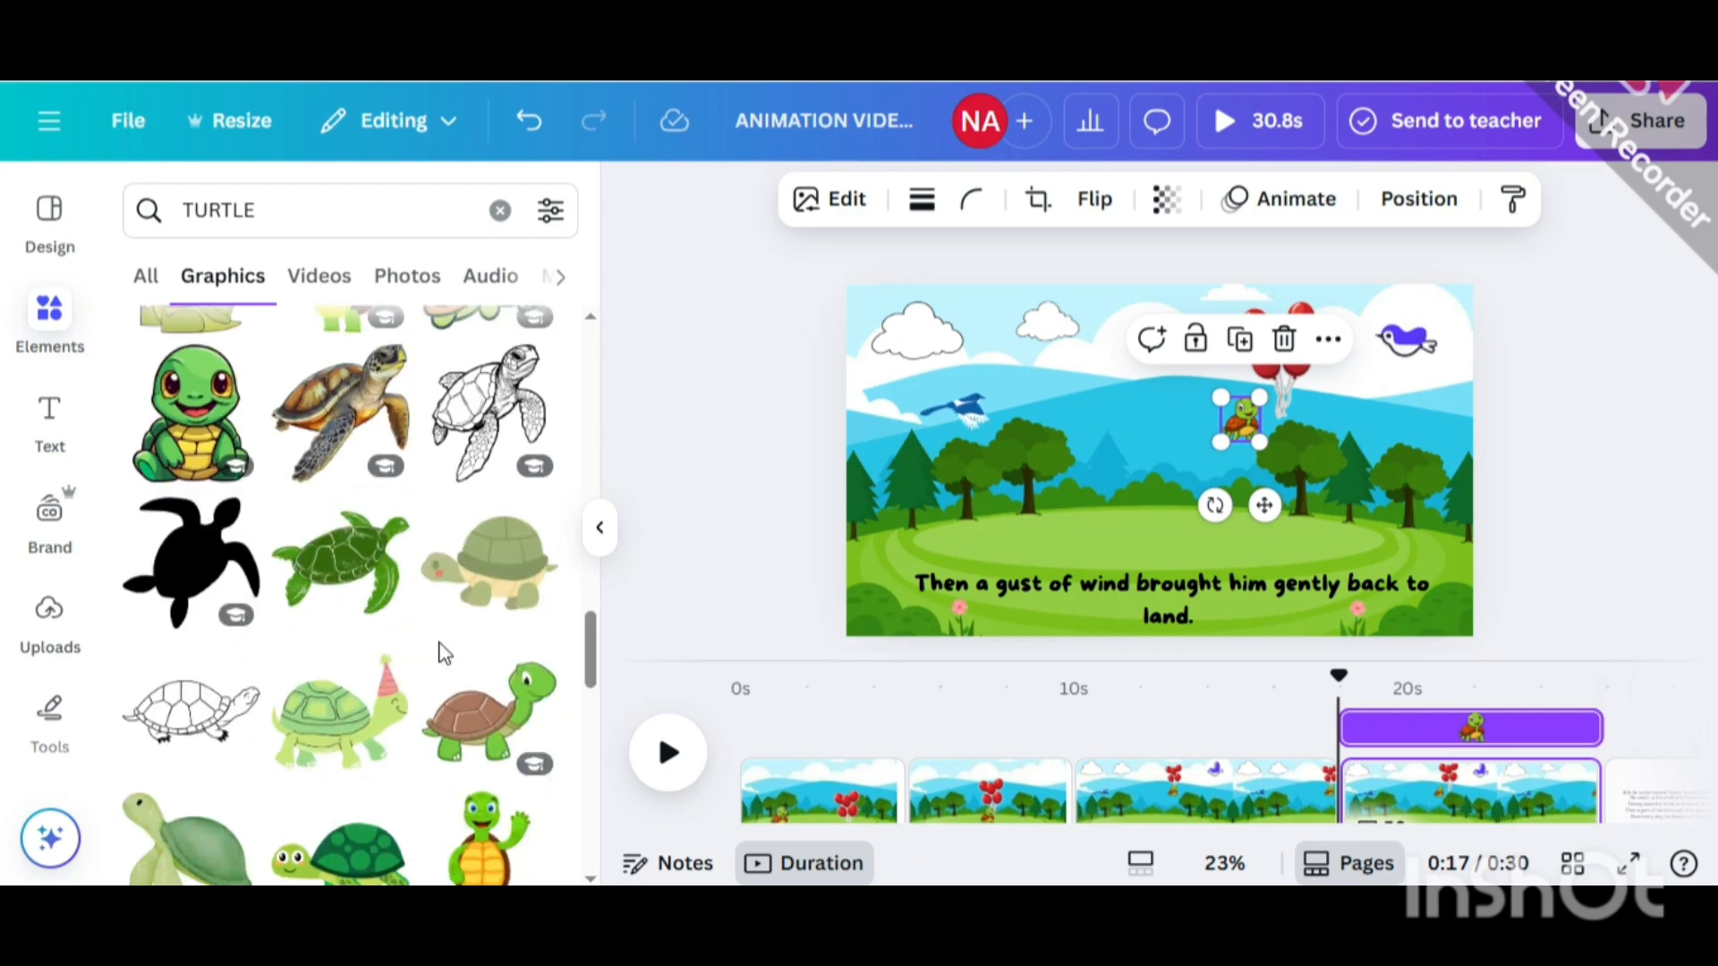
pyautogui.scroll(-1, 441, 654)
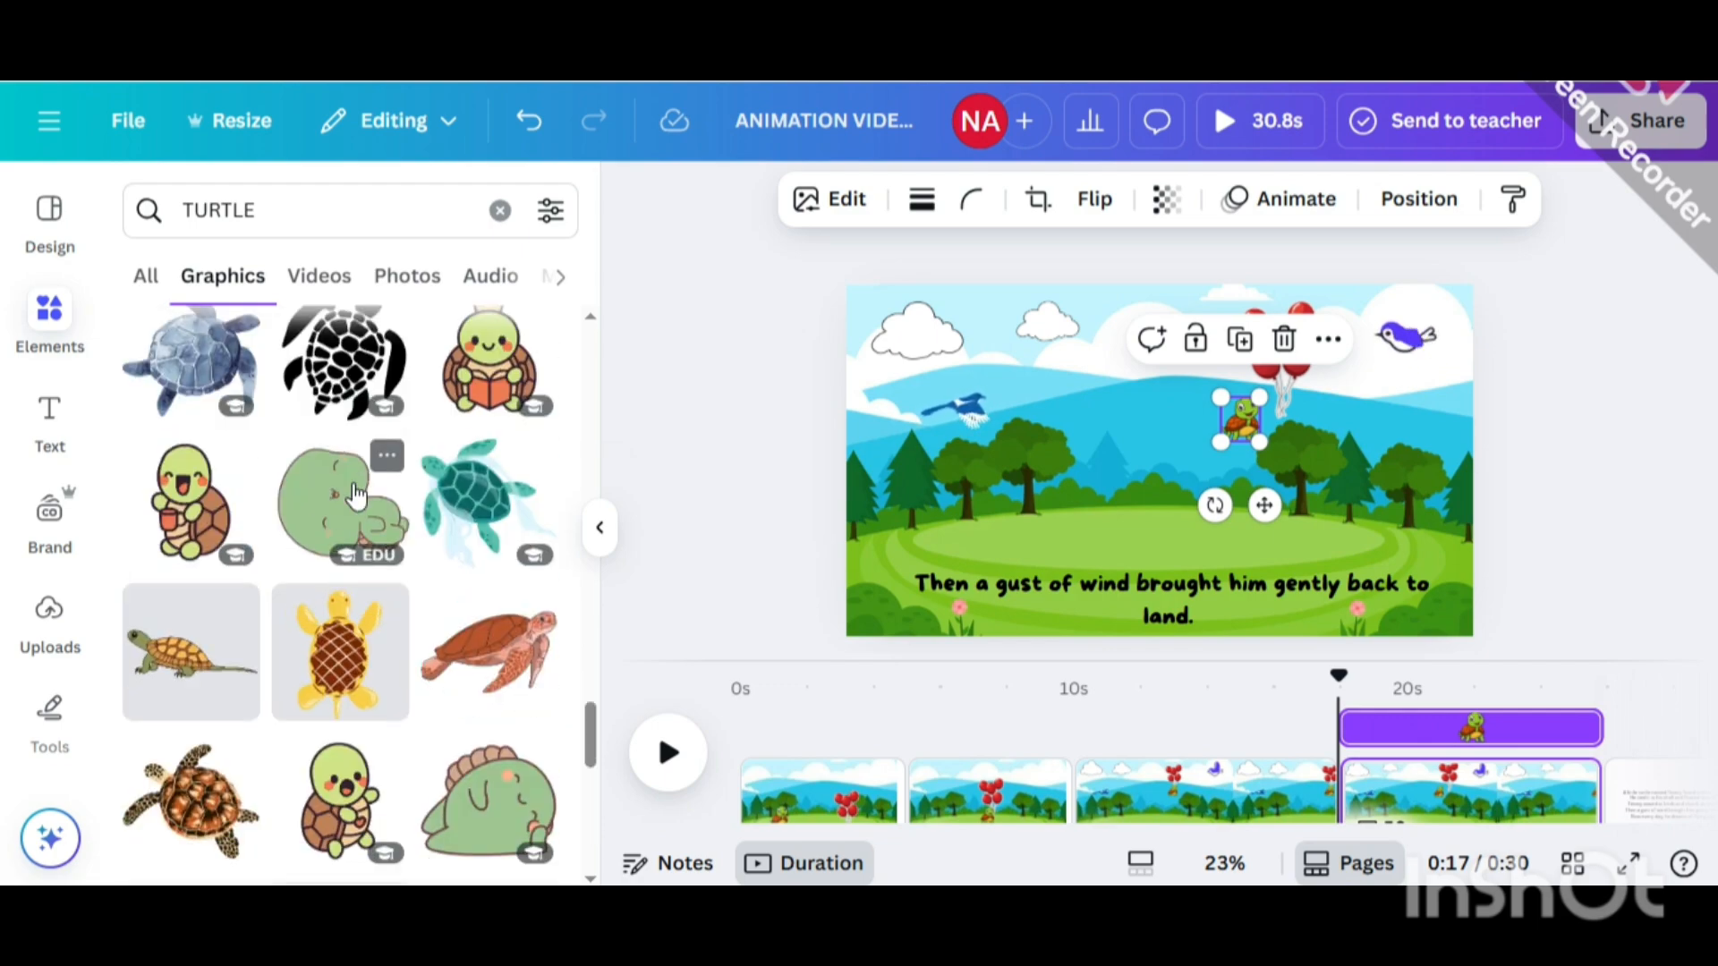
pyautogui.scroll(-5, 356, 494)
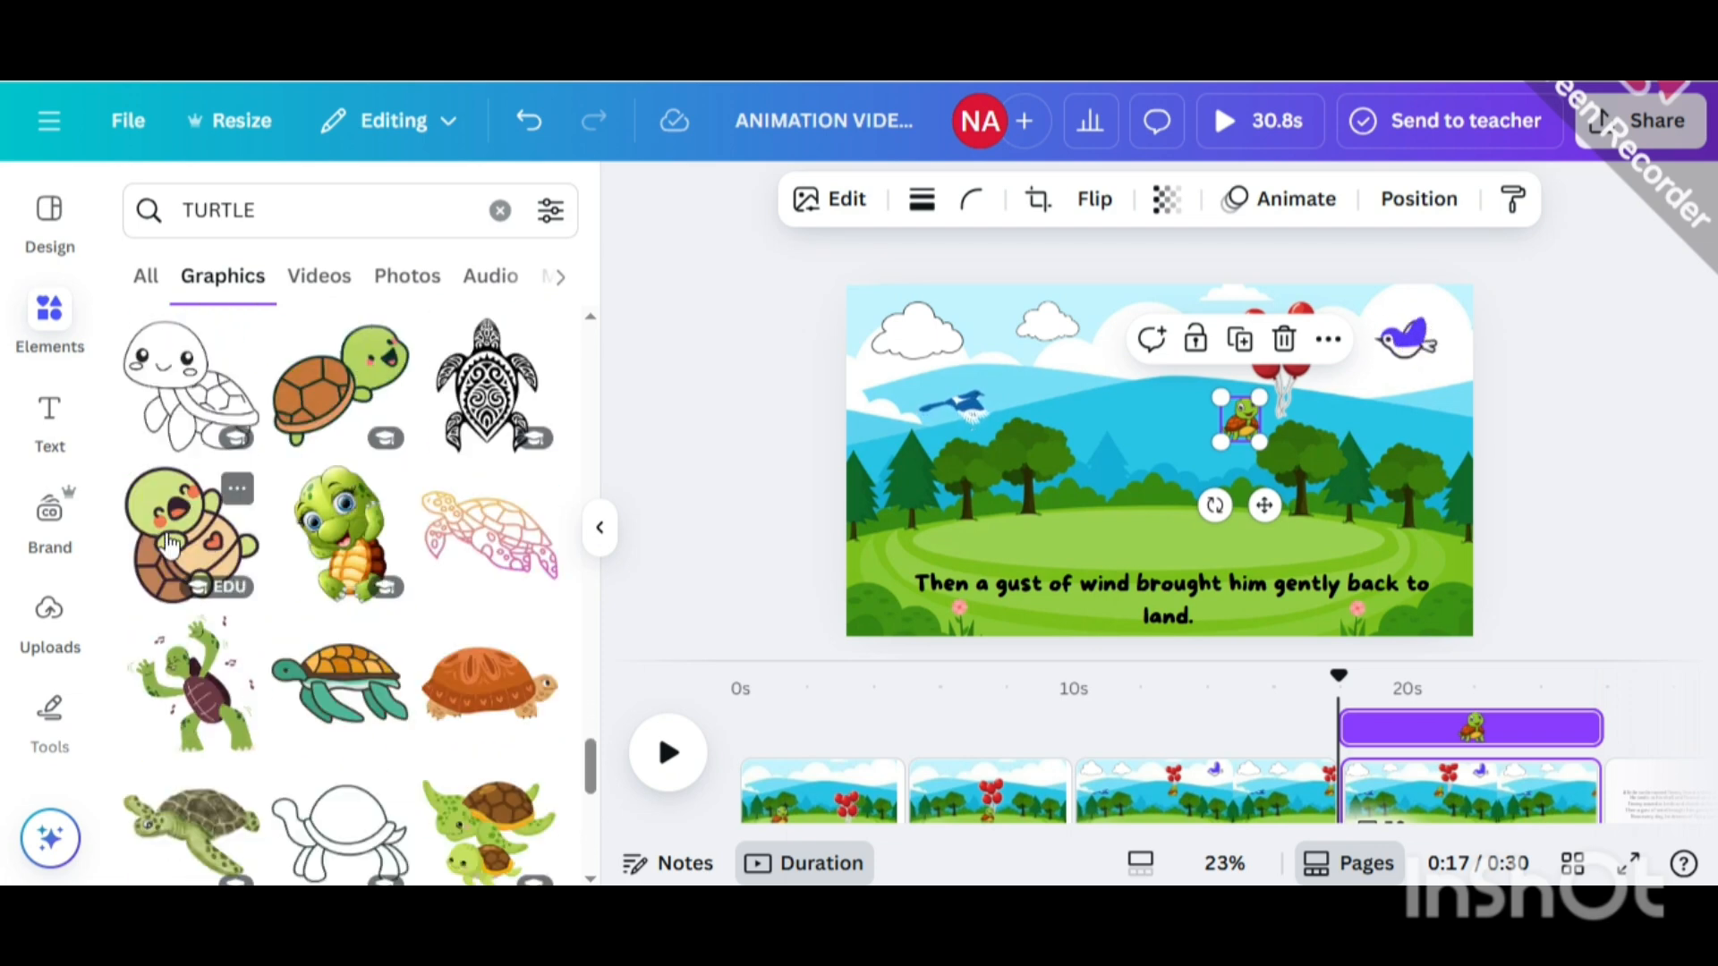
pyautogui.click(170, 542)
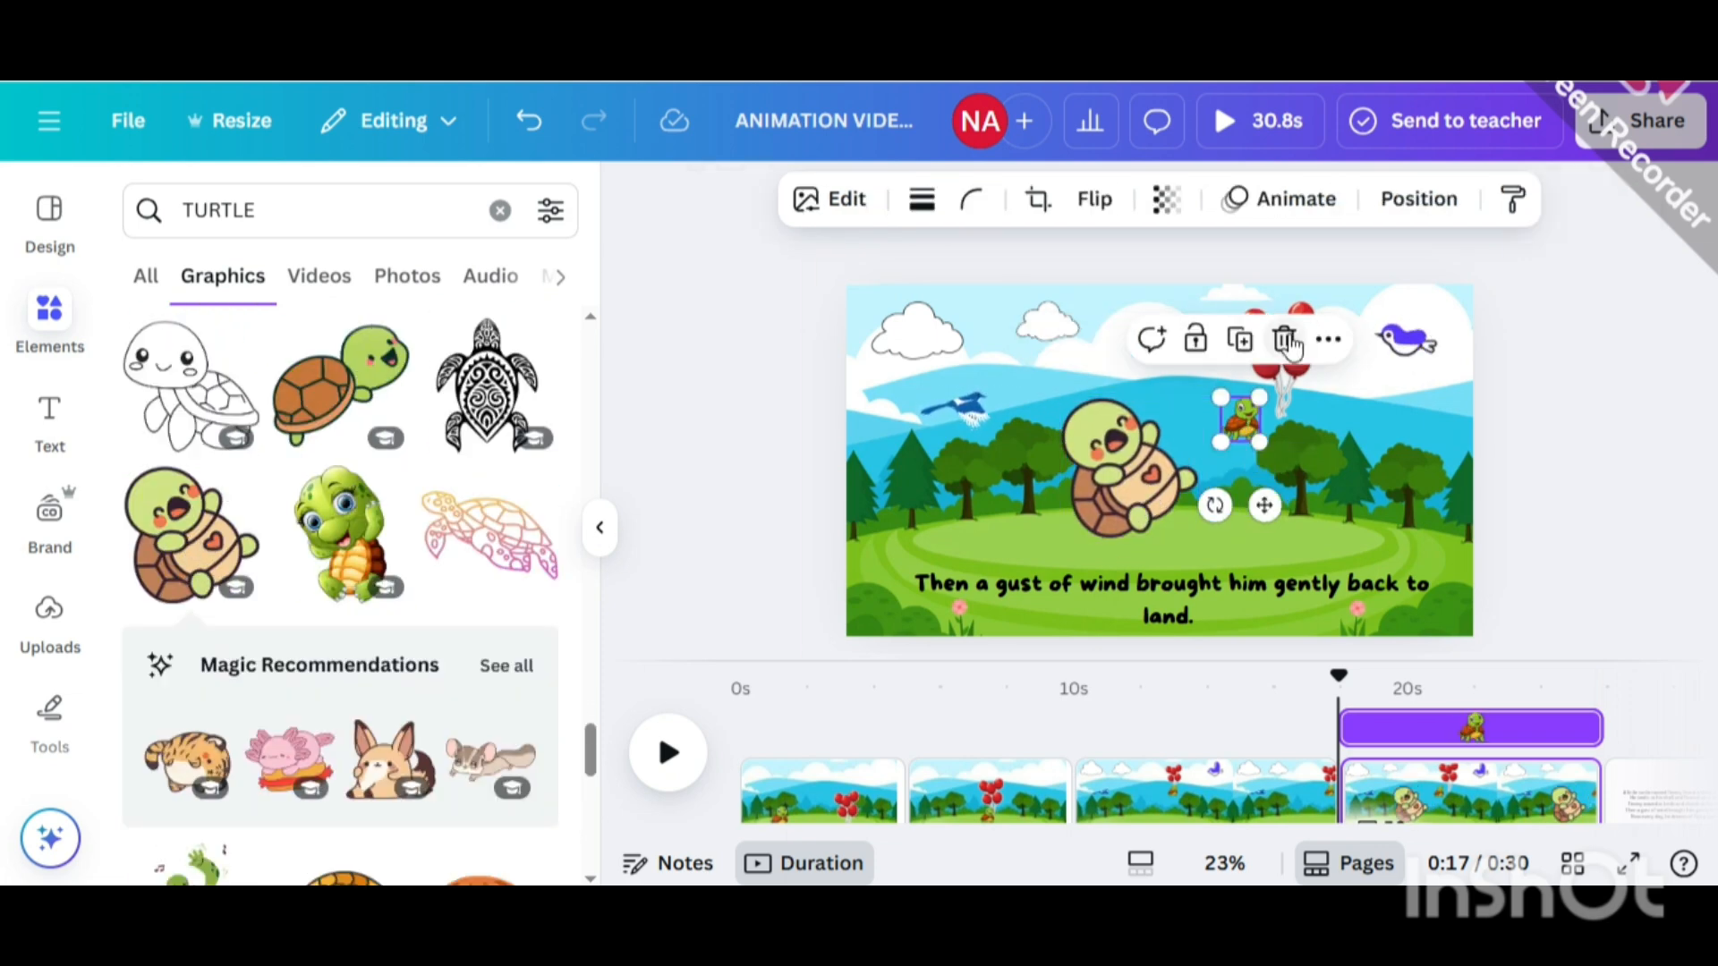
# Delete the old turtle on the fourth page, then shrink the laughing turtle and place it just below and beside the balloons.
pyautogui.click(1286, 342)
pyautogui.click(599, 528)
pyautogui.click(897, 473)
pyautogui.moveTo(946, 399); pyautogui.dragTo(994, 419)
pyautogui.moveTo(1038, 412); pyautogui.dragTo(1051, 411)
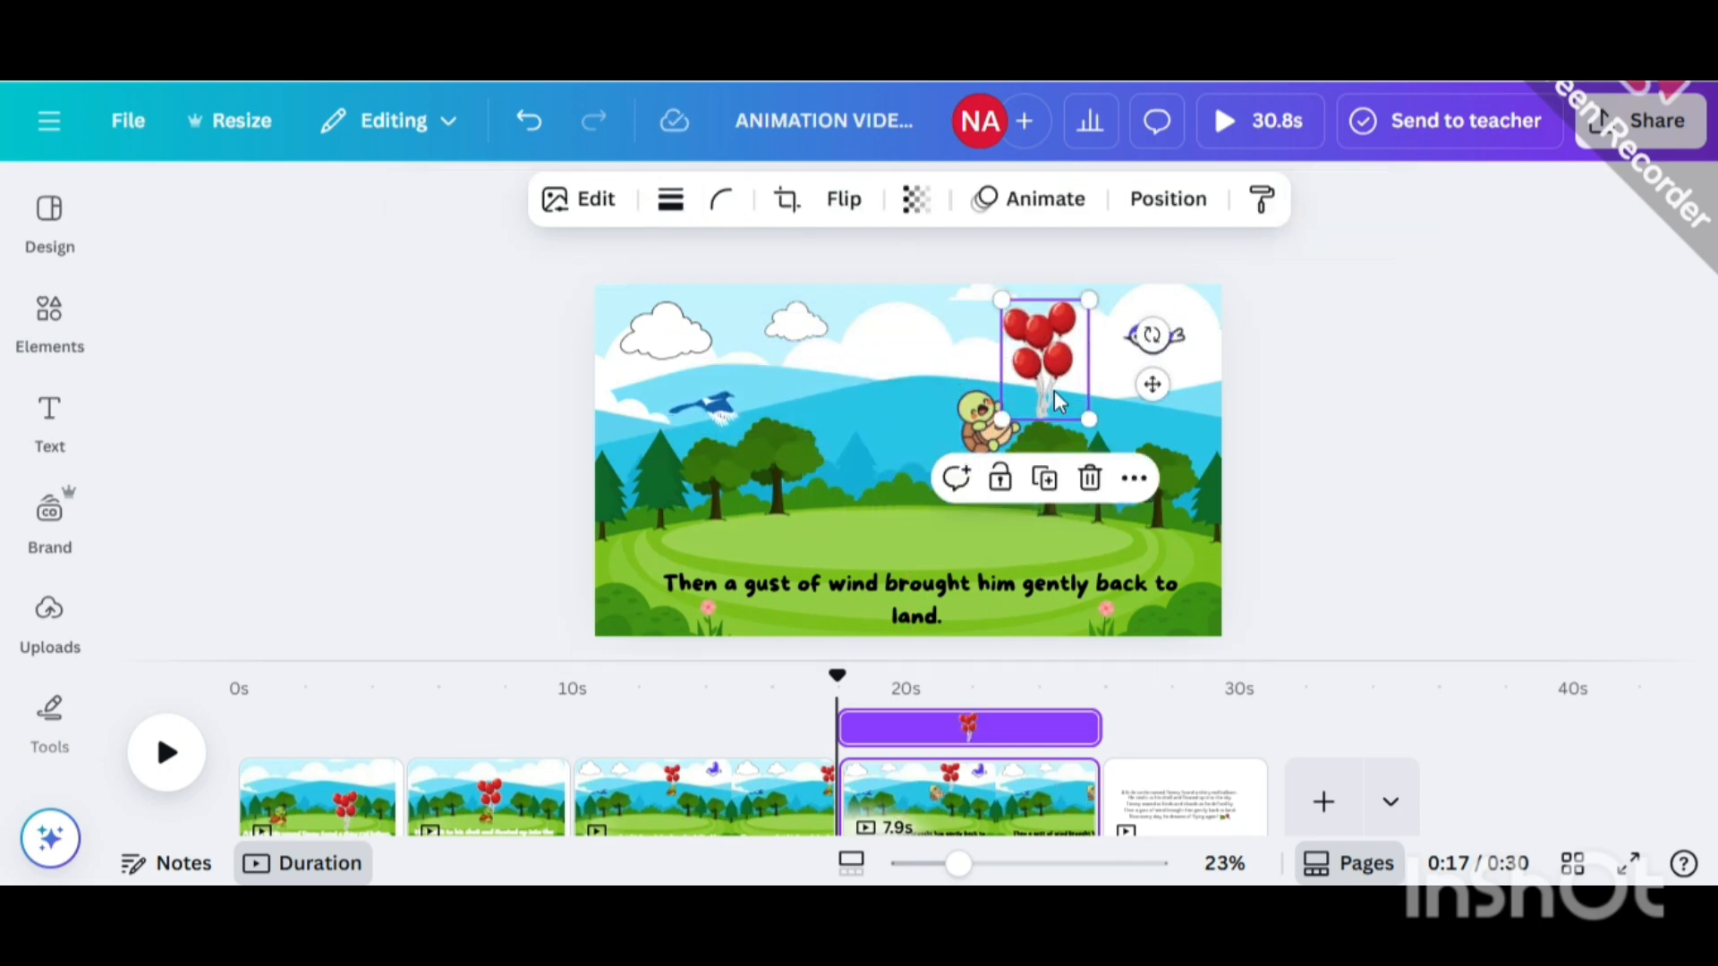
# Create a custom animation path that floats the fourth page's balloons upward, using the Steady movement style.
pyautogui.click(715, 409)
pyautogui.click(1047, 398)
pyautogui.click(1037, 198)
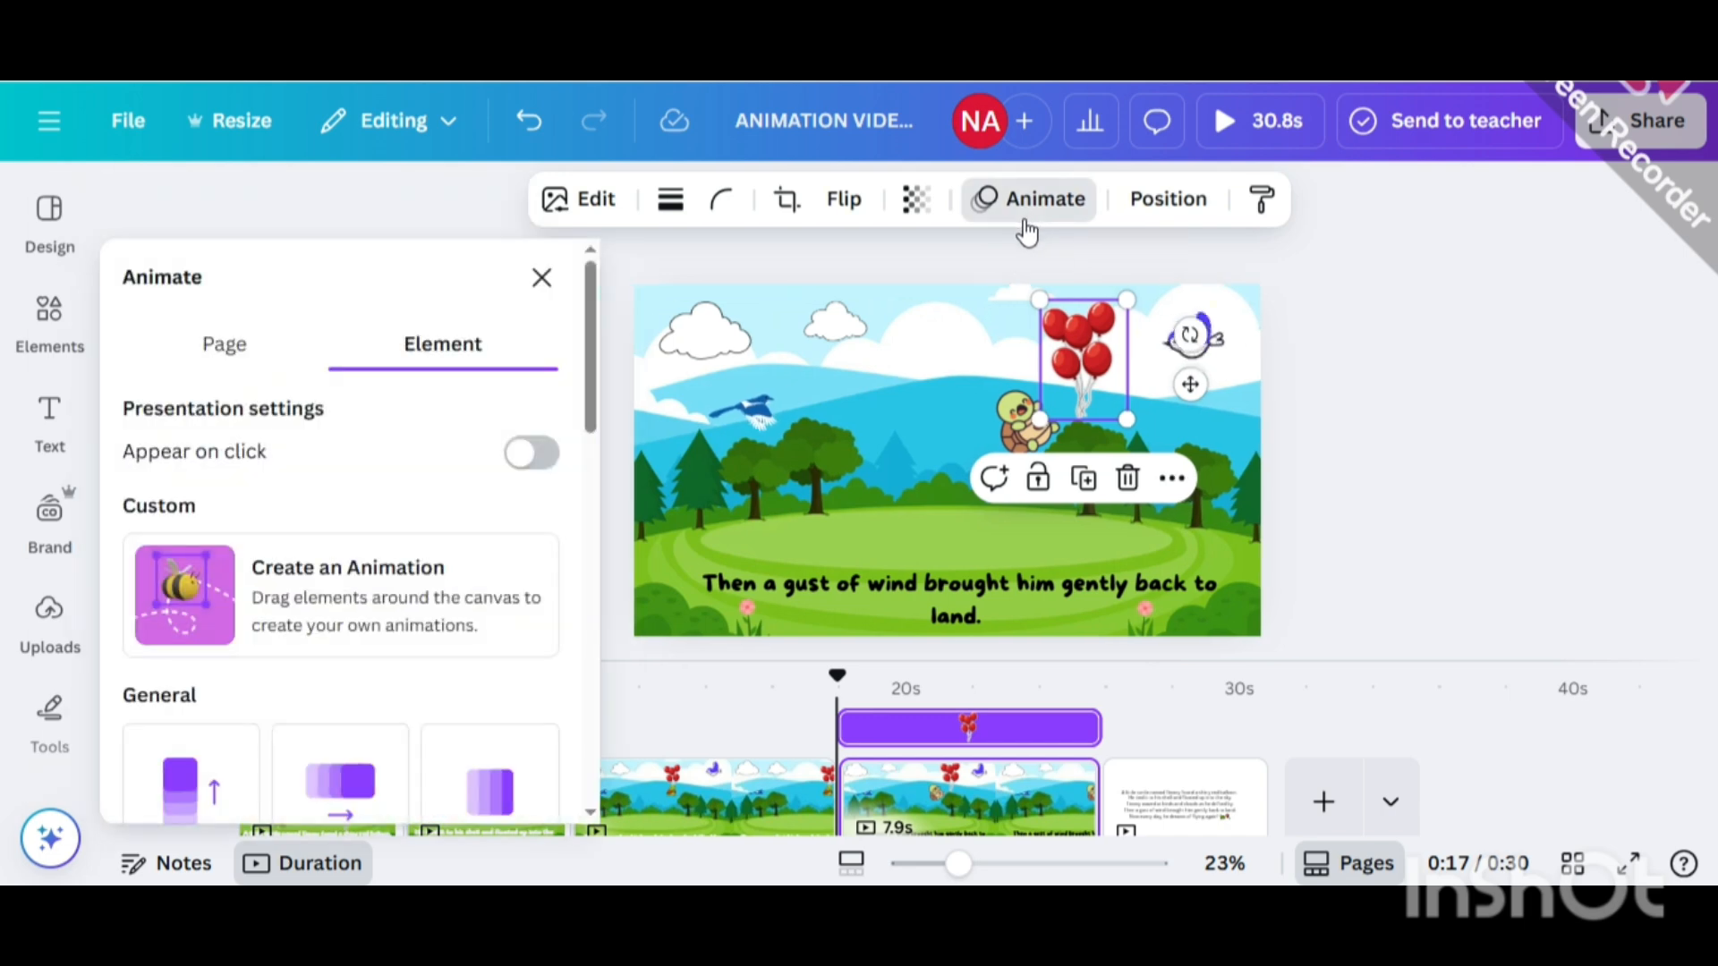
pyautogui.click(269, 586)
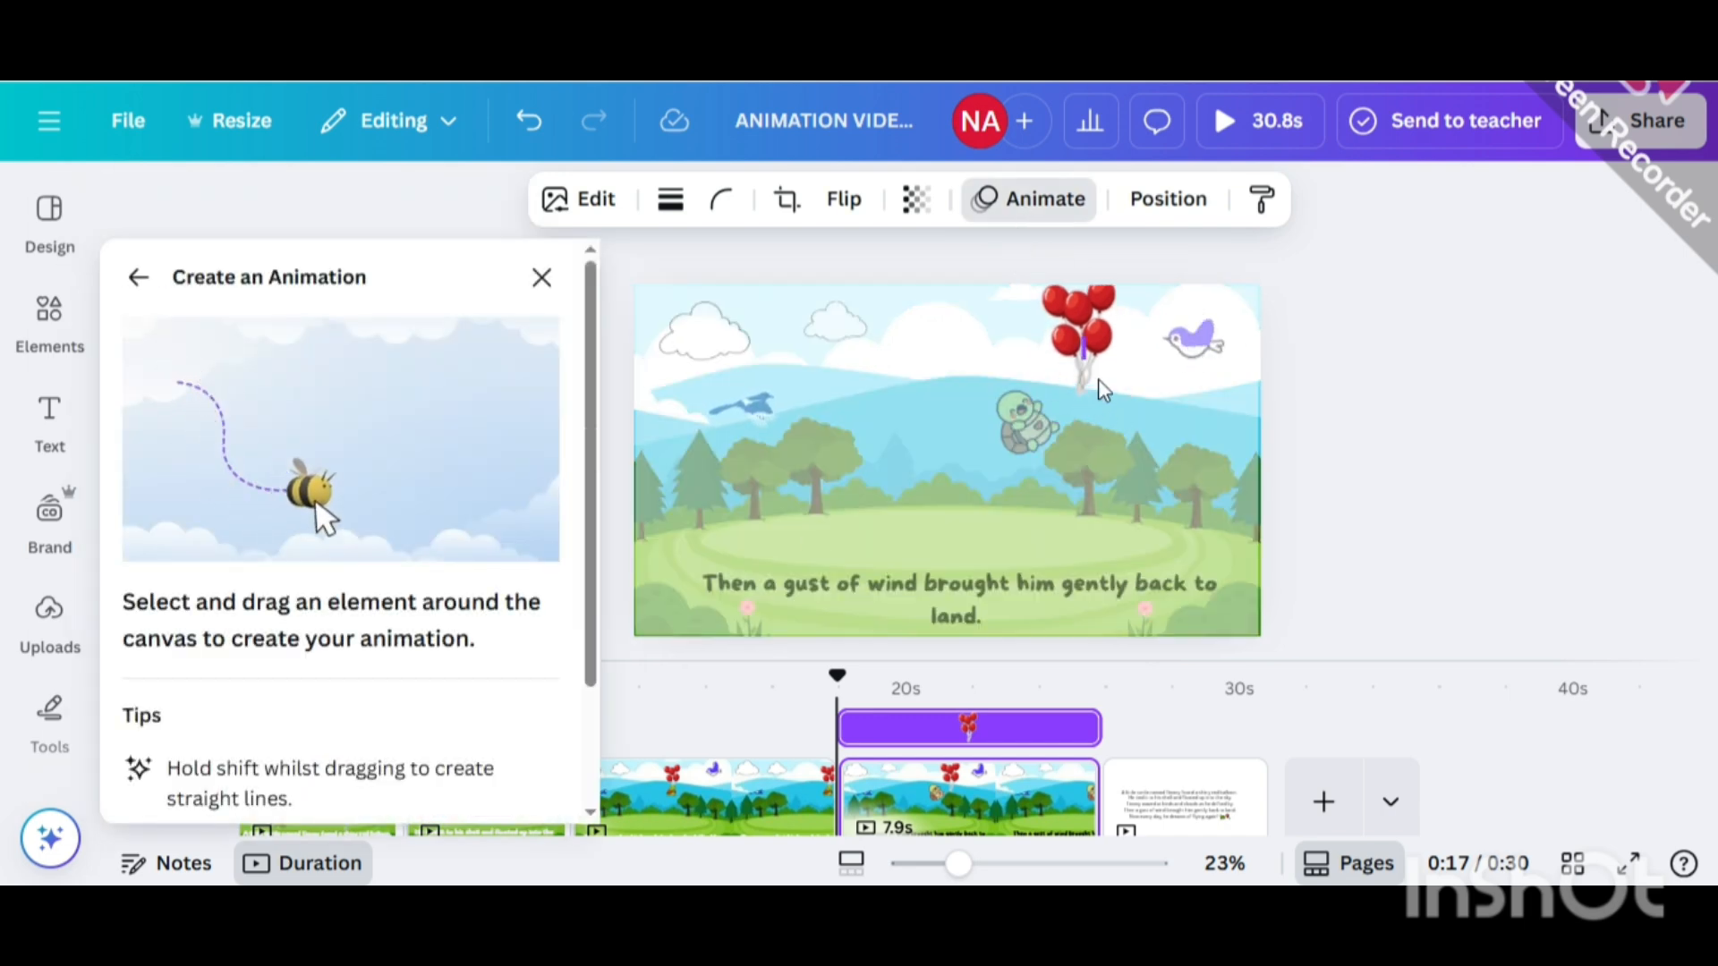
pyautogui.moveTo(1110, 335); pyautogui.dragTo(1114, 445)
pyautogui.moveTo(429, 560); pyautogui.dragTo(295, 555)
pyautogui.click(430, 386)
pyautogui.click(170, 572)
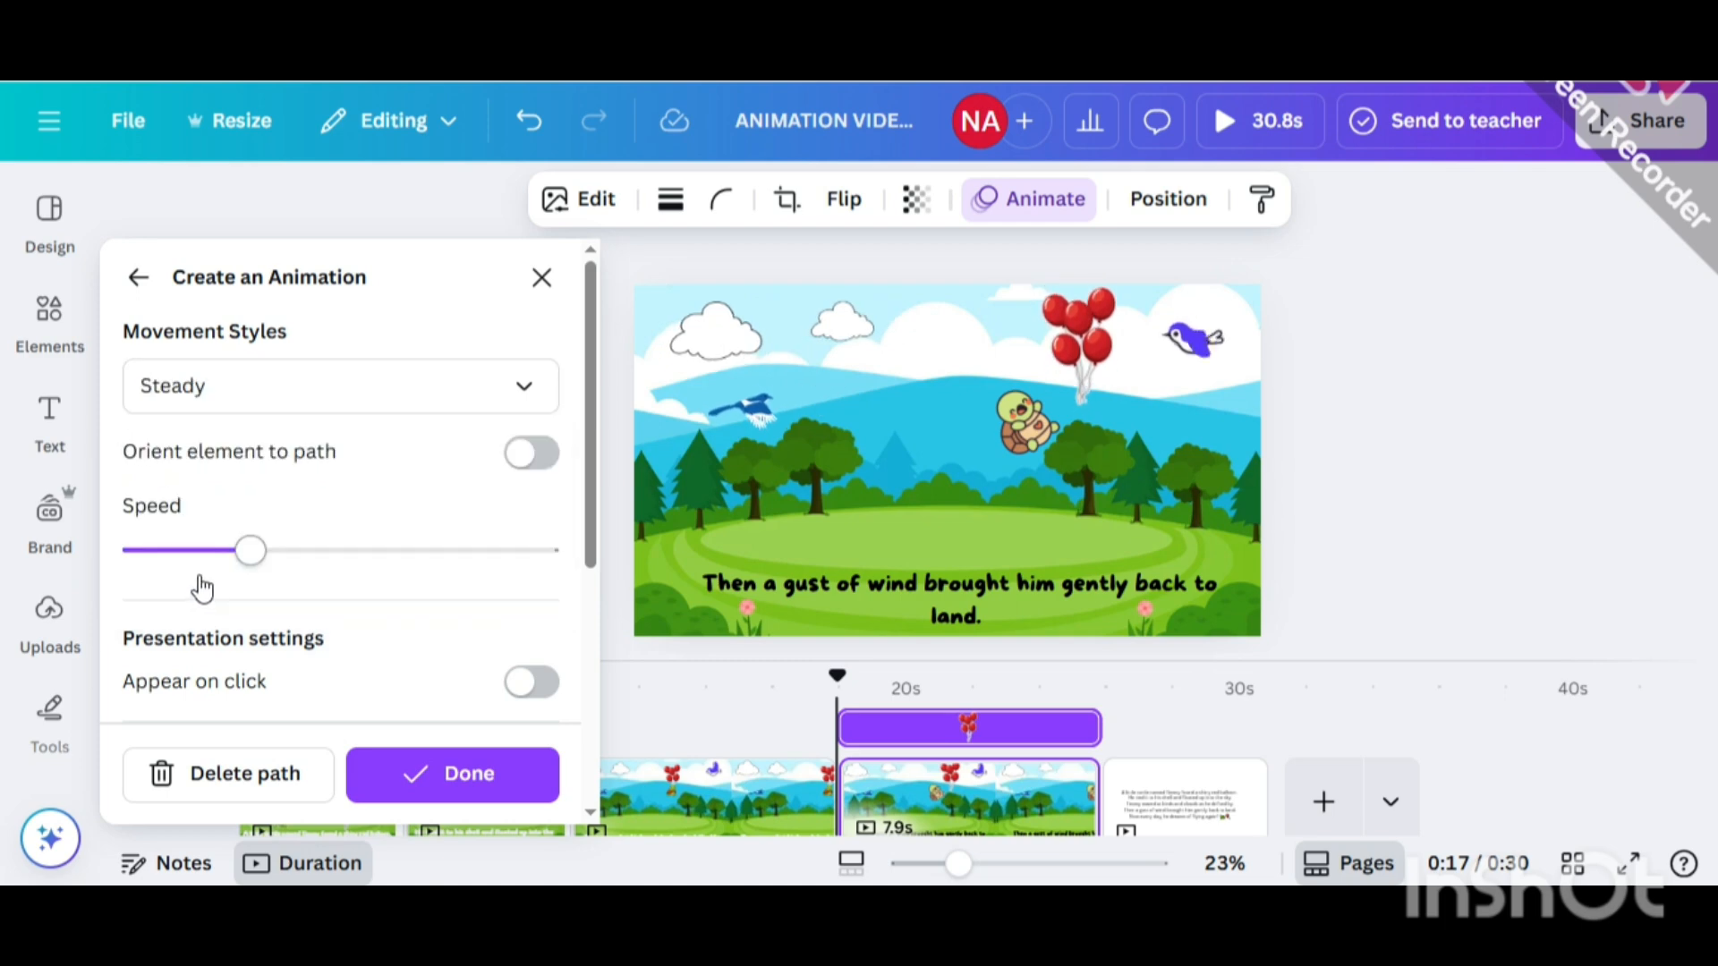
# Create a custom path moving the laughing turtle down to the grass, with the Steady movement style and a slightly faster speed.
pyautogui.click(1019, 428)
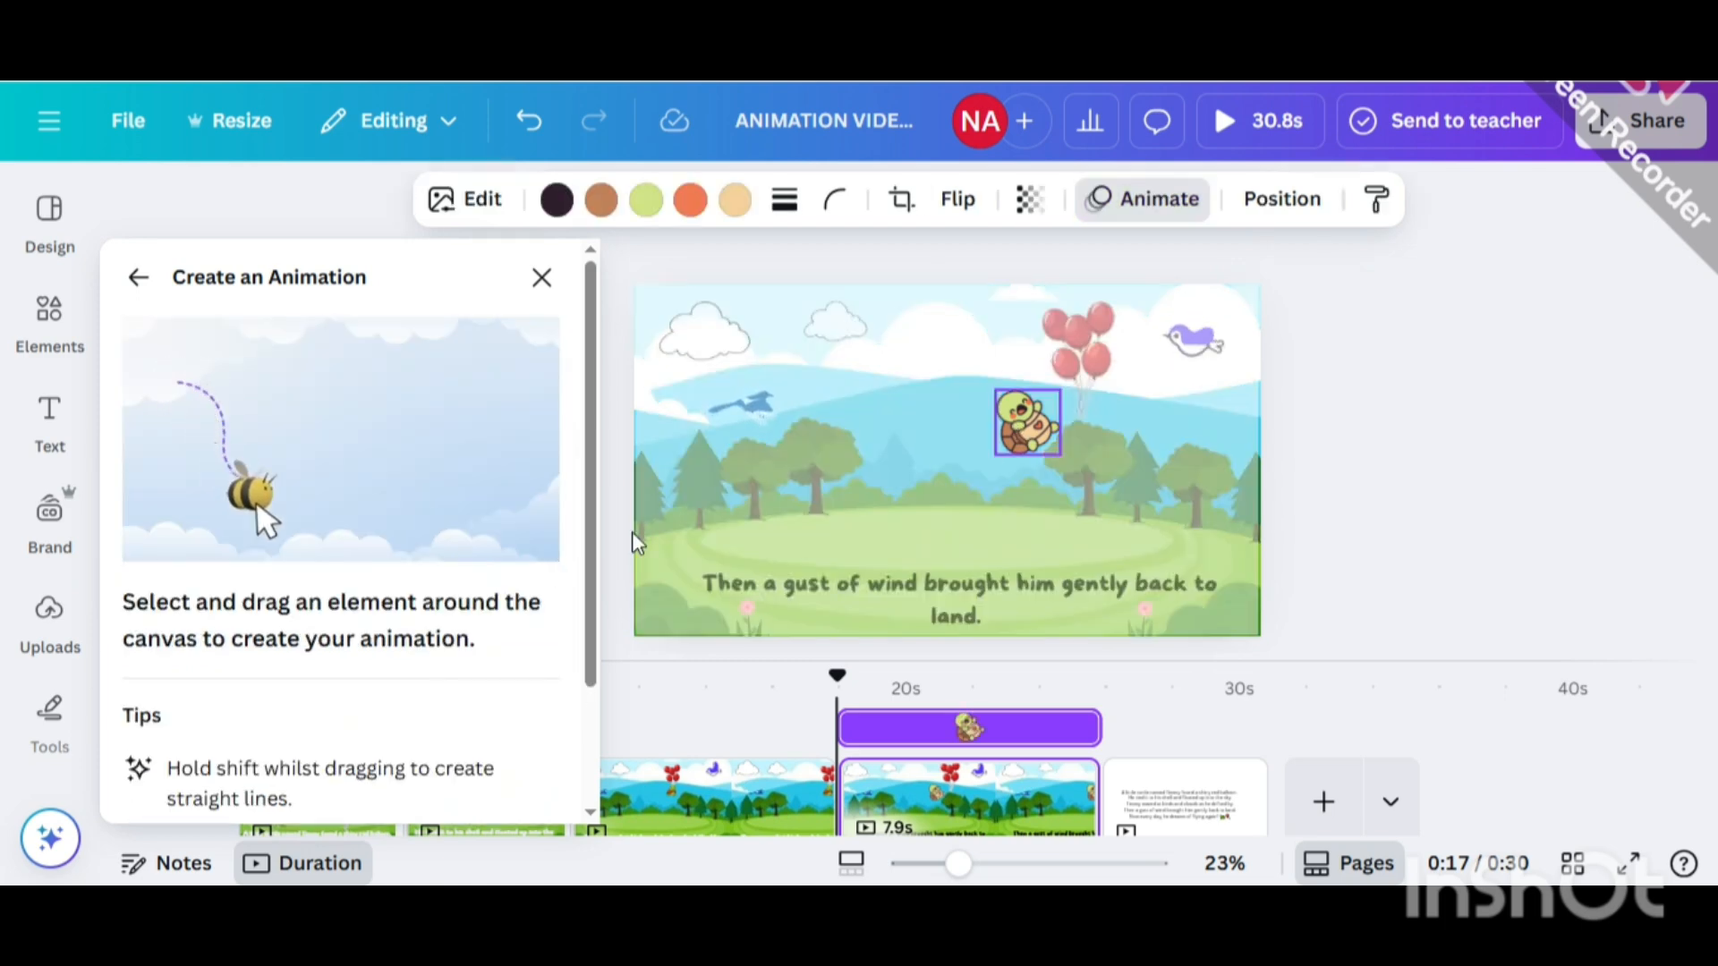
pyautogui.moveTo(1027, 434)
pyautogui.mouseDown()
pyautogui.moveTo(1043, 442)
pyautogui.moveTo(1040, 538)
pyautogui.mouseUp()
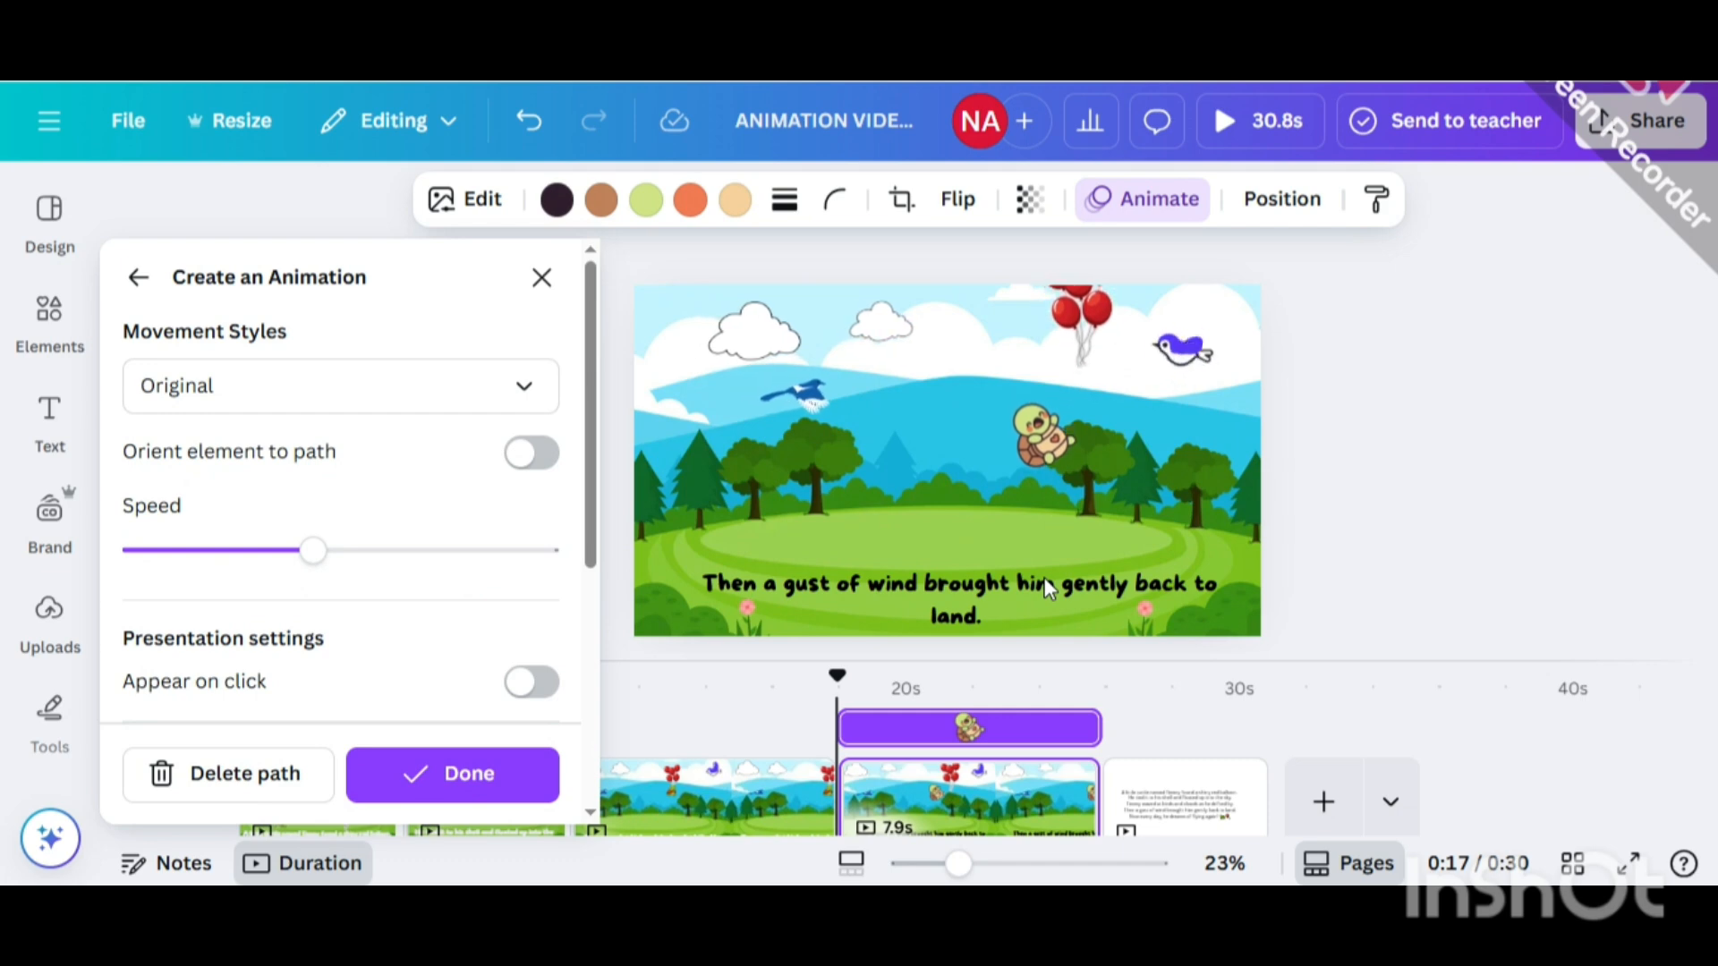
pyautogui.moveTo(312, 549); pyautogui.dragTo(138, 549)
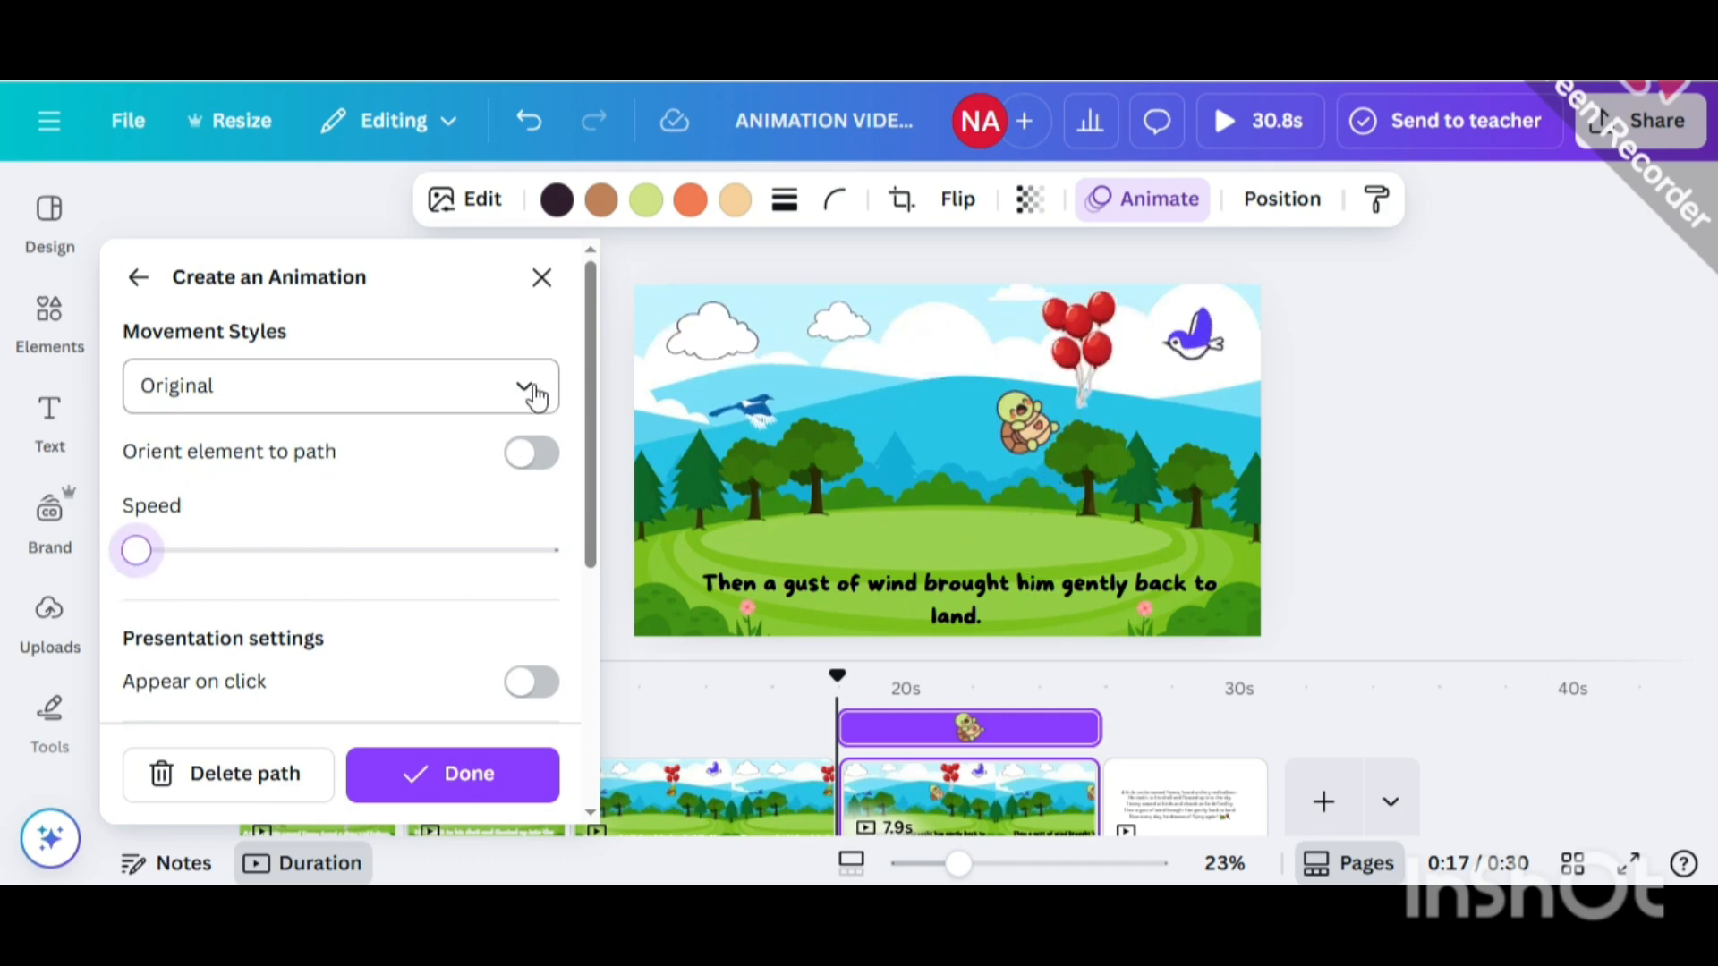
pyautogui.click(528, 387)
pyautogui.click(208, 577)
pyautogui.moveTo(252, 552); pyautogui.dragTo(299, 562)
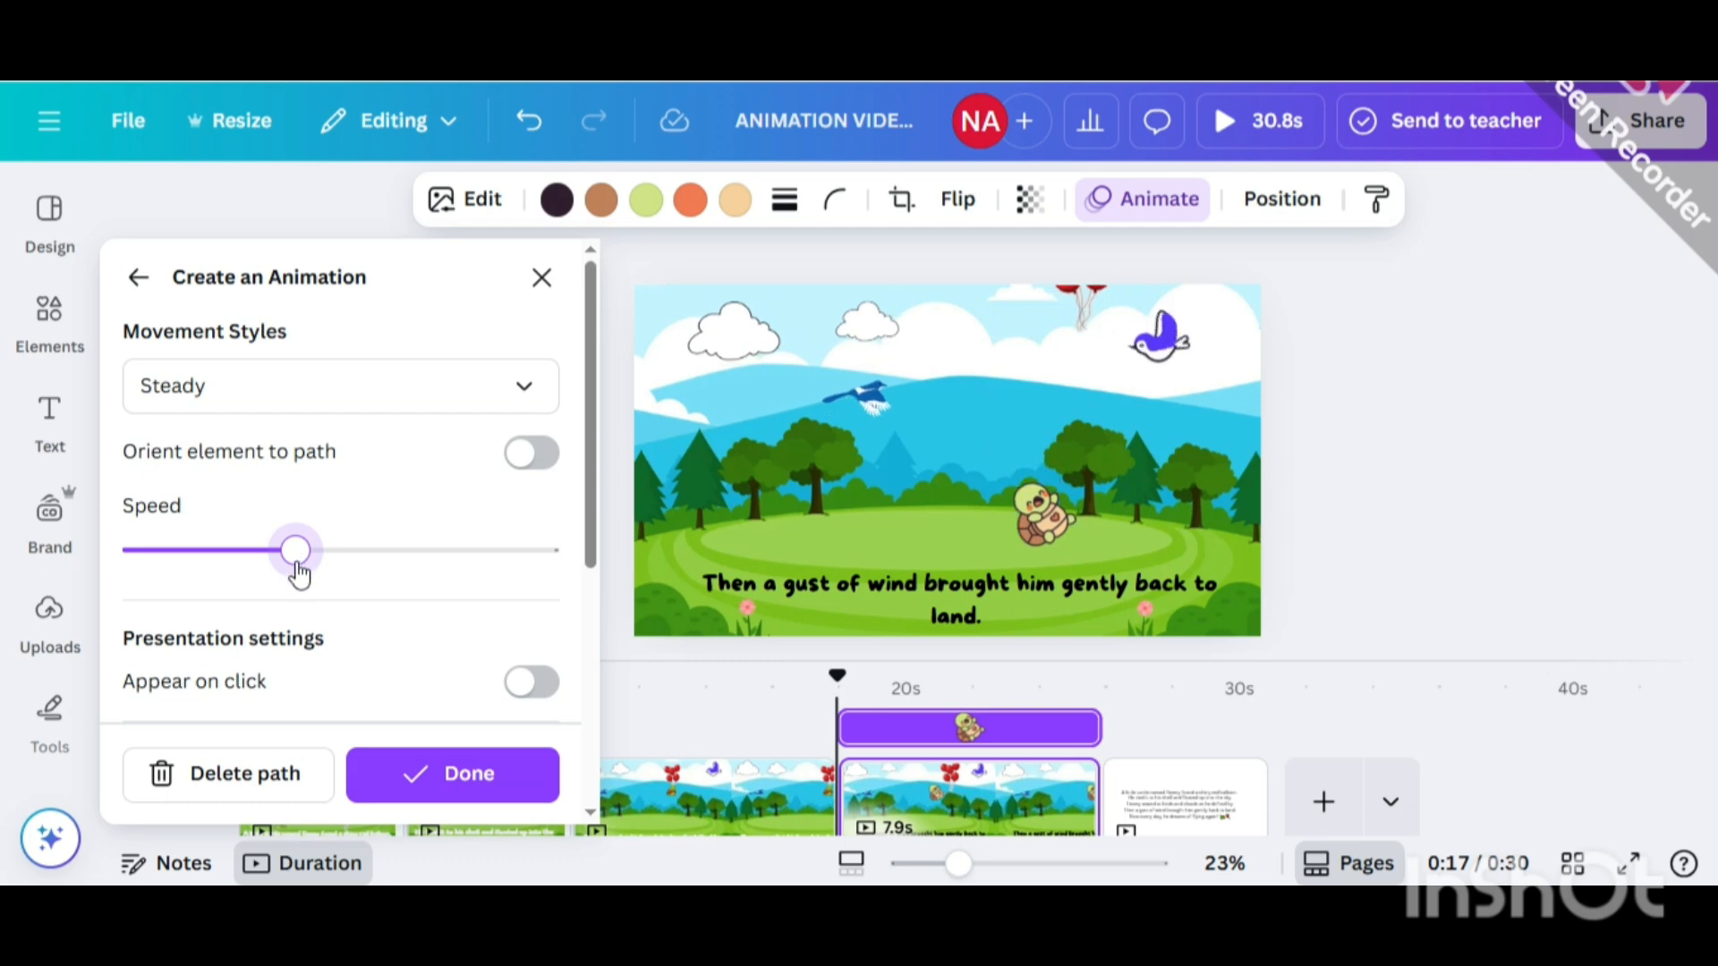
pyautogui.moveTo(320, 561); pyautogui.dragTo(368, 572)
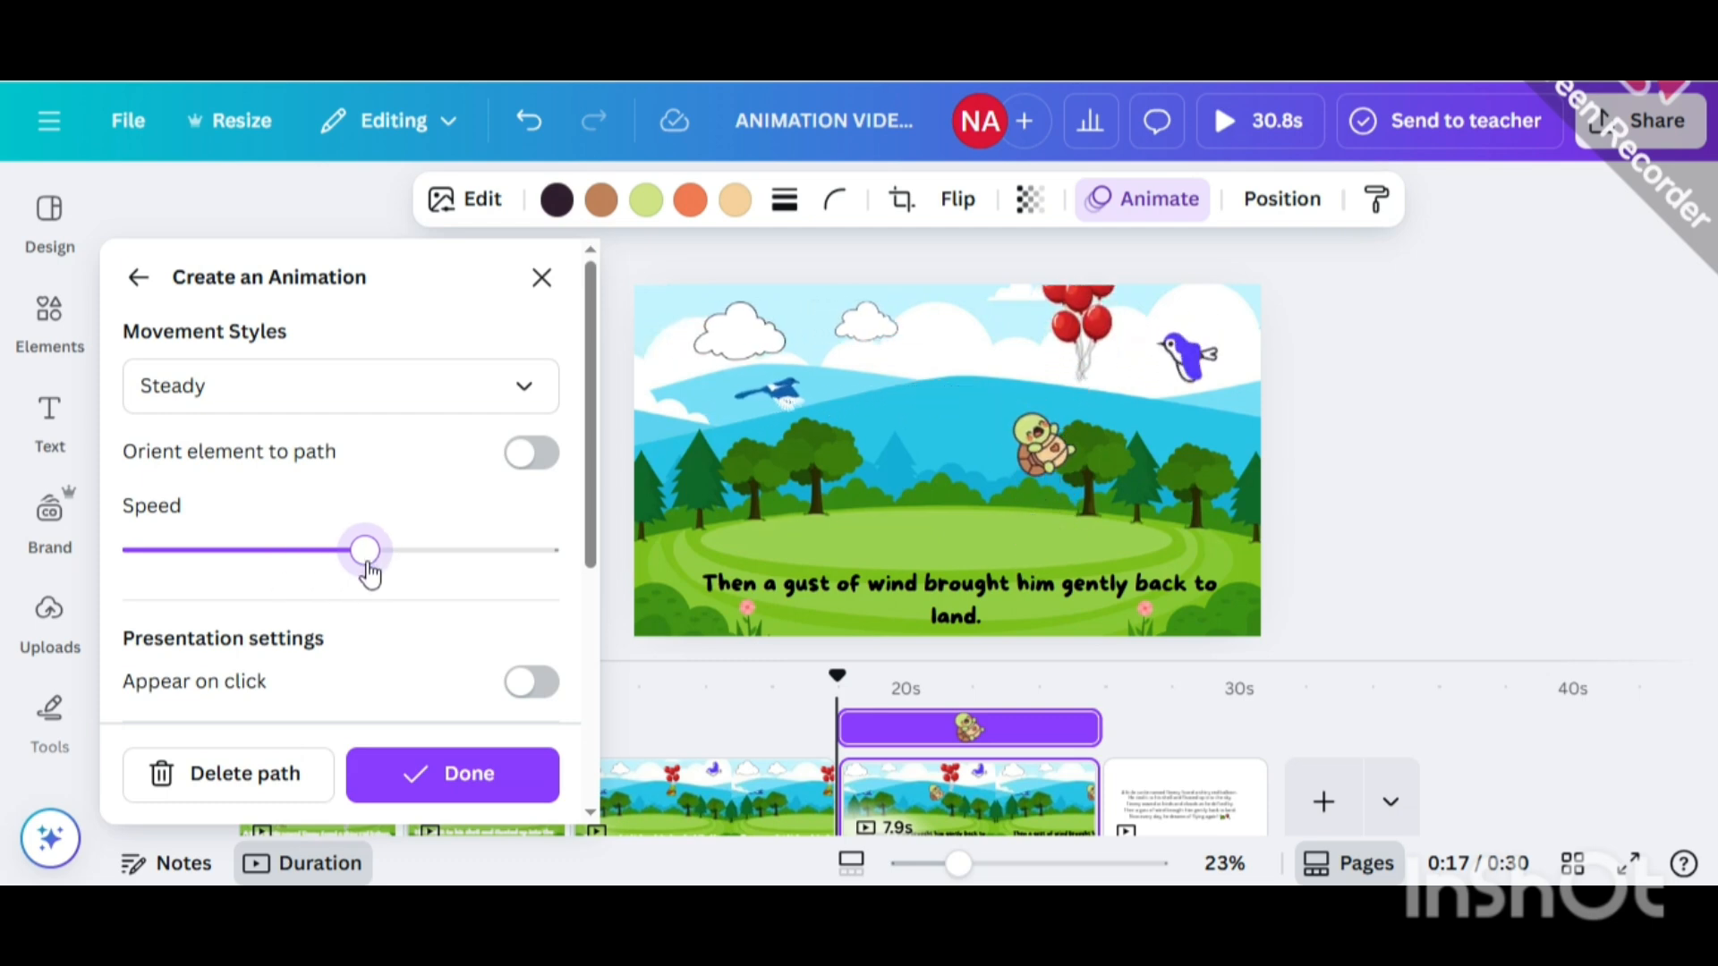
# Change the text color of the fourth page's caption to white.
pyautogui.click(1125, 629)
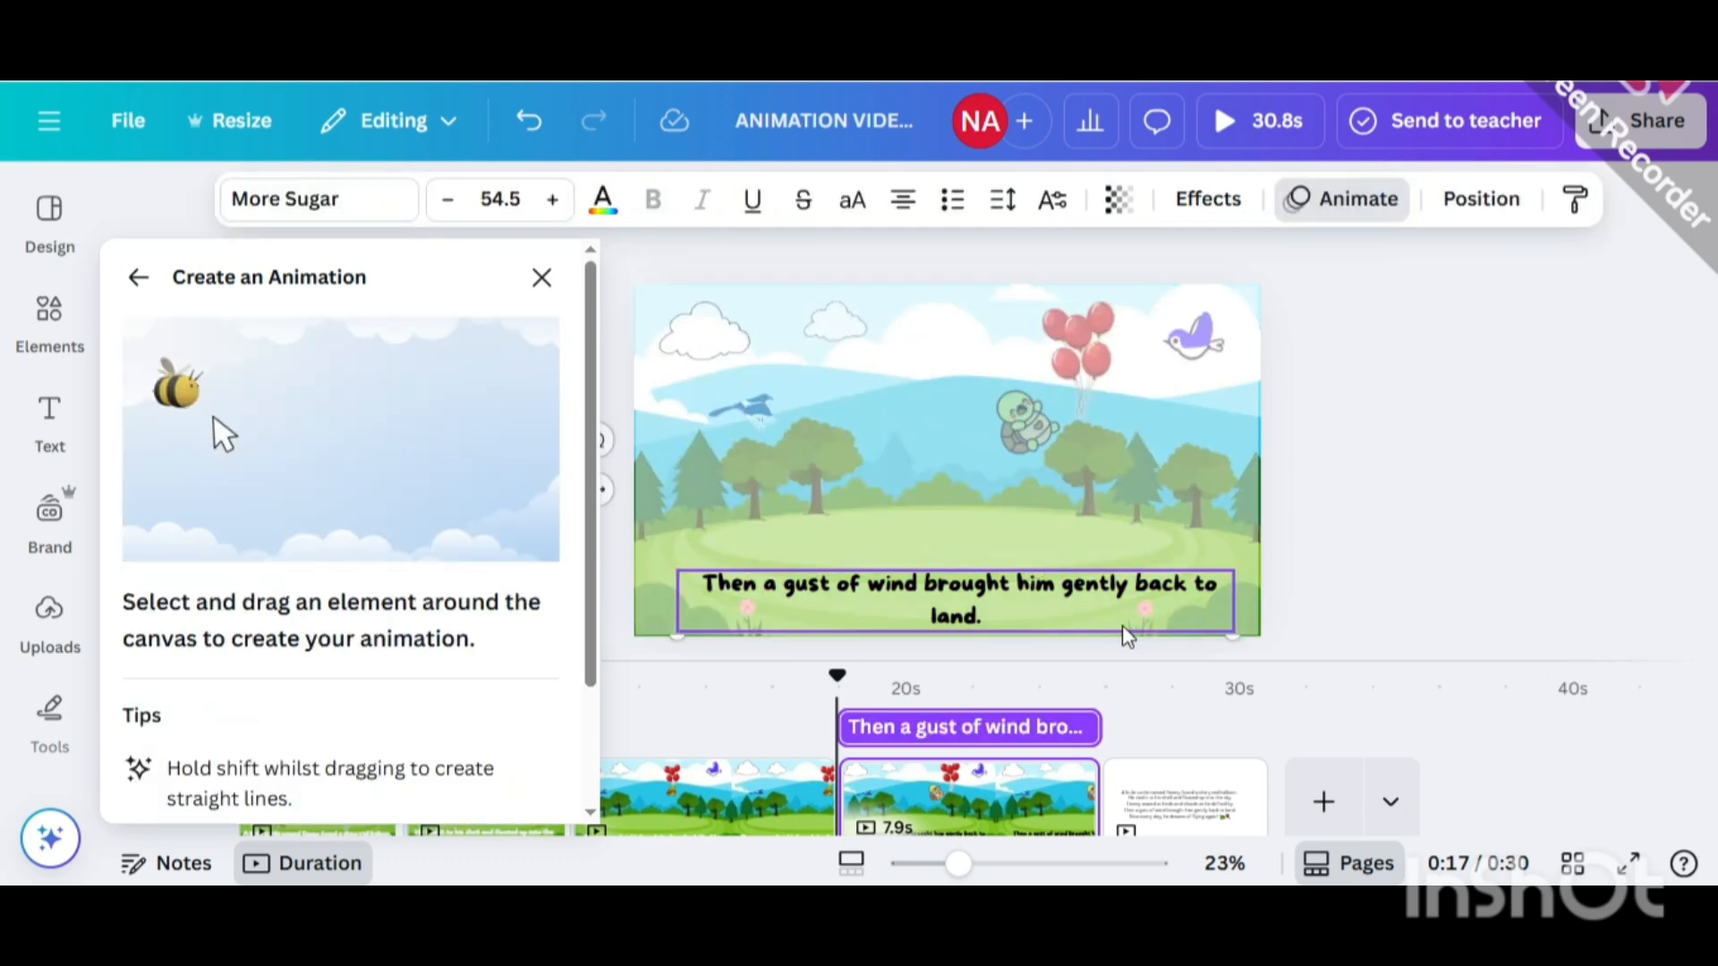
pyautogui.click(603, 199)
pyautogui.click(376, 560)
pyautogui.click(1248, 718)
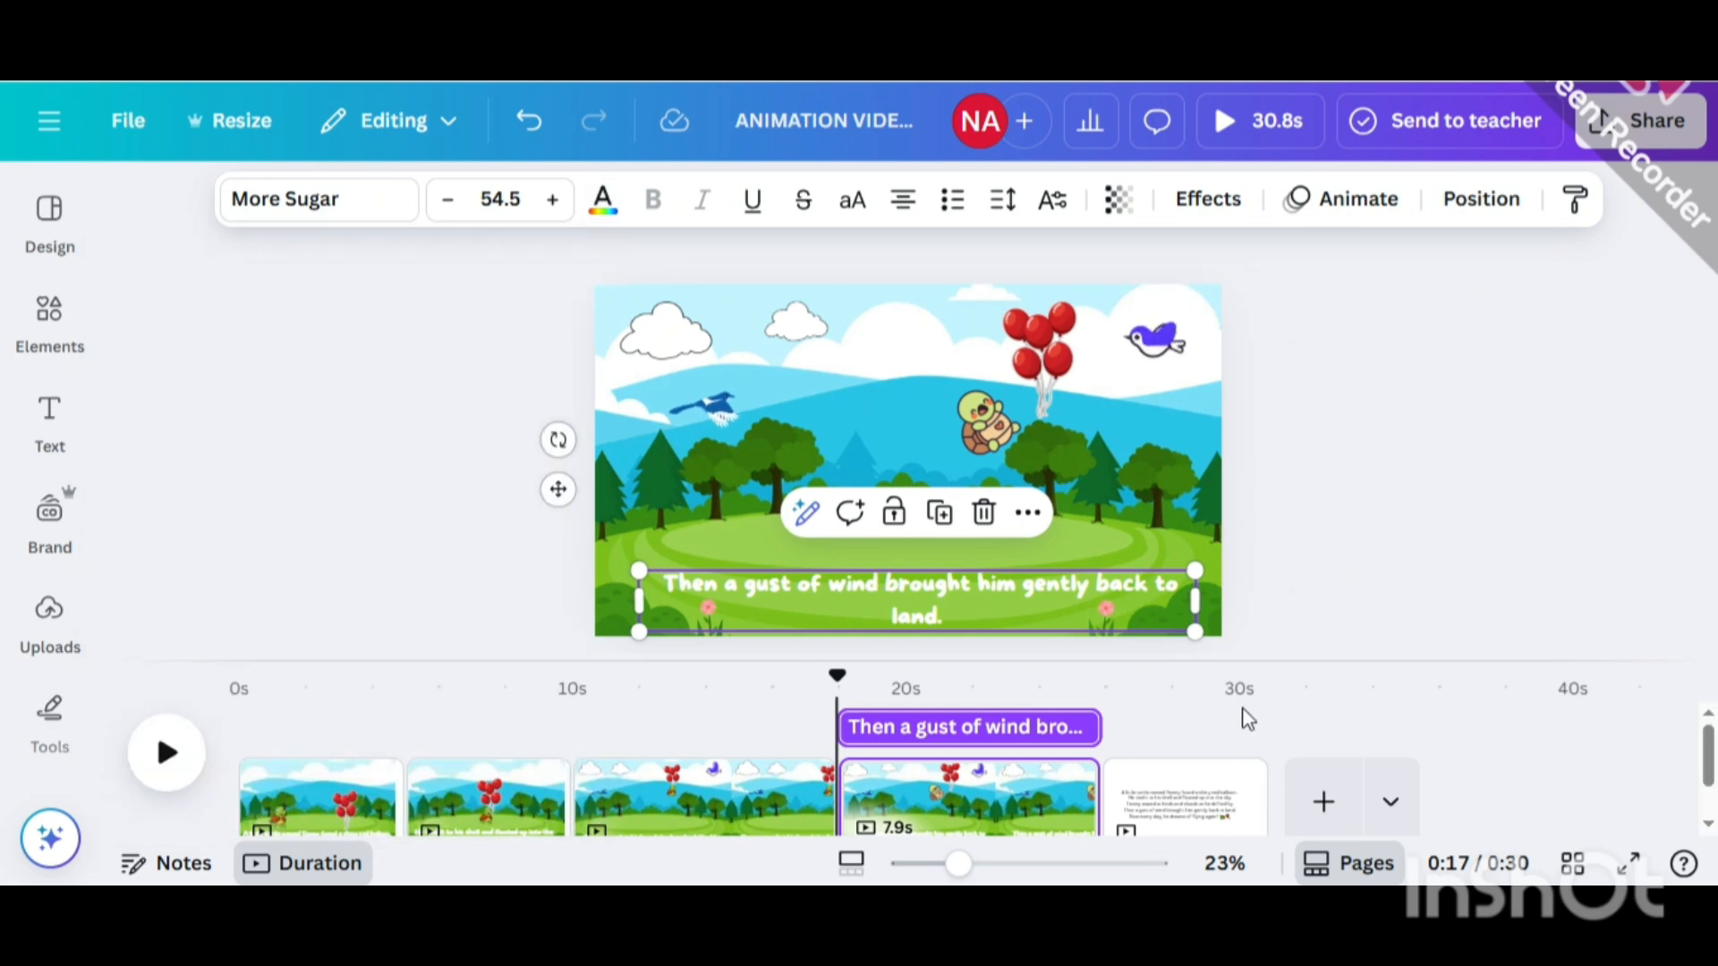
# Delete the first four story lines on the fifth page, keeping only "Now every day, he dreams of flying again!".
pyautogui.click(1177, 796)
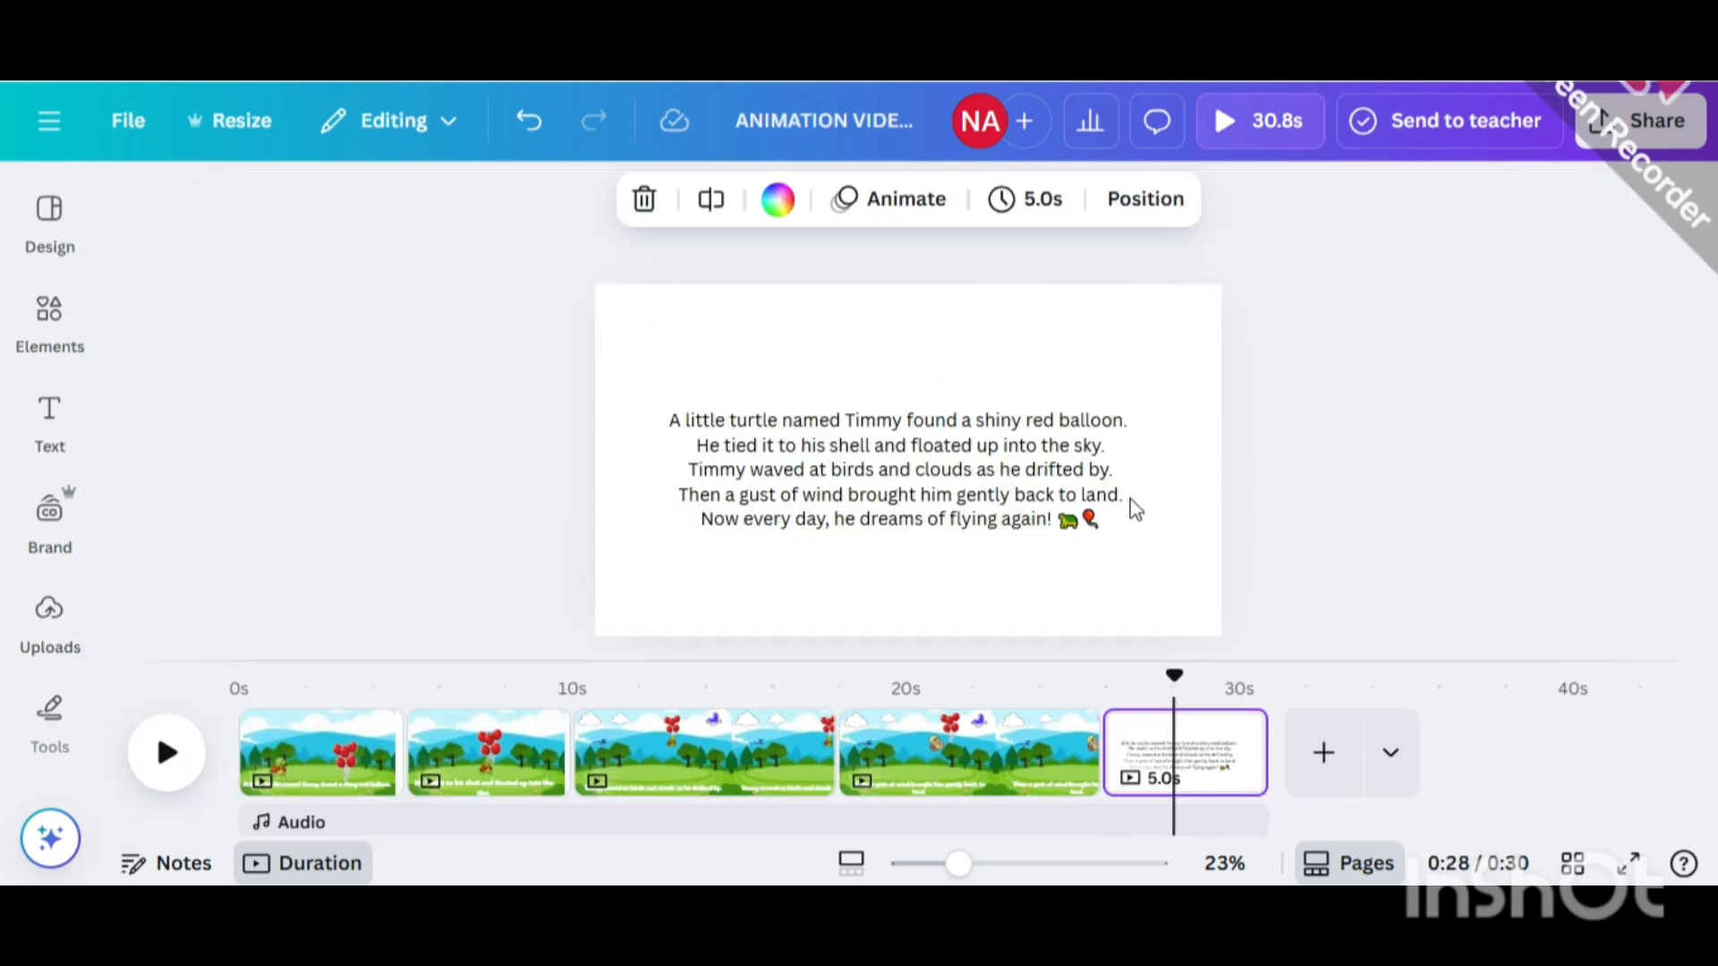
pyautogui.click(1132, 502)
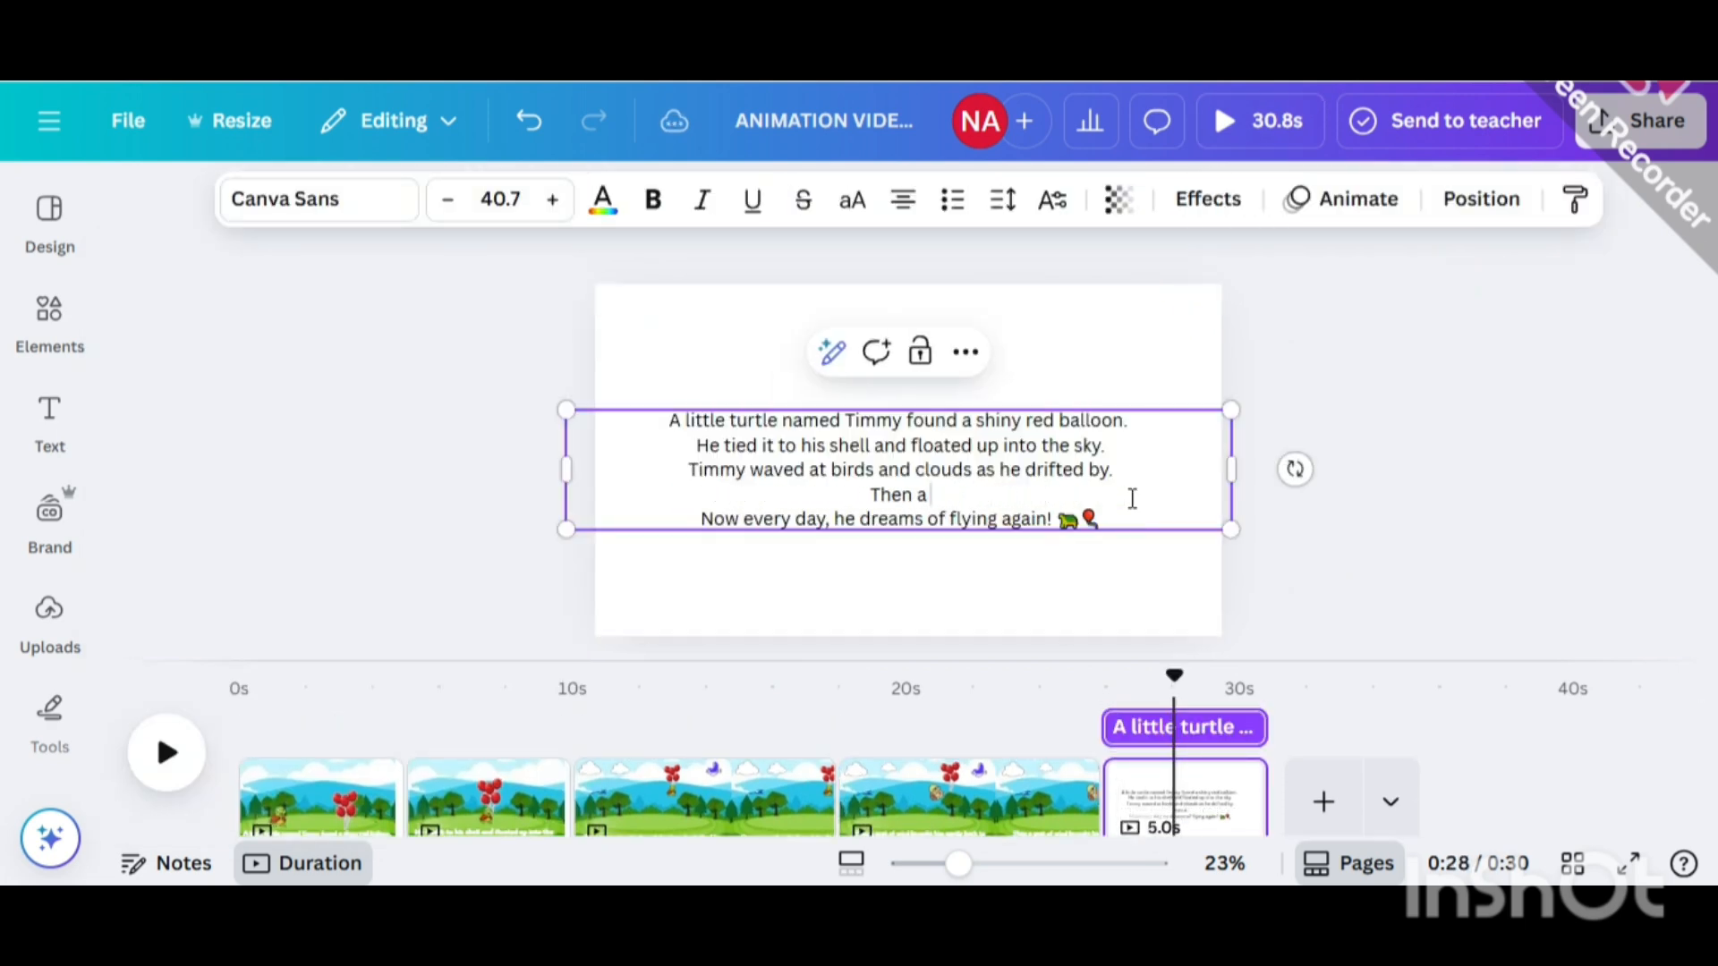
pyautogui.press('BackSpace')
pyautogui.press('BackSpace')
pyautogui.press('BackSpace')
pyautogui.press('BackSpace')
pyautogui.press('BackSpace')
pyautogui.press('BackSpace')
pyautogui.press('BackSpace')
pyautogui.press('BackSpace')
pyautogui.press('BackSpace')
pyautogui.press('BackSpace')
pyautogui.press('BackSpace')
pyautogui.press('BackSpace')
pyautogui.press('BackSpace')
pyautogui.press('BackSpace')
pyautogui.press('BackSpace')
pyautogui.press('BackSpace')
pyautogui.press('BackSpace')
pyautogui.press('BackSpace')
pyautogui.press('BackSpace')
pyautogui.press('BackSpace')
pyautogui.press('BackSpace')
pyautogui.press('BackSpace')
pyautogui.press('BackSpace')
pyautogui.press('BackSpace')
pyautogui.press('BackSpace')
pyautogui.press('BackSpace')
pyautogui.press('BackSpace')
pyautogui.press('BackSpace')
pyautogui.press('BackSpace')
pyautogui.press('BackSpace')
pyautogui.press('BackSpace')
pyautogui.press('BackSpace')
pyautogui.press('BackSpace')
pyautogui.press('BackSpace')
pyautogui.press('BackSpace')
pyautogui.press('BackSpace')
pyautogui.press('BackSpace')
pyautogui.press('BackSpace')
pyautogui.press('BackSpace')
pyautogui.press('BackSpace')
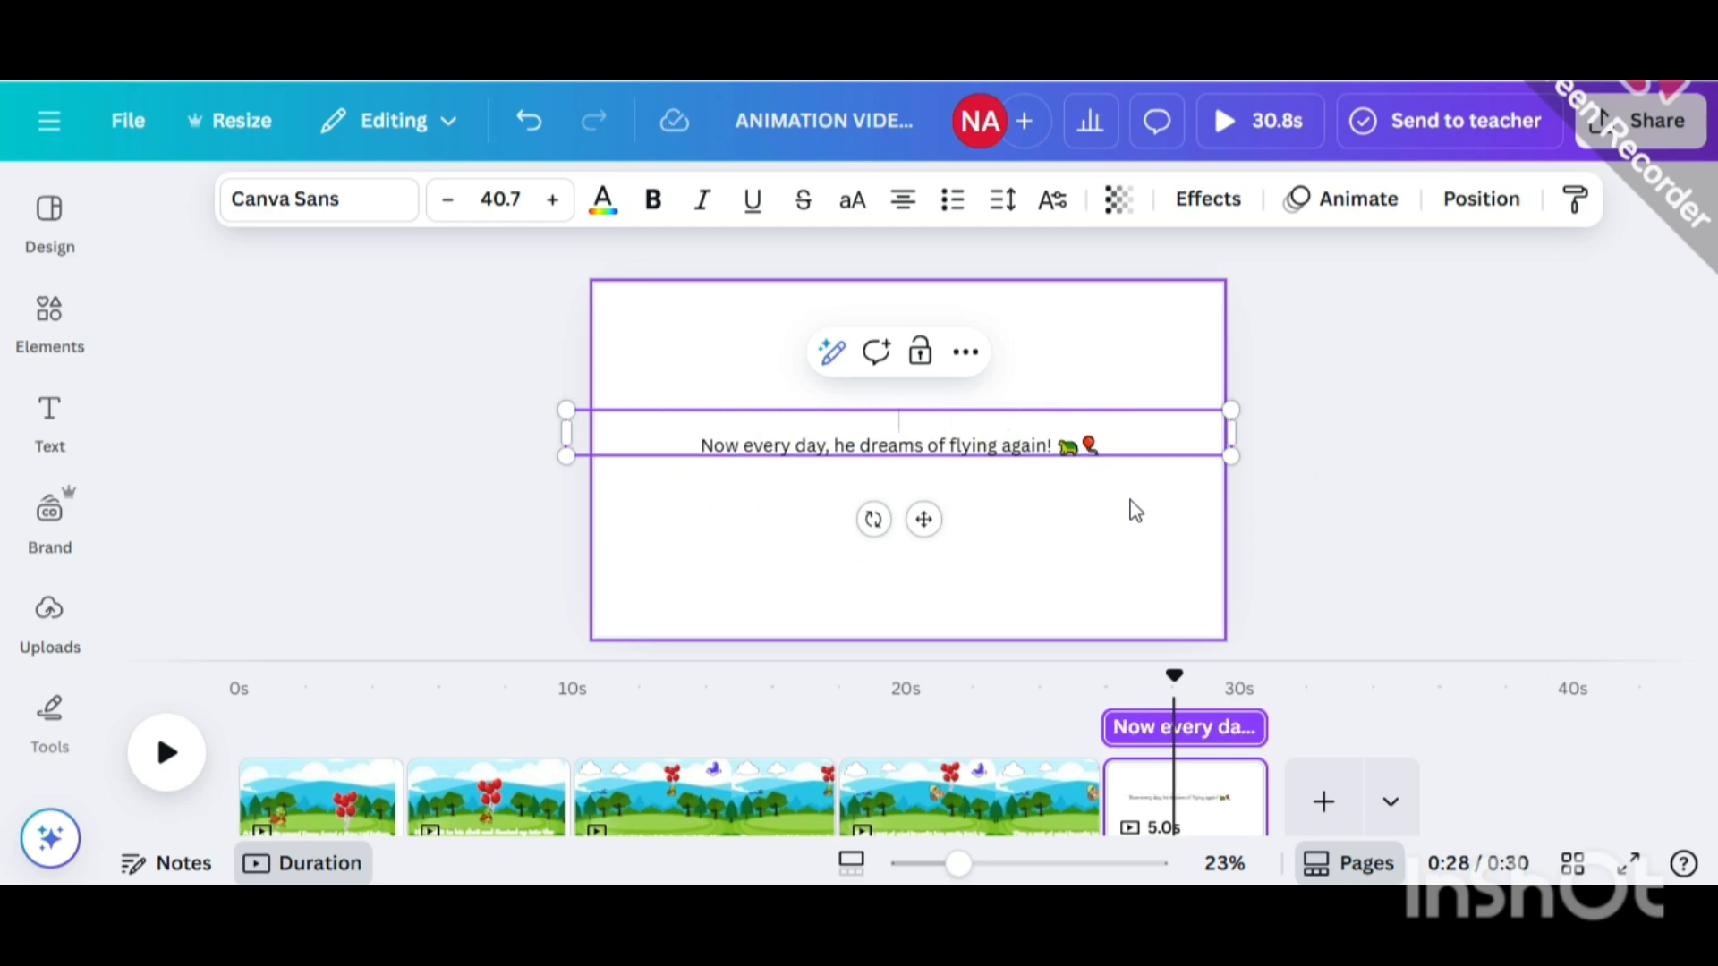
# Undo the last text deletions on the fifth page and redo them.
pyautogui.click(519, 123)
pyautogui.click(519, 122)
pyautogui.click(519, 123)
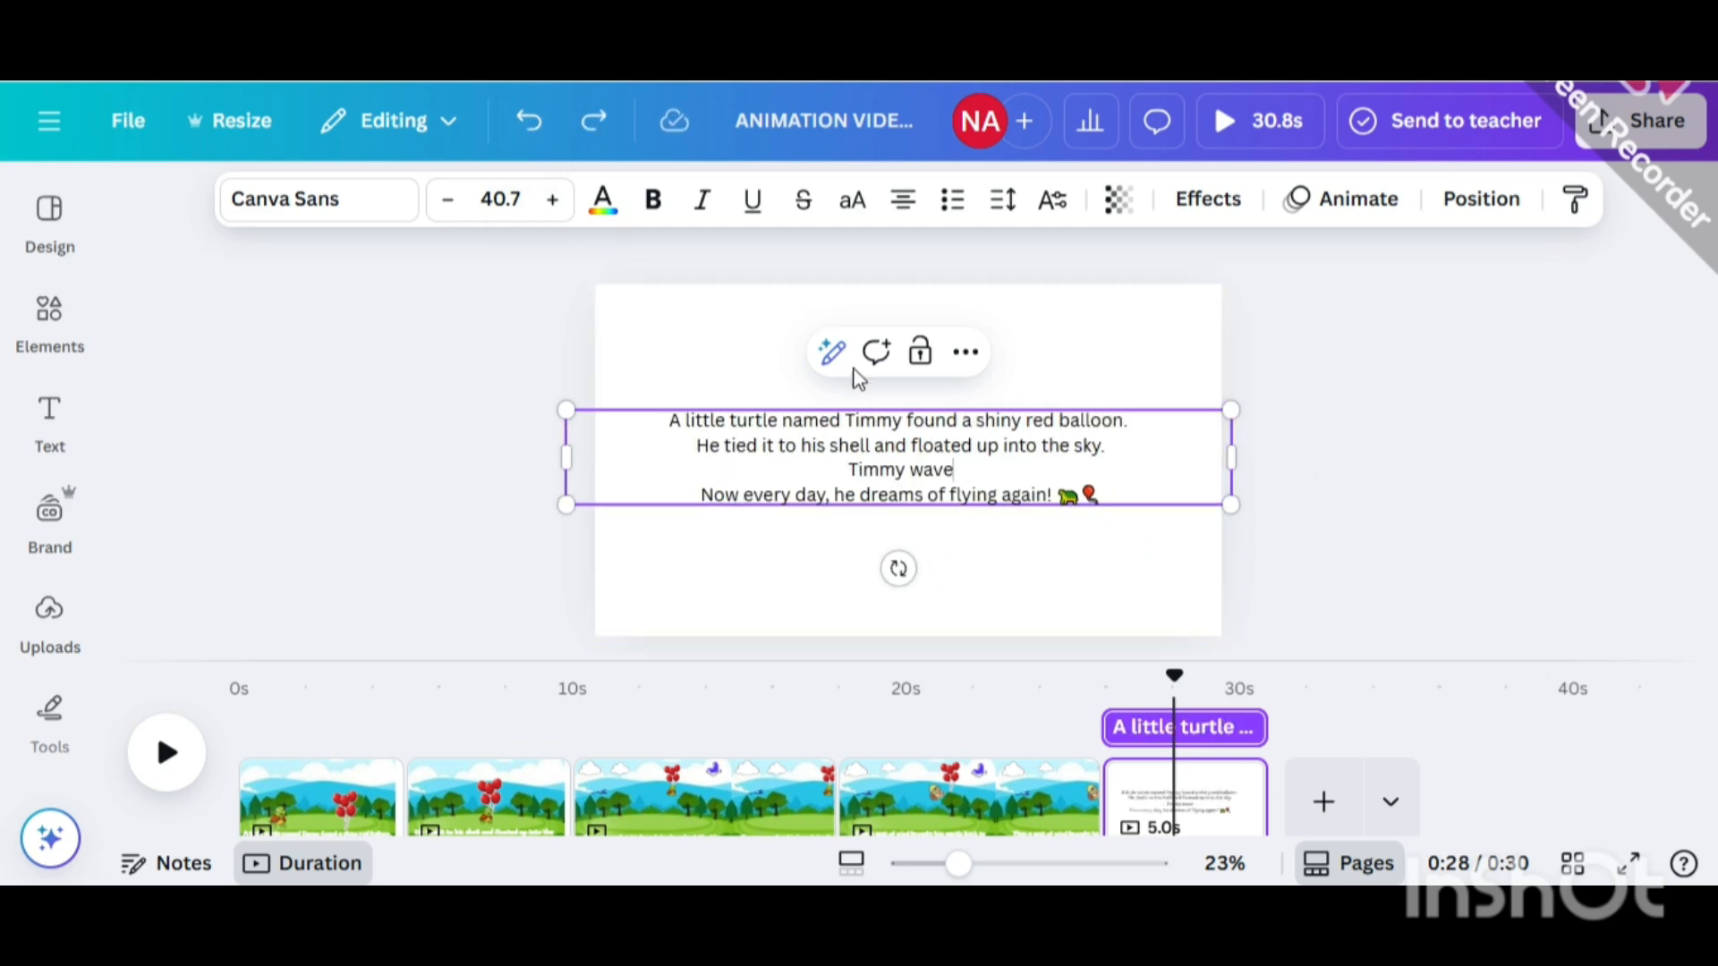
pyautogui.hotkey('ctrl', 'y')
pyautogui.hotkey('ctrl', 'y')
pyautogui.hotkey('ctrl', 'y')
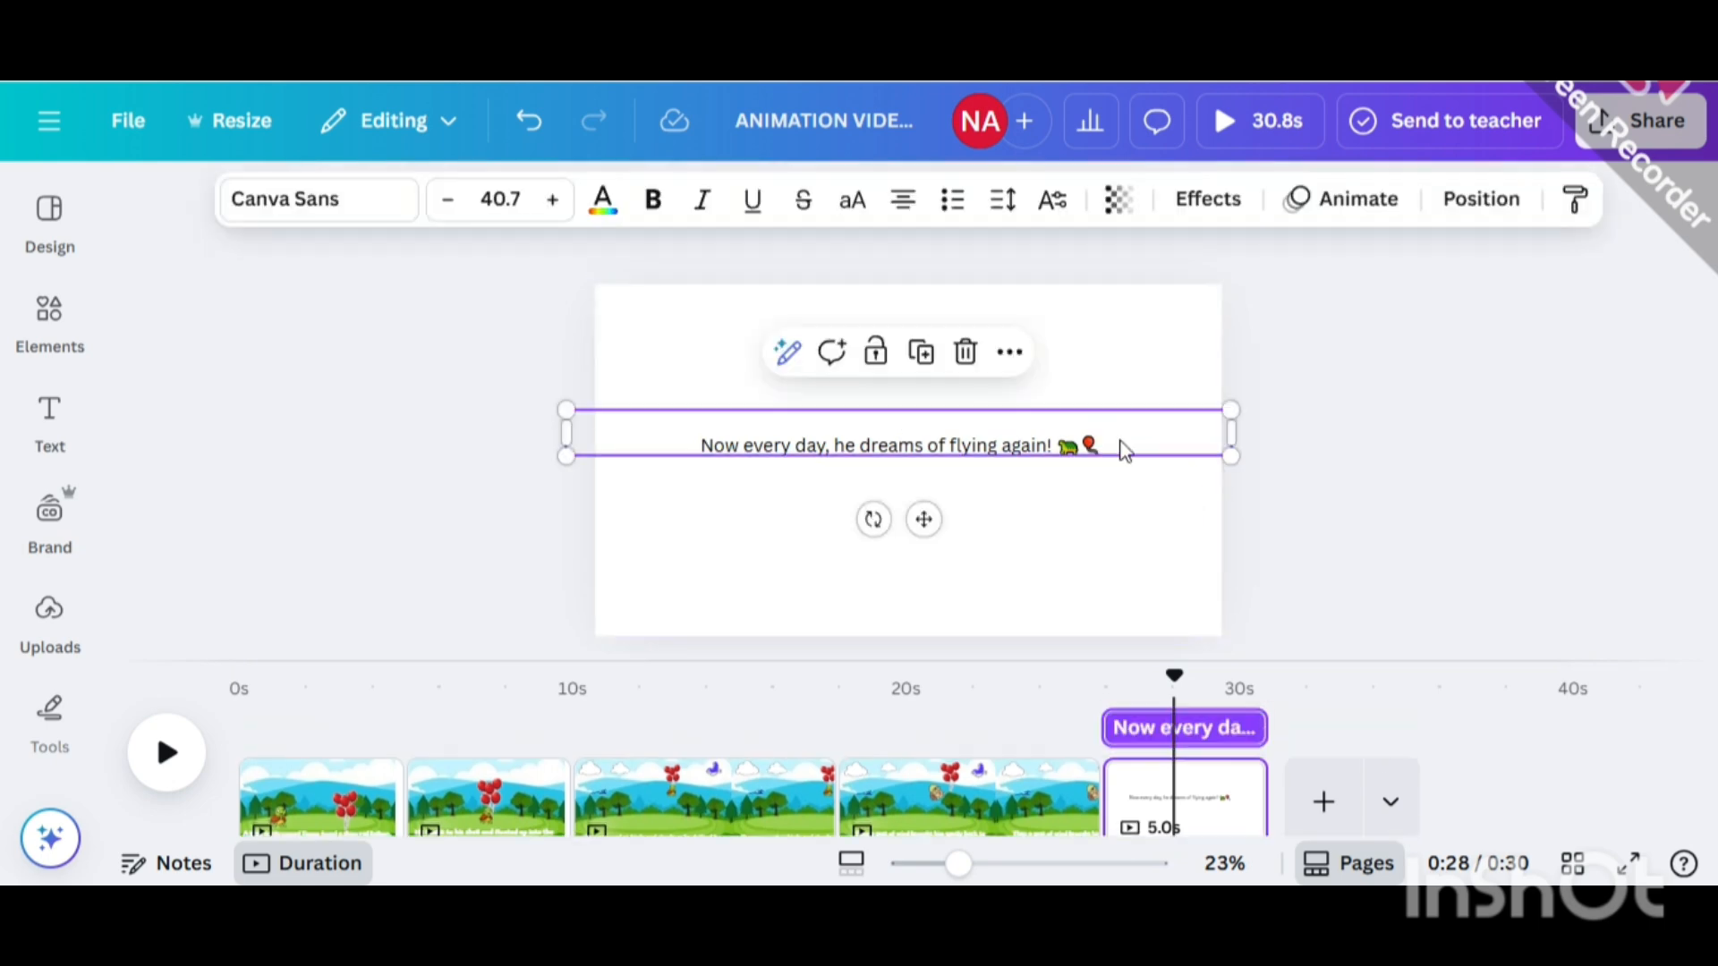
# Narrow the fifth page's caption box, move it to the lower part of the page and enlarge the text to size 48.7.
pyautogui.moveTo(1232, 442); pyautogui.dragTo(989, 445)
pyautogui.moveTo(760, 445); pyautogui.dragTo(851, 573)
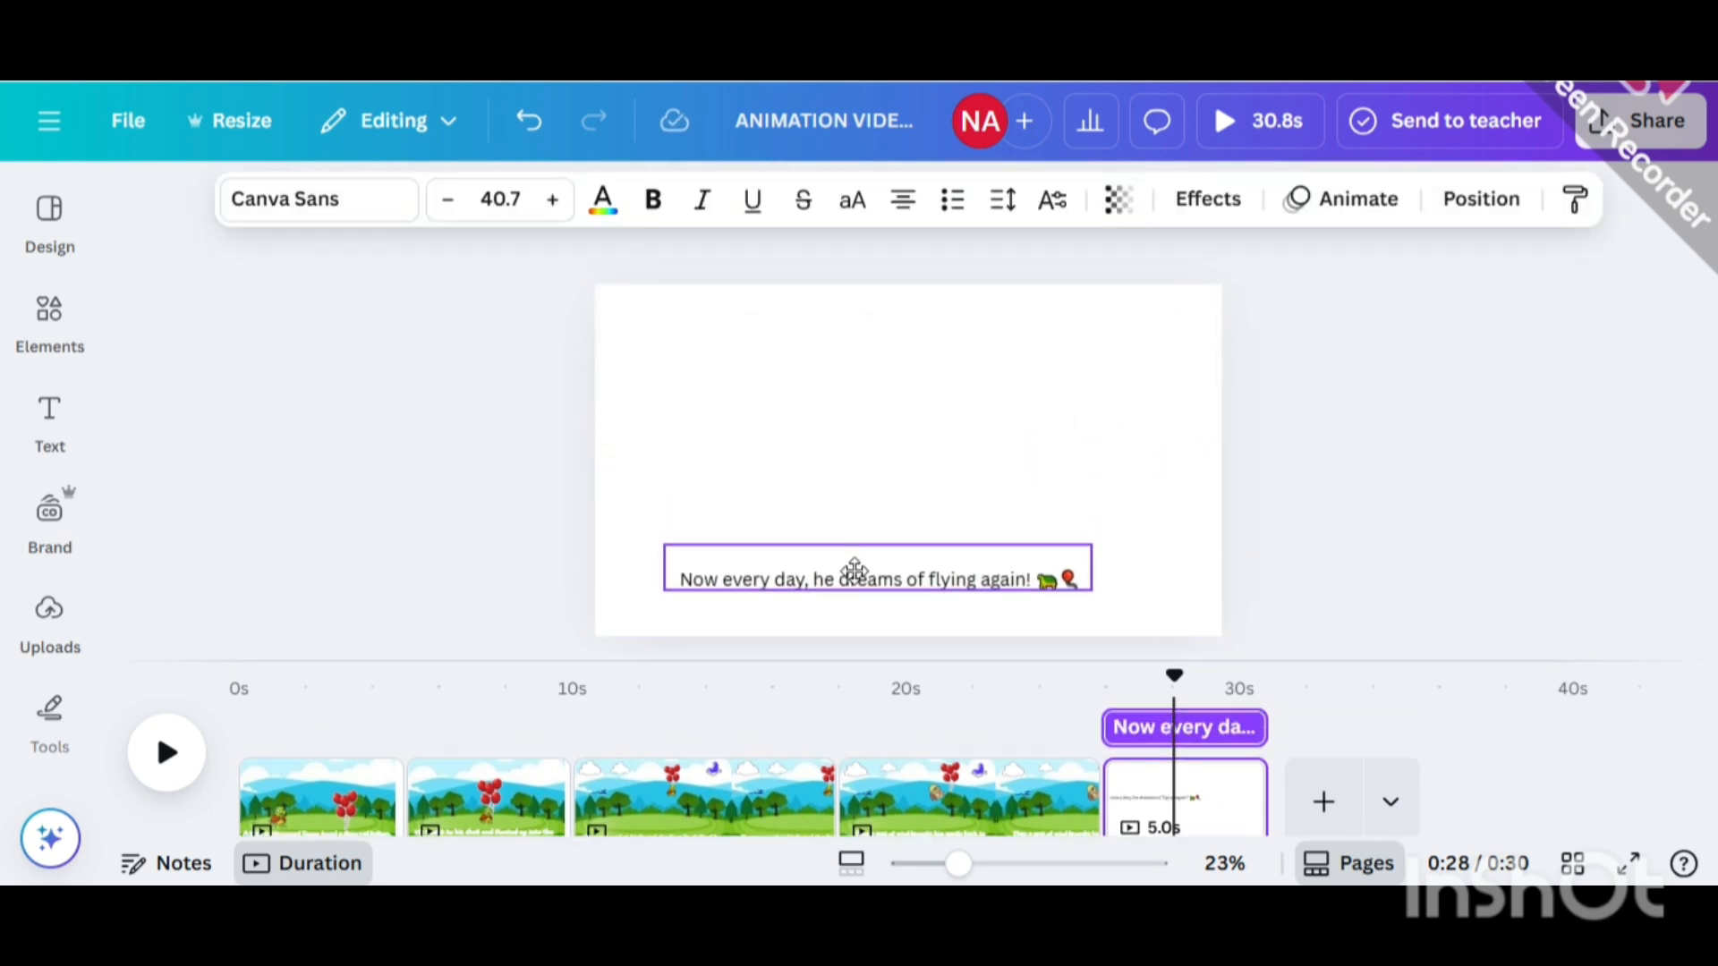
pyautogui.moveTo(1093, 548); pyautogui.dragTo(1168, 521)
# Set the font of the fifth page's caption to More Sugar.
pyautogui.click(364, 201)
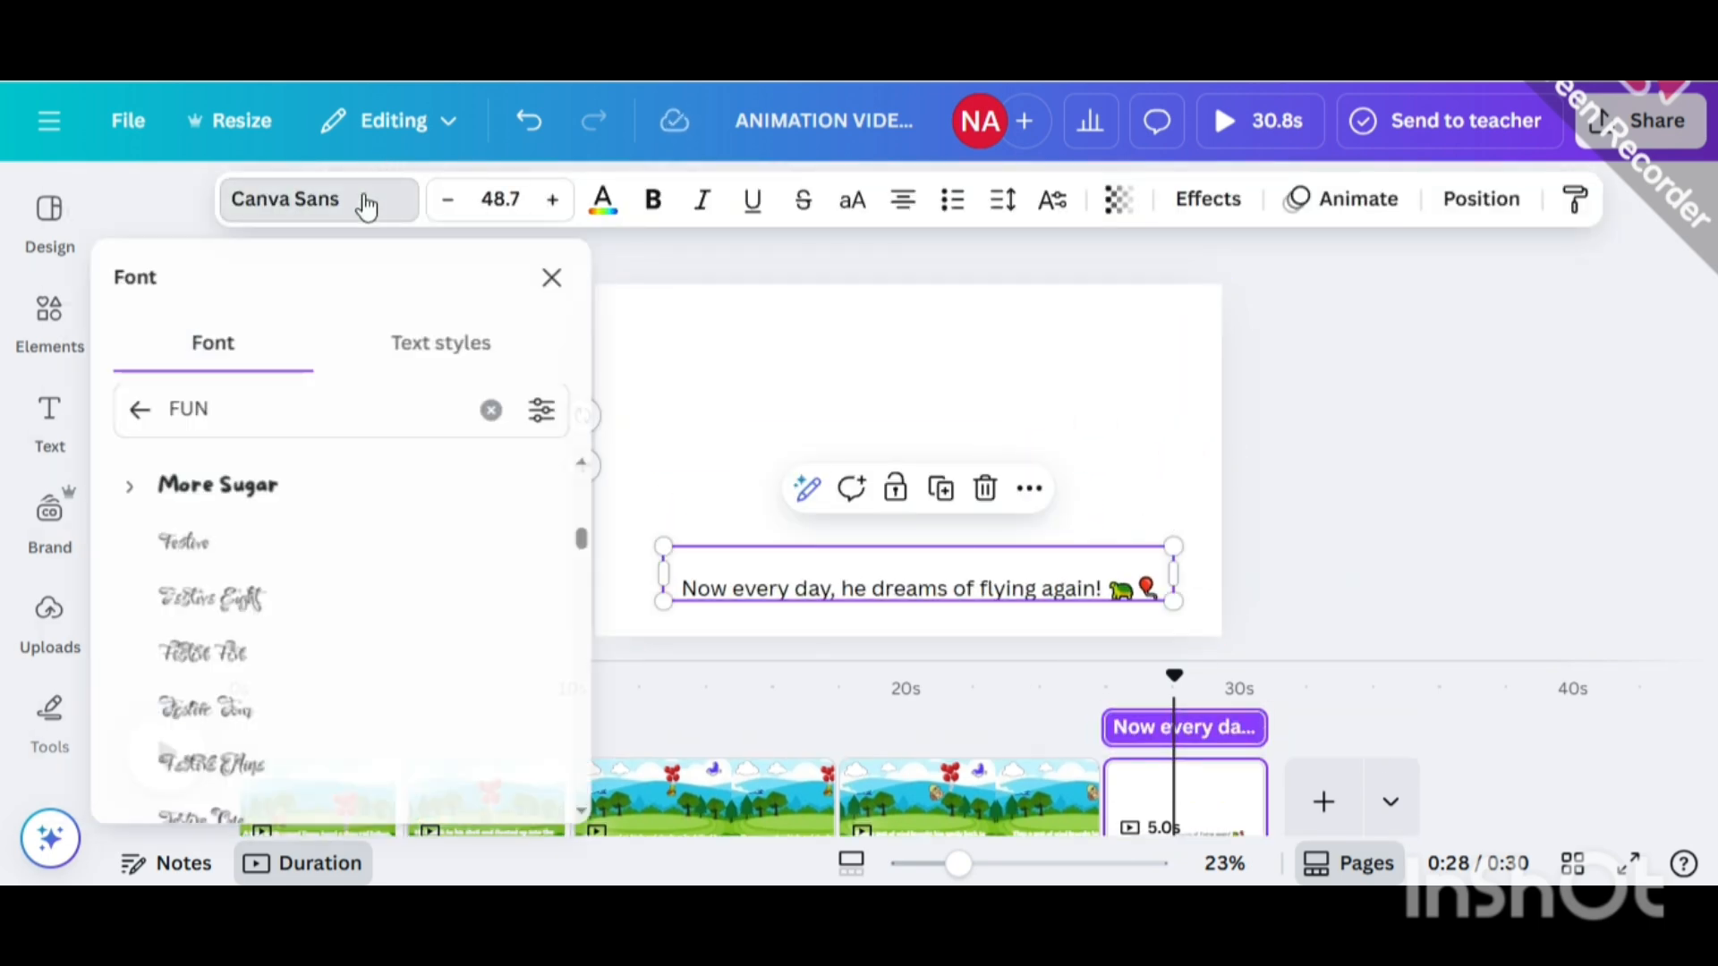
pyautogui.click(295, 497)
pyautogui.click(1224, 428)
# Copy the landscape background from the first page onto the fifth page and send it behind the caption.
pyautogui.click(314, 801)
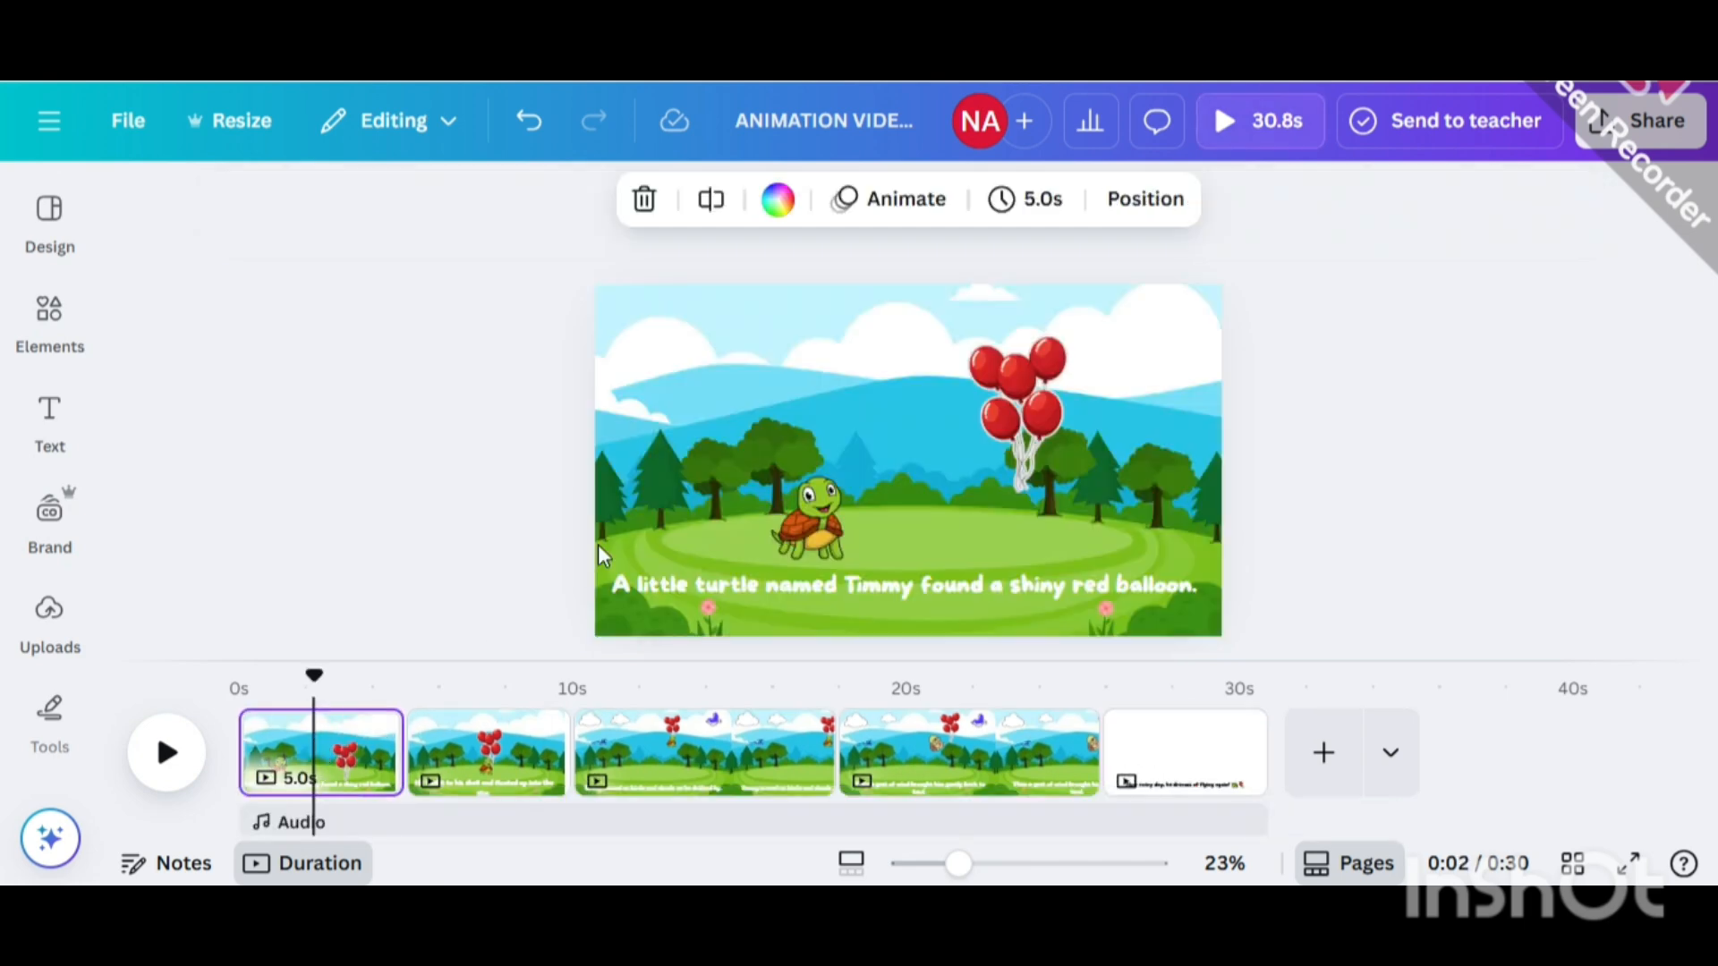
pyautogui.click(716, 414)
pyautogui.click(1192, 799)
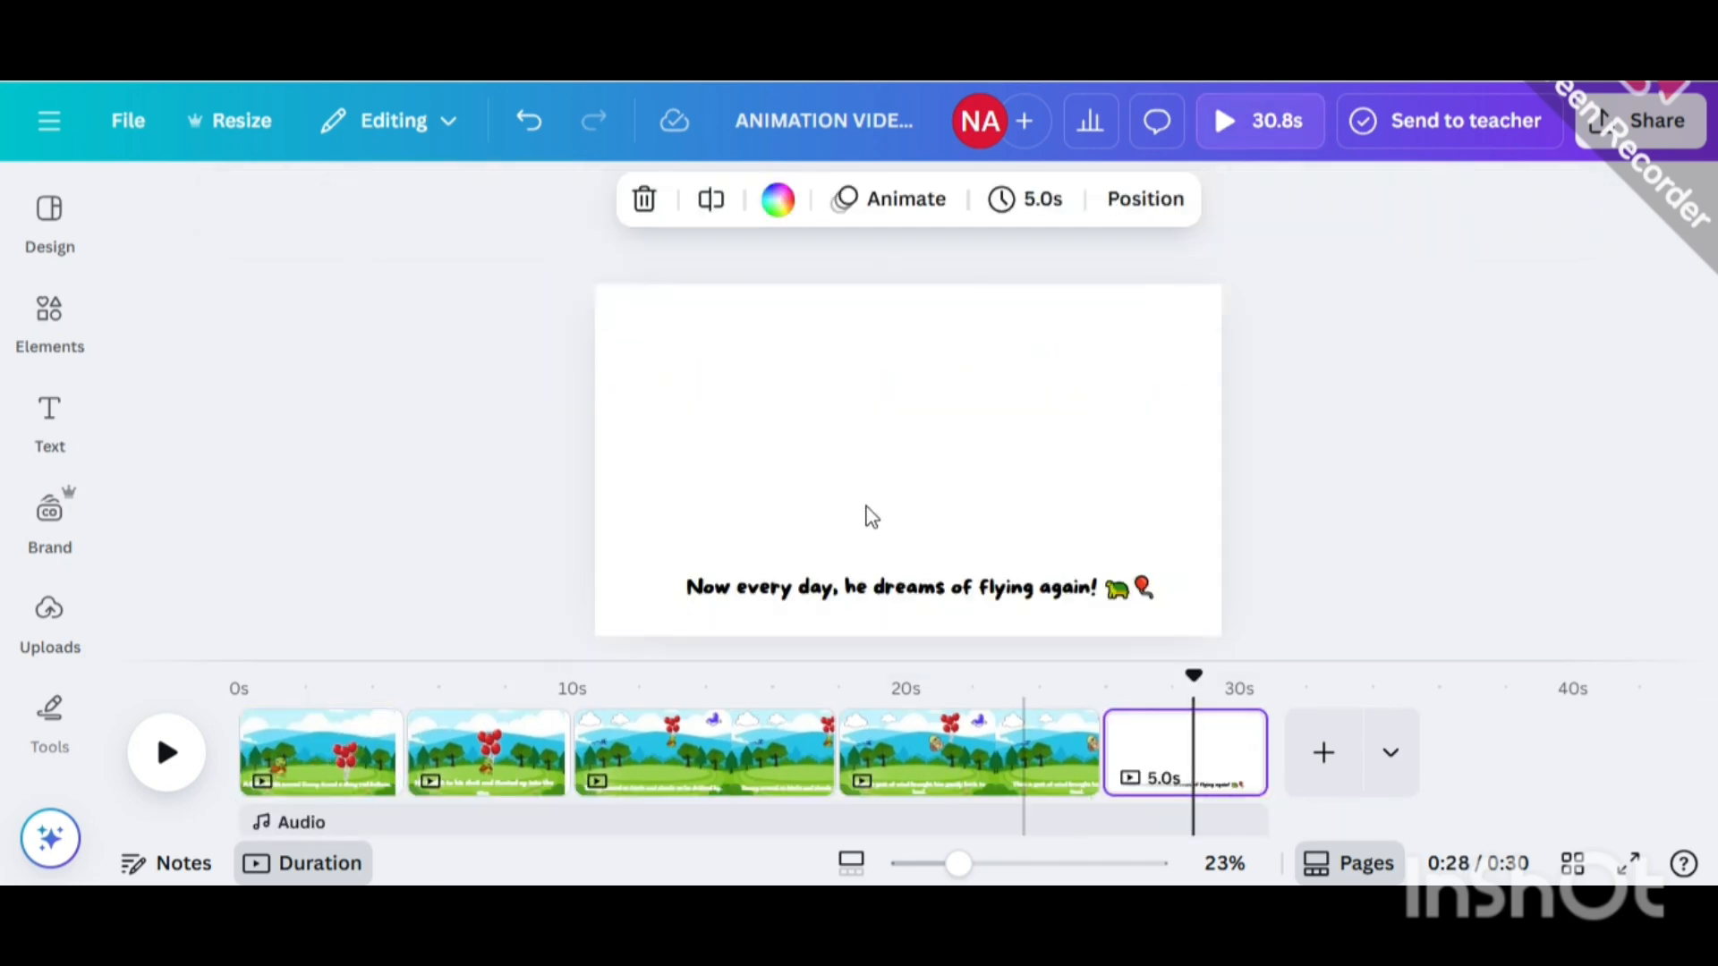
pyautogui.click(850, 470)
pyautogui.hotkey('ctrl', 'v')
pyautogui.click(1357, 198)
pyautogui.click(452, 486)
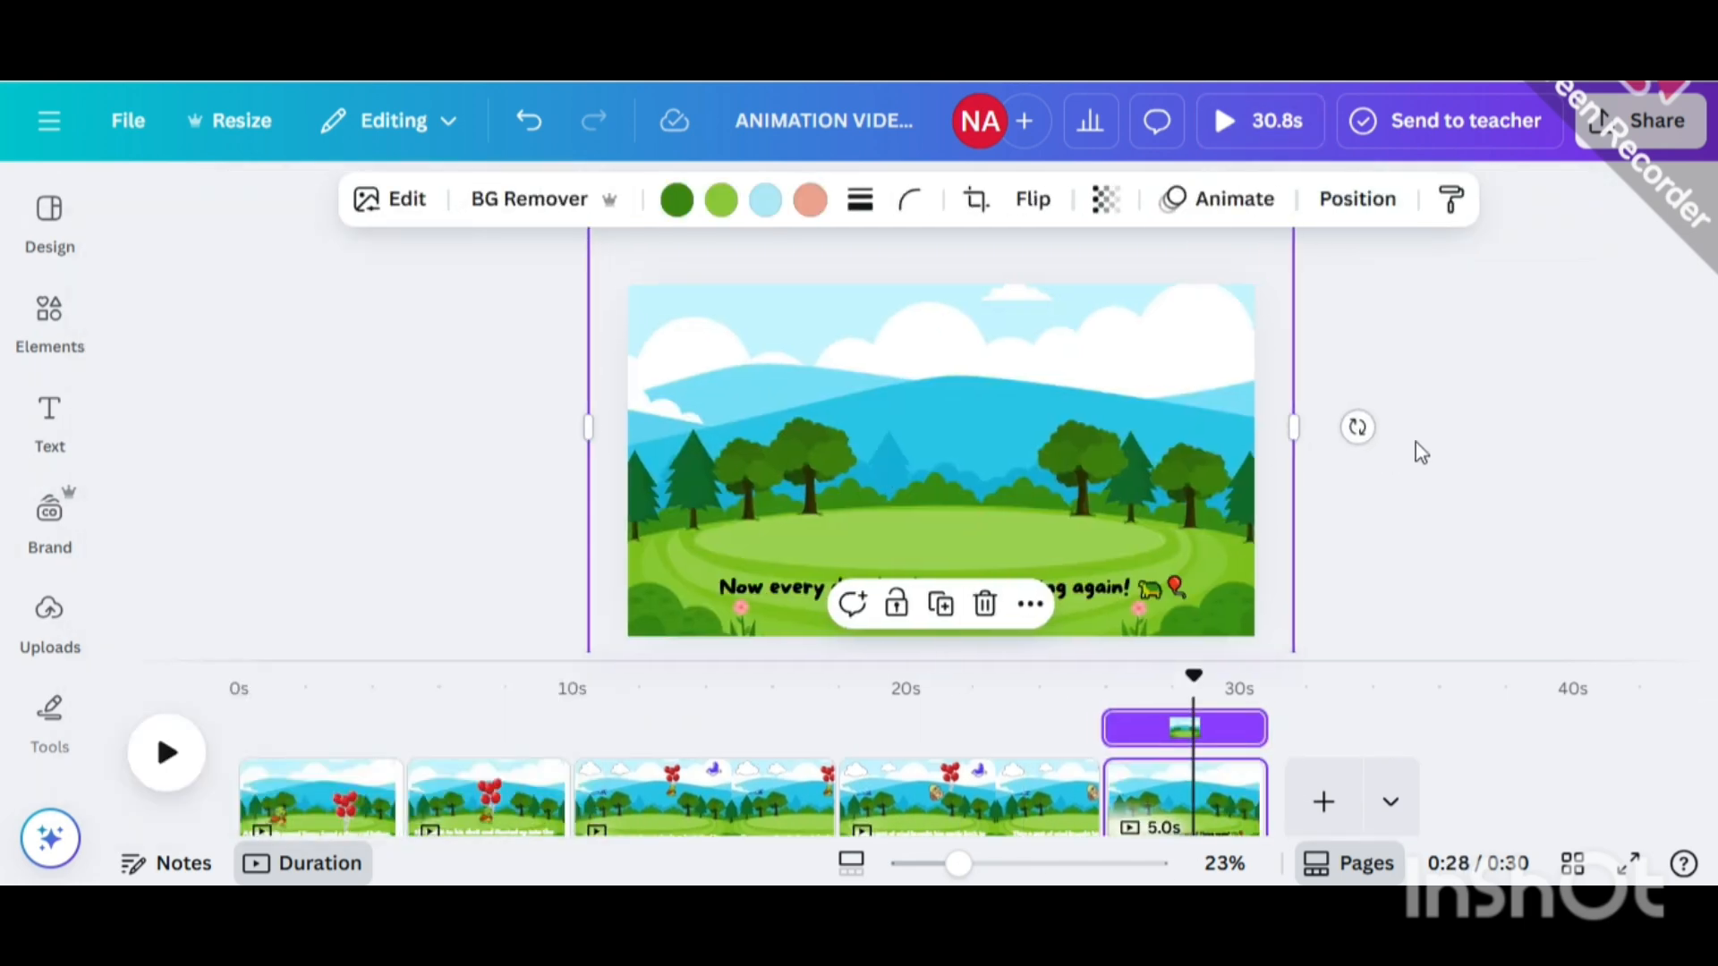
# Copy the turtle from the first page onto the fifth page, move it to the middle of the meadow and flip it horizontally.
pyautogui.click(314, 799)
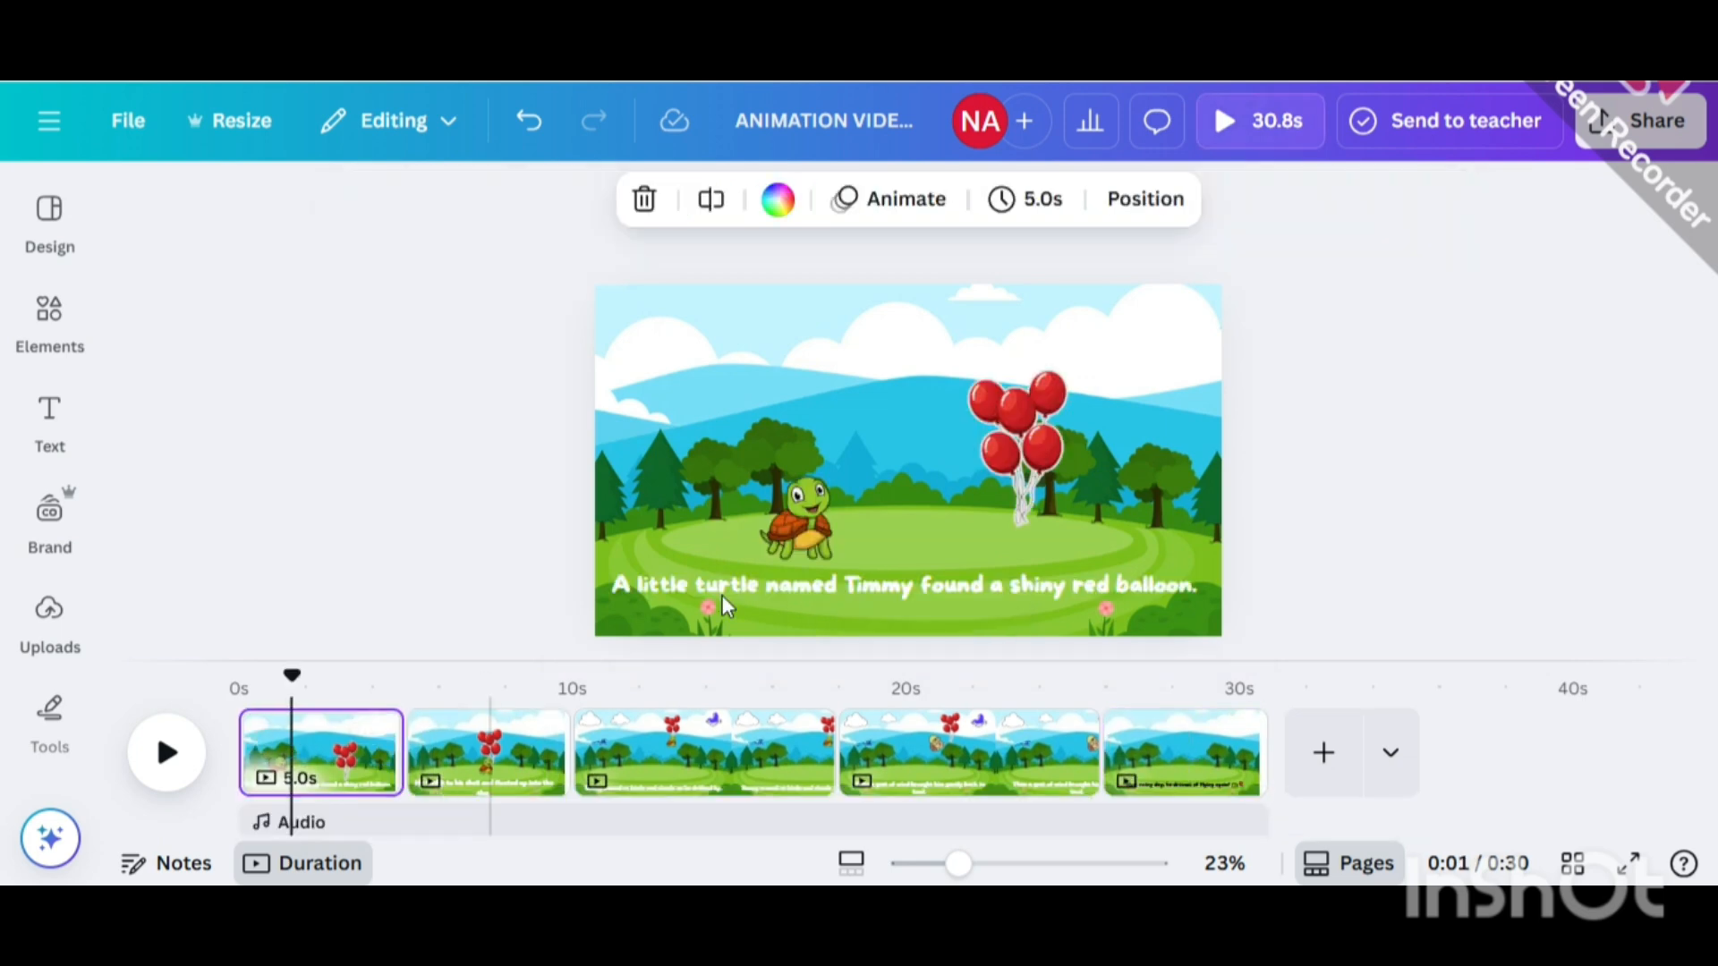
pyautogui.click(754, 527)
pyautogui.click(1186, 799)
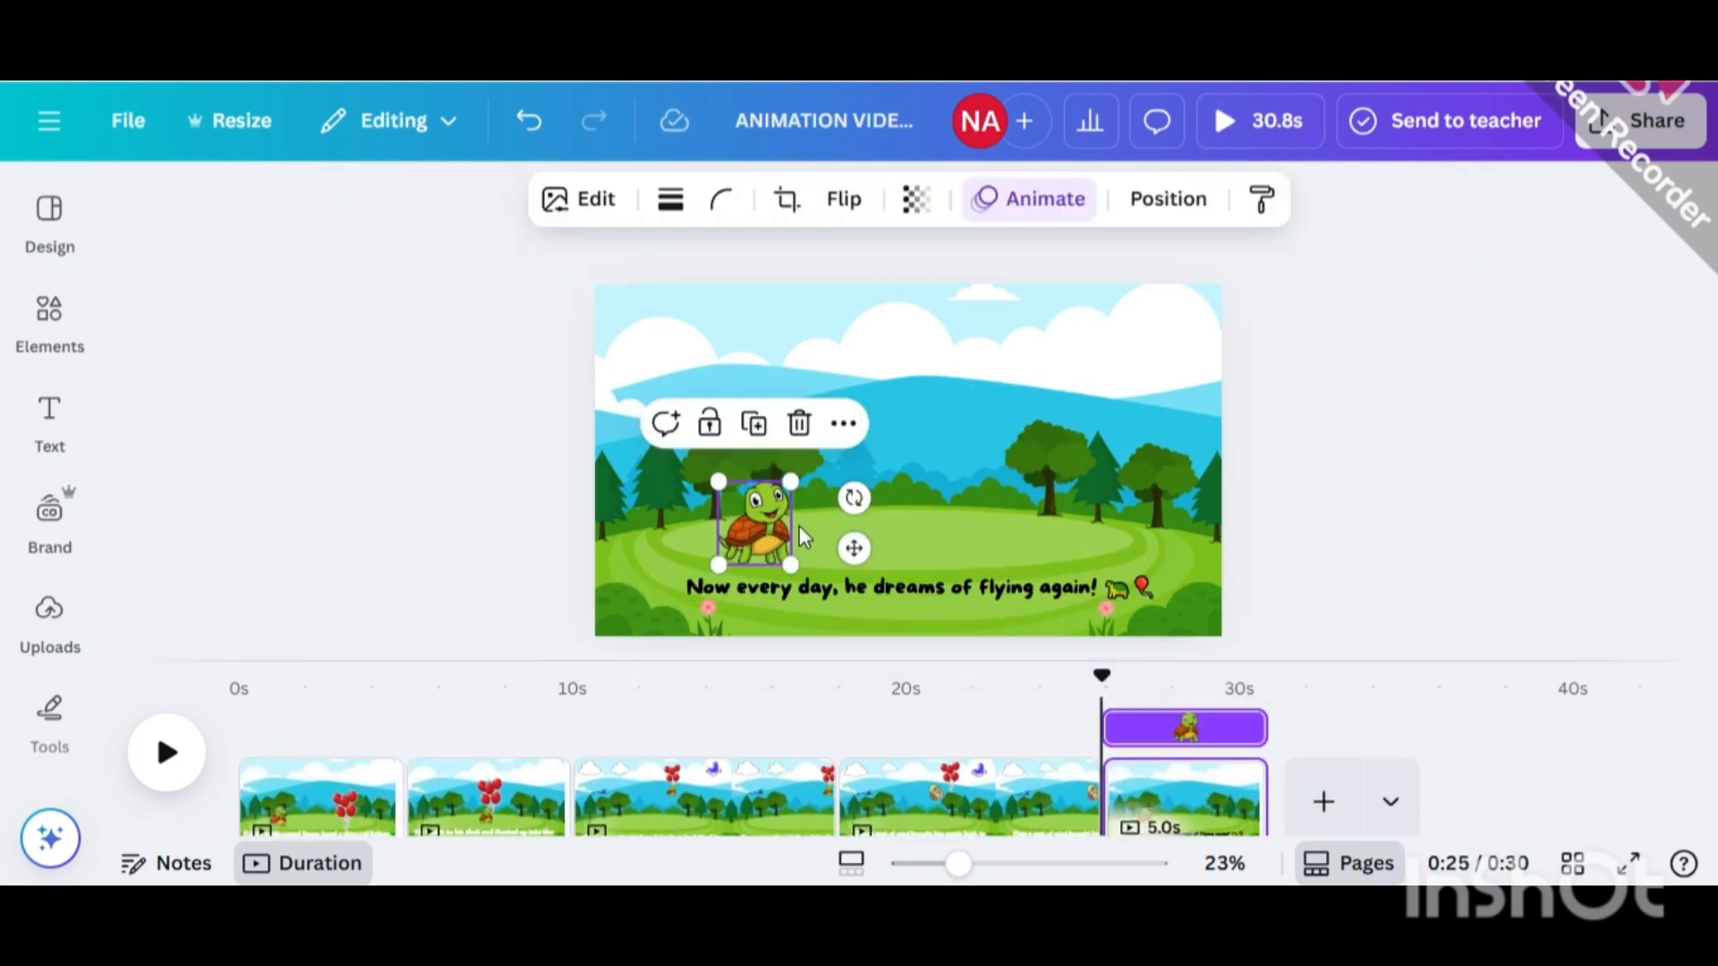
pyautogui.moveTo(769, 526); pyautogui.dragTo(921, 512)
pyautogui.click(844, 199)
pyautogui.click(867, 271)
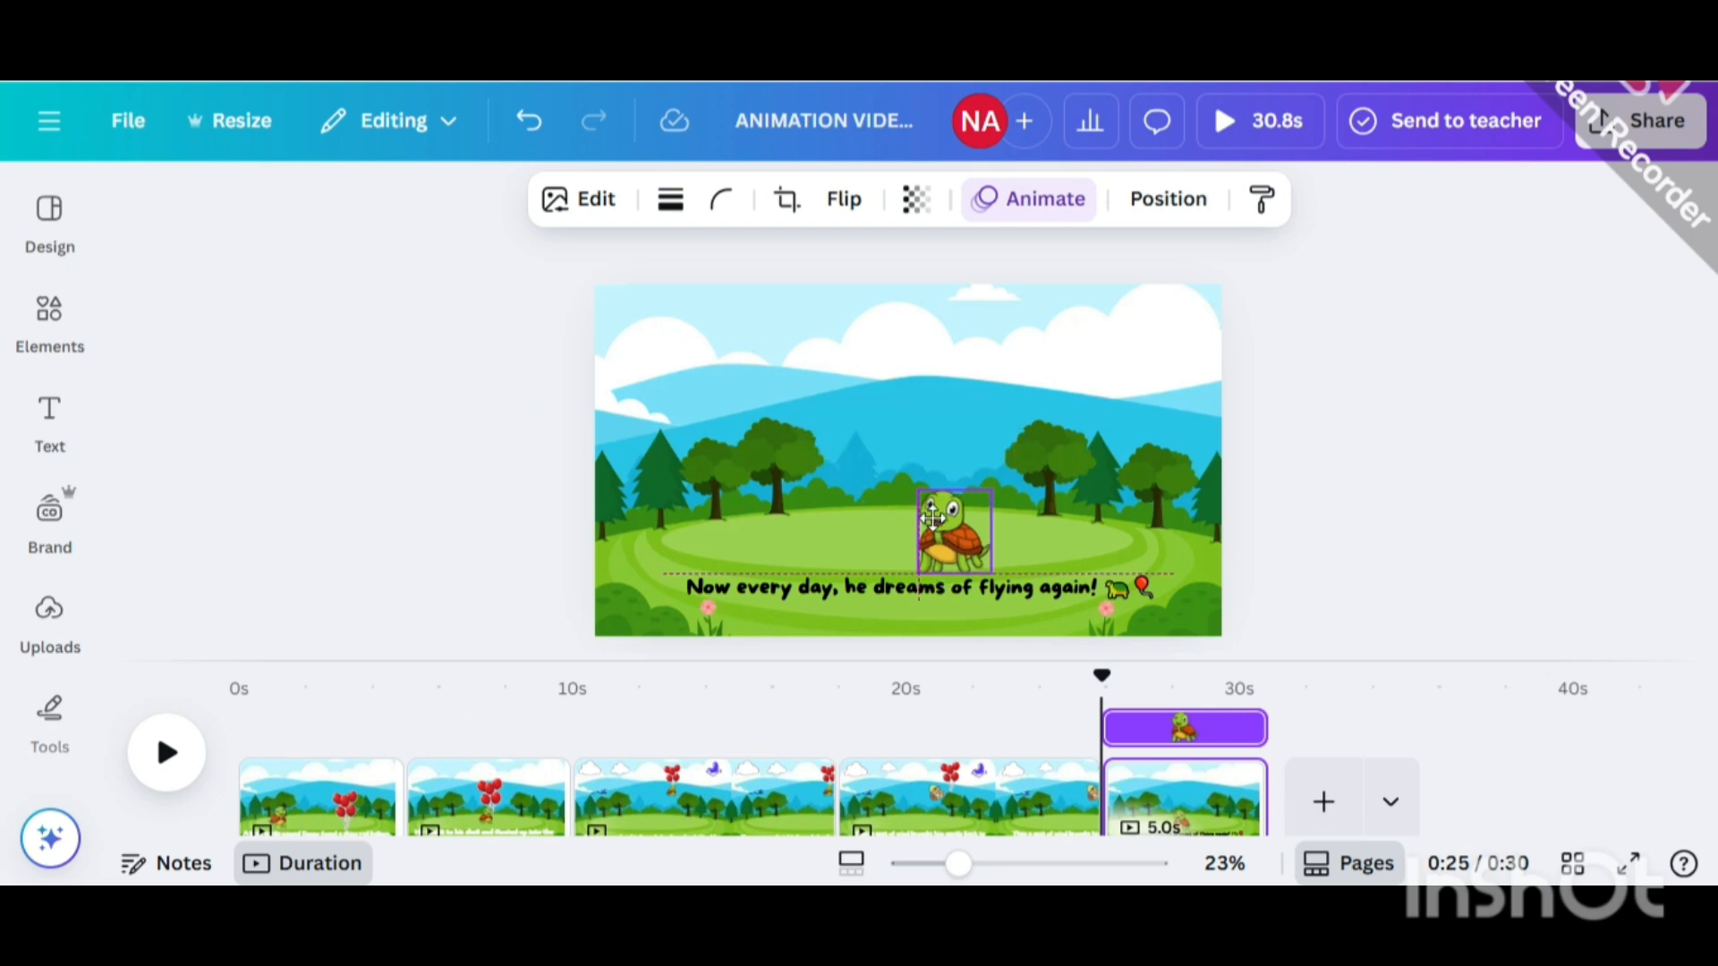
# Set the text color of the fifth page's caption to white.
pyautogui.click(838, 601)
pyautogui.click(603, 198)
pyautogui.click(376, 562)
pyautogui.click(540, 275)
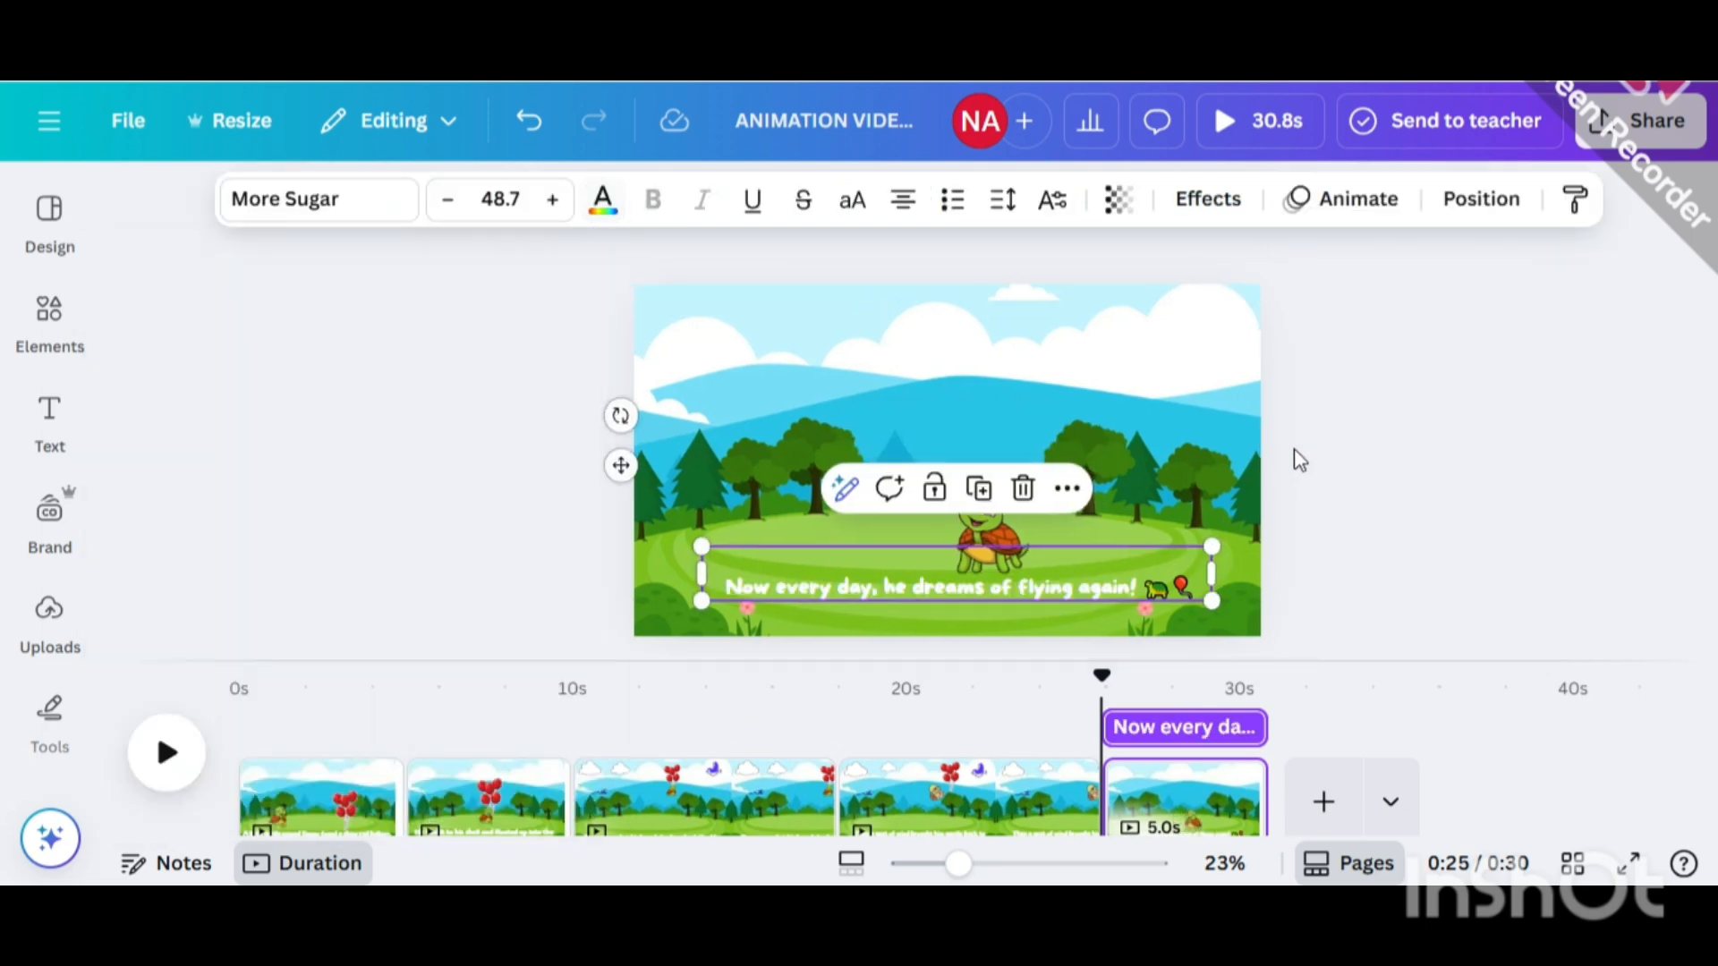
# Search the graphics for DREAMING TURTLE and add the green sleeping turtle with the brown shell to the fifth page.
pyautogui.click(49, 322)
pyautogui.click(182, 214)
pyautogui.write('DREAMING')
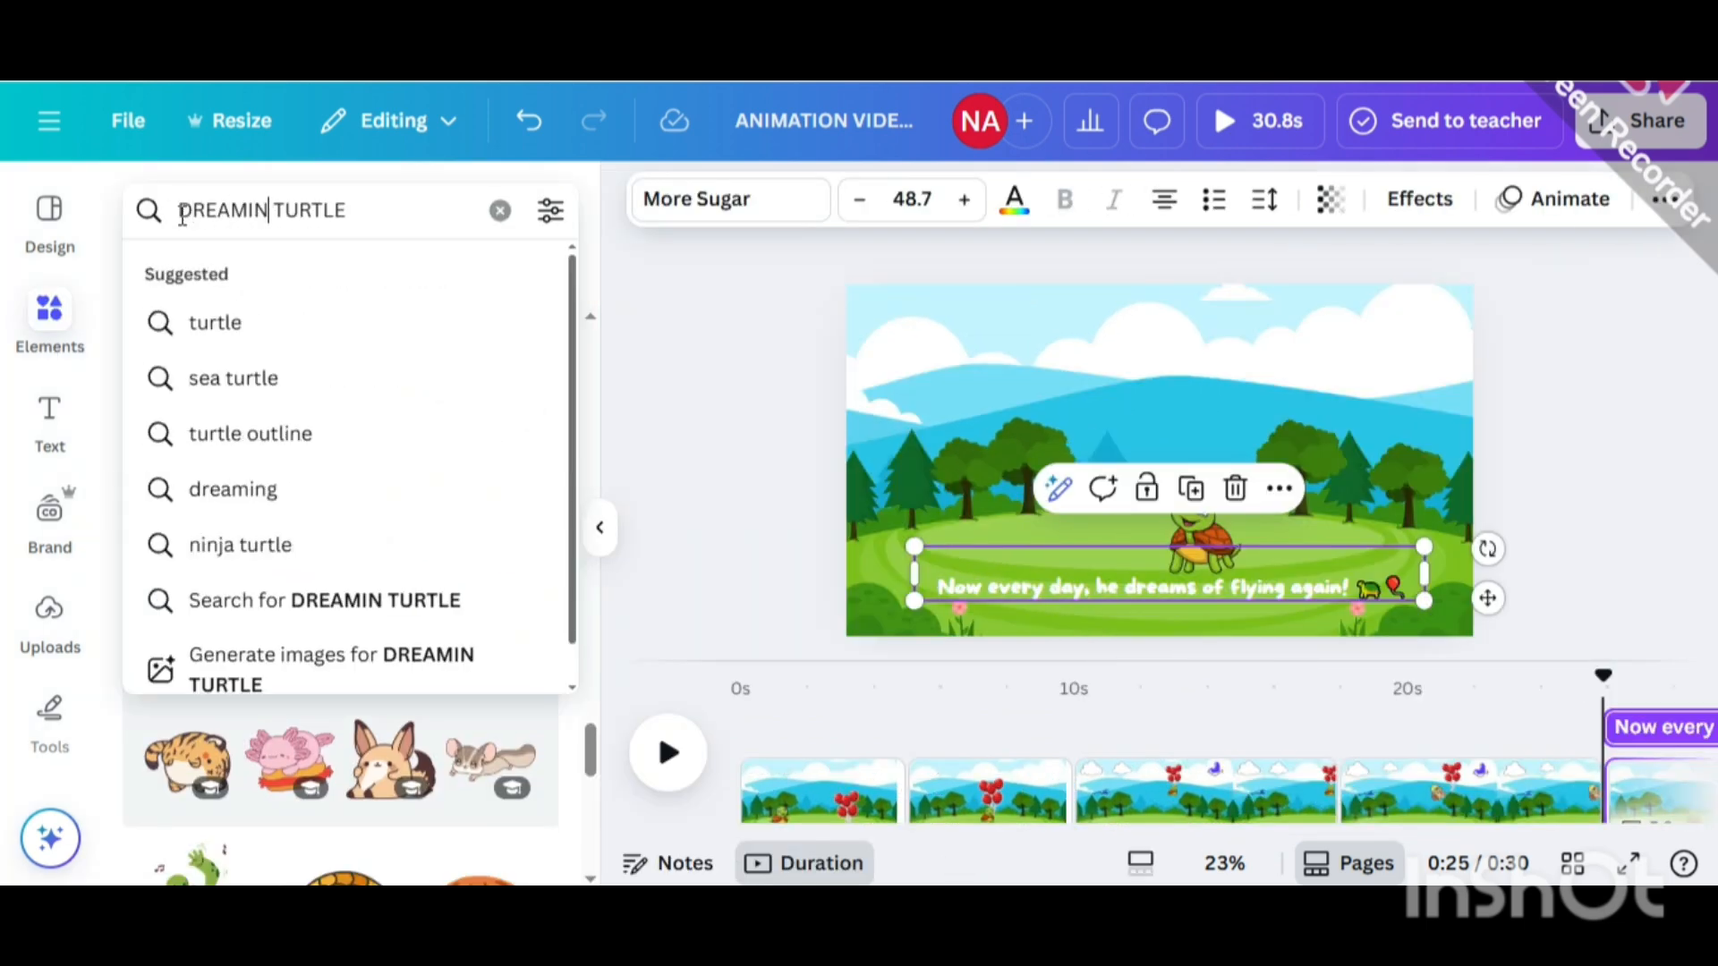
pyautogui.press('Return')
pyautogui.scroll(-10, 306, 560)
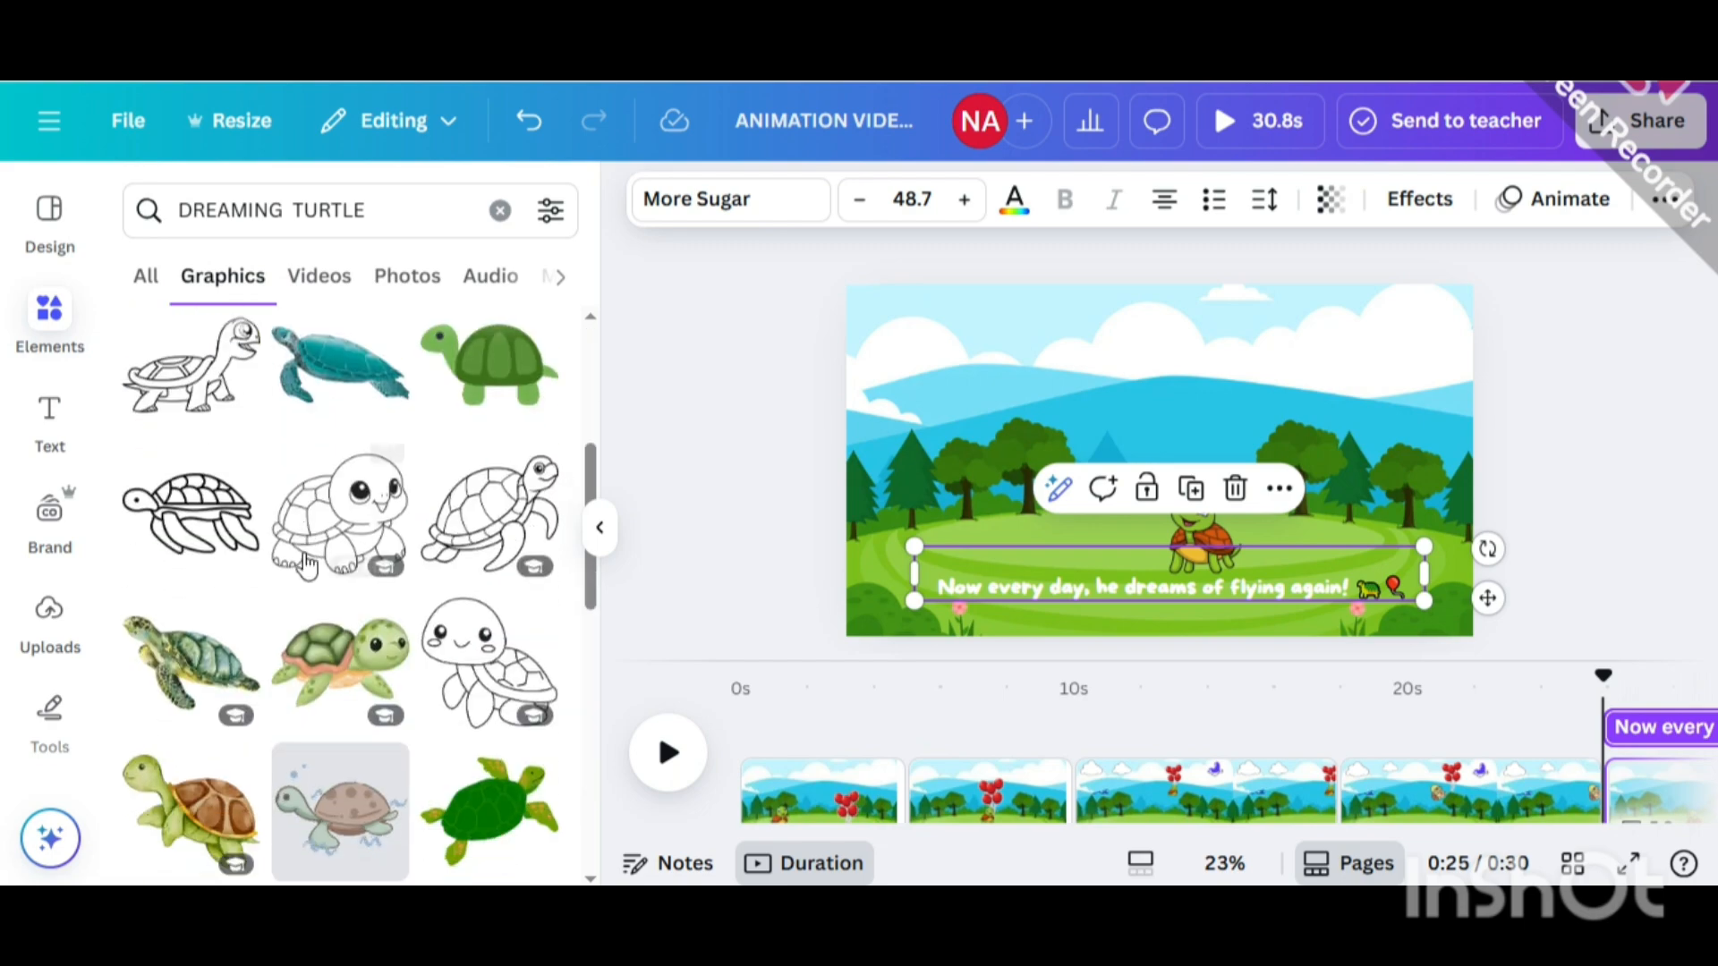
pyautogui.scroll(-10, 307, 561)
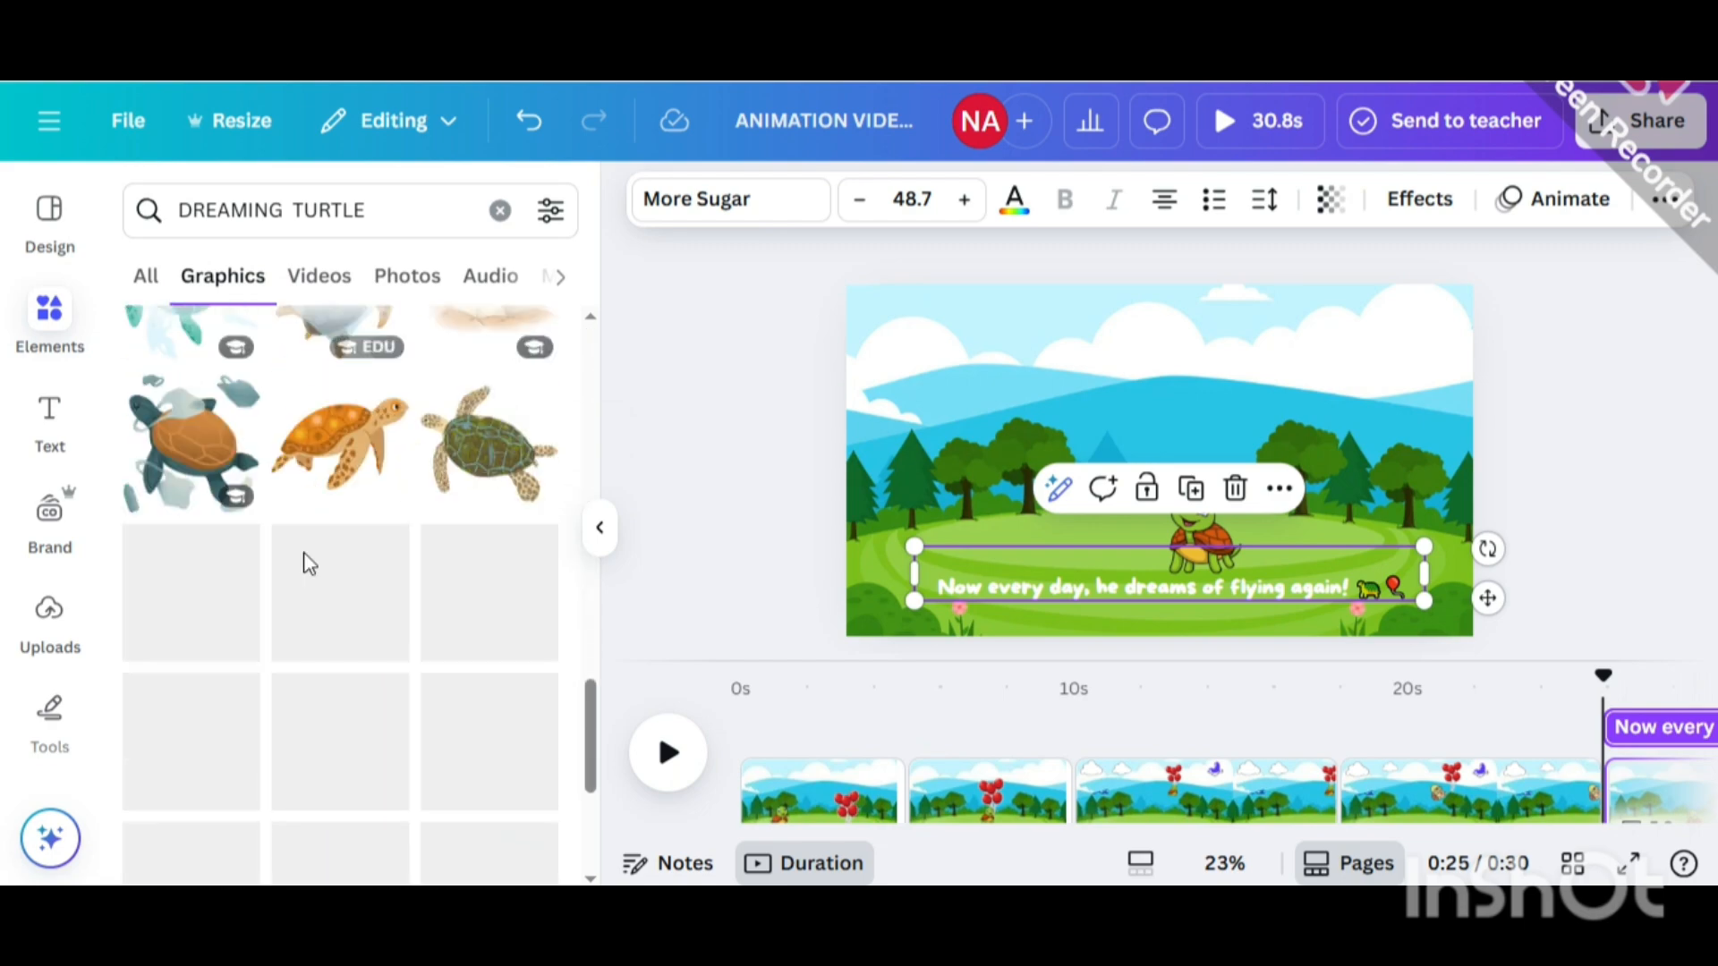
pyautogui.scroll(20, 275, 528)
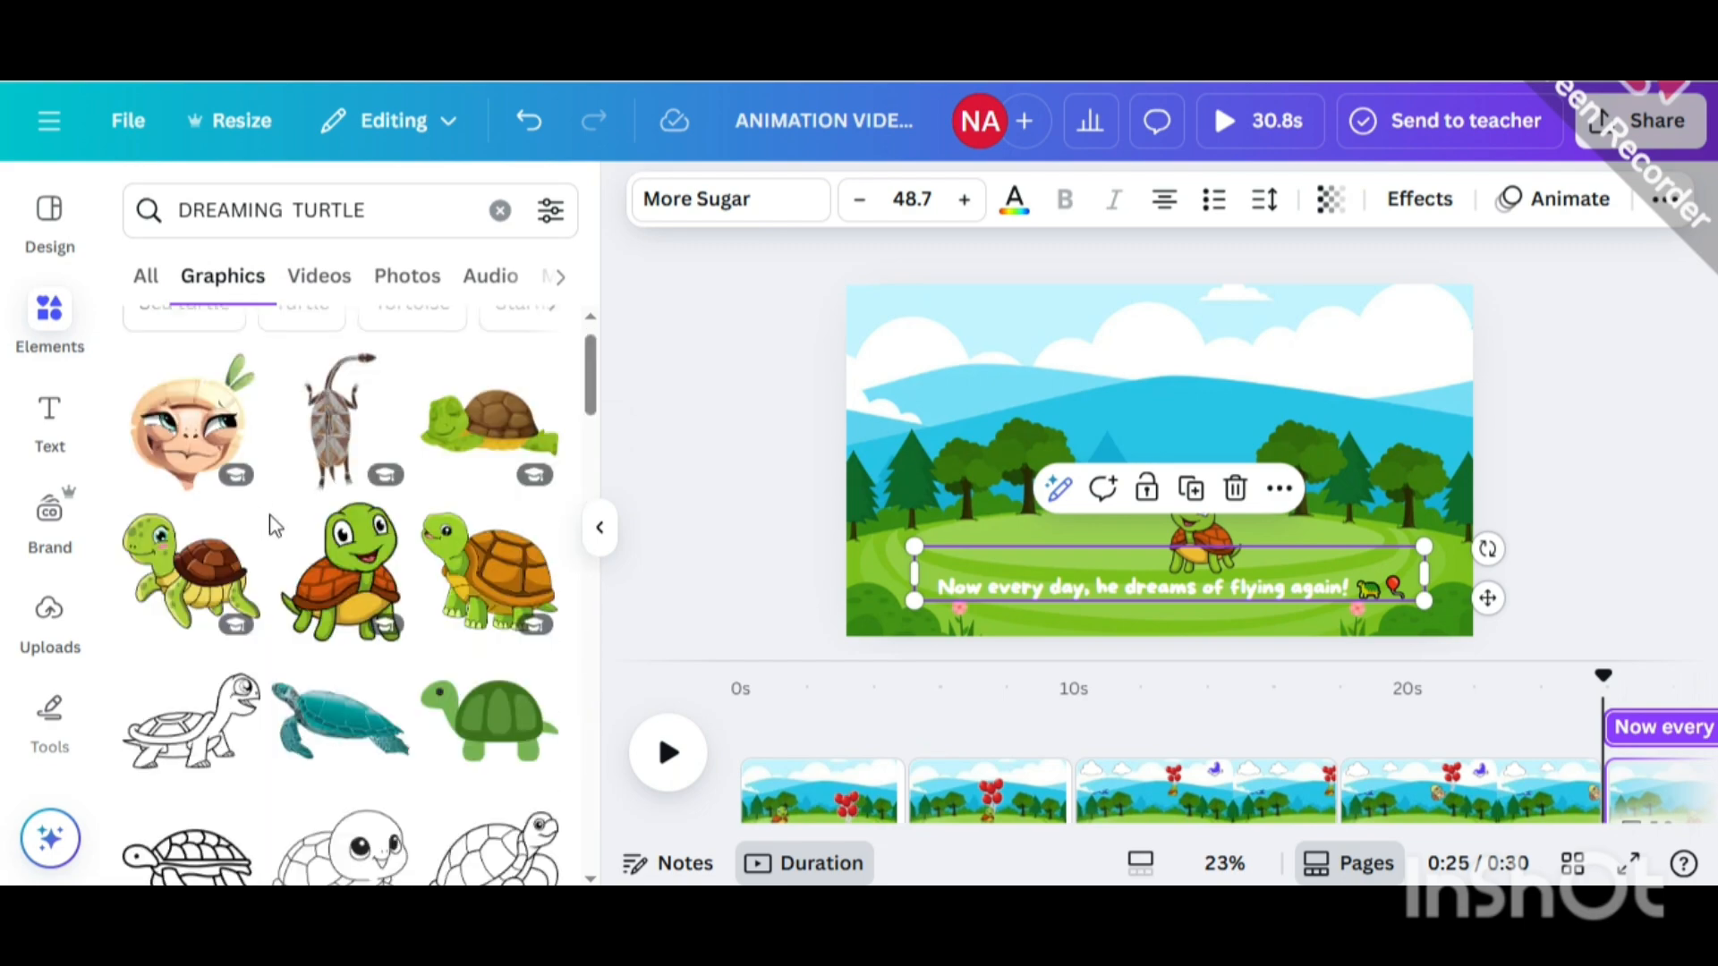
pyautogui.click(482, 402)
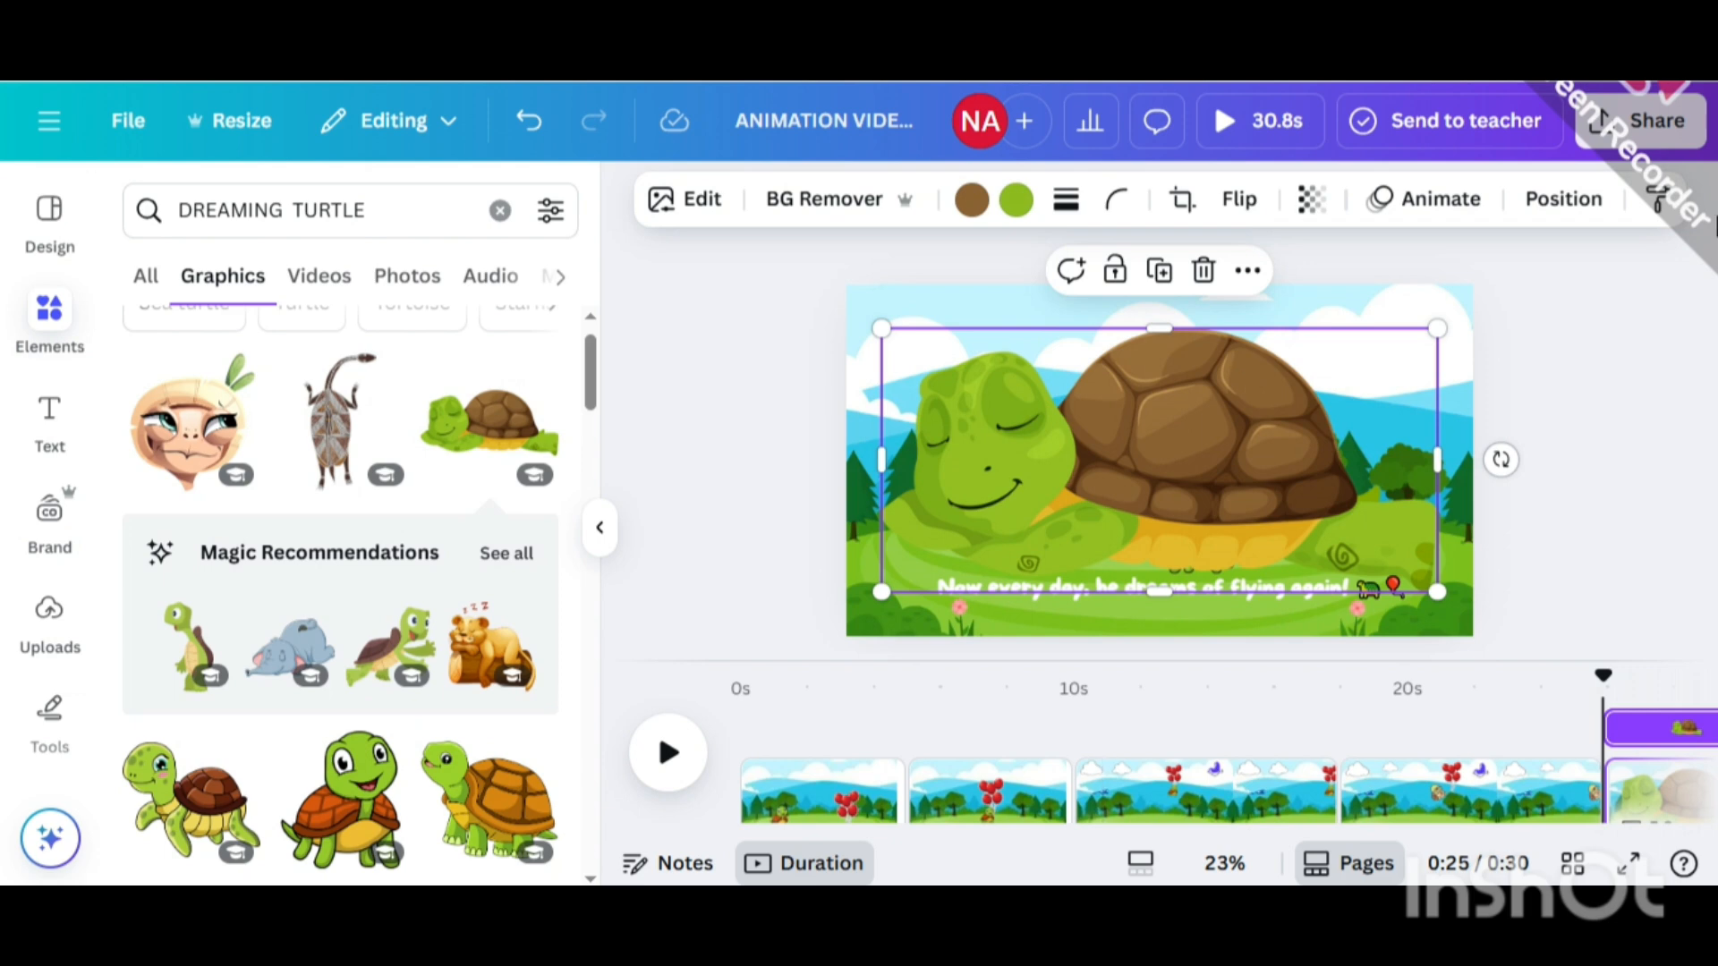
# Replace the standing turtle on the fifth page with the sleeping turtle, shrunk and placed on the meadow above the caption.
pyautogui.moveTo(1437, 328); pyautogui.dragTo(1141, 440)
pyautogui.moveTo(1026, 481); pyautogui.dragTo(1211, 317)
pyautogui.click(1207, 532)
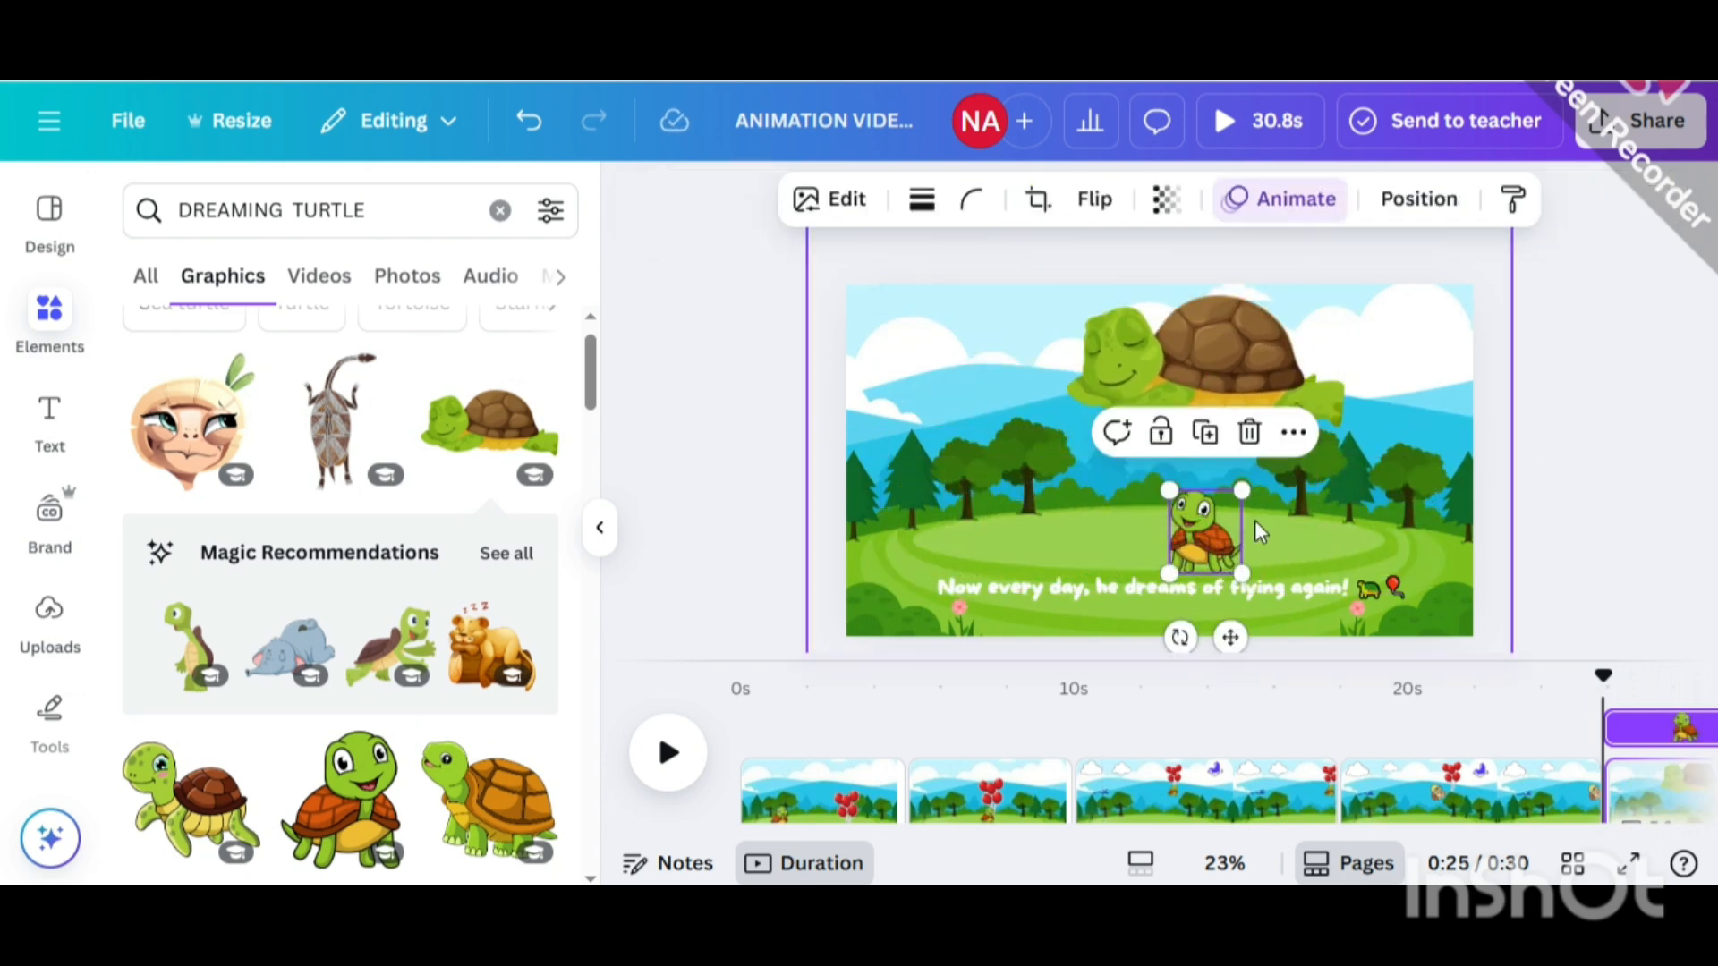
pyautogui.click(1249, 432)
pyautogui.moveTo(1249, 380); pyautogui.dragTo(1224, 546)
pyautogui.moveTo(1321, 459); pyautogui.dragTo(1229, 503)
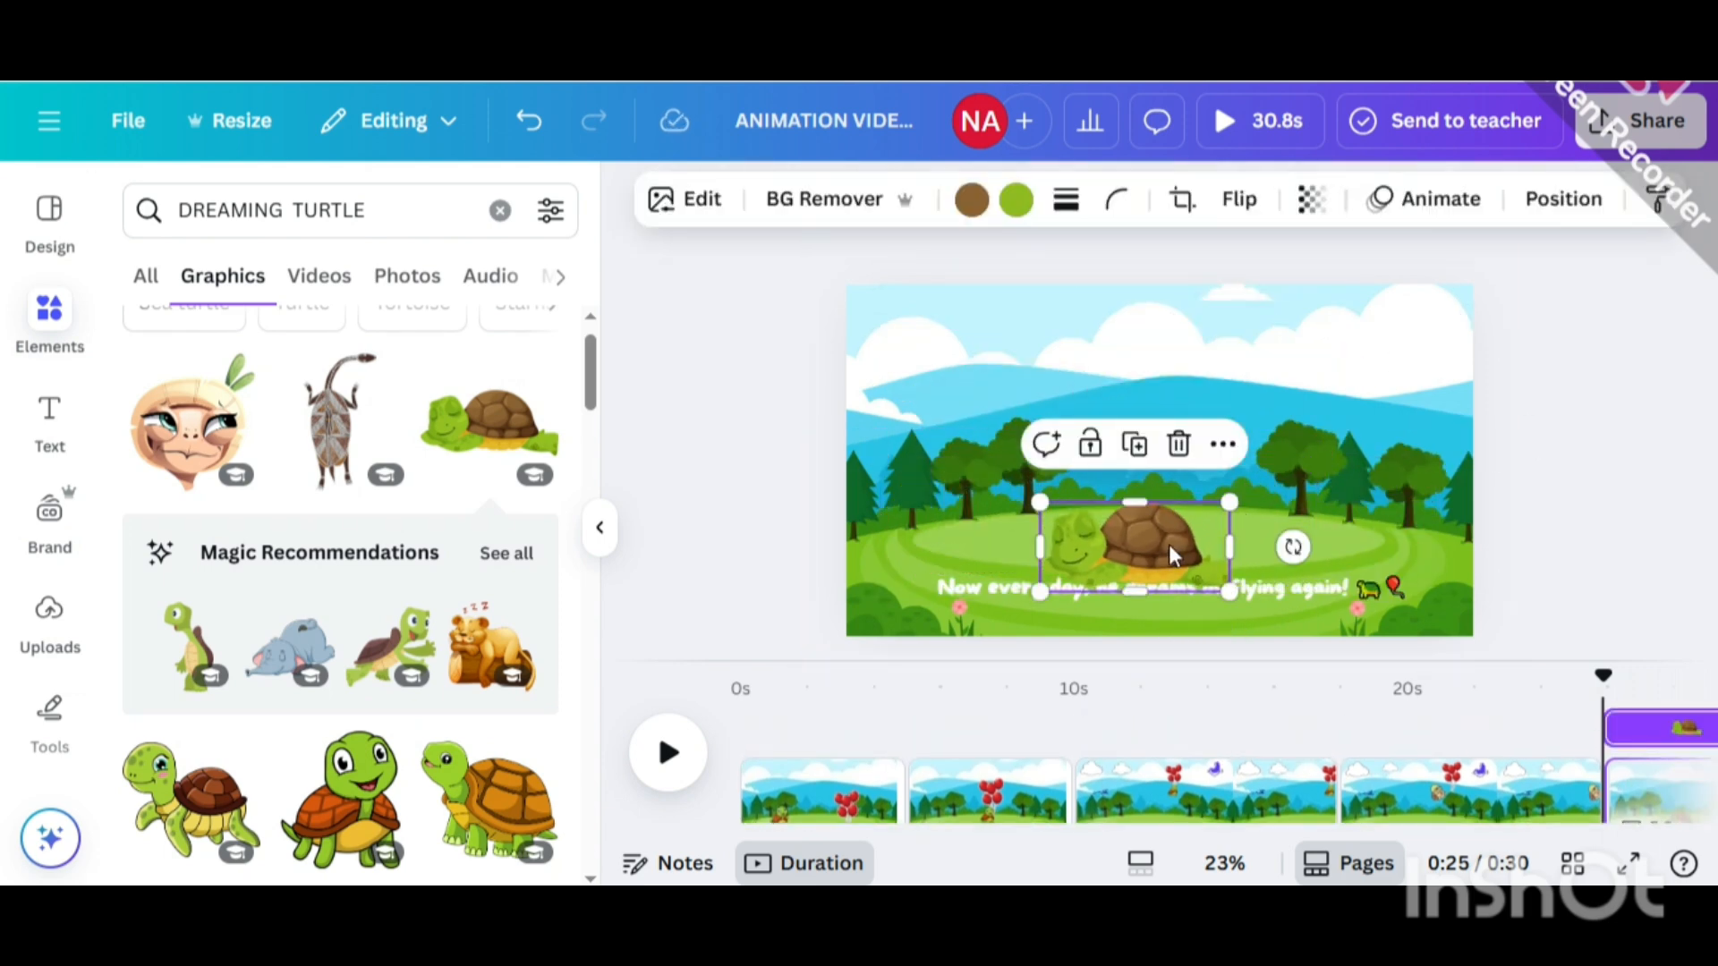
pyautogui.moveTo(1173, 556); pyautogui.dragTo(1207, 504)
pyautogui.moveTo(1170, 487); pyautogui.dragTo(1238, 514)
pyautogui.click(1536, 482)
pyautogui.click(1088, 358)
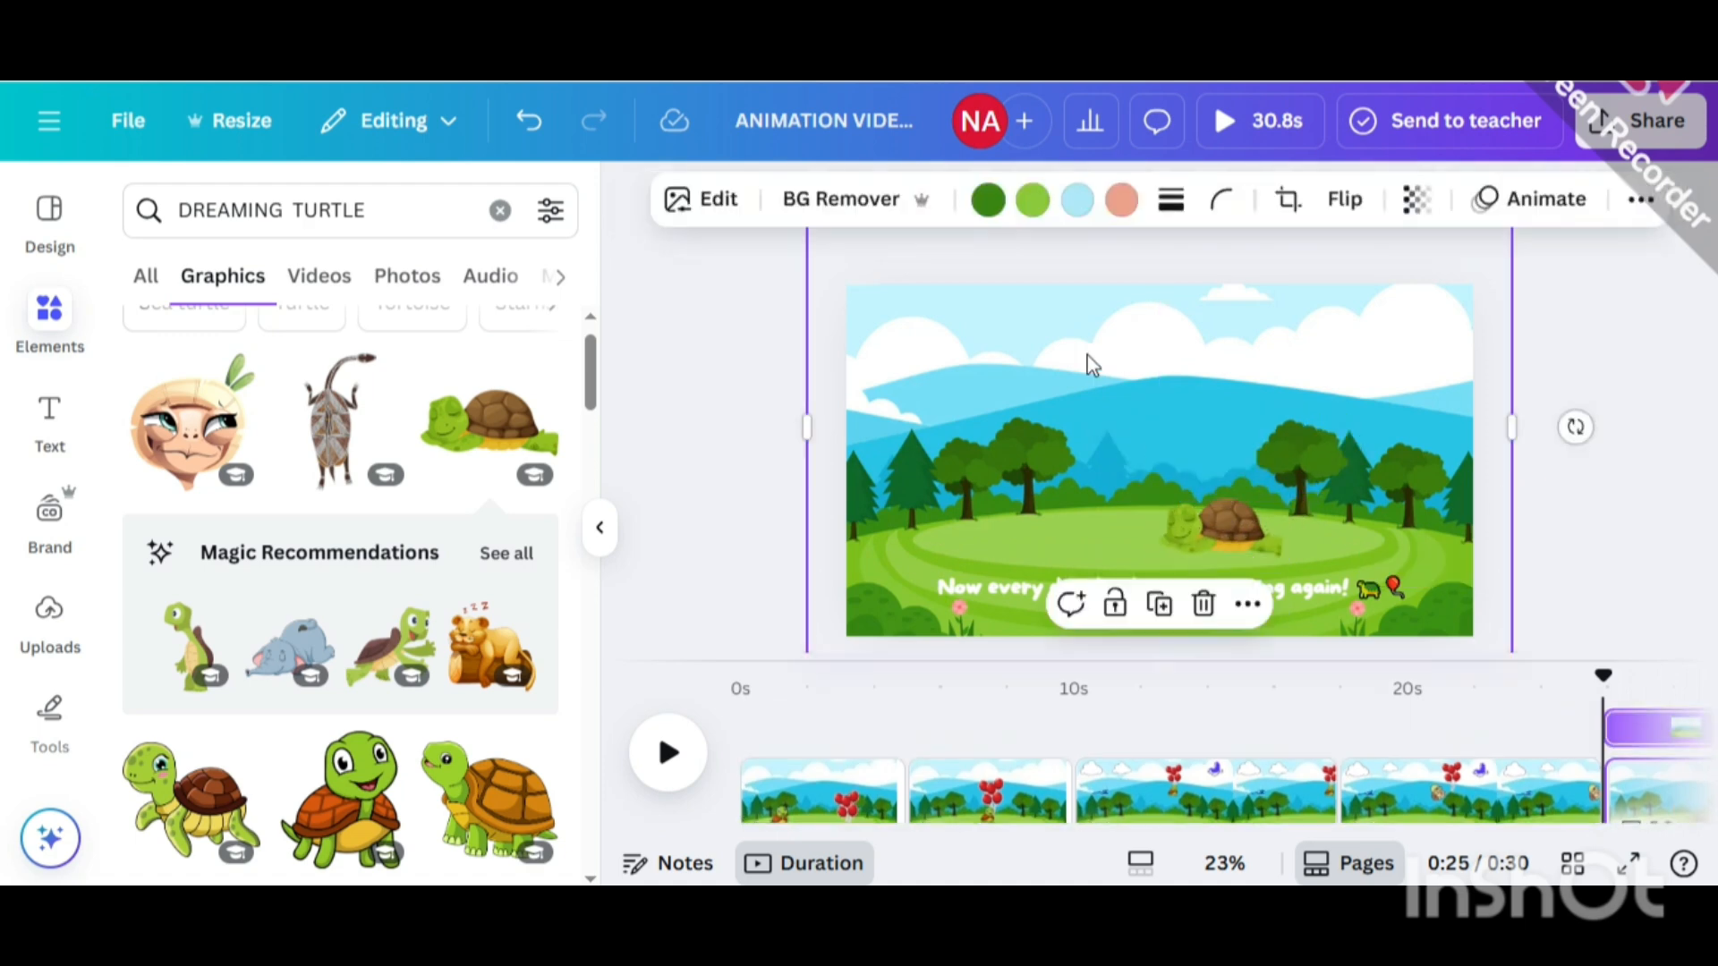
# Copy the outlined white cloud from the third page onto the fifth page, then move it inward and enlarge it slightly.
pyautogui.click(1143, 796)
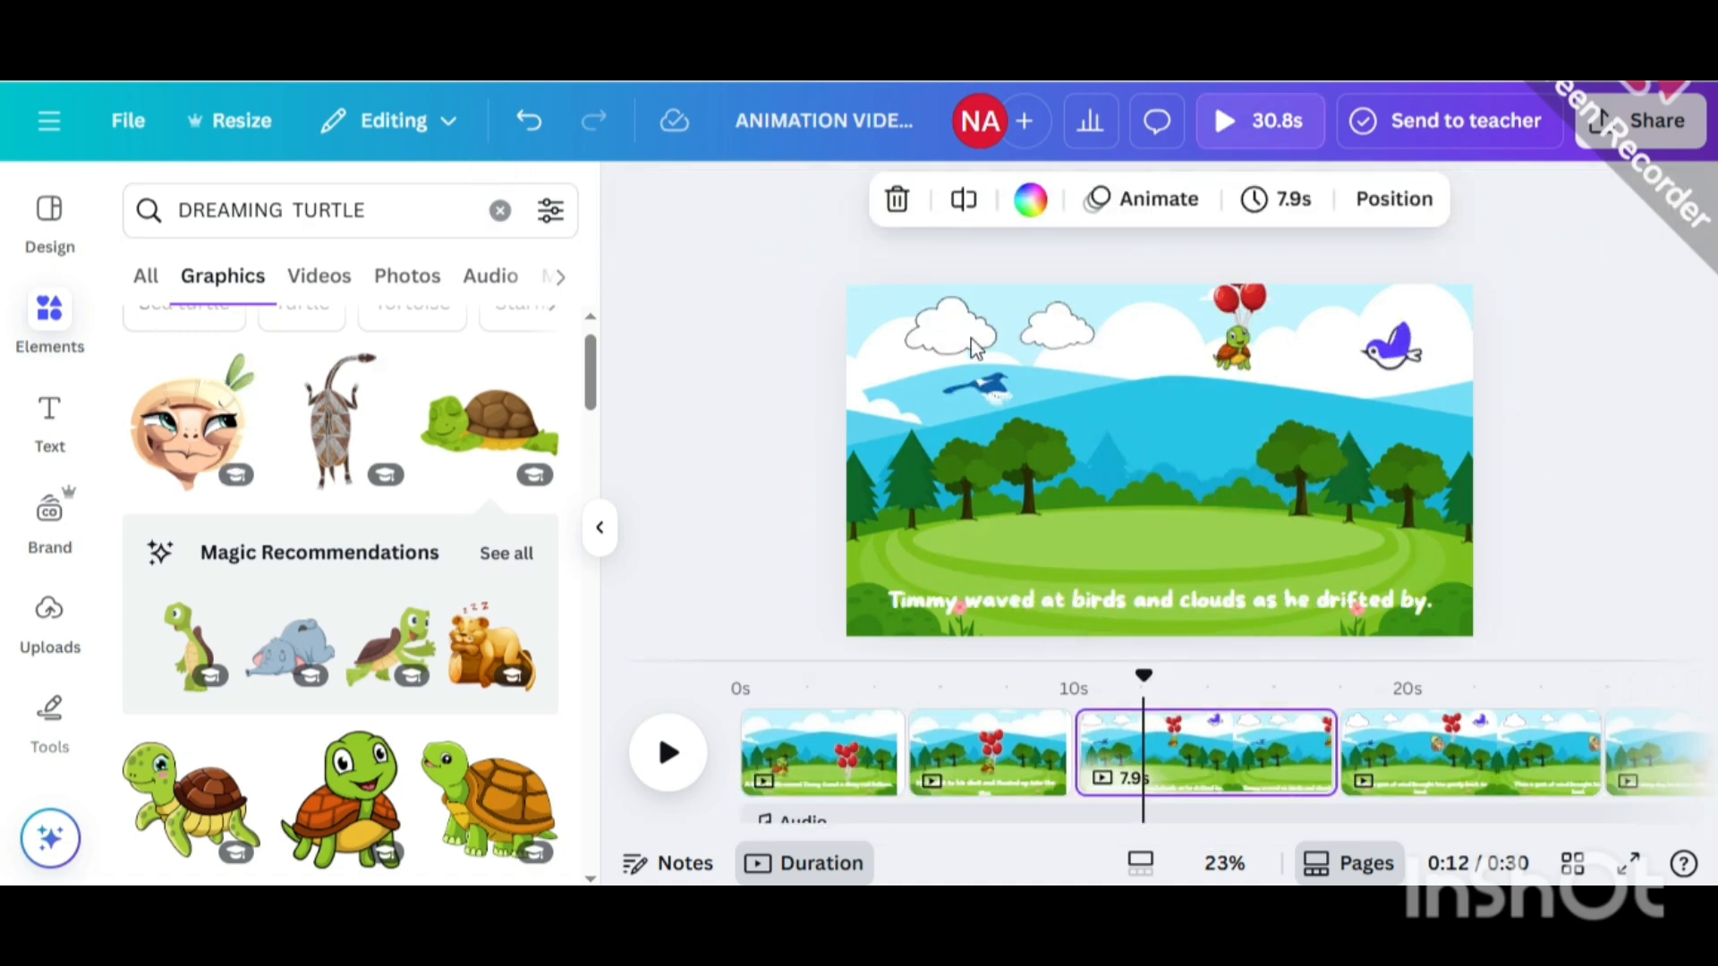
pyautogui.click(921, 331)
pyautogui.click(913, 414)
pyautogui.moveTo(923, 336); pyautogui.dragTo(1649, 787)
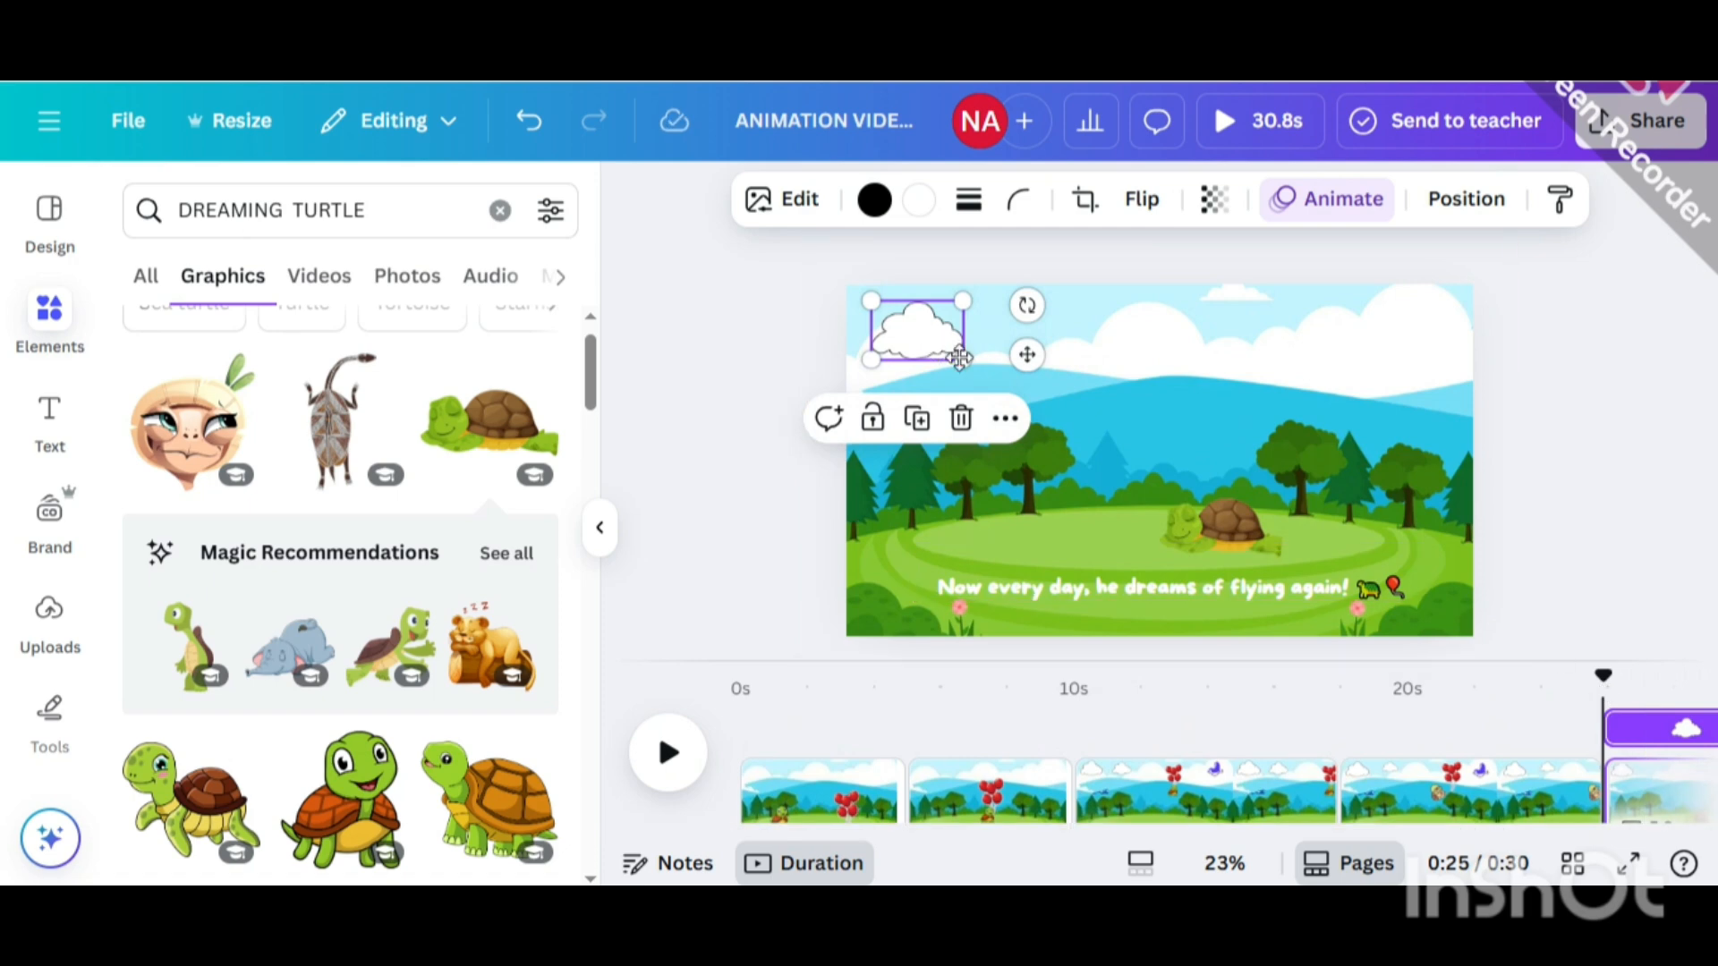
pyautogui.moveTo(919, 333); pyautogui.dragTo(997, 351)
pyautogui.click(600, 528)
pyautogui.moveTo(790, 319); pyautogui.dragTo(847, 283)
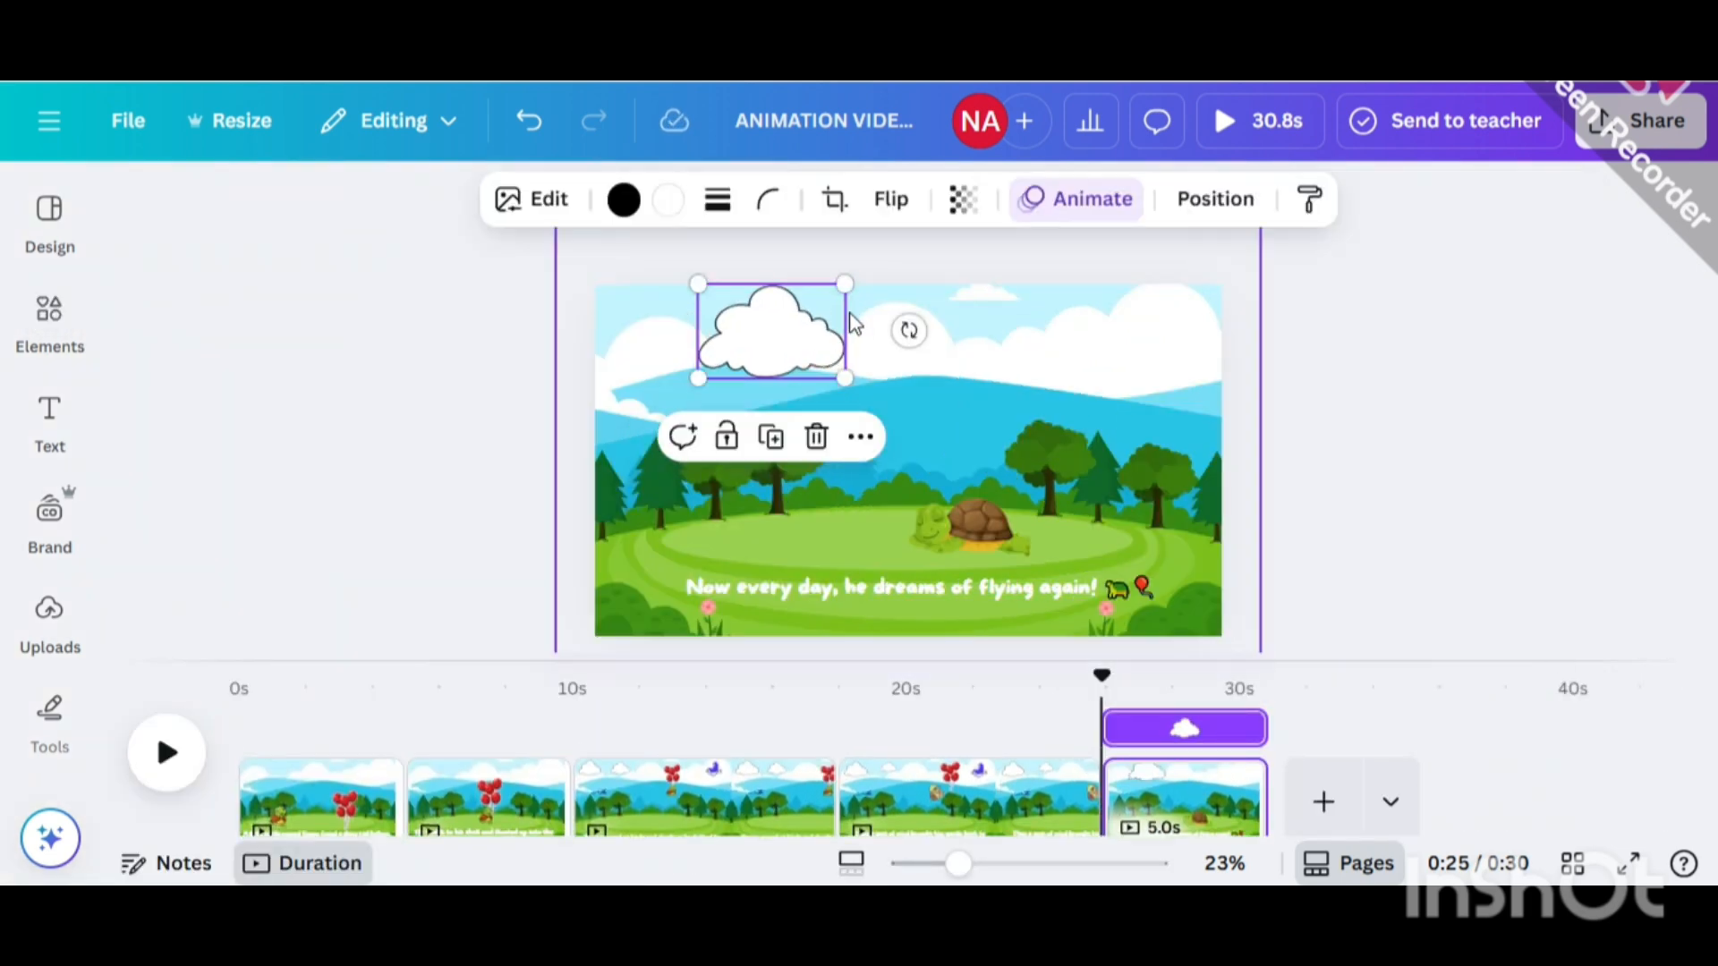
pyautogui.moveTo(847, 378); pyautogui.dragTo(812, 357)
# Create a path animation that drifts the fifth page's cloud to the right across the sky.
pyautogui.click(1061, 215)
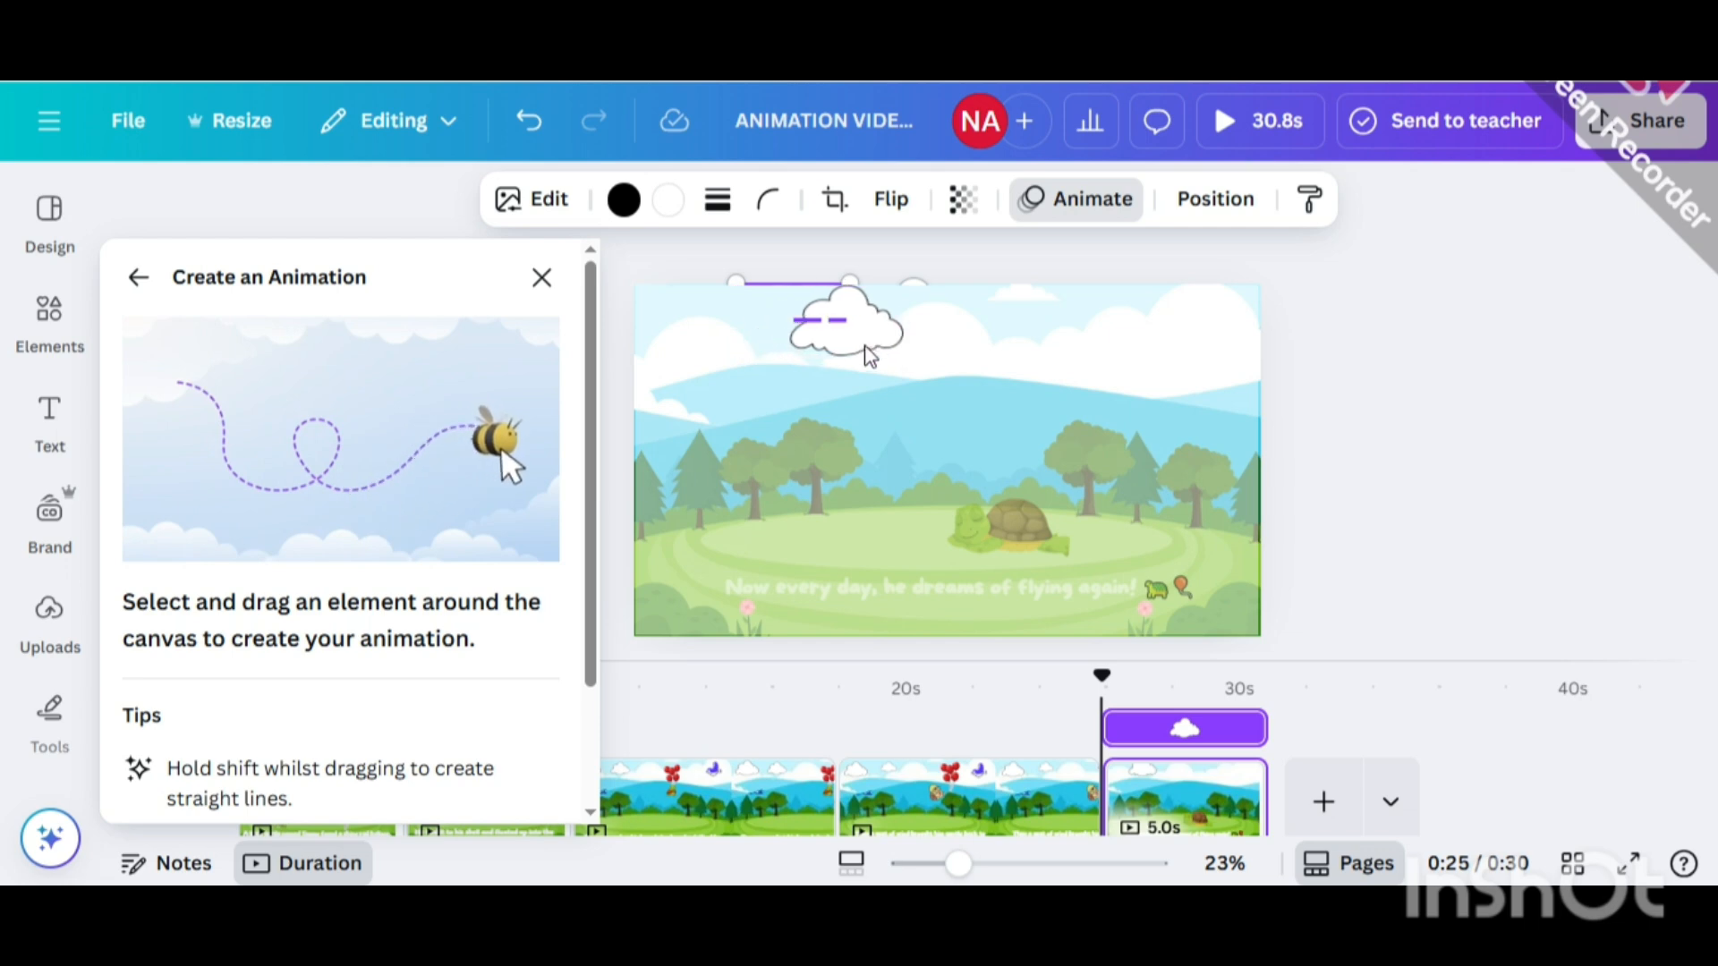
pyautogui.moveTo(867, 353); pyautogui.dragTo(1062, 372)
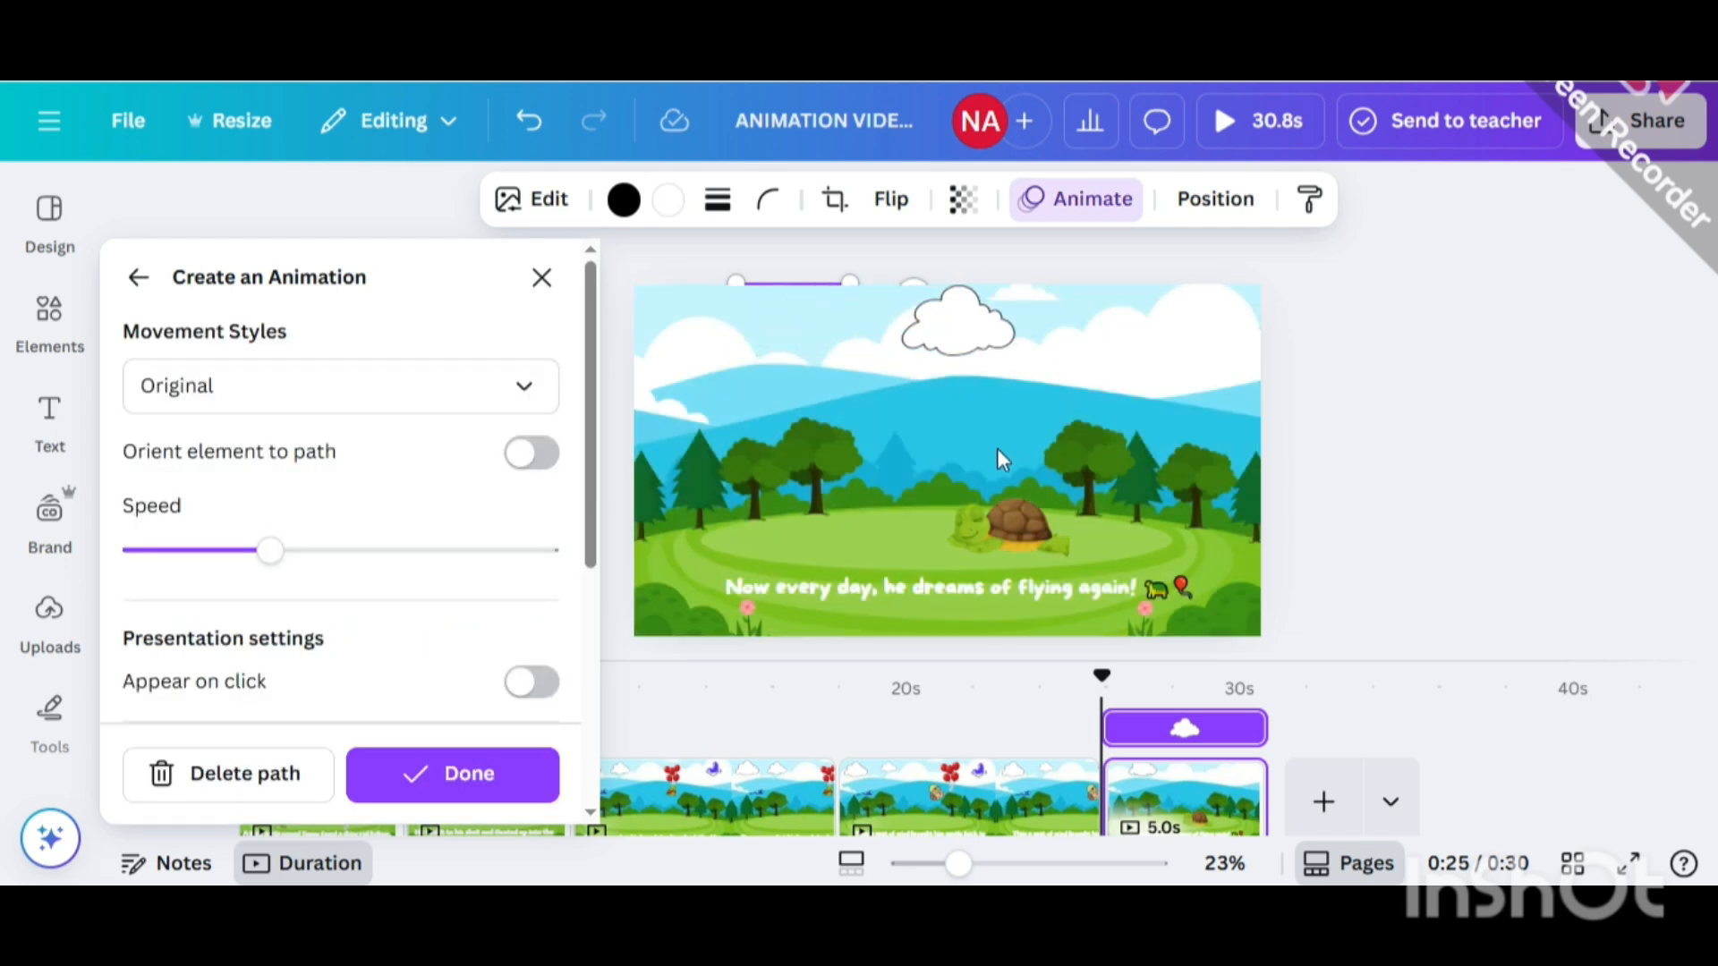
pyautogui.click(1026, 341)
pyautogui.click(542, 278)
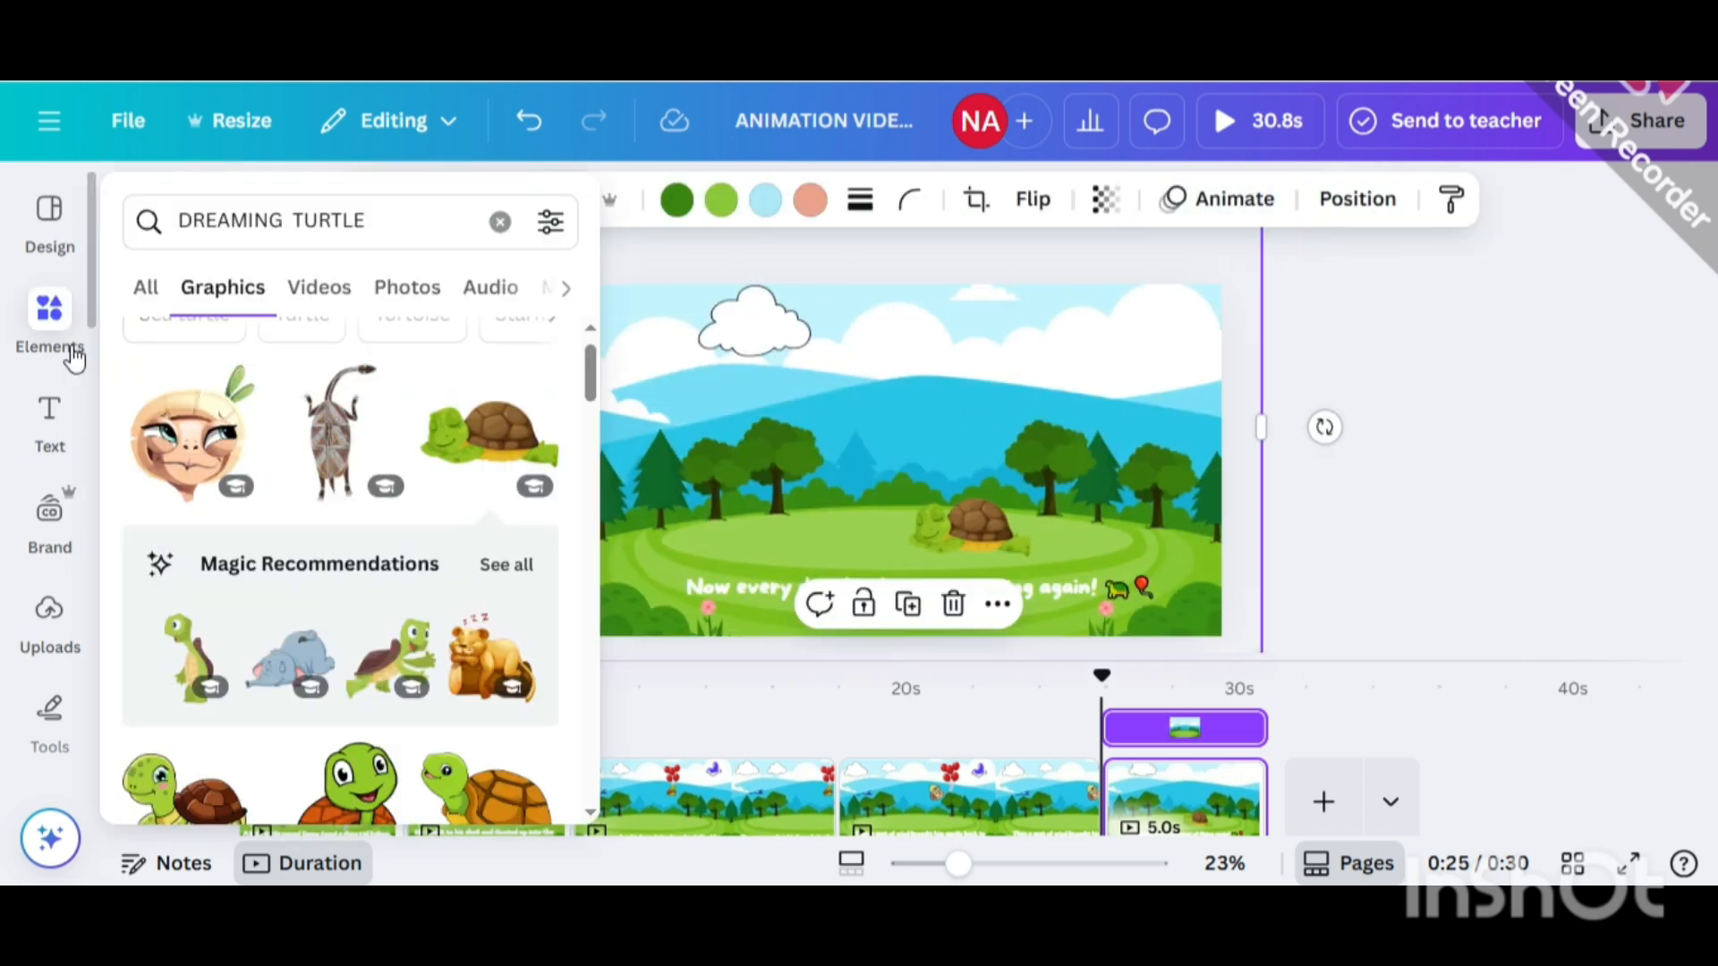
# Search the graphics for SUN and filter the results to Animated.
pyautogui.click(68, 352)
pyautogui.click(406, 218)
pyautogui.press('BackSpace')
pyautogui.press('BackSpace')
pyautogui.press('BackSpace')
pyautogui.press('BackSpace')
pyautogui.press('BackSpace')
pyautogui.press('BackSpace')
pyautogui.press('BackSpace')
pyautogui.press('BackSpace')
pyautogui.press('BackSpace')
pyautogui.press('BackSpace')
pyautogui.press('BackSpace')
pyautogui.press('BackSpace')
pyautogui.press('BackSpace')
pyautogui.press('BackSpace')
pyautogui.press('BackSpace')
pyautogui.press('BackSpace')
pyautogui.write('SUN')
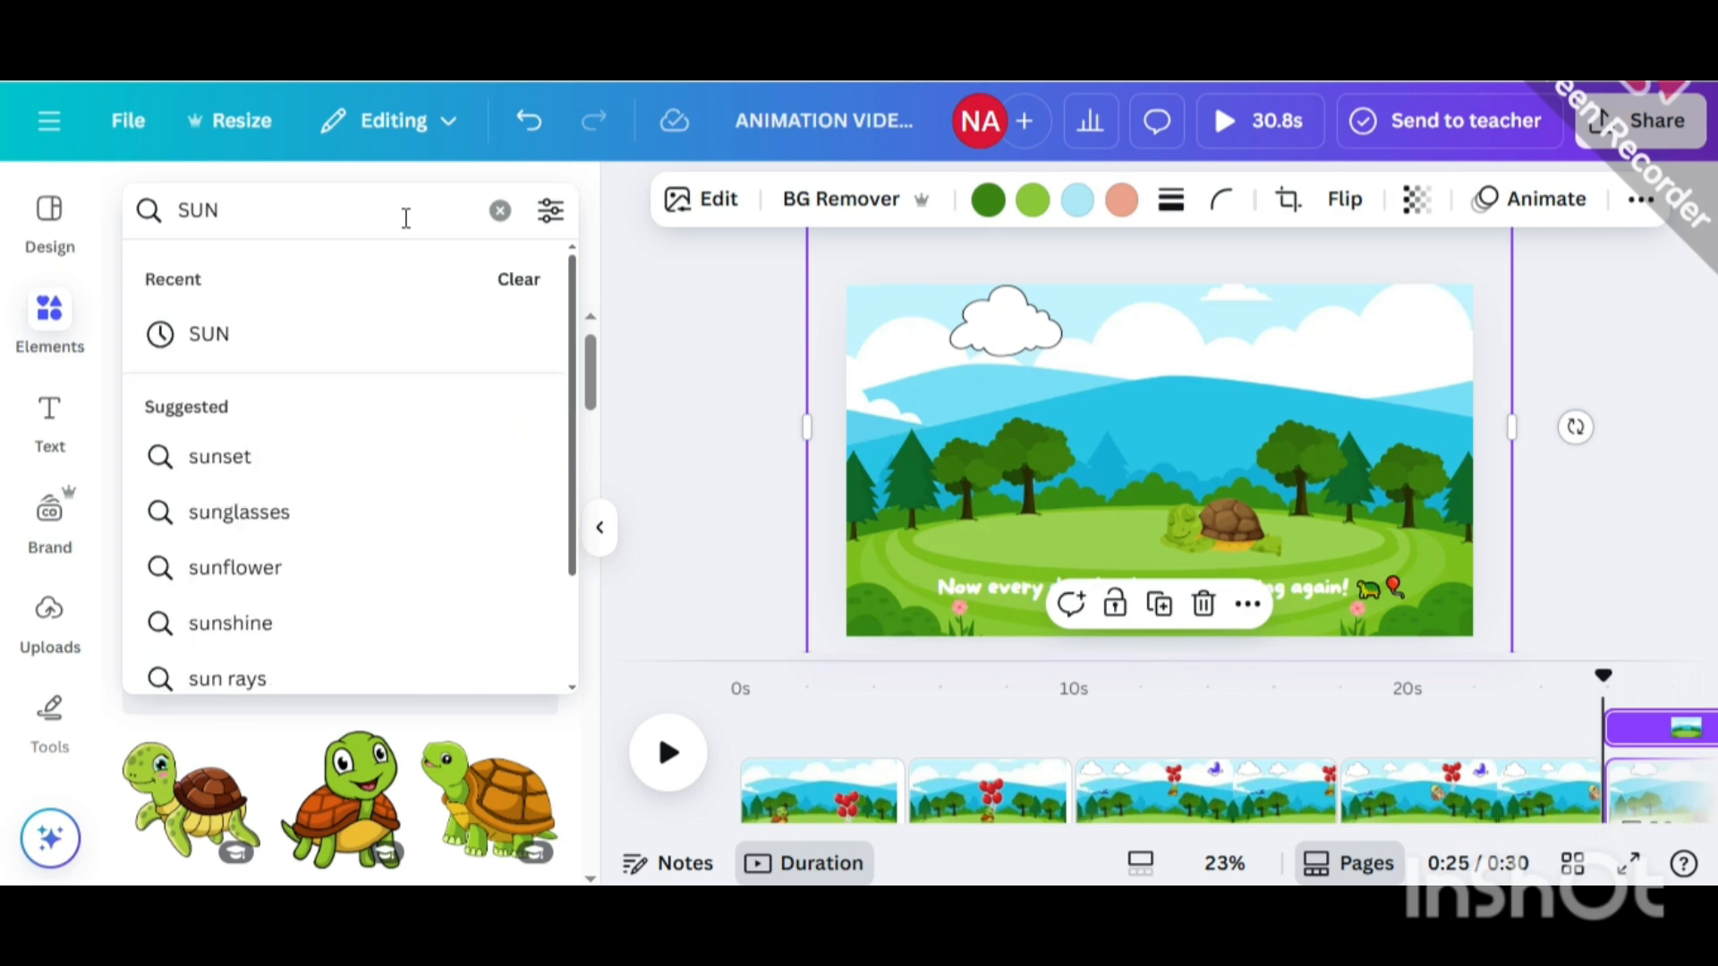
pyautogui.press('Return')
pyautogui.scroll(-2, 441, 644)
pyautogui.scroll(-3, 441, 644)
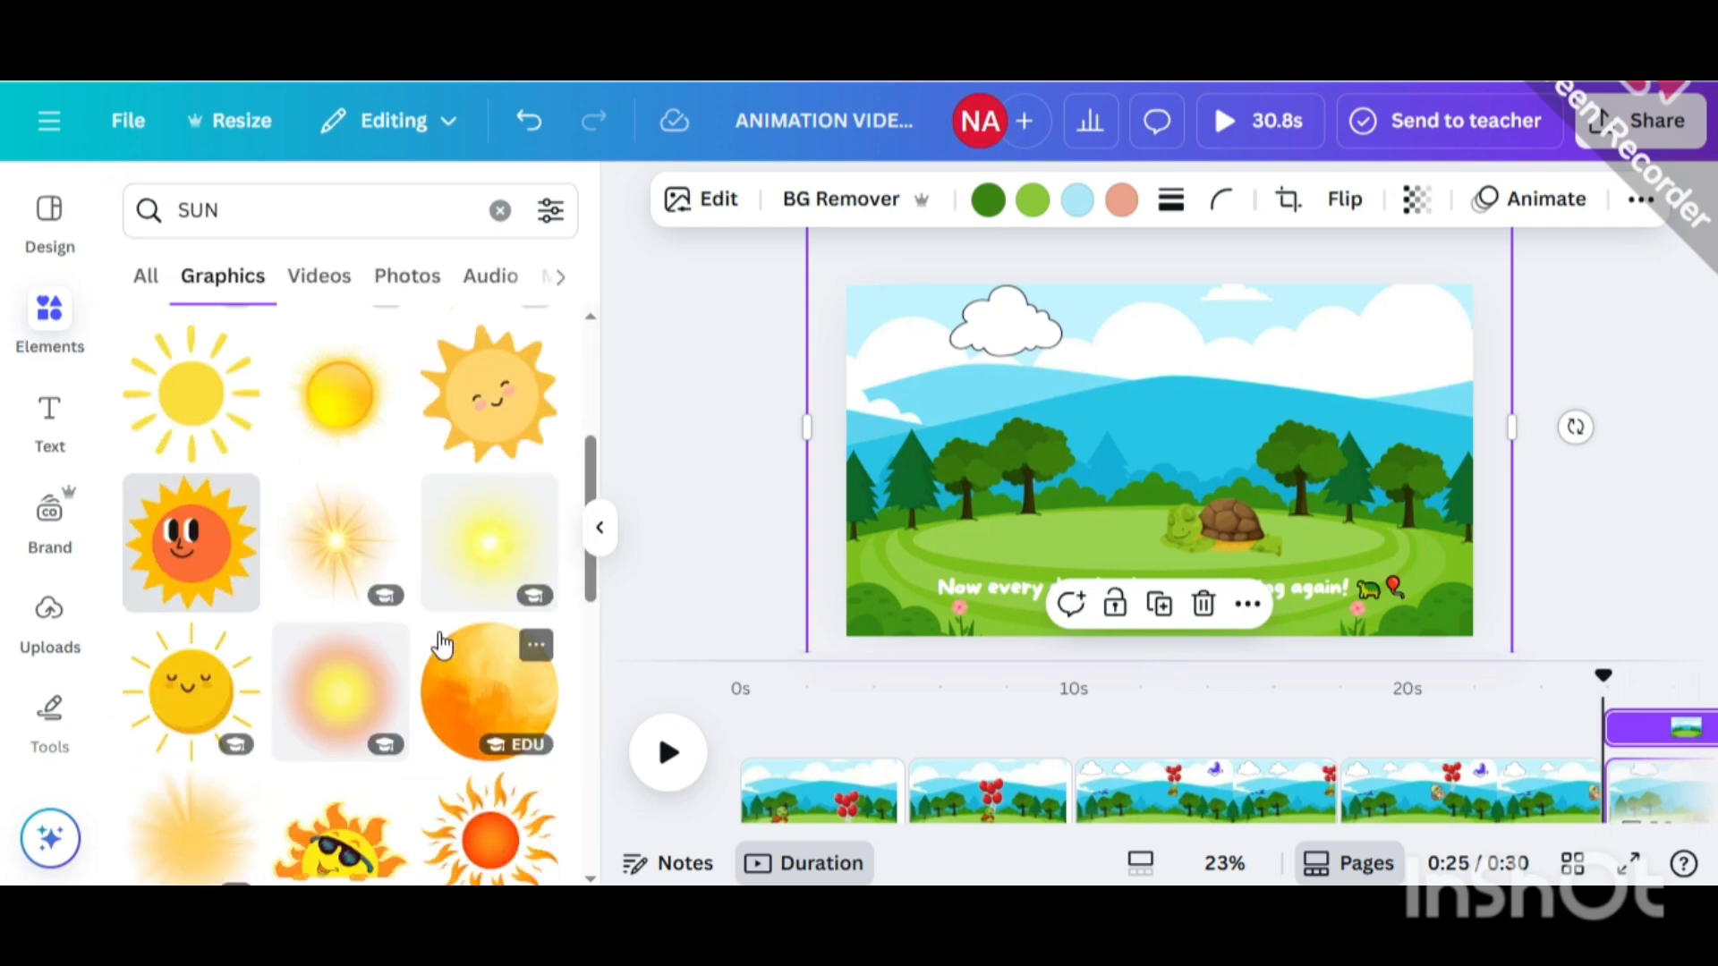
pyautogui.click(551, 212)
pyautogui.click(201, 485)
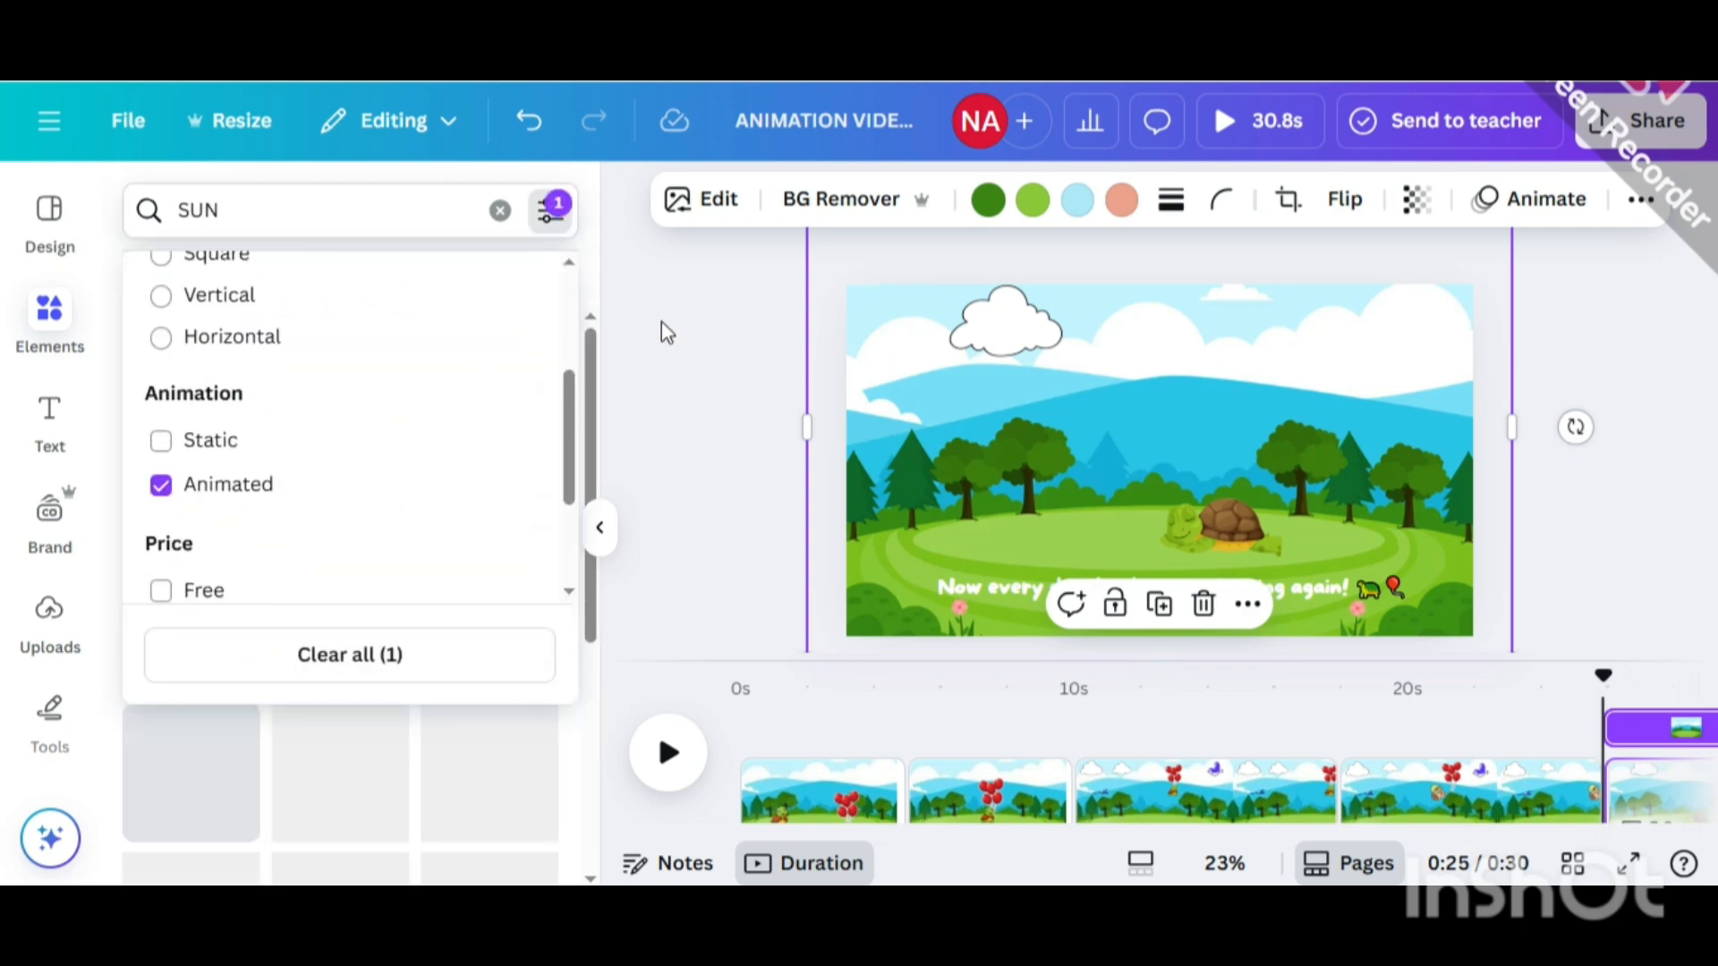
pyautogui.click(660, 330)
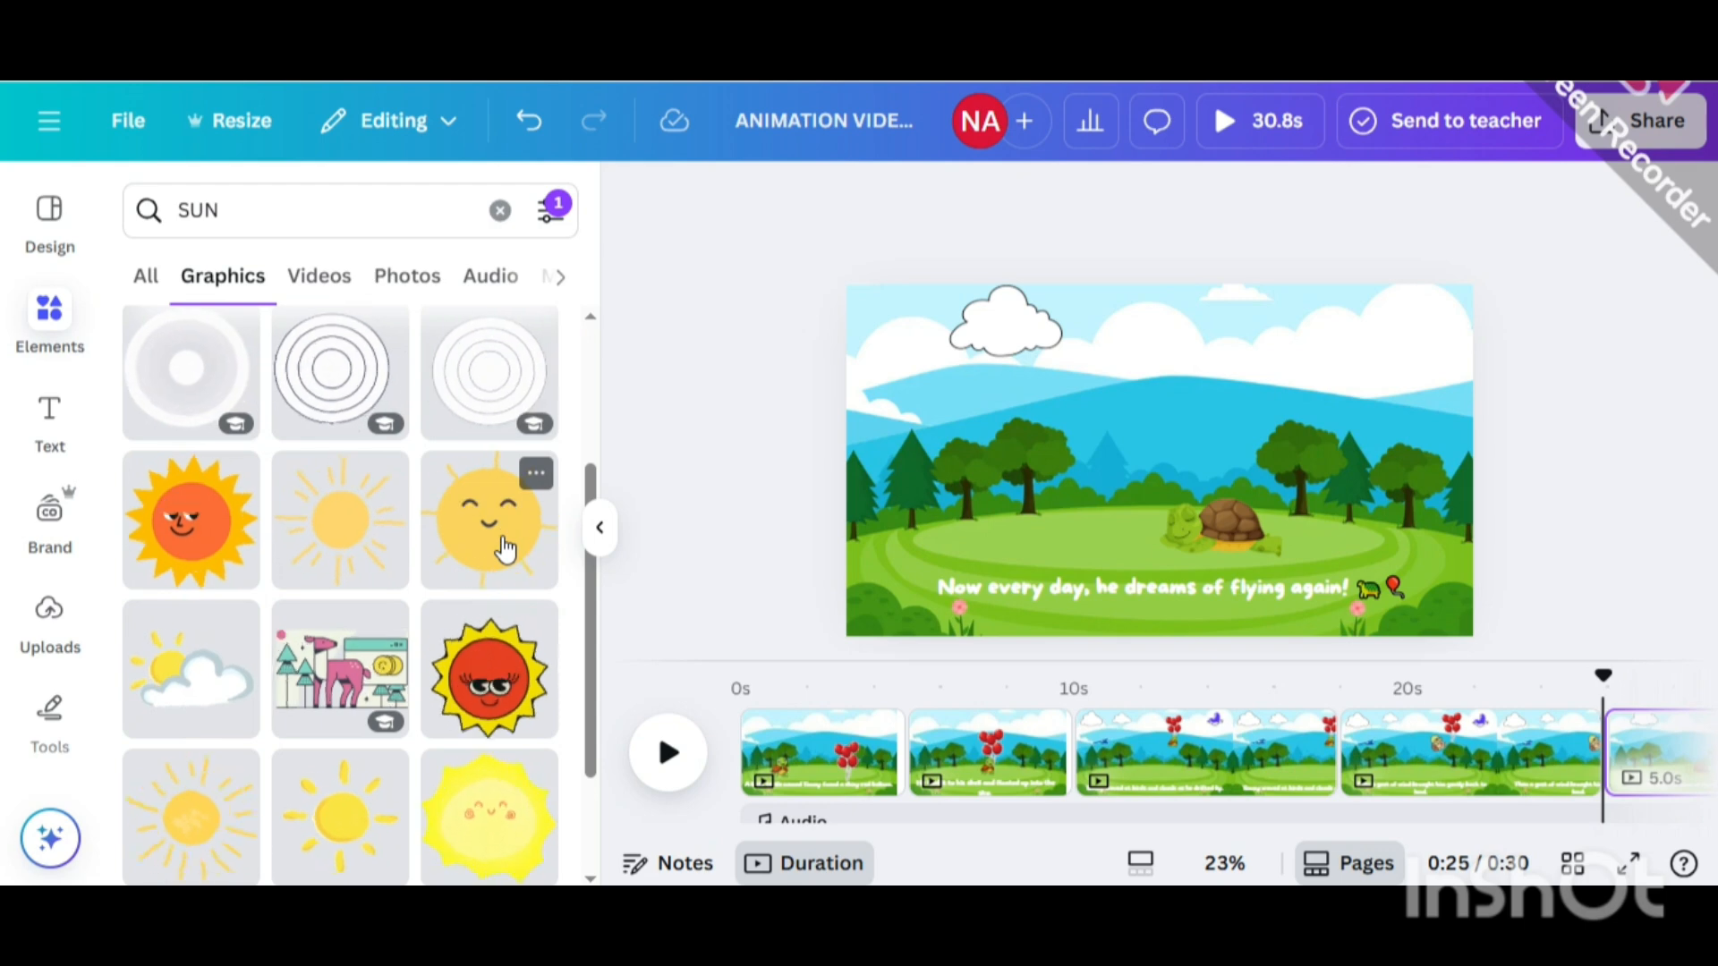
# Add the smiling yellow sun to the fifth page, shrink it and place it in the sky over the small background cloud.
pyautogui.click(504, 548)
pyautogui.moveTo(1301, 593); pyautogui.dragTo(1298, 319)
pyautogui.click(1361, 198)
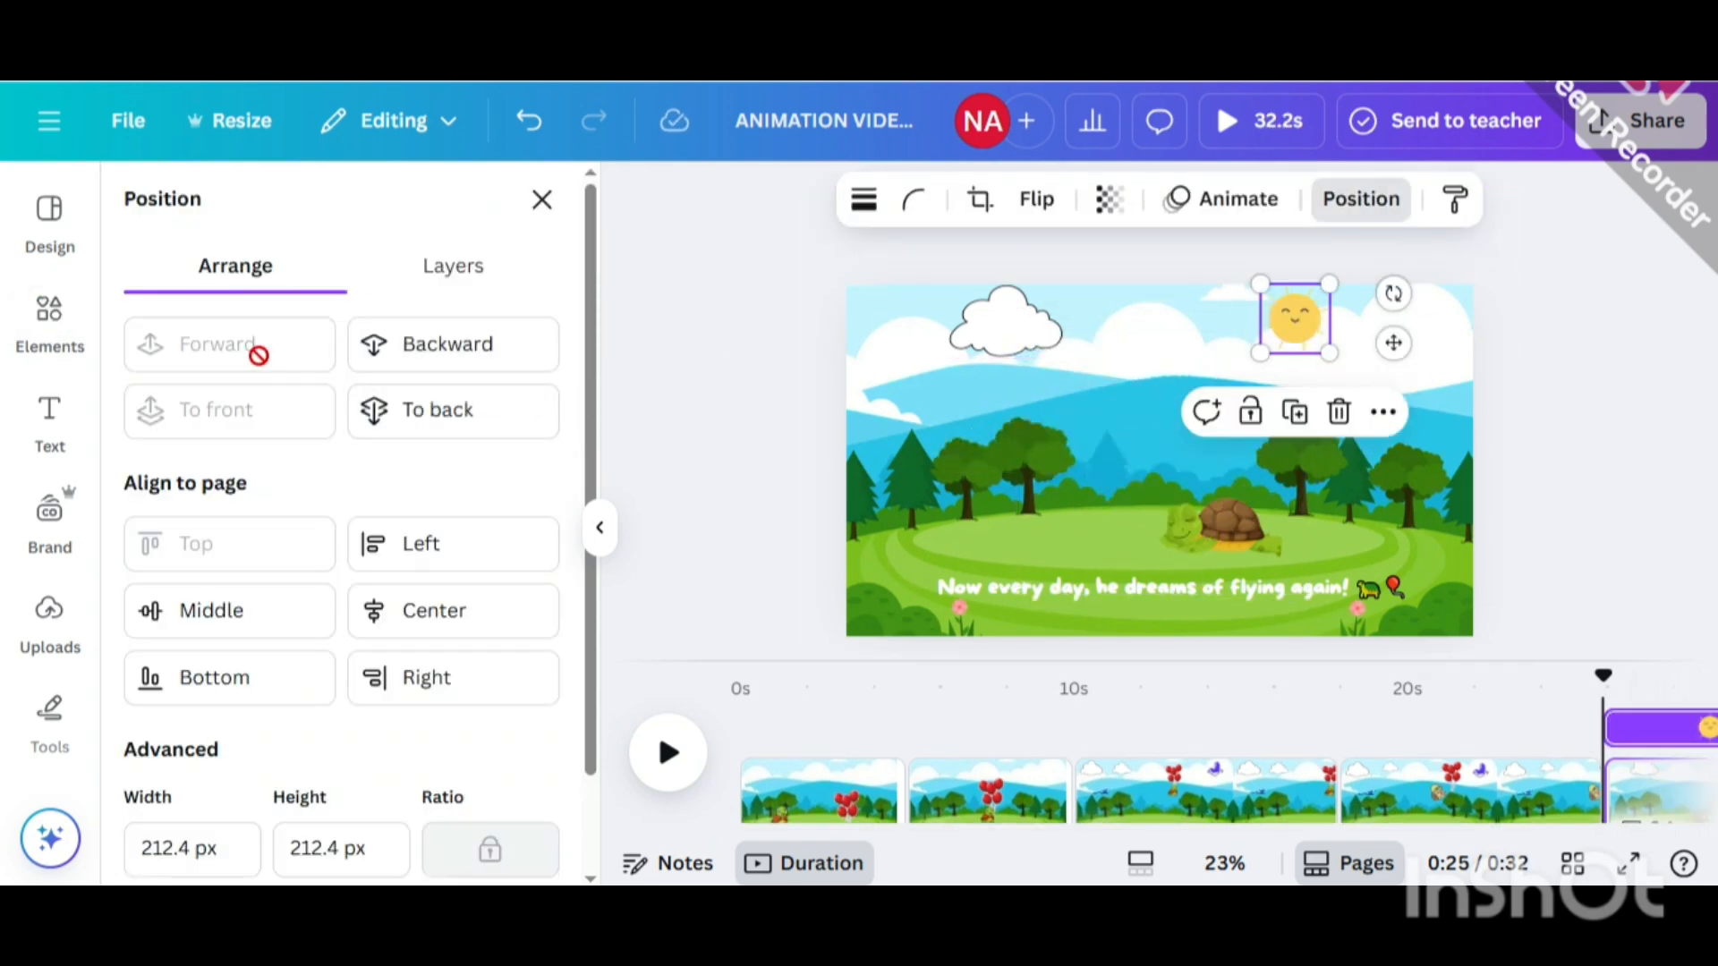
pyautogui.click(689, 358)
pyautogui.click(1295, 320)
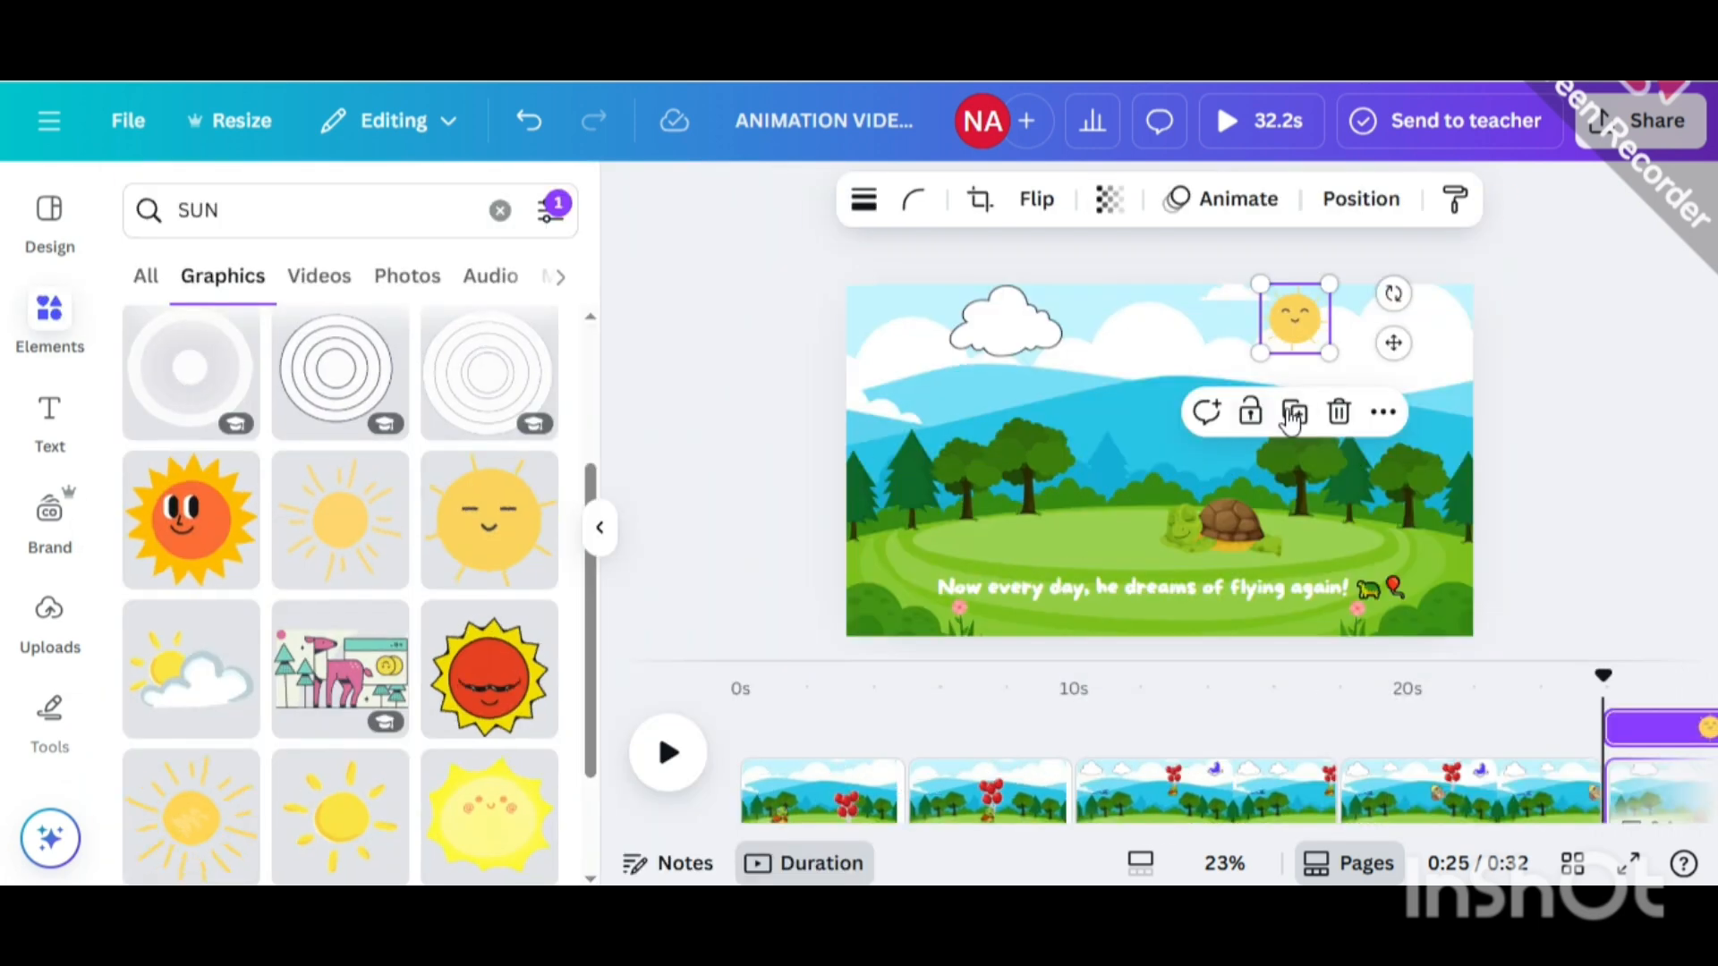
pyautogui.moveTo(1330, 353); pyautogui.dragTo(1240, 319)
pyautogui.click(1277, 352)
pyautogui.click(1248, 324)
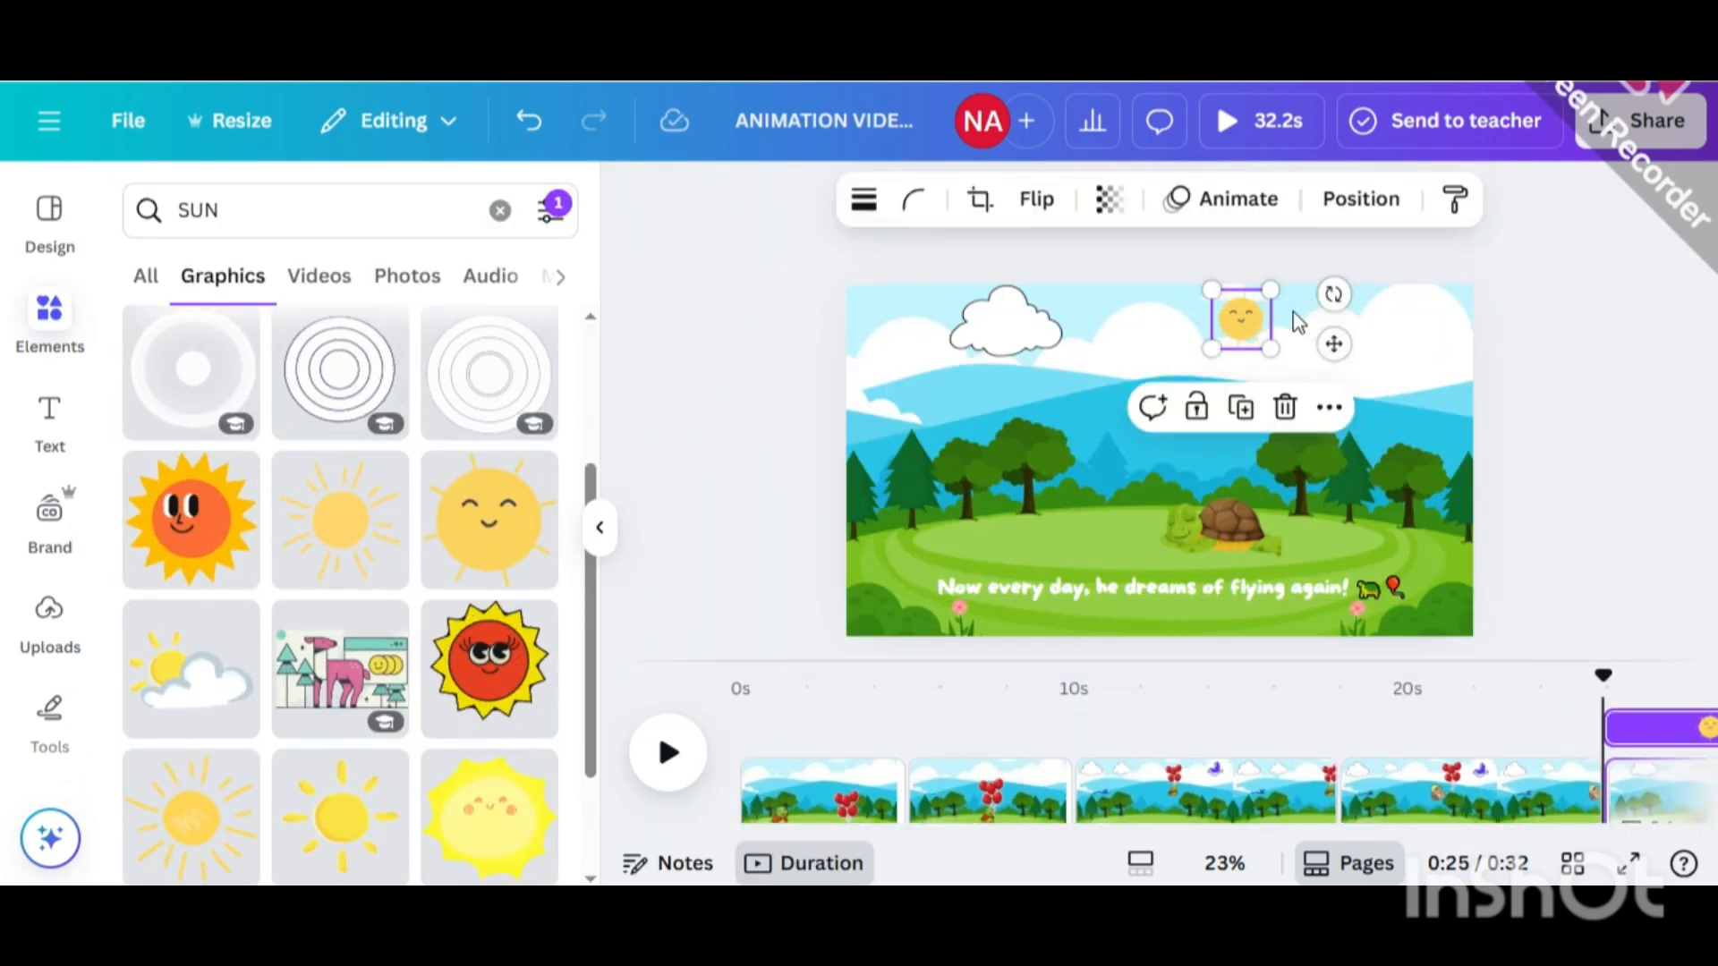
pyautogui.click(797, 324)
pyautogui.click(601, 528)
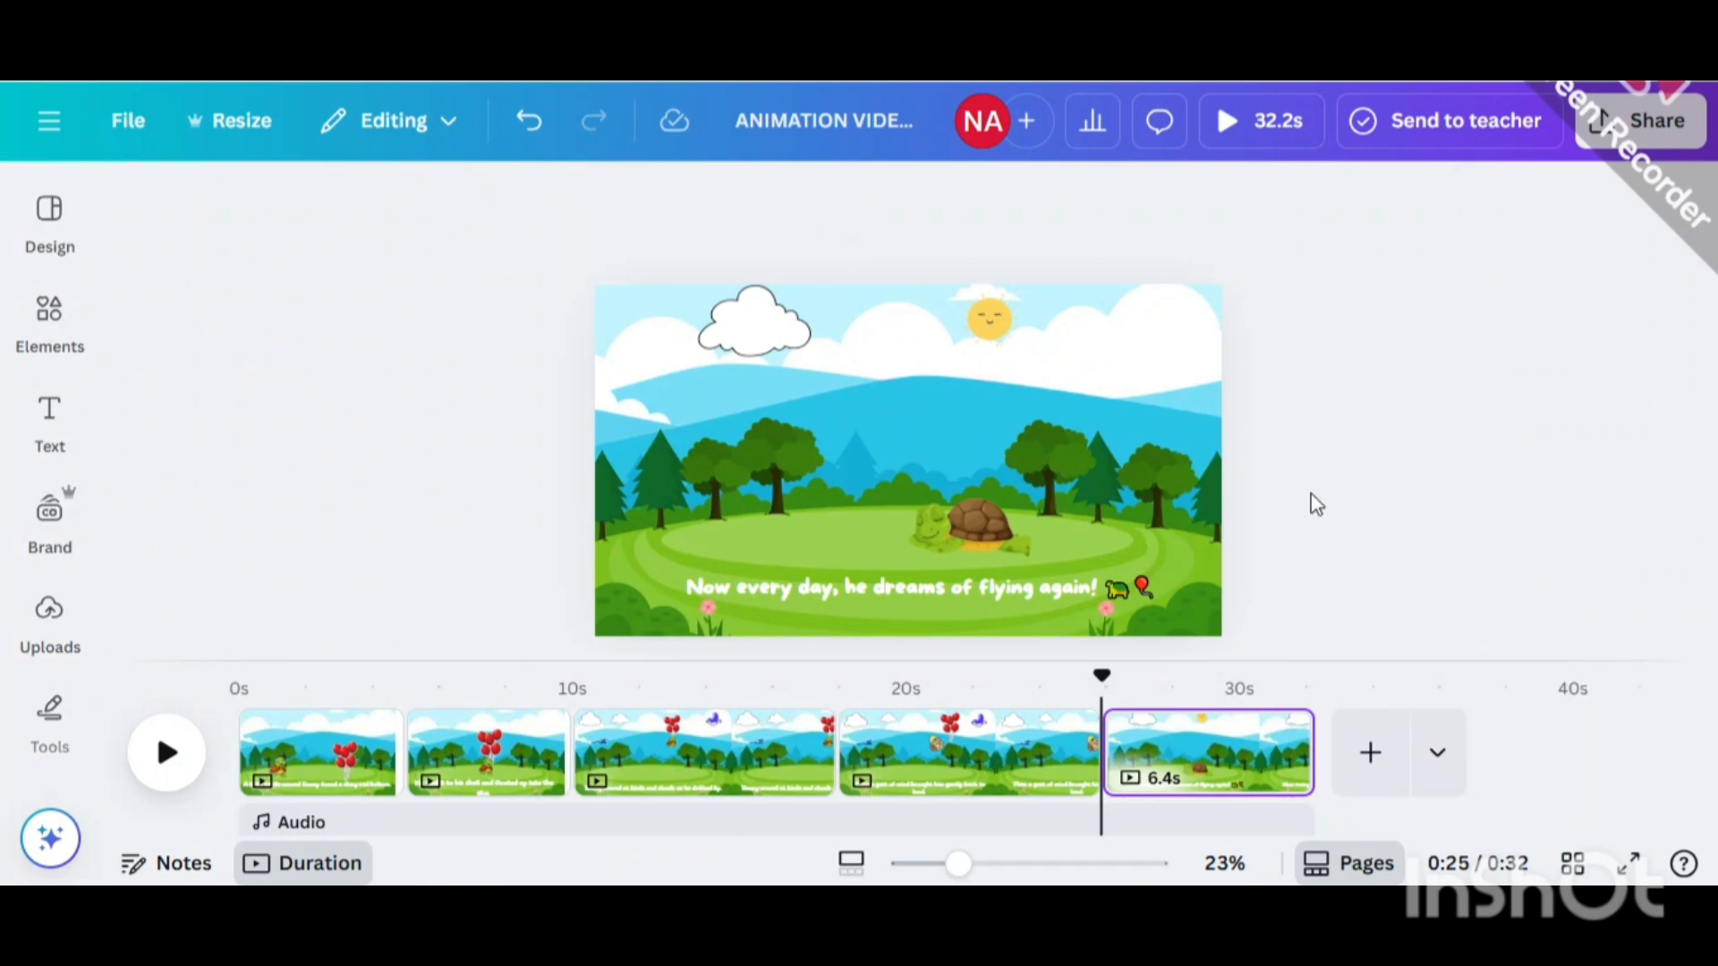
# Remove the turtle and balloon emojis from the fifth page's caption, enlarge the text to size 60.4 and center it on the page.
pyautogui.click(1126, 590)
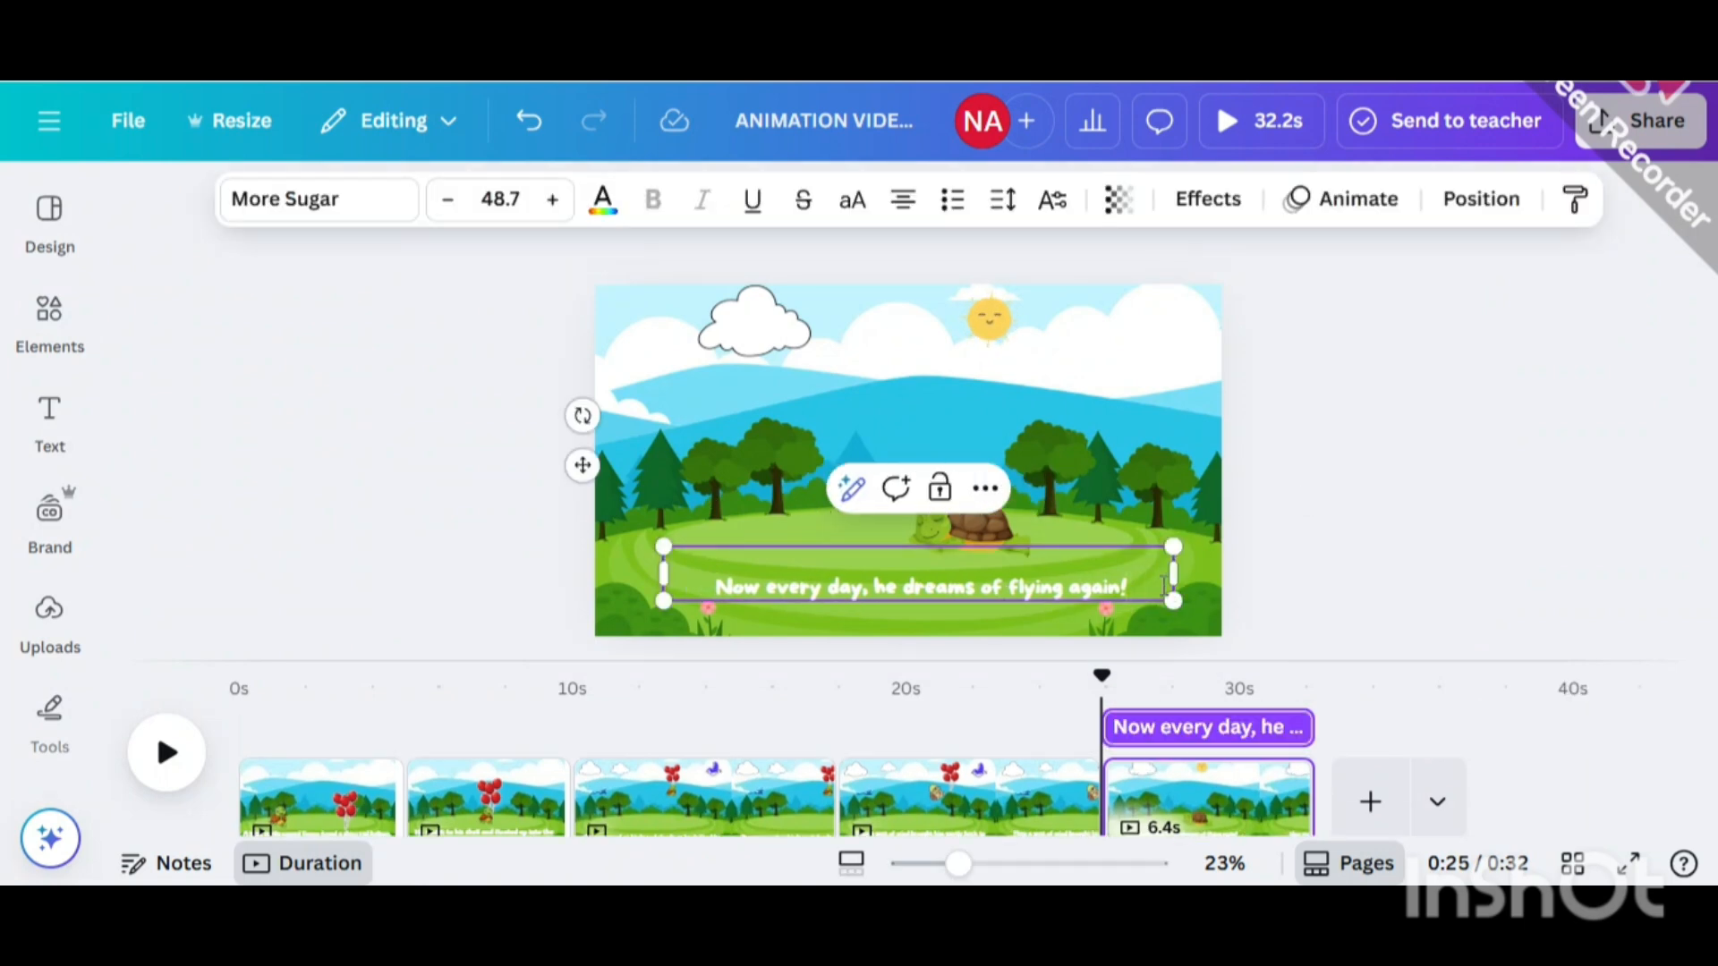
pyautogui.moveTo(659, 543); pyautogui.dragTo(537, 502)
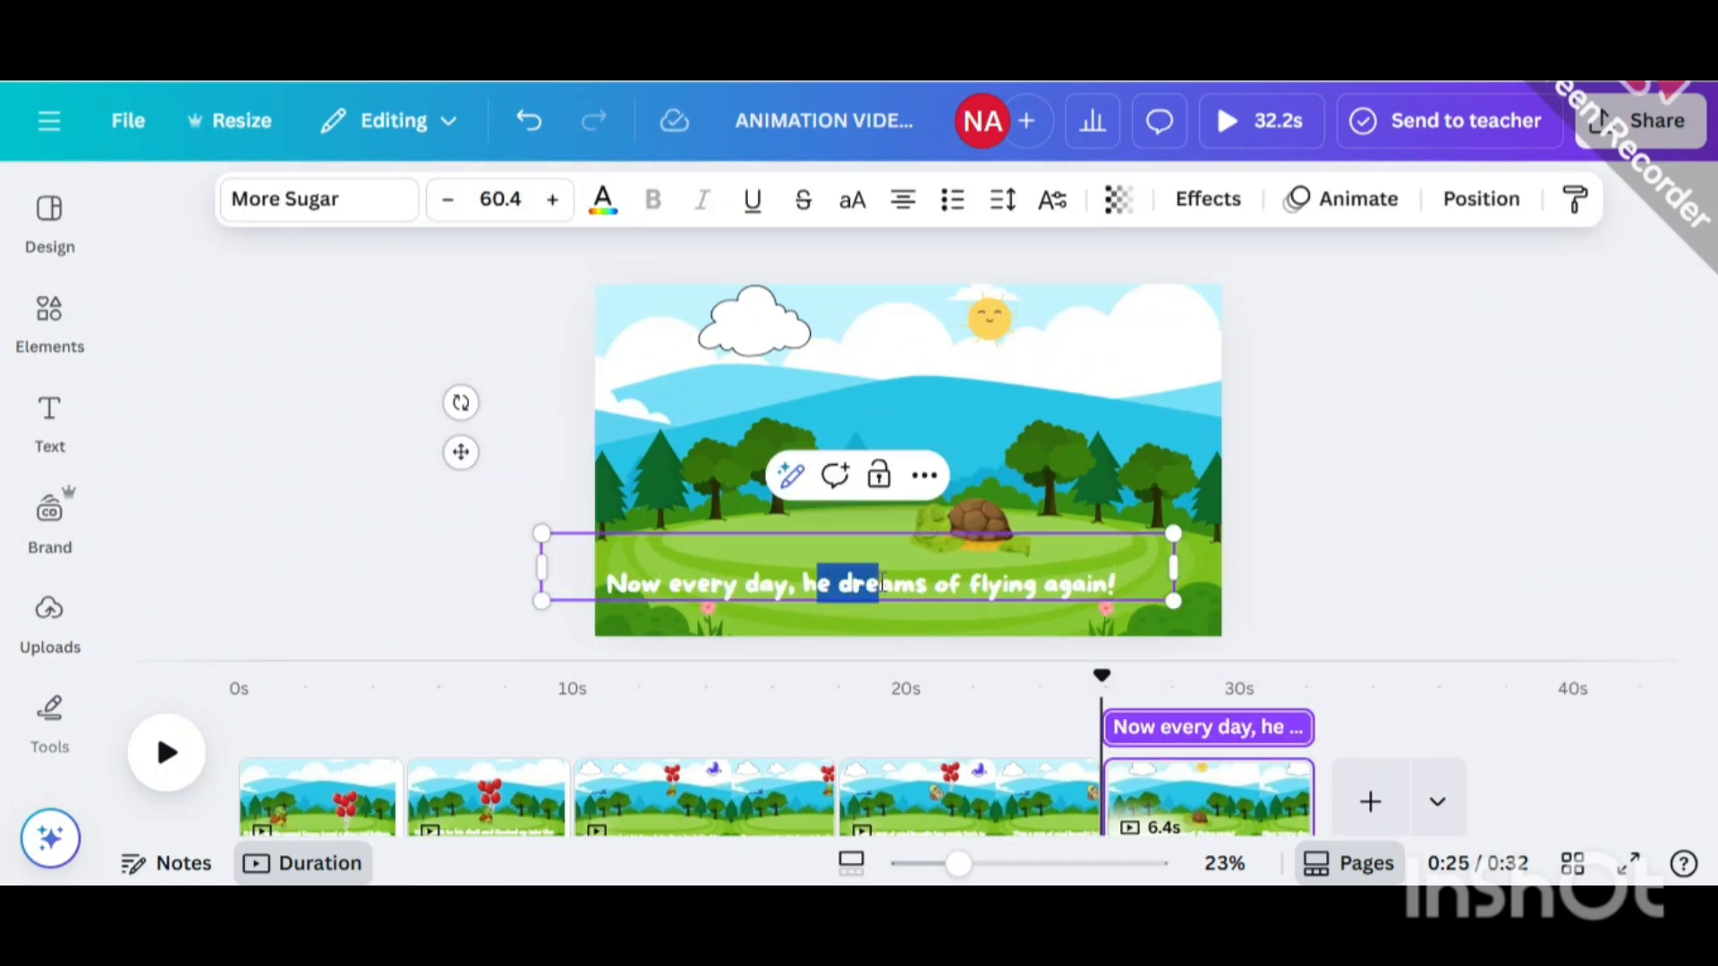
pyautogui.click(1361, 556)
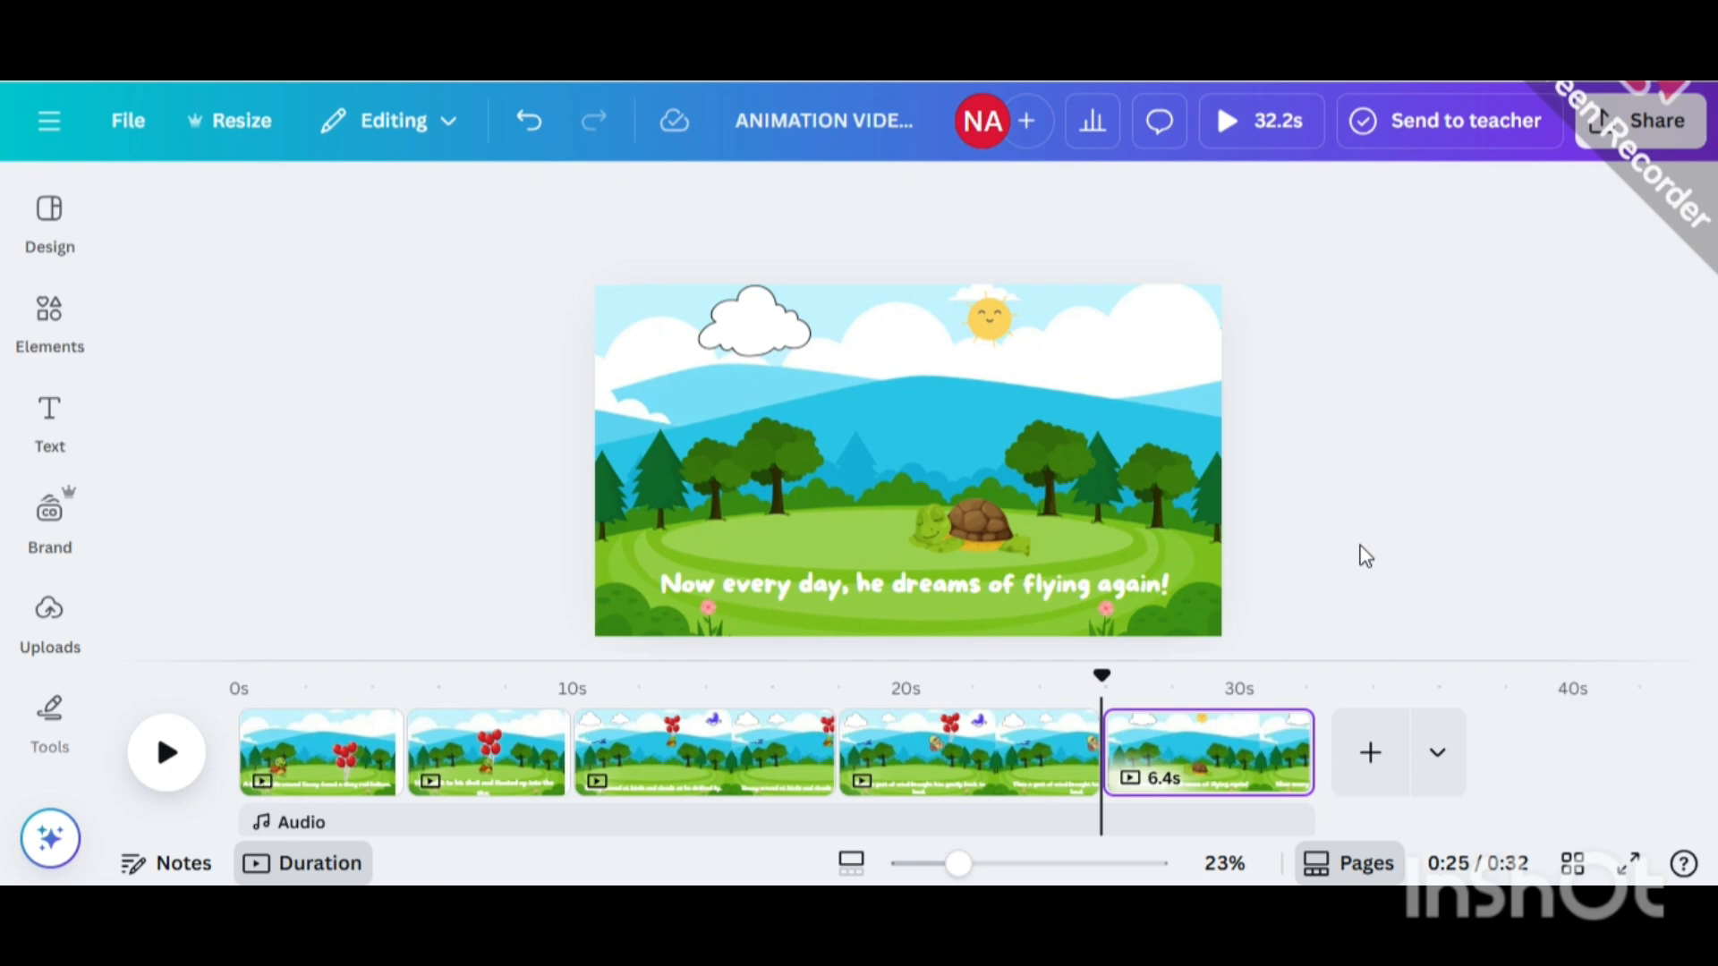
# Search the animated graphics for GRASS and add the olive grass clump, shrunk into the fifth page's lower-left corner.
pyautogui.click(697, 626)
pyautogui.moveTo(50, 313)
pyautogui.click(264, 220)
pyautogui.press('BackSpace')
pyautogui.press('BackSpace')
pyautogui.press('BackSpace')
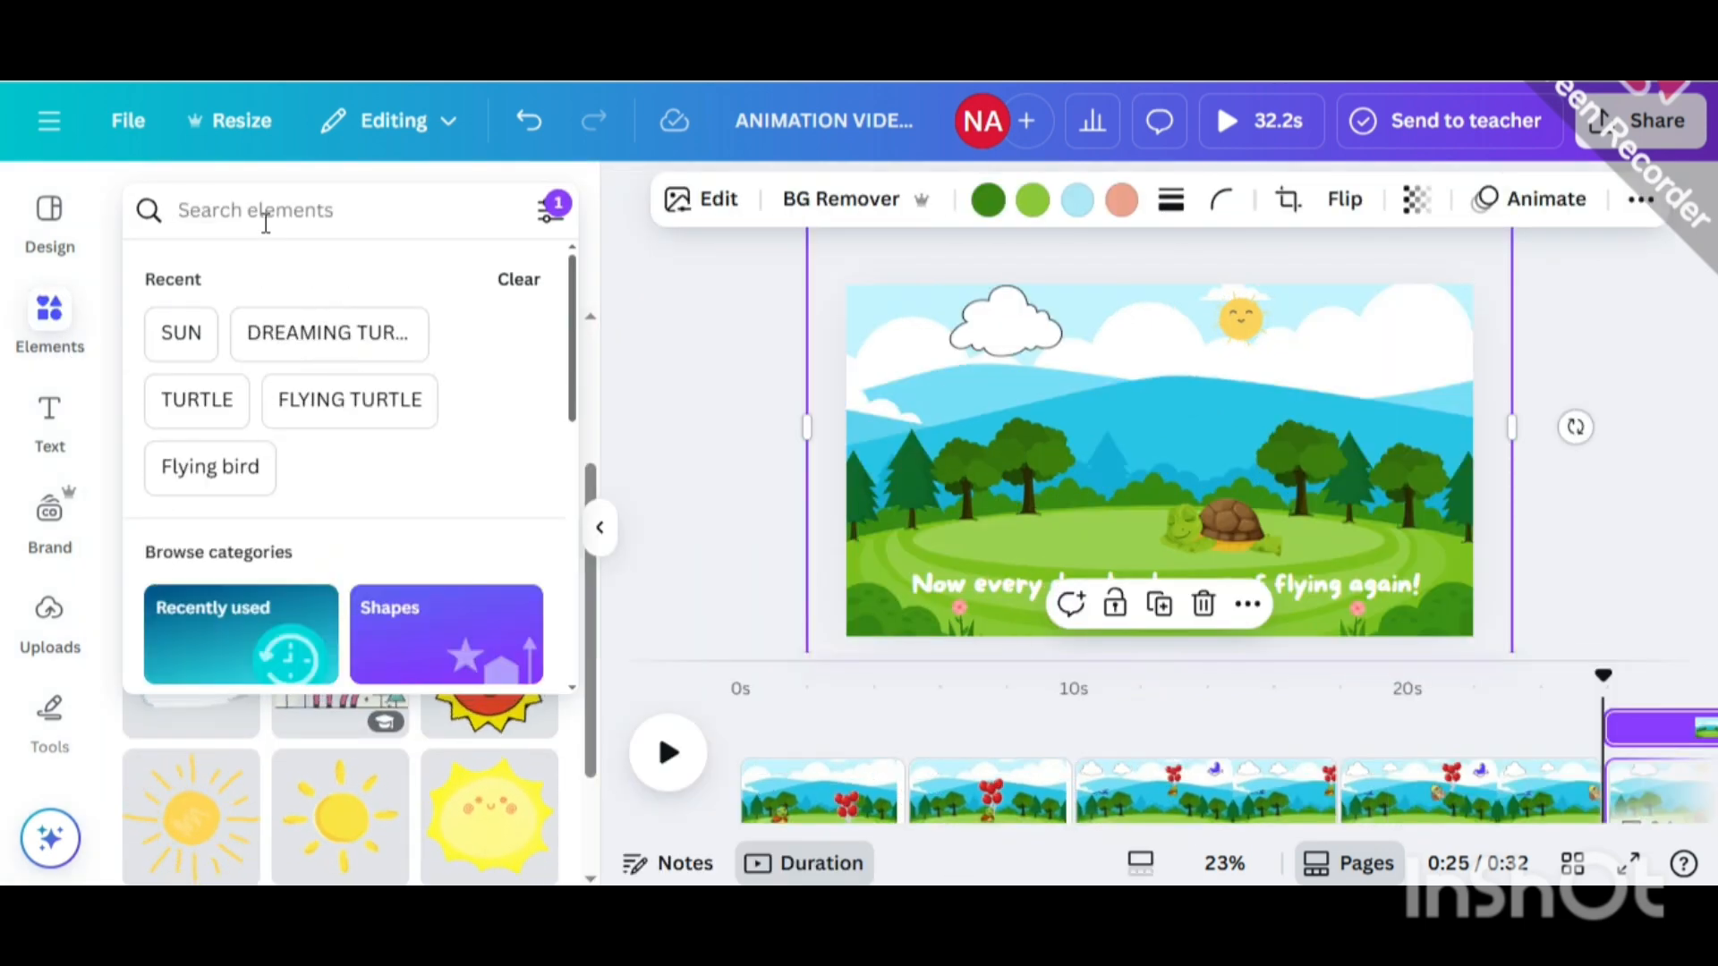
pyautogui.write('GRASS')
pyautogui.press('Return')
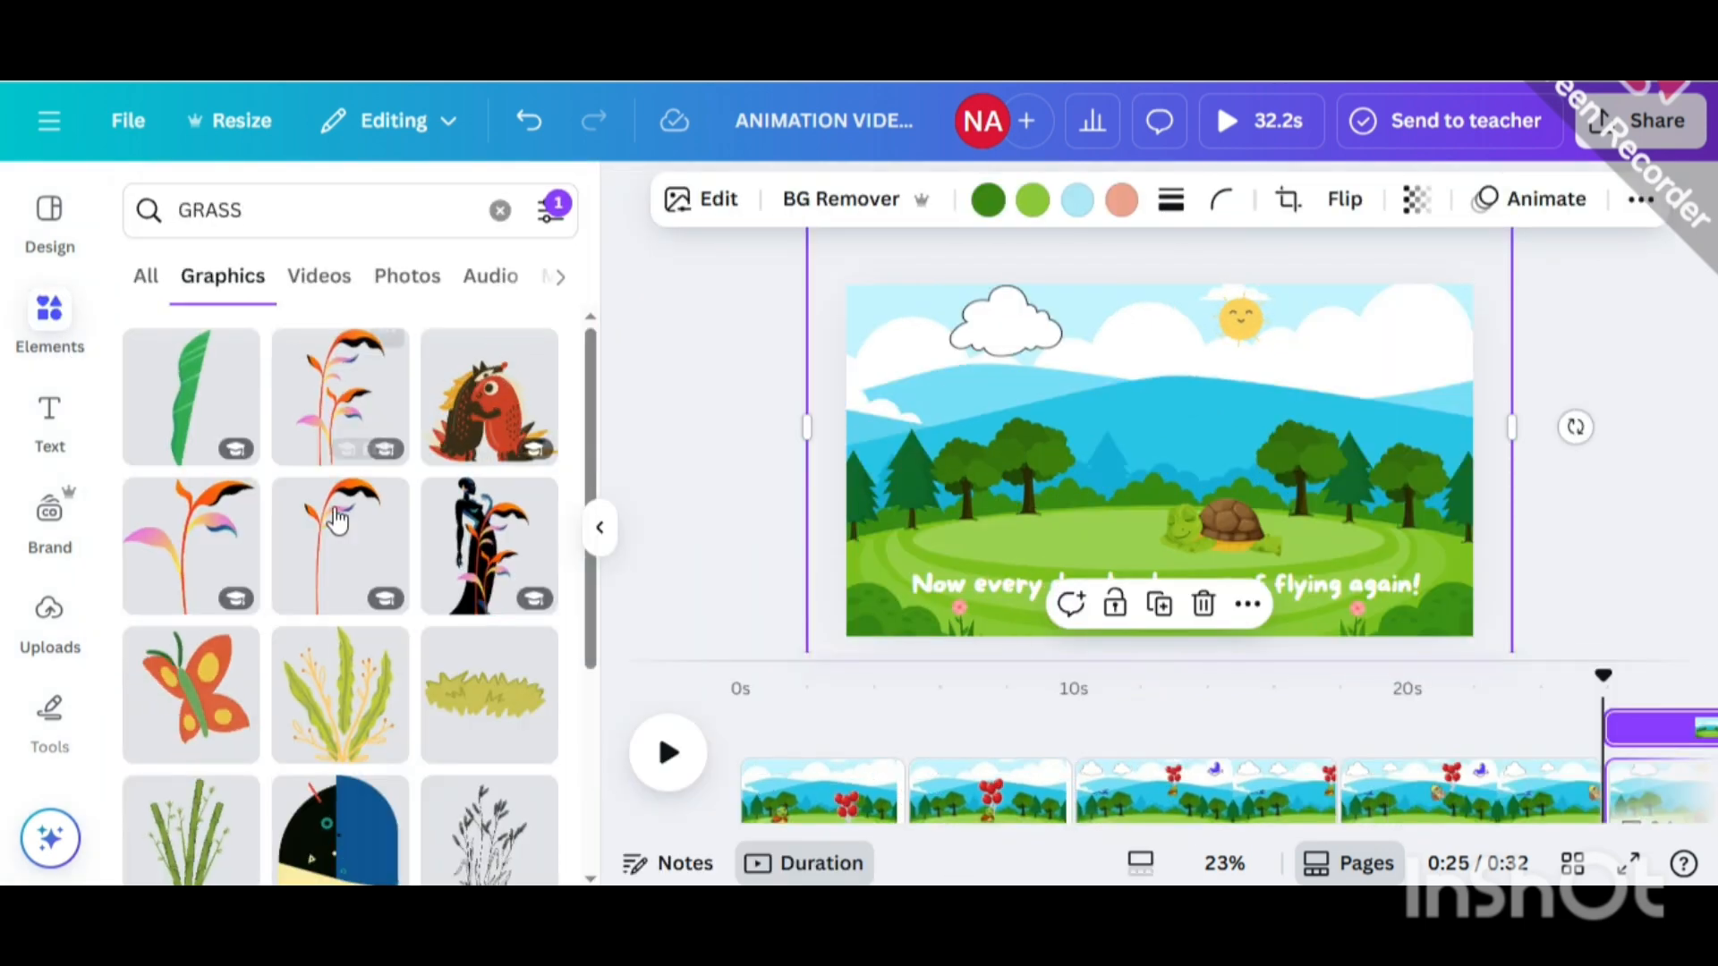
pyautogui.click(484, 378)
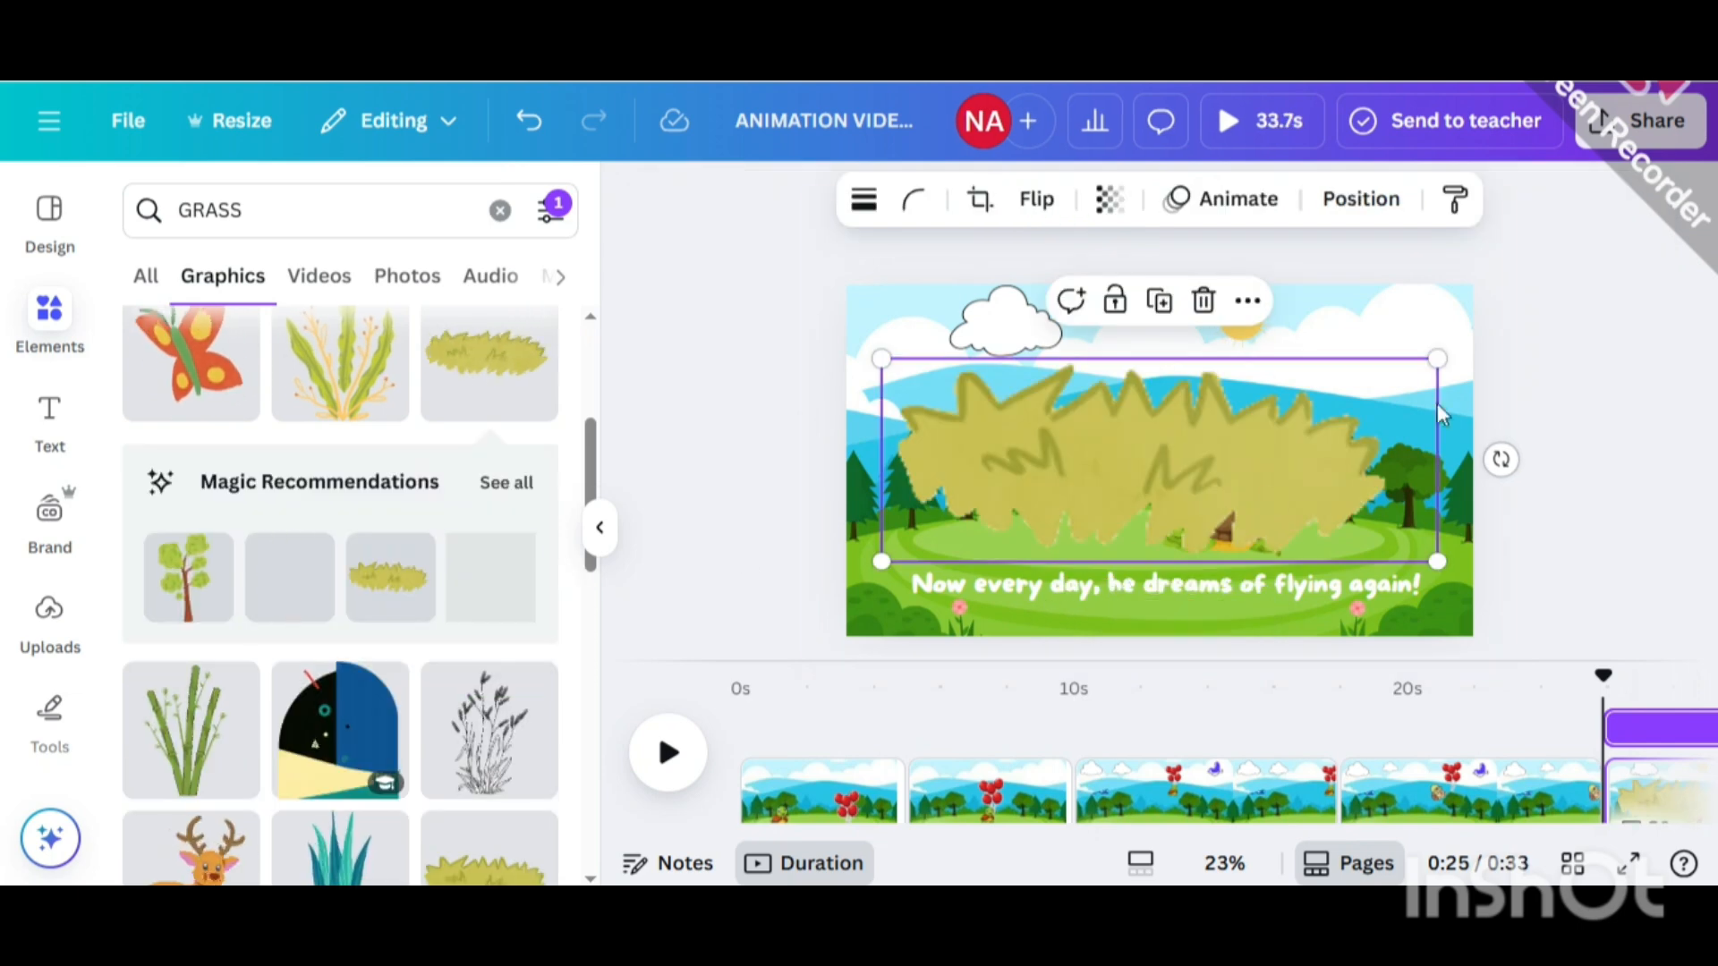
pyautogui.moveTo(1437, 357); pyautogui.dragTo(918, 623)
pyautogui.click(762, 489)
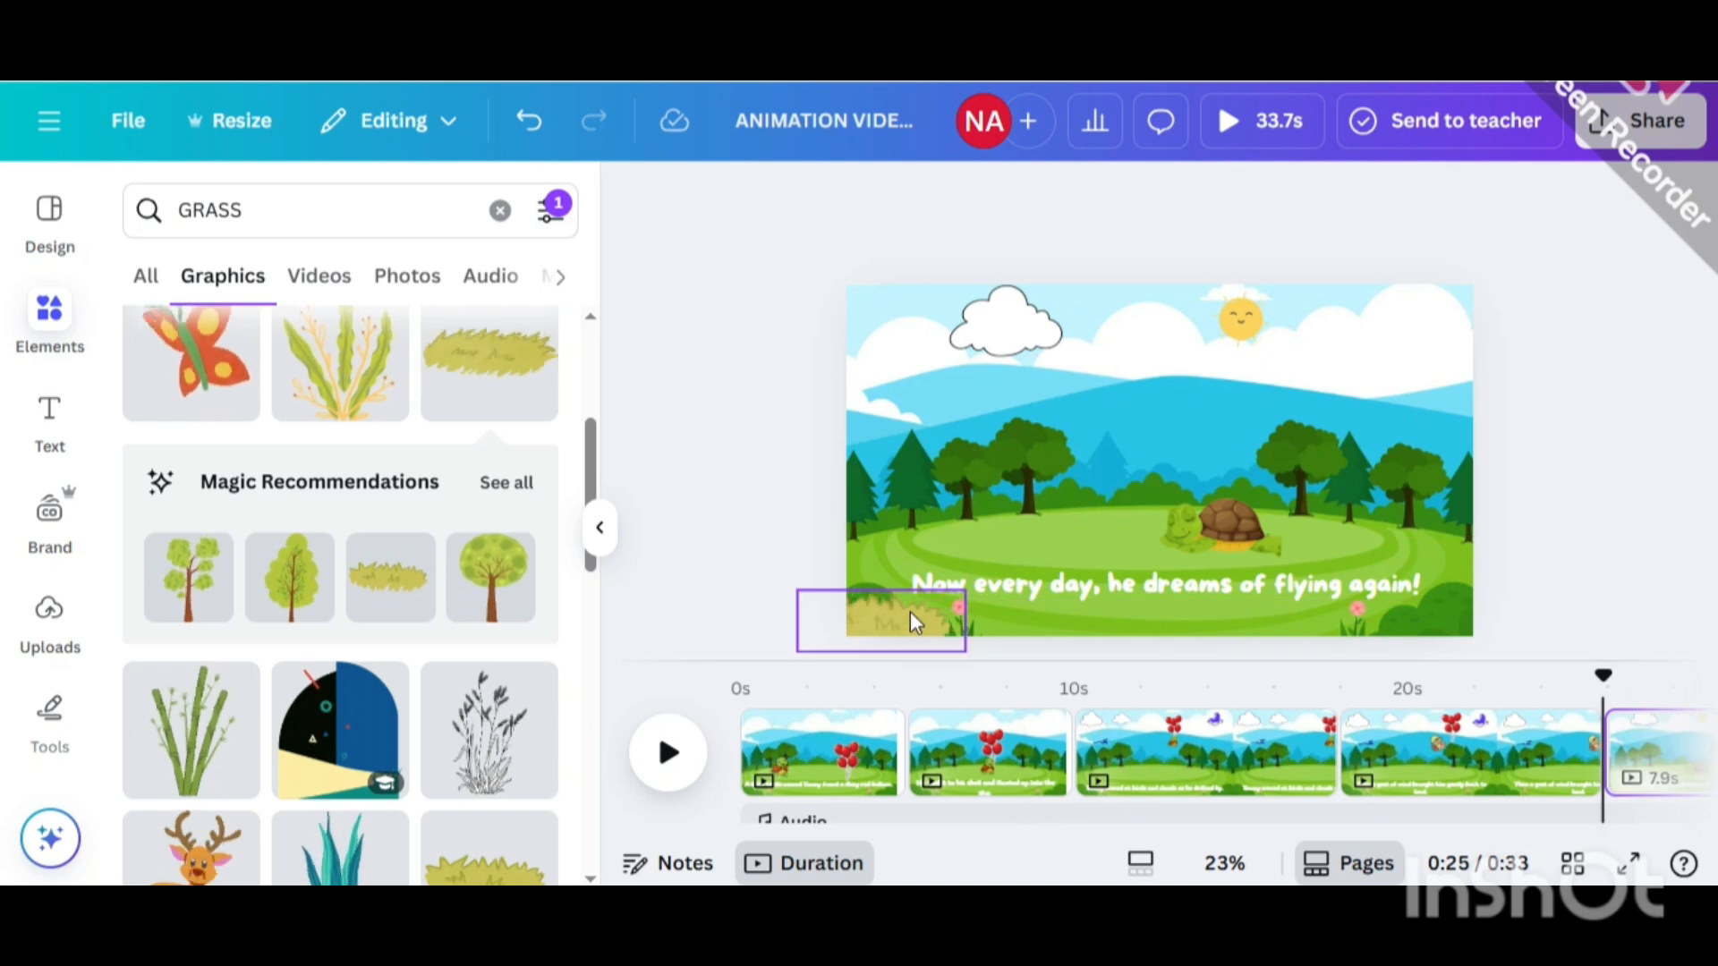
# Search the animated graphics for BUTTERFLY and add the orange butterfly, shrunk and placed at the left side of the fifth page's meadow.
pyautogui.click(311, 226)
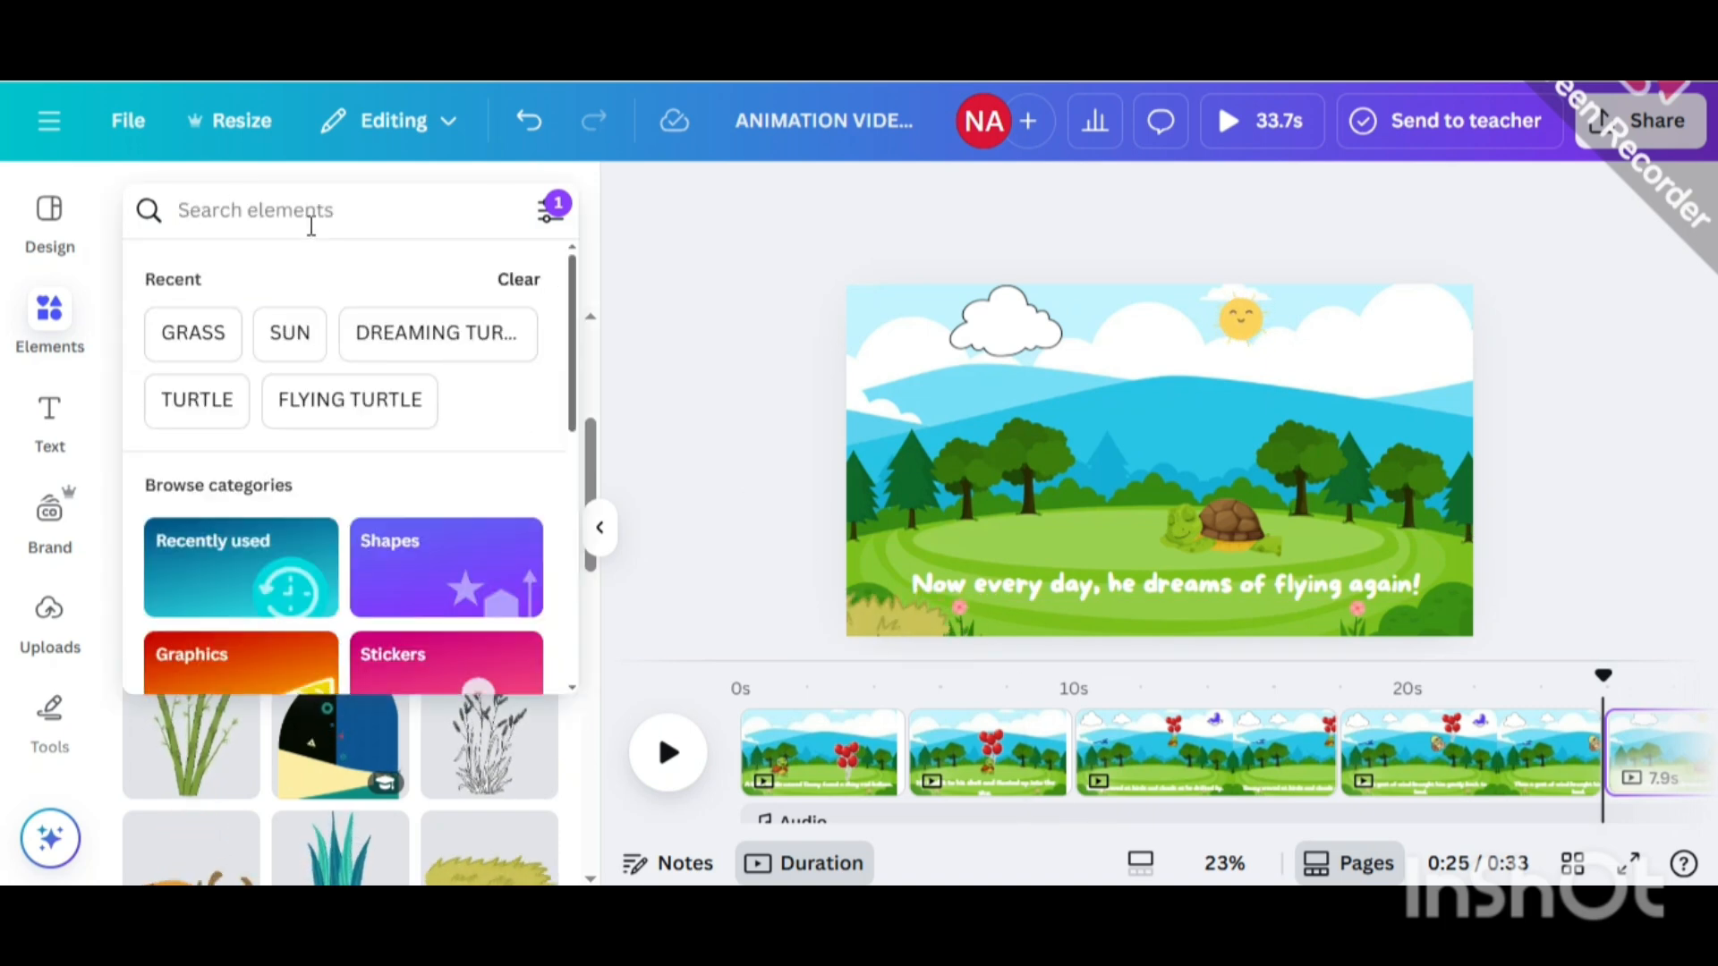
pyautogui.press('Return')
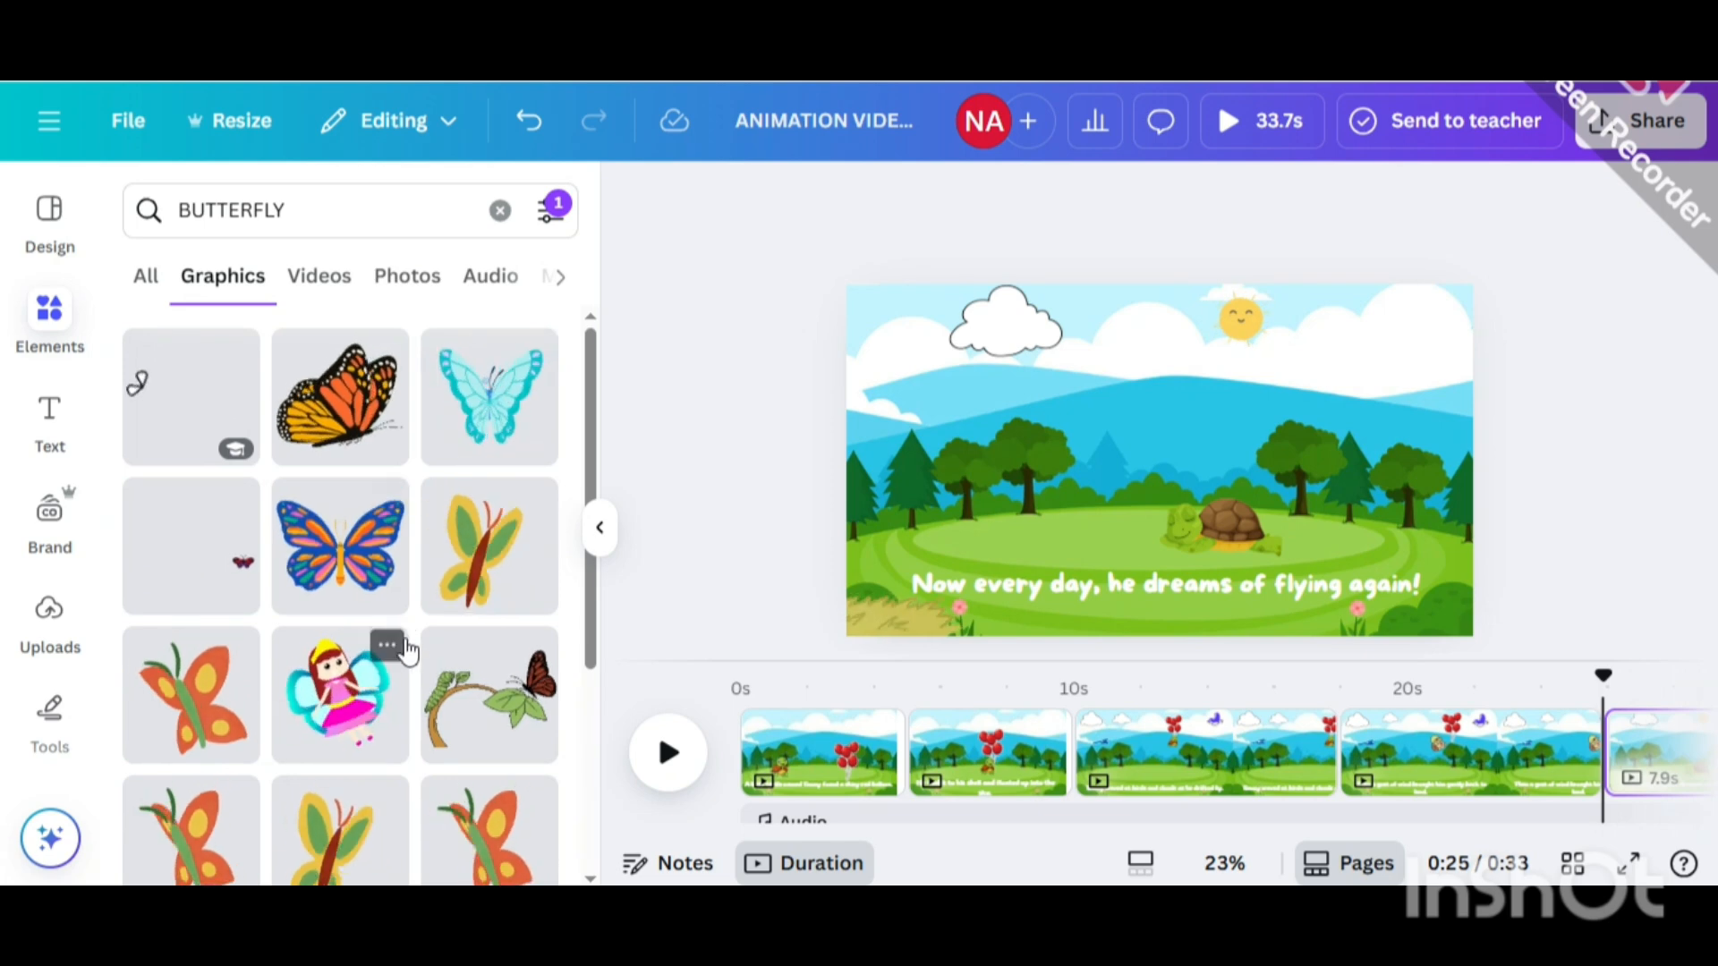
pyautogui.scroll(-3, 410, 627)
pyautogui.click(191, 582)
pyautogui.moveTo(1303, 320); pyautogui.dragTo(1092, 526)
pyautogui.moveTo(1069, 534); pyautogui.dragTo(949, 520)
# Create a custom movement-path animation for the fifth page's butterfly in the Original movement style.
pyautogui.click(1242, 212)
pyautogui.click(180, 546)
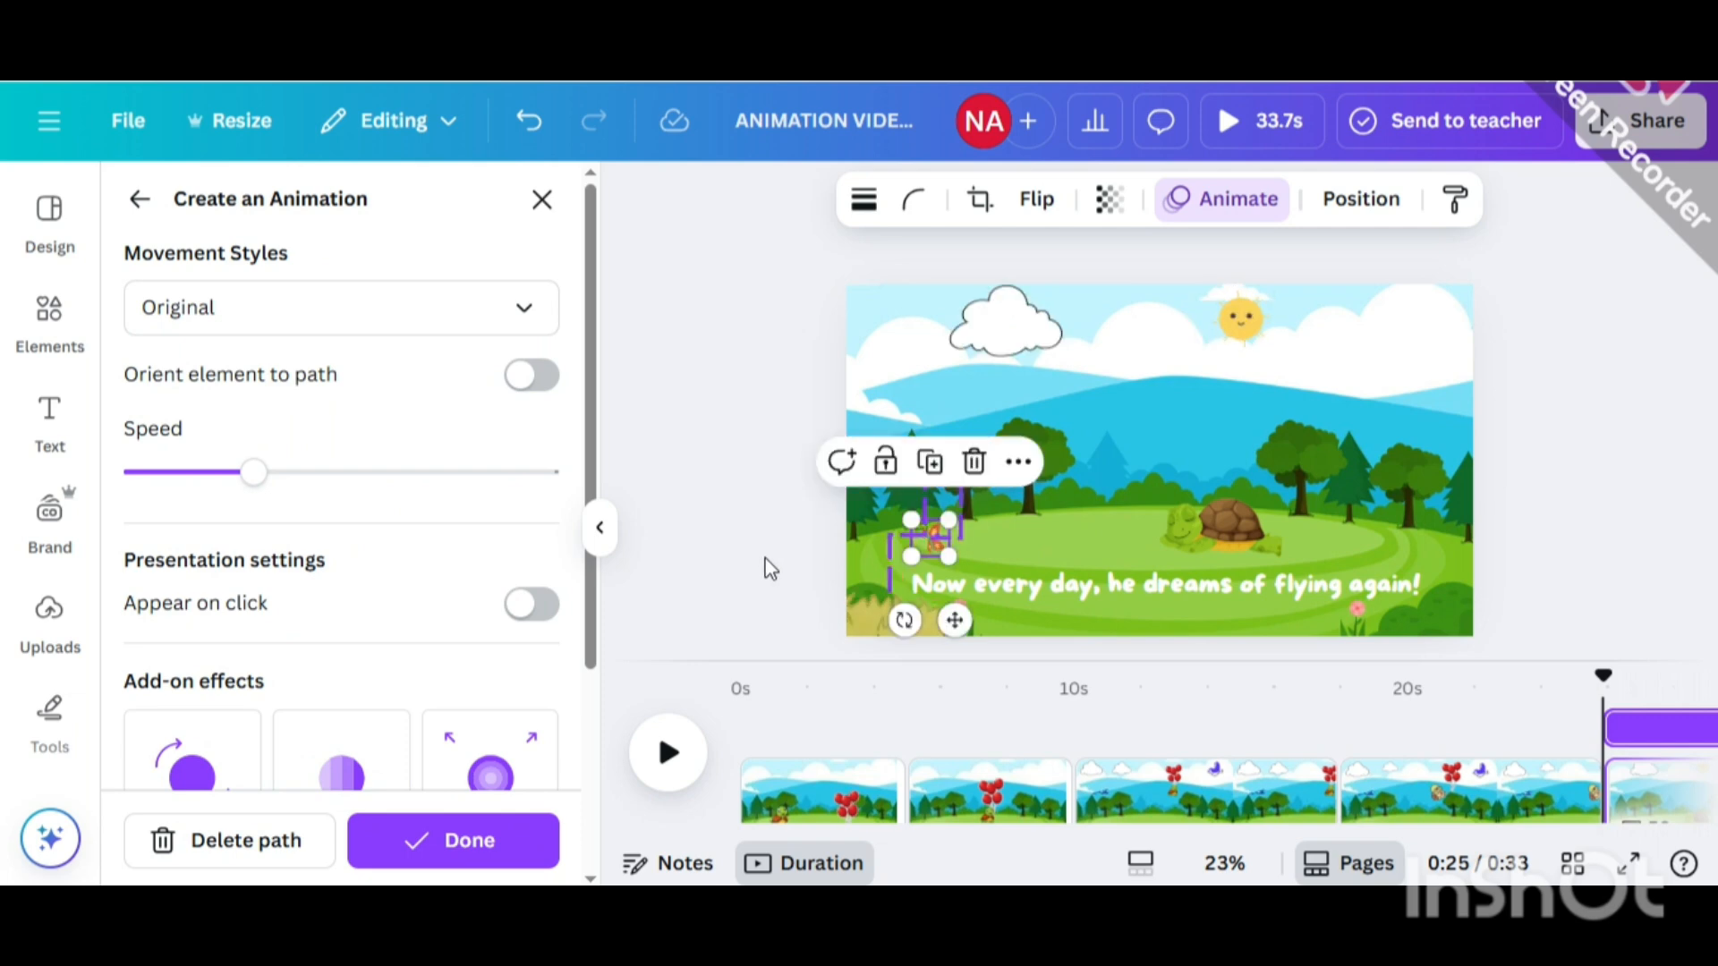
pyautogui.click(932, 542)
pyautogui.click(932, 552)
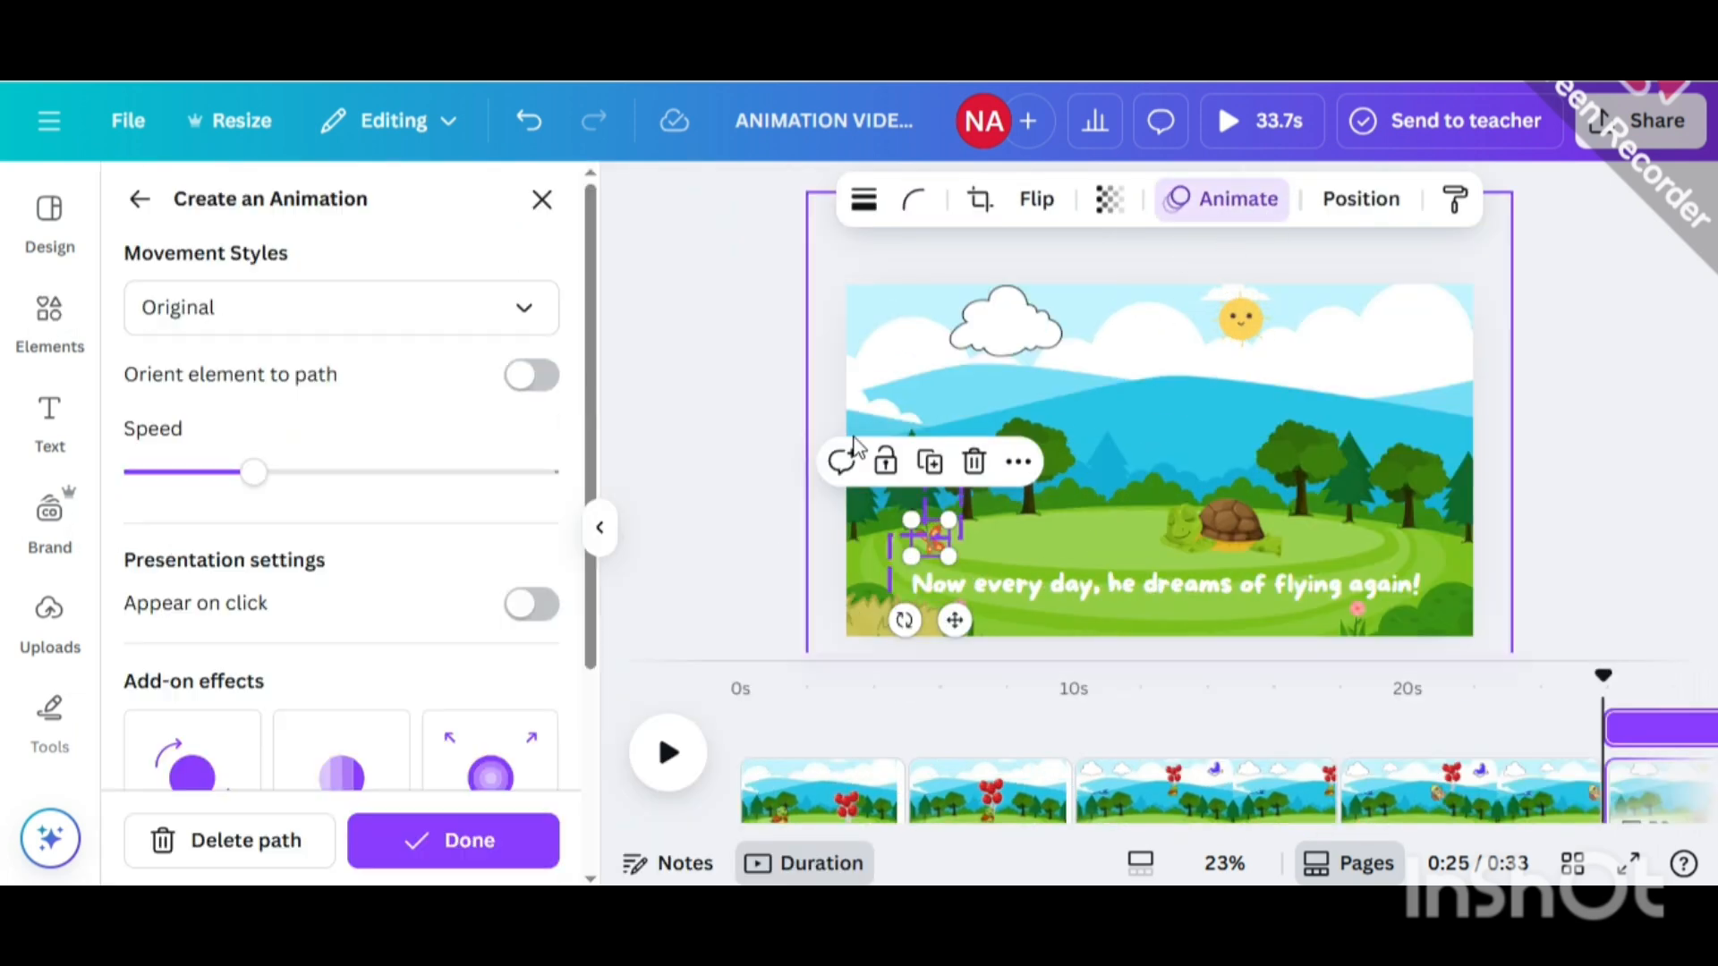
pyautogui.click(497, 836)
pyautogui.click(600, 528)
pyautogui.click(1331, 518)
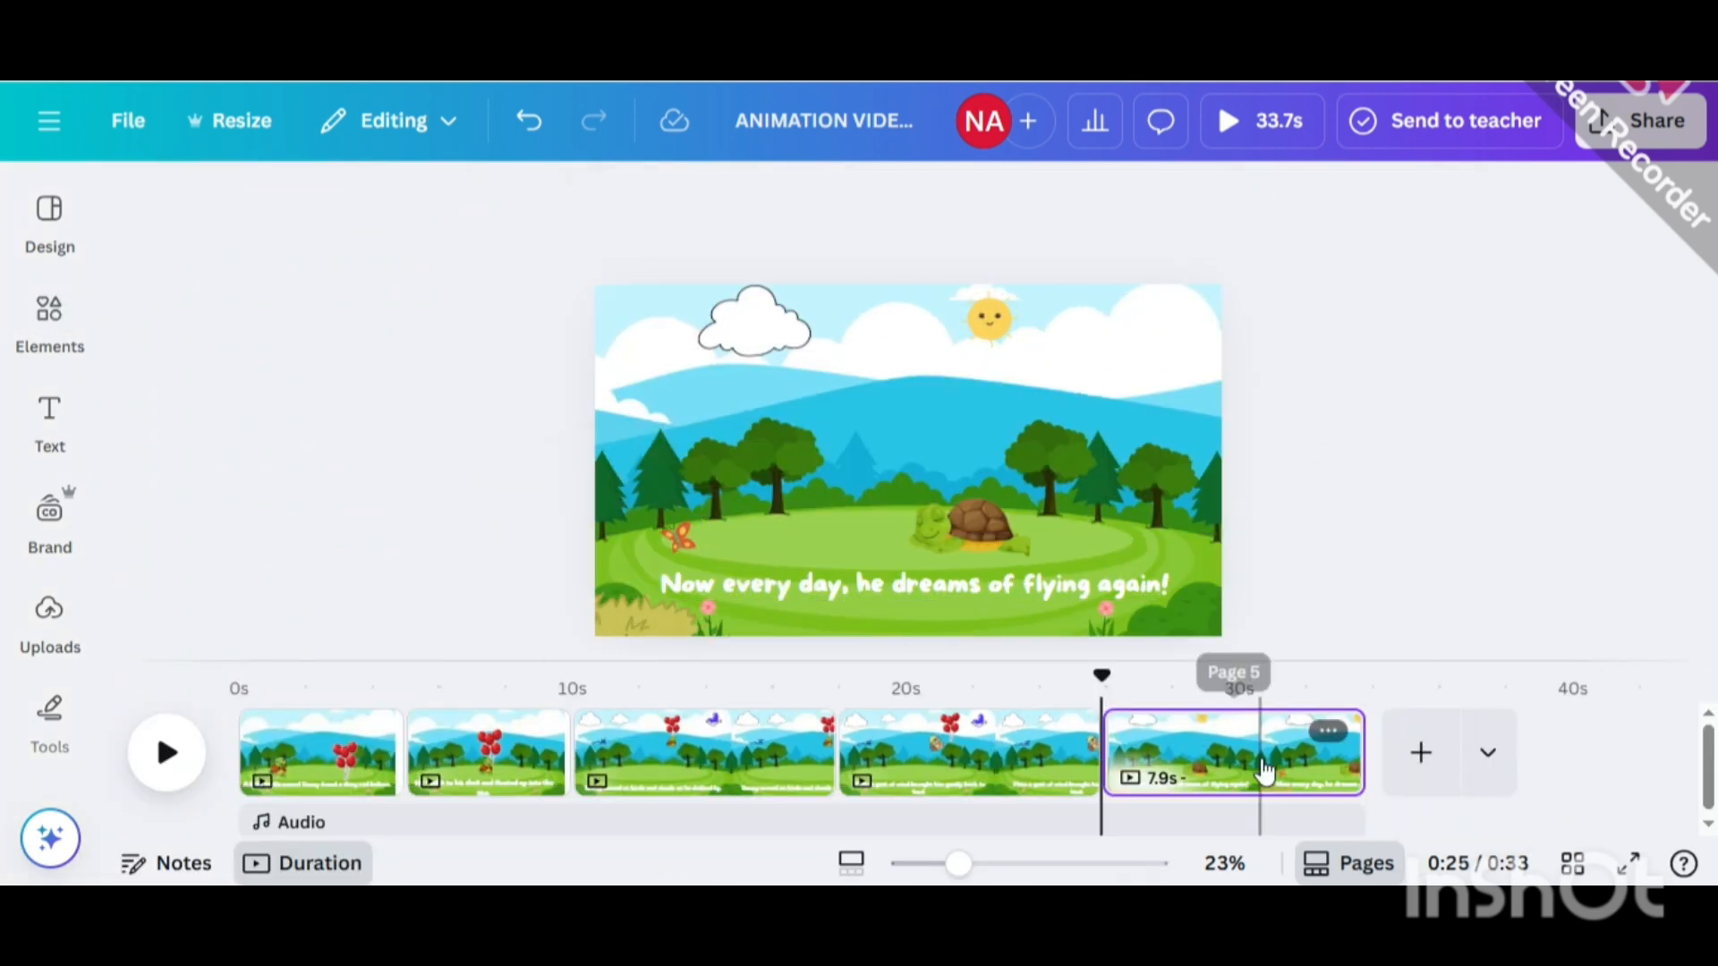
# Add the uploaded audio my-love_short-177579.mp3 to the audio track from the start of the video.
pyautogui.click(49, 616)
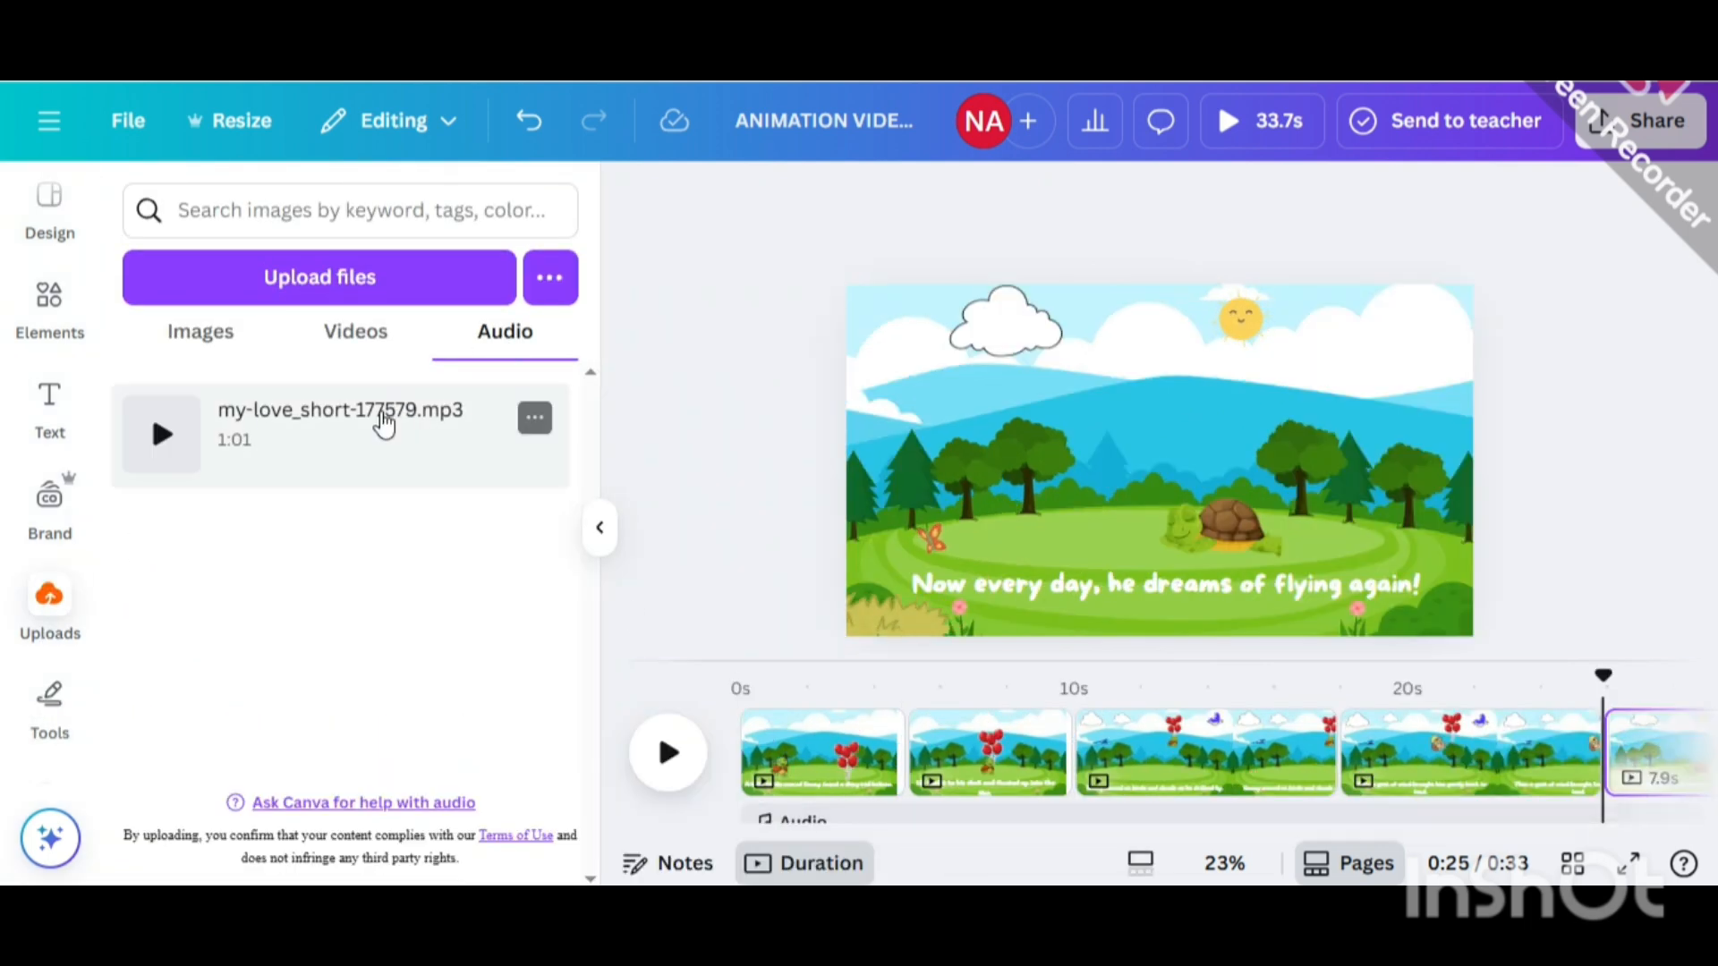
pyautogui.moveTo(380, 429); pyautogui.dragTo(939, 854)
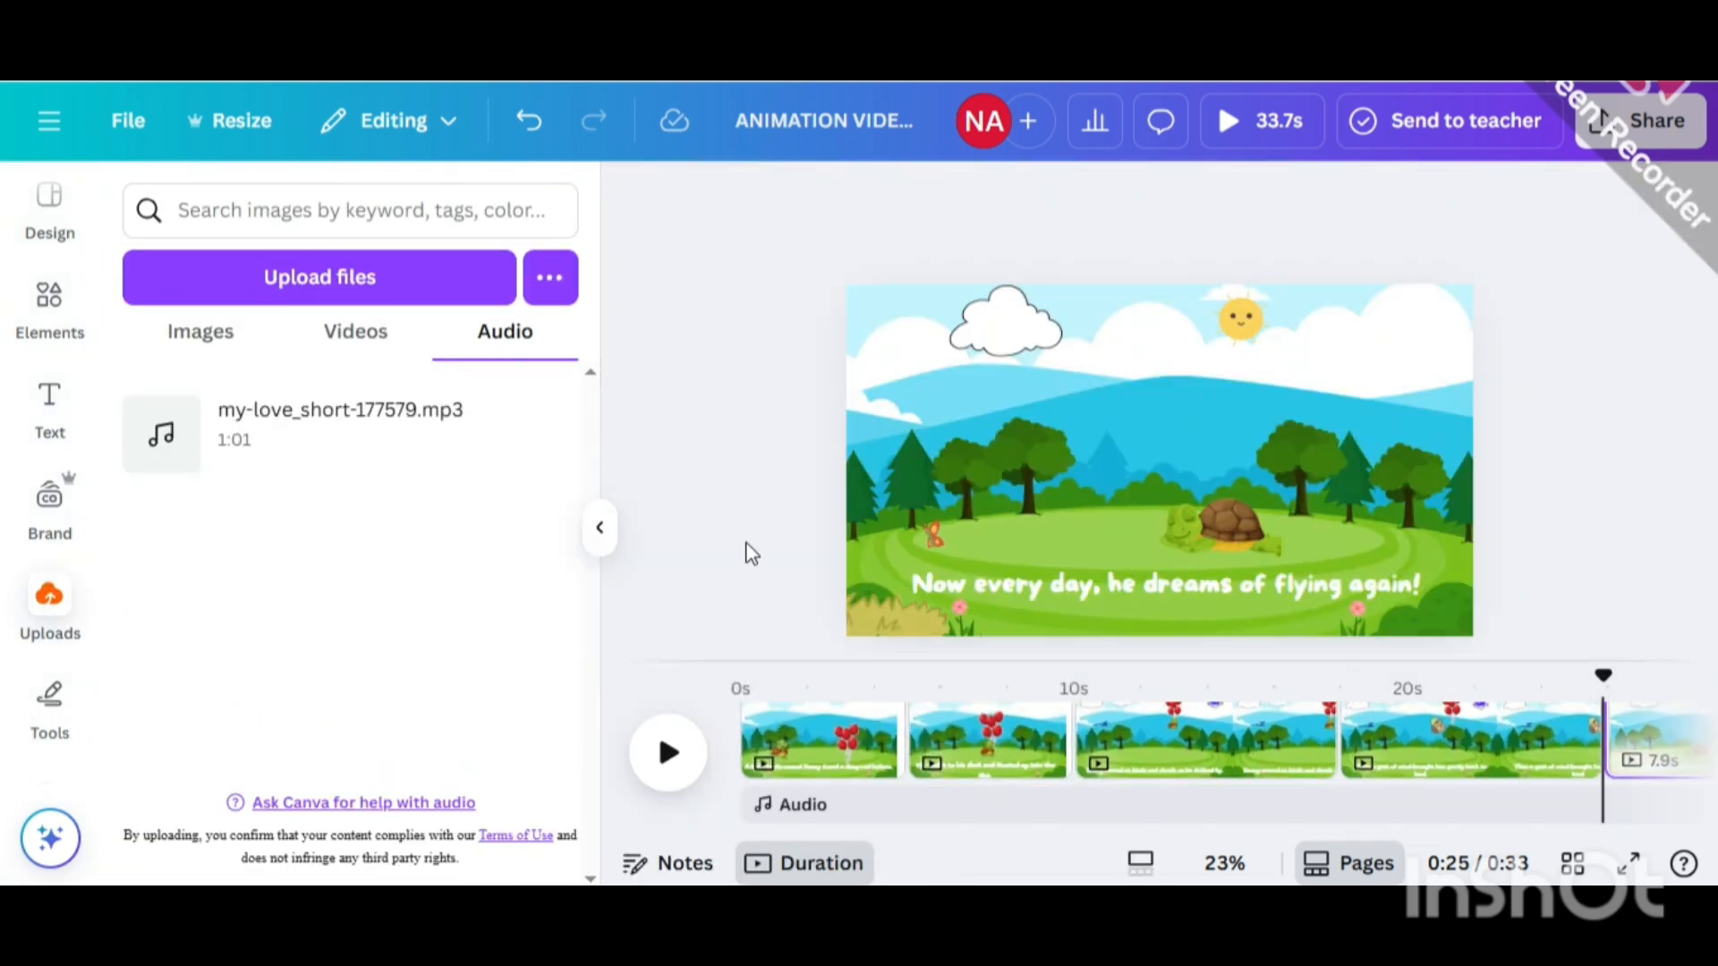
pyautogui.moveTo(398, 440); pyautogui.dragTo(885, 850)
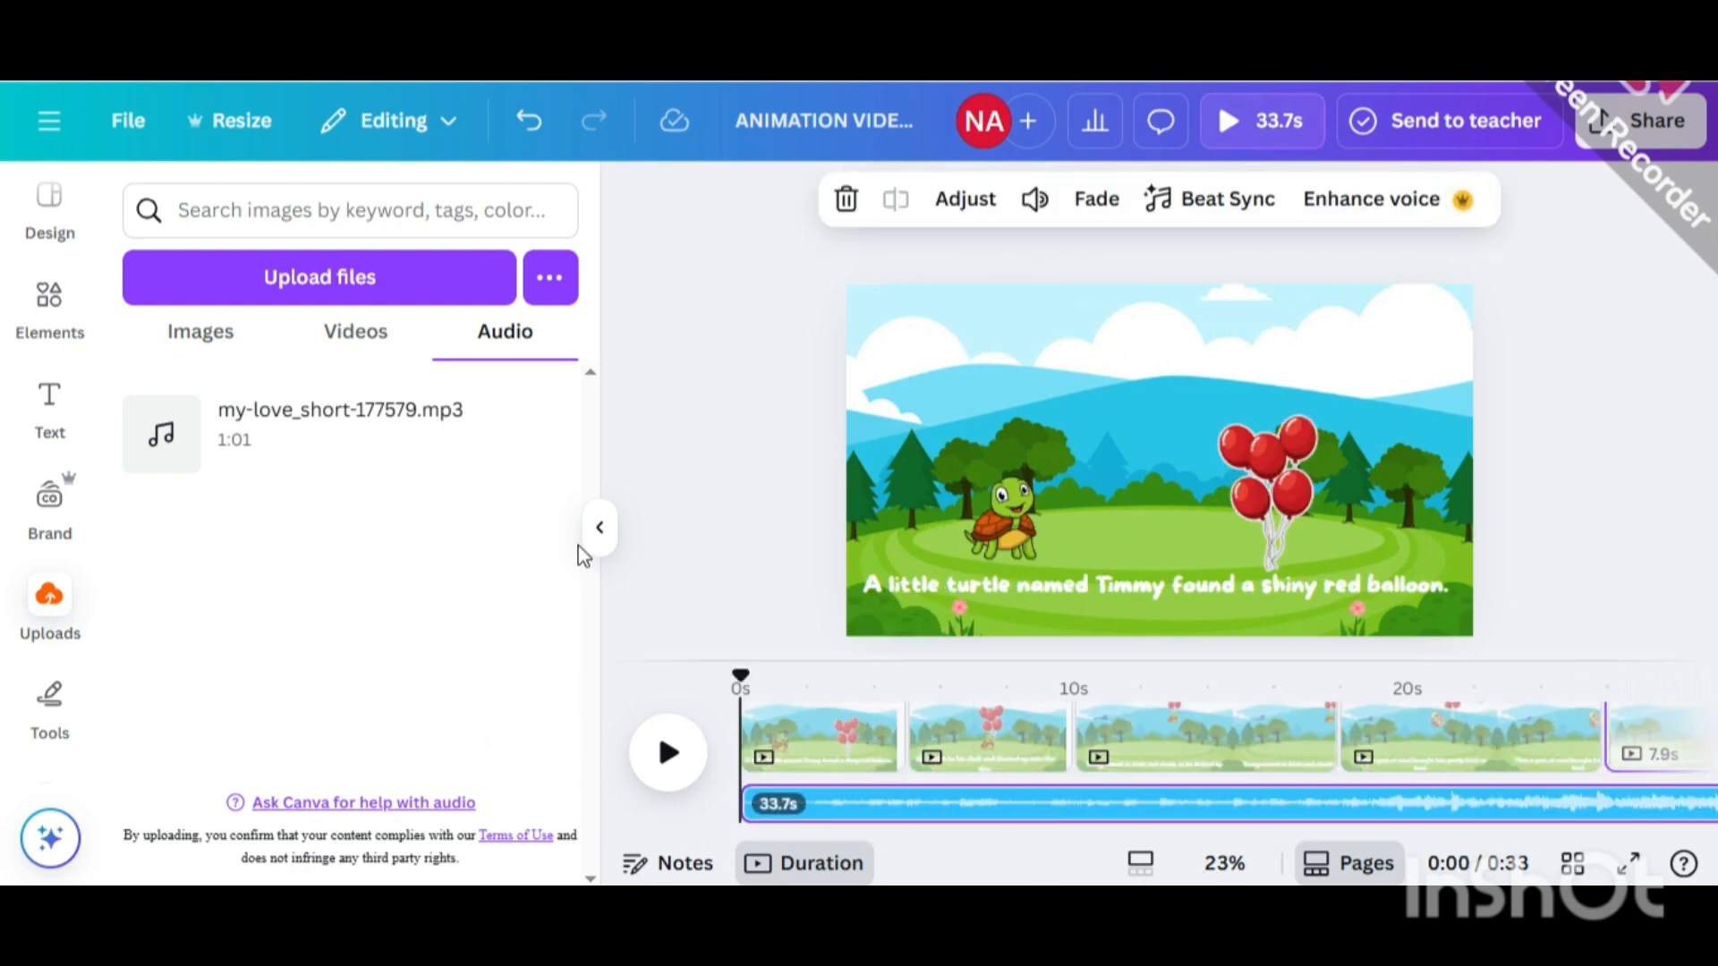
pyautogui.click(836, 812)
pyautogui.click(936, 812)
pyautogui.click(754, 807)
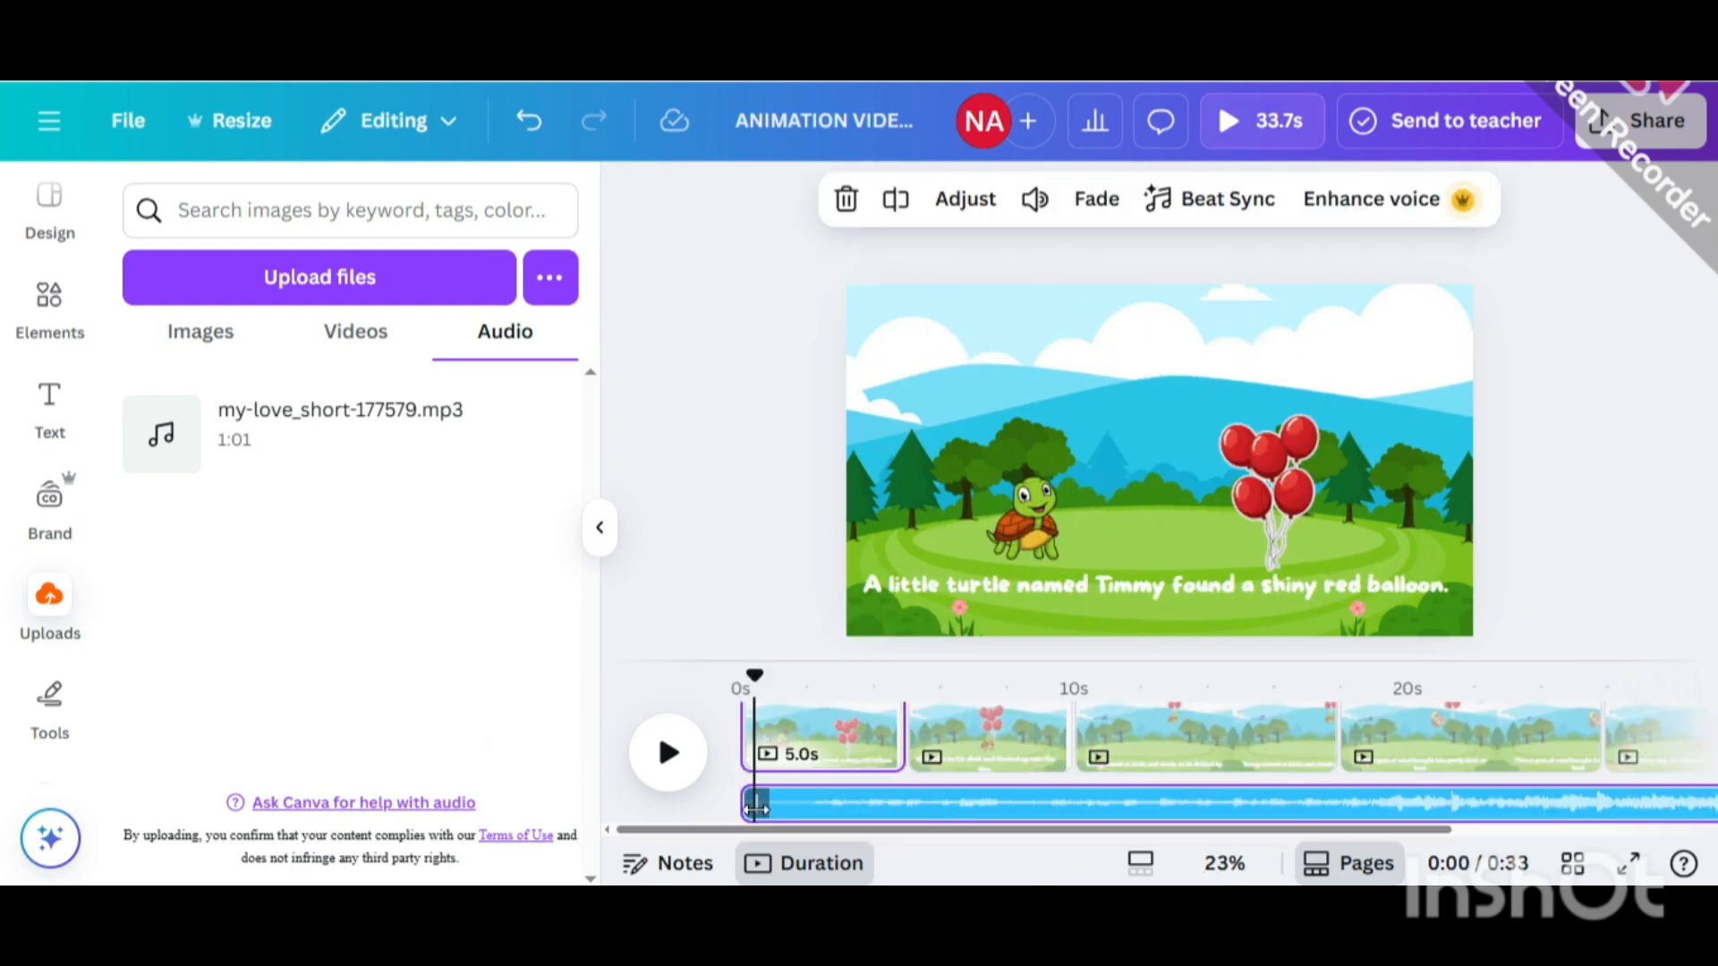
# Play the full preview of the finished video through the fifth scene and close it.
pyautogui.click(599, 527)
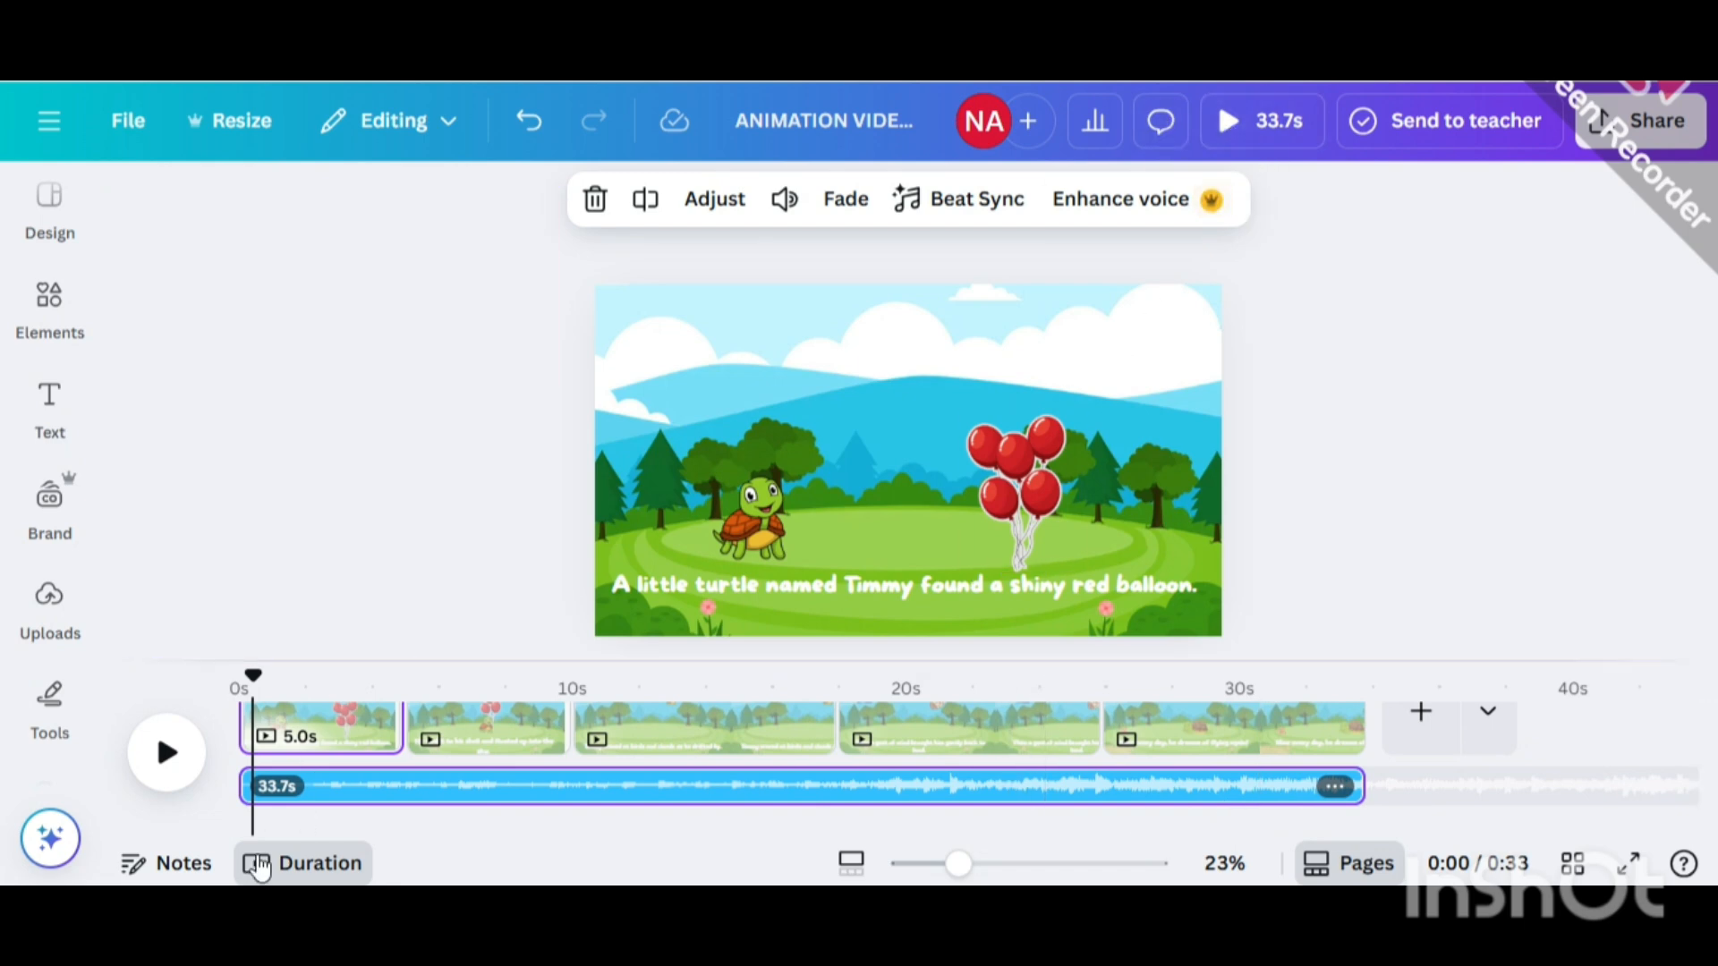
pyautogui.click(1231, 134)
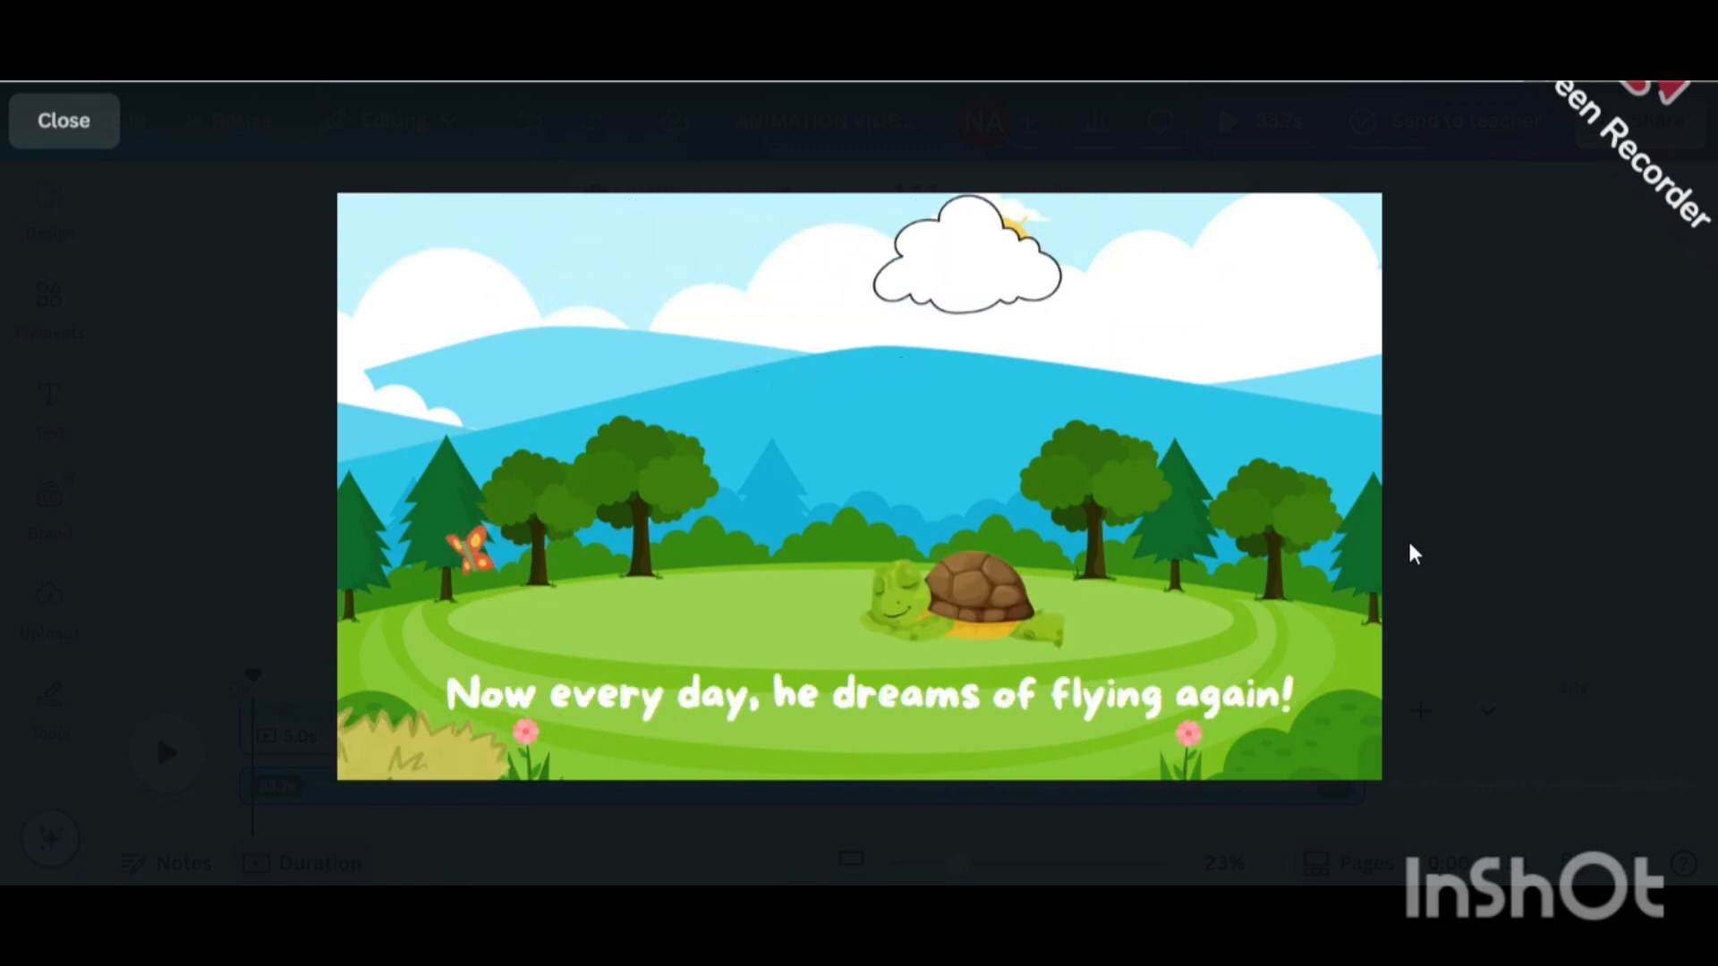
pyautogui.click(56, 119)
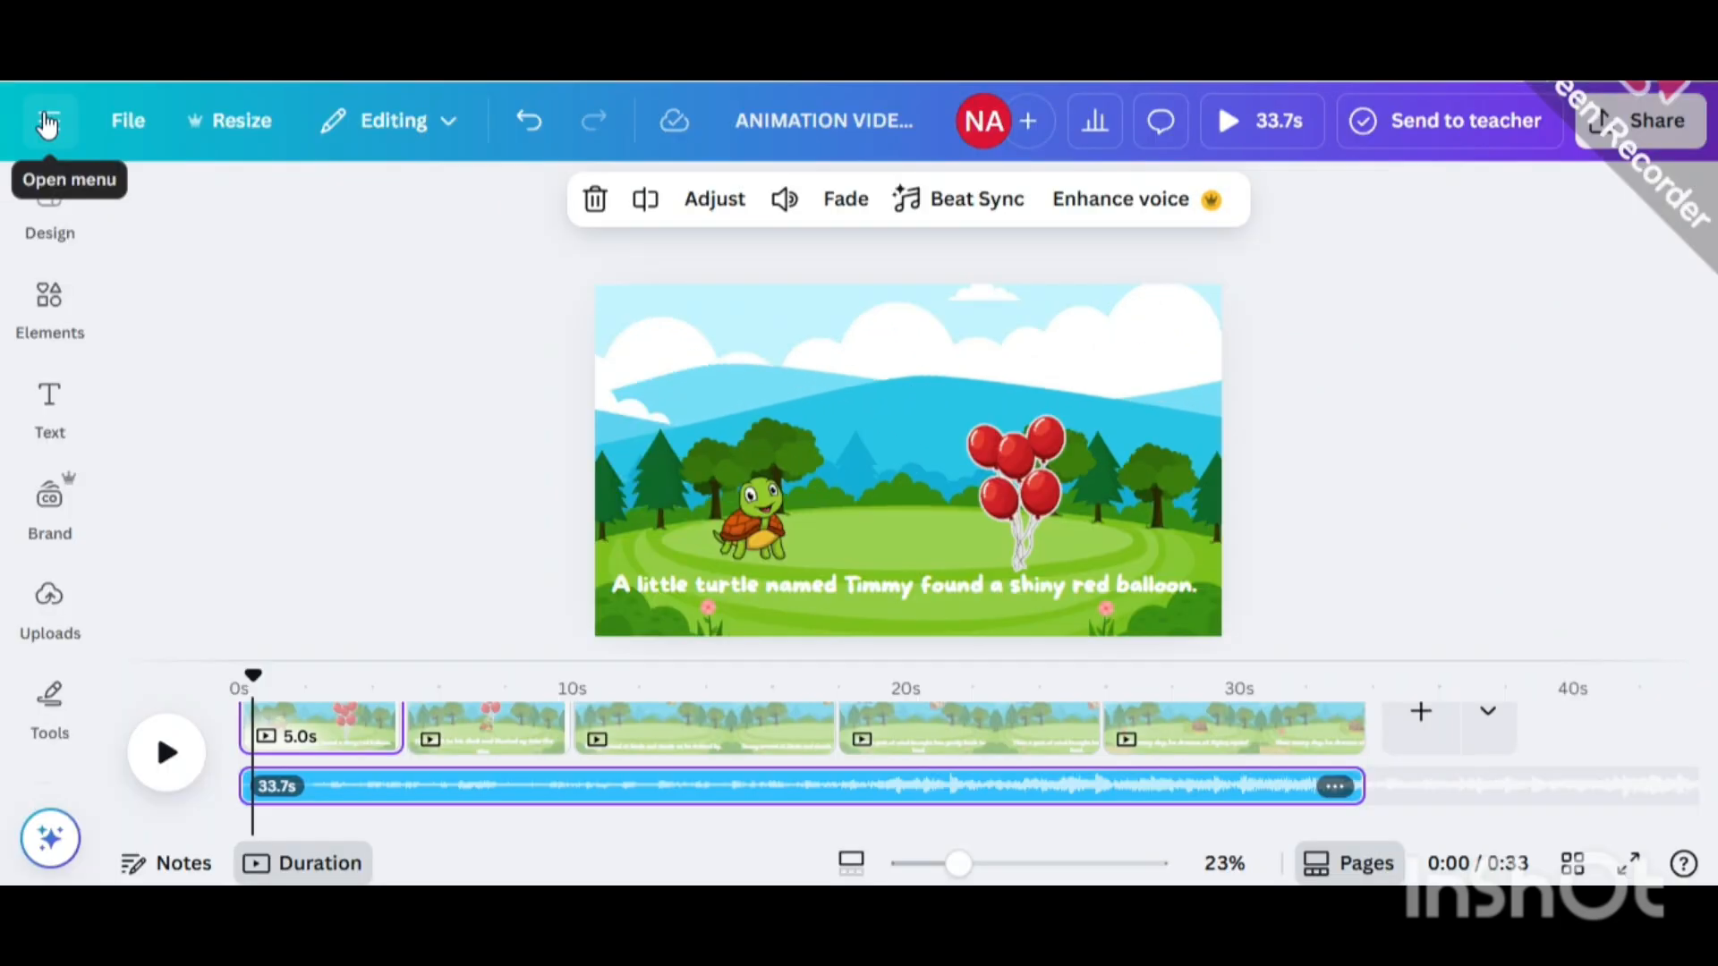
# Download pages 1–5 as an MP4 video at 1080p (HD) quality.
pyautogui.click(1619, 143)
pyautogui.click(1213, 696)
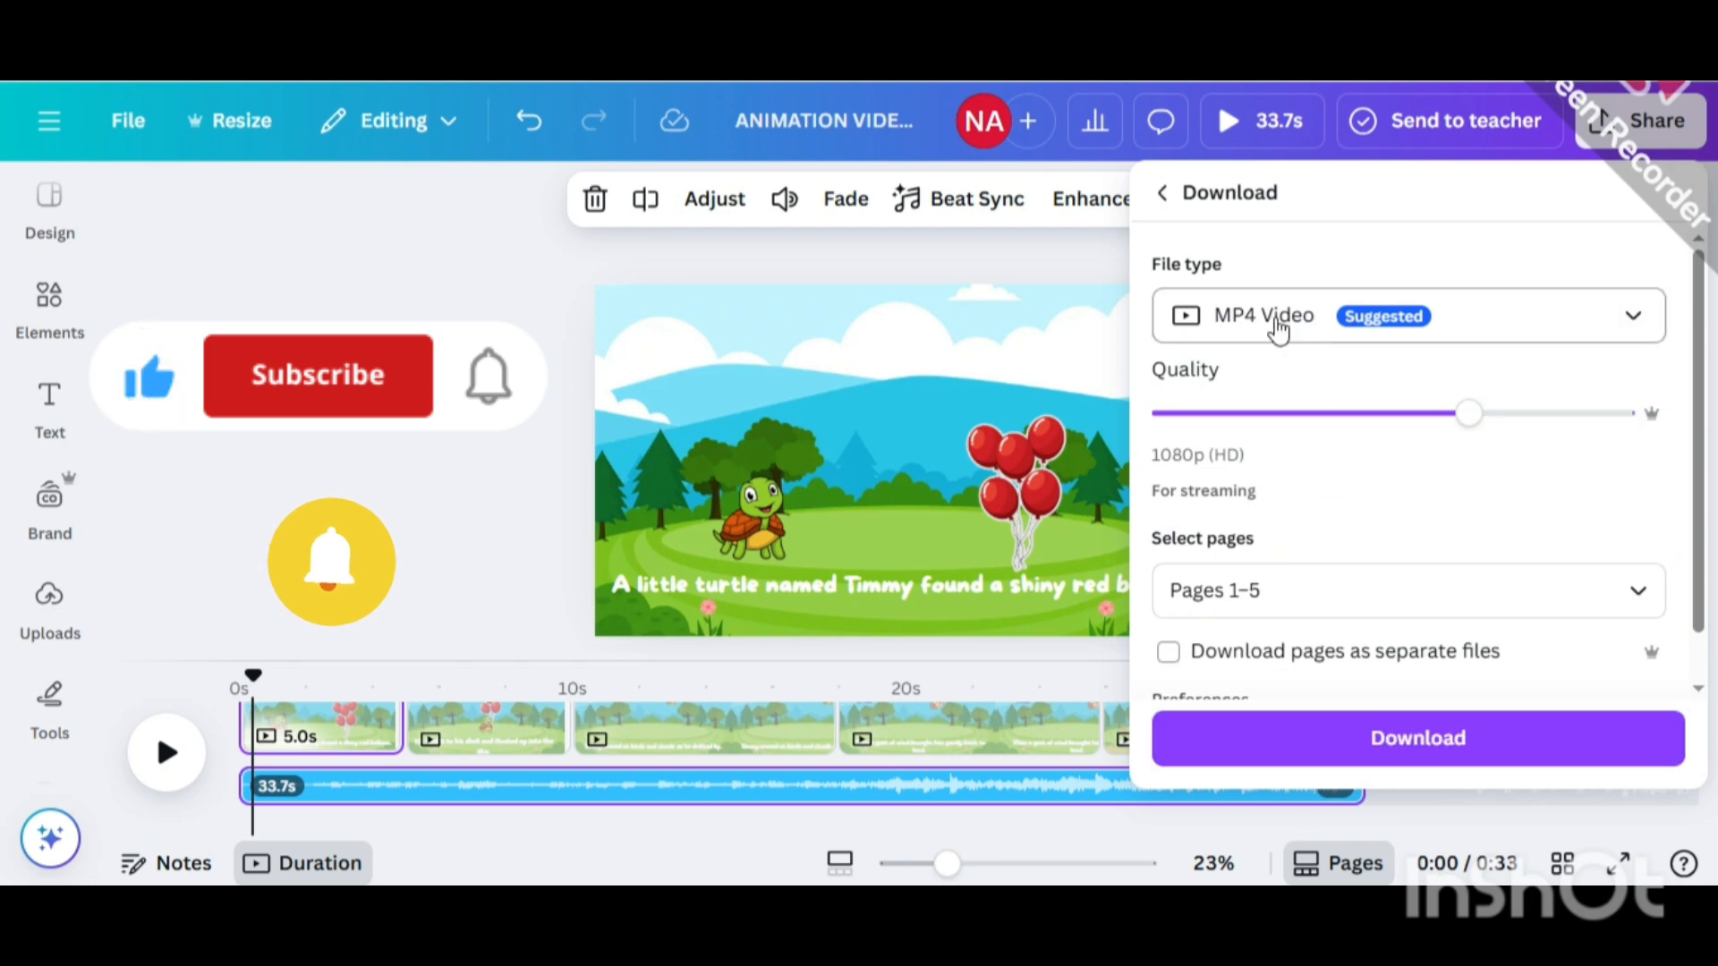
pyautogui.click(1286, 742)
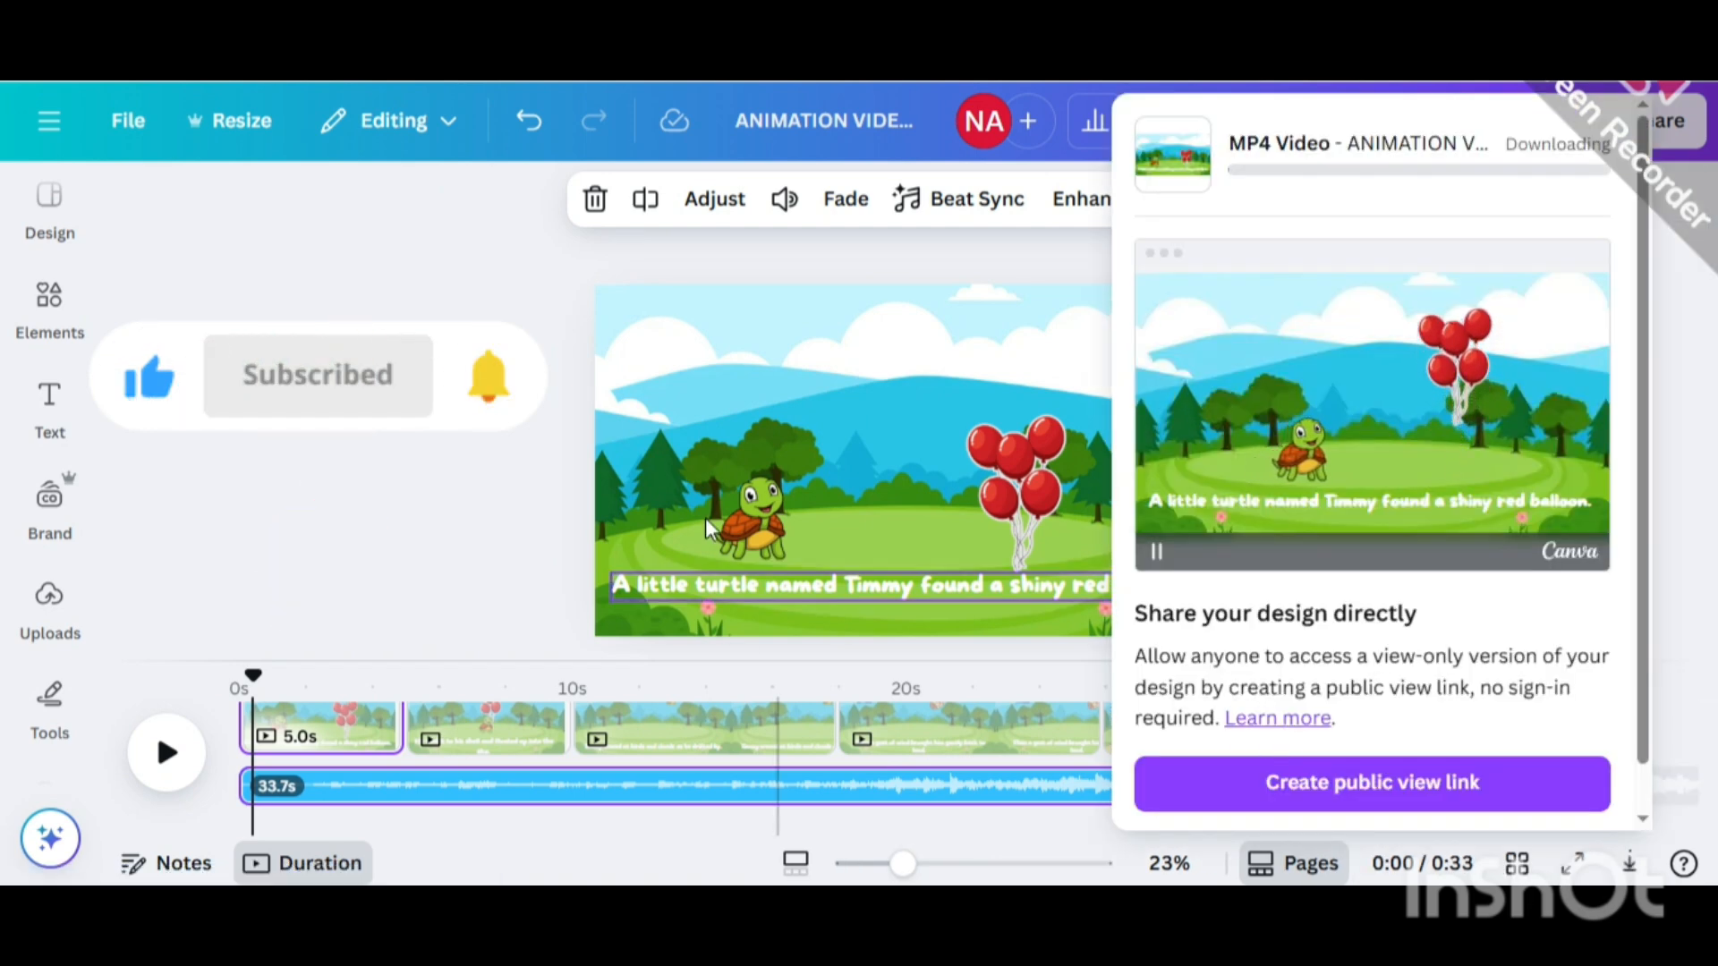